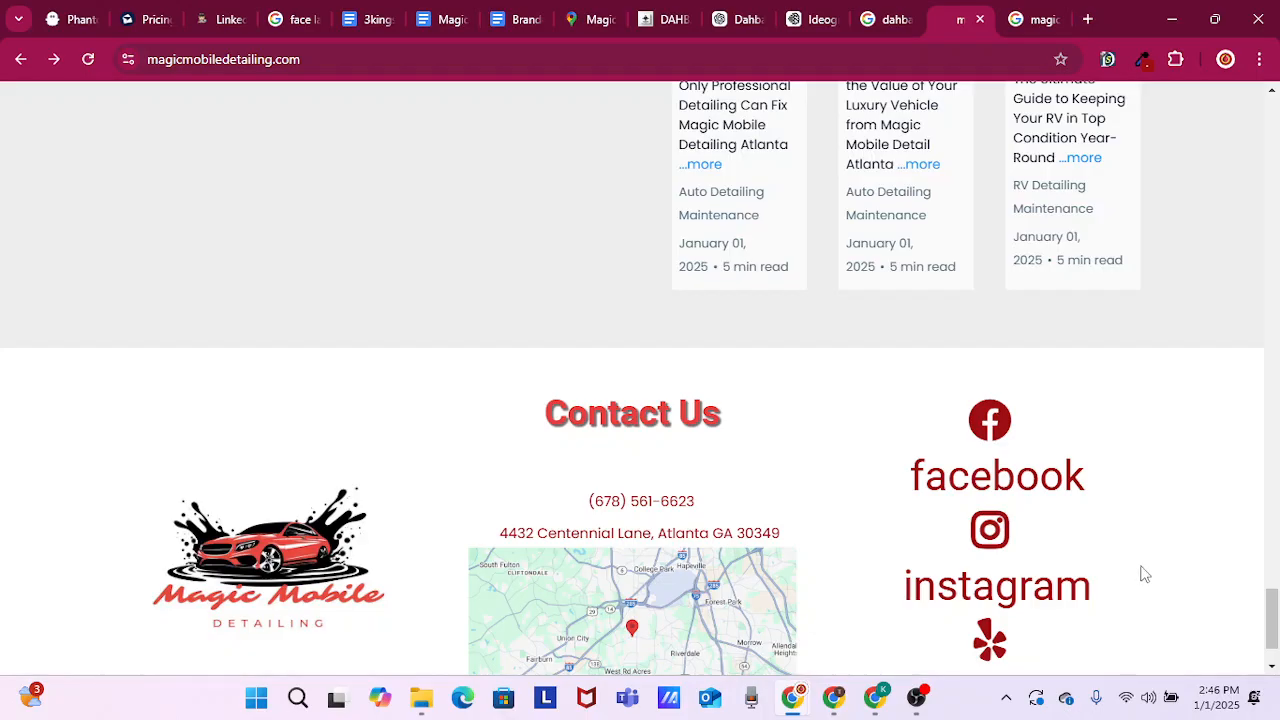
Review the live Magic Mobile Detailing homepage from the contact footer up through the FAQ, blog posts and customer reviews
{"action": "scroll", "coordinate": [1145, 574], "scroll_direction": "down", "scroll_amount": 1}
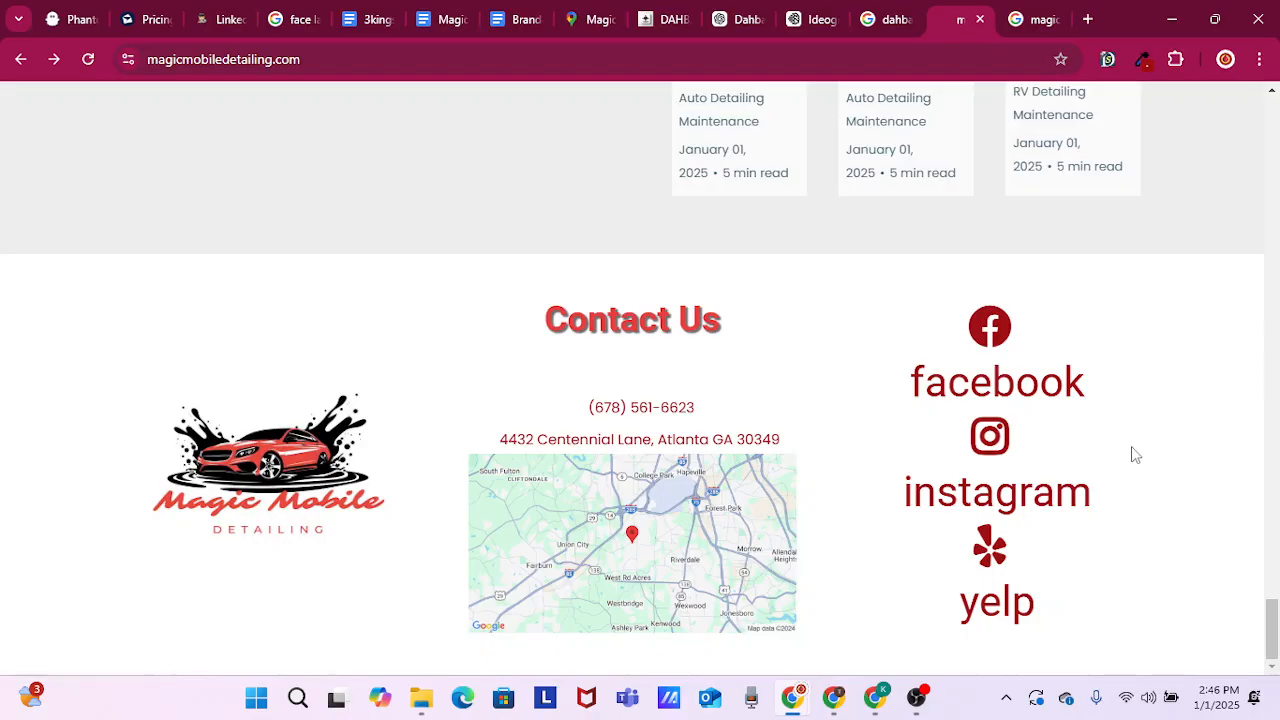
{"action": "scroll", "coordinate": [1133, 448], "scroll_direction": "up", "scroll_amount": 3}
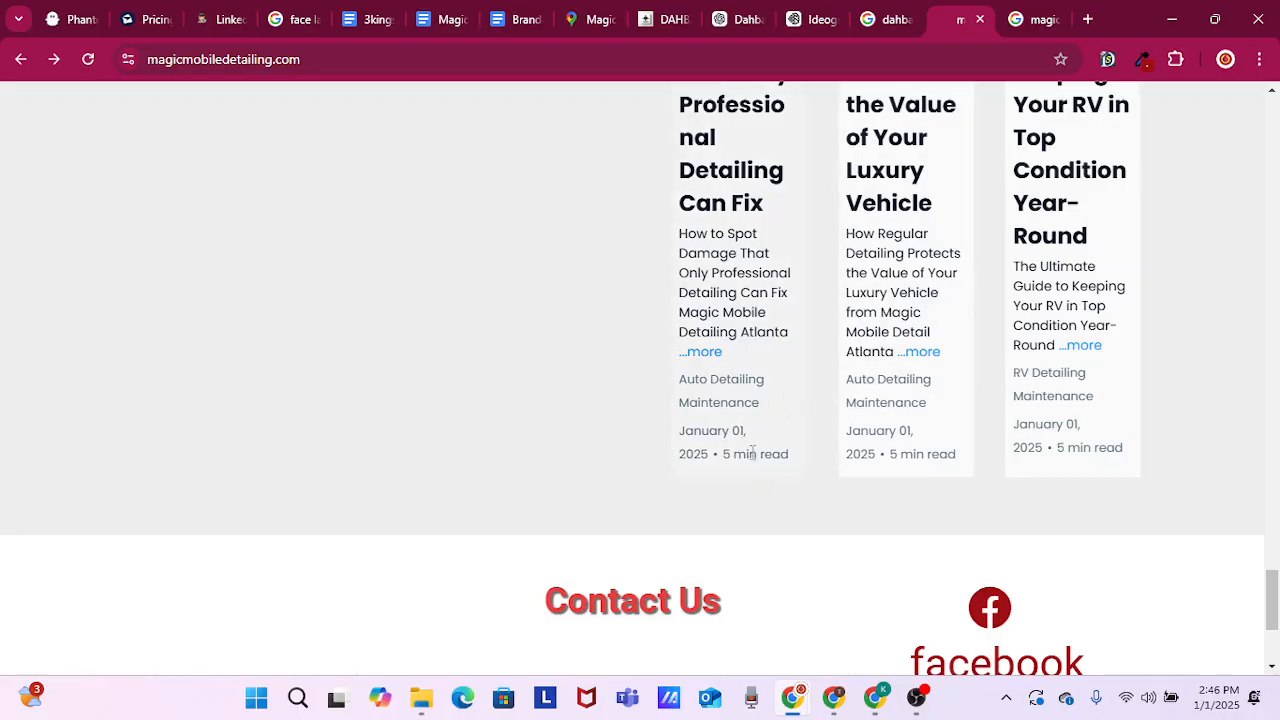
{"action": "scroll", "coordinate": [750, 497], "scroll_direction": "up", "scroll_amount": 4}
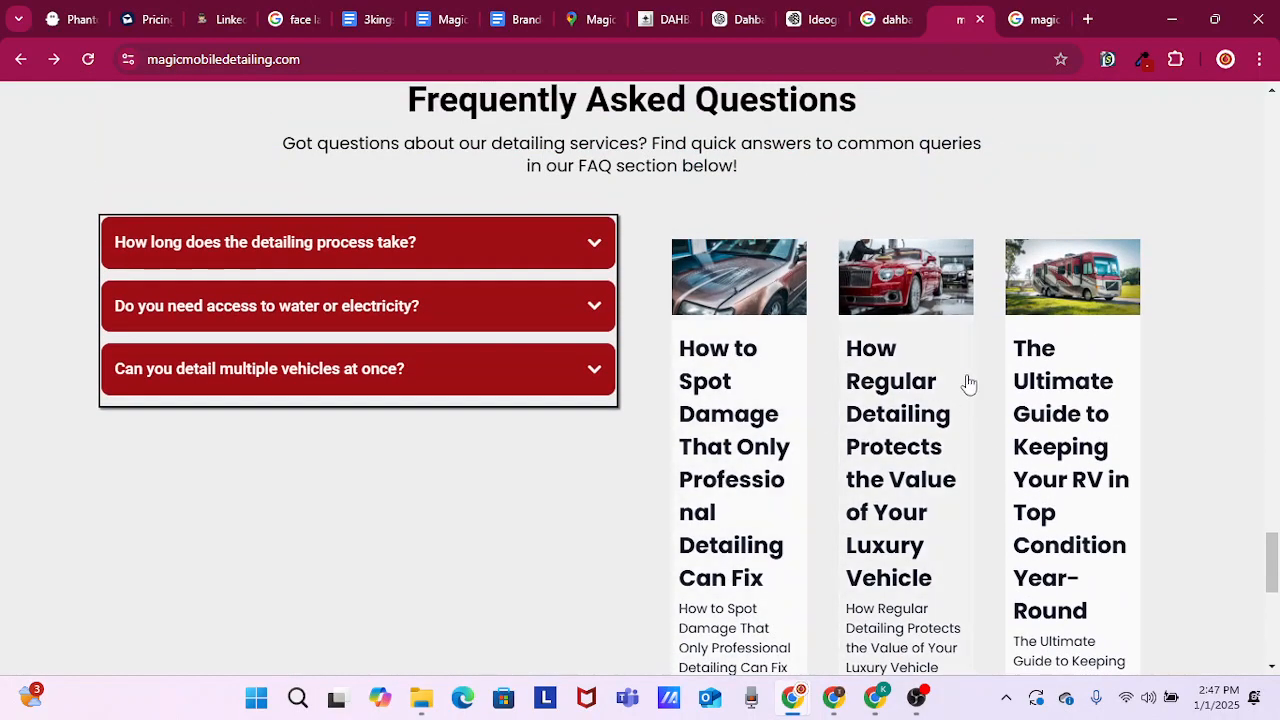
{"action": "scroll", "coordinate": [698, 295], "scroll_direction": "up", "scroll_amount": 6}
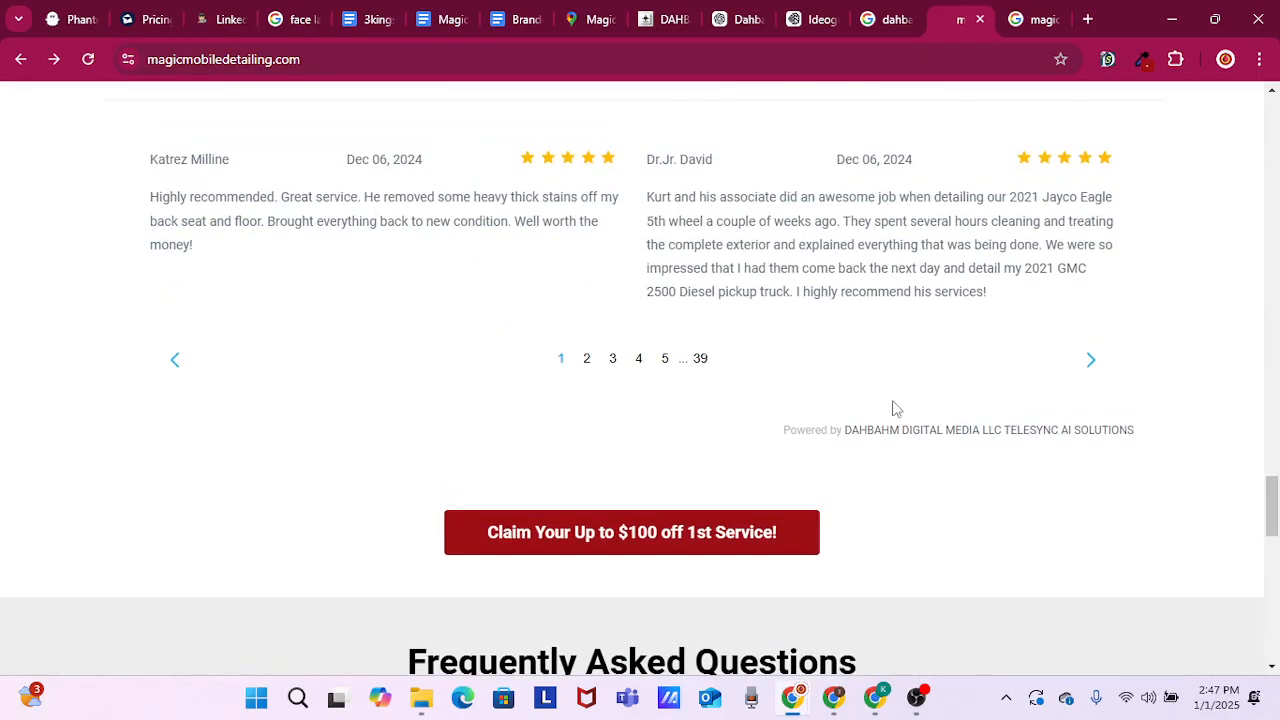
{"action": "scroll", "coordinate": [895, 408], "scroll_direction": "up", "scroll_amount": 6}
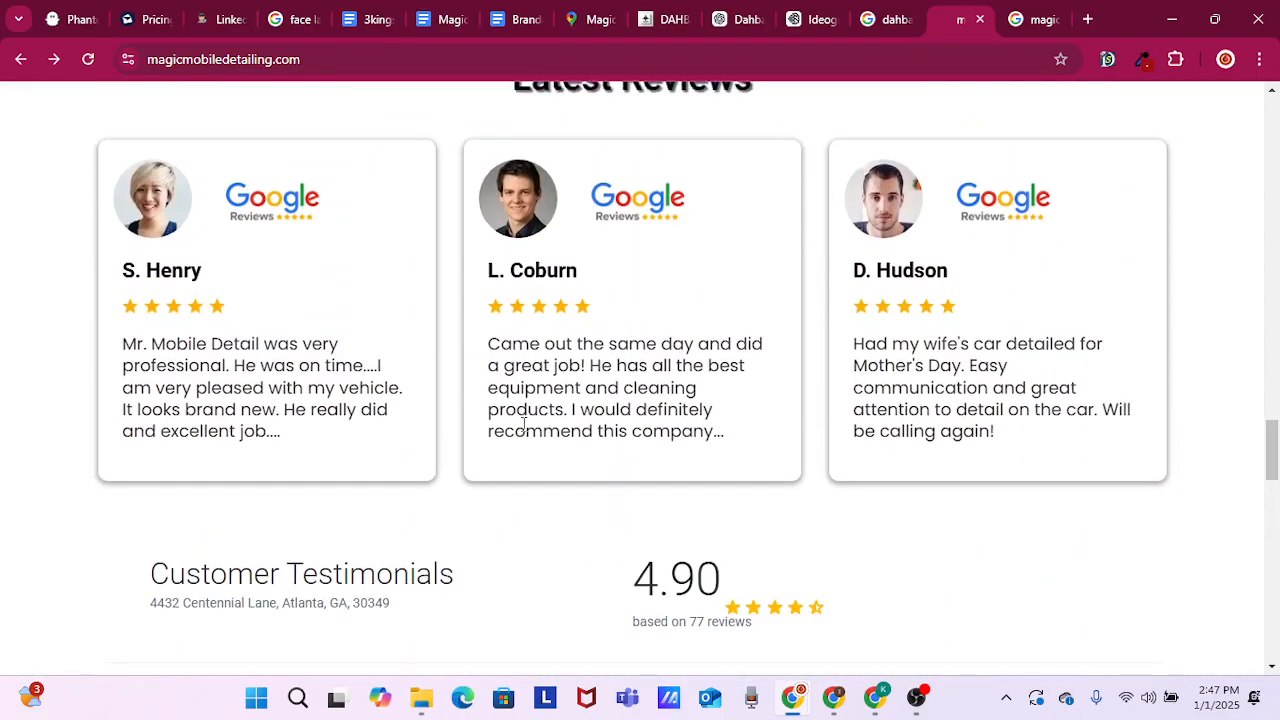
{"action": "scroll", "coordinate": [597, 443], "scroll_direction": "up", "scroll_amount": 2}
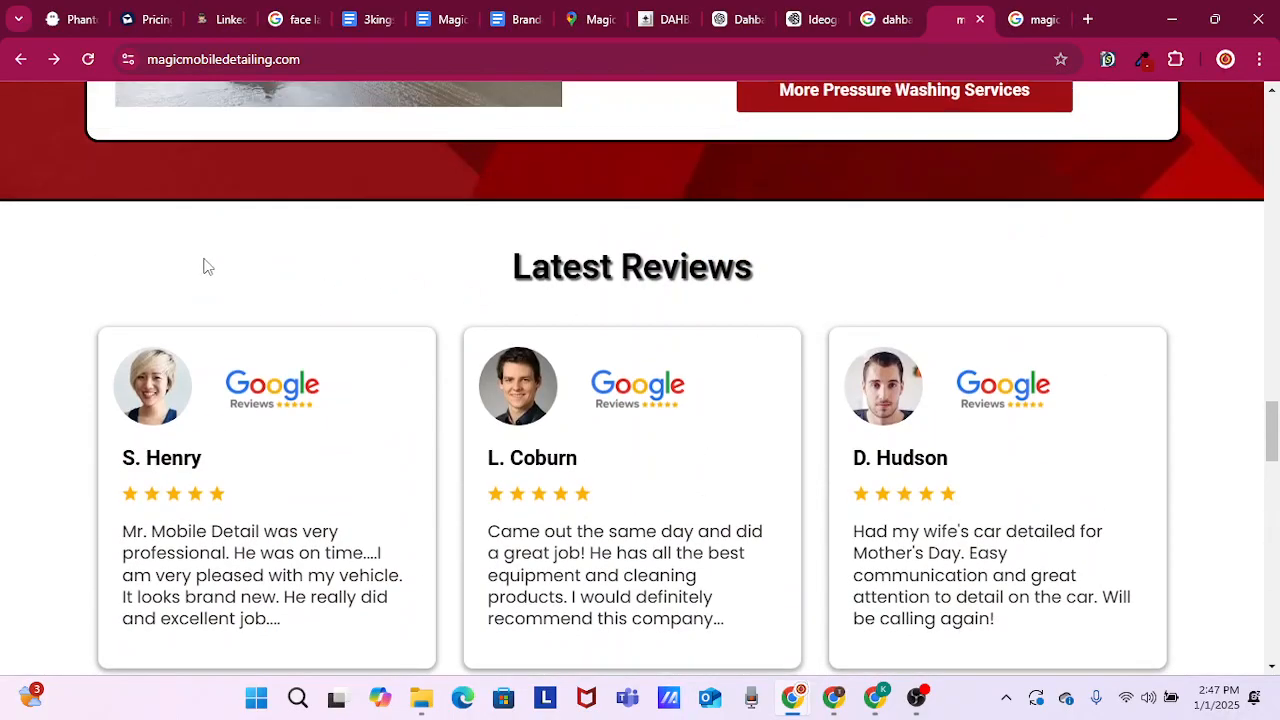
{"action": "scroll", "coordinate": [560, 317], "scroll_direction": "up", "scroll_amount": 3}
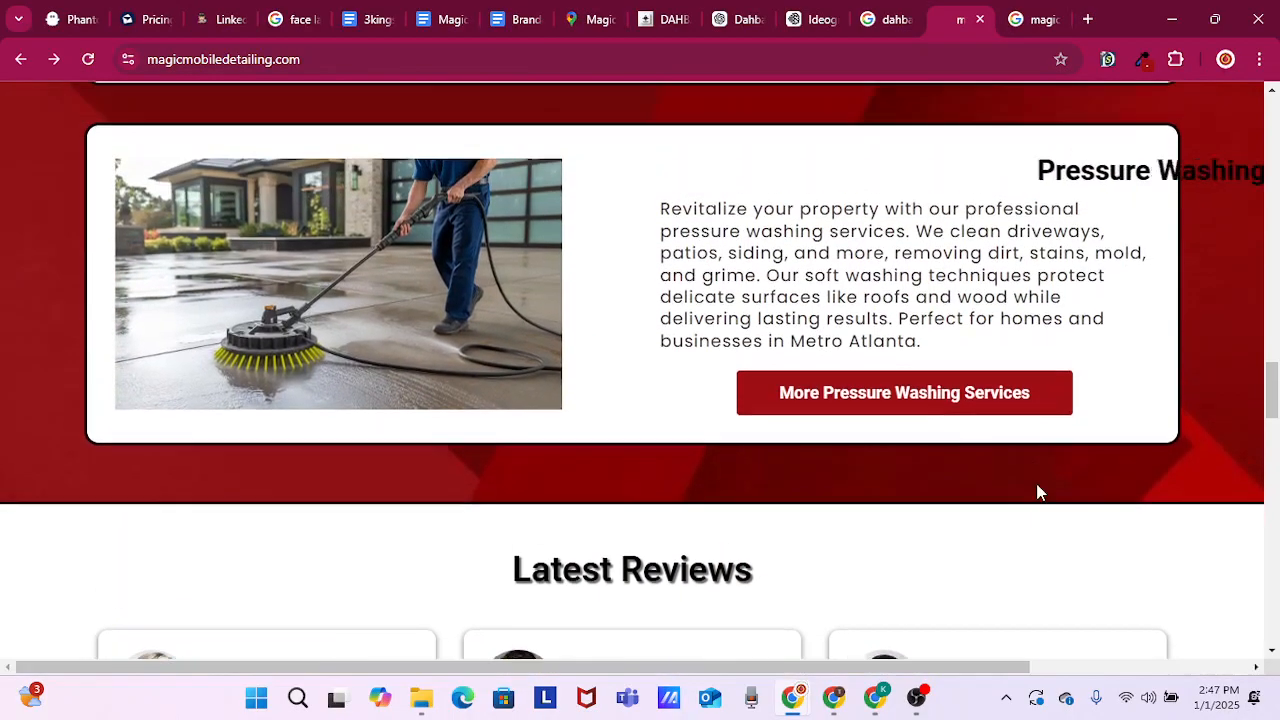
Examine the homepage's detail cleaning services, the "Why Choose" section and the hero banner headline
{"action": "scroll", "coordinate": [1045, 475], "scroll_direction": "up", "scroll_amount": 3}
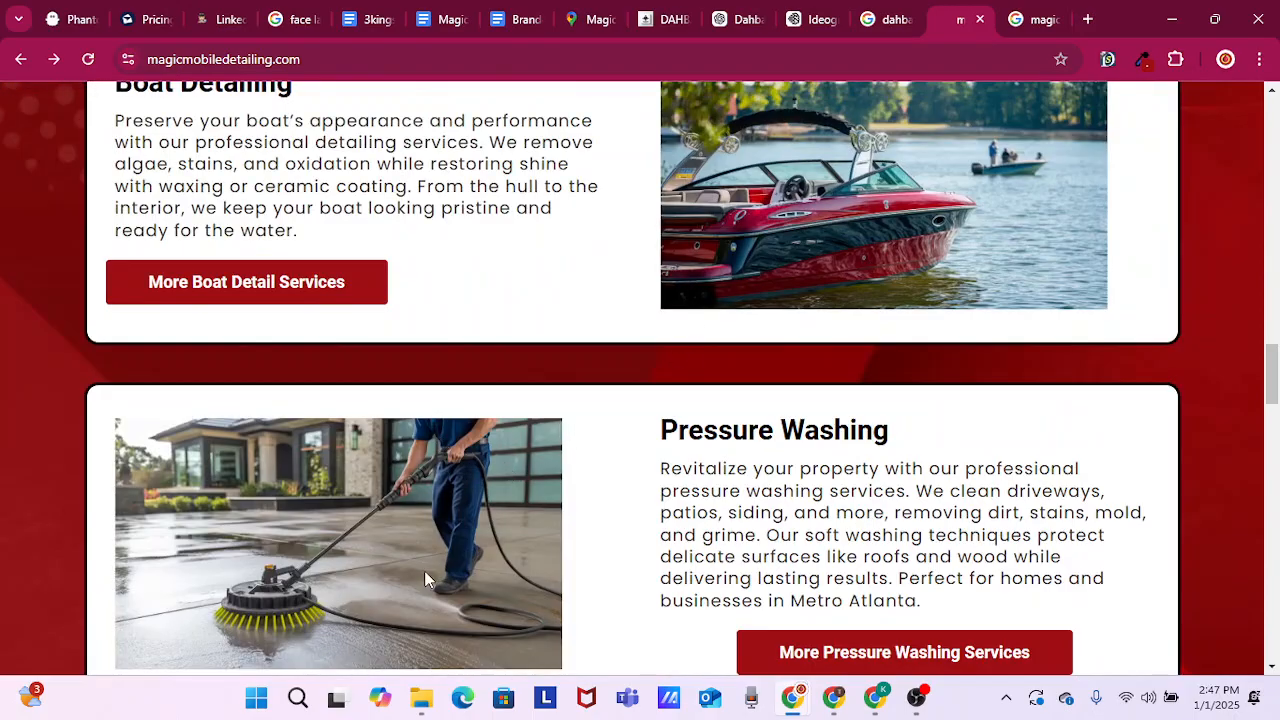
{"action": "scroll", "coordinate": [626, 415], "scroll_direction": "up", "scroll_amount": 3}
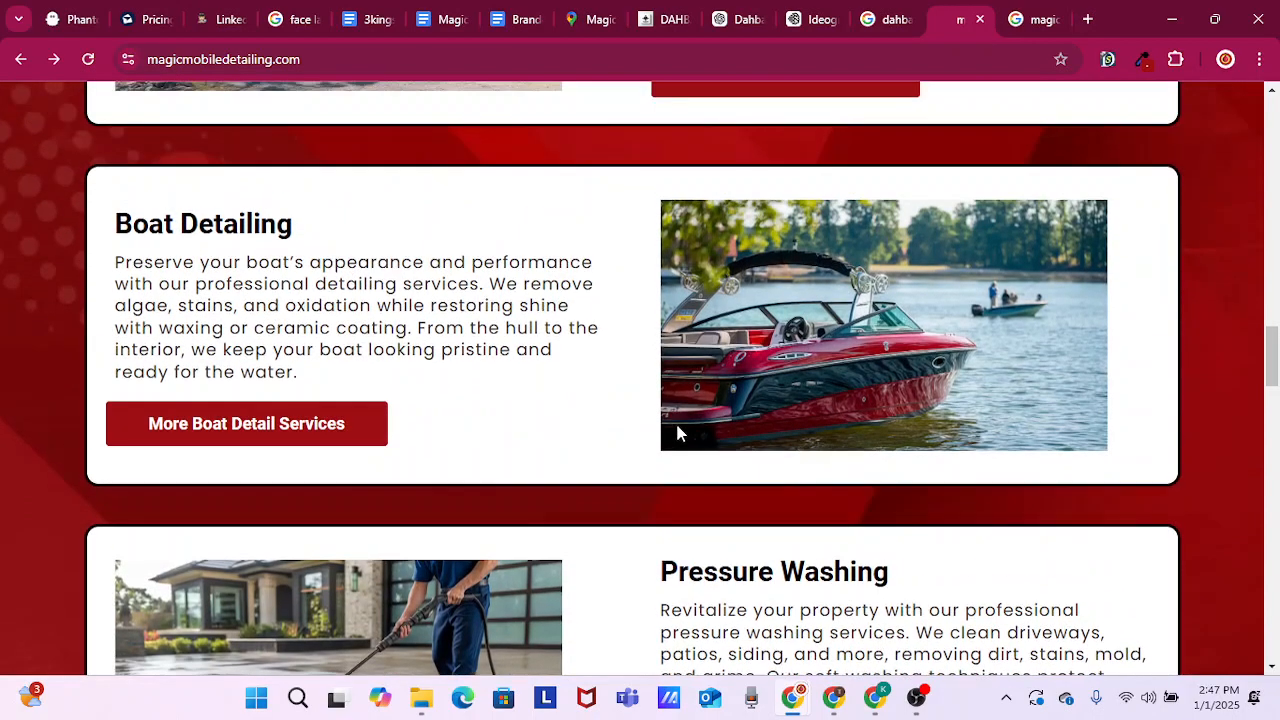
{"action": "scroll", "coordinate": [574, 464], "scroll_direction": "up", "scroll_amount": 2}
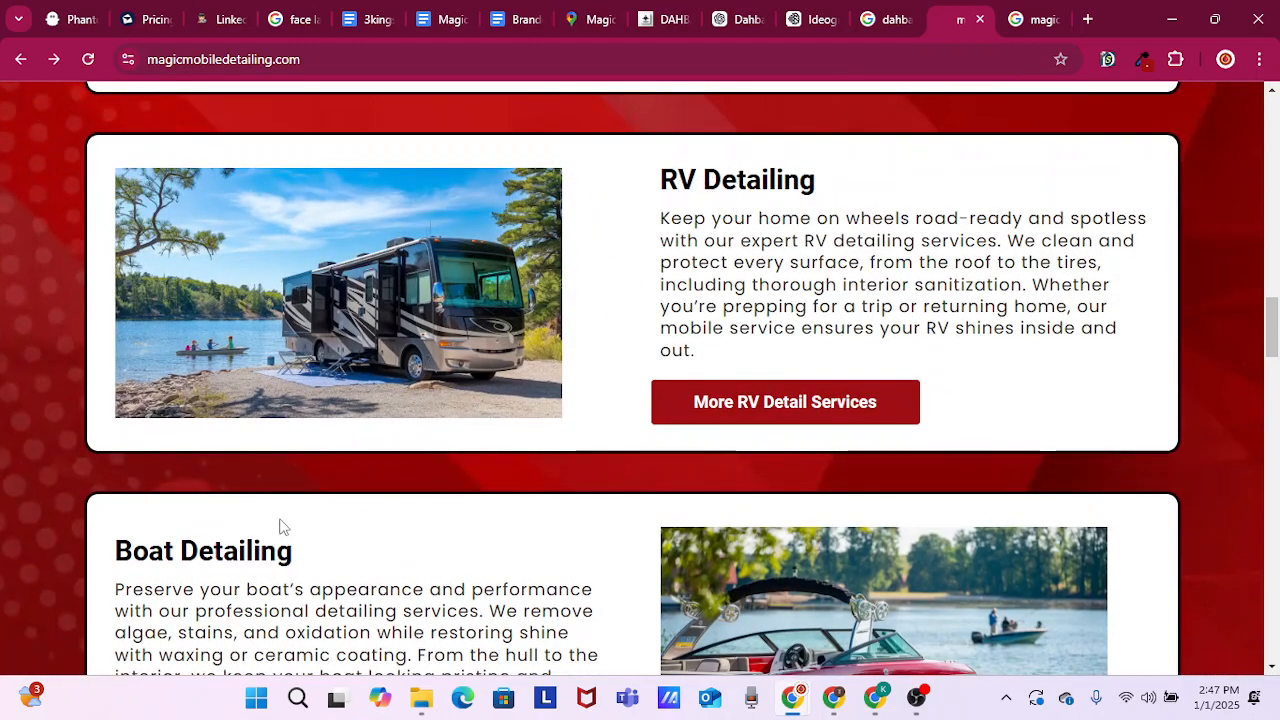
{"action": "scroll", "coordinate": [634, 357], "scroll_direction": "up", "scroll_amount": 3}
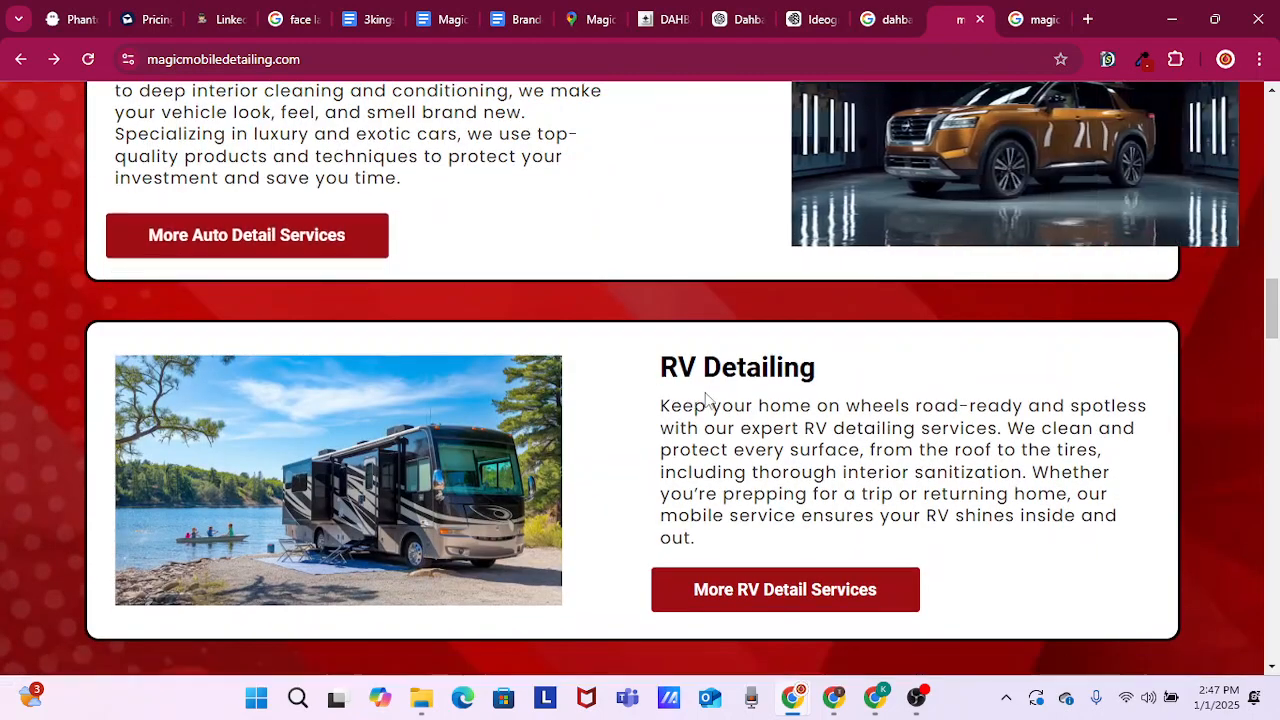
{"action": "scroll", "coordinate": [732, 398], "scroll_direction": "up", "scroll_amount": 2}
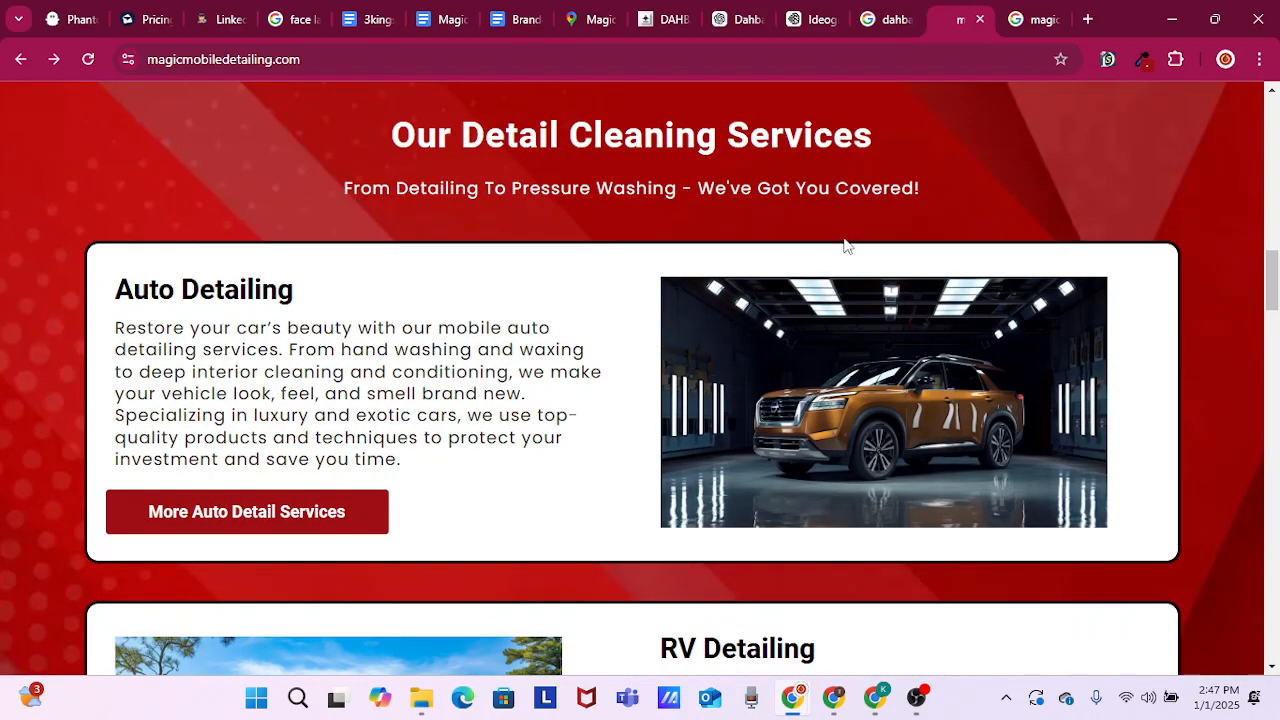
{"action": "scroll", "coordinate": [436, 490], "scroll_direction": "up", "scroll_amount": 2}
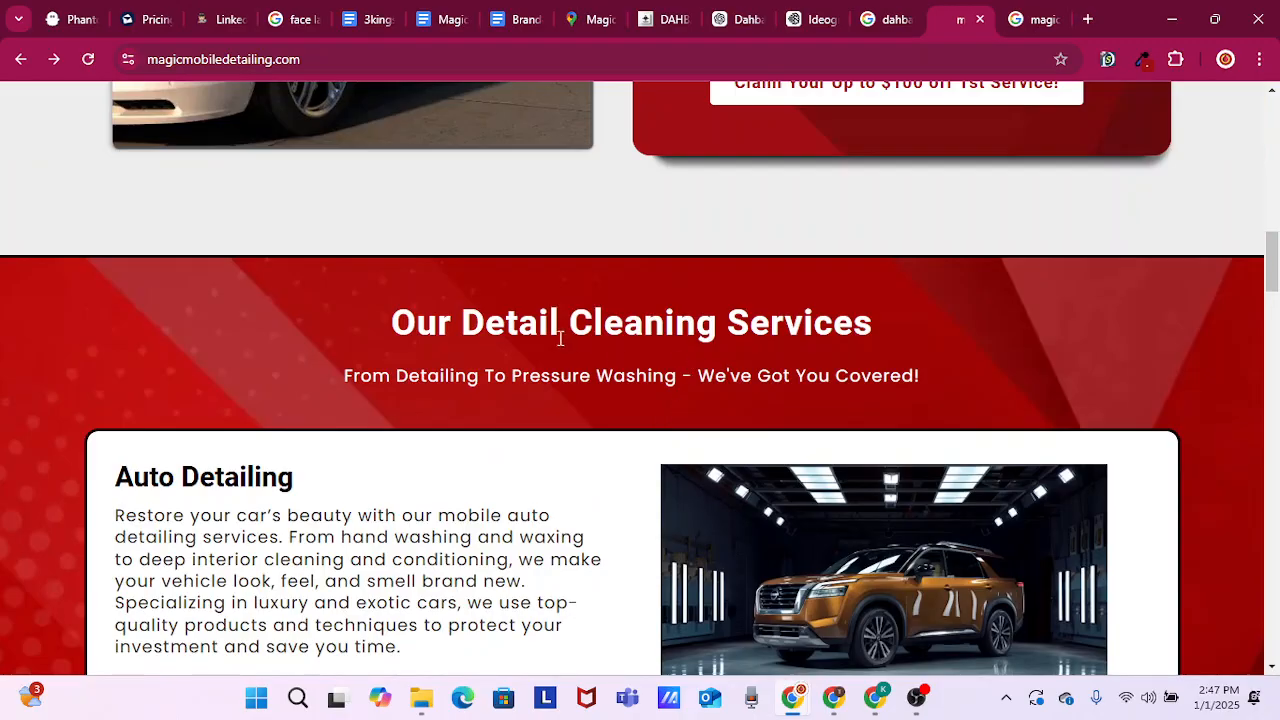
{"action": "scroll", "coordinate": [900, 350], "scroll_direction": "up", "scroll_amount": 3}
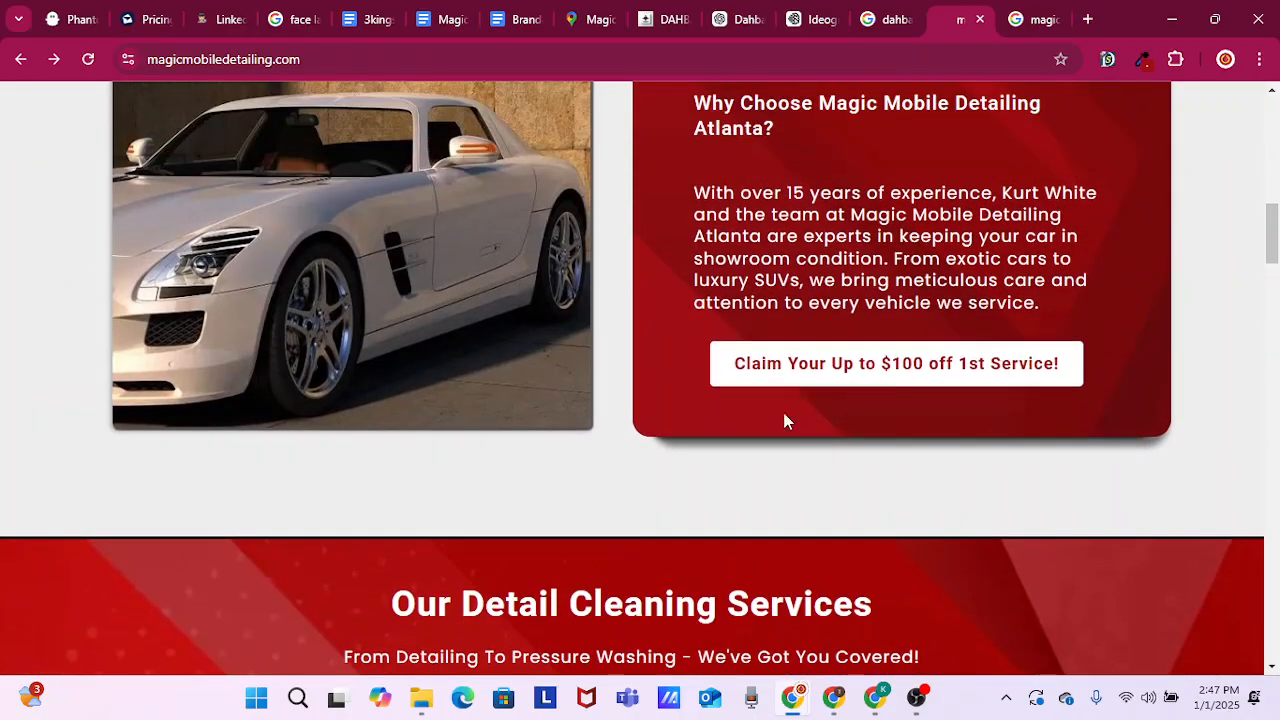
{"action": "scroll", "coordinate": [645, 420], "scroll_direction": "up", "scroll_amount": 2}
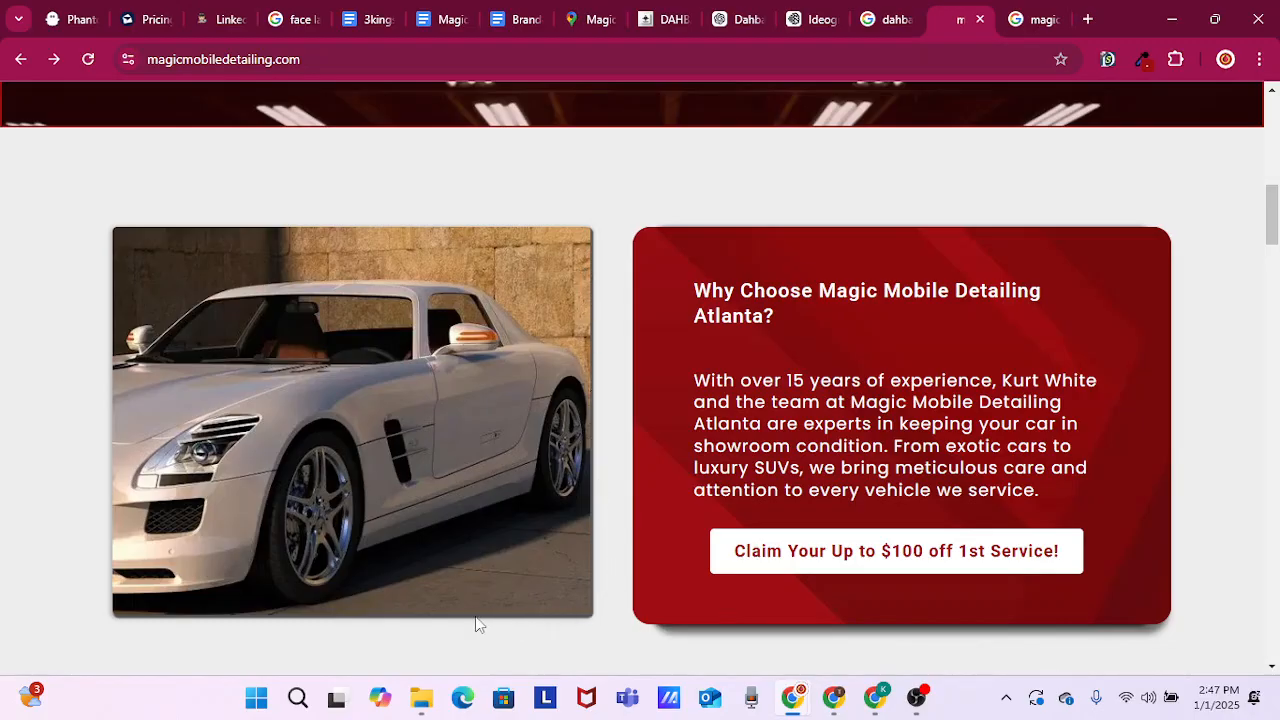
{"action": "scroll", "coordinate": [943, 597], "scroll_direction": "up", "scroll_amount": 5}
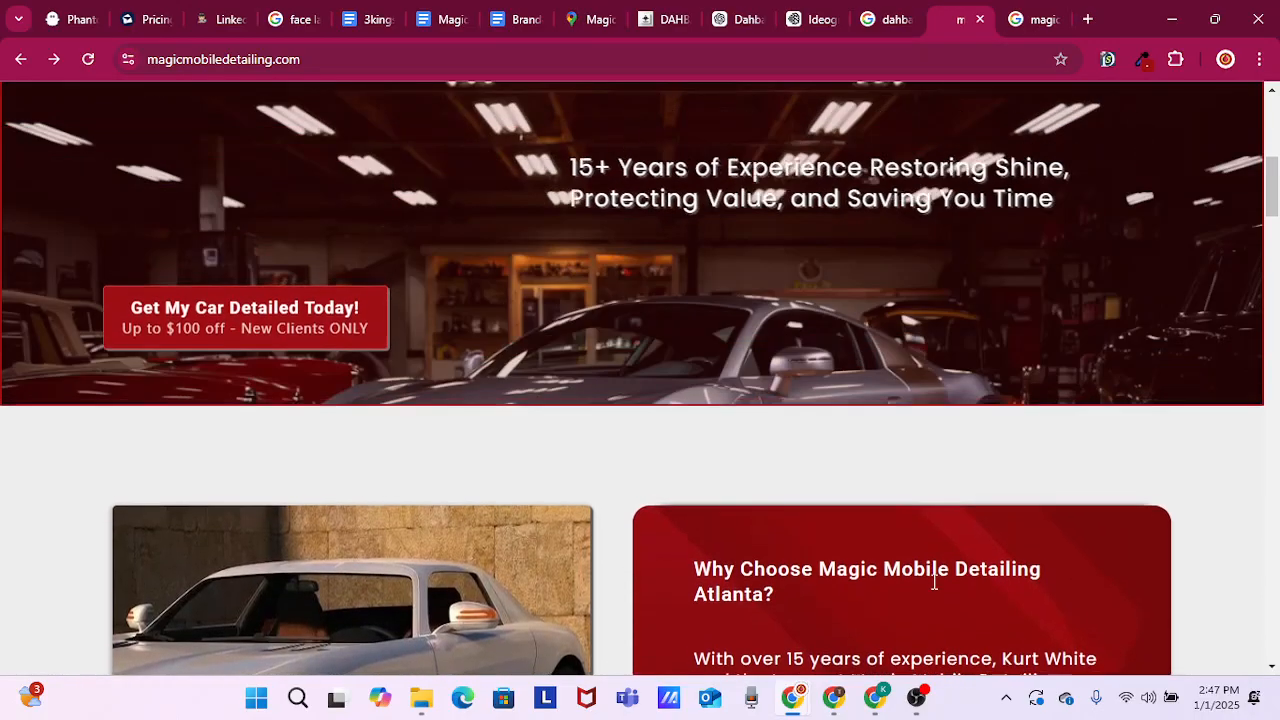
{"action": "scroll", "coordinate": [934, 535], "scroll_direction": "up", "scroll_amount": 2}
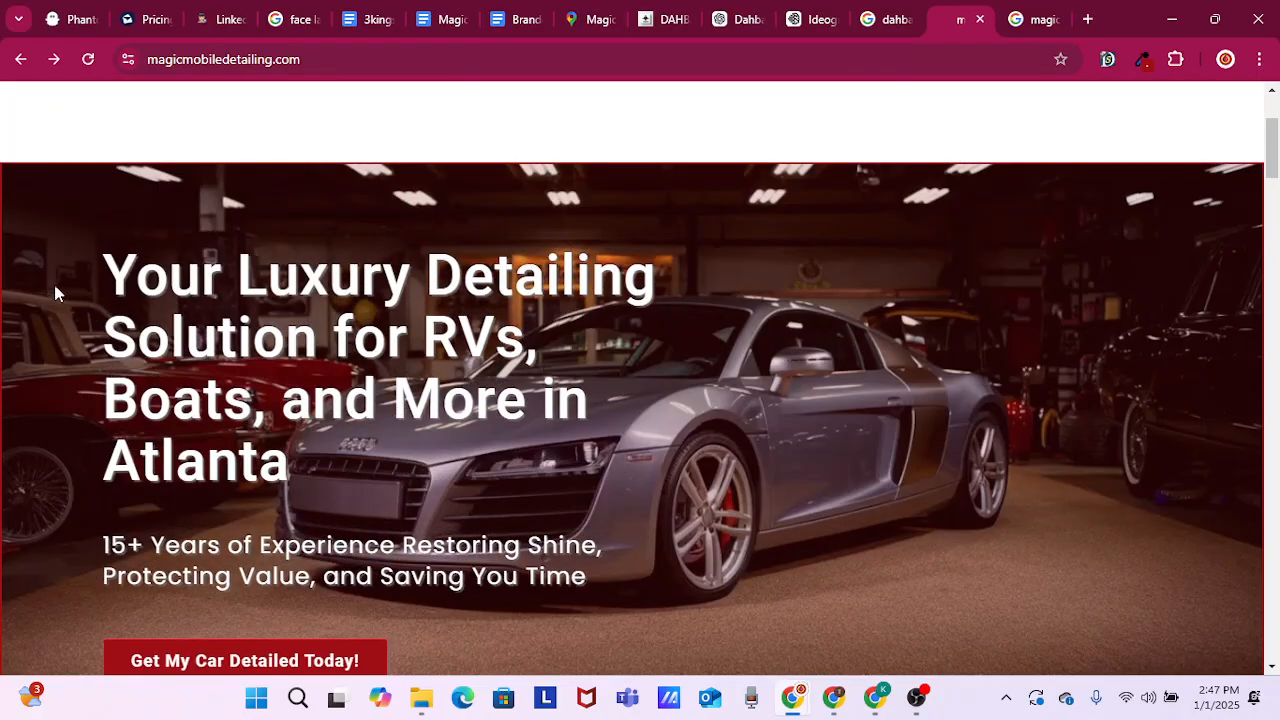
{"action": "left_click_drag", "start_coordinate": [104, 272], "coordinate": [638, 342]}
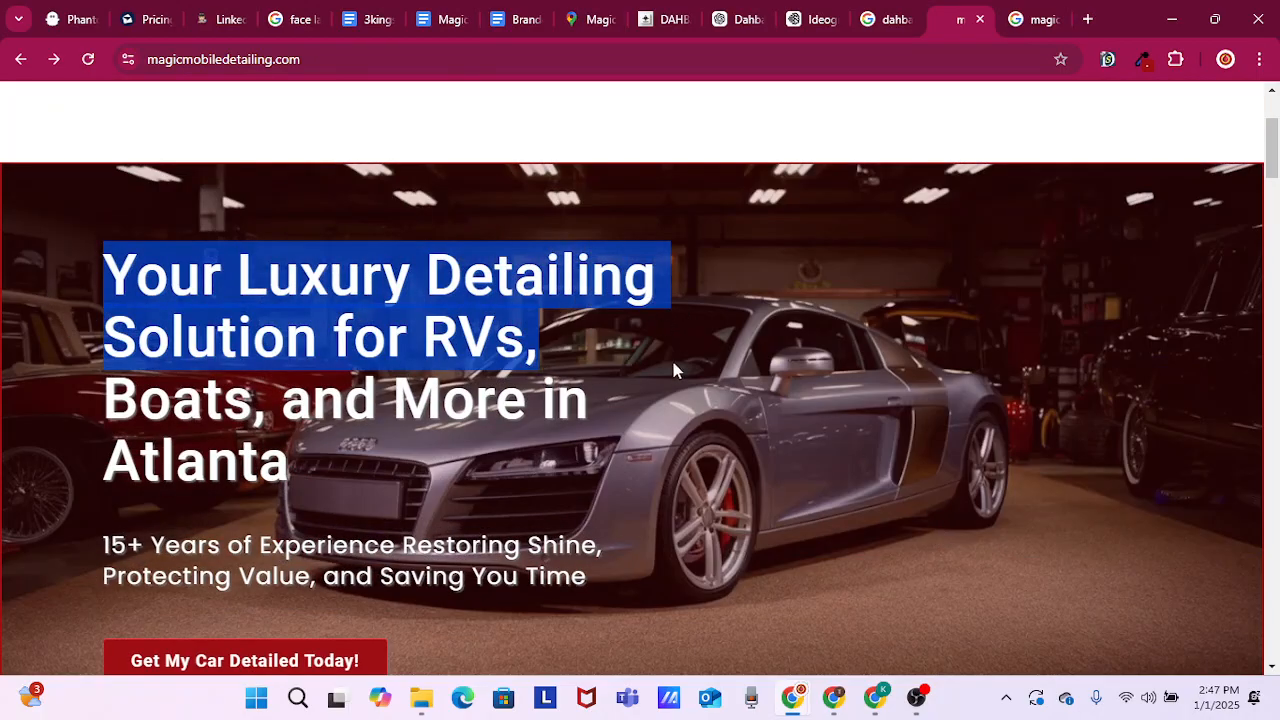
{"action": "left_click", "coordinate": [805, 208]}
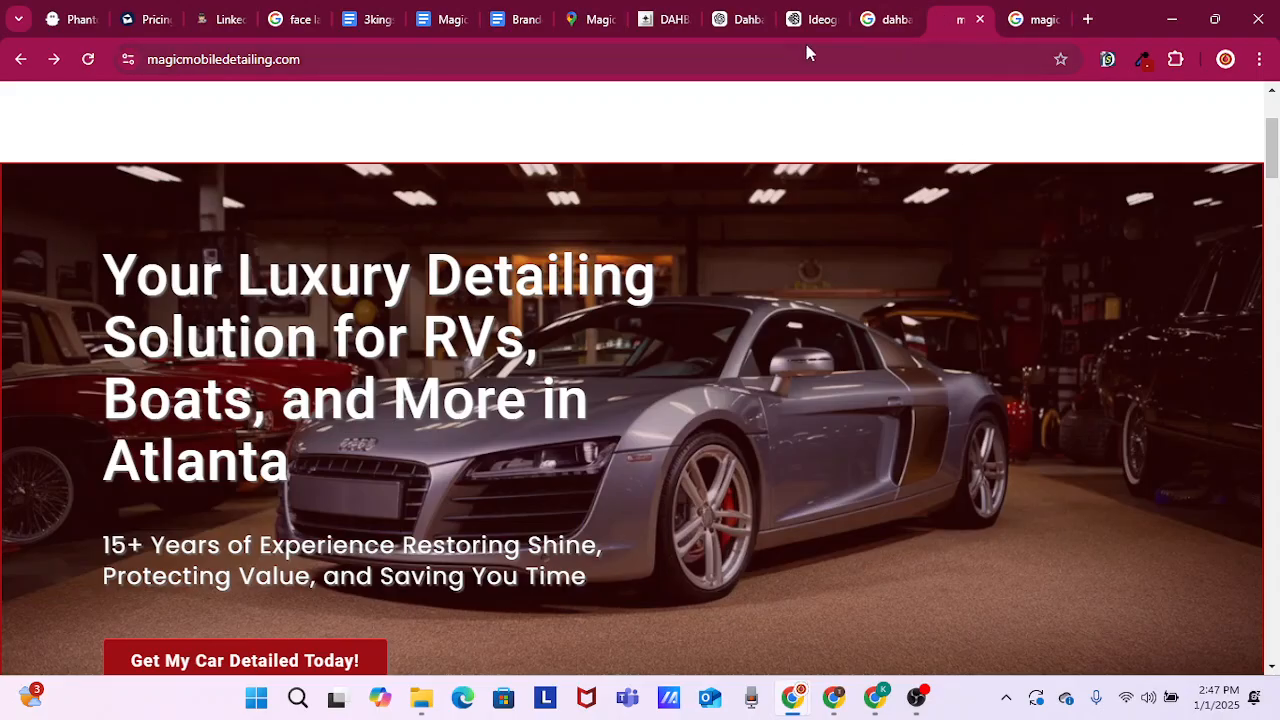
Switch to GoHighLevel and open the page list of the Automotive Detailing Website
{"action": "left_click", "coordinate": [670, 19]}
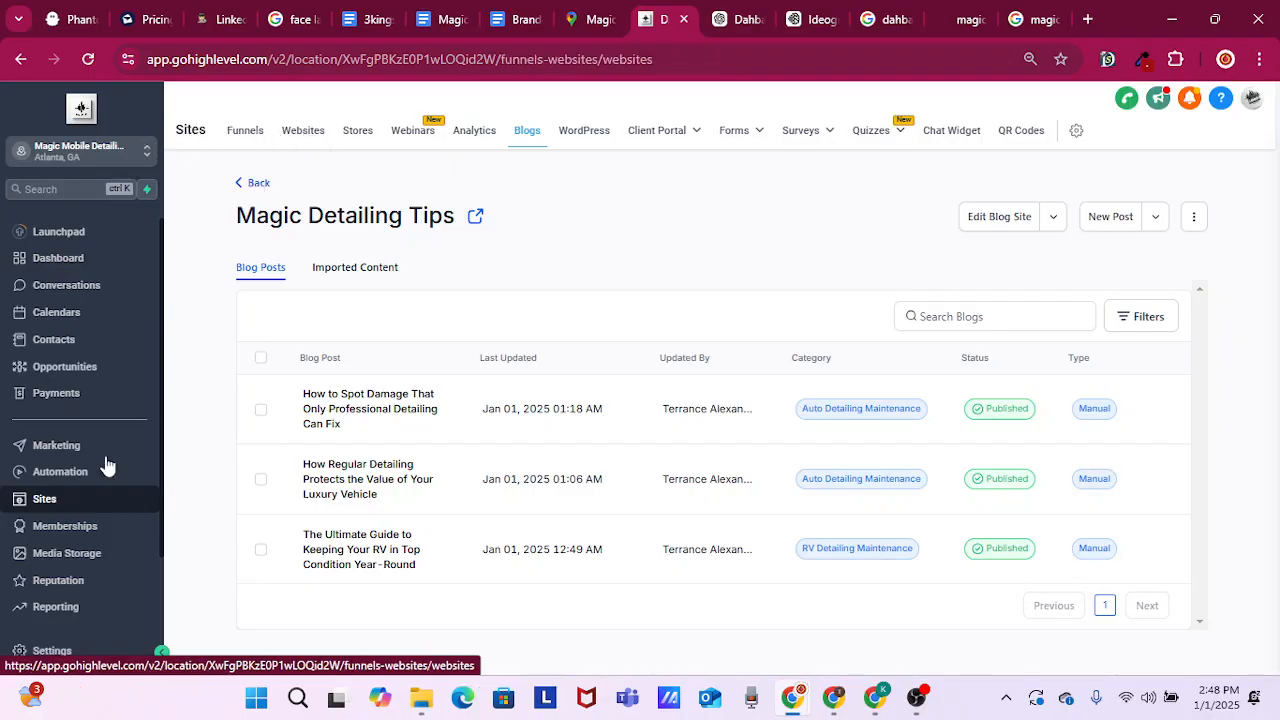
{"action": "left_click", "coordinate": [304, 134]}
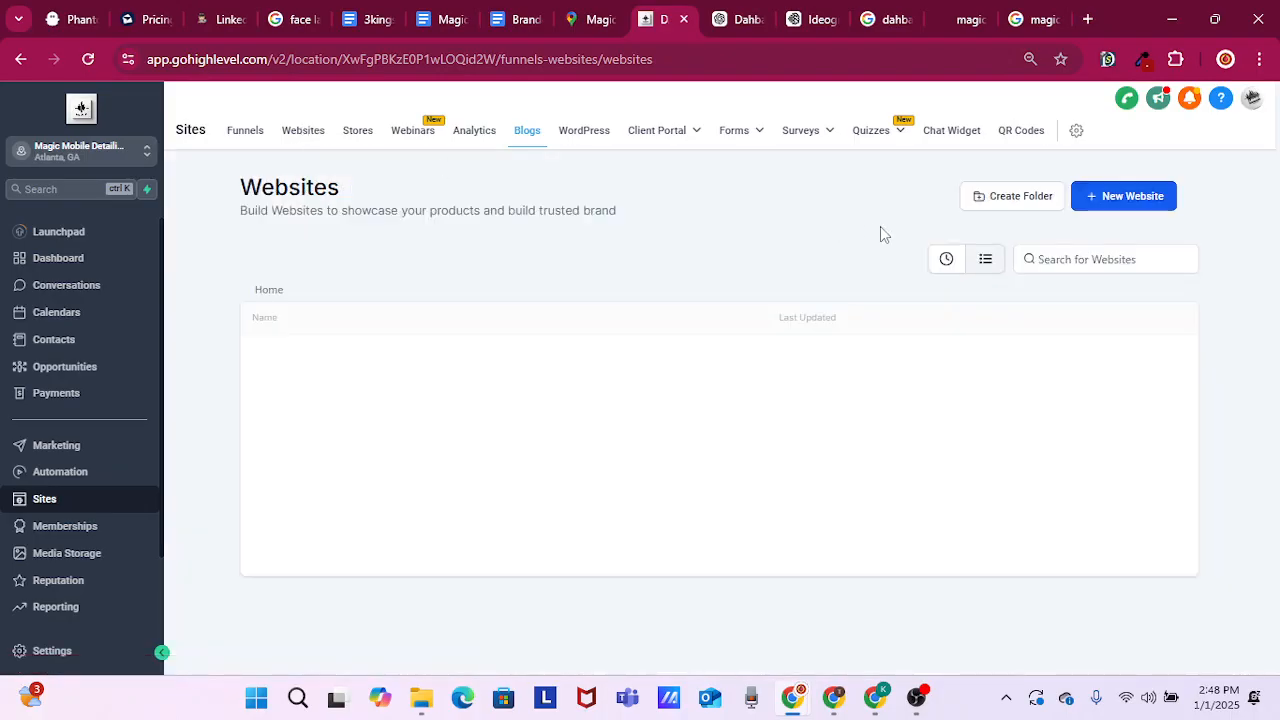
{"action": "key", "text": "ctrl+a"}
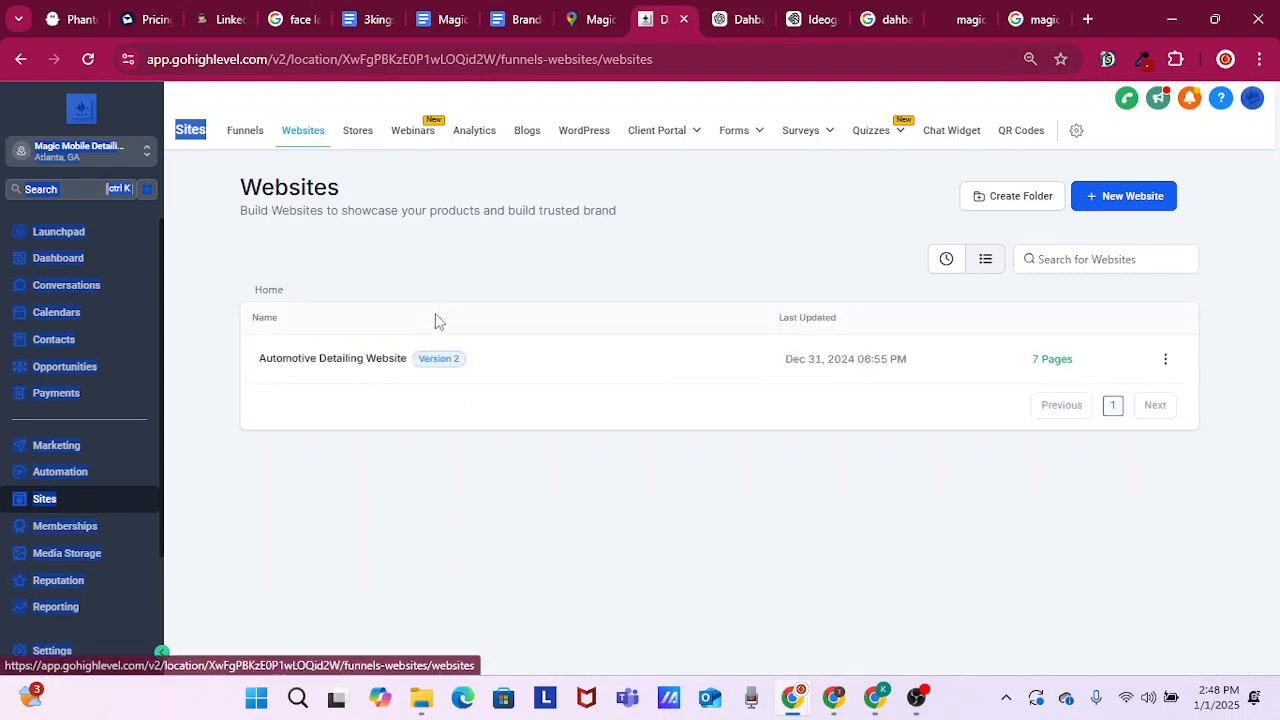
{"action": "left_click", "coordinate": [304, 367]}
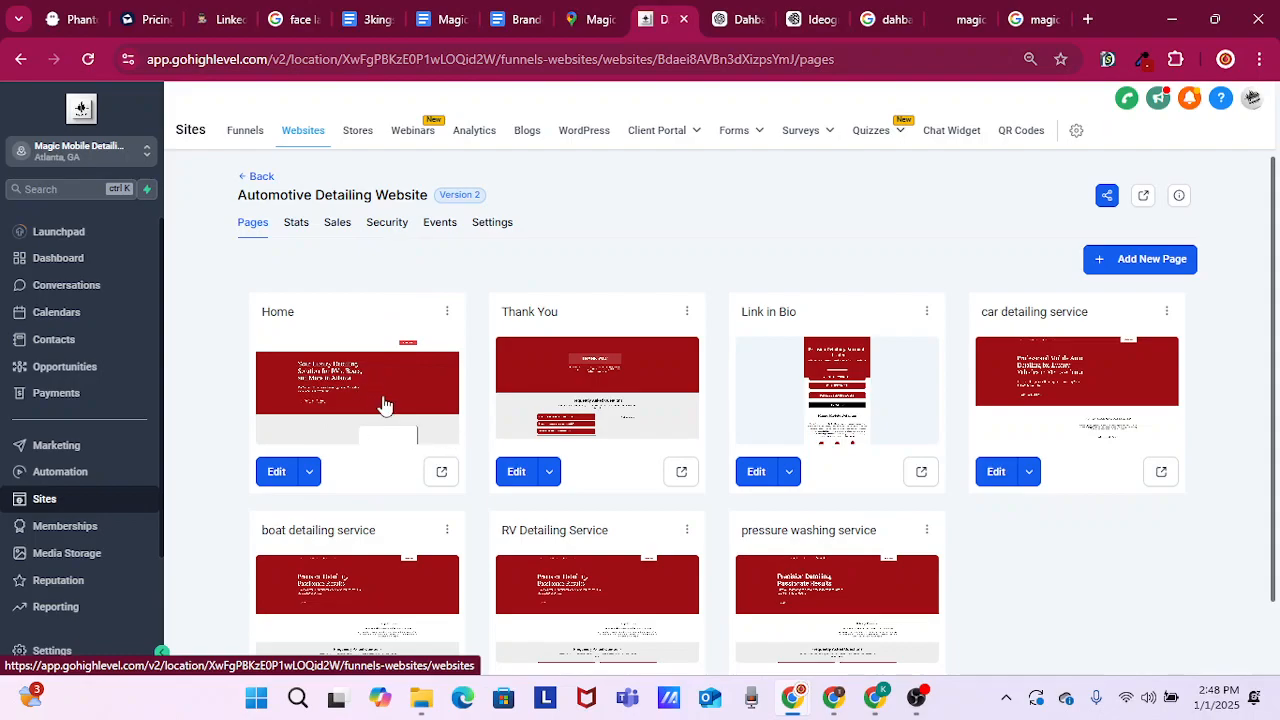
Look over the website's service pages and open the Home page in the page builder
{"action": "scroll", "coordinate": [400, 425], "scroll_direction": "down", "scroll_amount": 1}
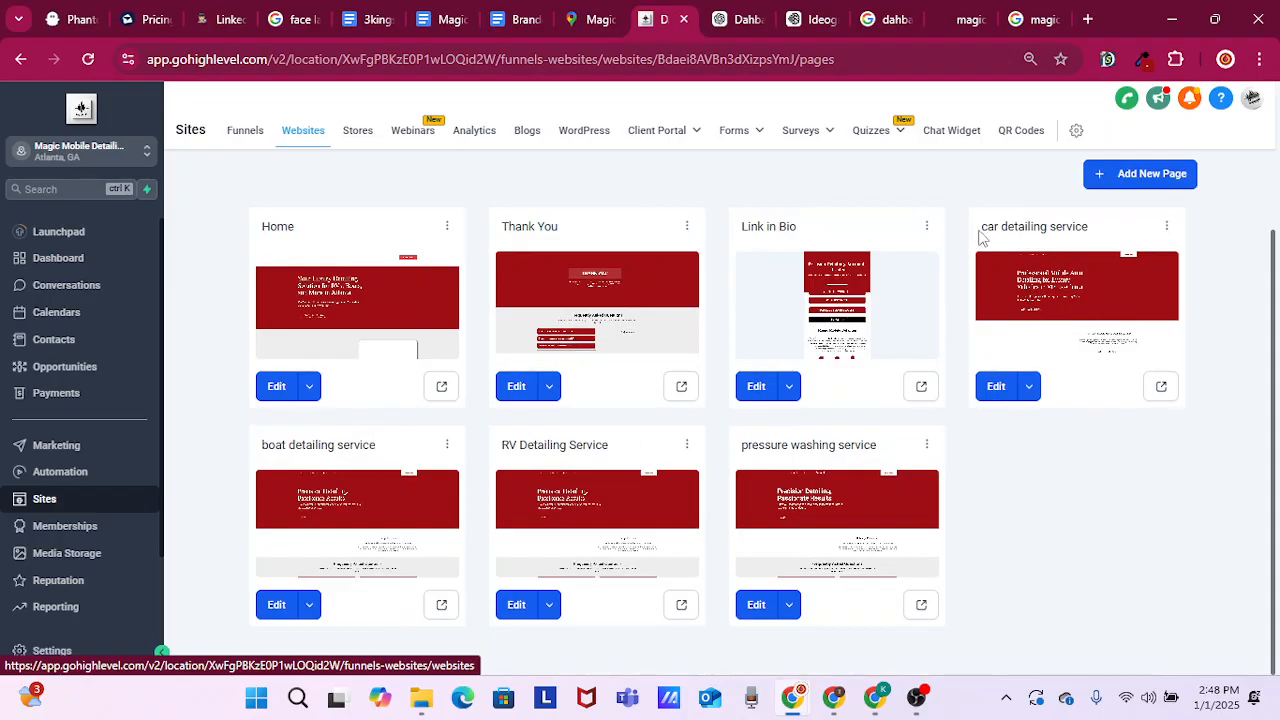
{"action": "triple_click", "coordinate": [1095, 231]}
{"action": "left_click_drag", "start_coordinate": [880, 447], "coordinate": [745, 450]}
{"action": "left_click_drag", "start_coordinate": [607, 447], "coordinate": [481, 451]}
{"action": "scroll", "coordinate": [362, 252], "scroll_direction": "up", "scroll_amount": 1}
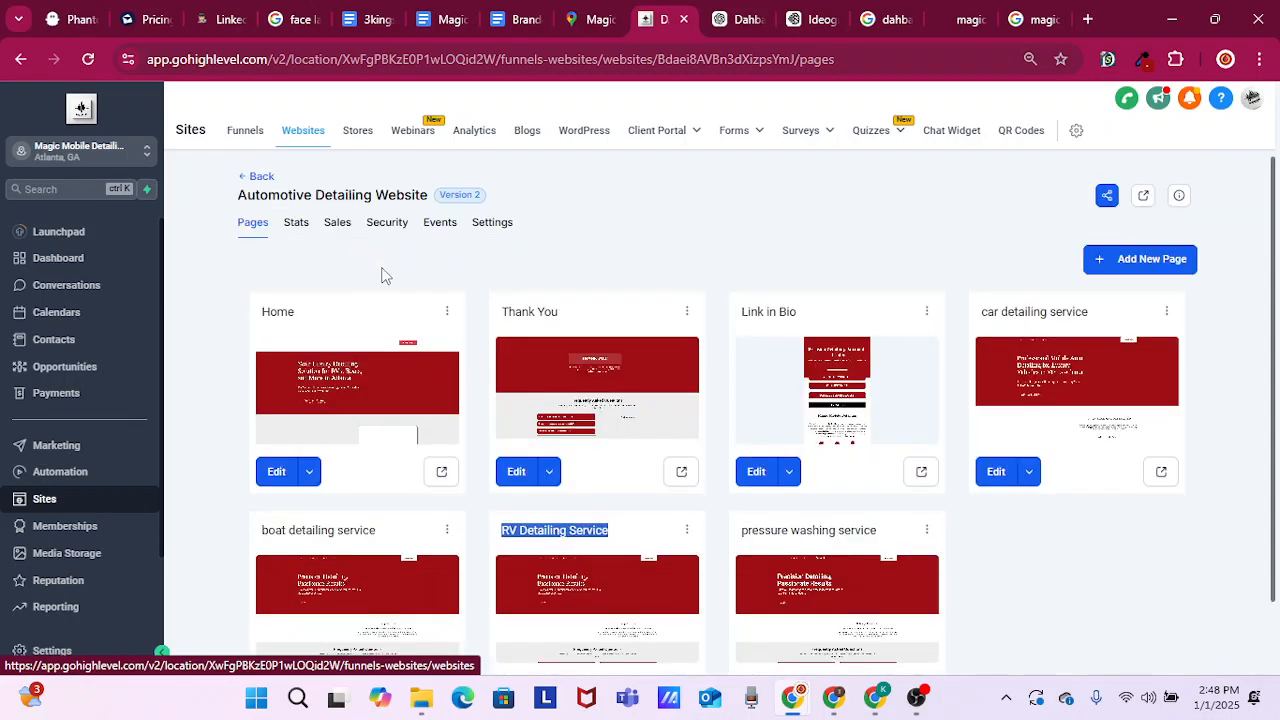
{"action": "scroll", "coordinate": [420, 436], "scroll_direction": "down", "scroll_amount": 1}
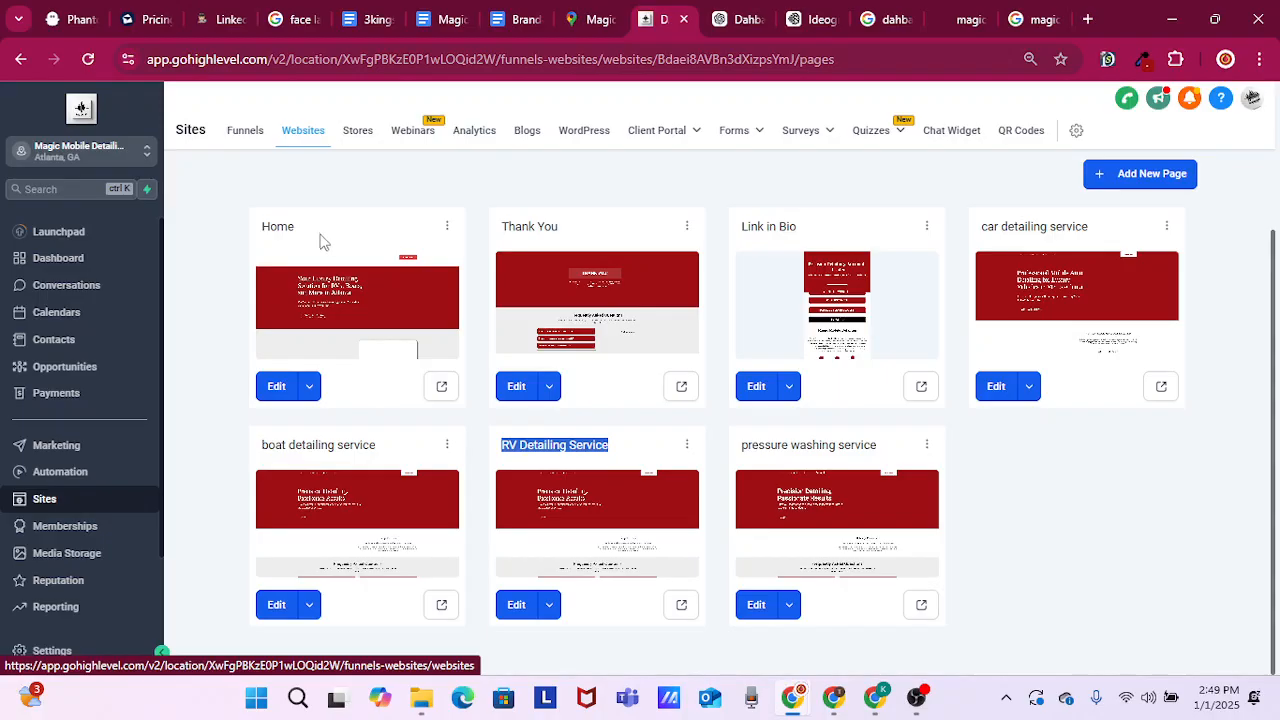
{"action": "left_click", "coordinate": [274, 388]}
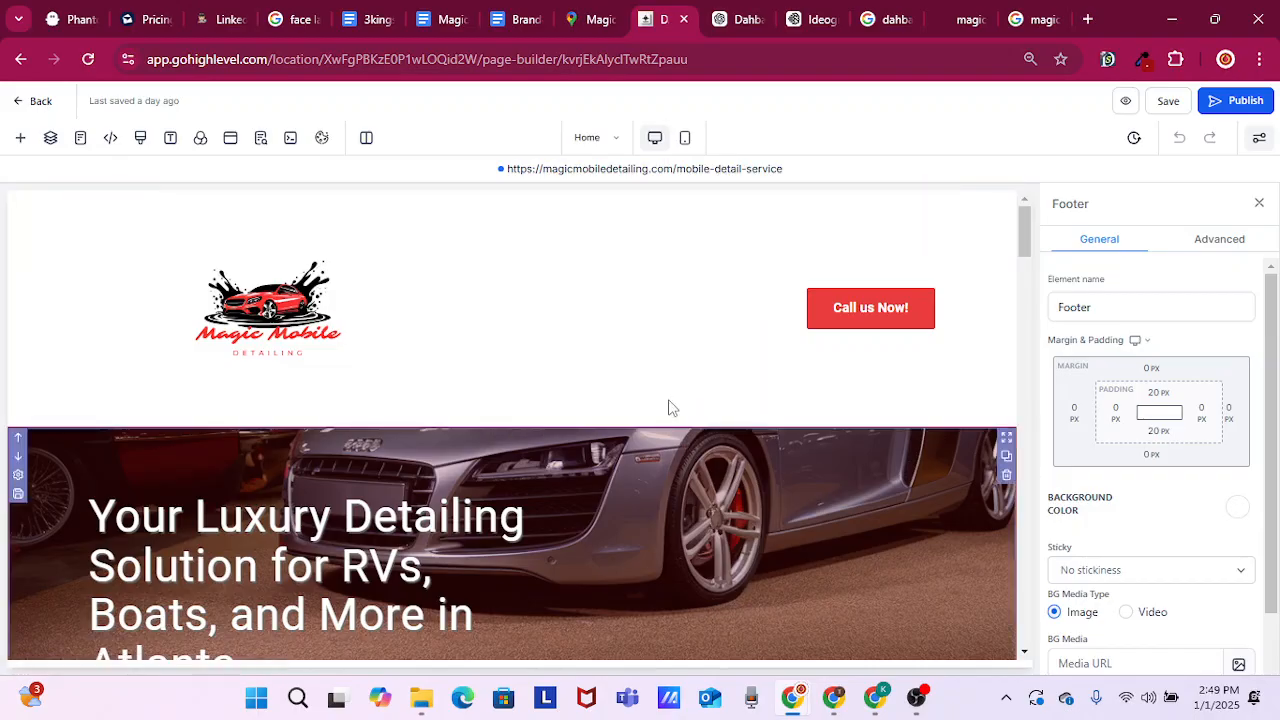
Add an outer 2px 2px 2px text shadow to the "Our Detail Cleaning Services" headline
{"action": "scroll", "coordinate": [683, 412], "scroll_direction": "down", "scroll_amount": 1}
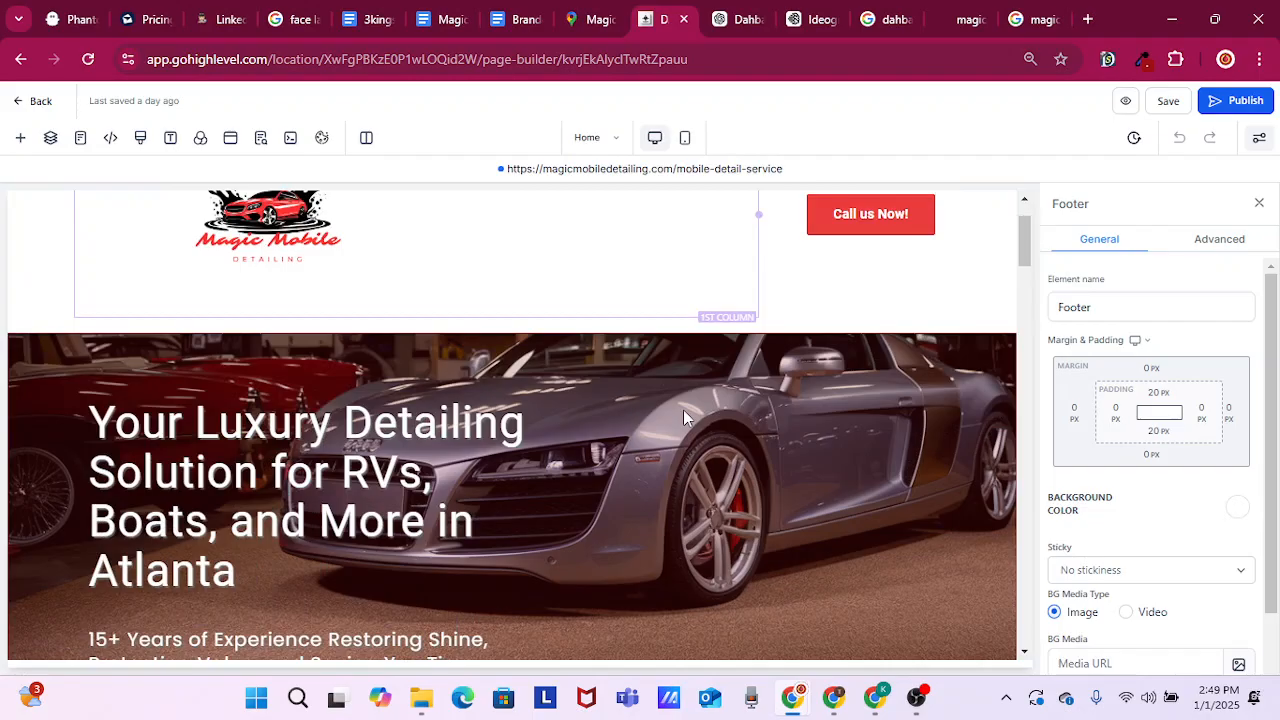
{"action": "scroll", "coordinate": [804, 418], "scroll_direction": "down", "scroll_amount": 3}
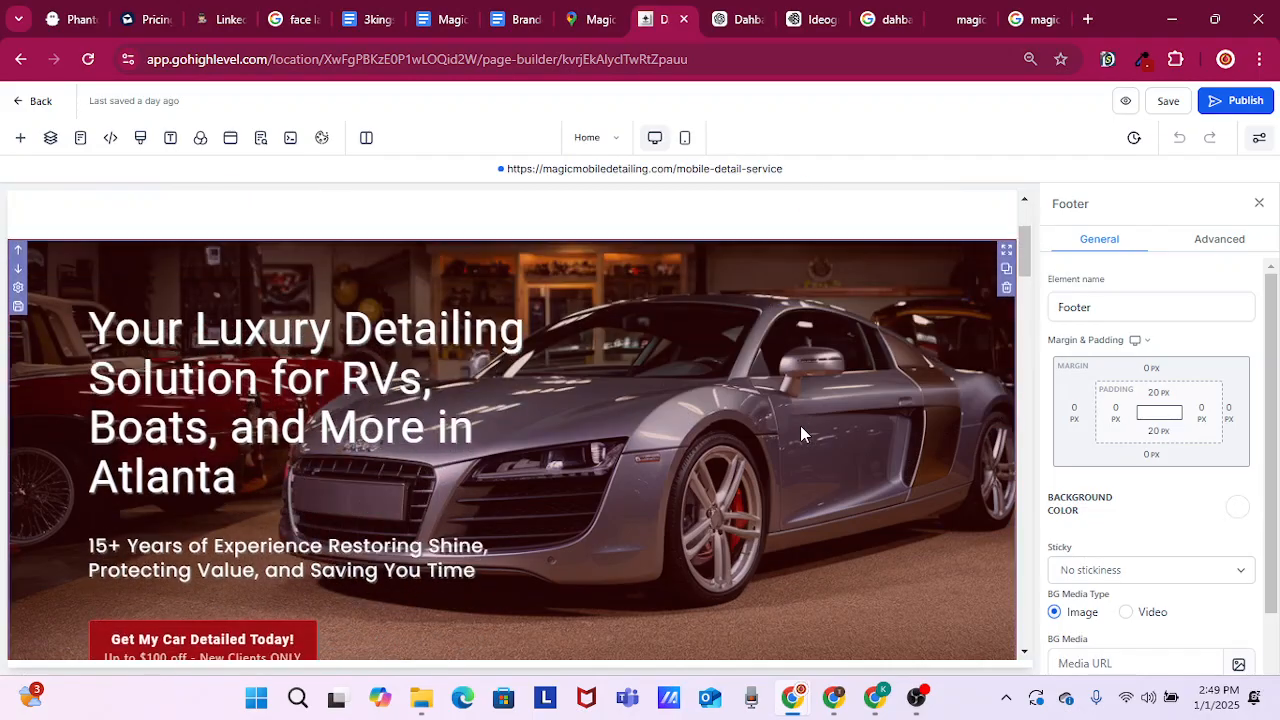
{"action": "scroll", "coordinate": [800, 432], "scroll_direction": "down", "scroll_amount": 1}
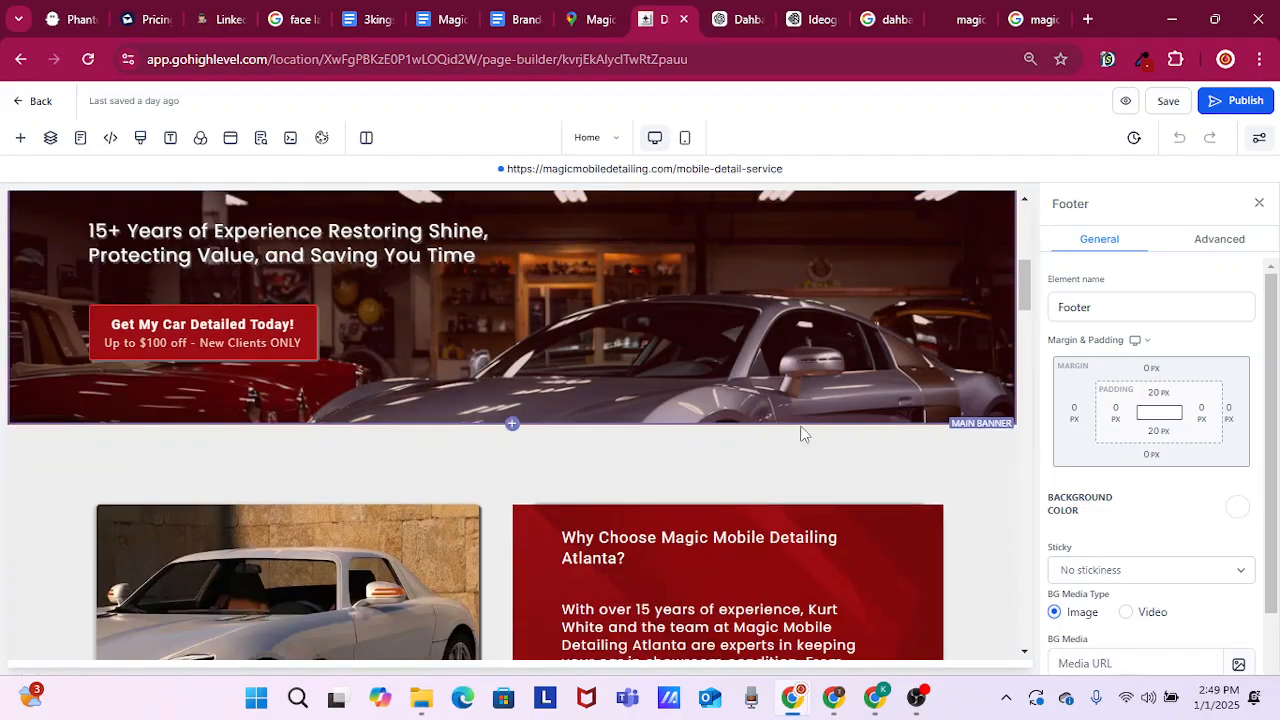
{"action": "scroll", "coordinate": [800, 432], "scroll_direction": "down", "scroll_amount": 5}
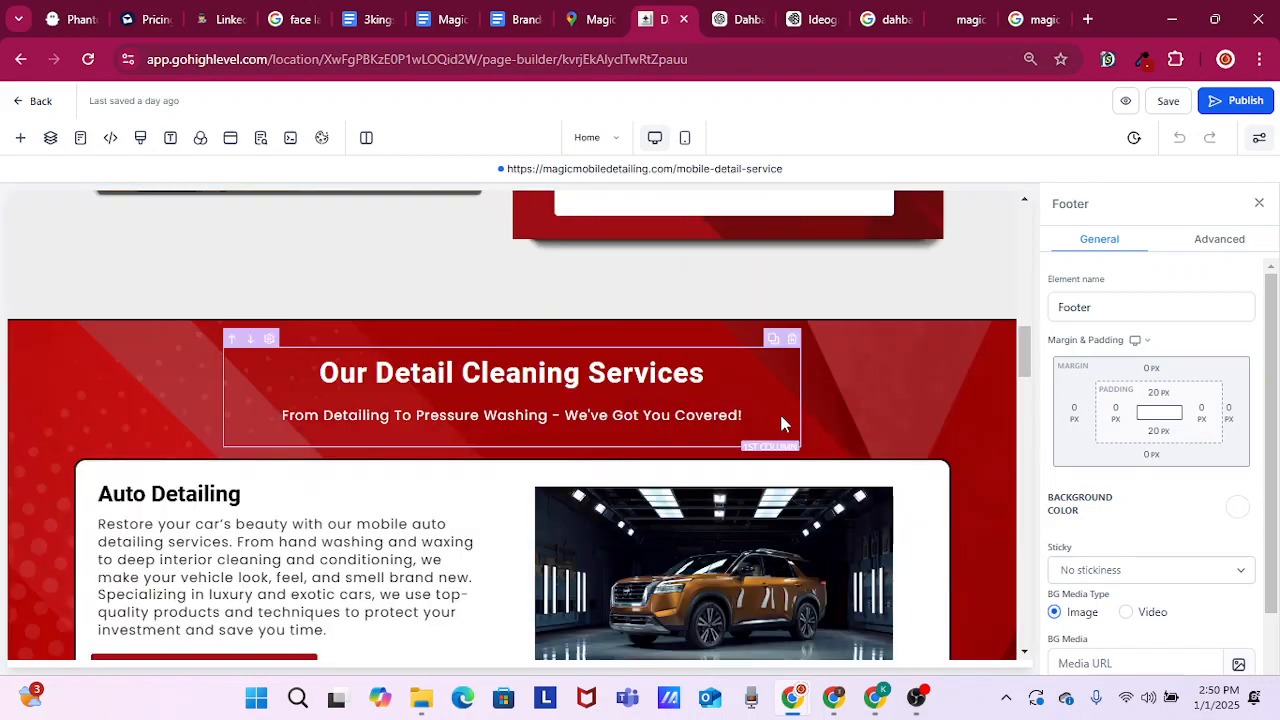
{"action": "scroll", "coordinate": [782, 422], "scroll_direction": "up", "scroll_amount": 2}
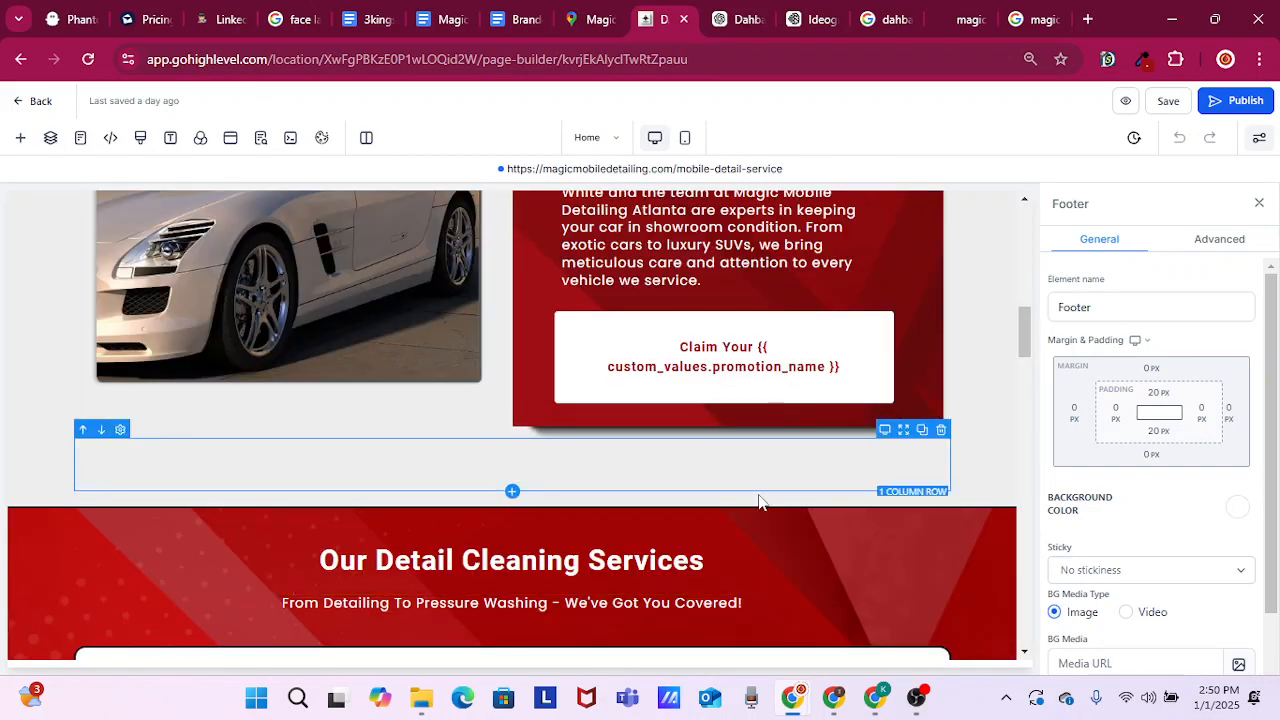
{"action": "scroll", "coordinate": [824, 506], "scroll_direction": "down", "scroll_amount": 1}
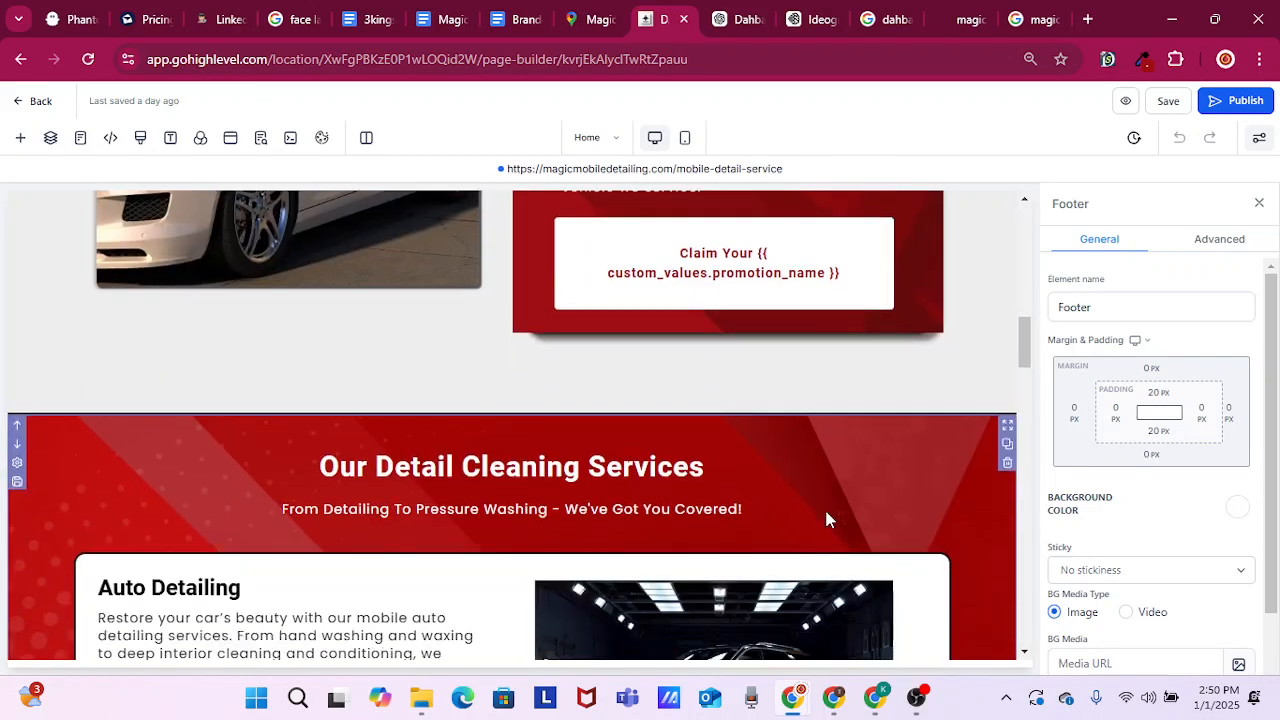
{"action": "left_click", "coordinate": [590, 467]}
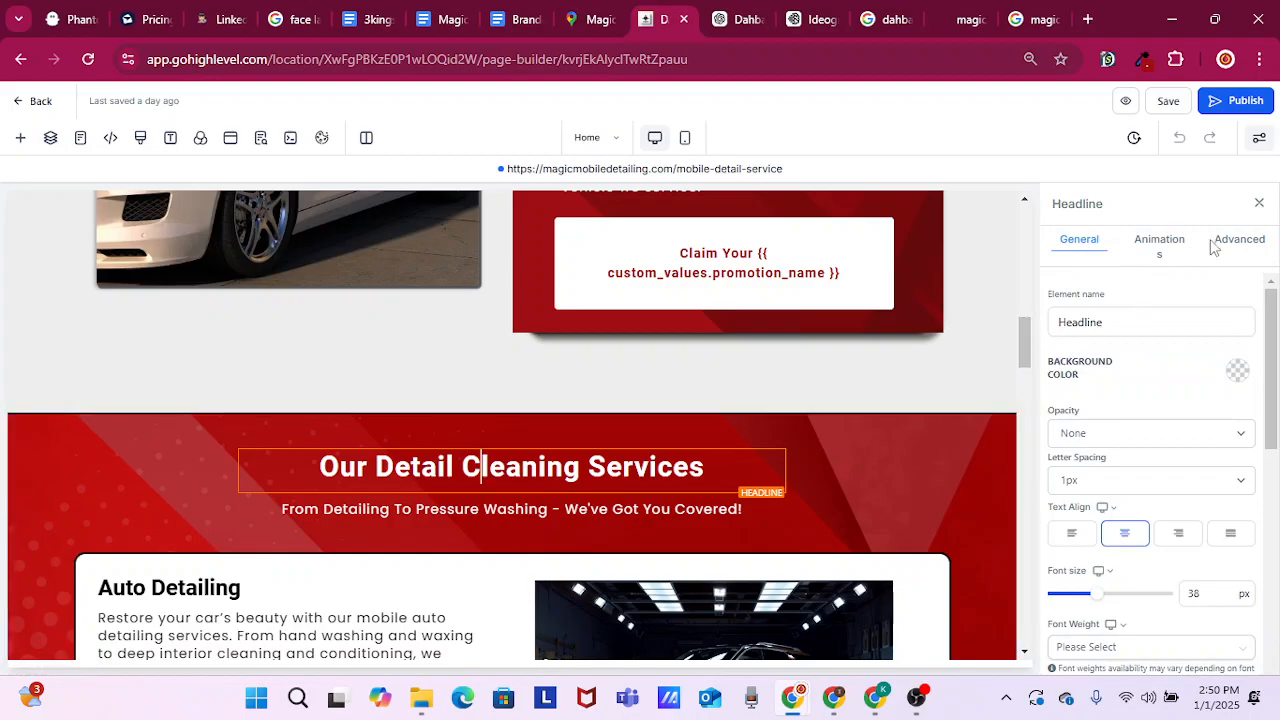
{"action": "left_click", "coordinate": [1242, 251]}
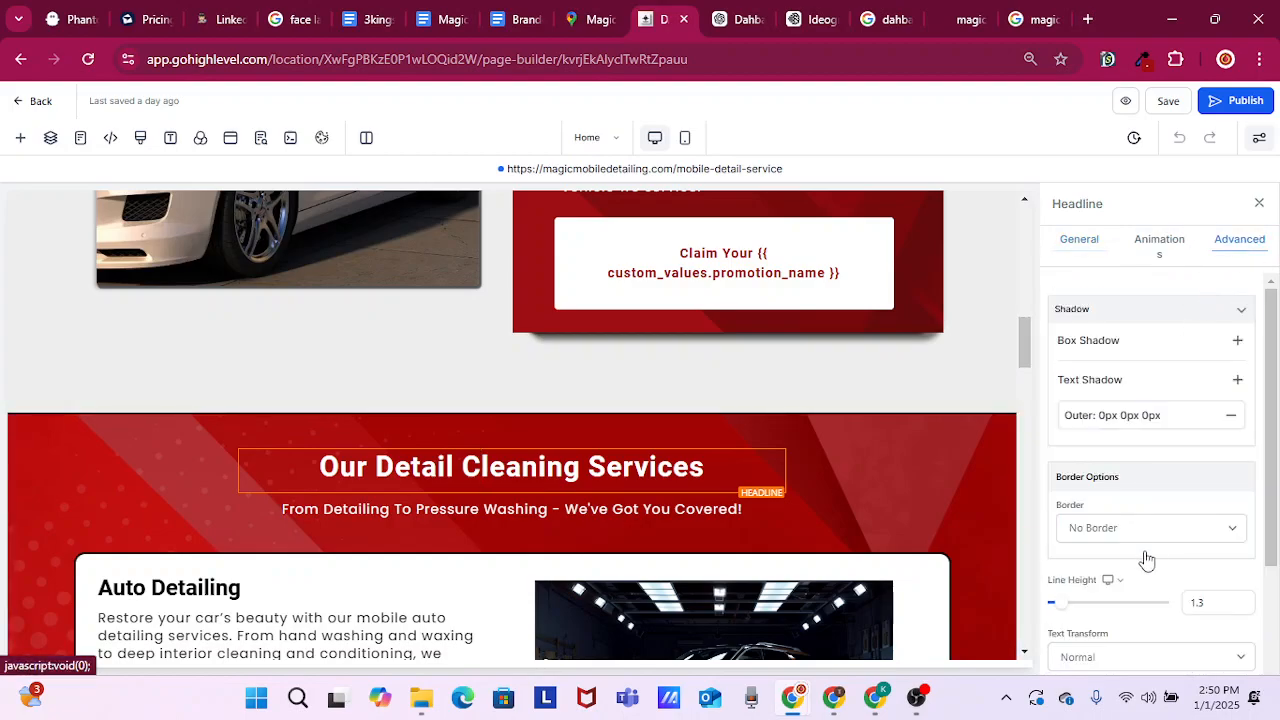
{"action": "left_click", "coordinate": [1238, 382]}
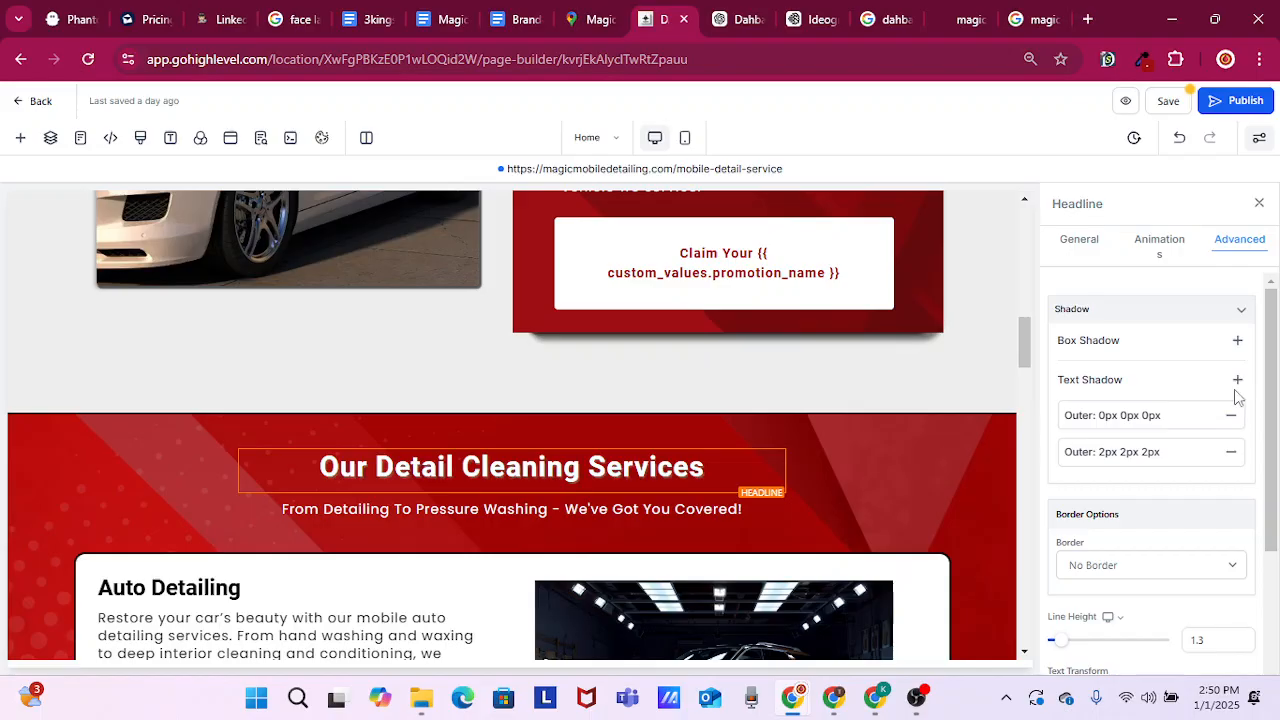
Add an outer 2px 2px 2px text shadow to the "Auto Detailing" headline in the services section
{"action": "left_click", "coordinate": [483, 512]}
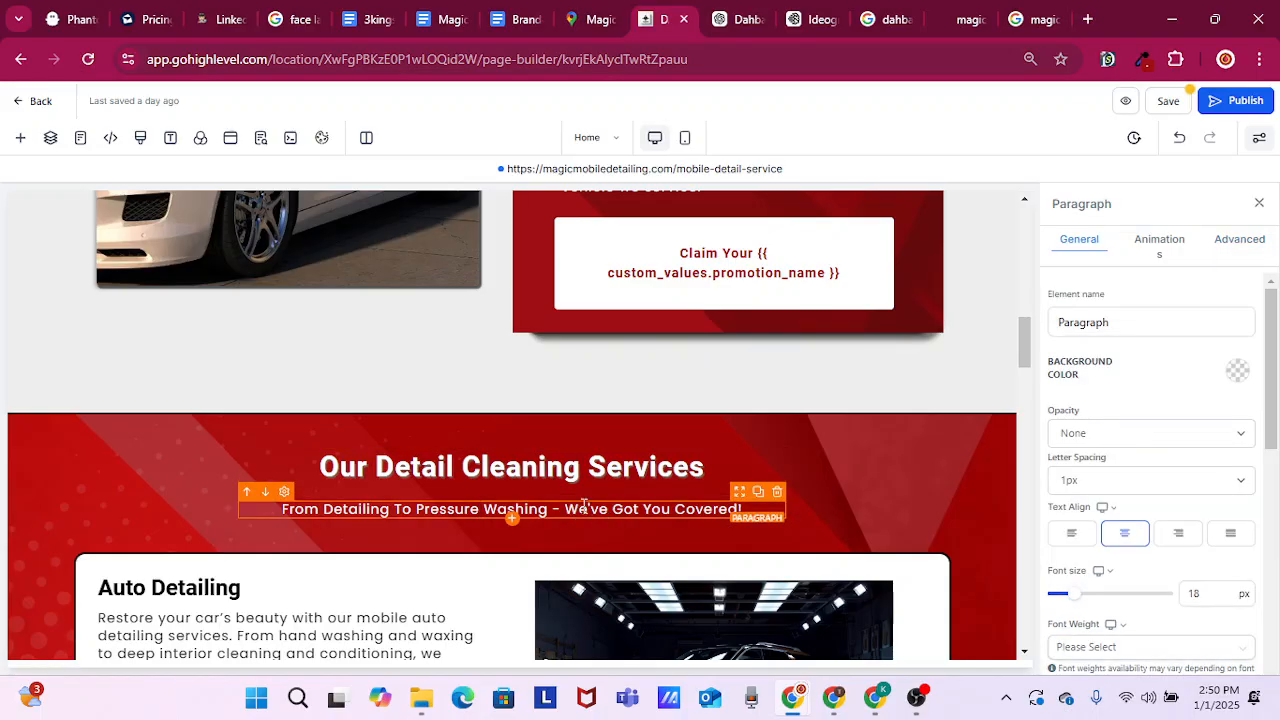
{"action": "scroll", "coordinate": [512, 525], "scroll_direction": "down", "scroll_amount": 3}
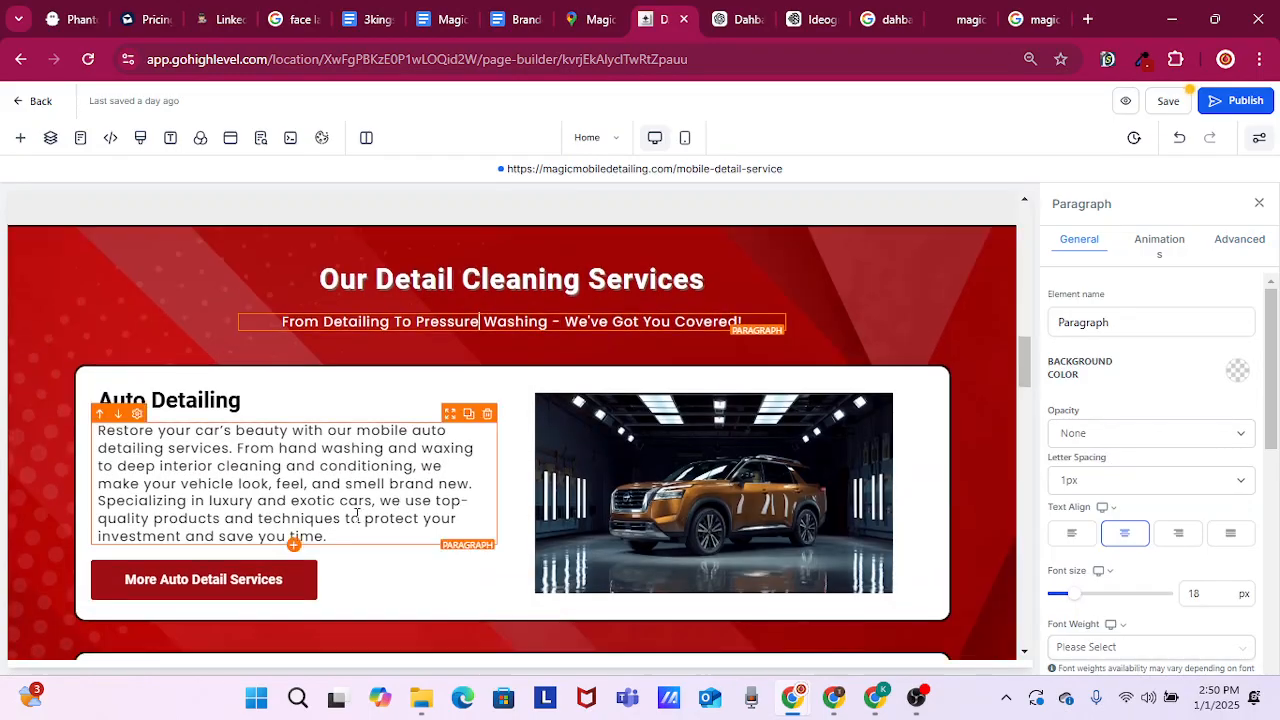
{"action": "left_click", "coordinate": [178, 410]}
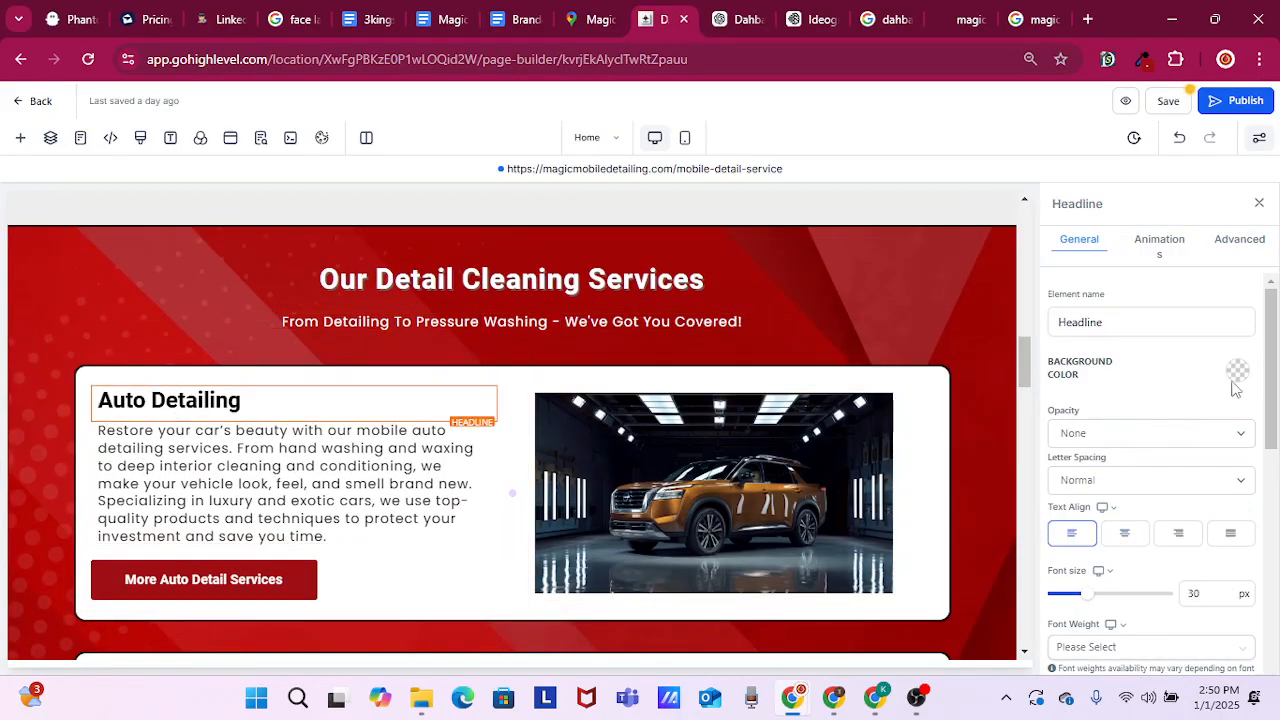
{"action": "left_click", "coordinate": [1254, 244]}
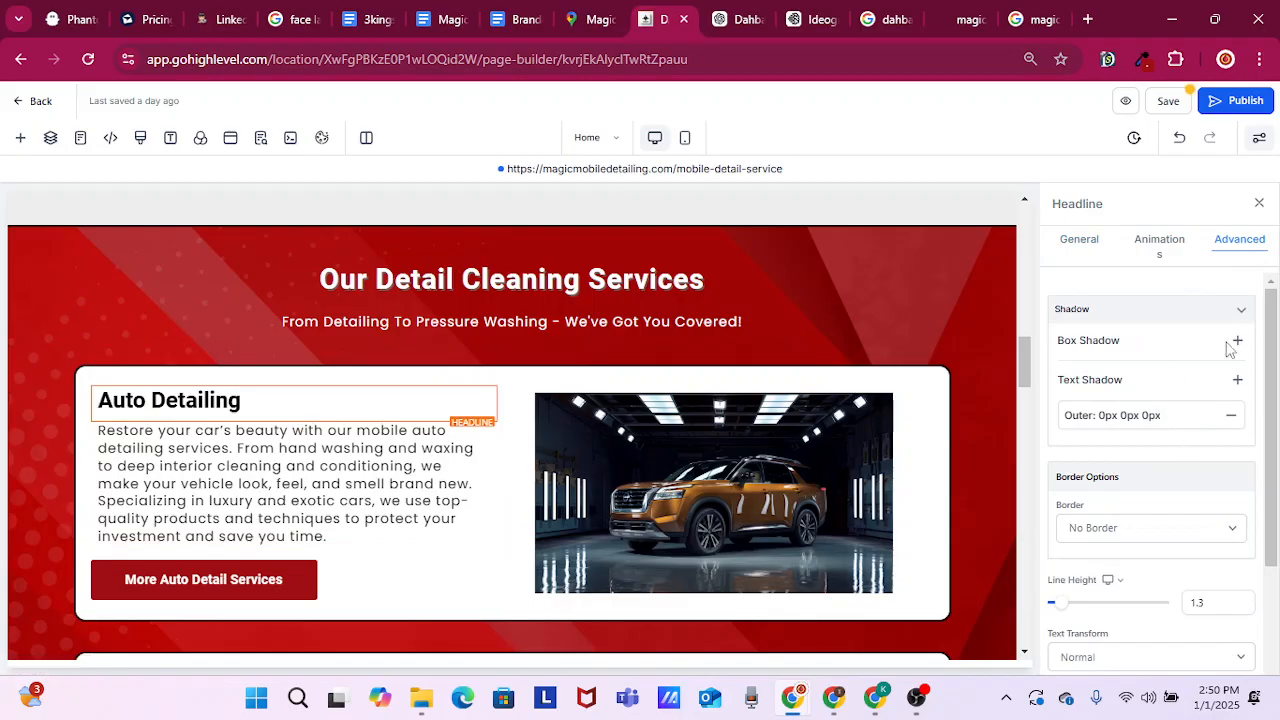
{"action": "left_click", "coordinate": [1238, 381]}
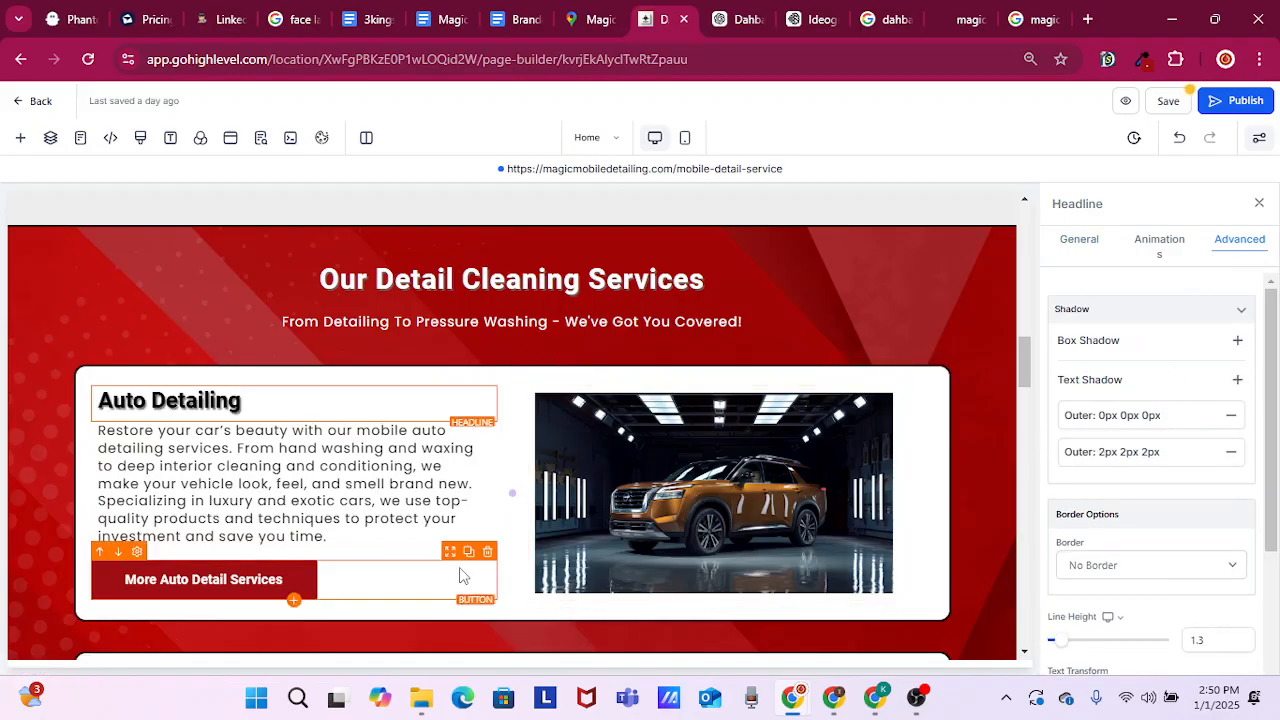
Add an outer 2px 2px 2px text shadow to the "RV Detailing" headline
{"action": "scroll", "coordinate": [443, 565], "scroll_direction": "down", "scroll_amount": 1}
{"action": "scroll", "coordinate": [443, 563], "scroll_direction": "down", "scroll_amount": 2}
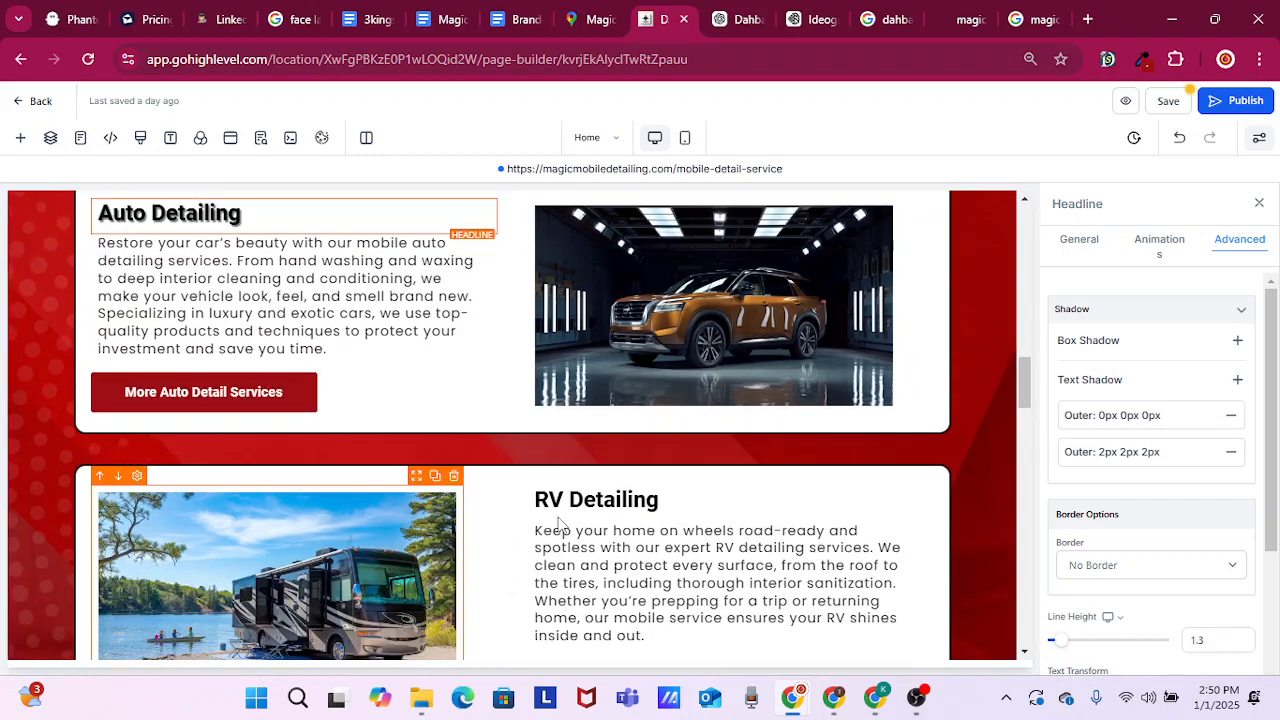
{"action": "left_click", "coordinate": [588, 404]}
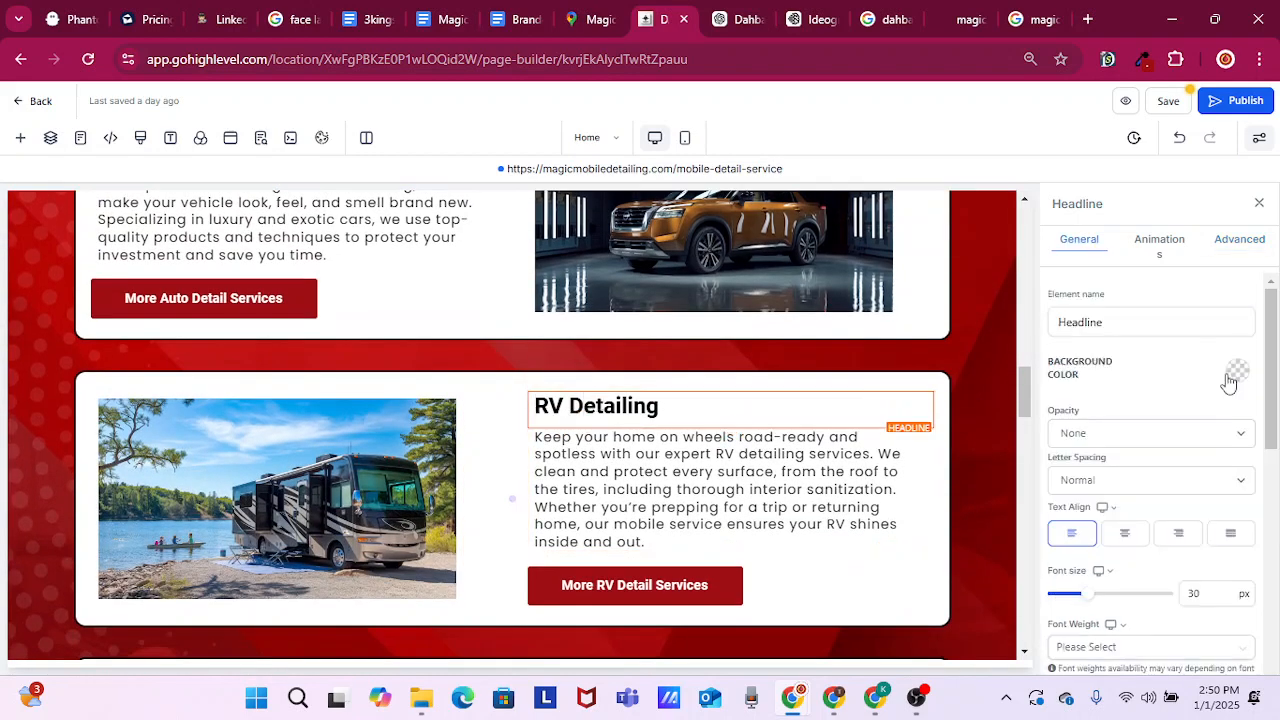
{"action": "left_click", "coordinate": [1238, 242]}
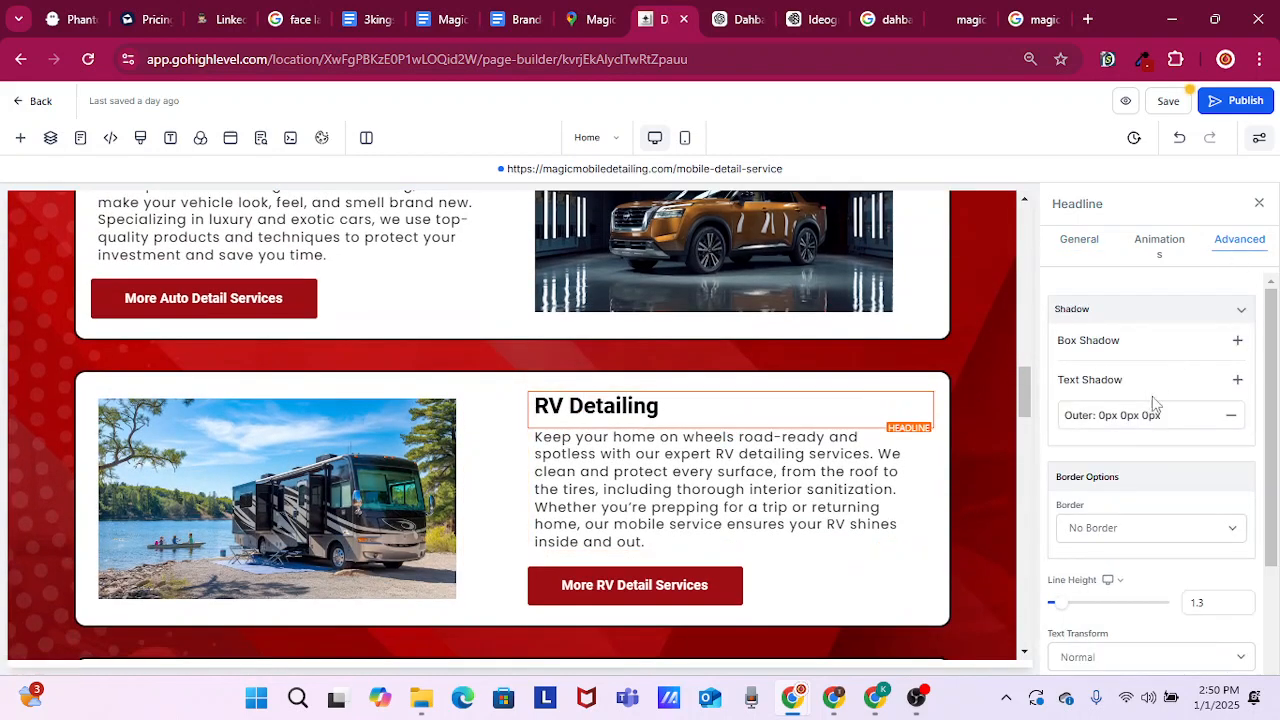
{"action": "left_click", "coordinate": [1238, 381]}
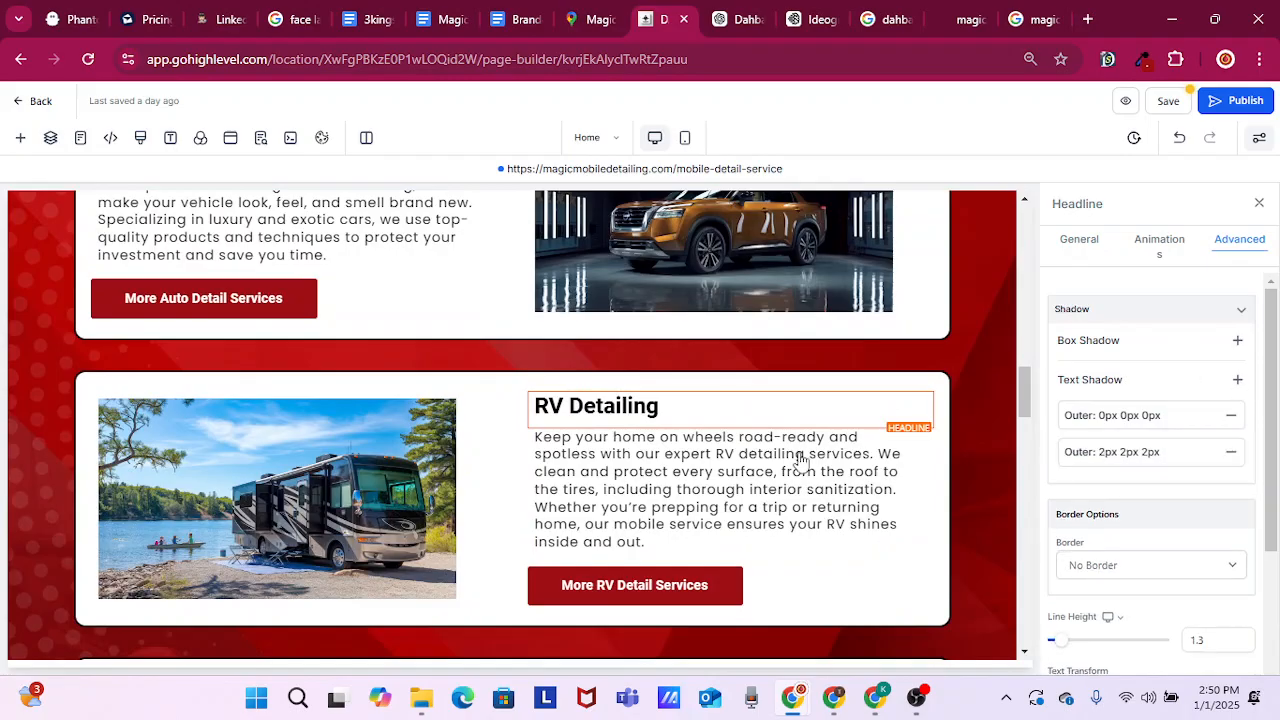
Add an outer 2px 2px 2px text shadow to the "Boat Detailing" headline
{"action": "scroll", "coordinate": [720, 470], "scroll_direction": "down", "scroll_amount": 3}
{"action": "scroll", "coordinate": [656, 445], "scroll_direction": "down", "scroll_amount": 2}
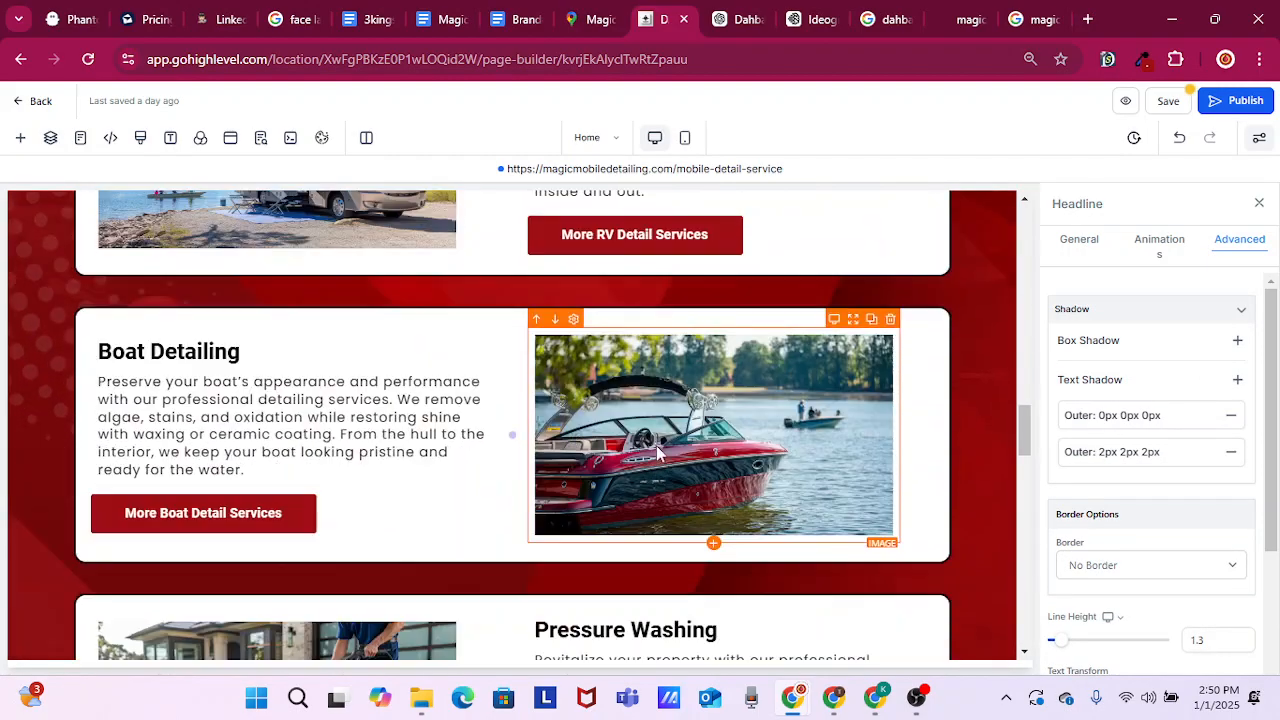
{"action": "left_click", "coordinate": [180, 327]}
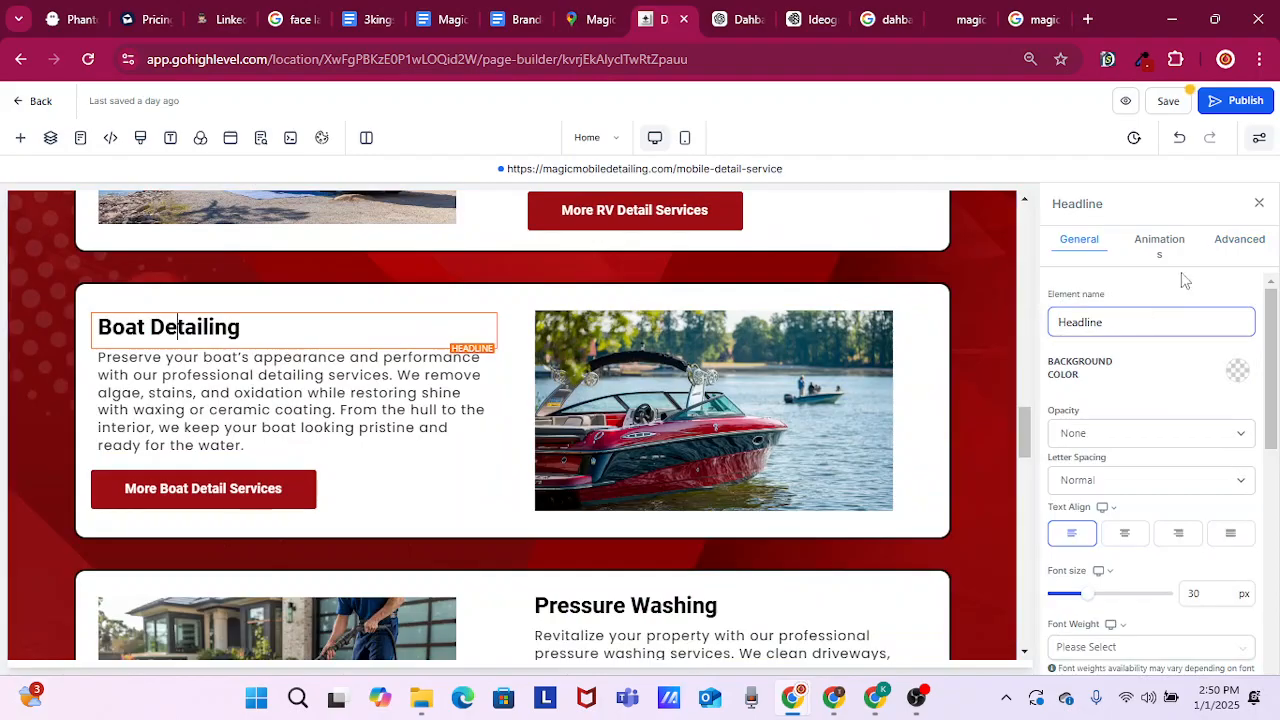
{"action": "left_click", "coordinate": [1236, 241]}
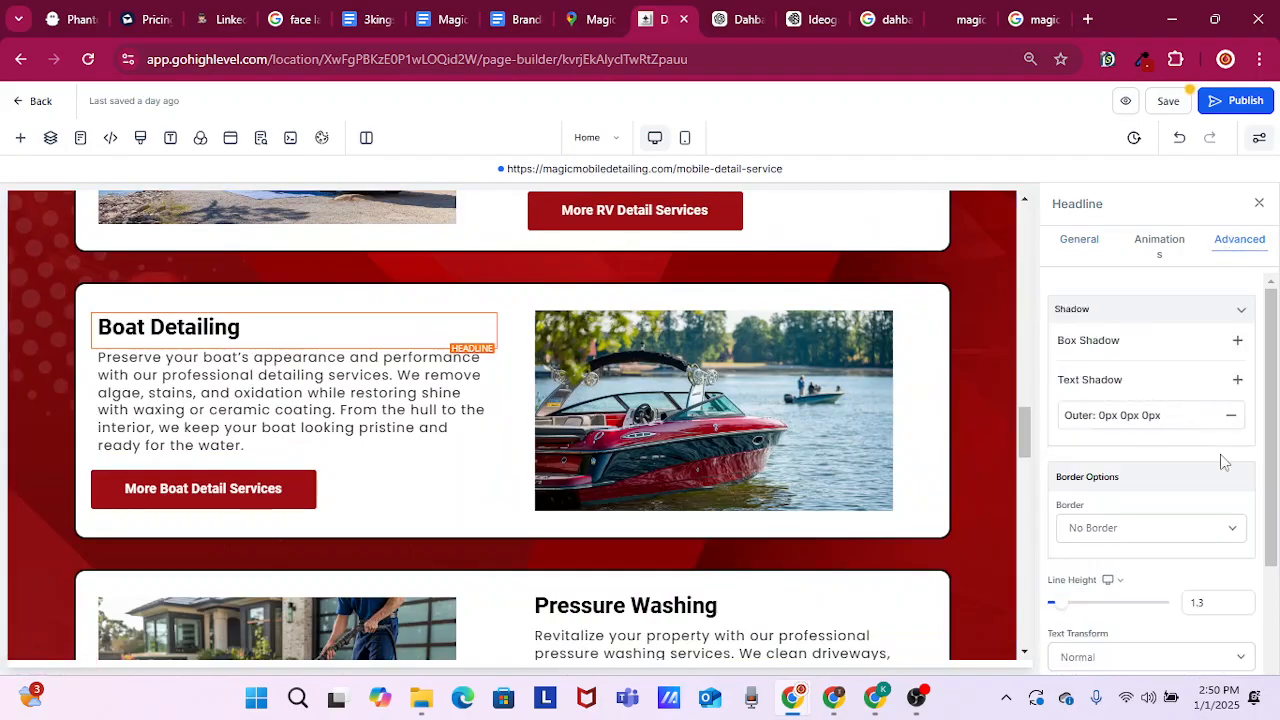
{"action": "left_click", "coordinate": [1238, 382]}
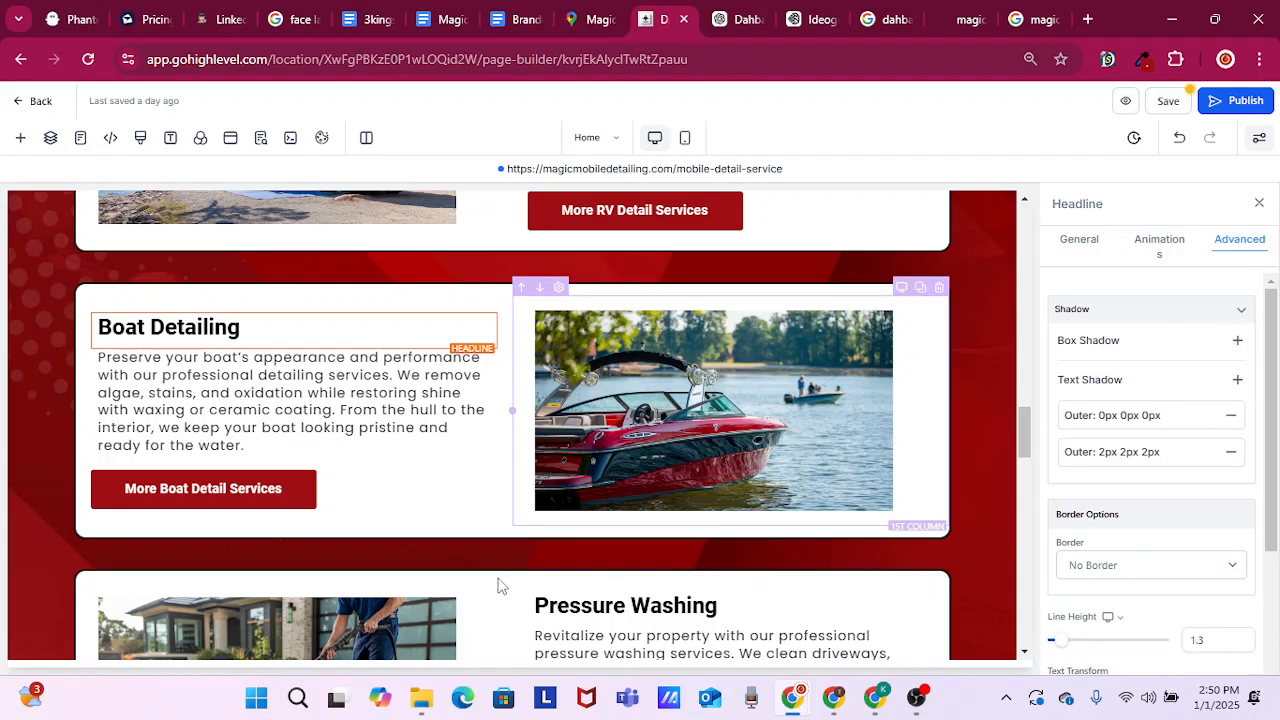
Add an outer 2px 2px 2px text shadow to the "Pressure Washing" headline
{"action": "scroll", "coordinate": [470, 550], "scroll_direction": "down", "scroll_amount": 2}
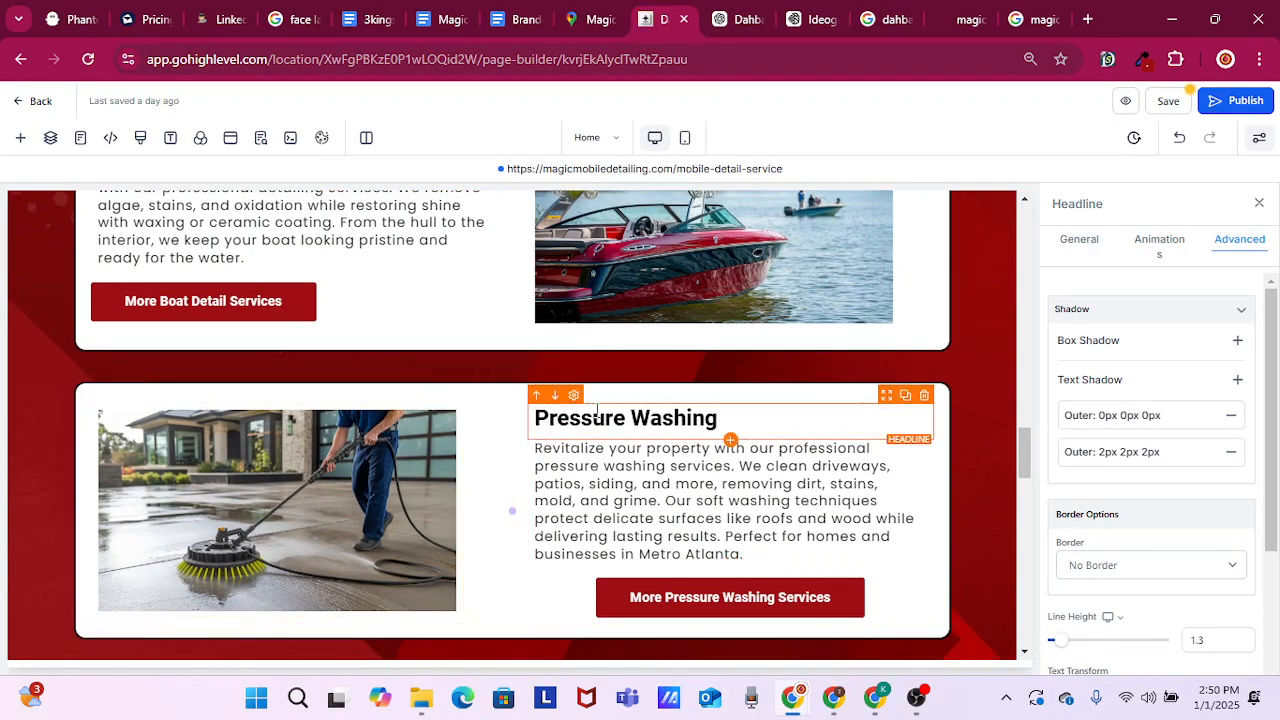
{"action": "left_click", "coordinate": [606, 410]}
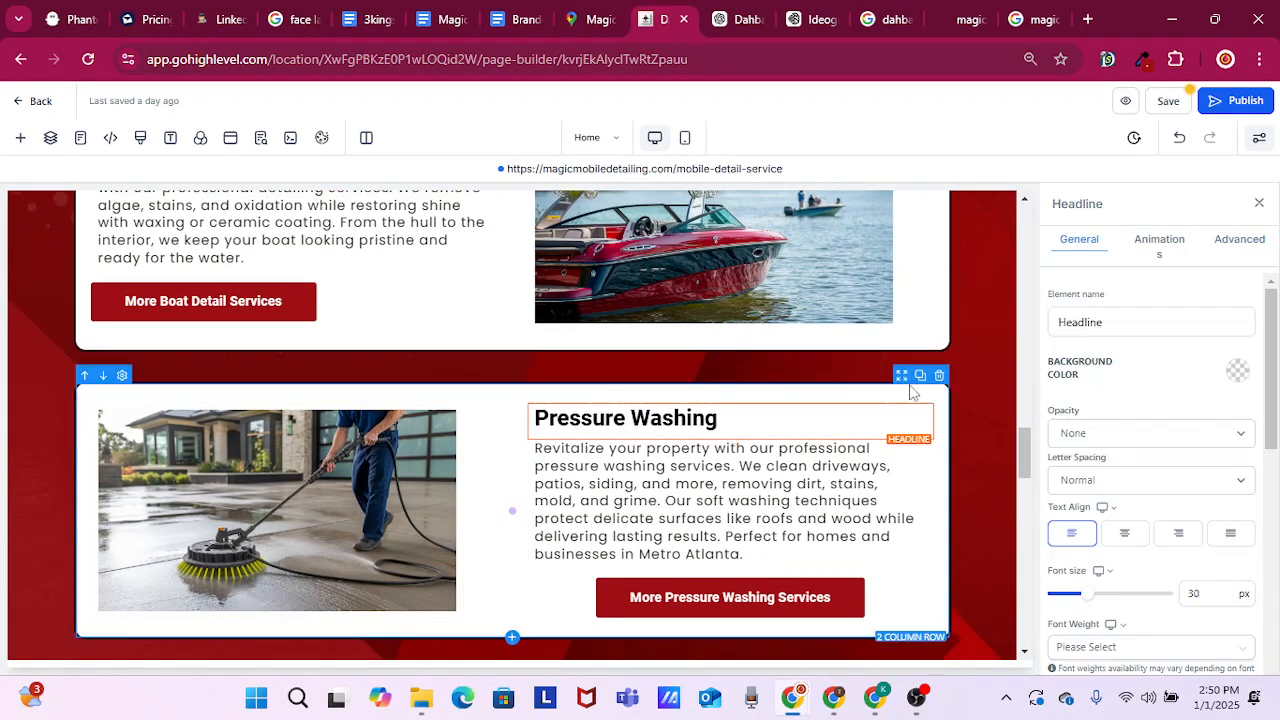
{"action": "left_click", "coordinate": [1246, 246]}
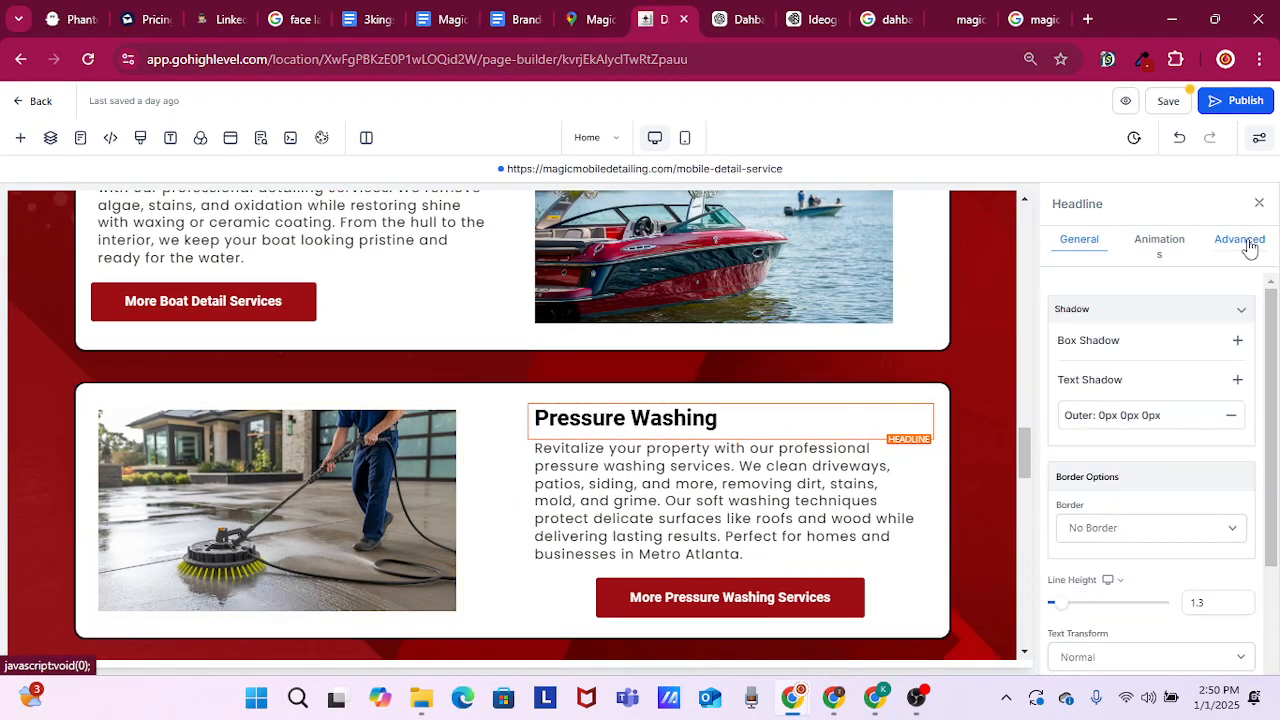
{"action": "left_click", "coordinate": [1238, 381]}
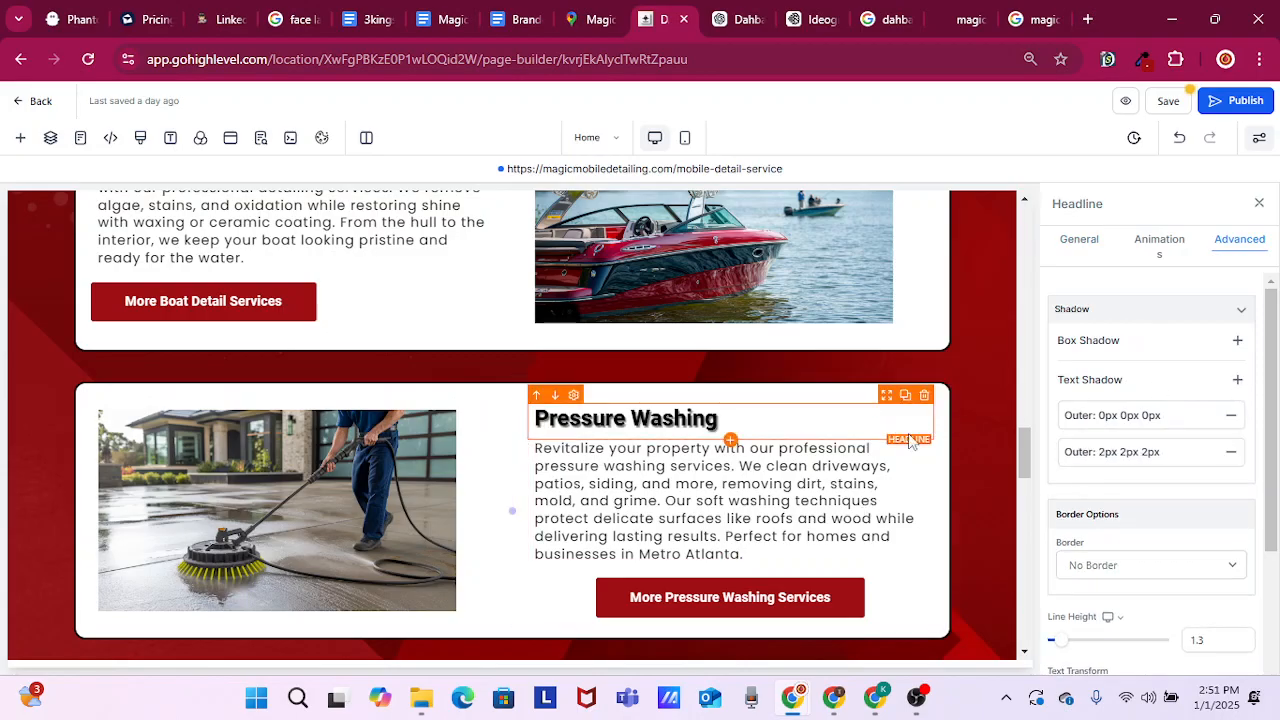
Add four outer 2px 2px 2px 0px box shadows to the car image in the Auto Detailing card
{"action": "scroll", "coordinate": [542, 490], "scroll_direction": "up", "scroll_amount": 10}
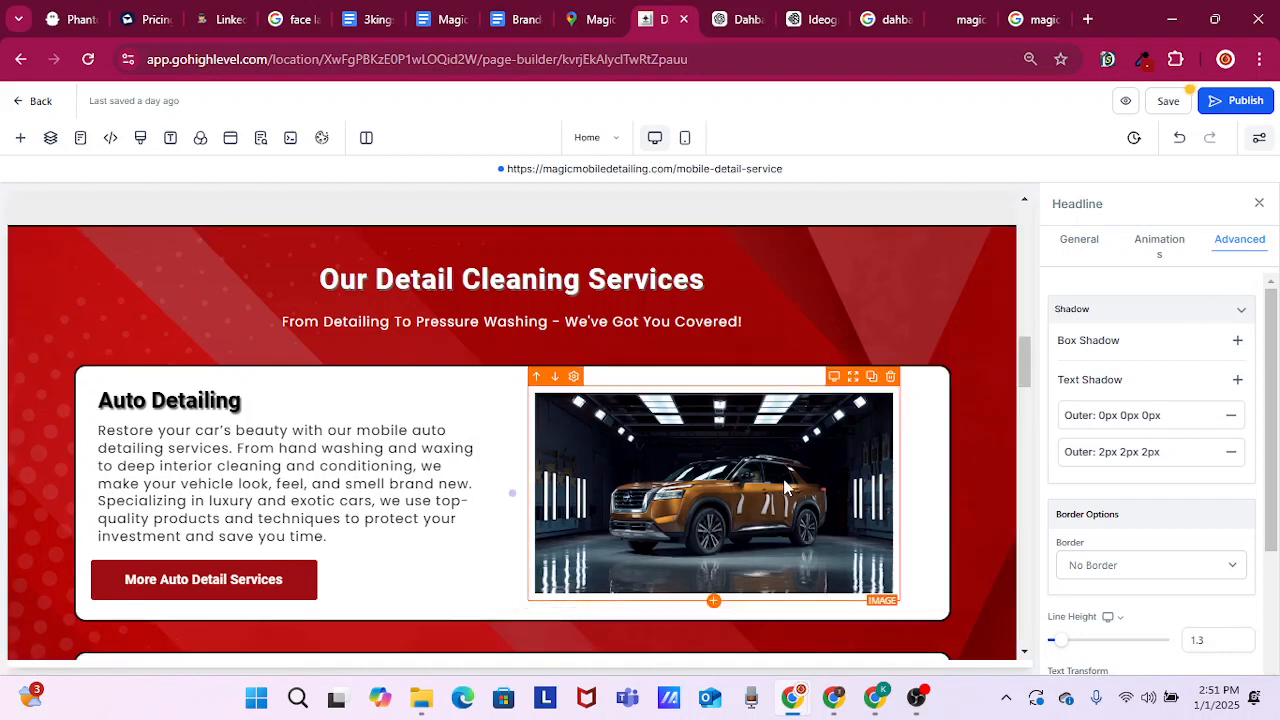
{"action": "left_click", "coordinate": [789, 489]}
{"action": "left_click", "coordinate": [1235, 244]}
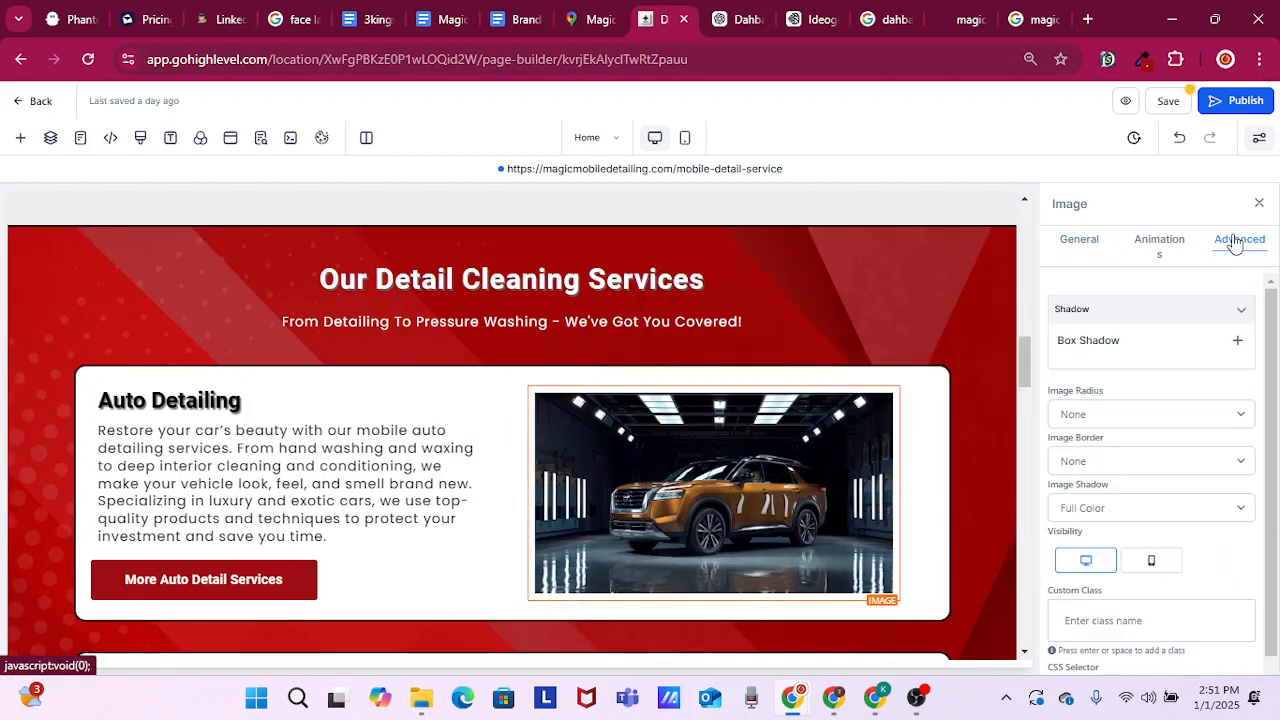
{"action": "scroll", "coordinate": [1140, 528], "scroll_direction": "down", "scroll_amount": 1}
{"action": "scroll", "coordinate": [1144, 530], "scroll_direction": "up", "scroll_amount": 1}
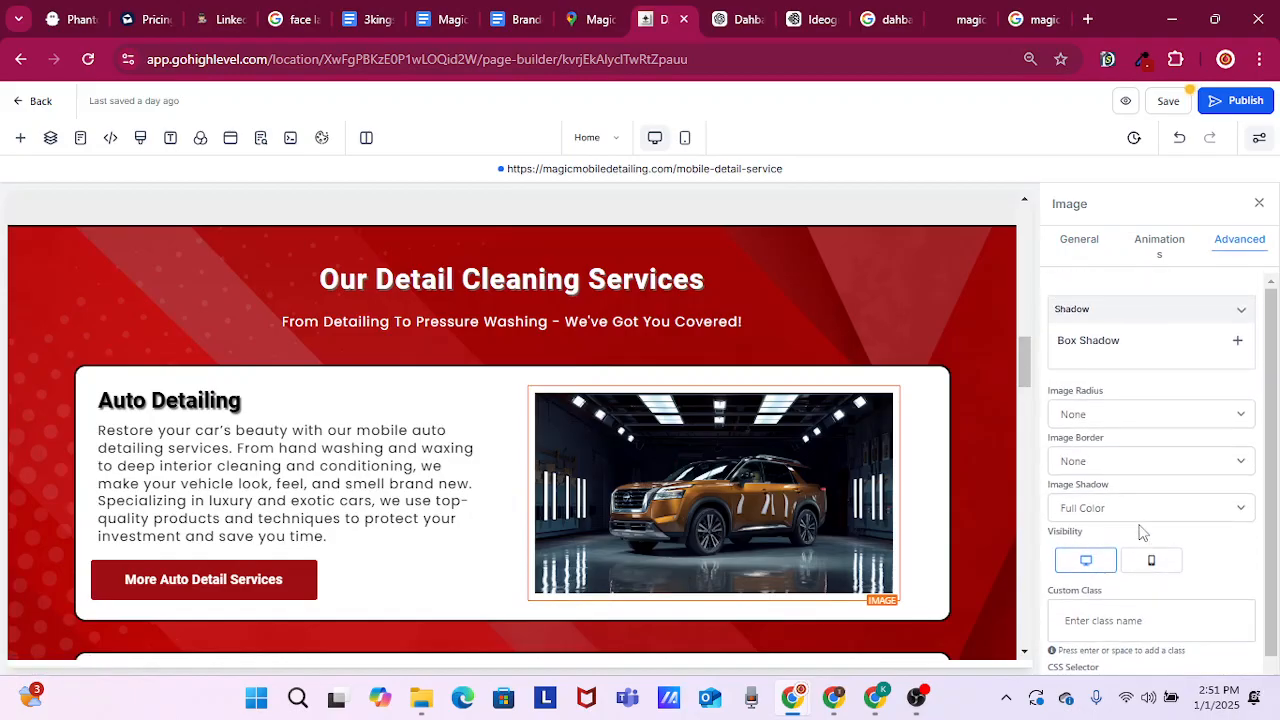
{"action": "left_click", "coordinate": [1238, 345]}
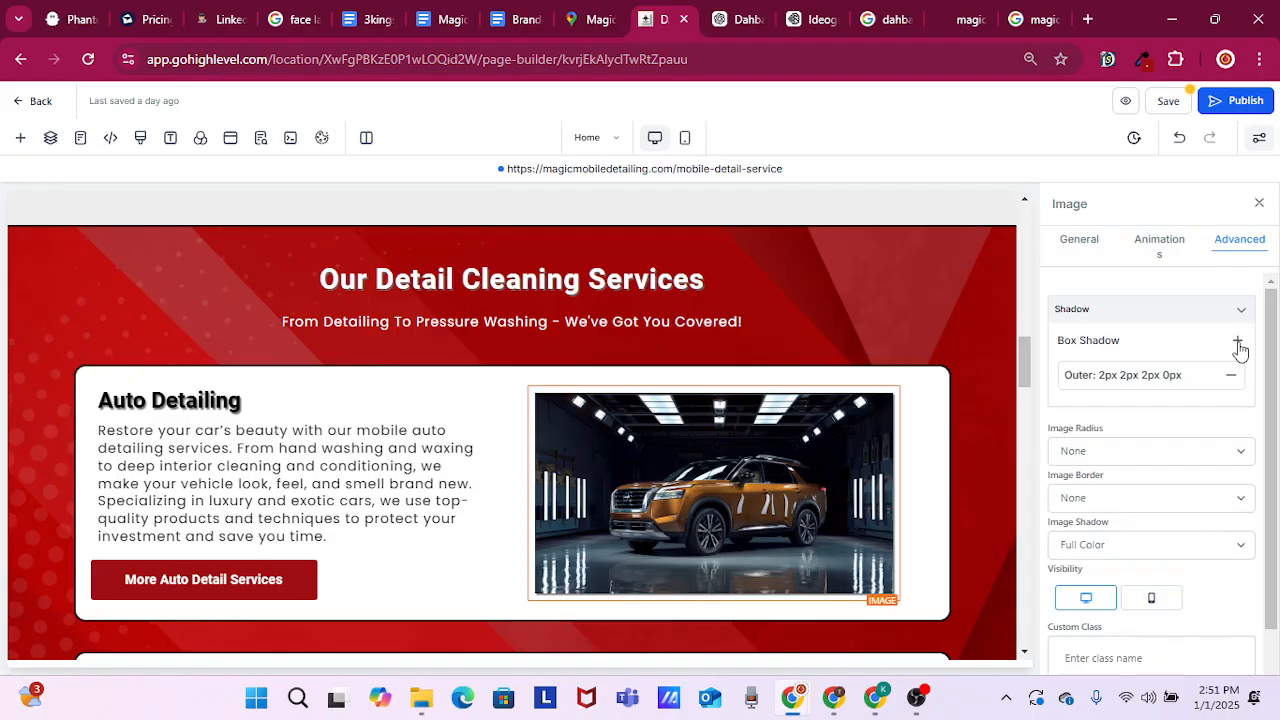
{"action": "left_click", "coordinate": [1238, 345]}
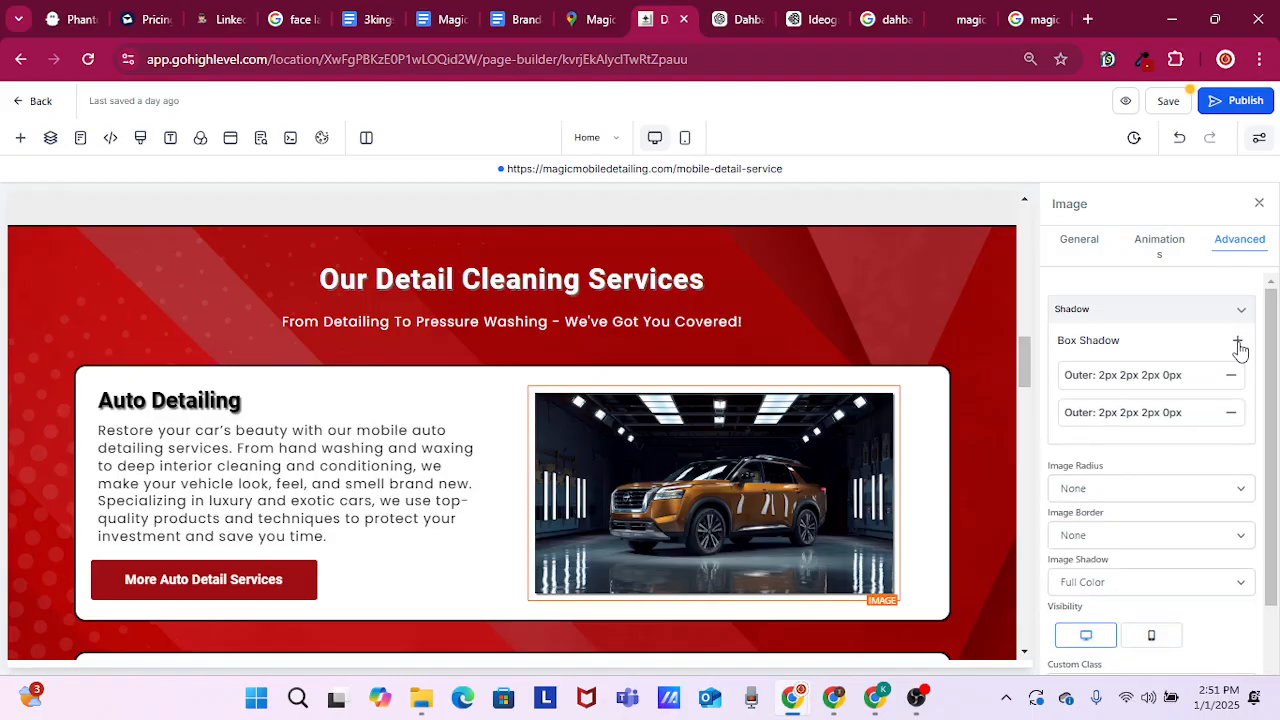
{"action": "left_click", "coordinate": [1238, 345]}
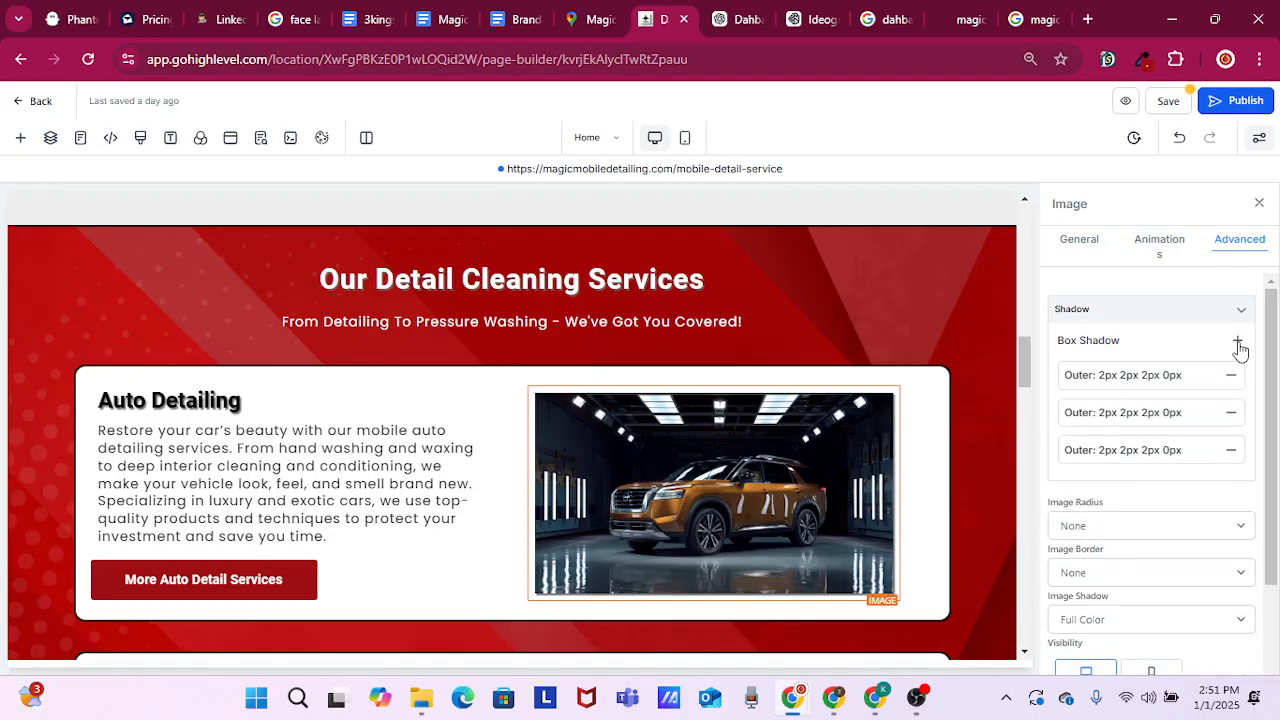
{"action": "left_click", "coordinate": [1238, 345]}
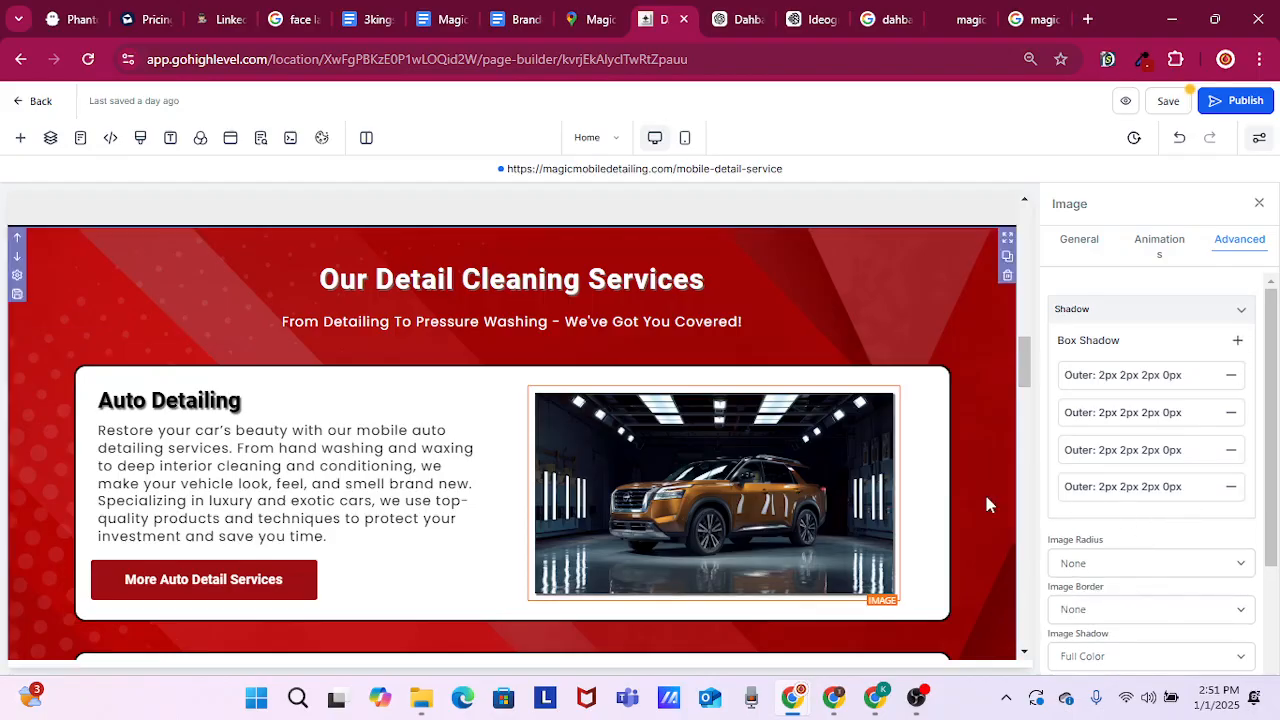
Add four outer 2px 2px 2px 0px box shadows to the motorhome image in the RV Detailing card
{"action": "scroll", "coordinate": [998, 490], "scroll_direction": "down", "scroll_amount": 1}
{"action": "scroll", "coordinate": [908, 484], "scroll_direction": "down", "scroll_amount": 2}
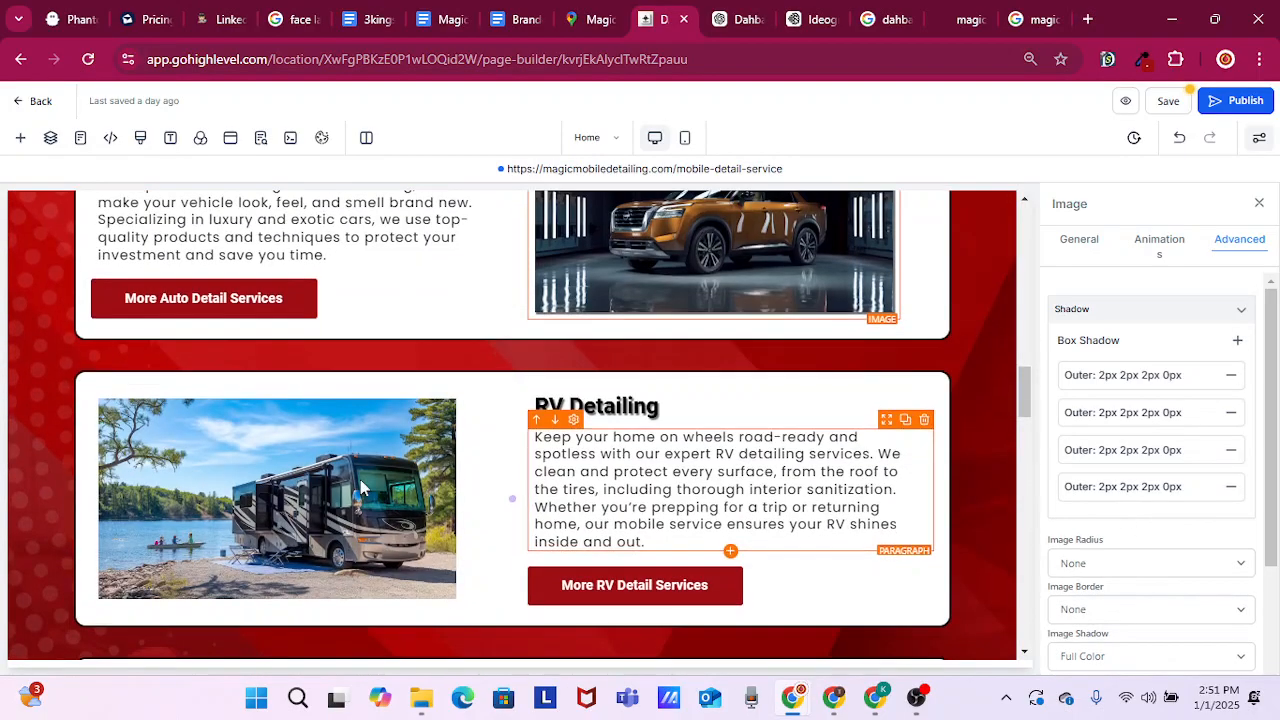
{"action": "left_click", "coordinate": [283, 490]}
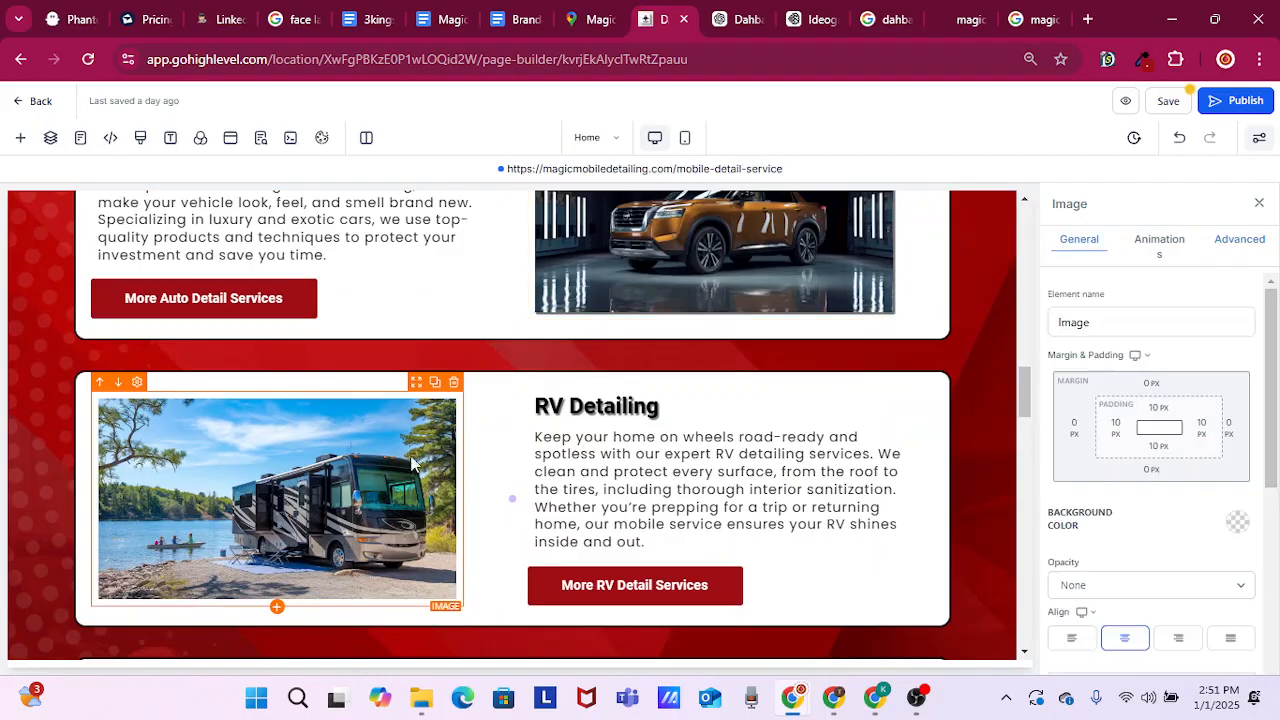
{"action": "left_click", "coordinate": [1256, 243]}
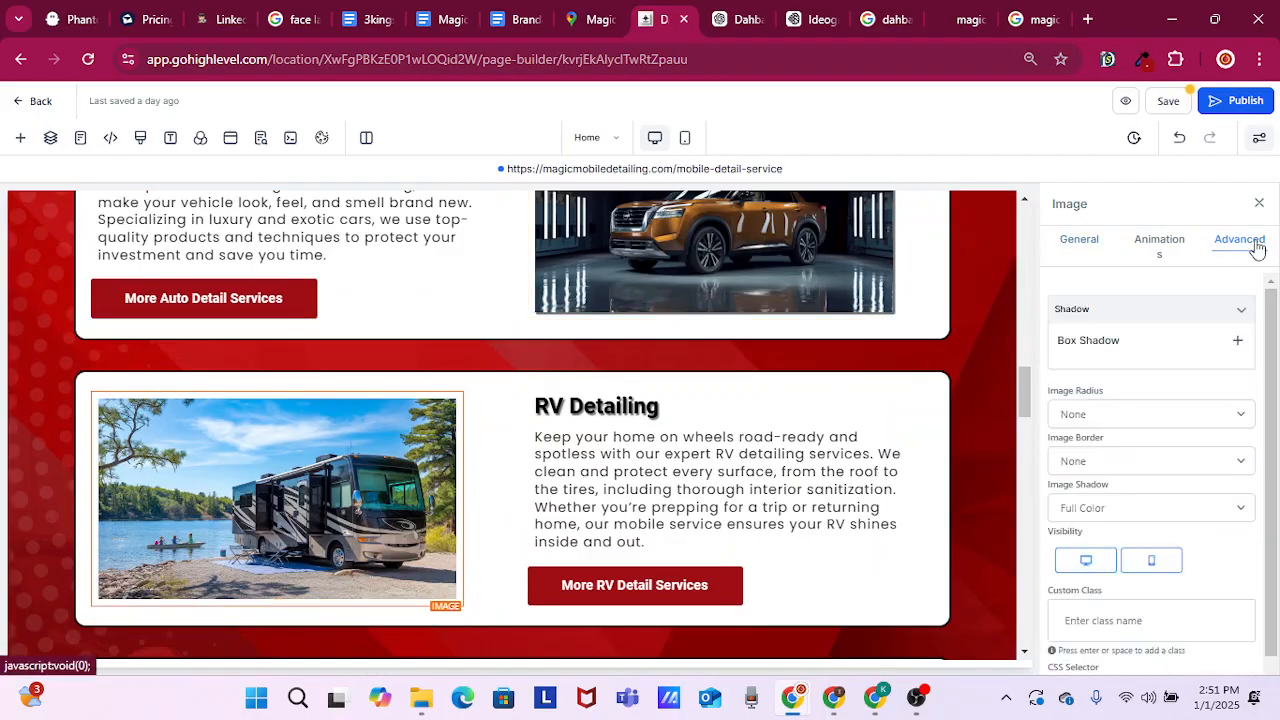
{"action": "left_click", "coordinate": [1240, 346]}
{"action": "left_click", "coordinate": [1240, 346]}
{"action": "left_click", "coordinate": [1240, 346]}
{"action": "left_click", "coordinate": [1240, 346]}
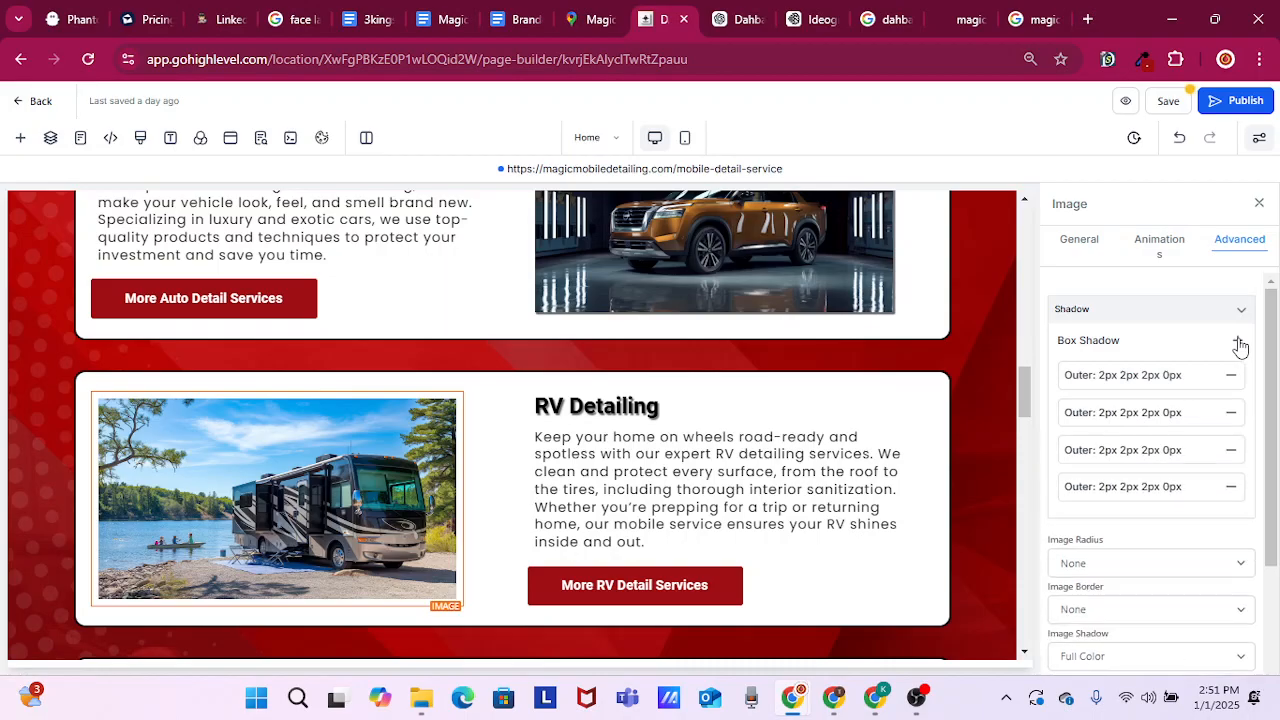
Add four outer 2px 2px 2px 0px box shadows to the boat image in the Boat Detailing card
{"action": "scroll", "coordinate": [810, 455], "scroll_direction": "down", "scroll_amount": 1}
{"action": "scroll", "coordinate": [810, 455], "scroll_direction": "down", "scroll_amount": 1}
{"action": "scroll", "coordinate": [716, 612], "scroll_direction": "down", "scroll_amount": 4}
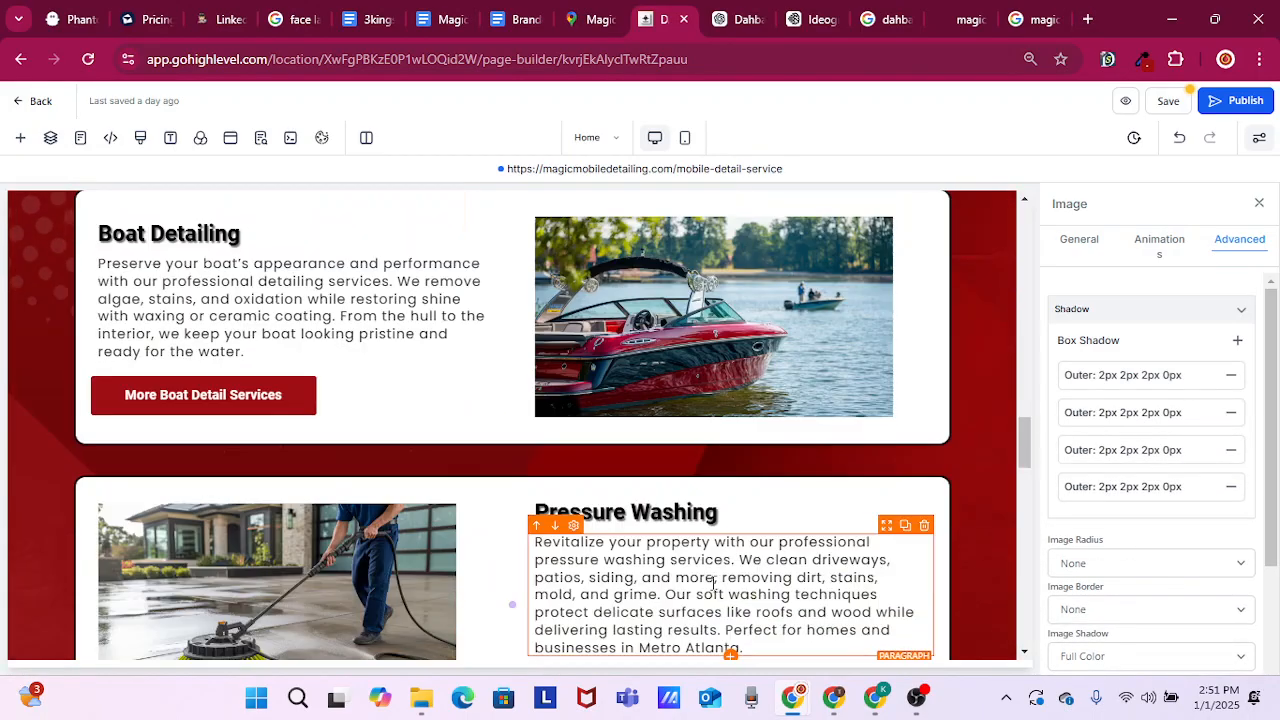
{"action": "scroll", "coordinate": [733, 436], "scroll_direction": "up", "scroll_amount": 3}
{"action": "scroll", "coordinate": [733, 460], "scroll_direction": "down", "scroll_amount": 2}
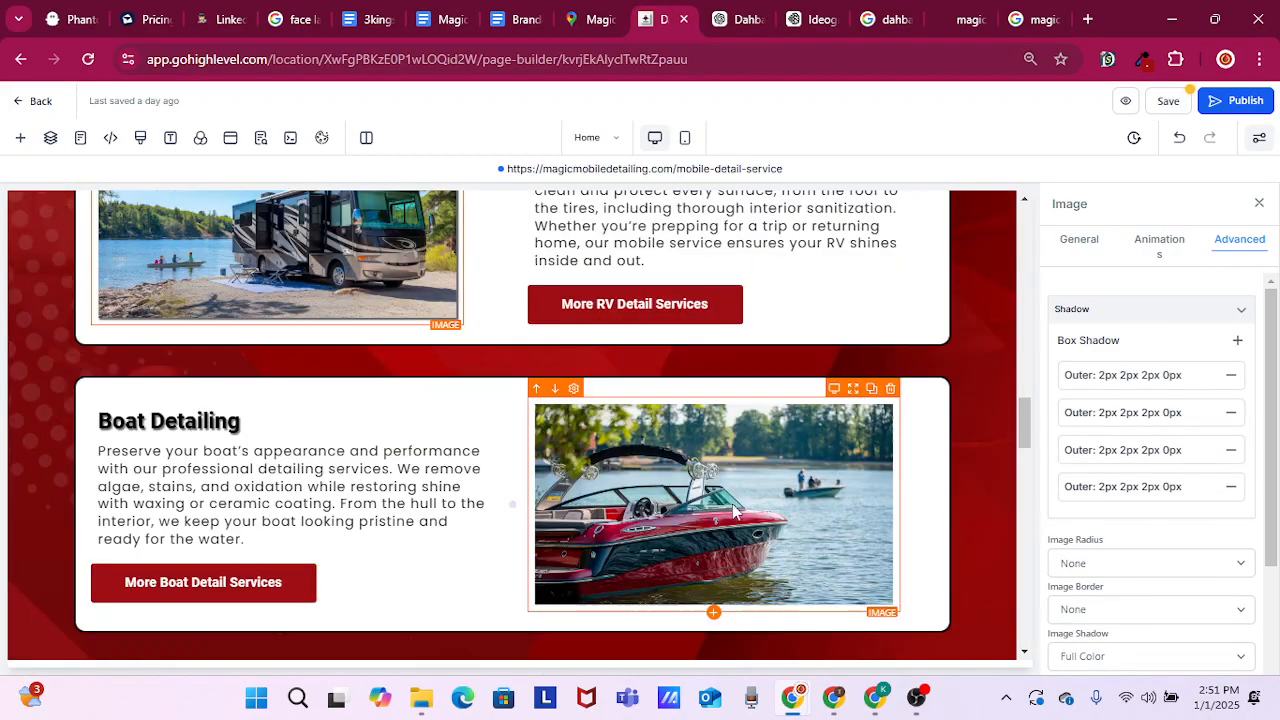
{"action": "left_click", "coordinate": [742, 476]}
{"action": "left_click", "coordinate": [1232, 245]}
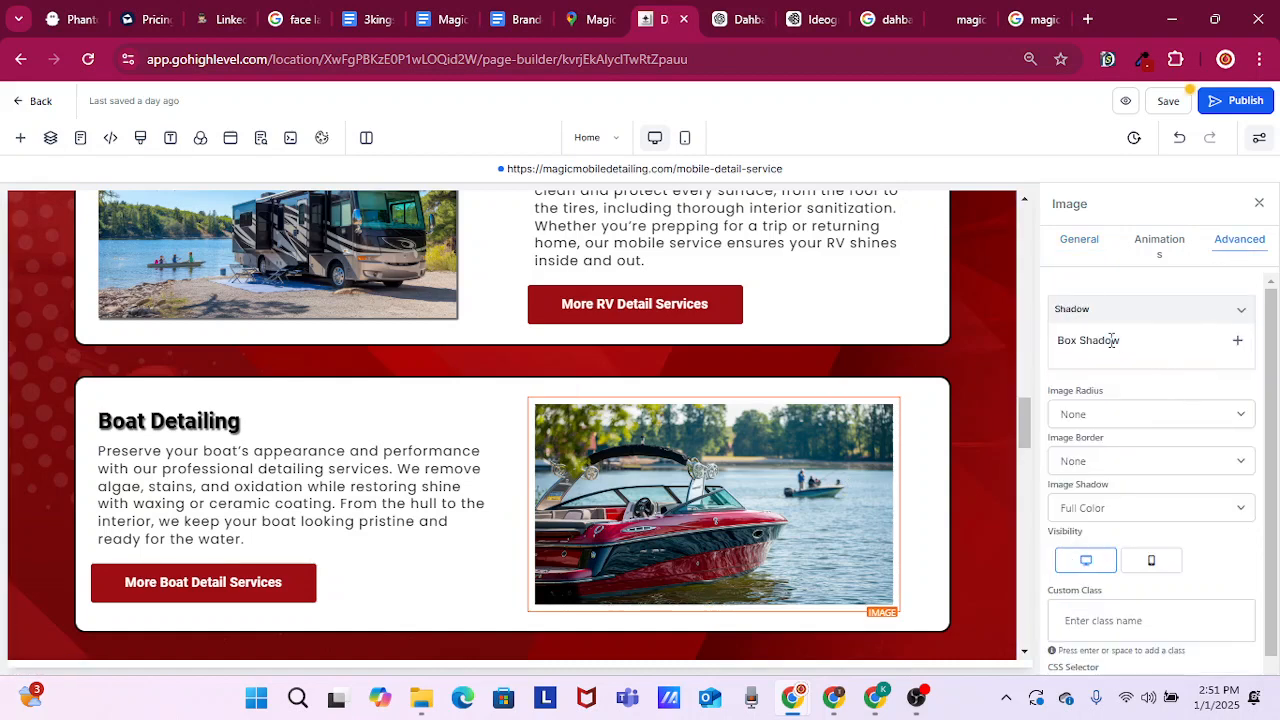
{"action": "left_click", "coordinate": [1237, 340]}
{"action": "left_click", "coordinate": [1237, 340]}
{"action": "left_click", "coordinate": [1237, 340]}
{"action": "left_click", "coordinate": [1237, 340]}
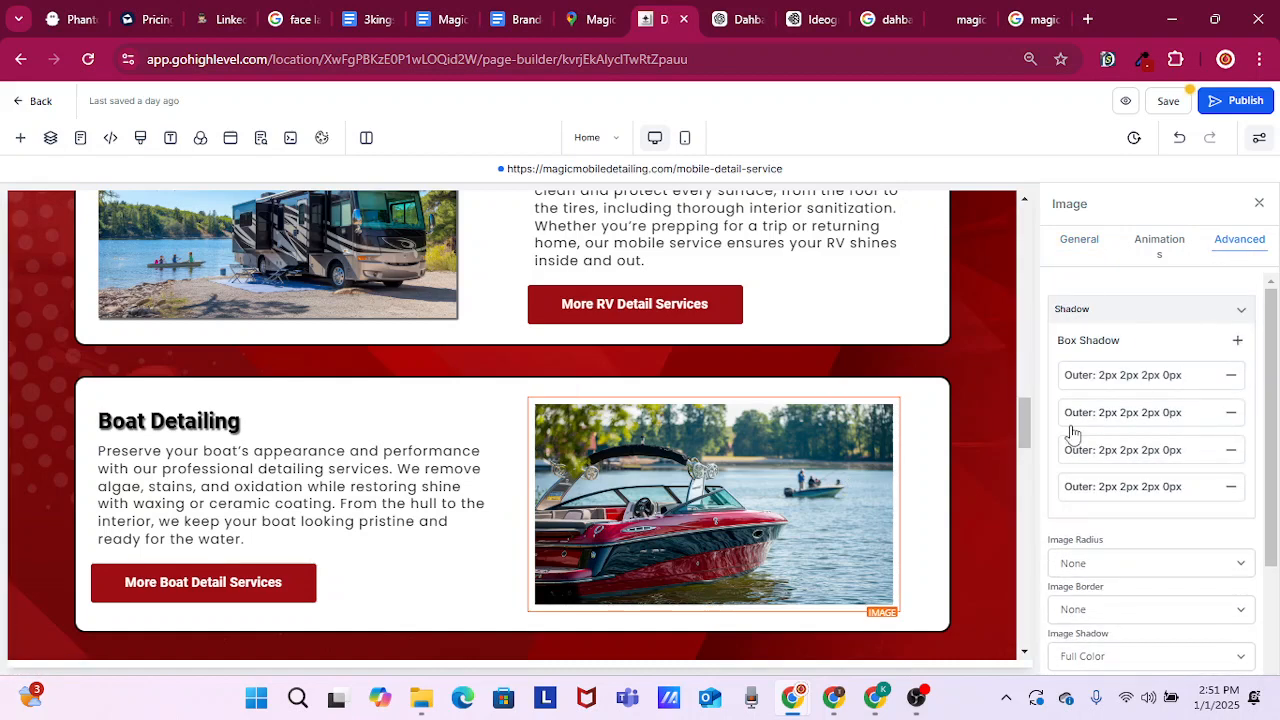
Add four outer 2px 2px 2px 0px box shadows to the floor-cleaning image in the Pressure Washing card
{"action": "scroll", "coordinate": [978, 464], "scroll_direction": "down", "scroll_amount": 3}
{"action": "left_click", "coordinate": [278, 612]}
{"action": "scroll", "coordinate": [278, 612], "scroll_direction": "down", "scroll_amount": 2}
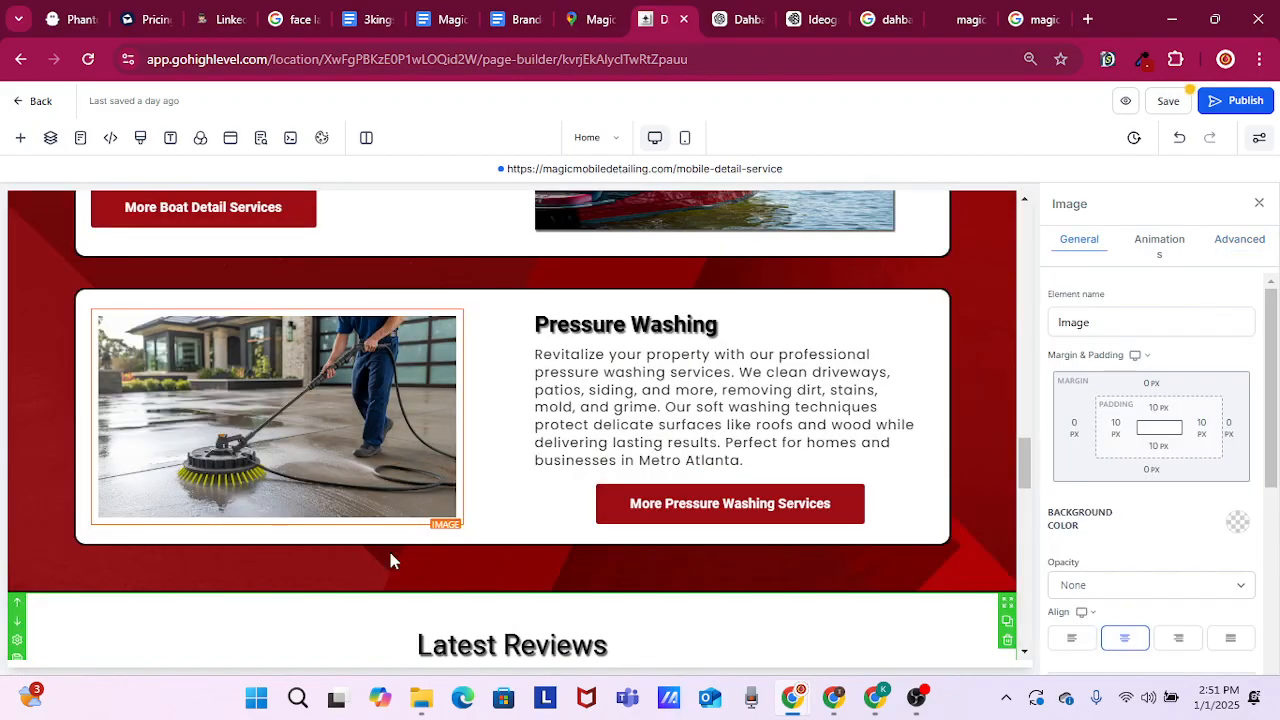
{"action": "left_click", "coordinate": [1243, 246]}
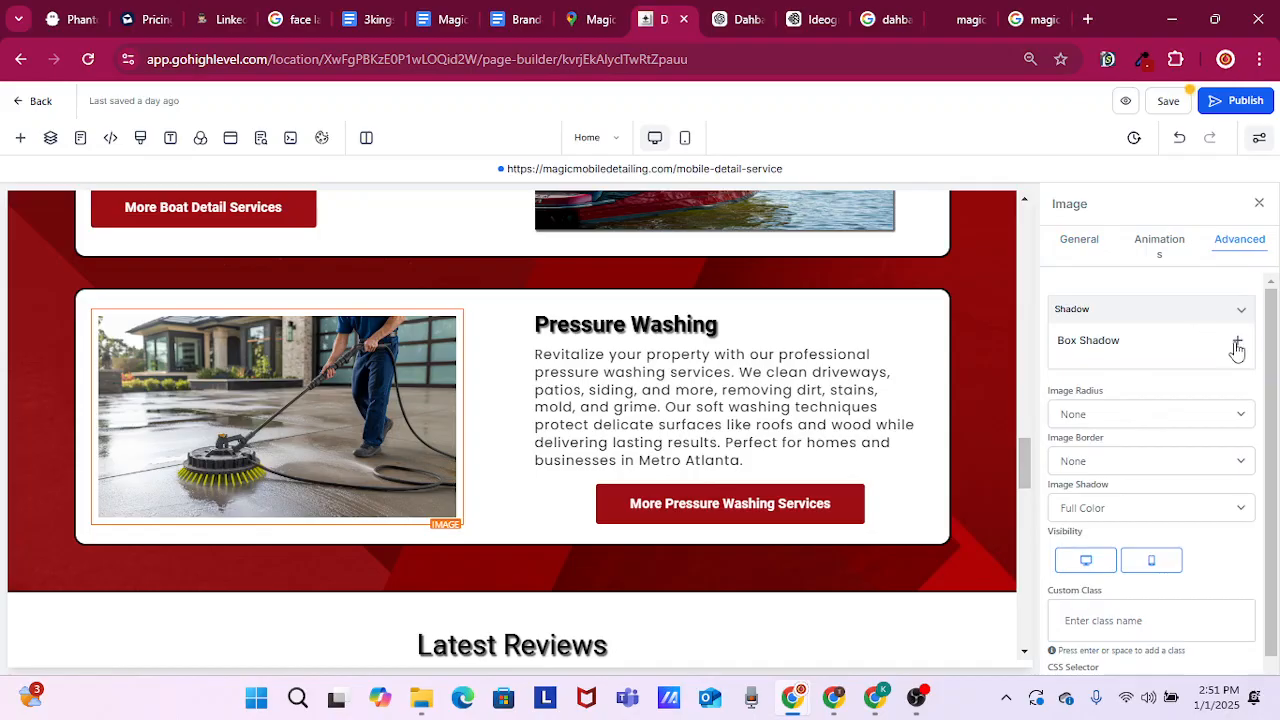
{"action": "left_click", "coordinate": [1237, 341]}
{"action": "left_click", "coordinate": [1237, 341]}
{"action": "left_click", "coordinate": [1237, 341]}
{"action": "left_click", "coordinate": [1237, 341]}
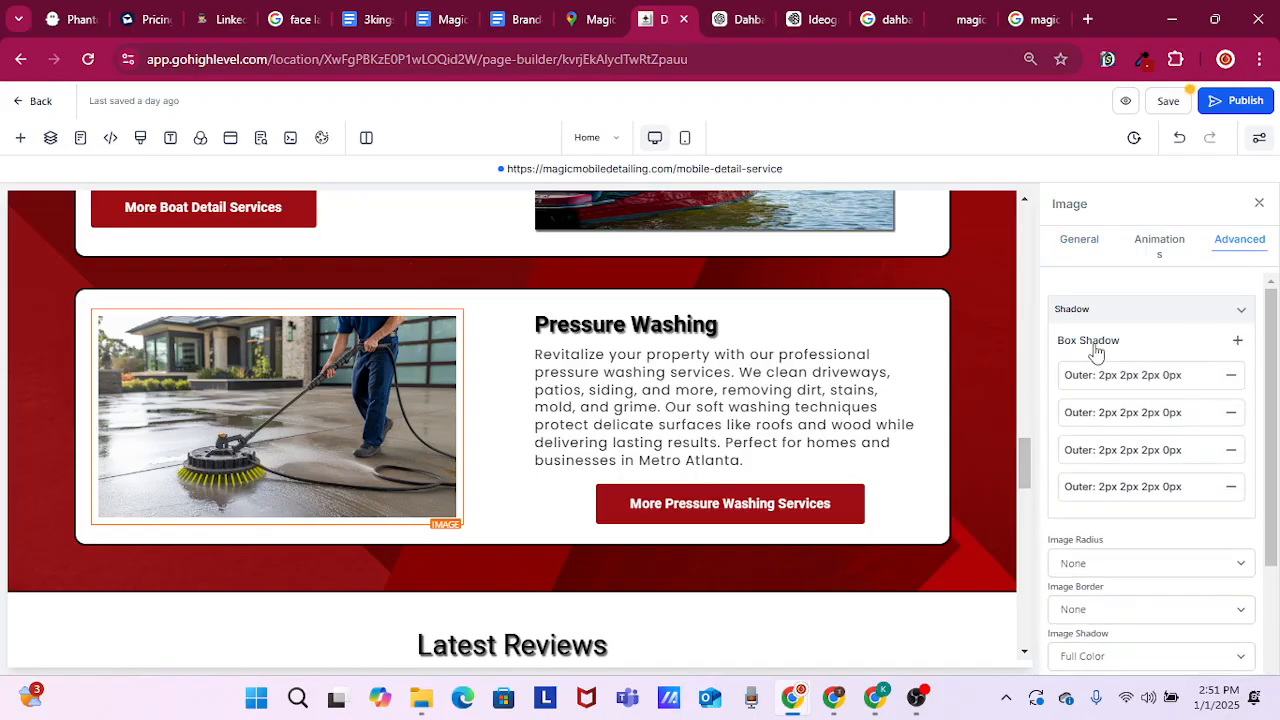
Add one outer 2px 2px 2px 0px box shadow to the "More Boat Detail Services" button
{"action": "scroll", "coordinate": [680, 390], "scroll_direction": "up", "scroll_amount": 2}
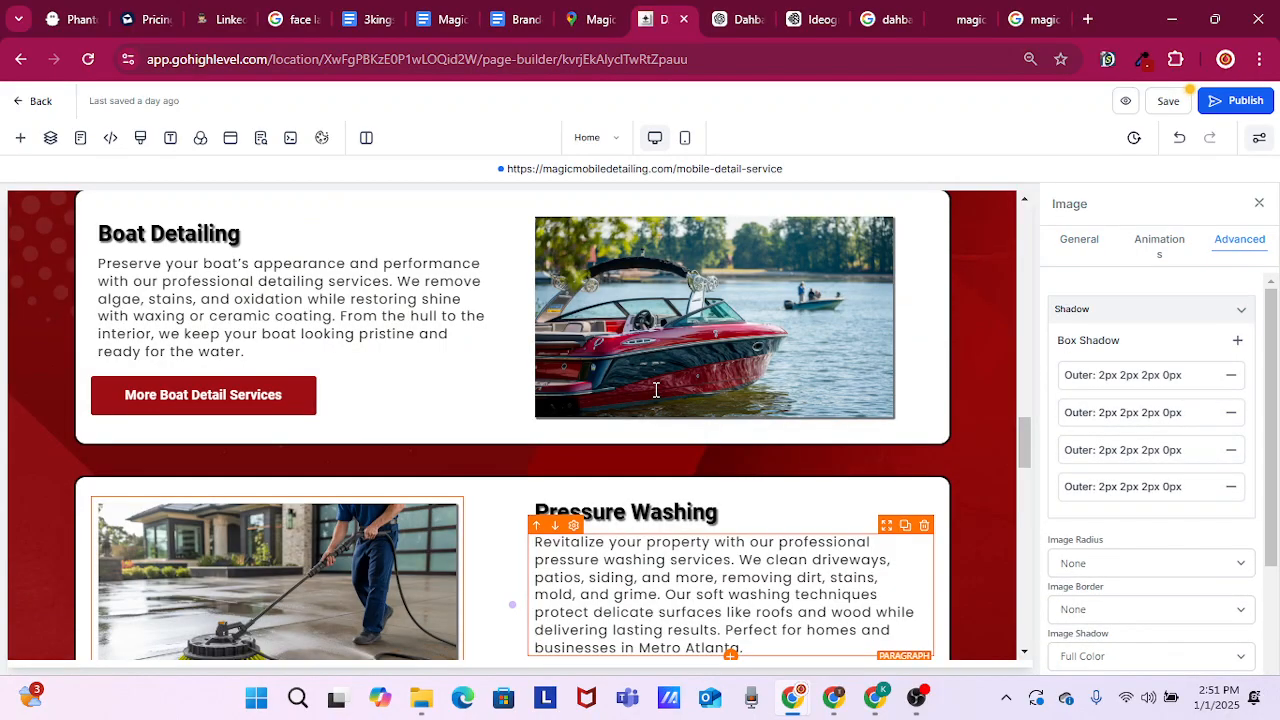
{"action": "scroll", "coordinate": [656, 390], "scroll_direction": "down", "scroll_amount": 1}
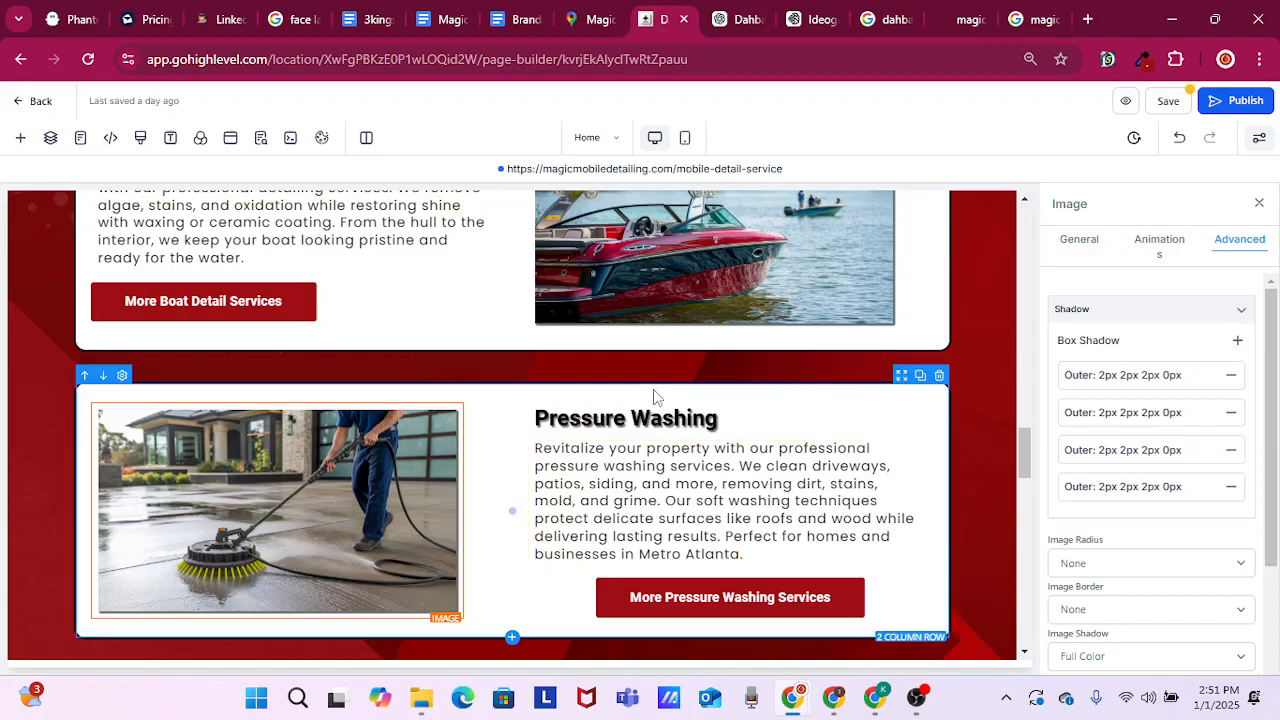
{"action": "scroll", "coordinate": [500, 371], "scroll_direction": "up", "scroll_amount": 1}
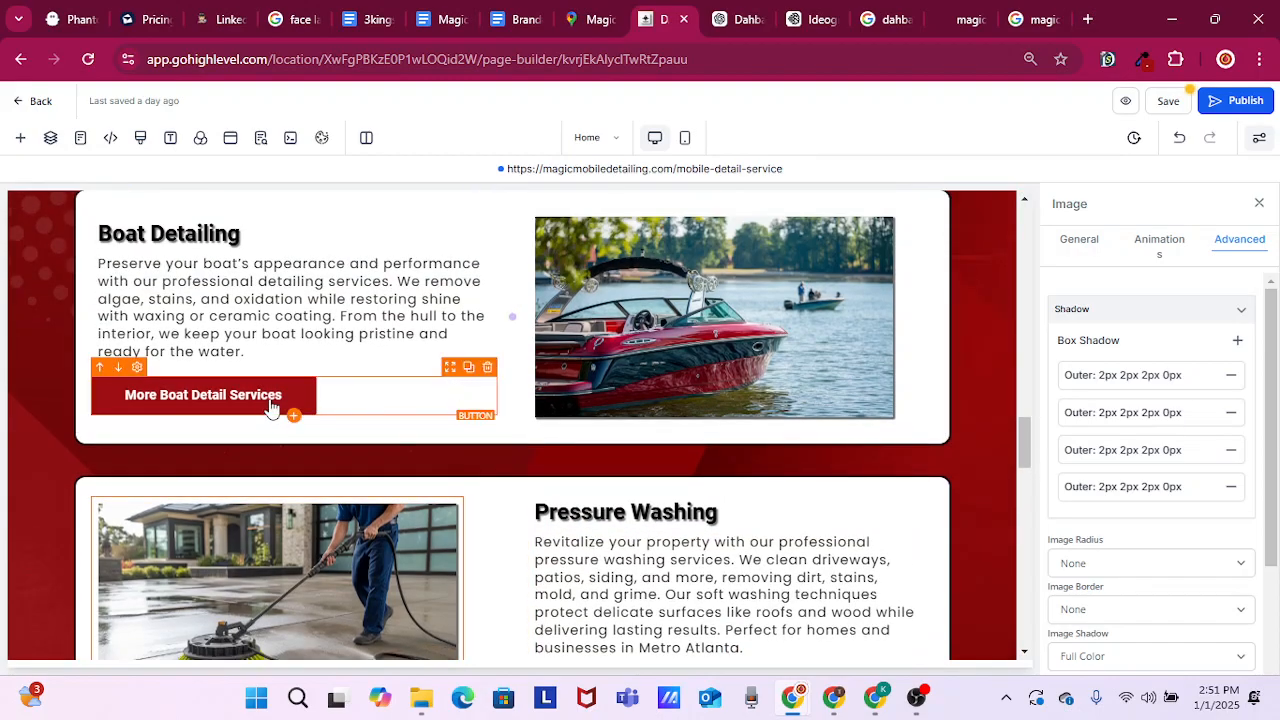
{"action": "left_click", "coordinate": [268, 405]}
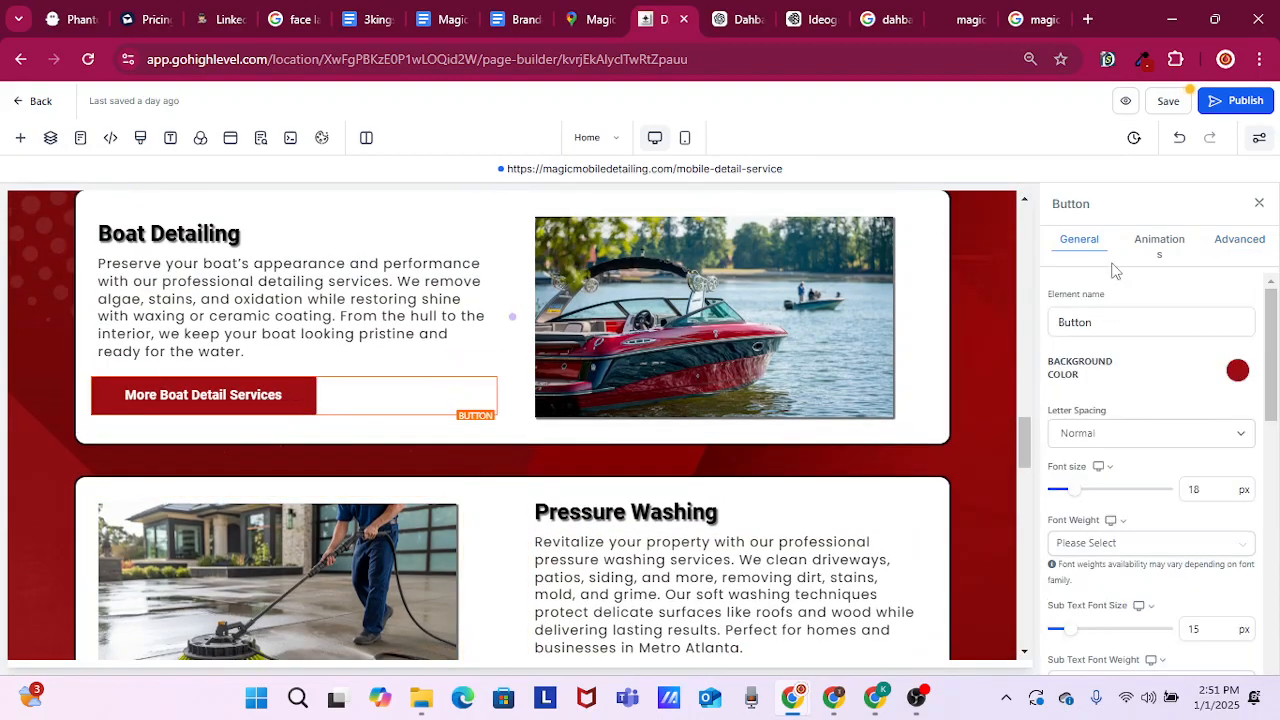
{"action": "left_click", "coordinate": [1222, 258]}
{"action": "scroll", "coordinate": [1194, 330], "scroll_direction": "down", "scroll_amount": 2}
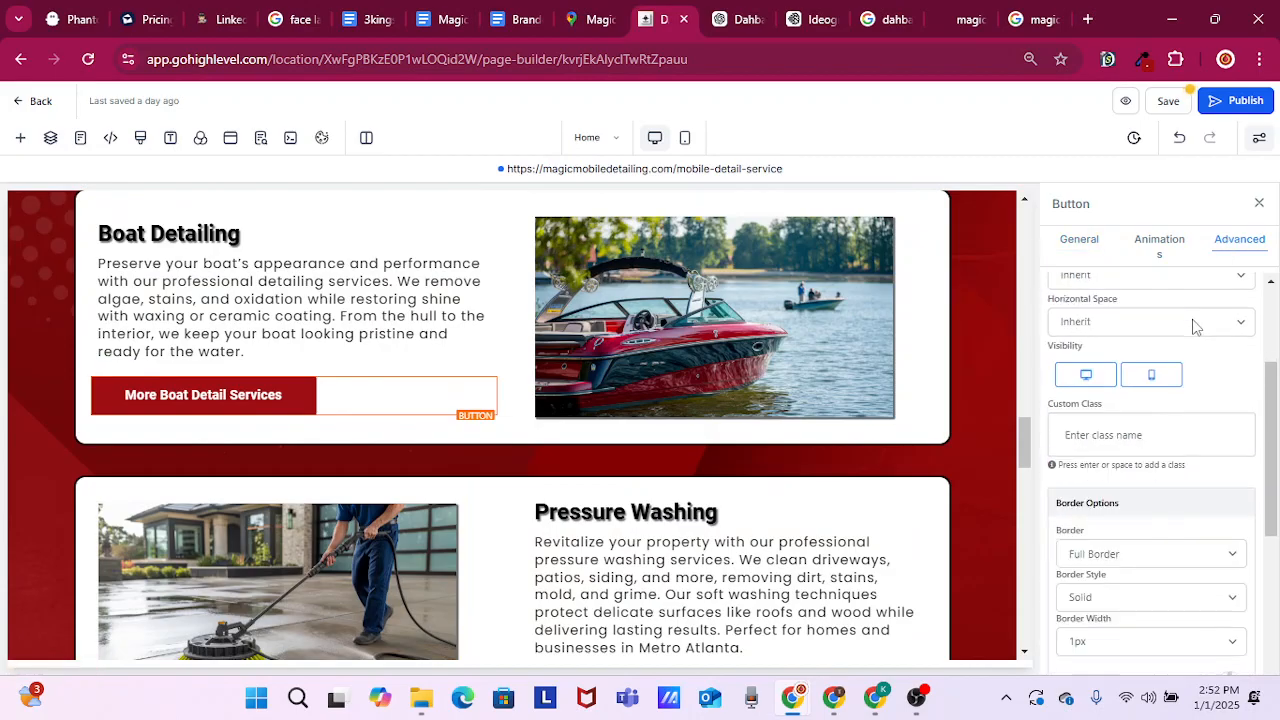
{"action": "scroll", "coordinate": [1201, 475], "scroll_direction": "down", "scroll_amount": 4}
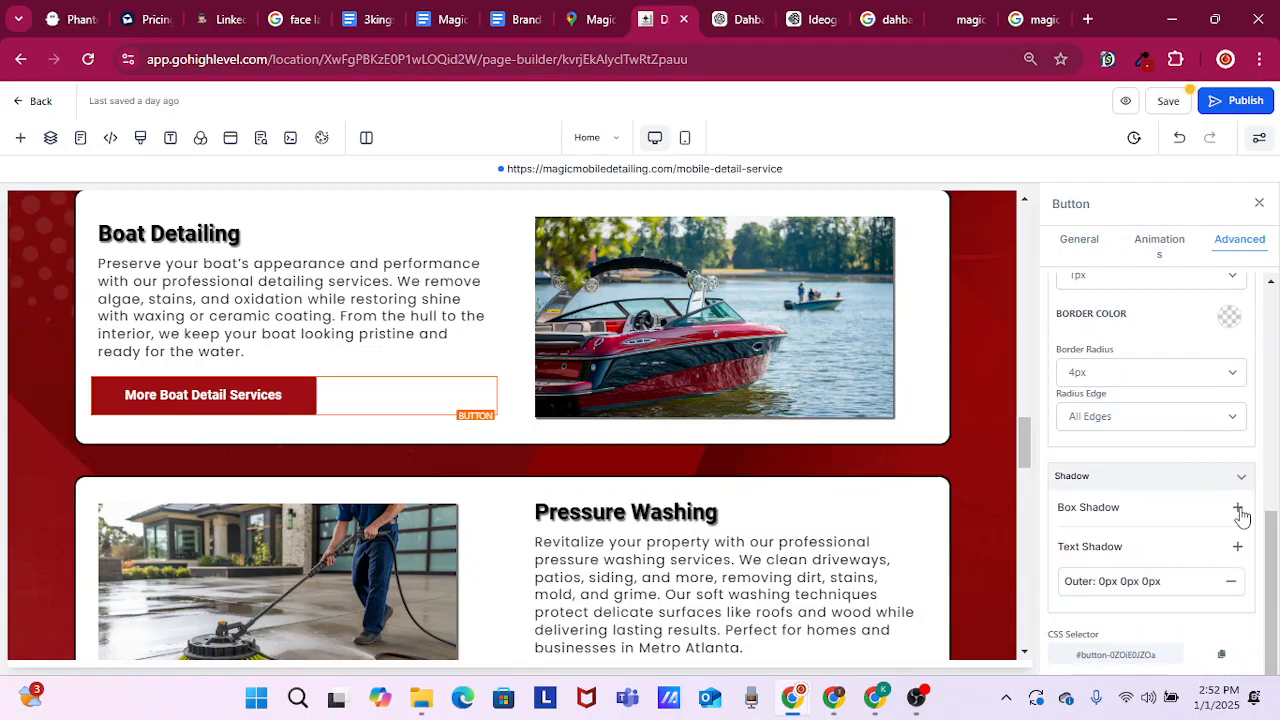
{"action": "left_click", "coordinate": [1238, 509]}
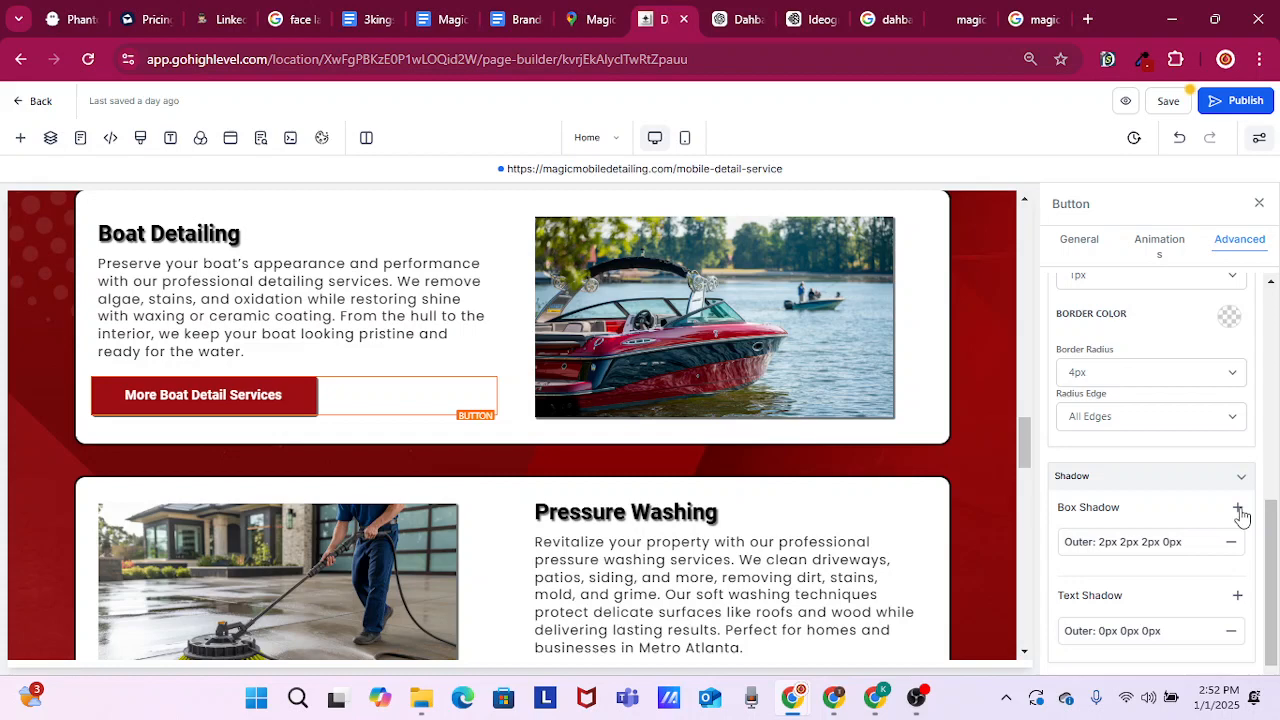
Add one outer 2px 2px 2px 0px box shadow to the "More Pressure Washing Services" button
{"action": "scroll", "coordinate": [886, 463], "scroll_direction": "down", "scroll_amount": 3}
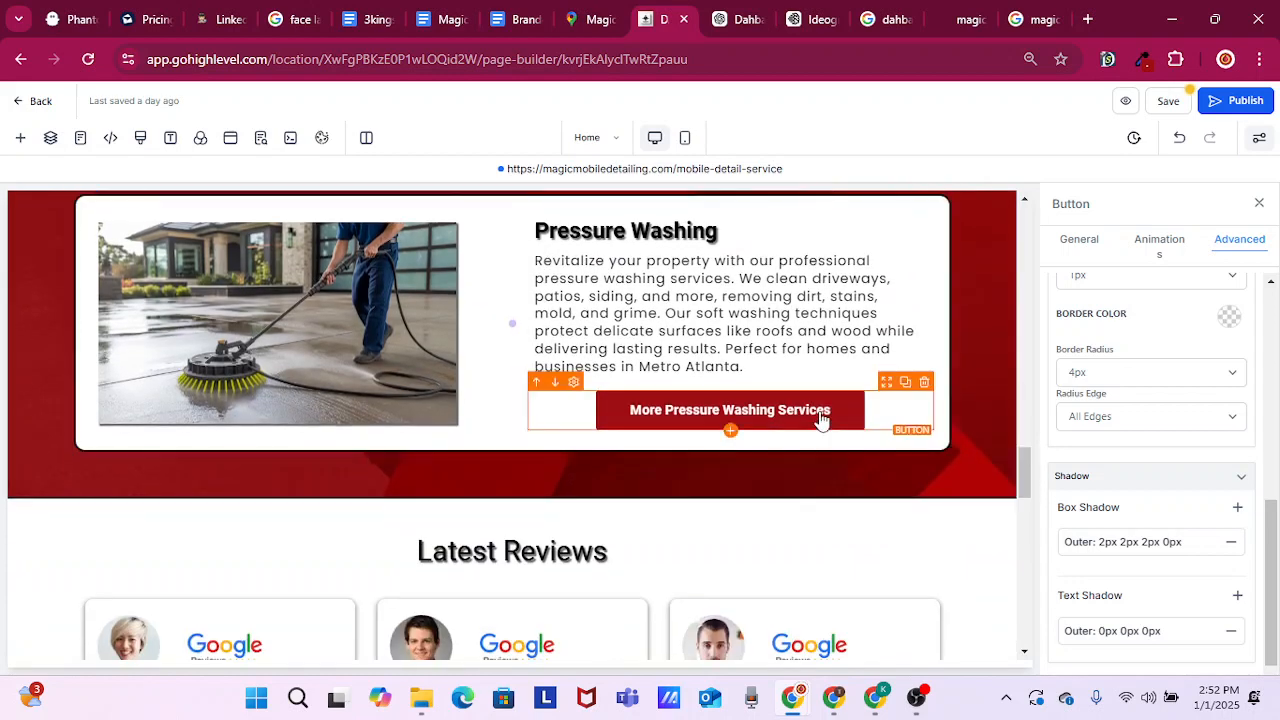
{"action": "left_click", "coordinate": [820, 418]}
{"action": "left_click", "coordinate": [1238, 250]}
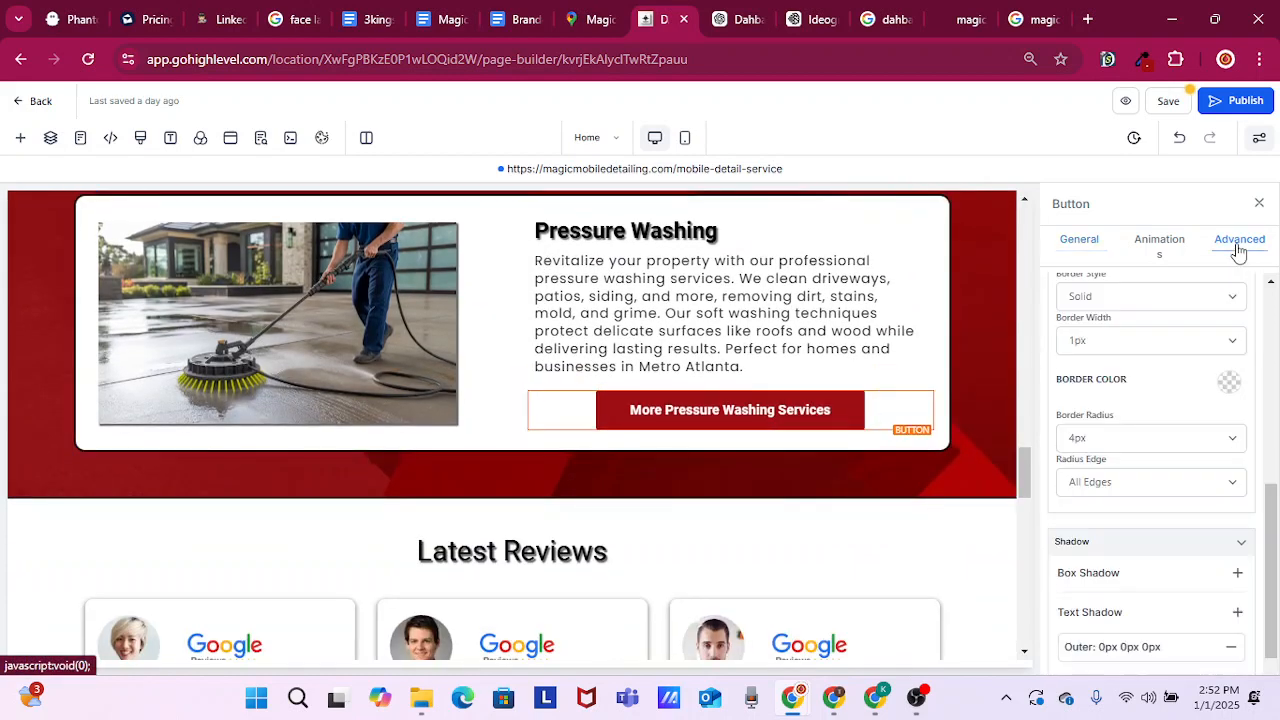
{"action": "left_click", "coordinate": [1238, 575]}
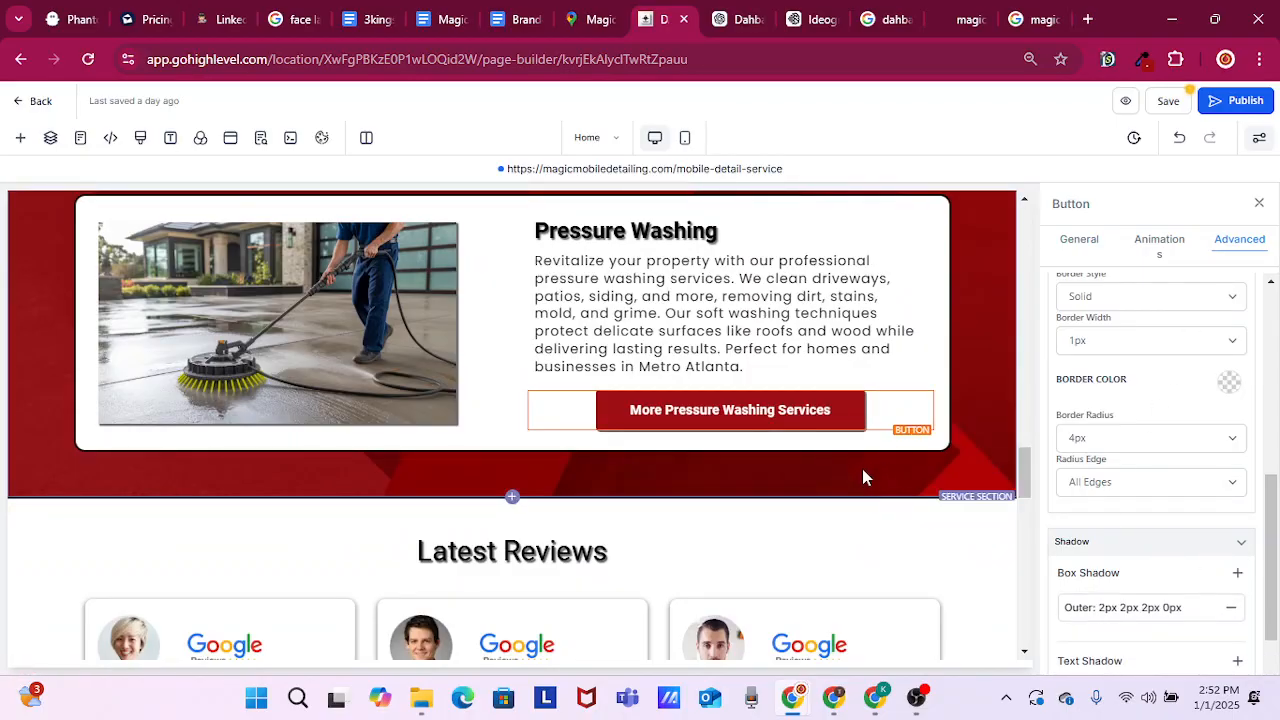
Add one outer 2px 2px 2px 0px box shadow to the "More RV Detail Services" button
{"action": "scroll", "coordinate": [862, 469], "scroll_direction": "up", "scroll_amount": 5}
{"action": "scroll", "coordinate": [865, 467], "scroll_direction": "up", "scroll_amount": 2}
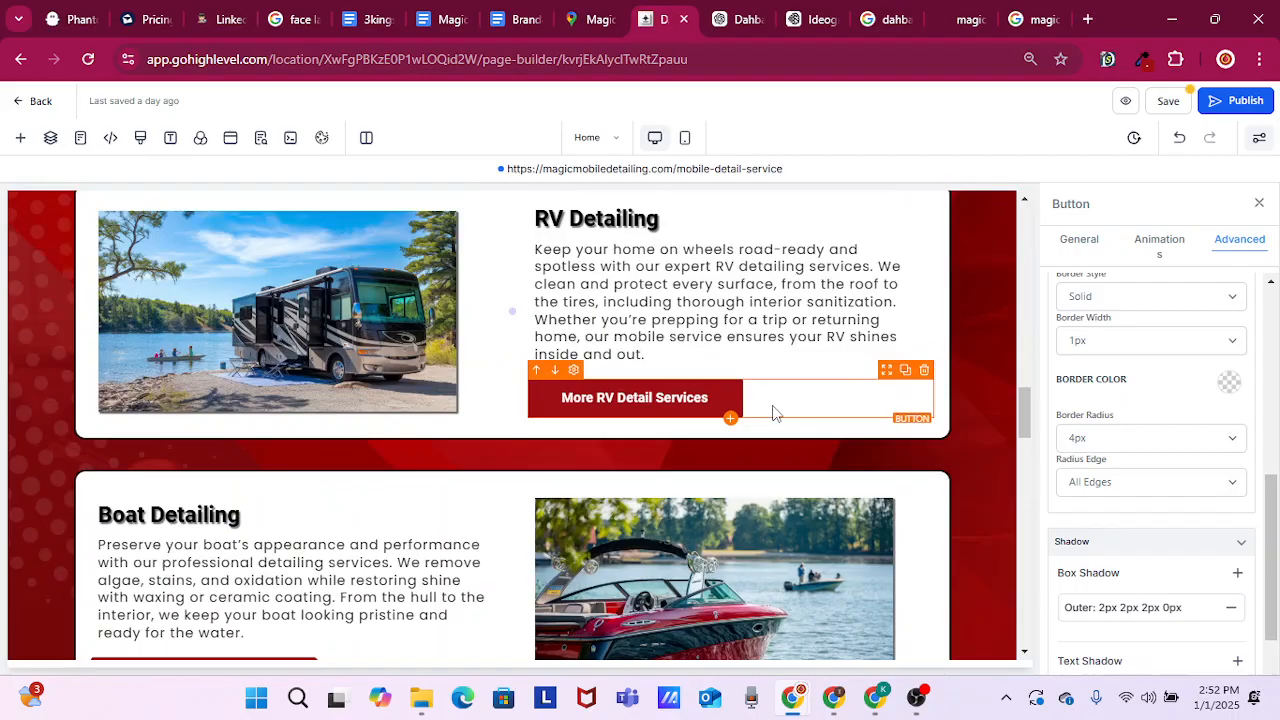
{"action": "left_click", "coordinate": [720, 405]}
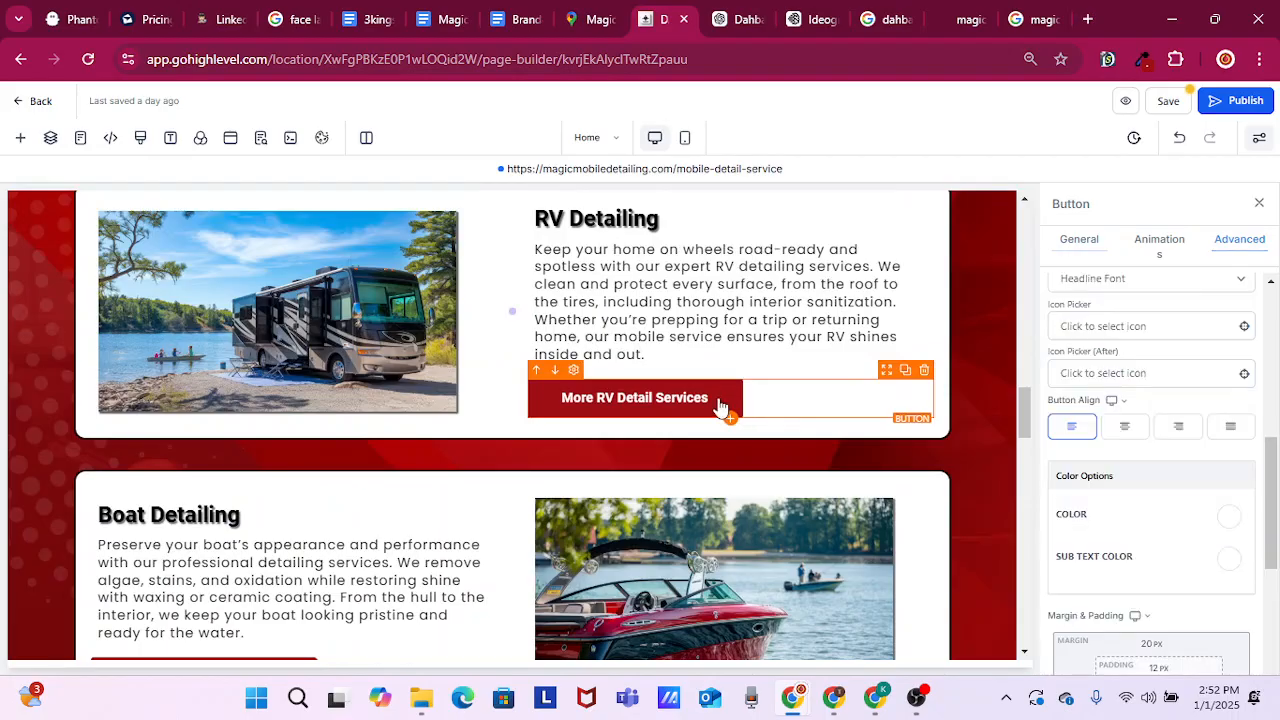
{"action": "left_click", "coordinate": [1239, 241]}
{"action": "scroll", "coordinate": [1135, 502], "scroll_direction": "down", "scroll_amount": 2}
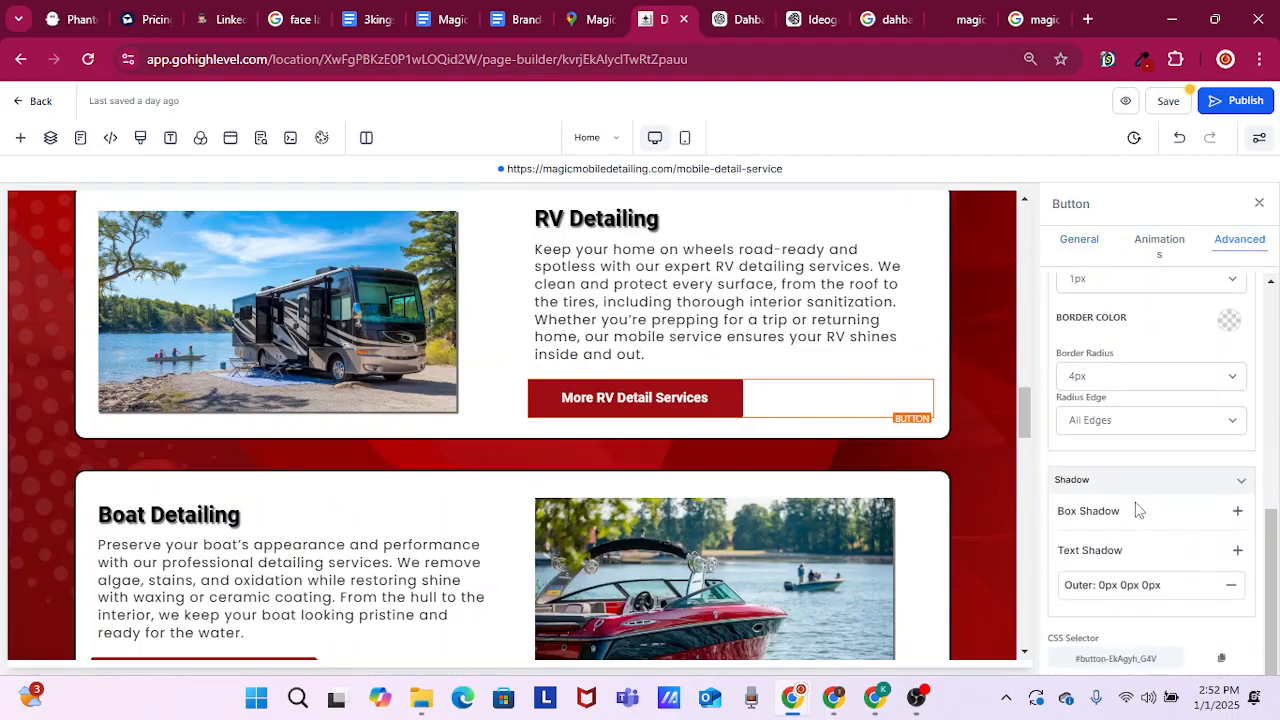
{"action": "left_click", "coordinate": [1238, 508]}
Add one outer 2px 2px 2px 0px box shadow to the "More Auto Detail Services" button
{"action": "scroll", "coordinate": [848, 440], "scroll_direction": "up", "scroll_amount": 4}
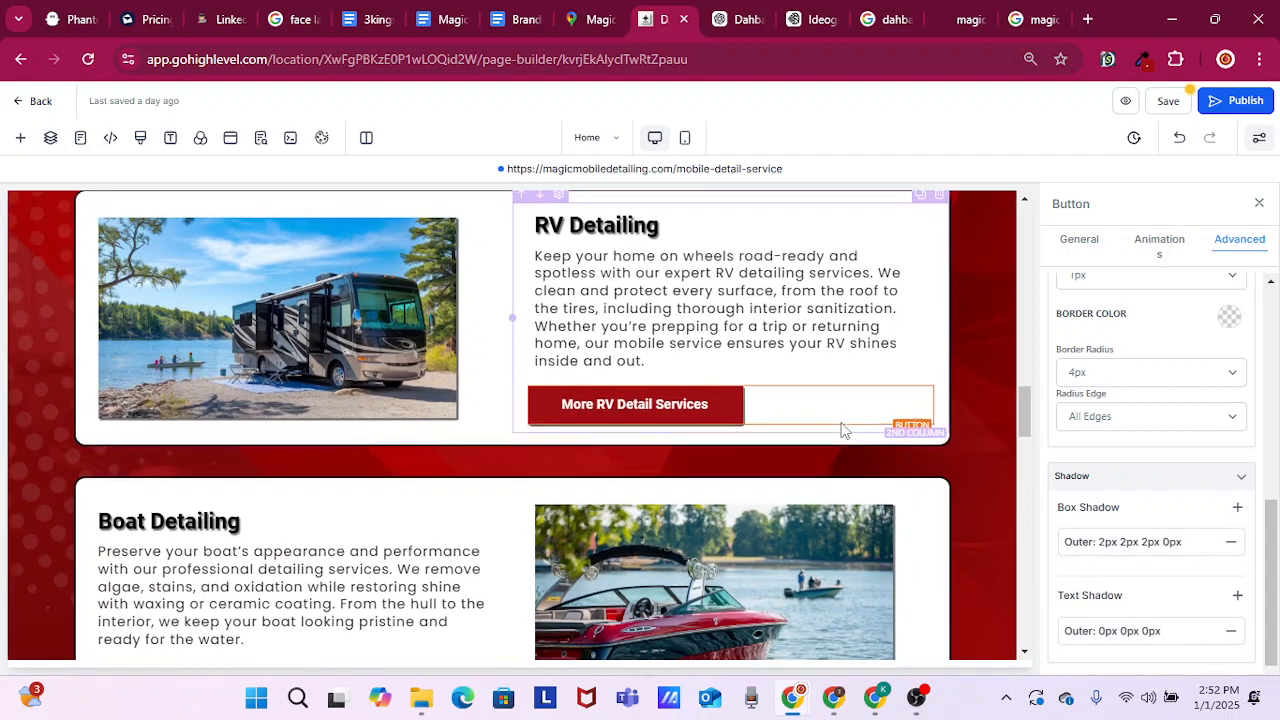
{"action": "left_click", "coordinate": [190, 488]}
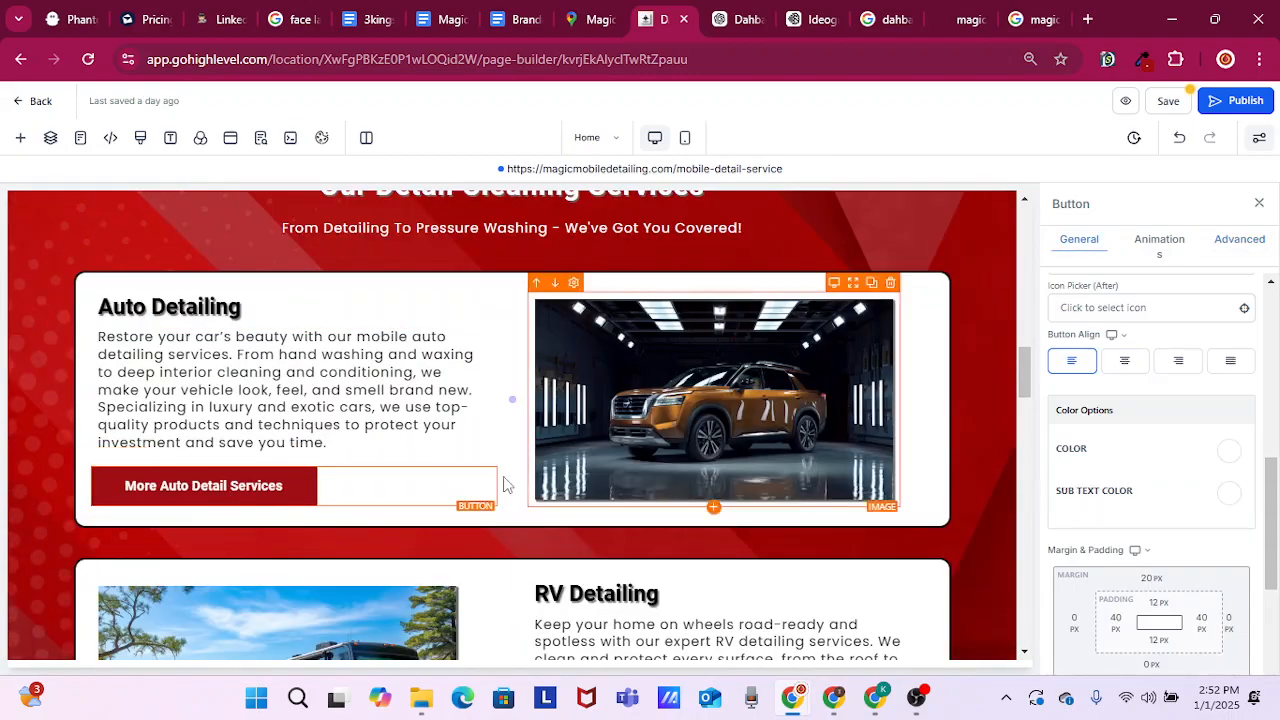
{"action": "left_click", "coordinate": [1236, 245]}
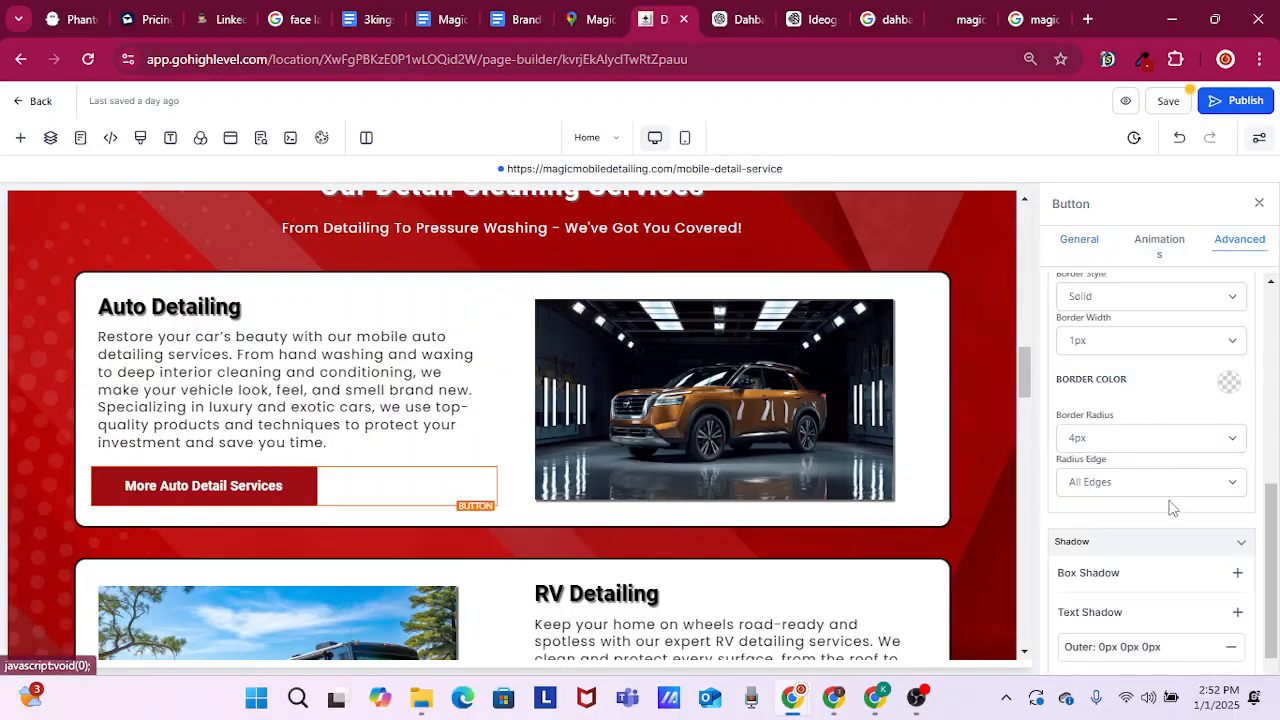
{"action": "left_click", "coordinate": [1238, 574]}
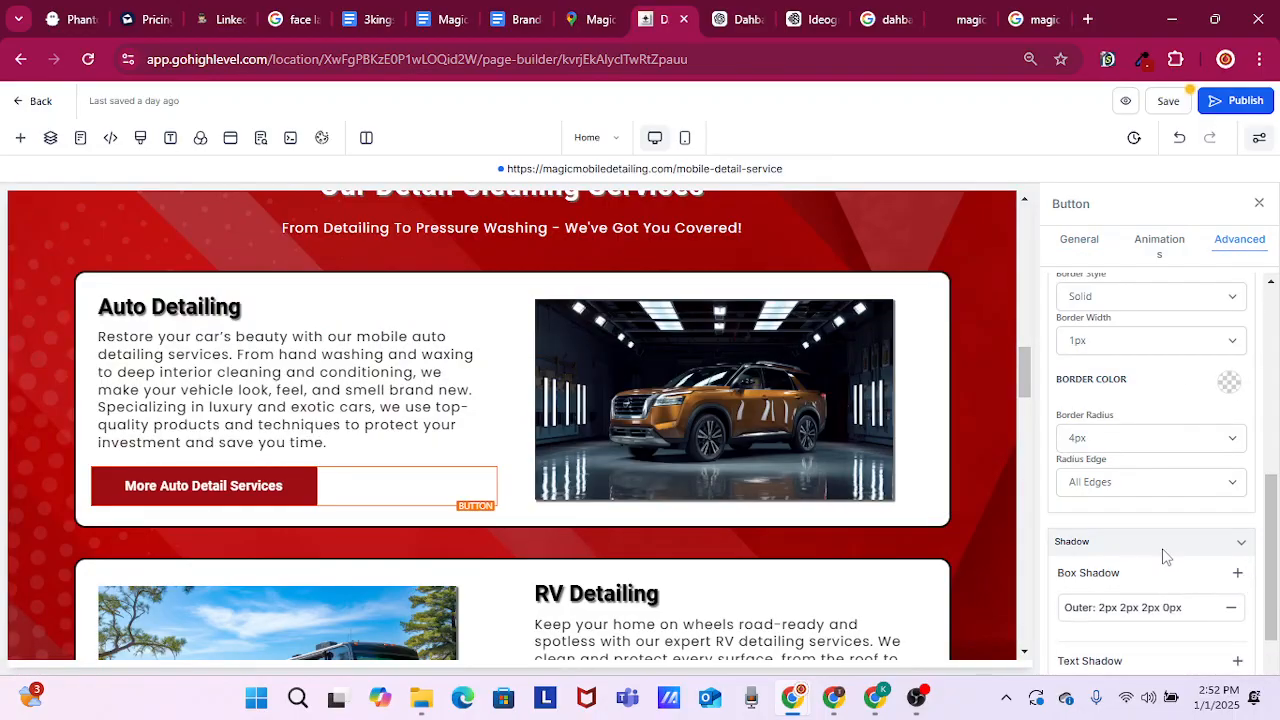
Review the page from the header and hero section through the service cards to the Latest Reviews section
{"action": "scroll", "coordinate": [606, 461], "scroll_direction": "up", "scroll_amount": 3}
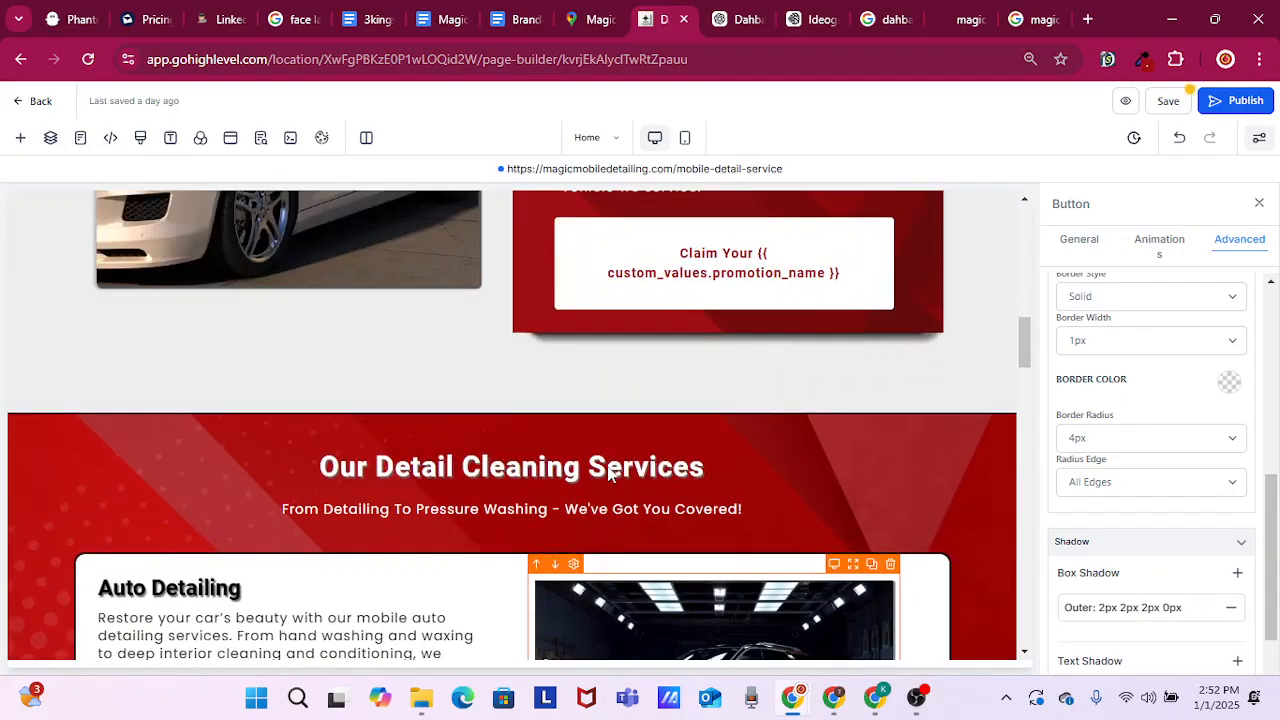
{"action": "scroll", "coordinate": [905, 483], "scroll_direction": "up", "scroll_amount": 6}
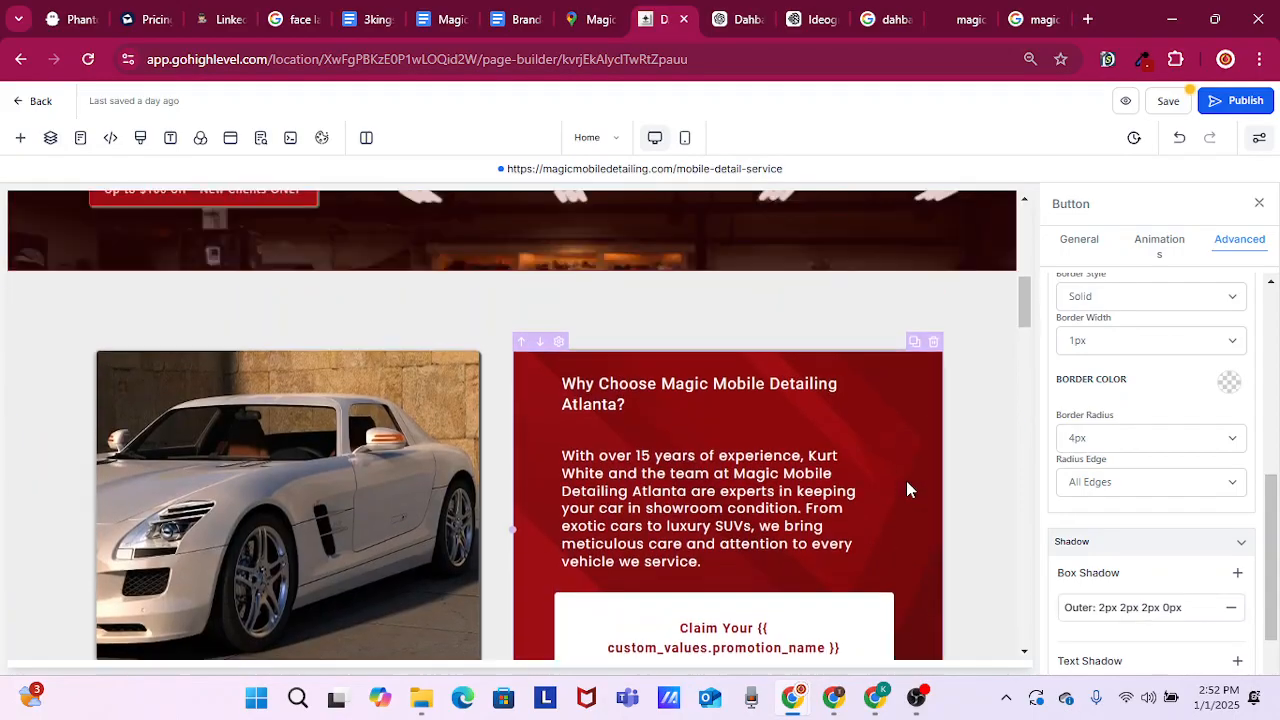
{"action": "scroll", "coordinate": [906, 489], "scroll_direction": "up", "scroll_amount": 5}
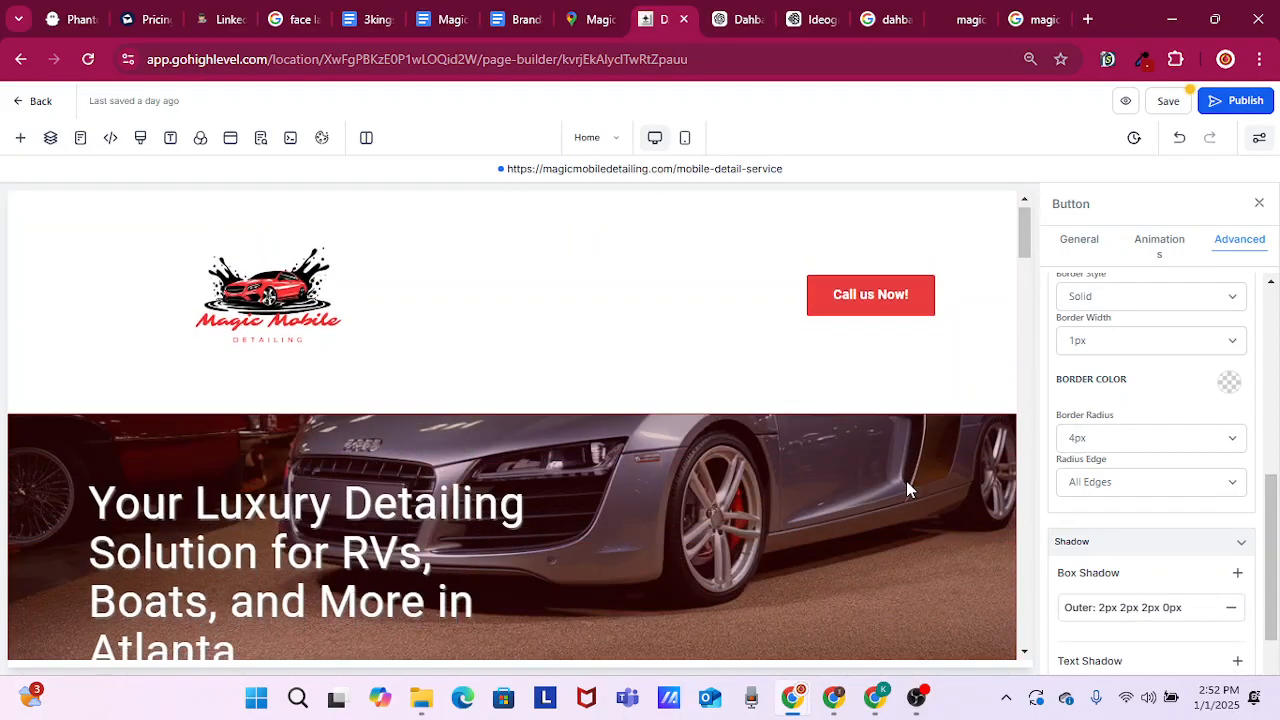
{"action": "scroll", "coordinate": [906, 489], "scroll_direction": "down", "scroll_amount": 4}
{"action": "scroll", "coordinate": [906, 489], "scroll_direction": "down", "scroll_amount": 6}
{"action": "scroll", "coordinate": [906, 489], "scroll_direction": "up", "scroll_amount": 9}
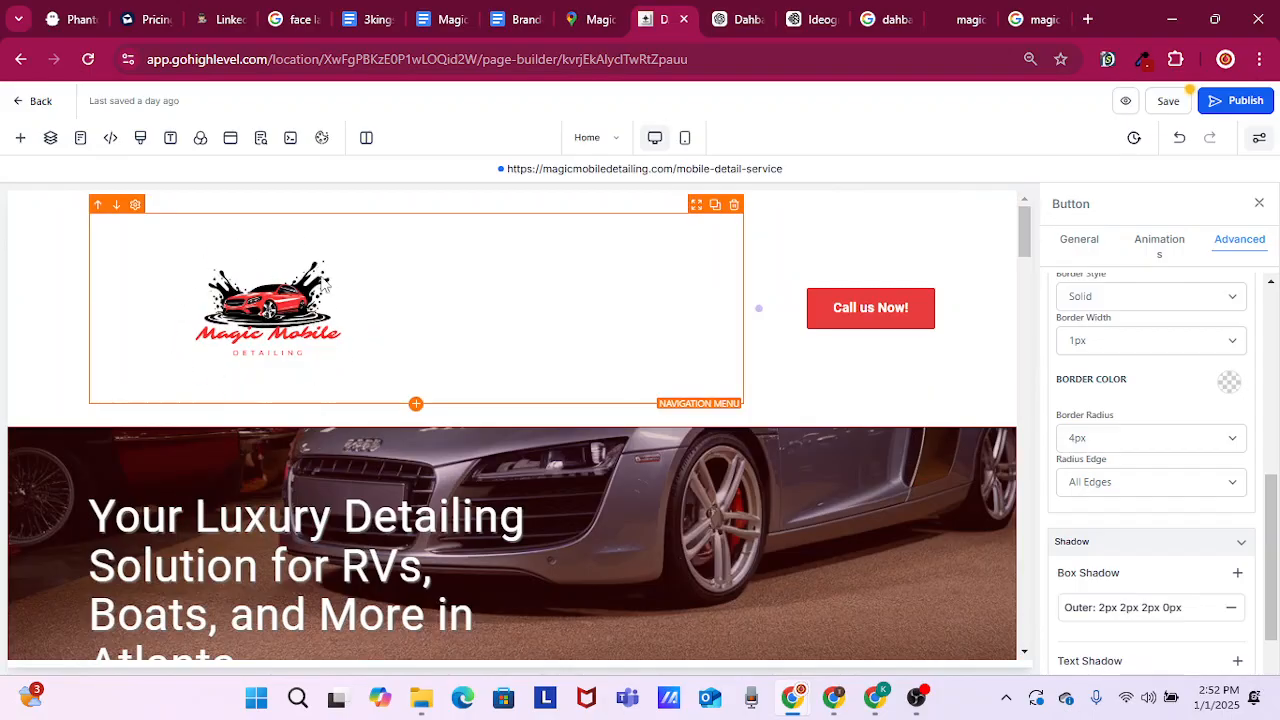
{"action": "scroll", "coordinate": [897, 398], "scroll_direction": "down", "scroll_amount": 2}
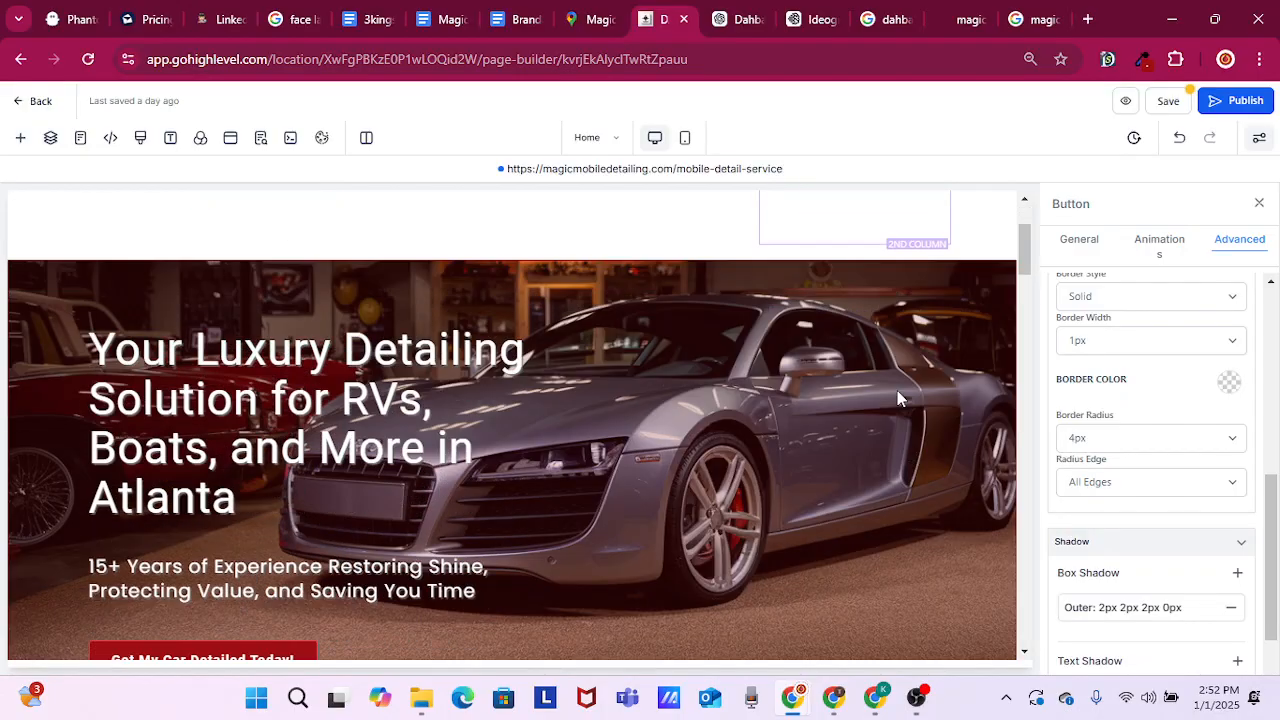
{"action": "scroll", "coordinate": [897, 398], "scroll_direction": "down", "scroll_amount": 5}
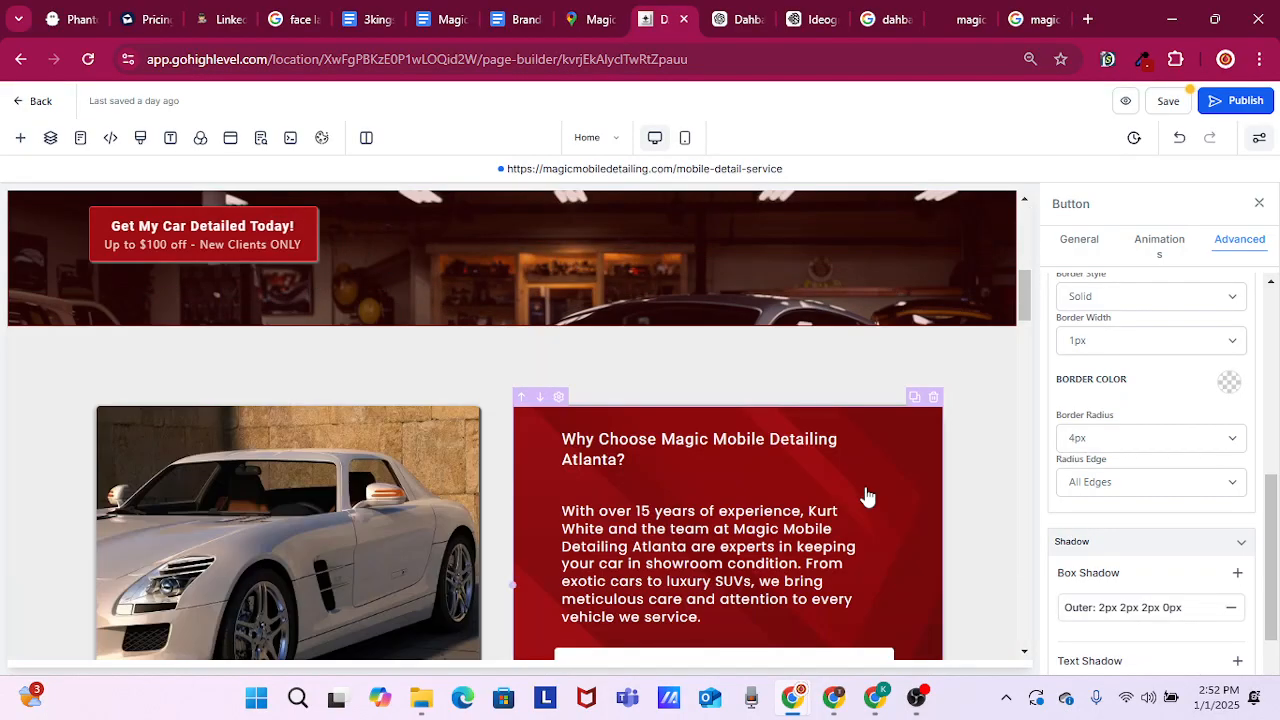
{"action": "scroll", "coordinate": [867, 497], "scroll_direction": "down", "scroll_amount": 15}
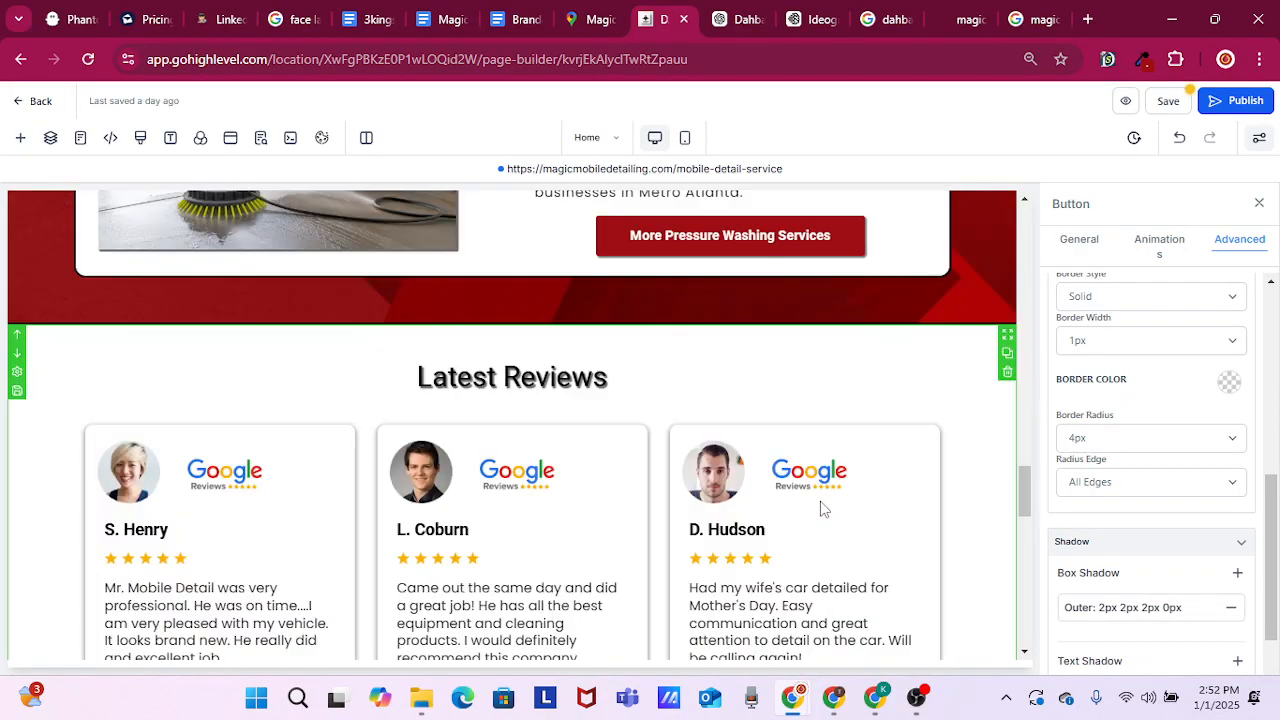
Add four outer 2px 2px 2px 0px box shadows to the "Claim Your {{ custom_values.promotion_name }}" button below Customer Testimonials
{"action": "scroll", "coordinate": [820, 509], "scroll_direction": "down", "scroll_amount": 3}
{"action": "scroll", "coordinate": [812, 503], "scroll_direction": "down", "scroll_amount": 1}
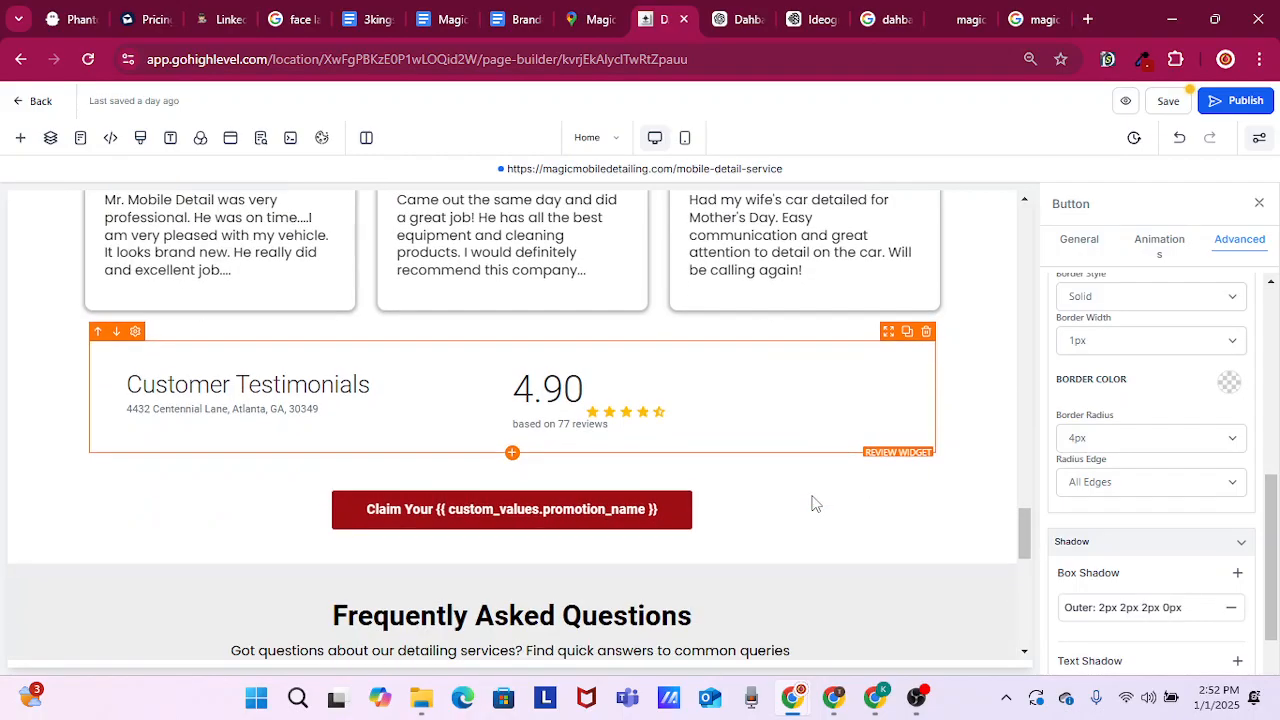
{"action": "scroll", "coordinate": [812, 503], "scroll_direction": "down", "scroll_amount": 1}
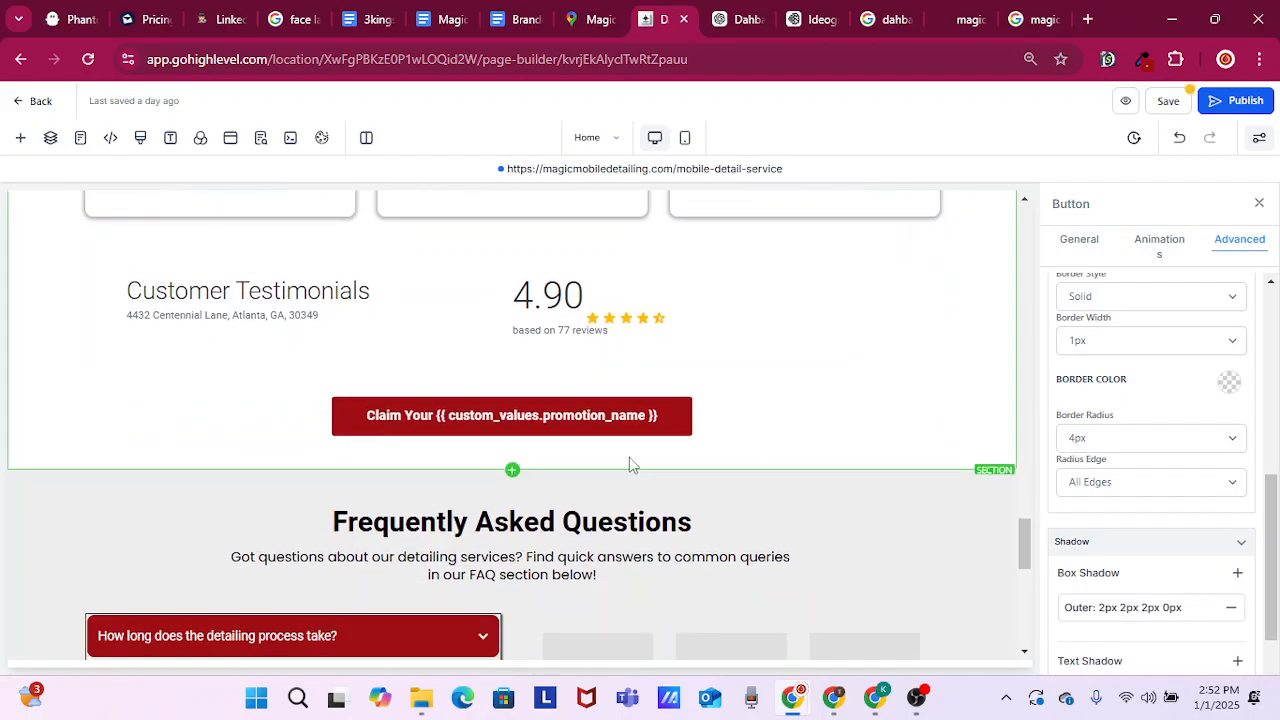
{"action": "left_click", "coordinate": [700, 425]}
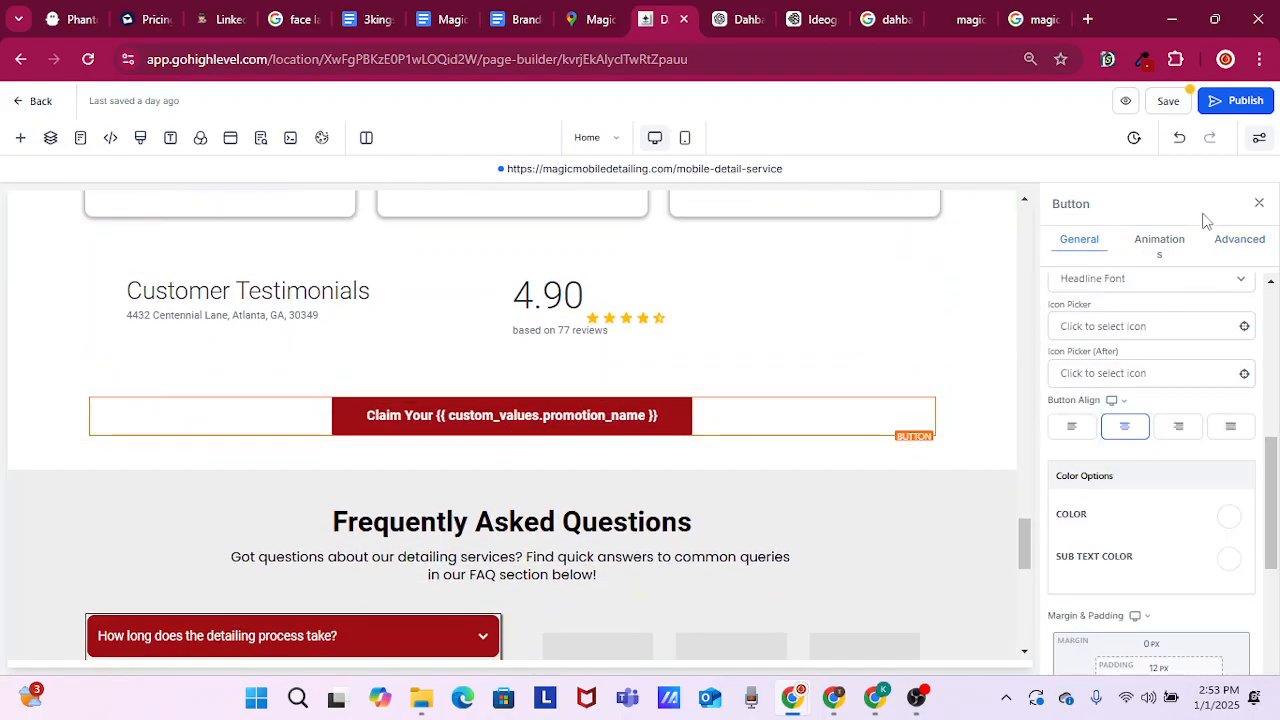
{"action": "left_click", "coordinate": [1257, 247]}
{"action": "scroll", "coordinate": [1128, 525], "scroll_direction": "down", "scroll_amount": 1}
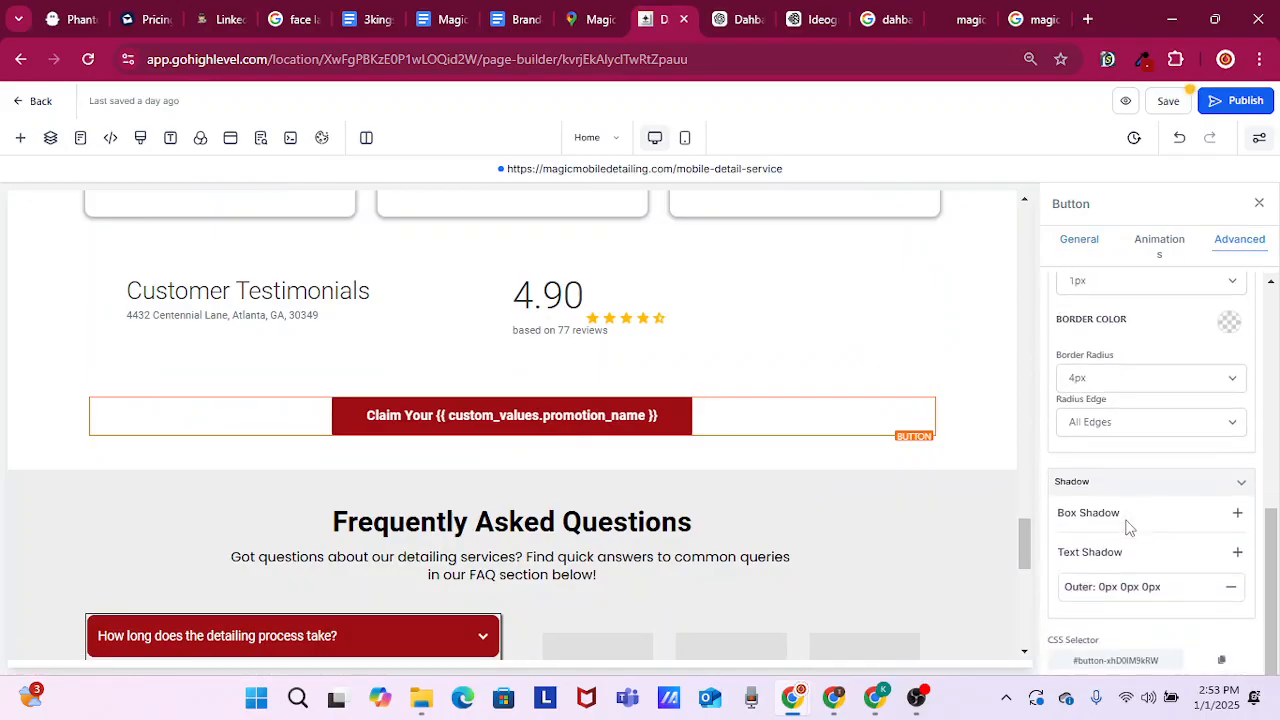
{"action": "left_click", "coordinate": [1238, 508]}
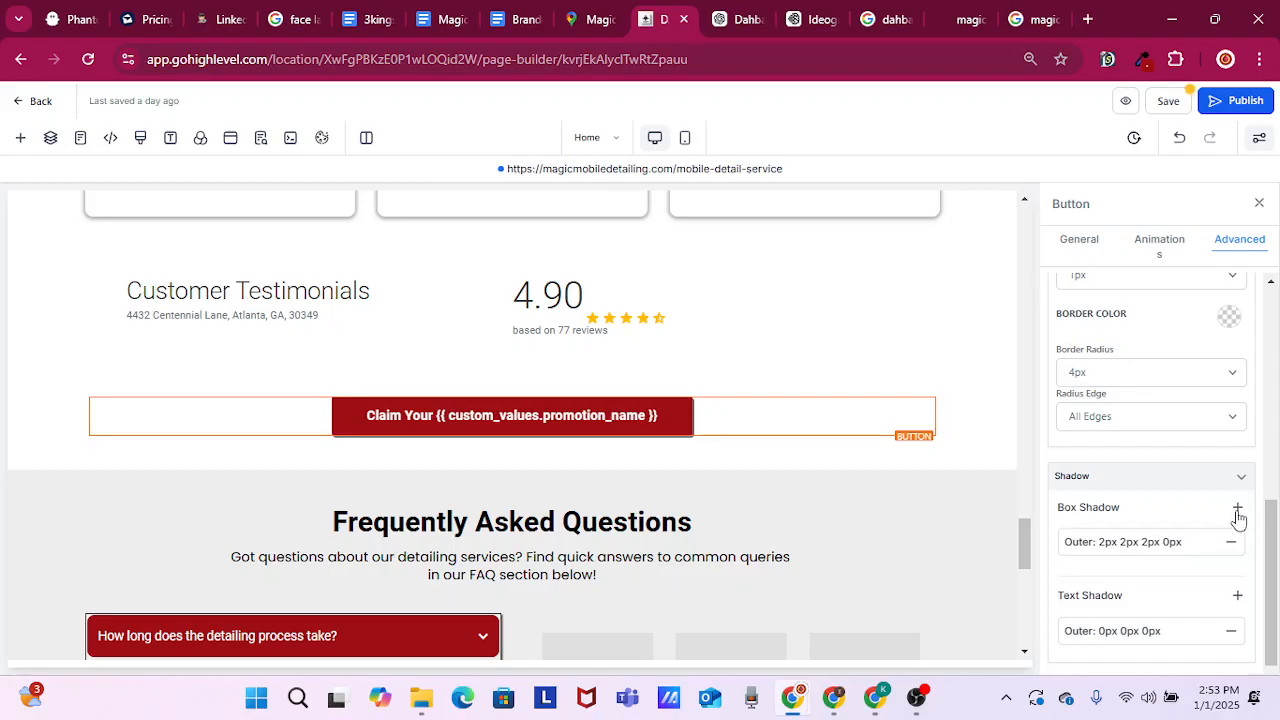
{"action": "left_click", "coordinate": [1238, 510]}
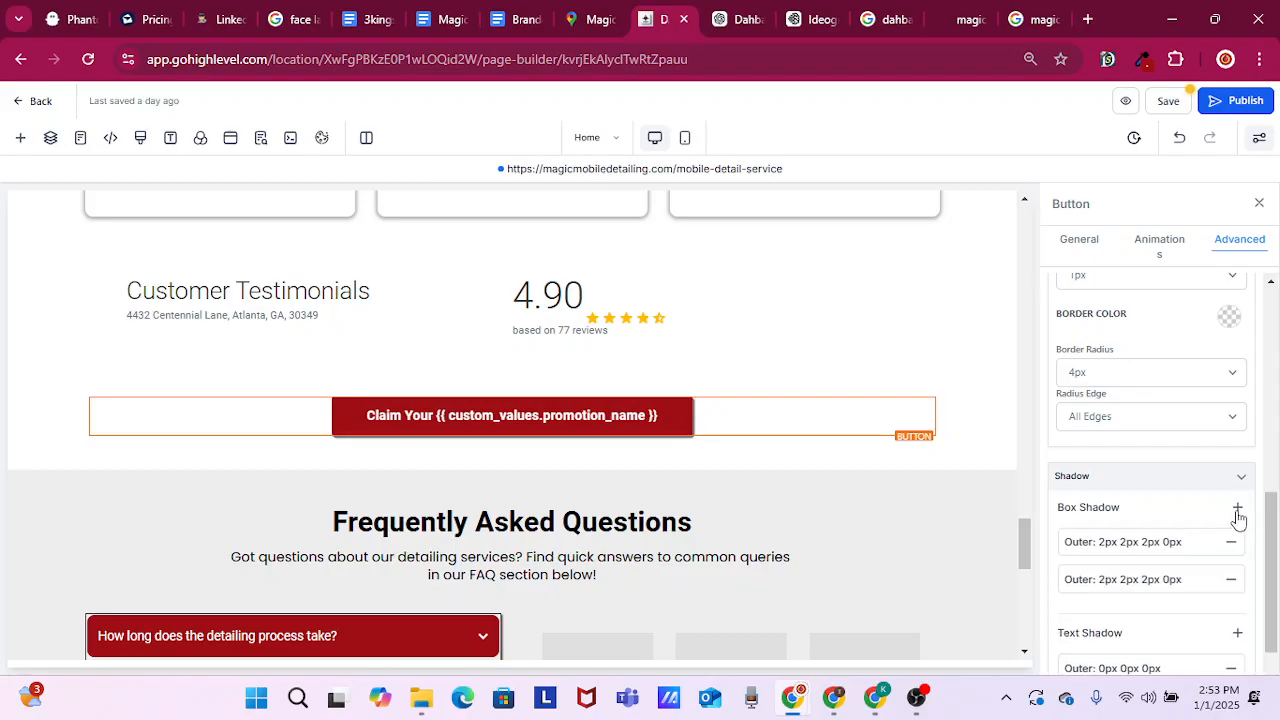
{"action": "left_click", "coordinate": [1238, 510]}
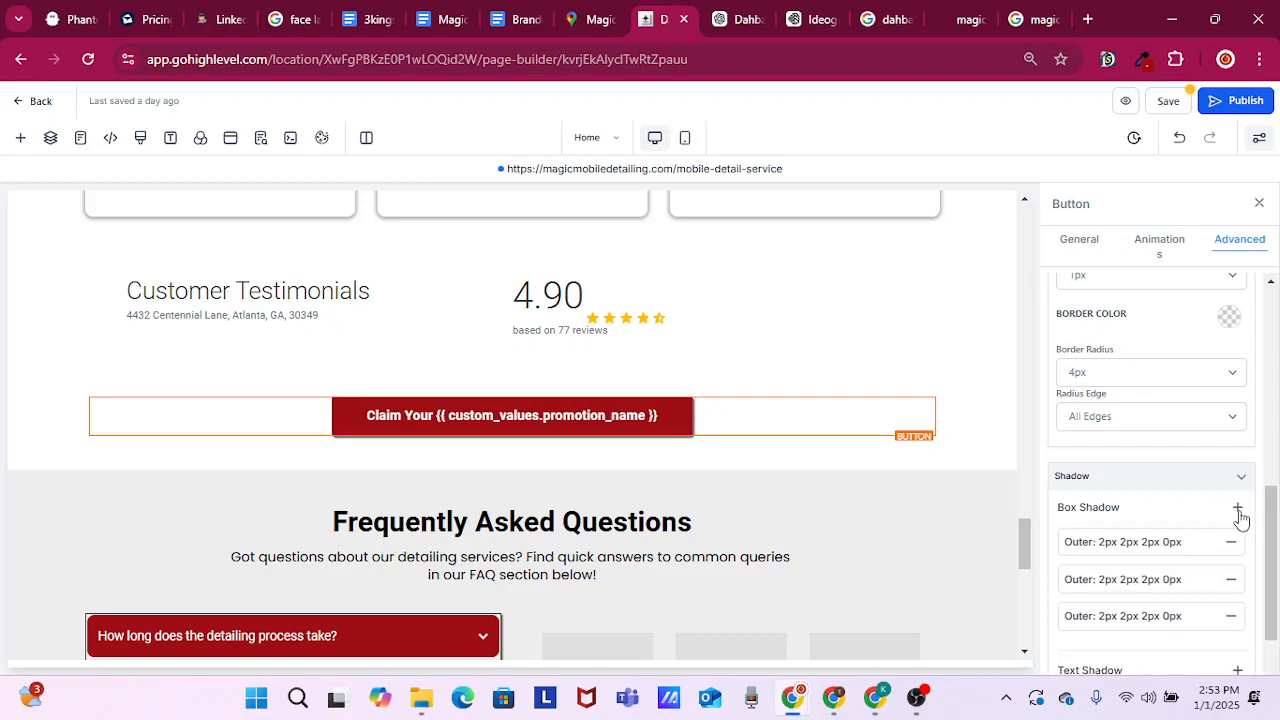
{"action": "left_click", "coordinate": [1238, 510]}
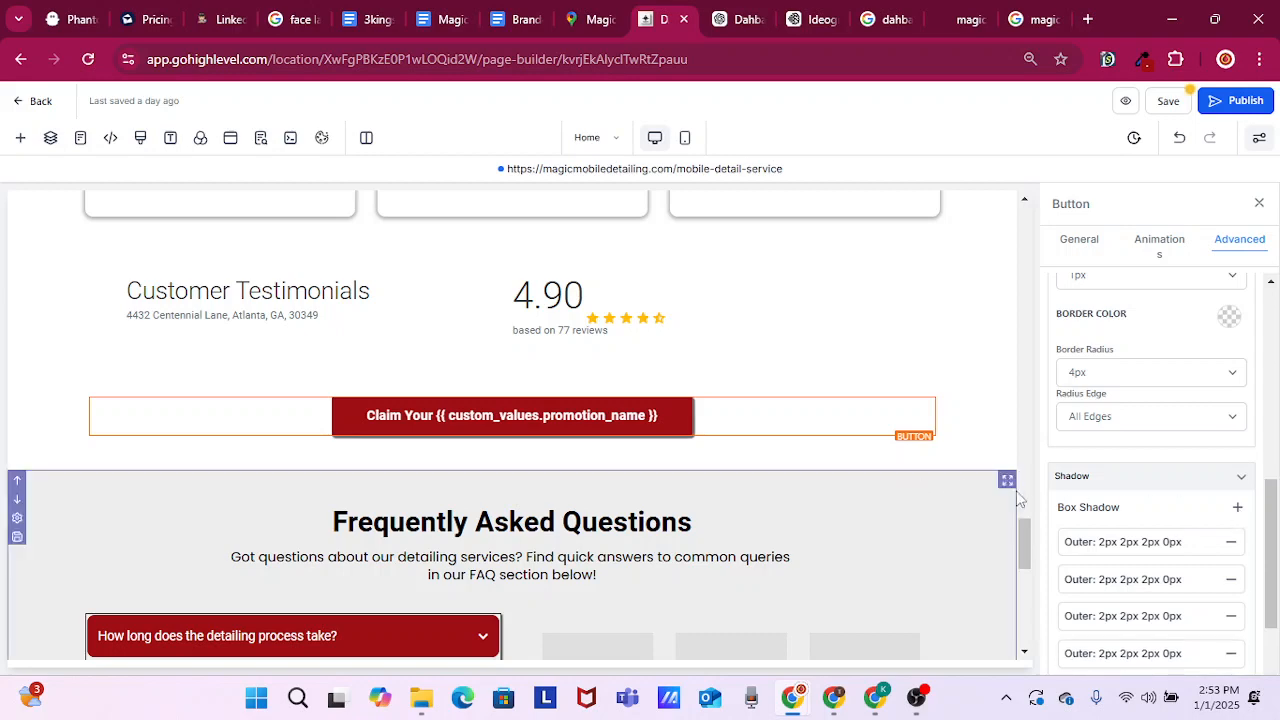
Link the {{location.phone}} text under Contact Us in the footer to the business phone number prefixed with "#"
{"action": "scroll", "coordinate": [783, 480], "scroll_direction": "down", "scroll_amount": 1}
{"action": "scroll", "coordinate": [719, 459], "scroll_direction": "down", "scroll_amount": 3}
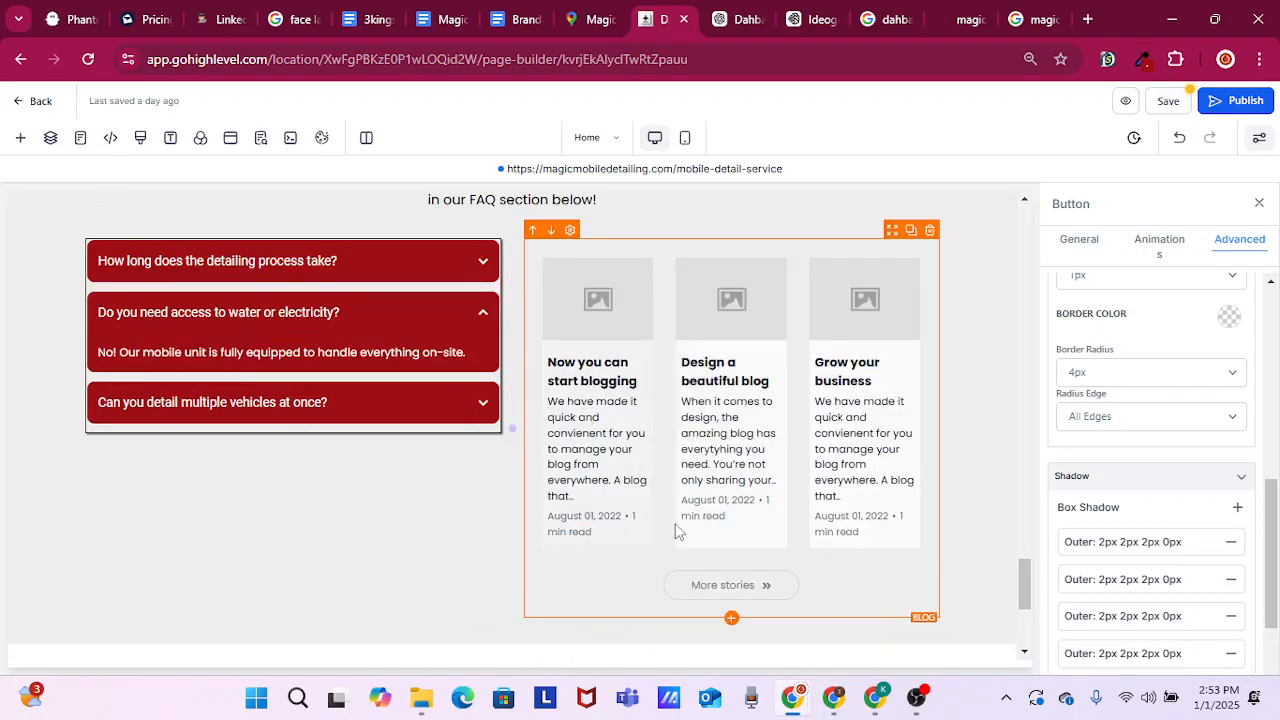
{"action": "scroll", "coordinate": [549, 557], "scroll_direction": "down", "scroll_amount": 2}
{"action": "scroll", "coordinate": [545, 543], "scroll_direction": "down", "scroll_amount": 2}
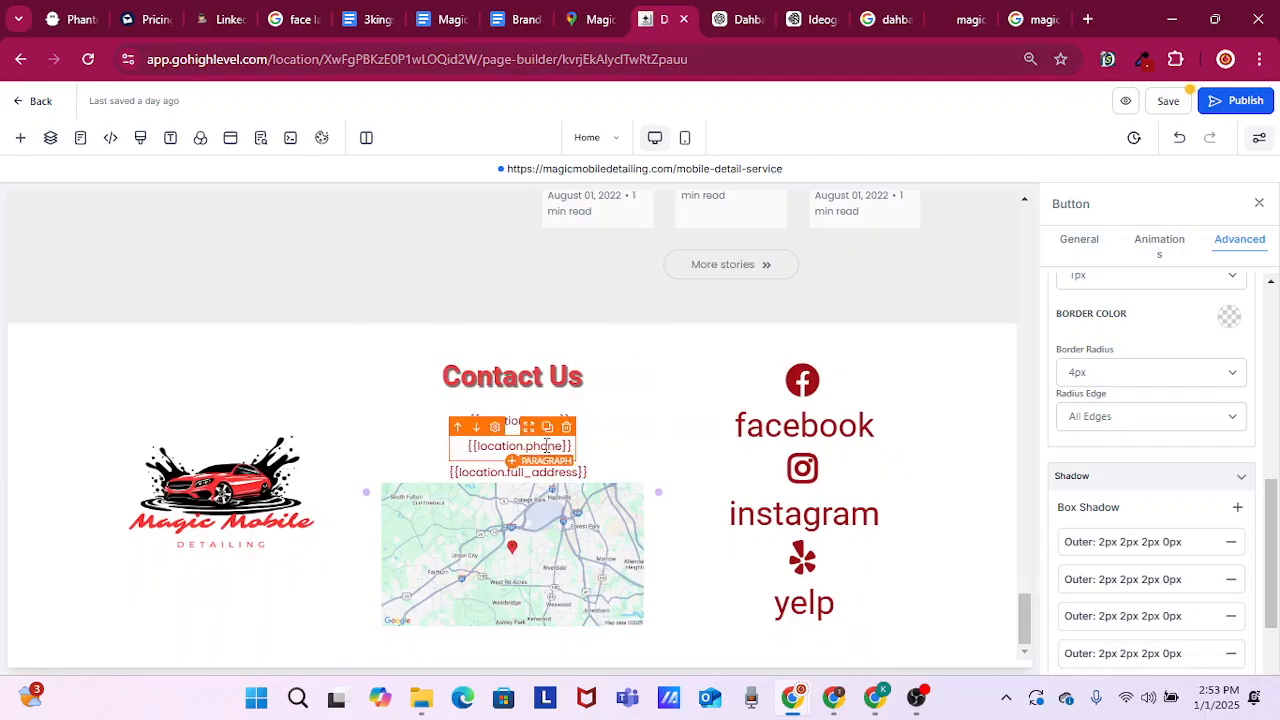
{"action": "left_click", "coordinate": [565, 446]}
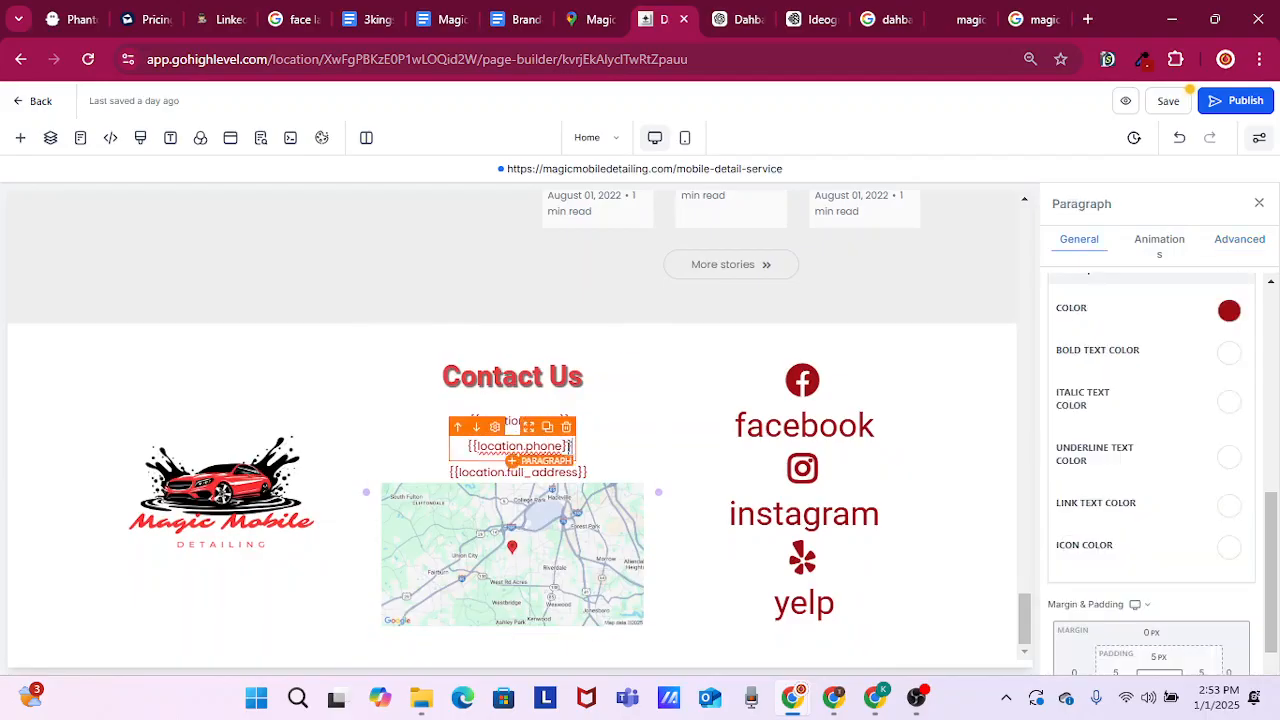
{"action": "left_click_drag", "start_coordinate": [571, 446], "coordinate": [465, 446]}
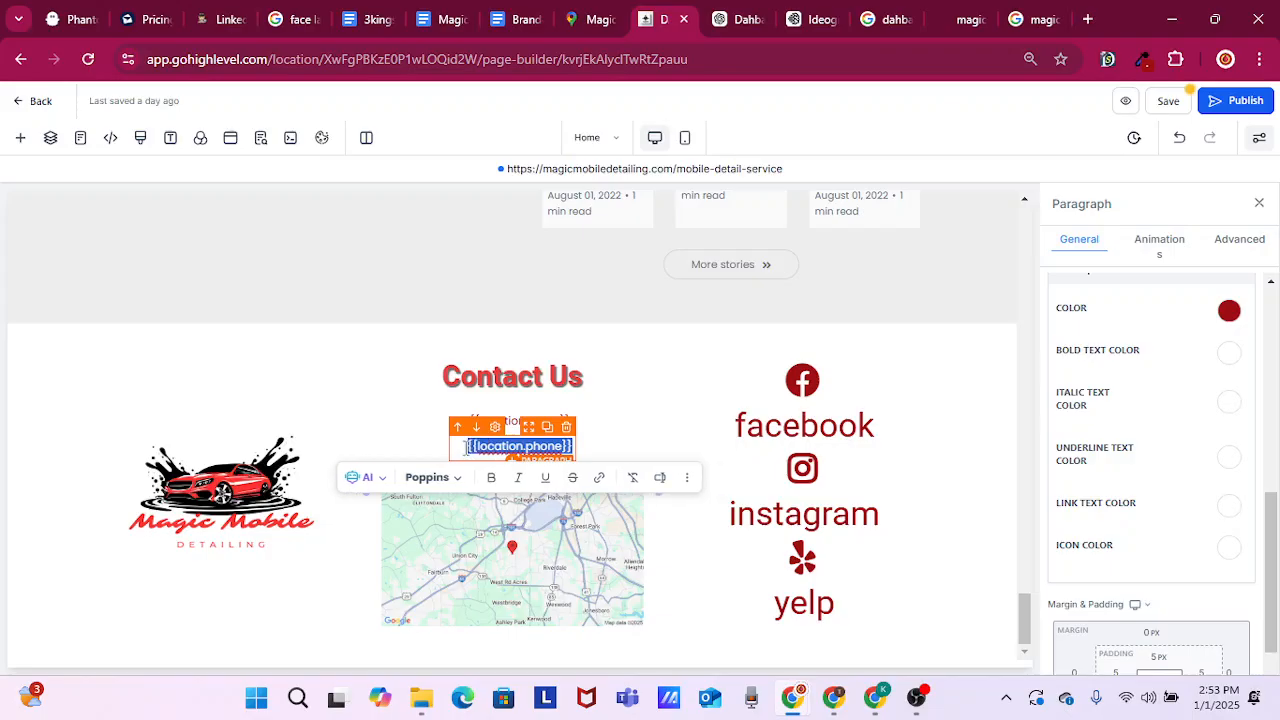
{"action": "left_click", "coordinate": [600, 480]}
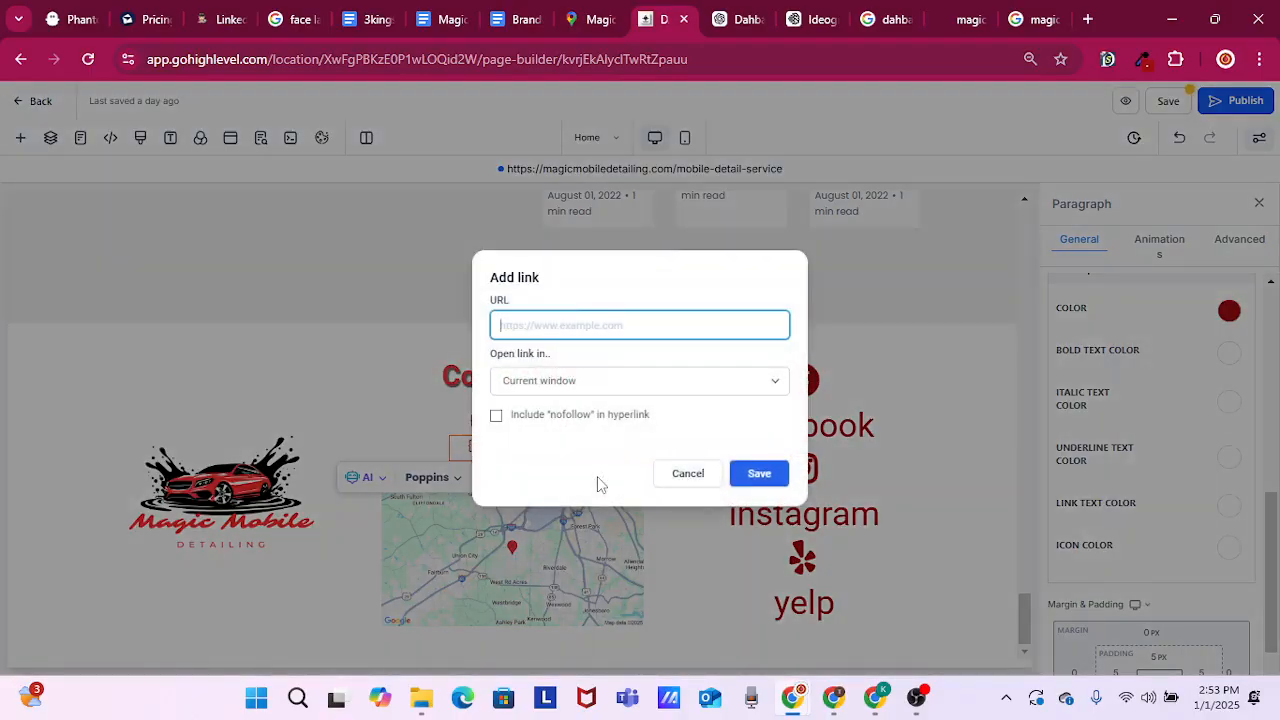
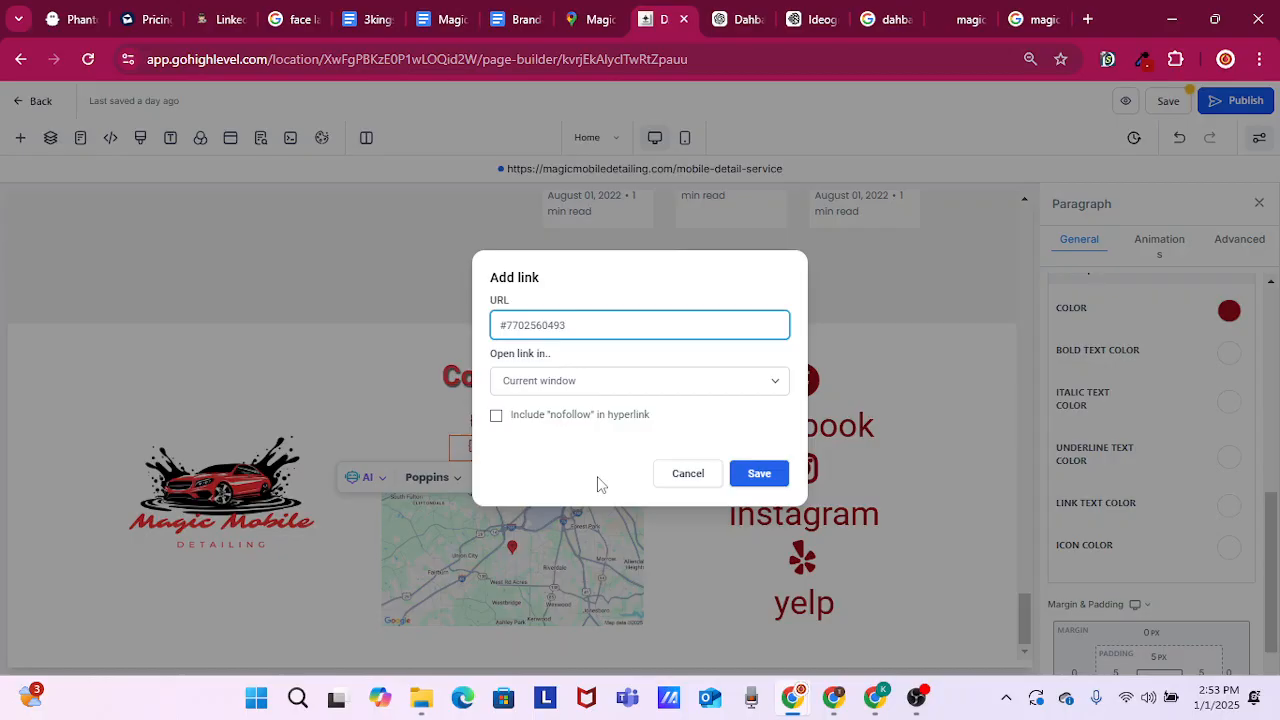
{"action": "left_click", "coordinate": [759, 473]}
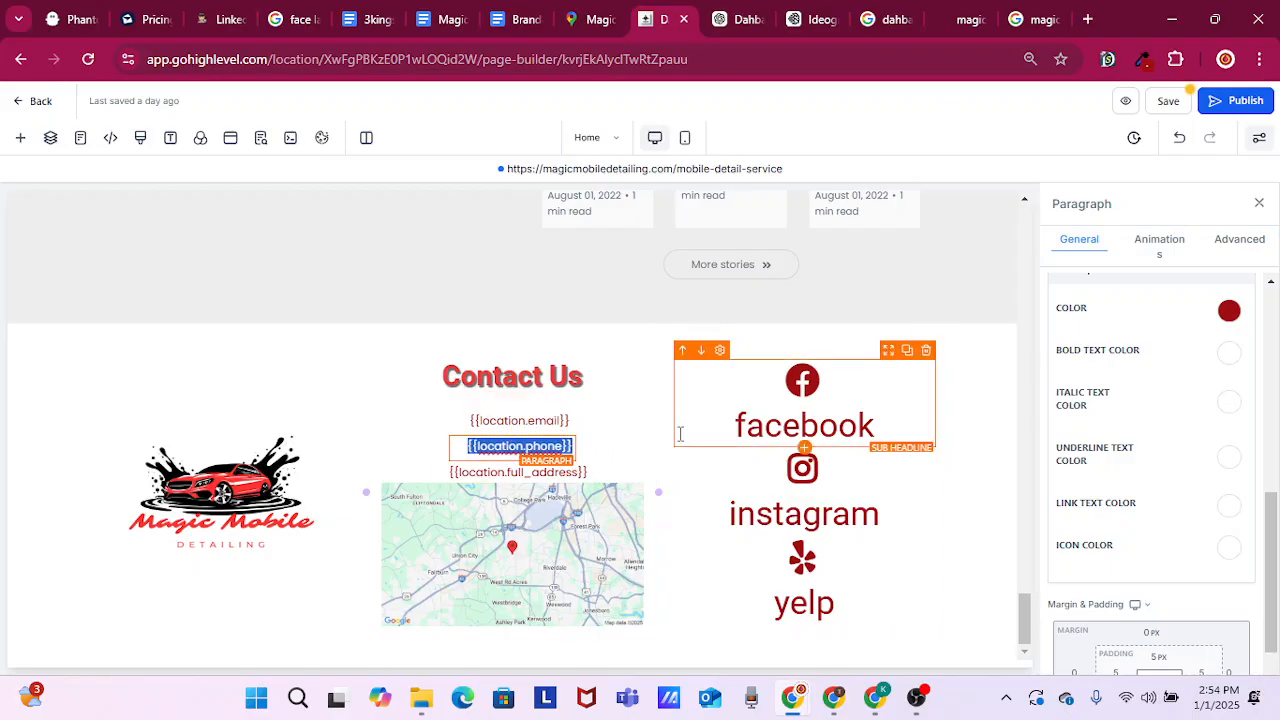
Examine the general and advanced settings of the {{location.email}} paragraph under Contact Us
{"action": "left_click", "coordinate": [572, 421]}
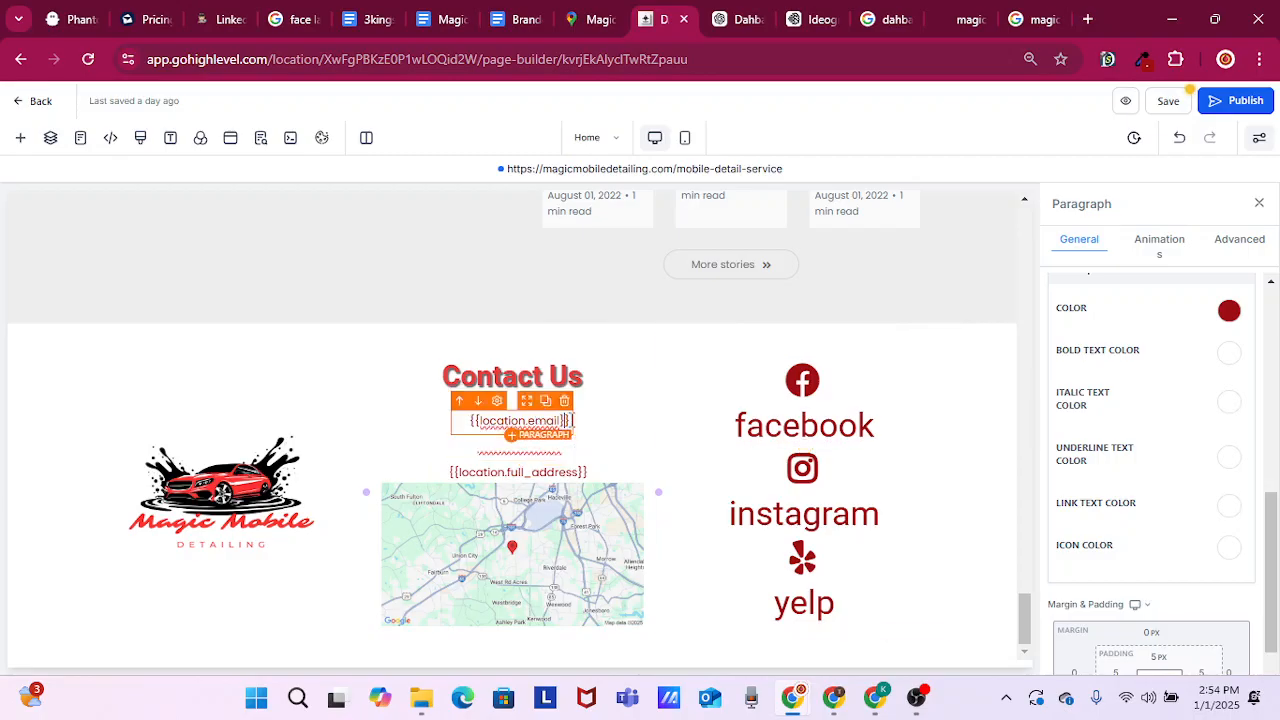
{"action": "mouse_move", "coordinate": [547, 421]}
{"action": "left_mouse_down"}
{"action": "mouse_move", "coordinate": [508, 421]}
{"action": "mouse_move", "coordinate": [572, 421]}
{"action": "left_mouse_up"}
{"action": "left_click", "coordinate": [519, 421]}
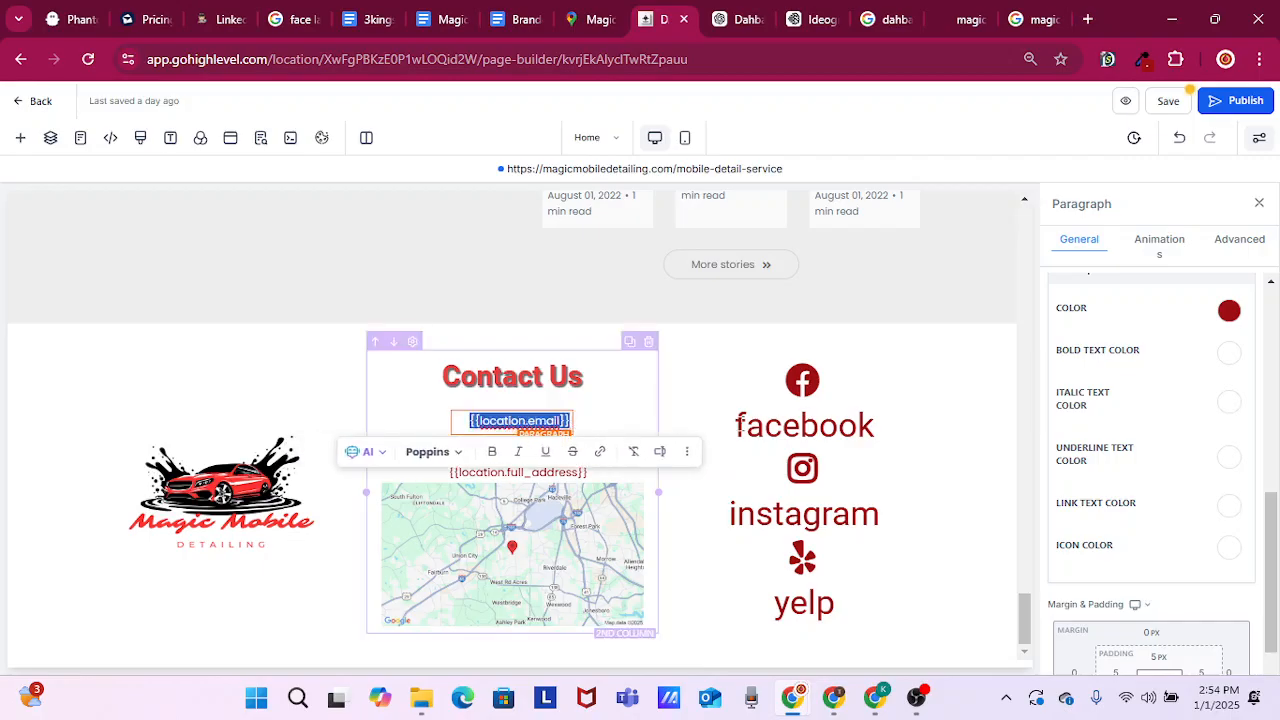
{"action": "scroll", "coordinate": [1123, 443], "scroll_direction": "down", "scroll_amount": 2}
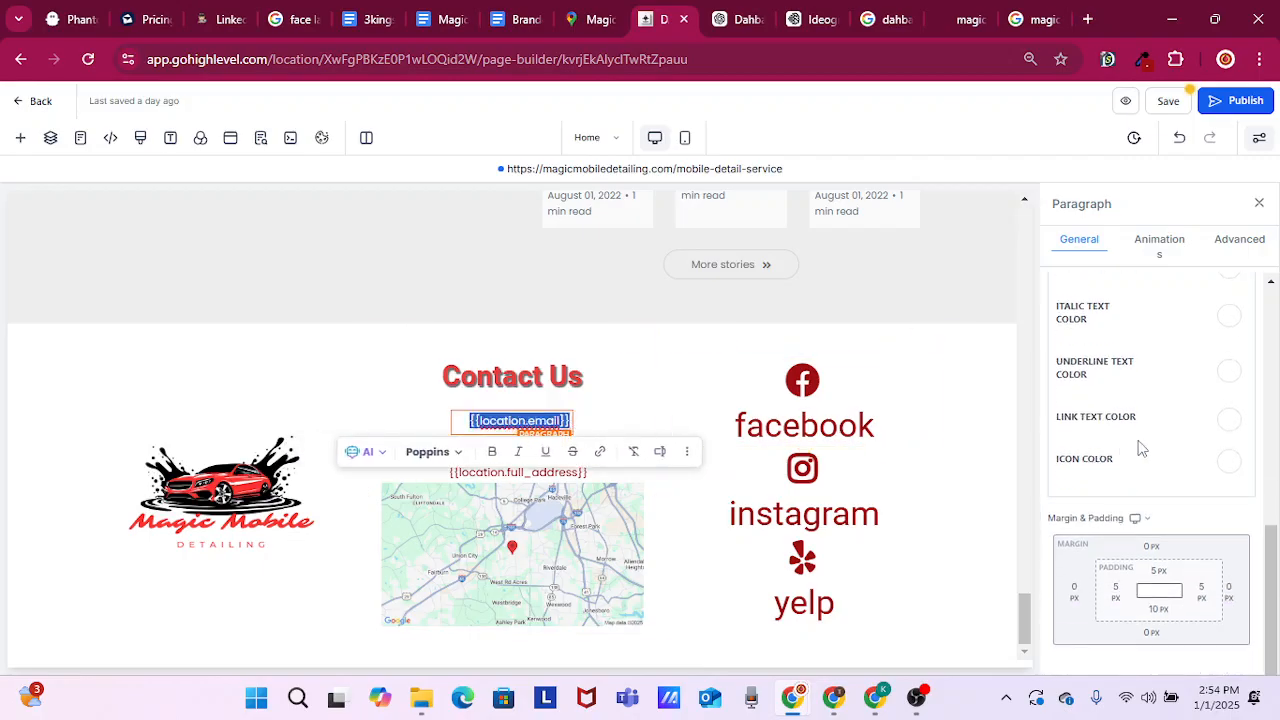
{"action": "scroll", "coordinate": [1140, 448], "scroll_direction": "up", "scroll_amount": 1}
{"action": "scroll", "coordinate": [1140, 448], "scroll_direction": "down", "scroll_amount": 1}
{"action": "left_click", "coordinate": [1232, 249]}
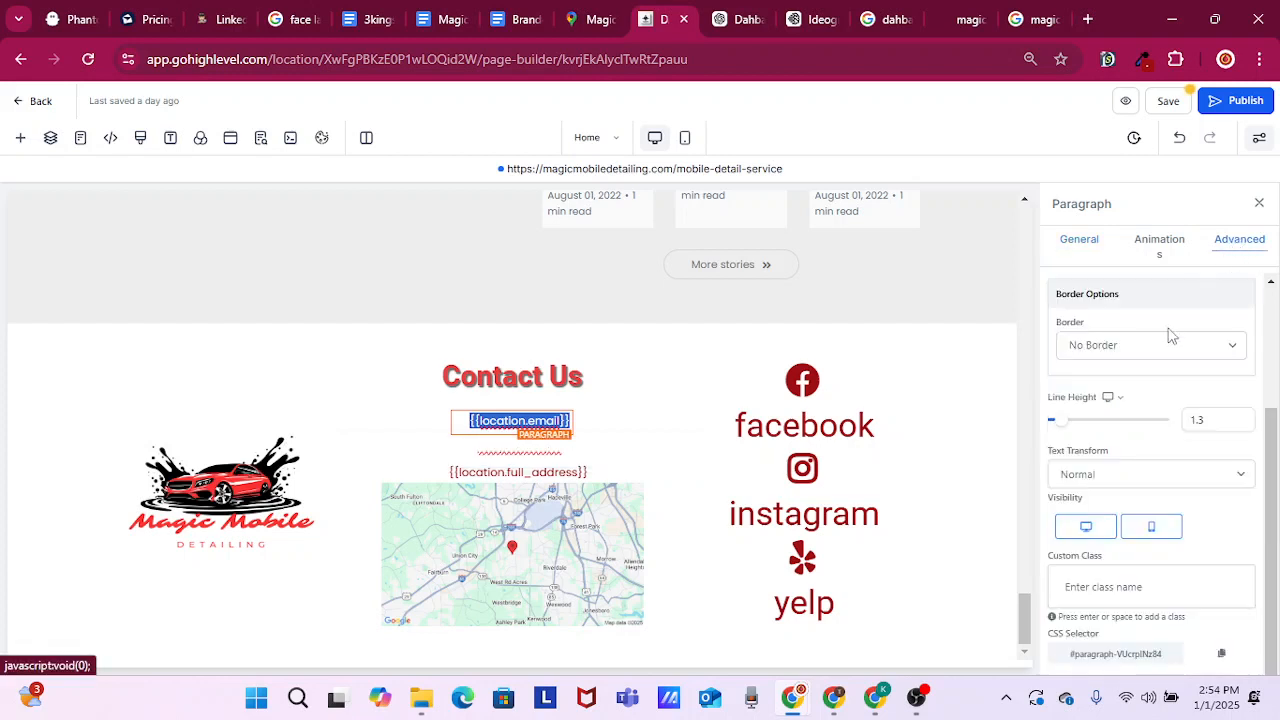
{"action": "scroll", "coordinate": [1150, 390], "scroll_direction": "up", "scroll_amount": 3}
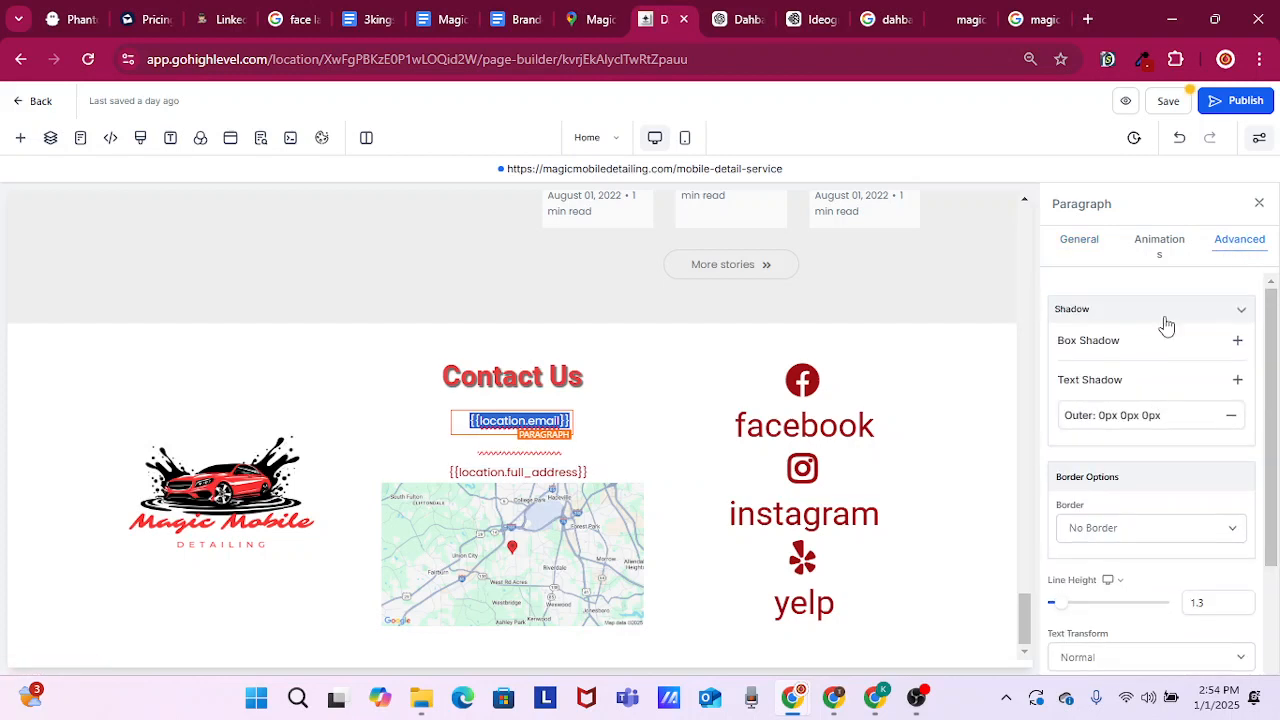
{"action": "left_click", "coordinate": [1157, 243]}
{"action": "left_click", "coordinate": [1088, 245]}
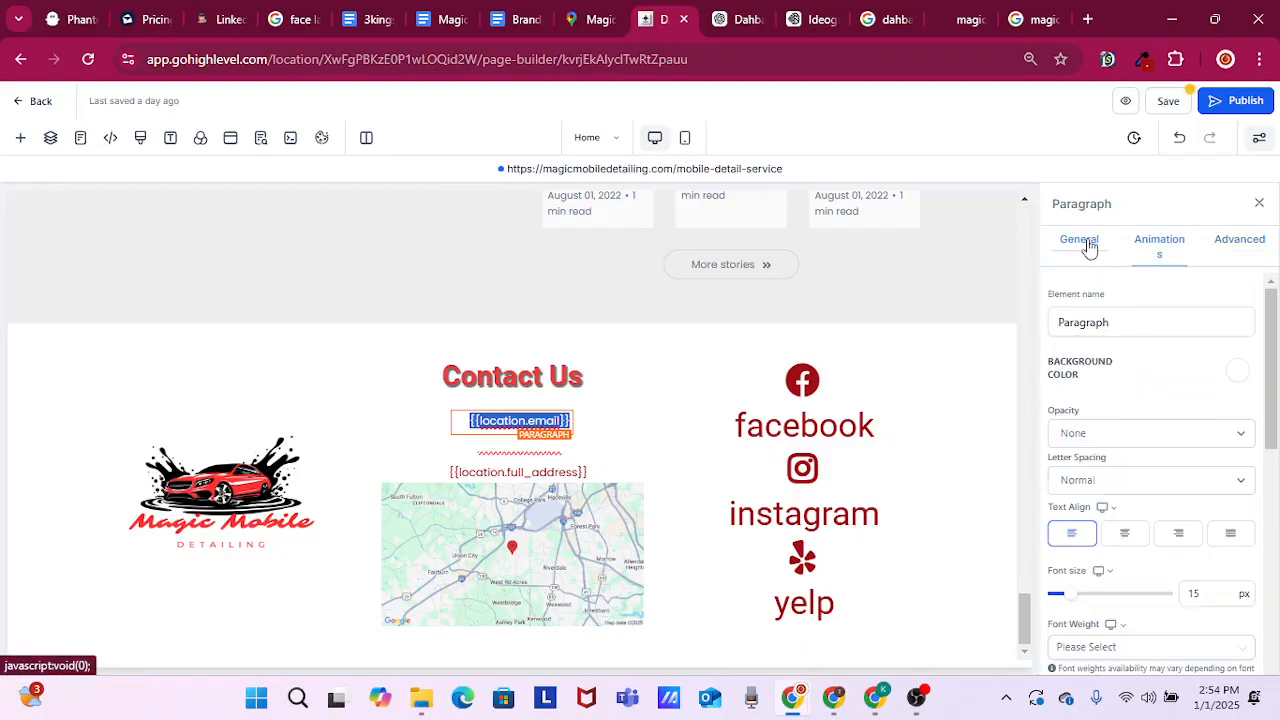
{"action": "scroll", "coordinate": [1147, 436], "scroll_direction": "down", "scroll_amount": 8}
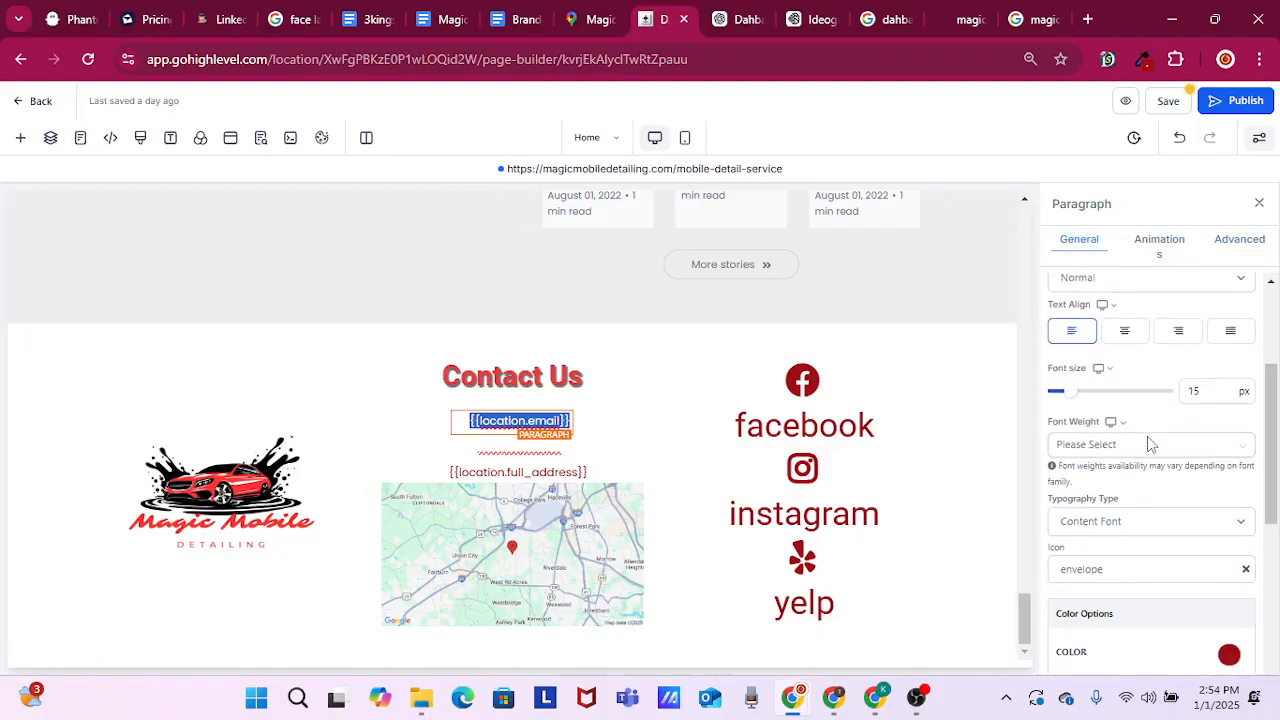
{"action": "scroll", "coordinate": [1147, 436], "scroll_direction": "down", "scroll_amount": 3}
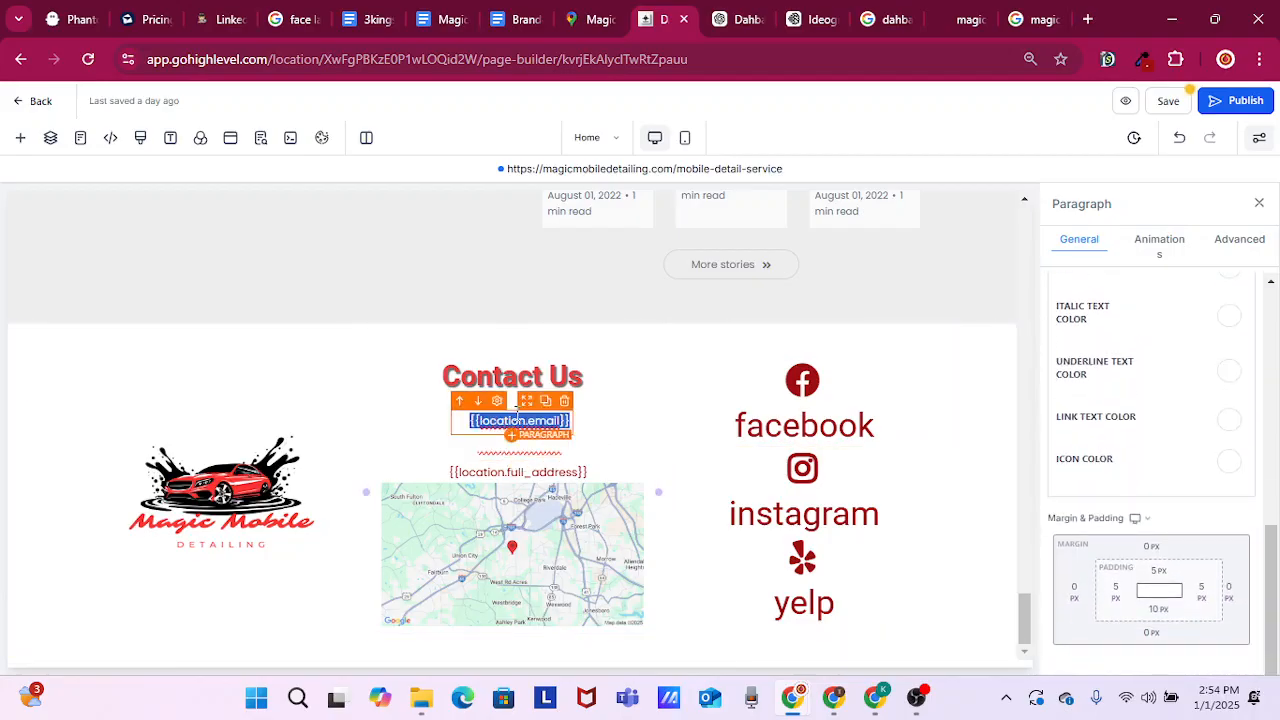
Link the {{location.email}} text to the business e-mail address prefixed with "@", opening in a new window without "nofollow"
{"action": "left_click", "coordinate": [518, 420]}
{"action": "left_click_drag", "start_coordinate": [571, 421], "coordinate": [465, 435]}
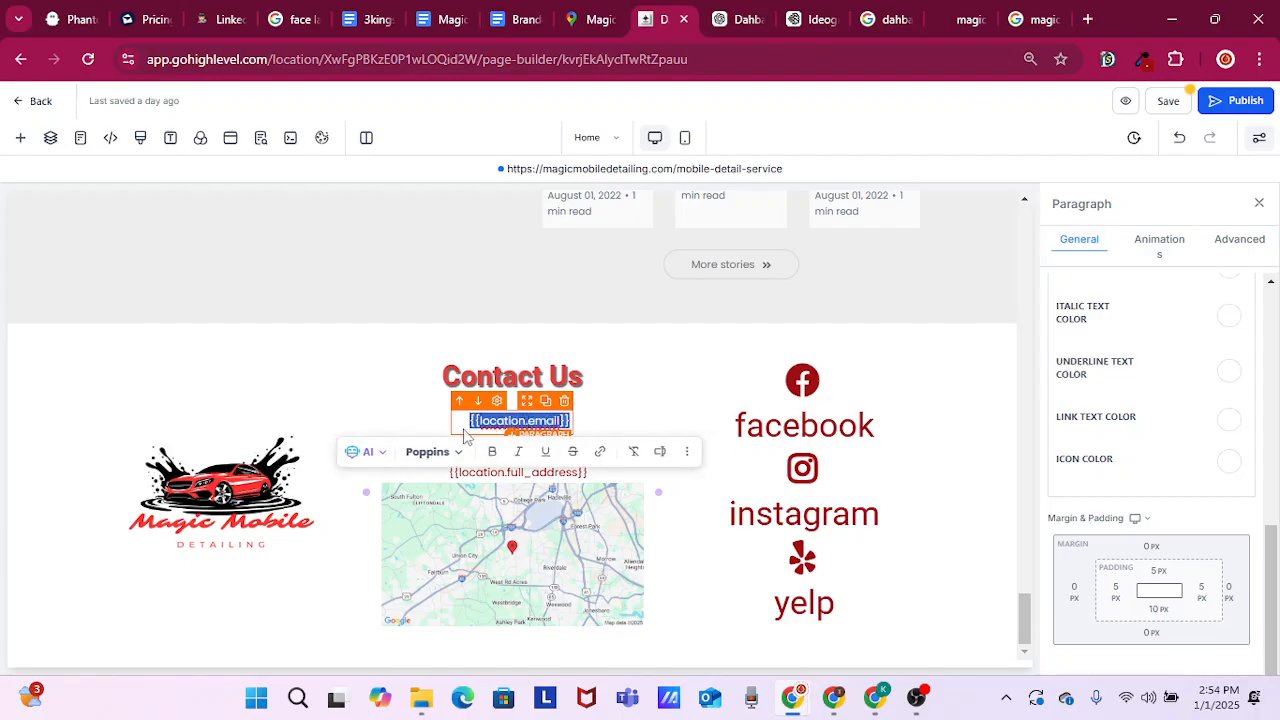
{"action": "left_click", "coordinate": [600, 451]}
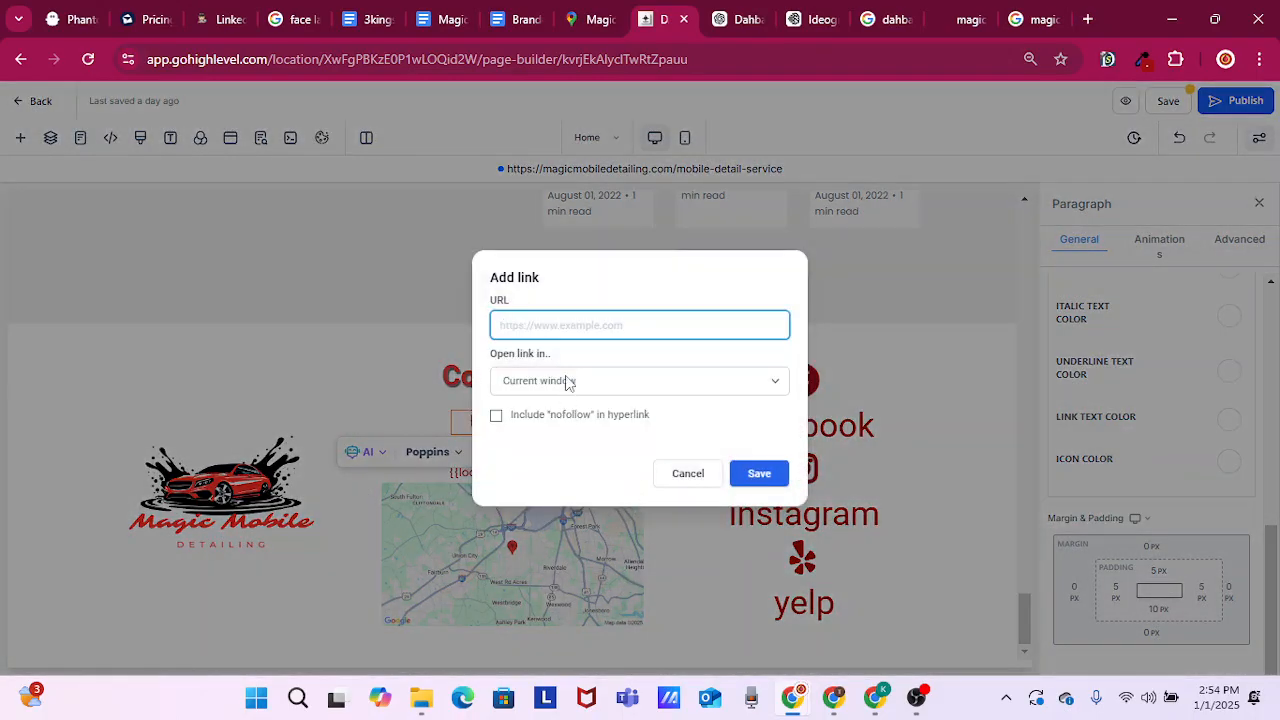
{"action": "type", "text": "@"}
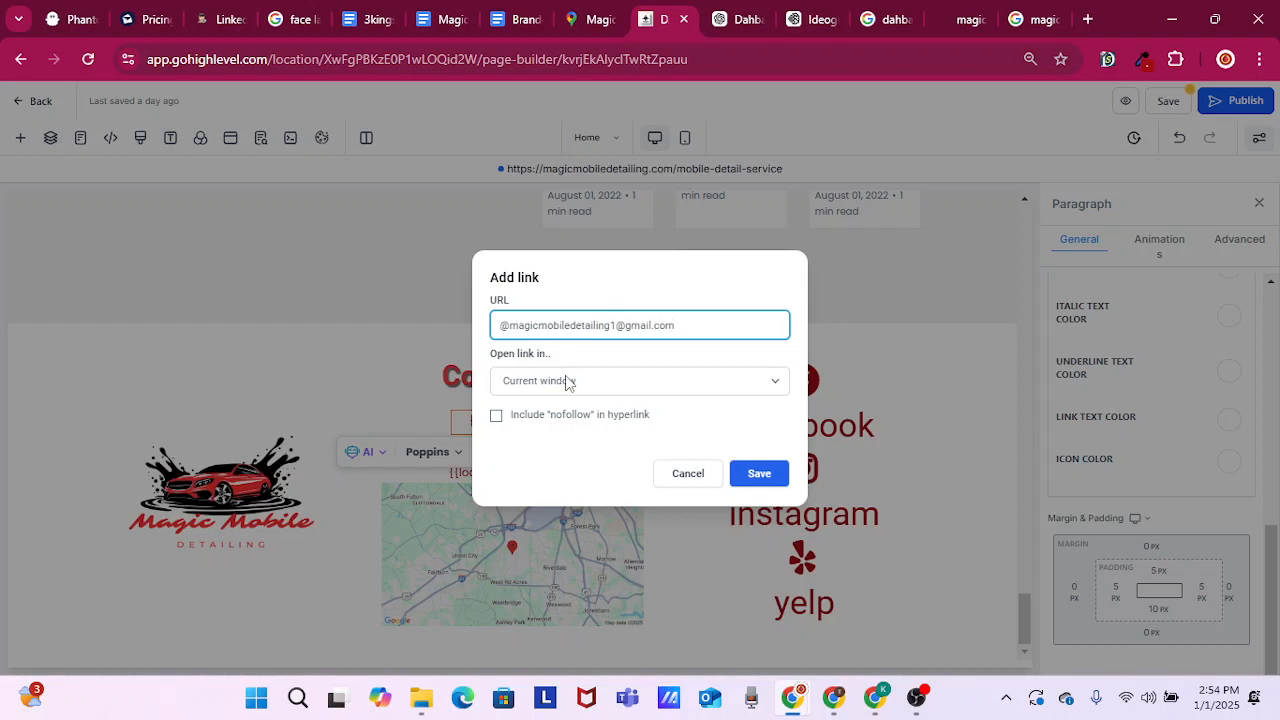
{"action": "left_click", "coordinate": [654, 391]}
{"action": "left_click", "coordinate": [561, 432]}
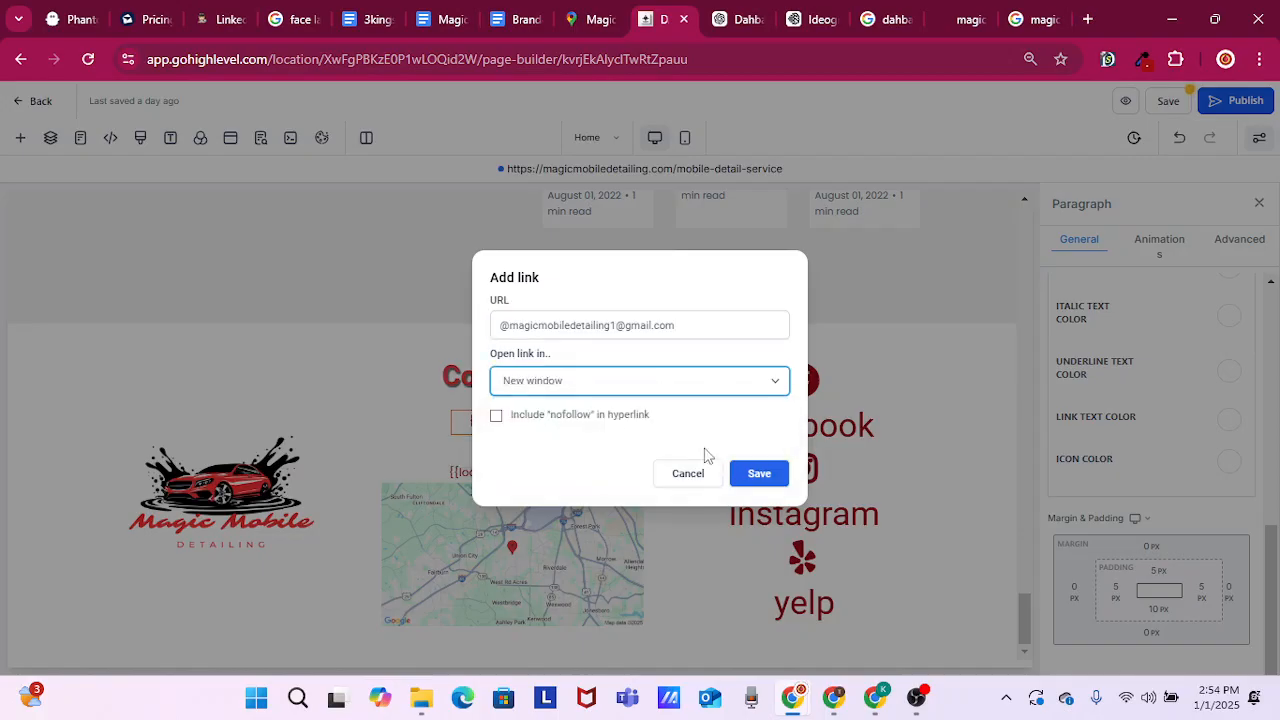
{"action": "left_click", "coordinate": [497, 416]}
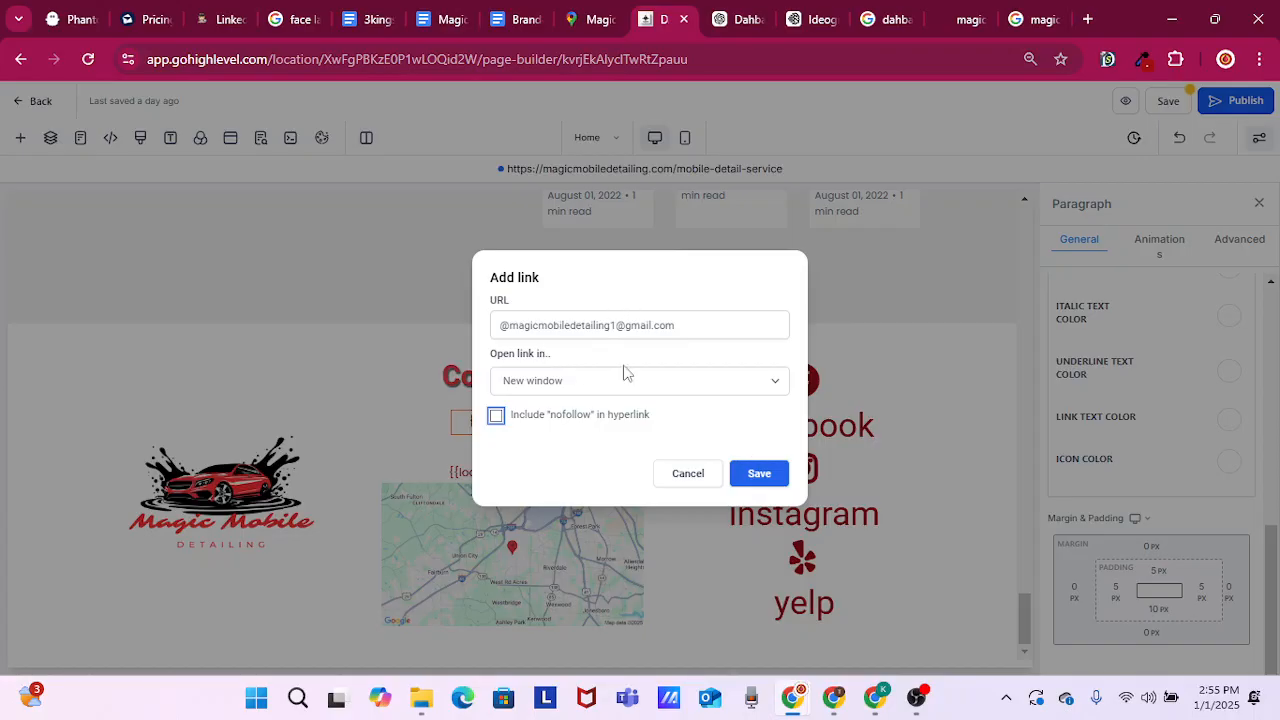
{"action": "left_click", "coordinate": [760, 474]}
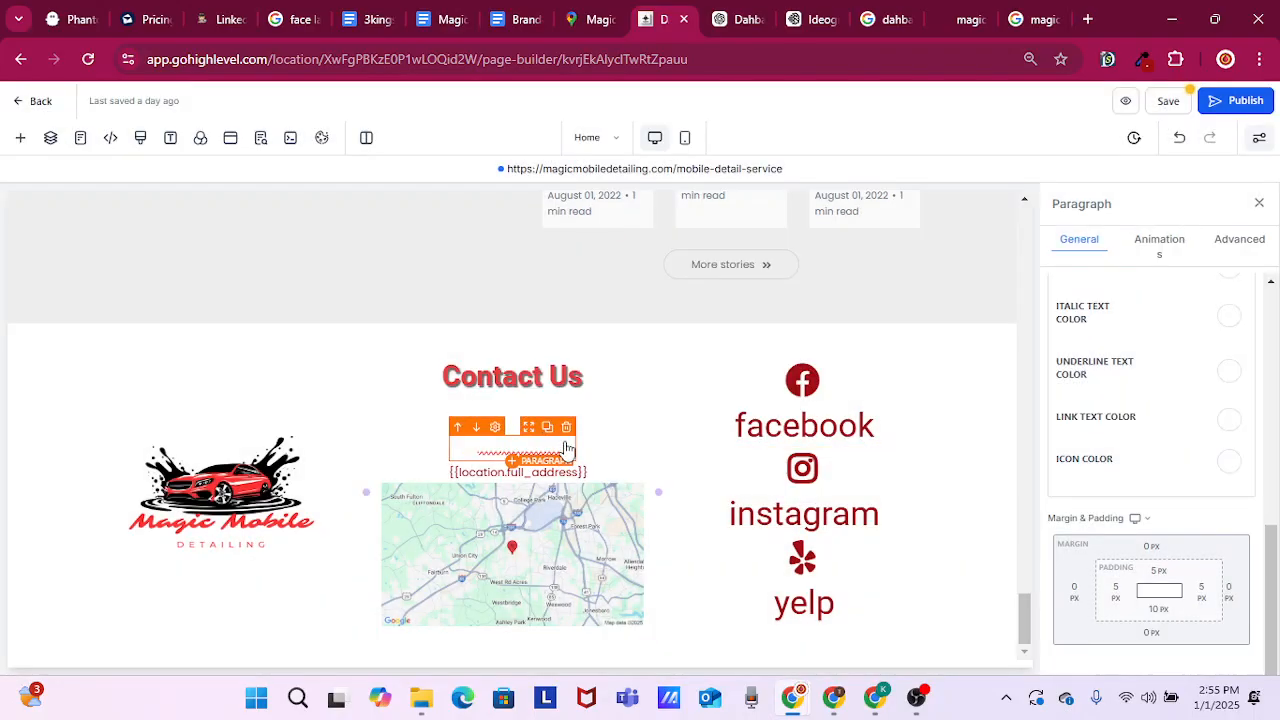
Set the link text color of the footer's {{location.phone}} and {{location.email}} paragraphs to dark red
{"action": "left_click", "coordinate": [1229, 420]}
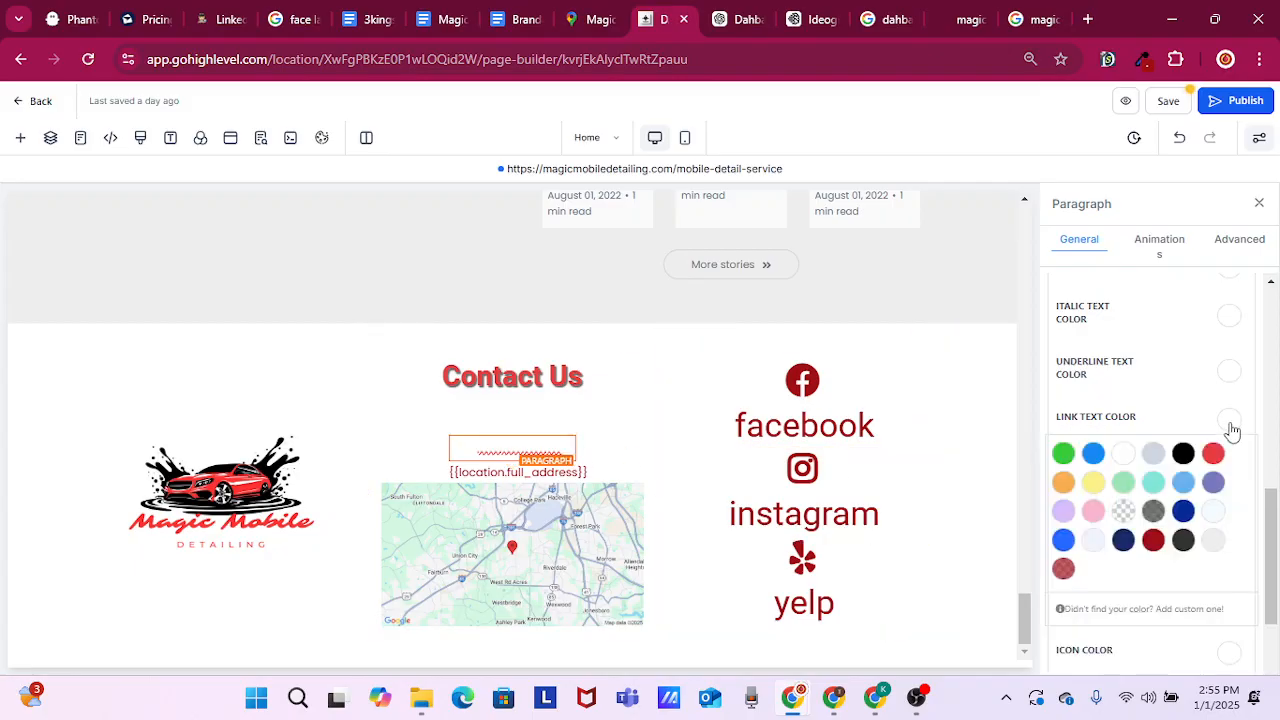
{"action": "left_click", "coordinate": [1153, 540]}
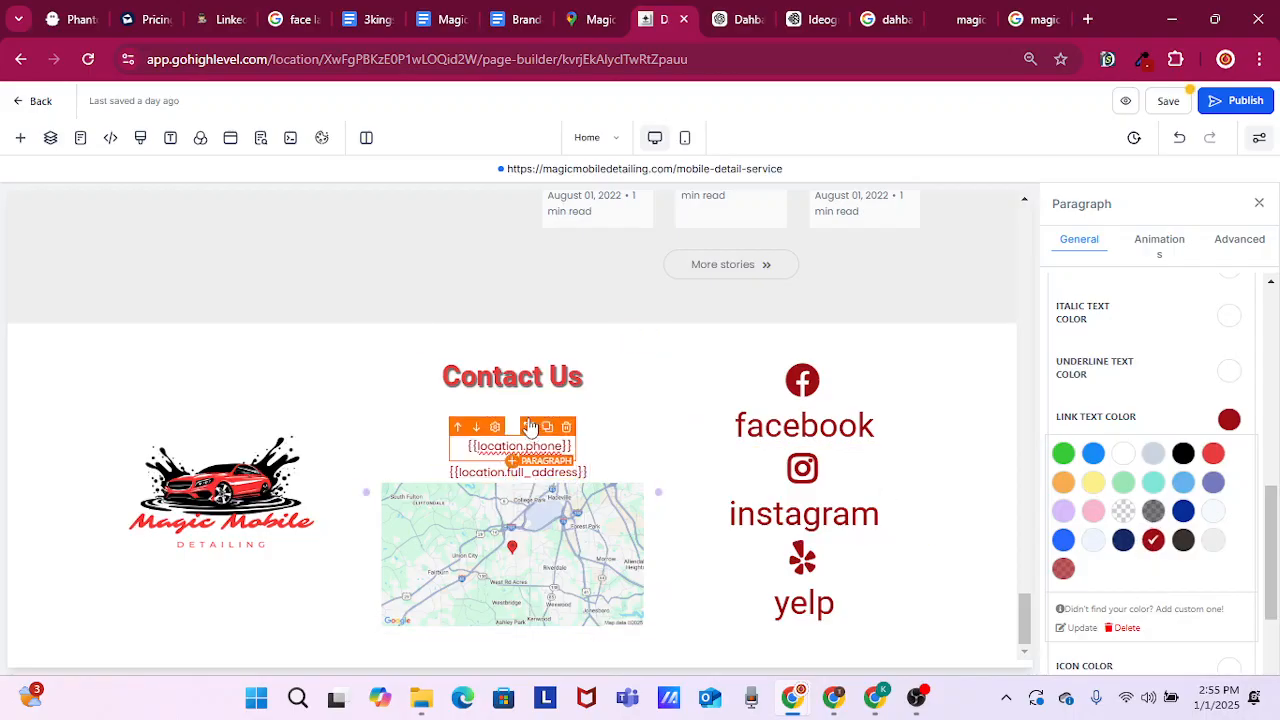
{"action": "left_click", "coordinate": [523, 416]}
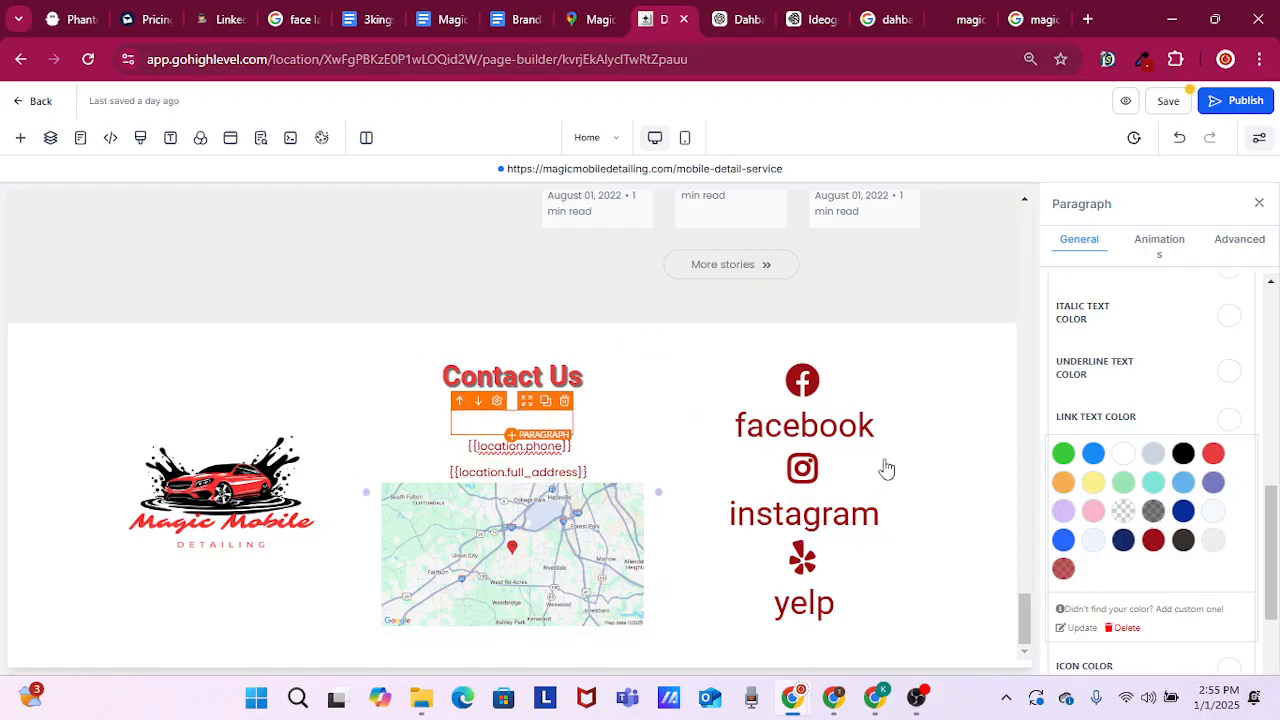
{"action": "left_click", "coordinate": [1155, 542]}
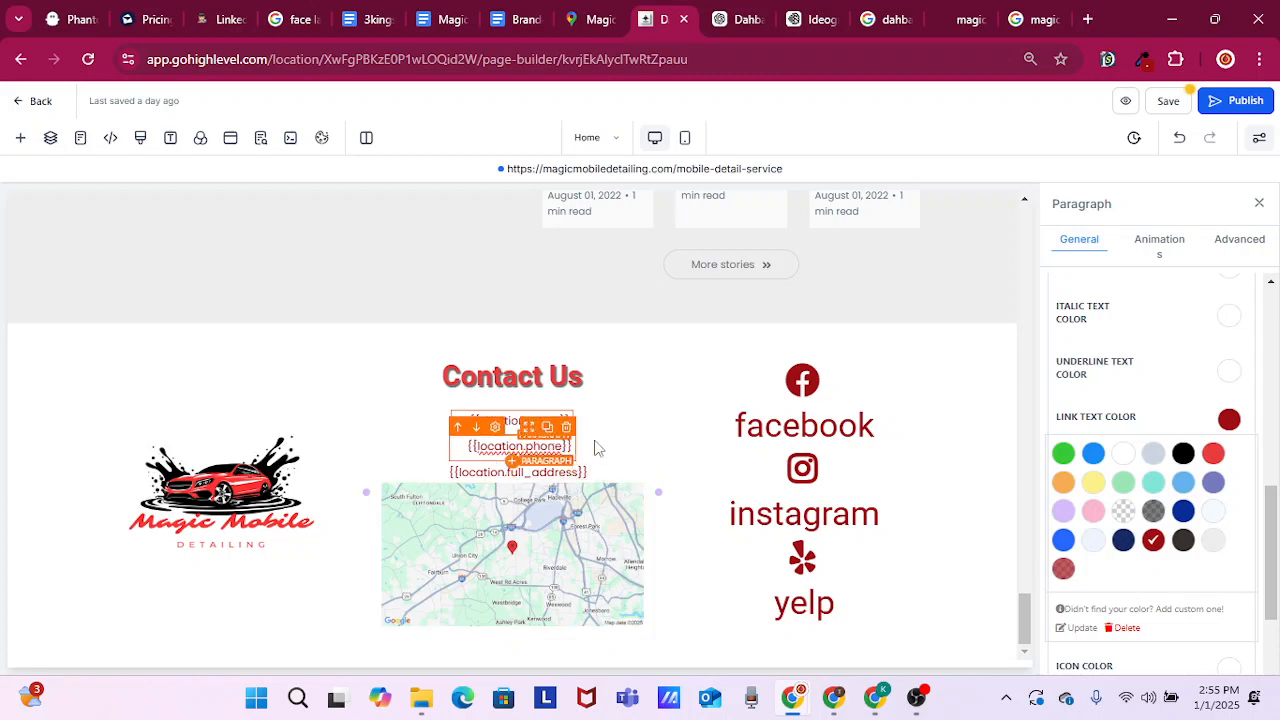
{"action": "left_click_drag", "start_coordinate": [1137, 418], "coordinate": [1052, 418]}
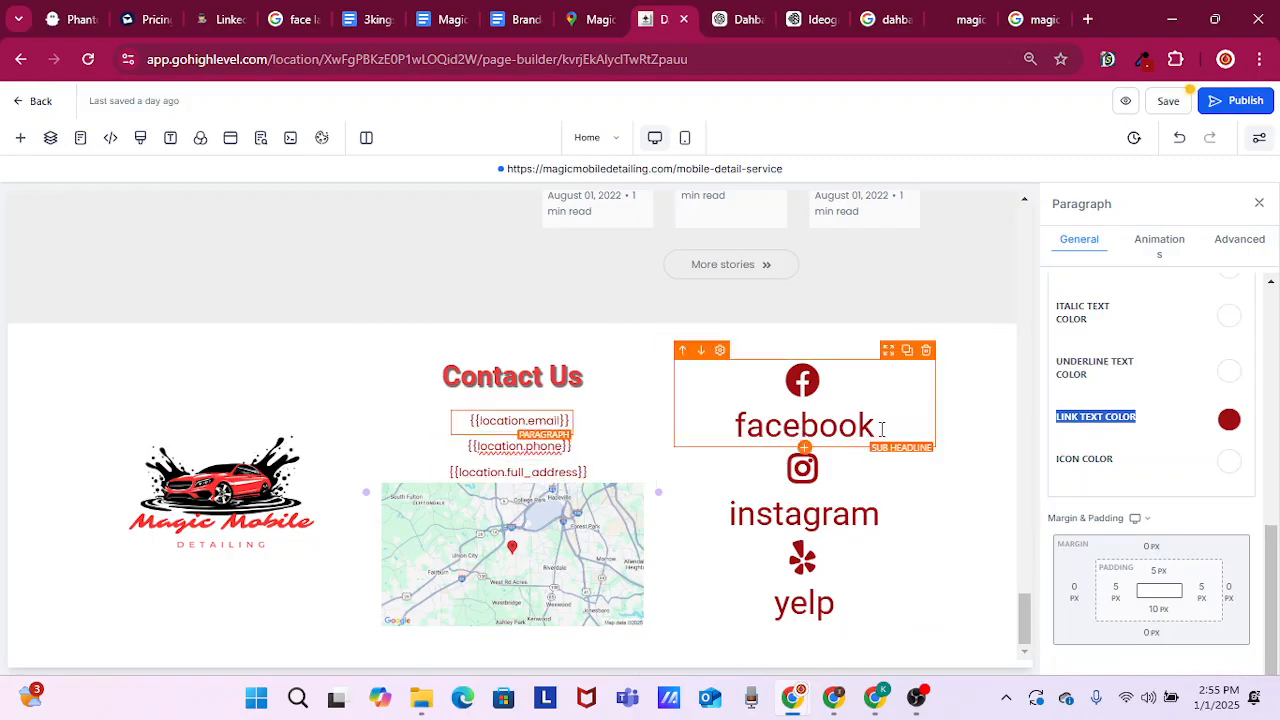
Examine the general and advanced settings of the footer's 3rd Column holding the social media links
{"action": "left_click_drag", "start_coordinate": [882, 429], "coordinate": [691, 429]}
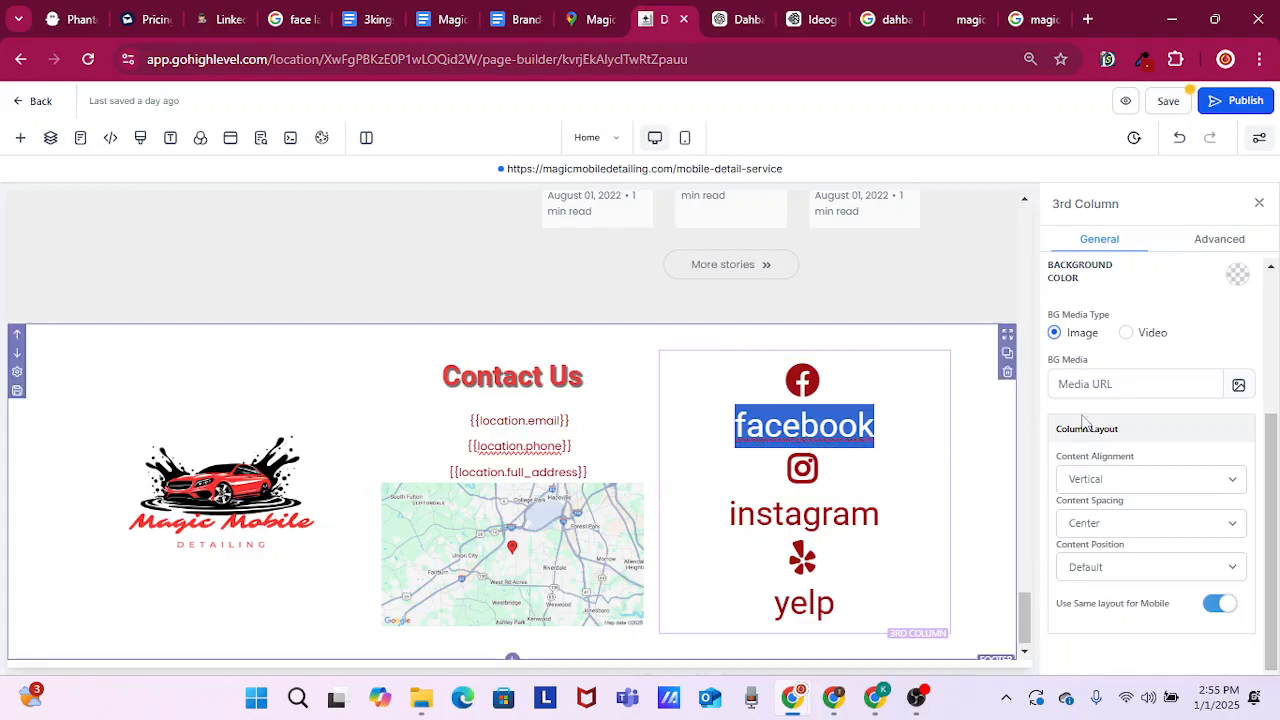
{"action": "scroll", "coordinate": [1182, 400], "scroll_direction": "up", "scroll_amount": 3}
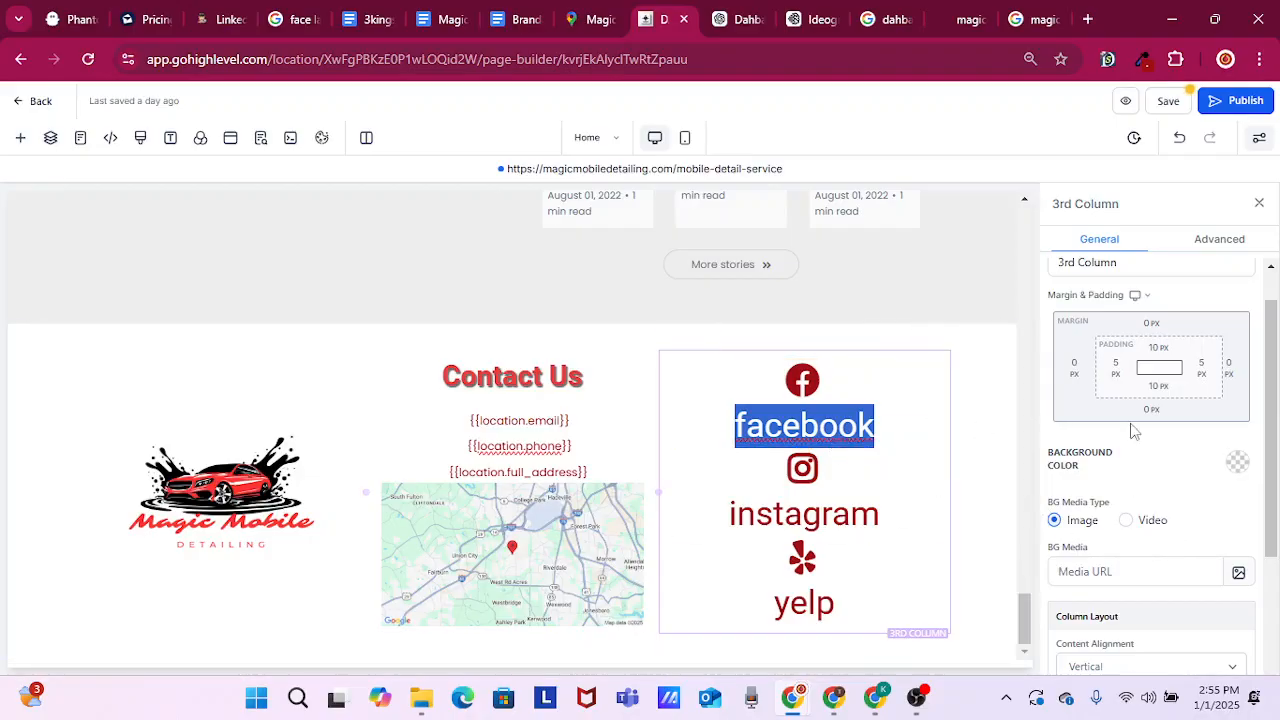
{"action": "left_click", "coordinate": [1205, 240]}
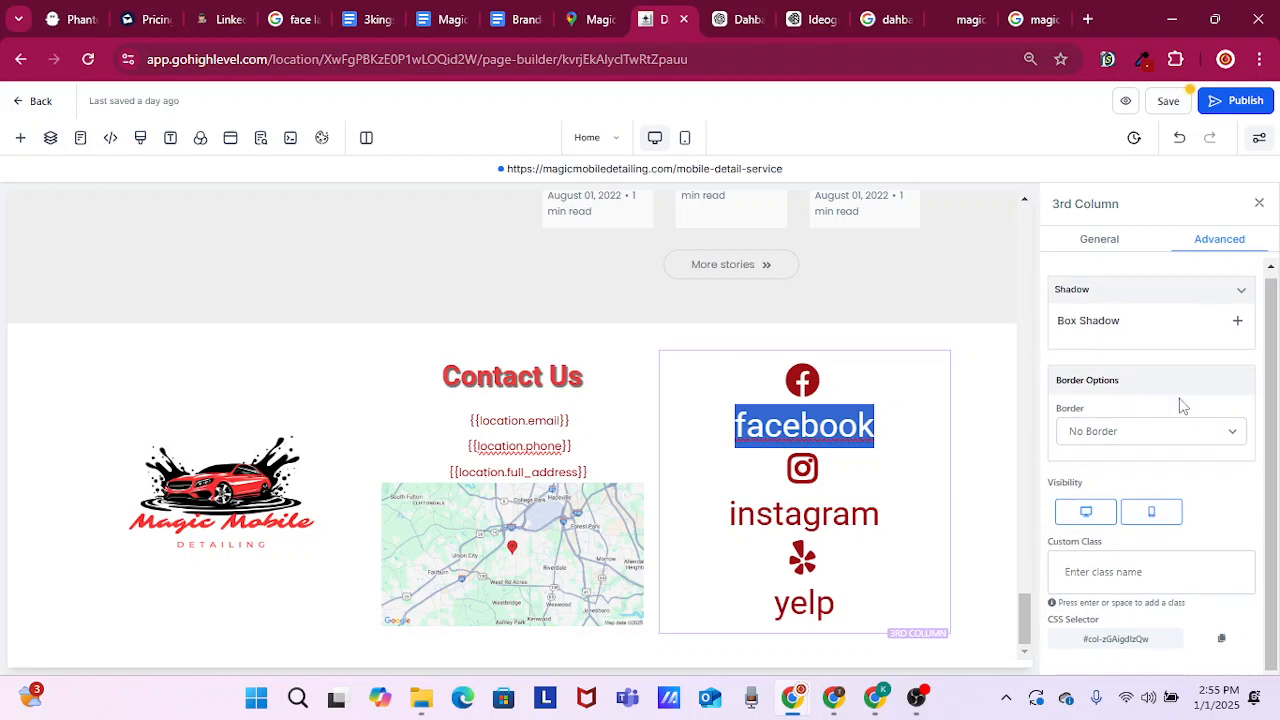
{"action": "left_click", "coordinate": [1104, 248]}
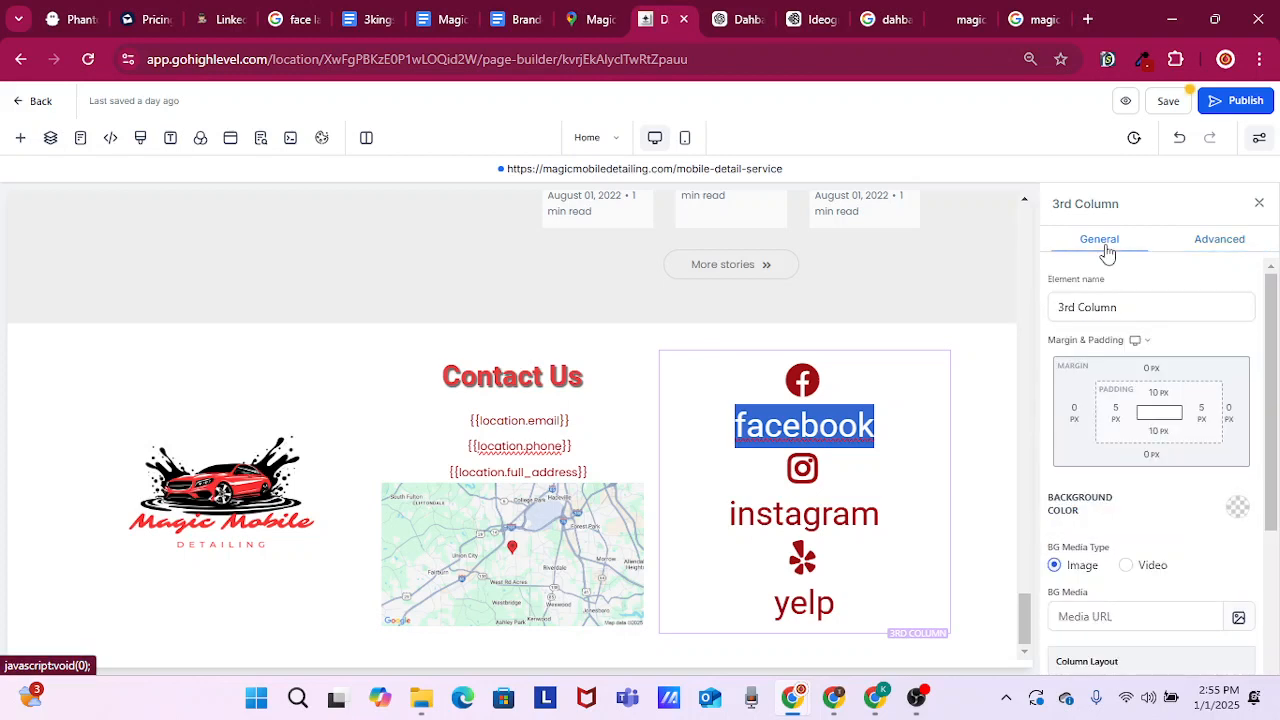
{"action": "scroll", "coordinate": [1188, 490], "scroll_direction": "down", "scroll_amount": 5}
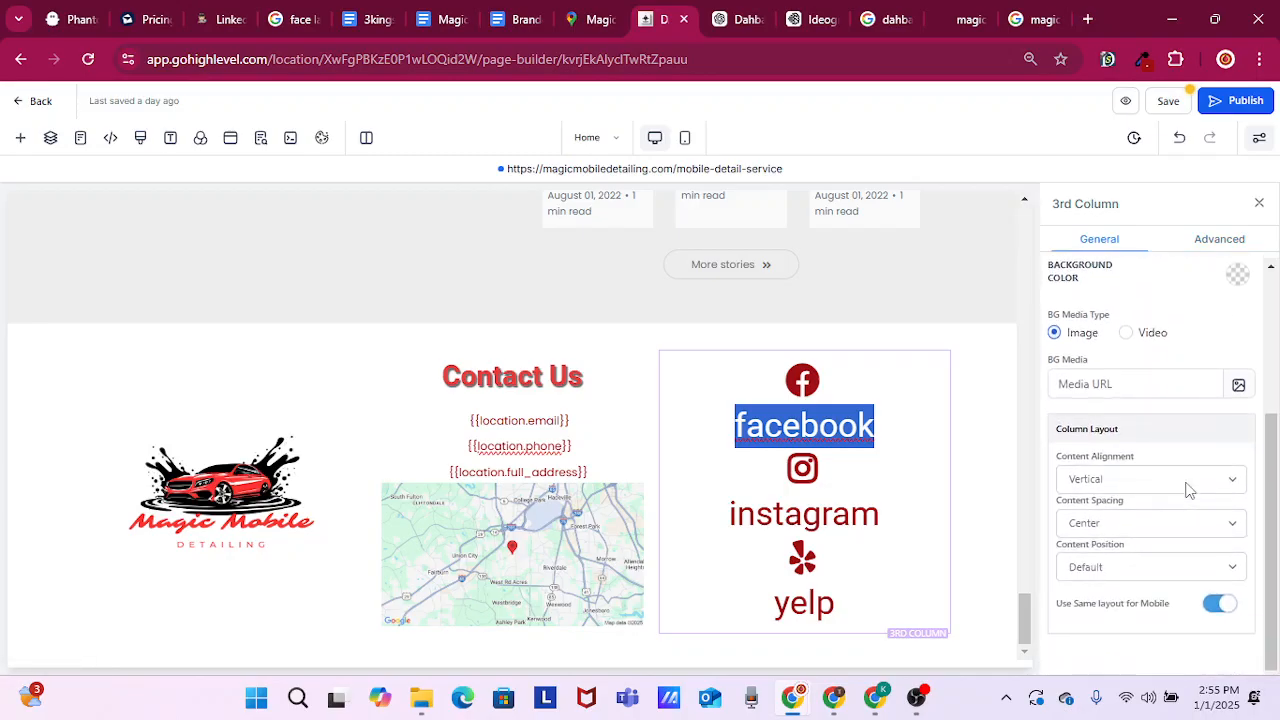
{"action": "scroll", "coordinate": [1176, 480], "scroll_direction": "up", "scroll_amount": 4}
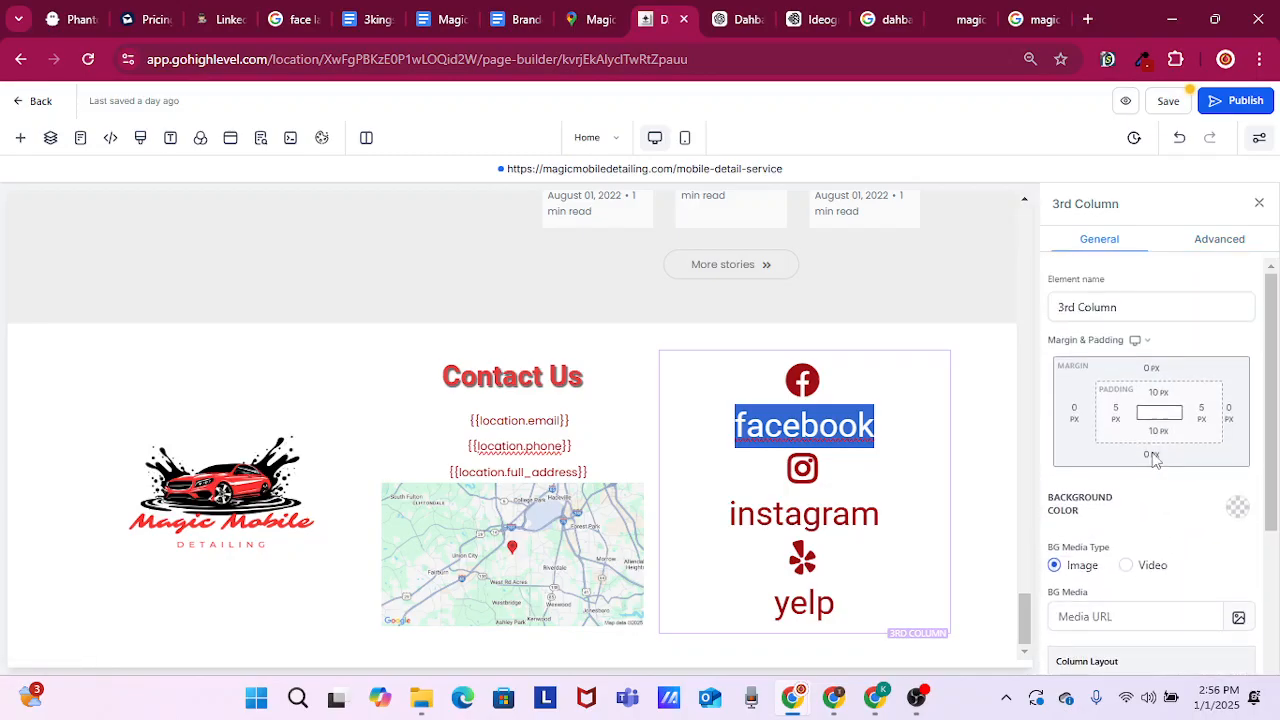
Compare the settings available for the facebook sub headline with the shadow options of the surrounding 3rd Column
{"action": "left_click", "coordinate": [818, 428]}
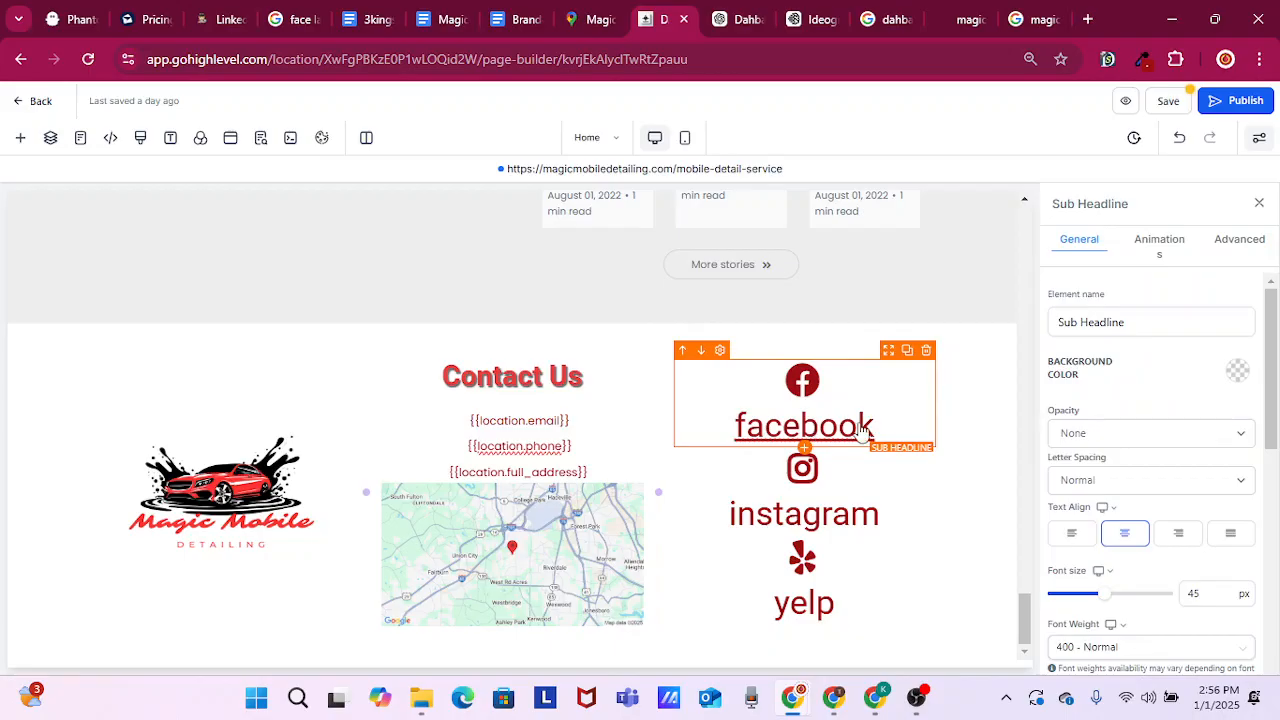
{"action": "scroll", "coordinate": [1165, 505], "scroll_direction": "down", "scroll_amount": 3}
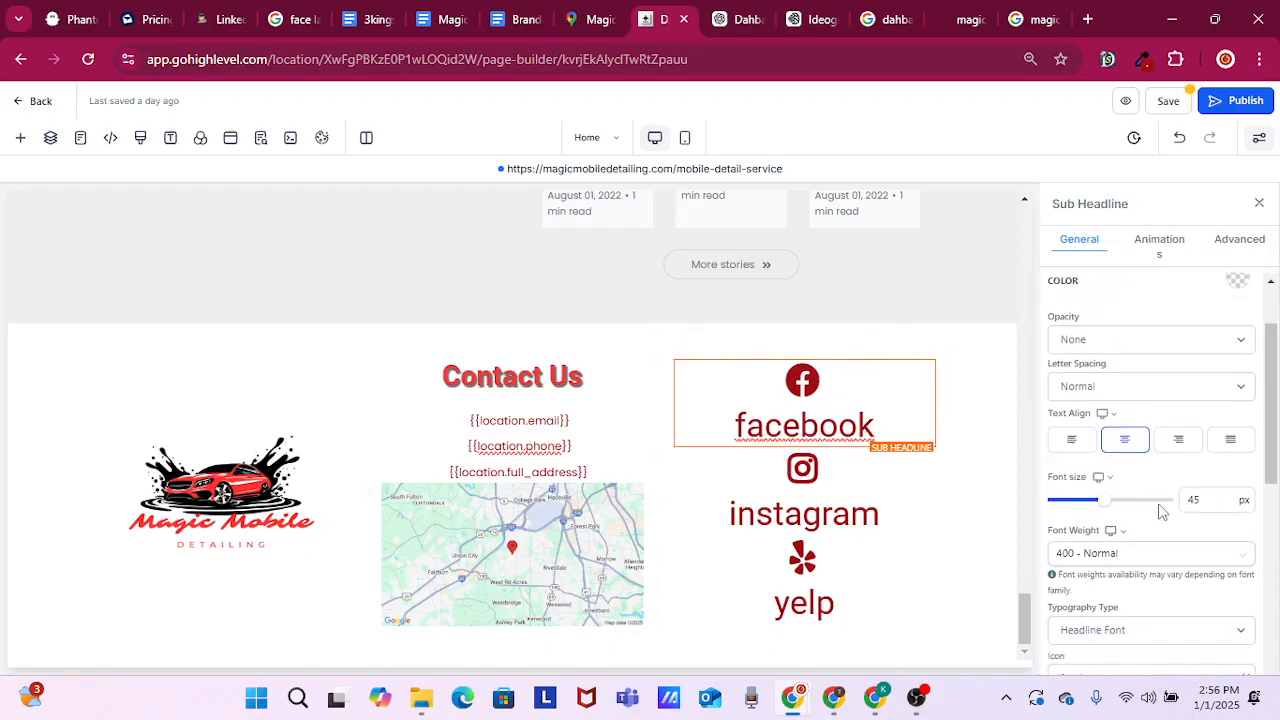
{"action": "scroll", "coordinate": [1158, 511], "scroll_direction": "down", "scroll_amount": 4}
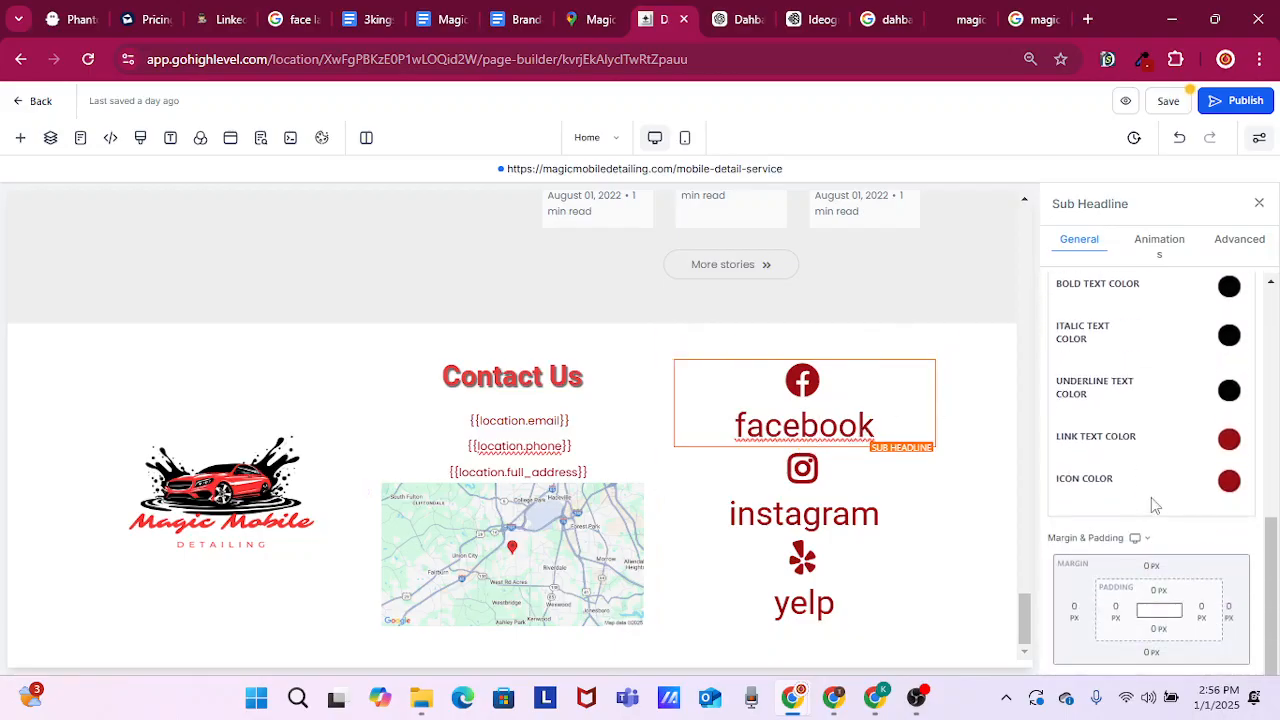
{"action": "scroll", "coordinate": [1151, 497], "scroll_direction": "up", "scroll_amount": 2}
{"action": "scroll", "coordinate": [1151, 497], "scroll_direction": "up", "scroll_amount": 5}
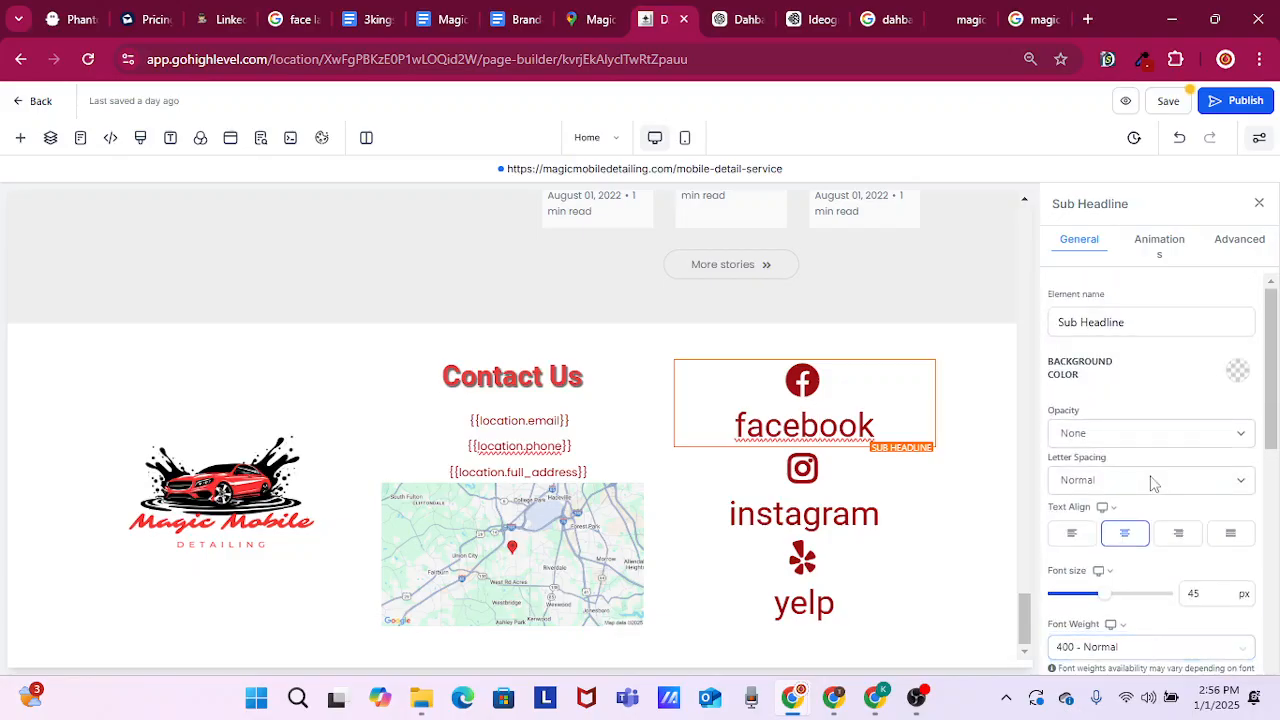
{"action": "left_click", "coordinate": [1242, 243]}
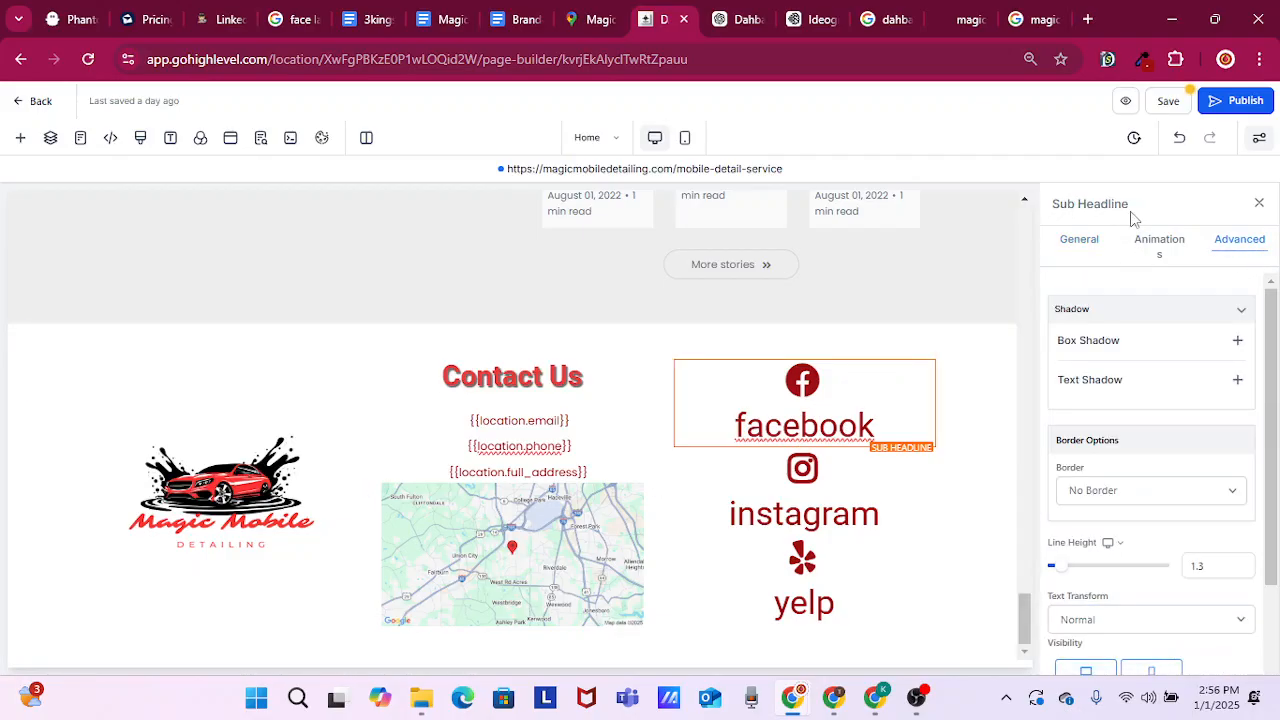
{"action": "left_click_drag", "start_coordinate": [1133, 218], "coordinate": [1053, 205]}
{"action": "left_click", "coordinate": [896, 368]}
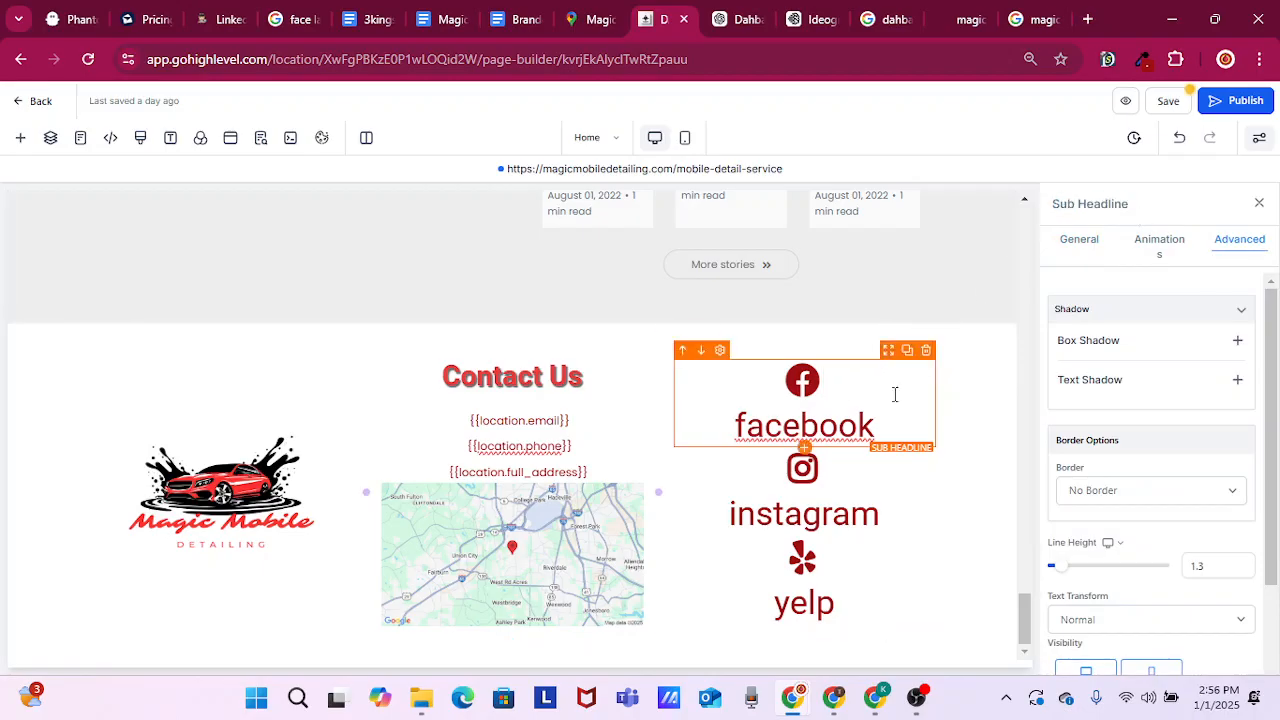
{"action": "left_click", "coordinate": [939, 364]}
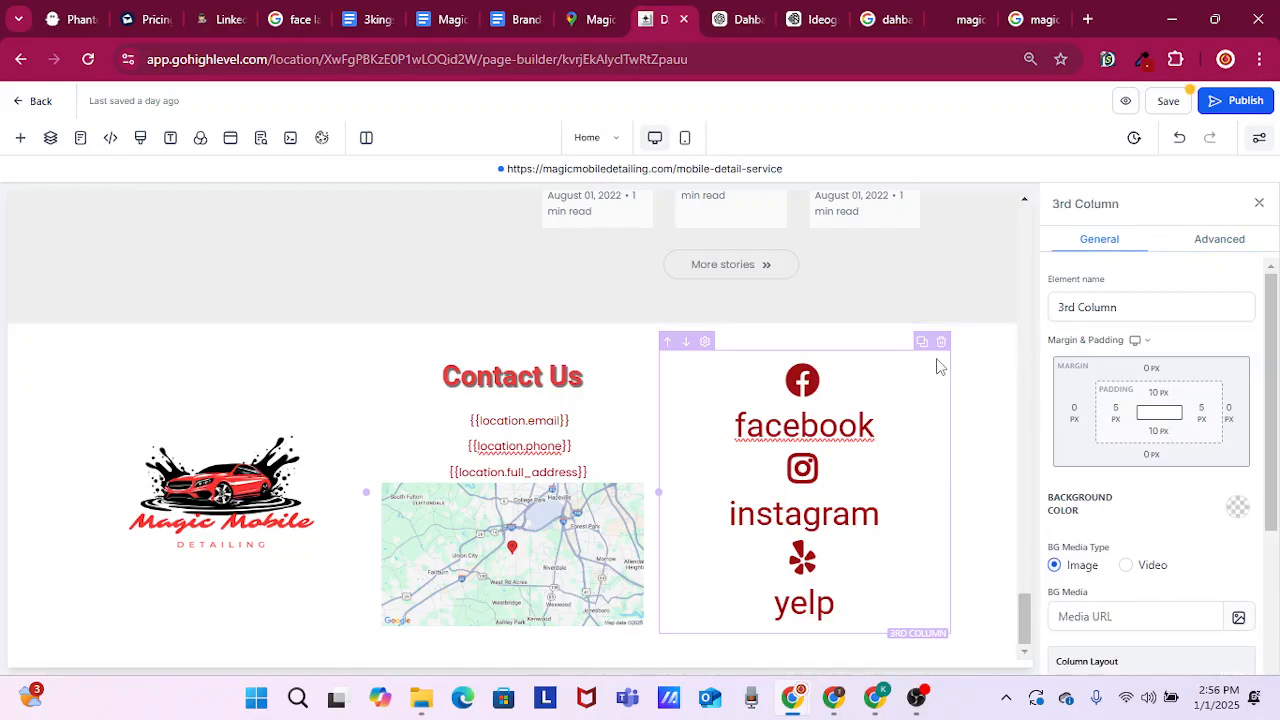
{"action": "left_click", "coordinate": [1213, 237]}
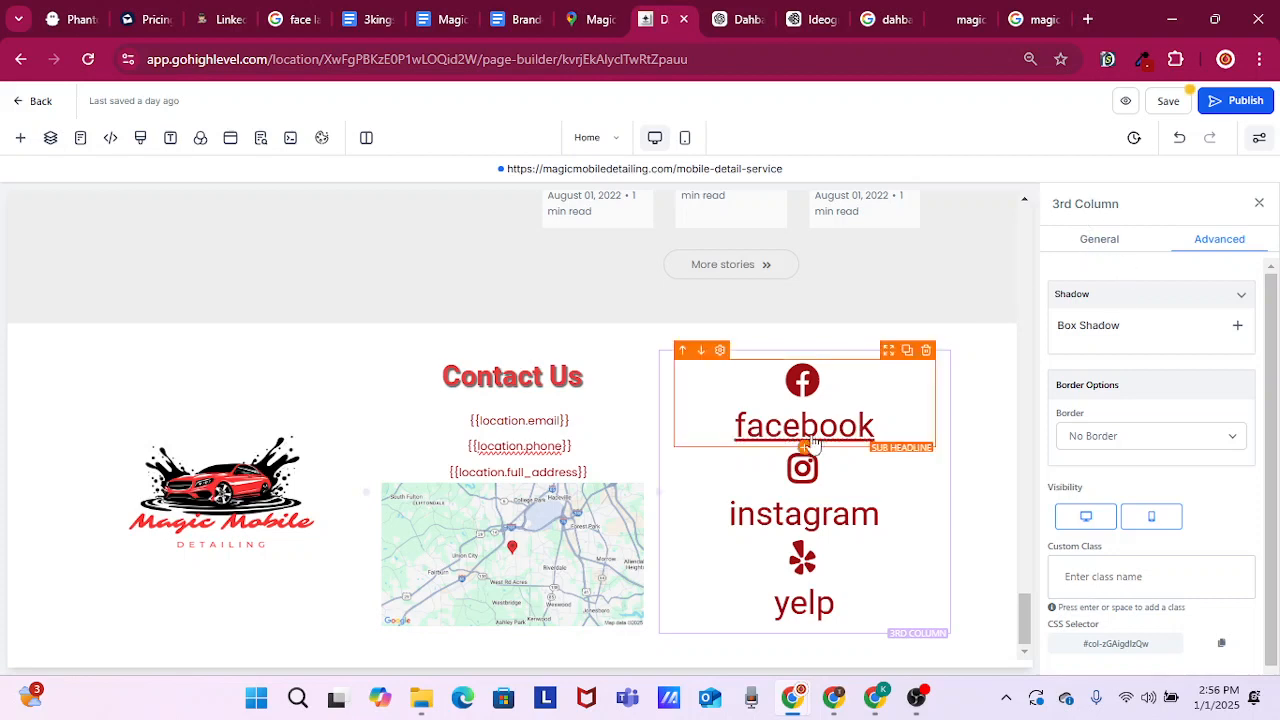
Add an outer text shadow of 2px 2px 2px to the facebook sub headline in the footer
{"action": "left_click", "coordinate": [802, 447]}
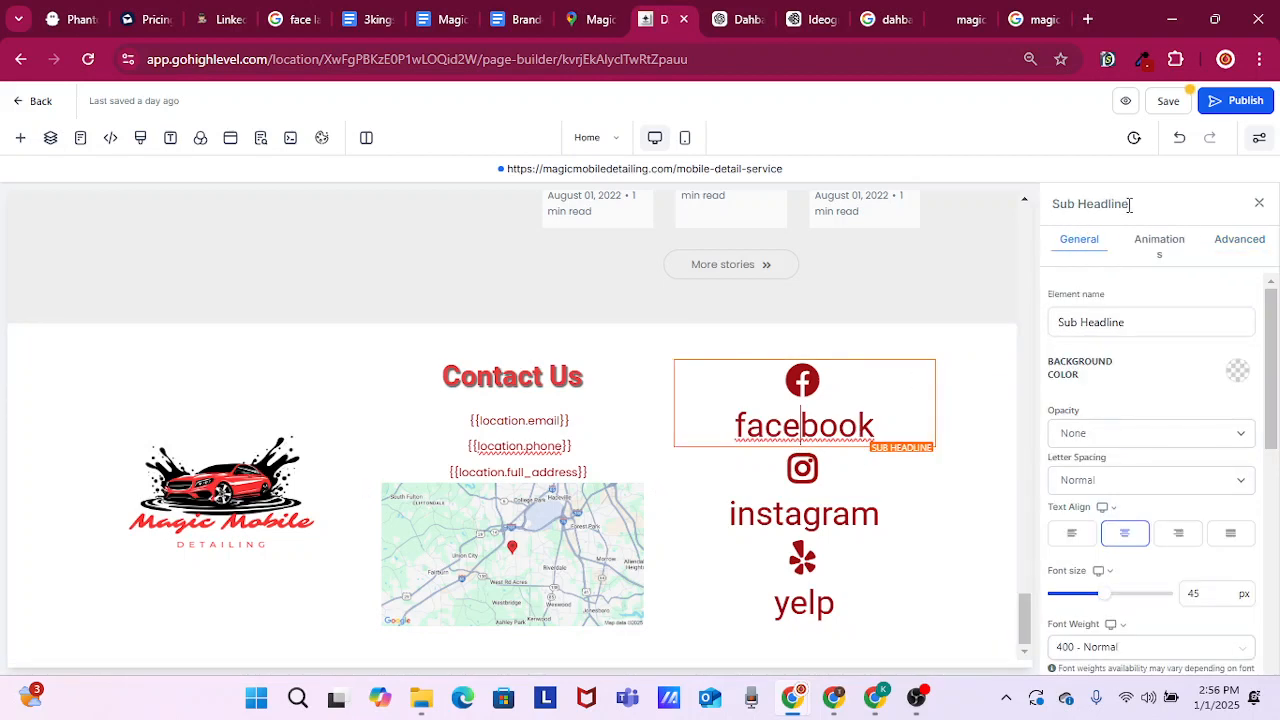
{"action": "left_click_drag", "start_coordinate": [1129, 204], "coordinate": [1052, 208]}
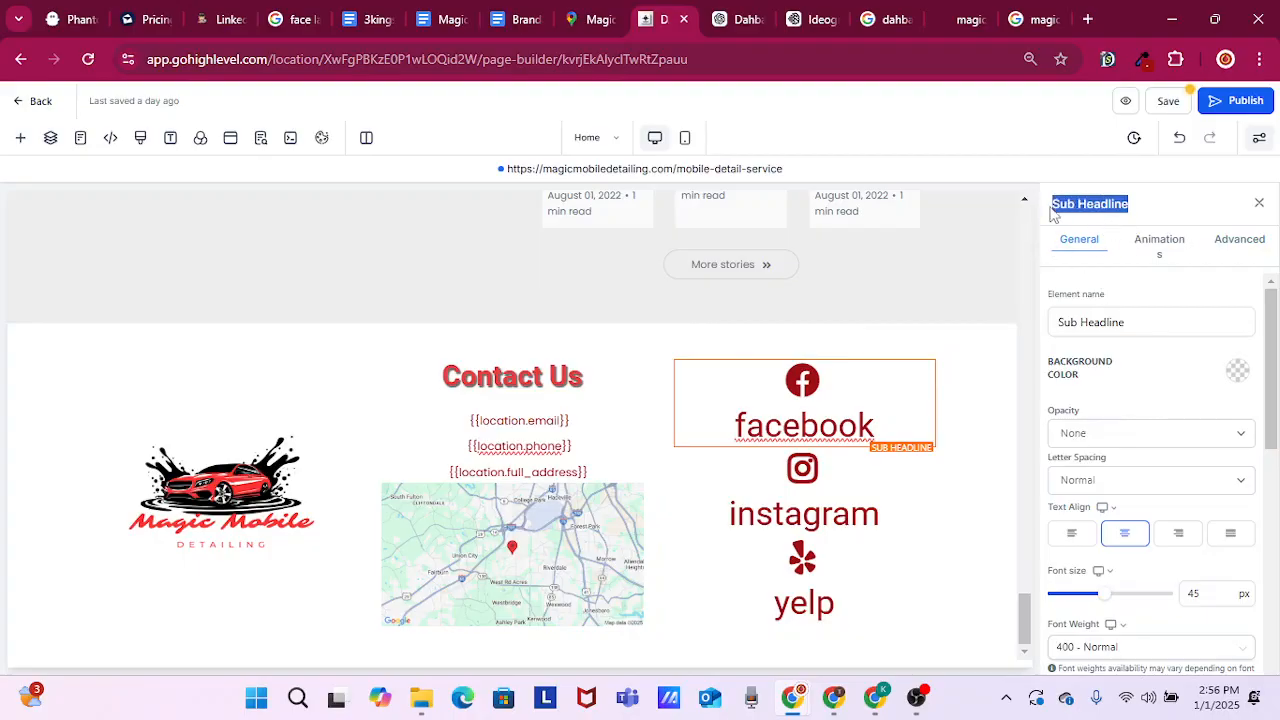
{"action": "left_click", "coordinate": [1240, 247]}
{"action": "left_click", "coordinate": [1238, 381]}
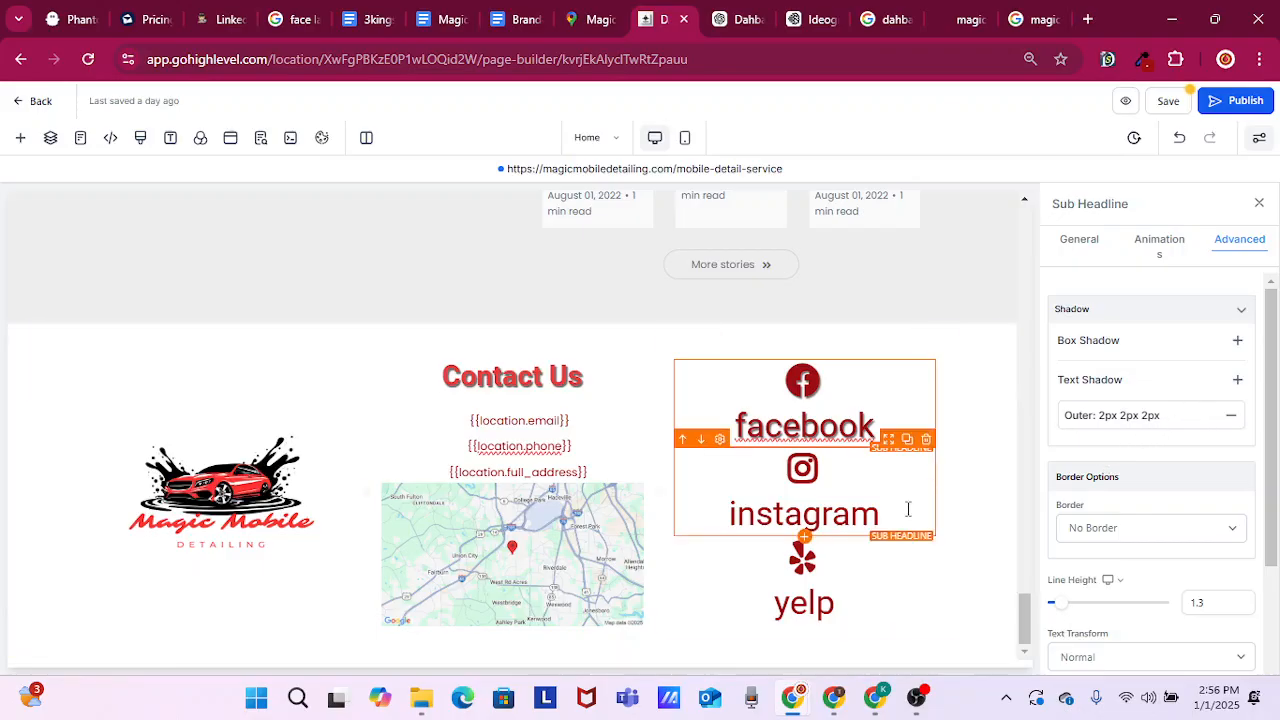
Add the default outer text shadow to the instagram and yelp sub headlines in the footer
{"action": "left_click", "coordinate": [817, 500]}
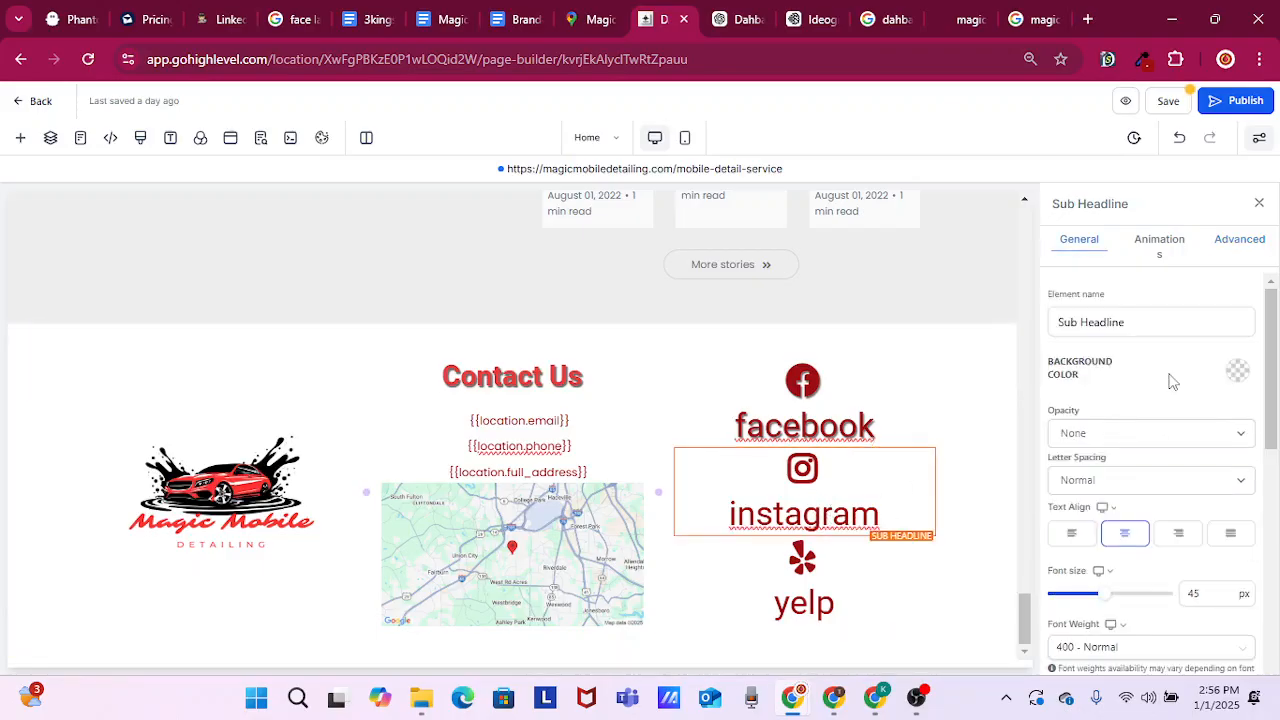
{"action": "left_click", "coordinate": [1238, 245]}
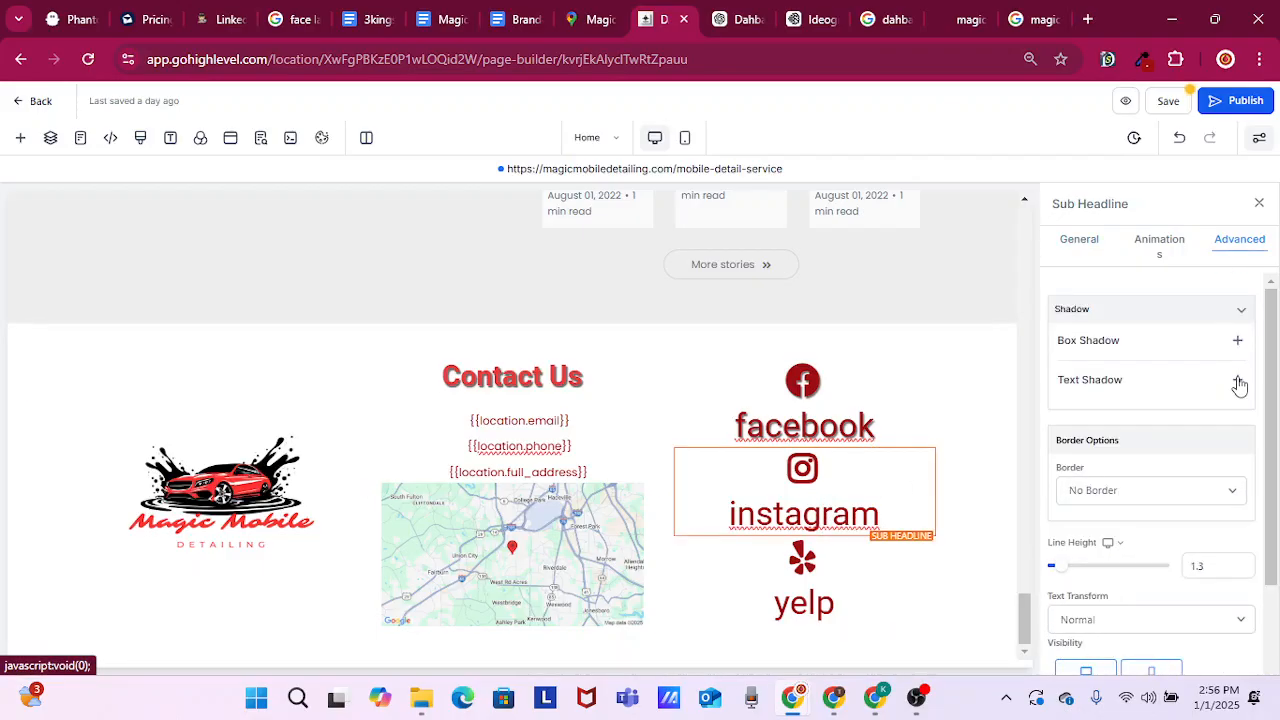
{"action": "left_click", "coordinate": [1237, 380]}
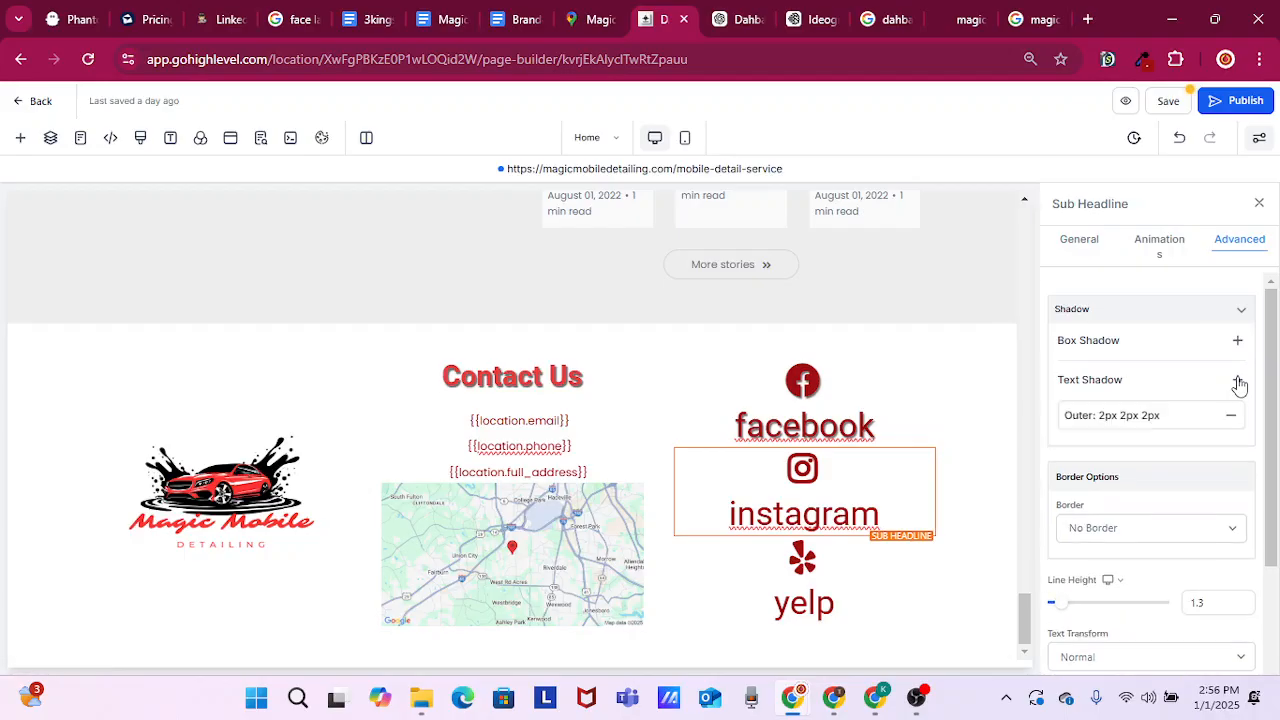
{"action": "left_click", "coordinate": [805, 600]}
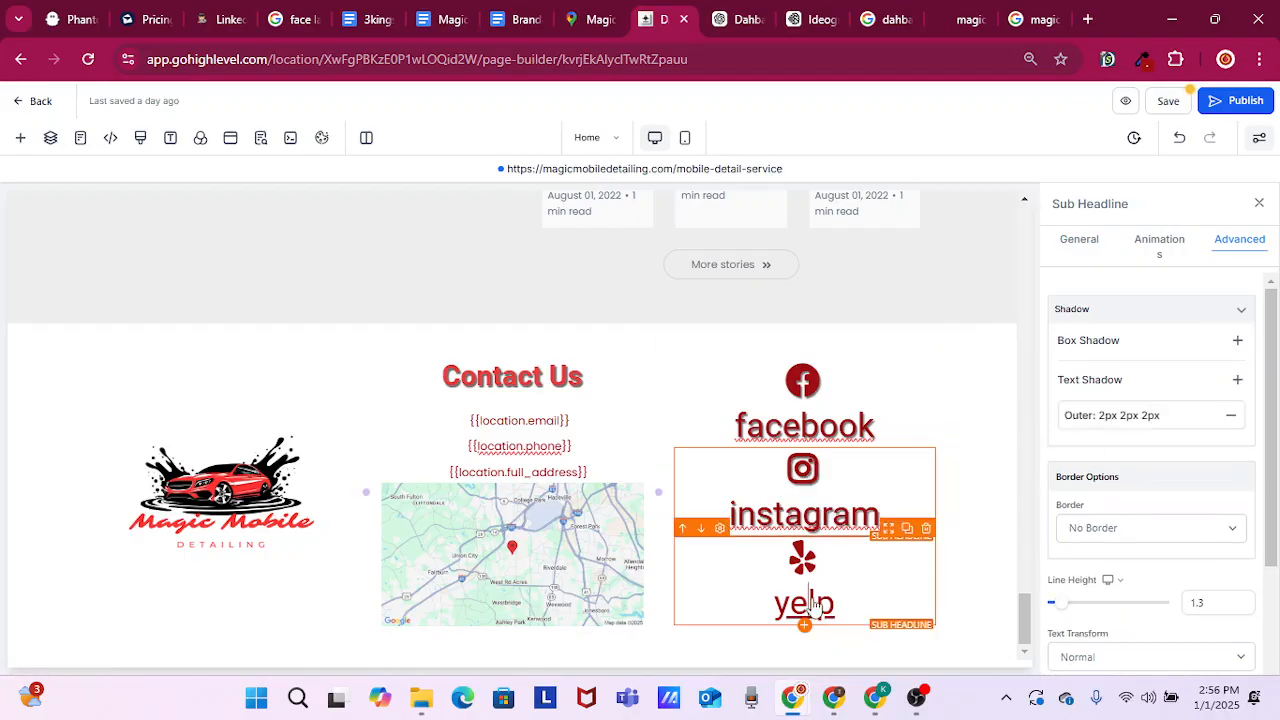
{"action": "left_click", "coordinate": [1240, 248]}
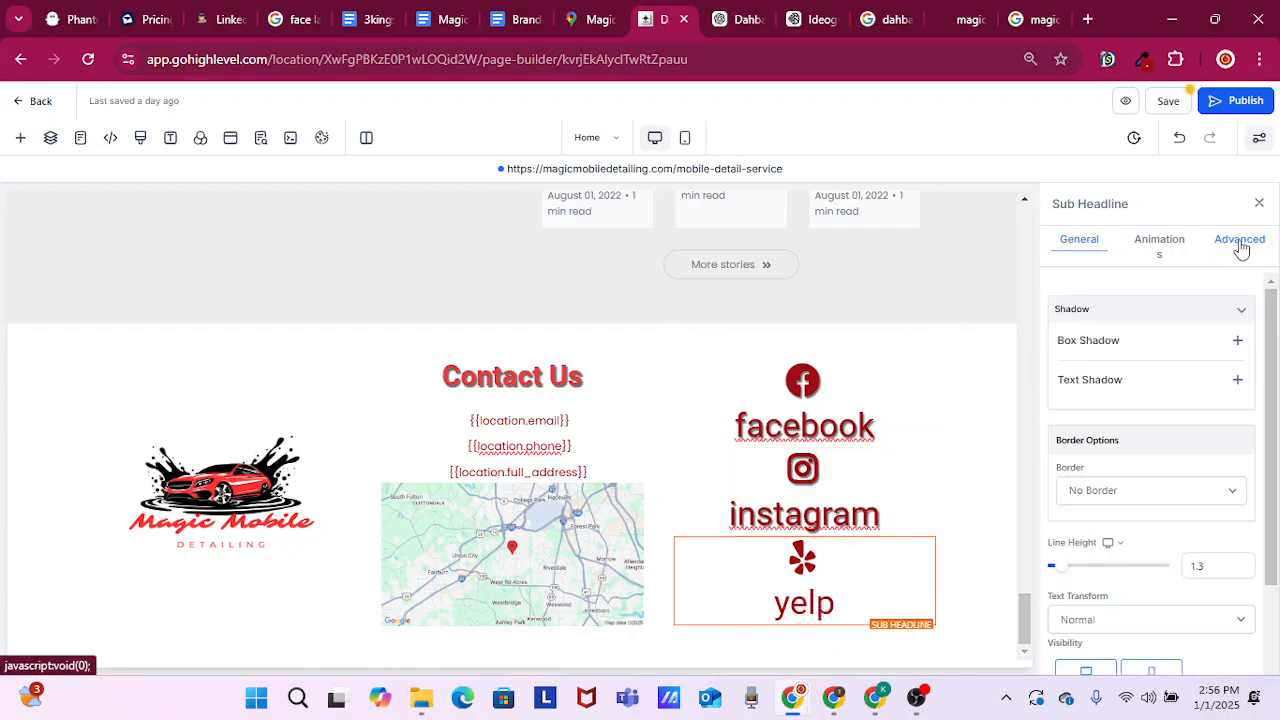
{"action": "left_click", "coordinate": [1237, 383]}
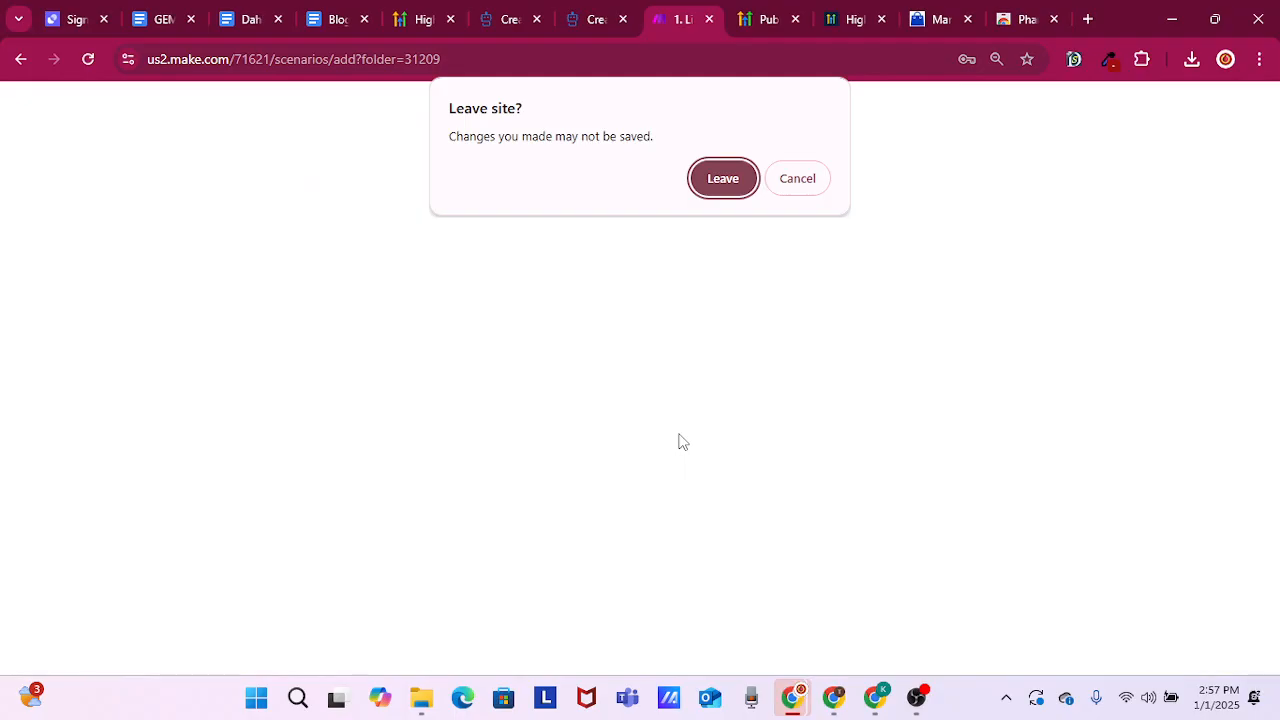
Stay on the Make site, then switch back to the GoHighLevel page builder and save the page with its global section change
{"action": "left_click", "coordinate": [806, 179]}
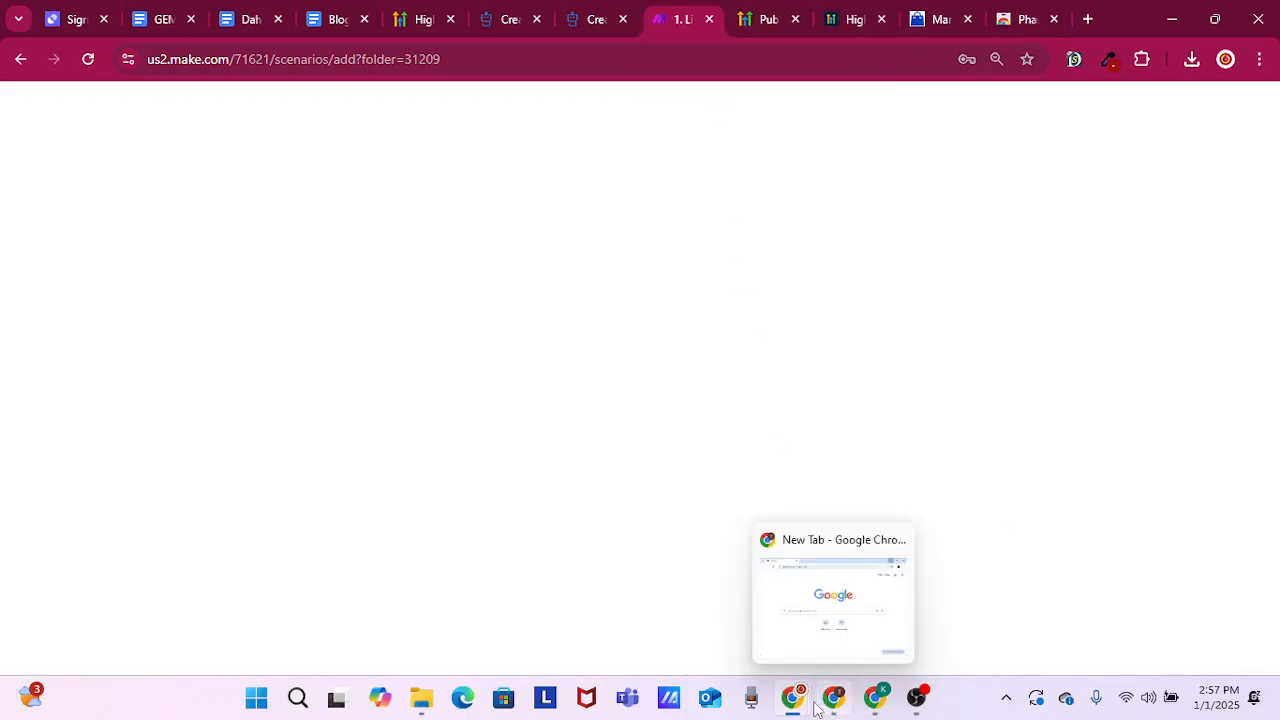
{"action": "mouse_move", "coordinate": [803, 707]}
{"action": "left_click", "coordinate": [822, 615]}
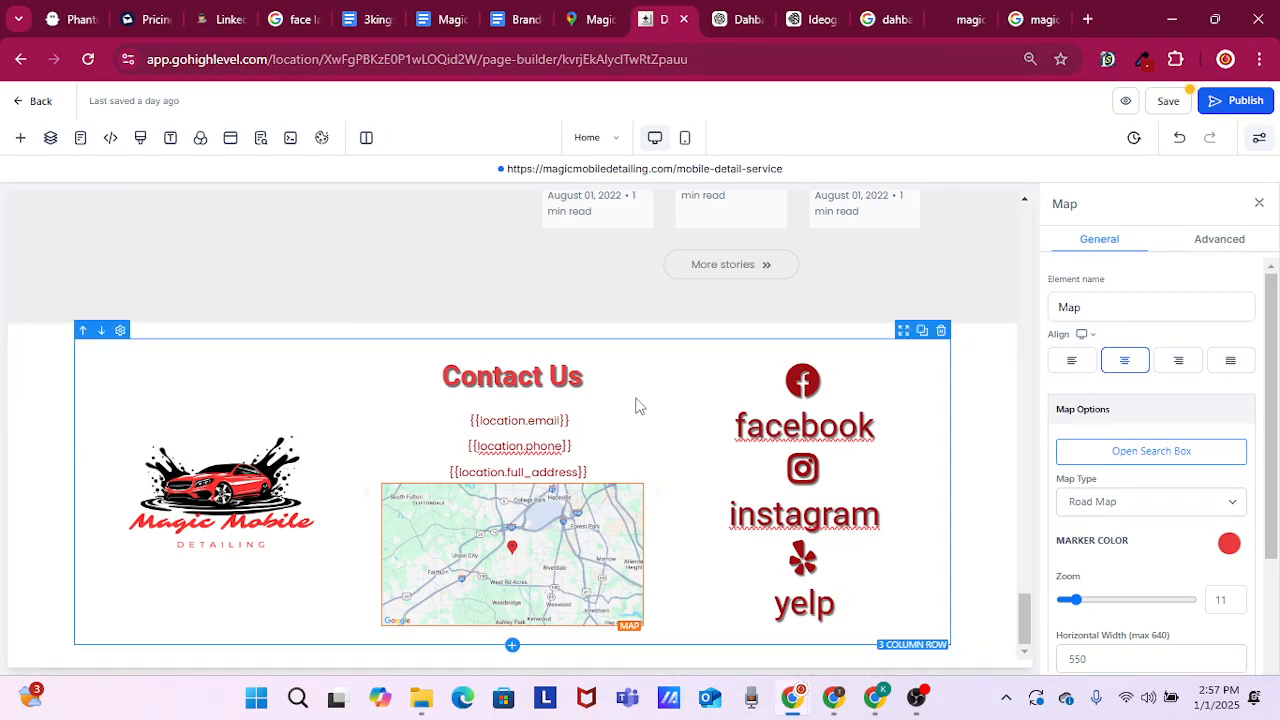
{"action": "left_click", "coordinate": [1164, 101]}
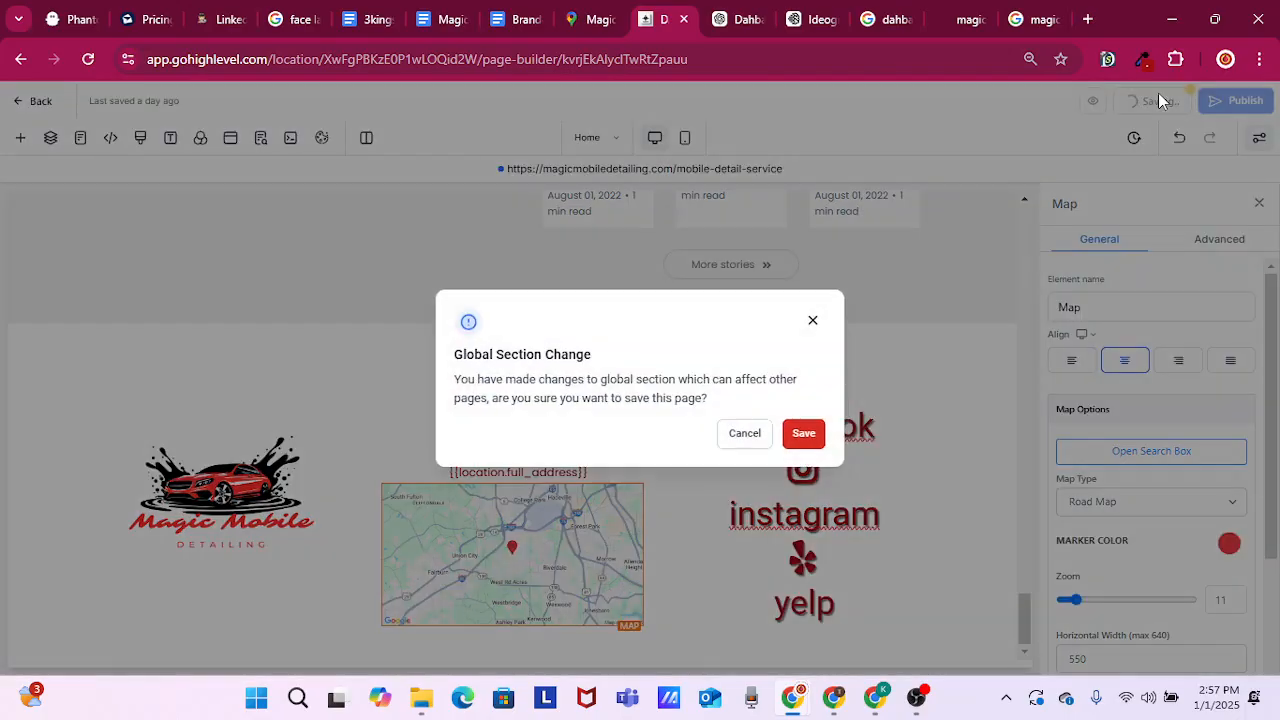
{"action": "left_click", "coordinate": [795, 434]}
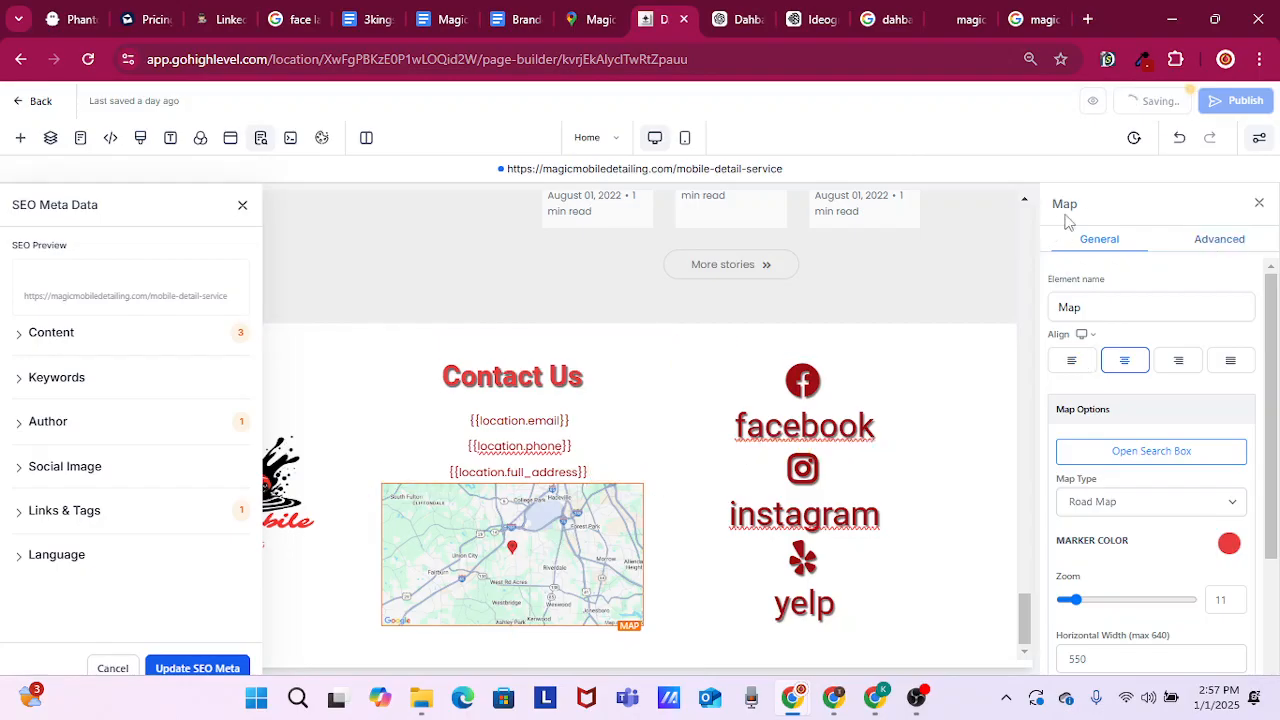
Examine the advanced and general settings of the footer's Map element
{"action": "left_click_drag", "start_coordinate": [1087, 209], "coordinate": [1051, 204]}
{"action": "left_click", "coordinate": [1201, 245]}
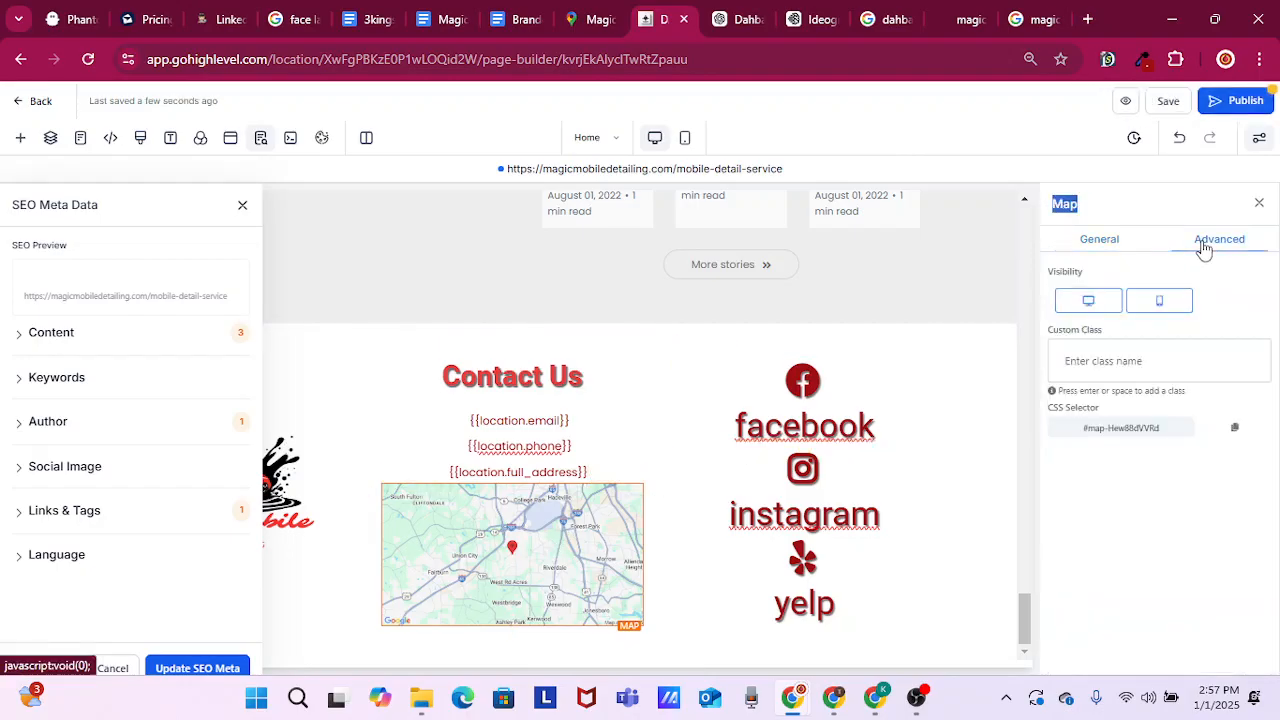
{"action": "left_click", "coordinate": [1100, 248]}
{"action": "scroll", "coordinate": [1165, 470], "scroll_direction": "down", "scroll_amount": 2}
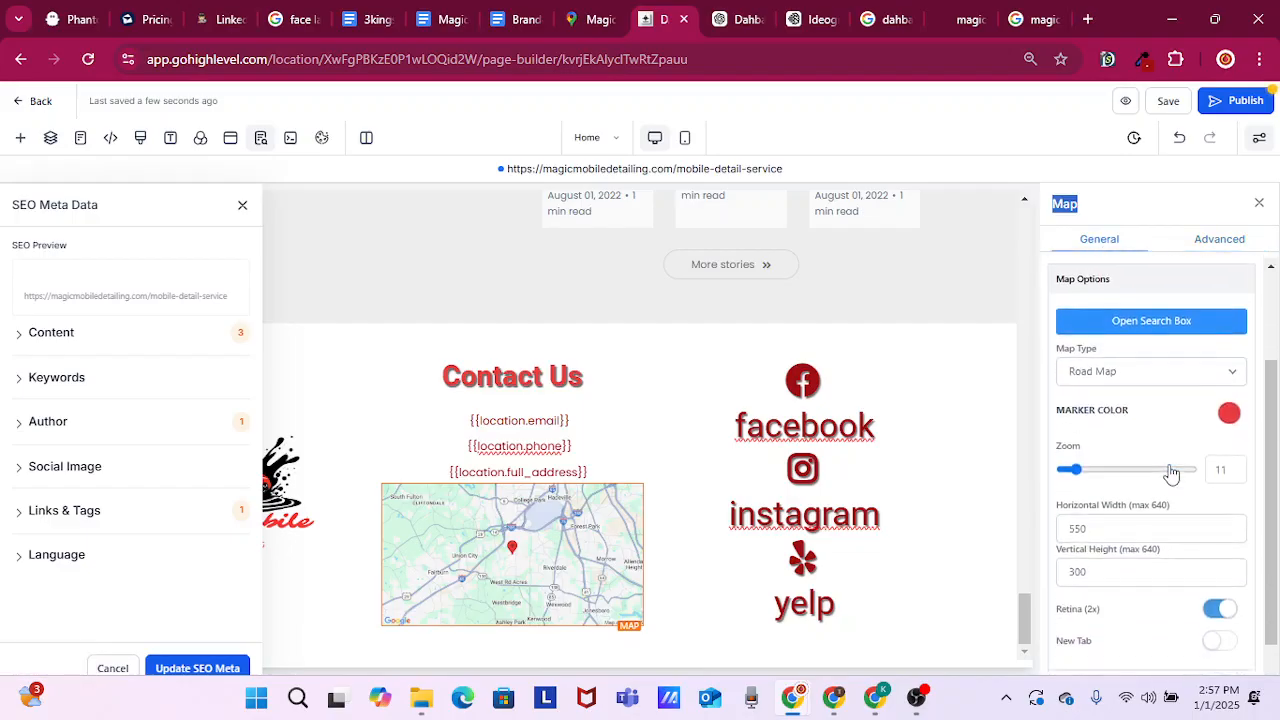
{"action": "scroll", "coordinate": [1153, 485], "scroll_direction": "up", "scroll_amount": 1}
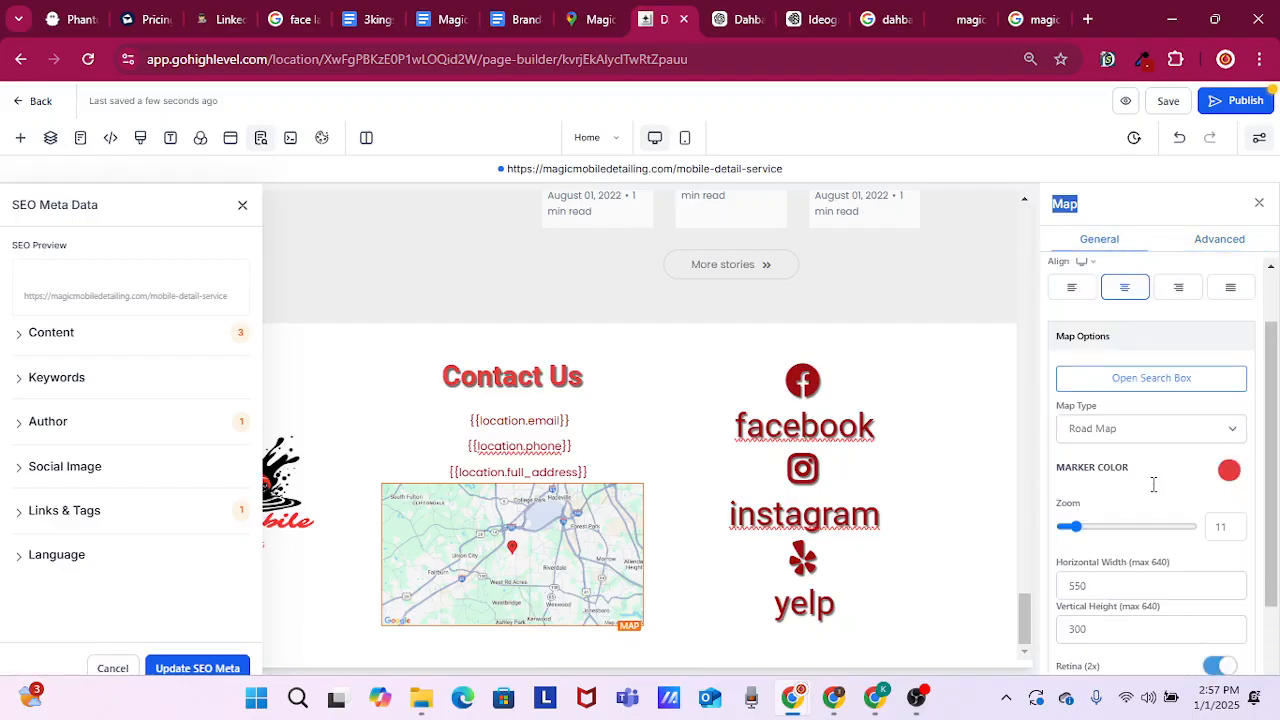
{"action": "scroll", "coordinate": [1153, 485], "scroll_direction": "up", "scroll_amount": 1}
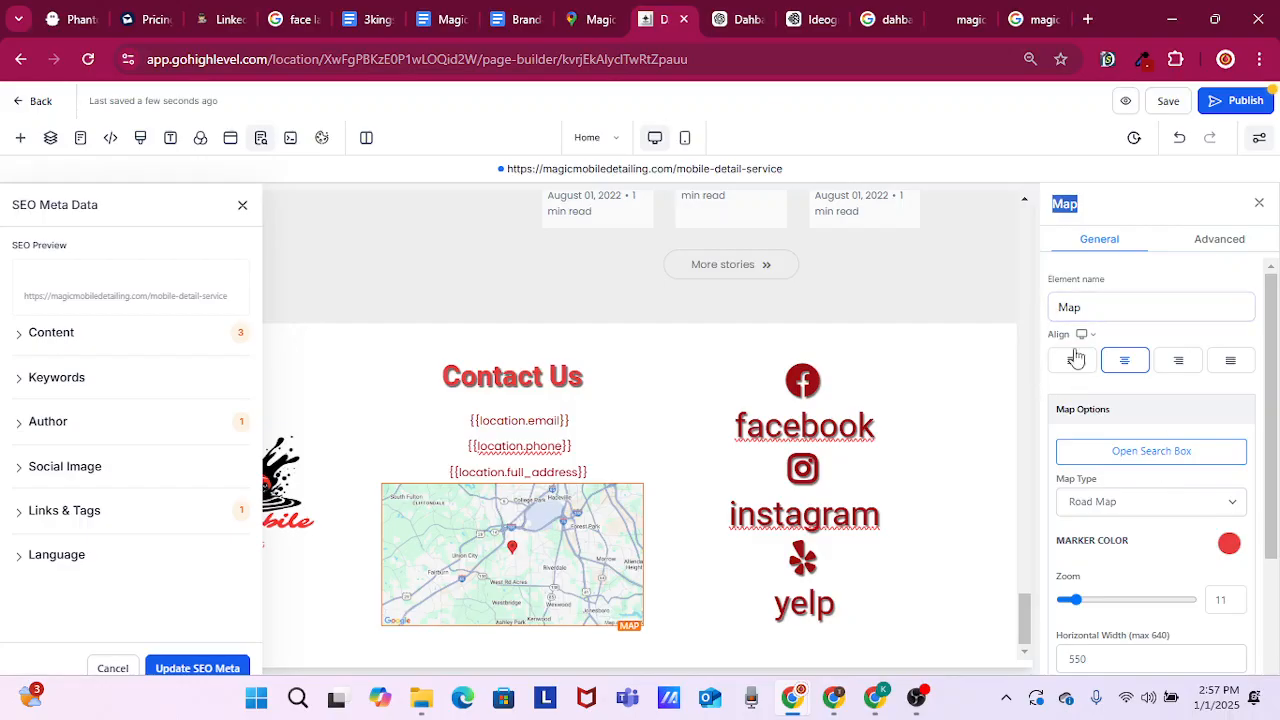
Publish the Home page and dismiss the SEO Meta Data settings
{"action": "left_click", "coordinate": [1232, 98]}
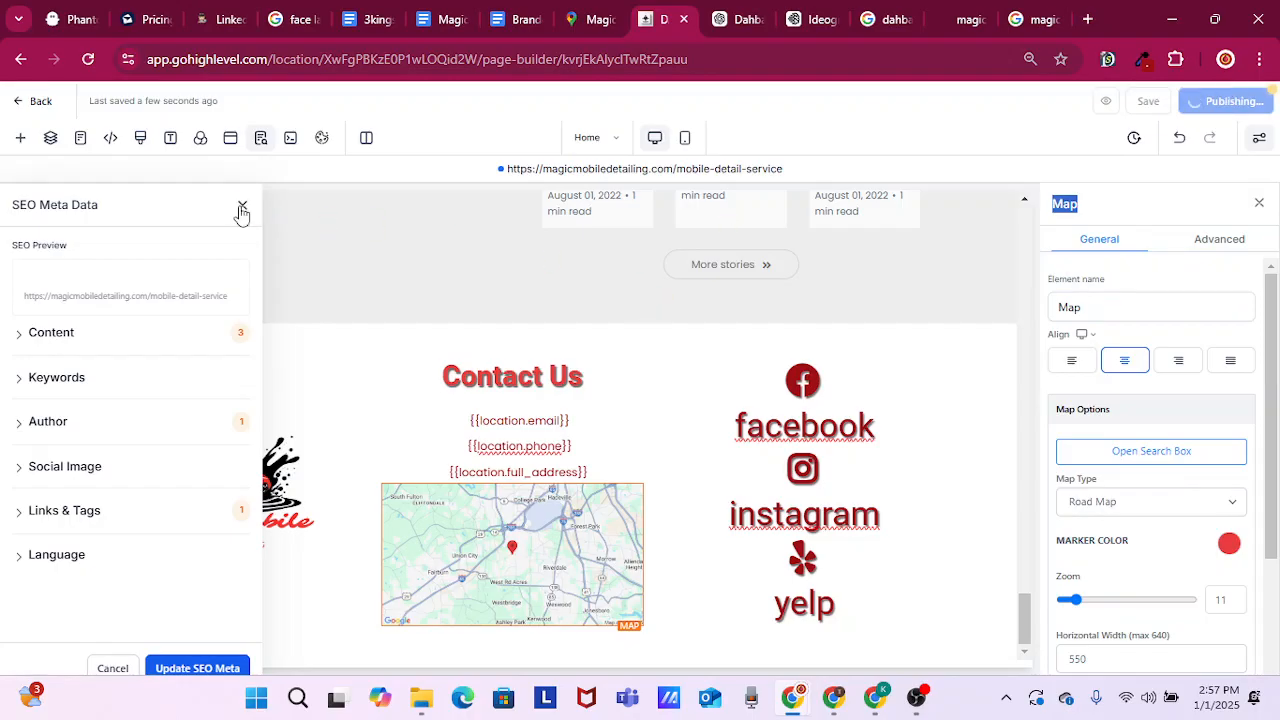
{"action": "left_click", "coordinate": [242, 206]}
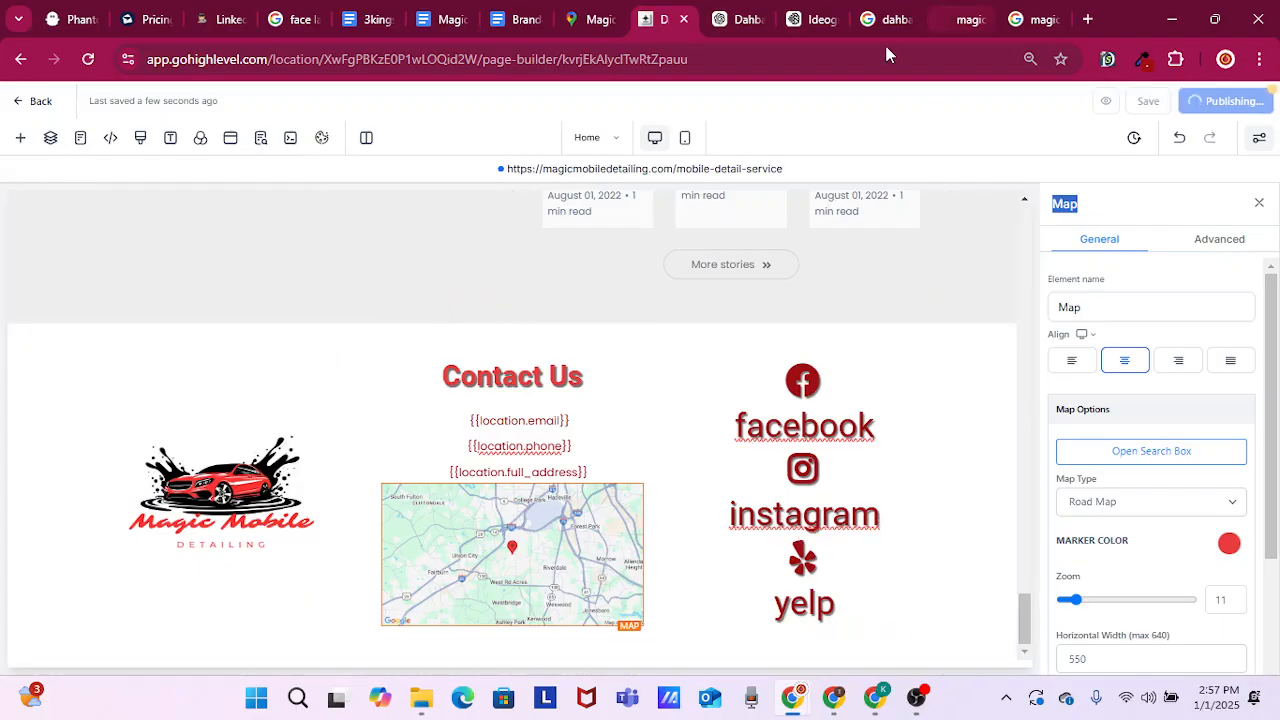
Check the footer's contact details and social links on the live magicmobiledetailing.com page
{"action": "left_click", "coordinate": [962, 20]}
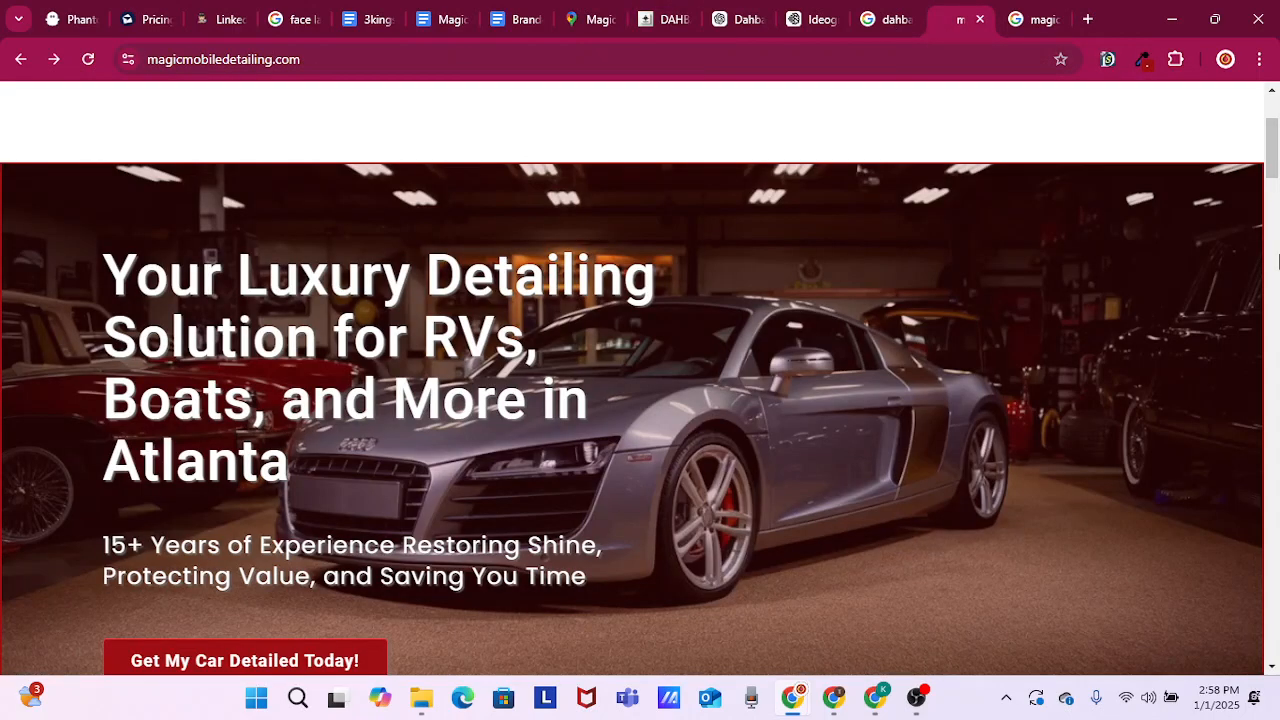
{"action": "left_click_drag", "start_coordinate": [1273, 160], "coordinate": [1273, 688]}
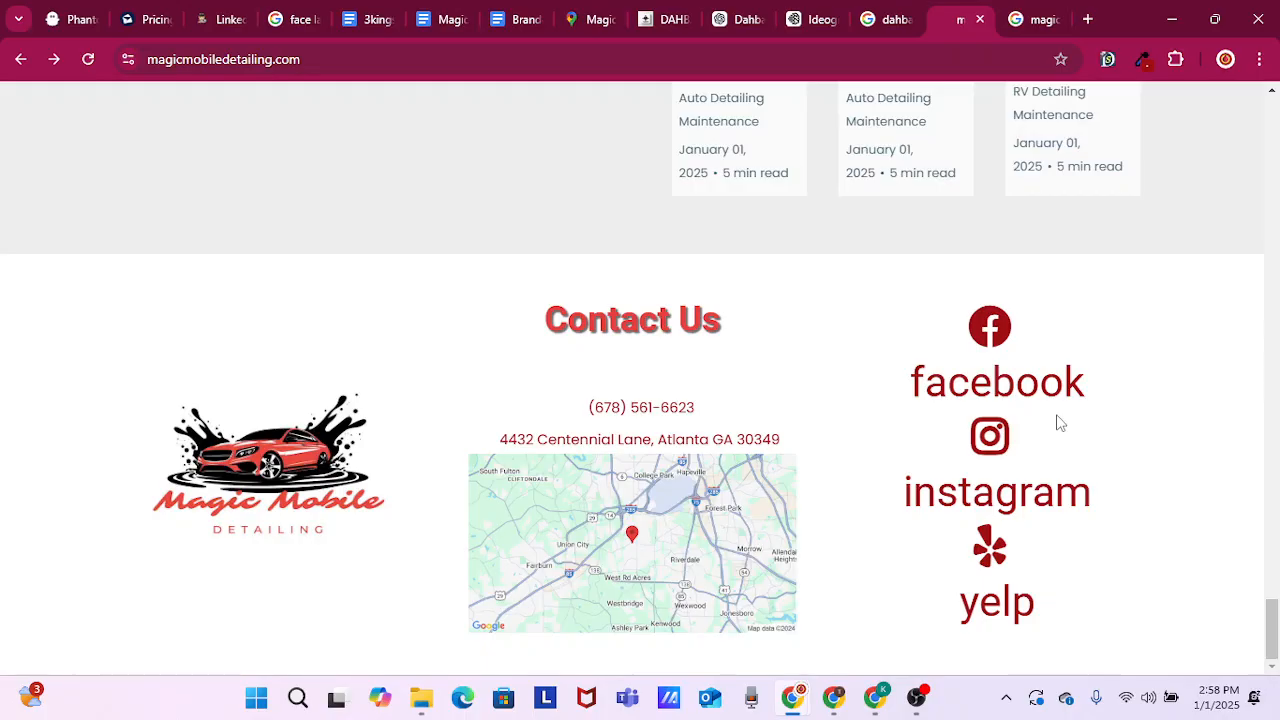
Look over the reviews and service sections of the live page, then return to its Contact Us footer
{"action": "scroll", "coordinate": [794, 369], "scroll_direction": "up", "scroll_amount": 7}
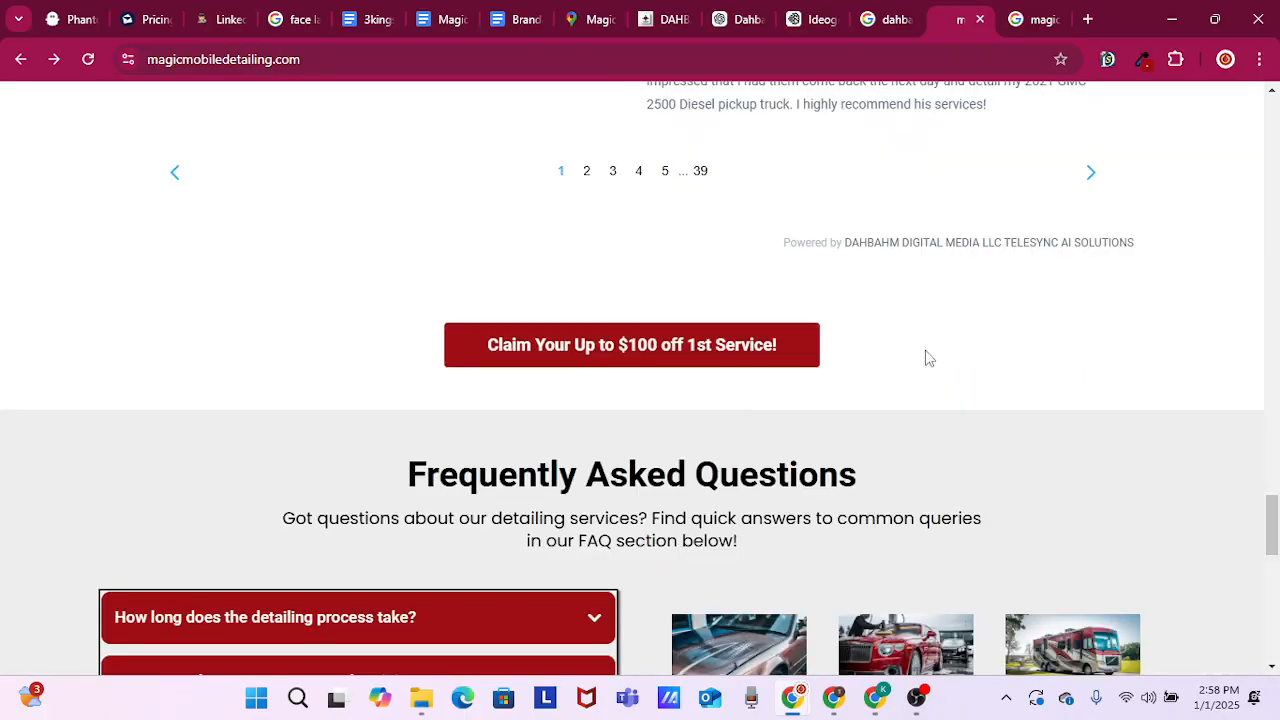
{"action": "scroll", "coordinate": [1117, 366], "scroll_direction": "up", "scroll_amount": 8}
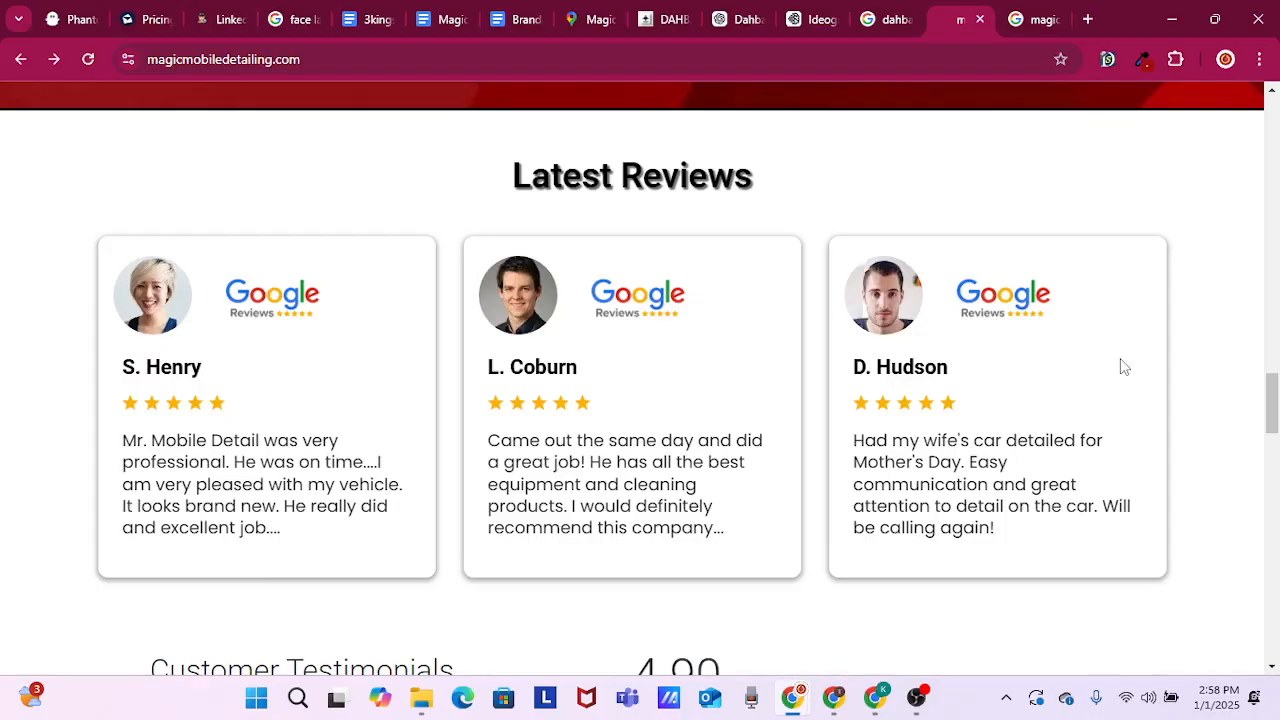
{"action": "scroll", "coordinate": [1110, 320], "scroll_direction": "up", "scroll_amount": 5}
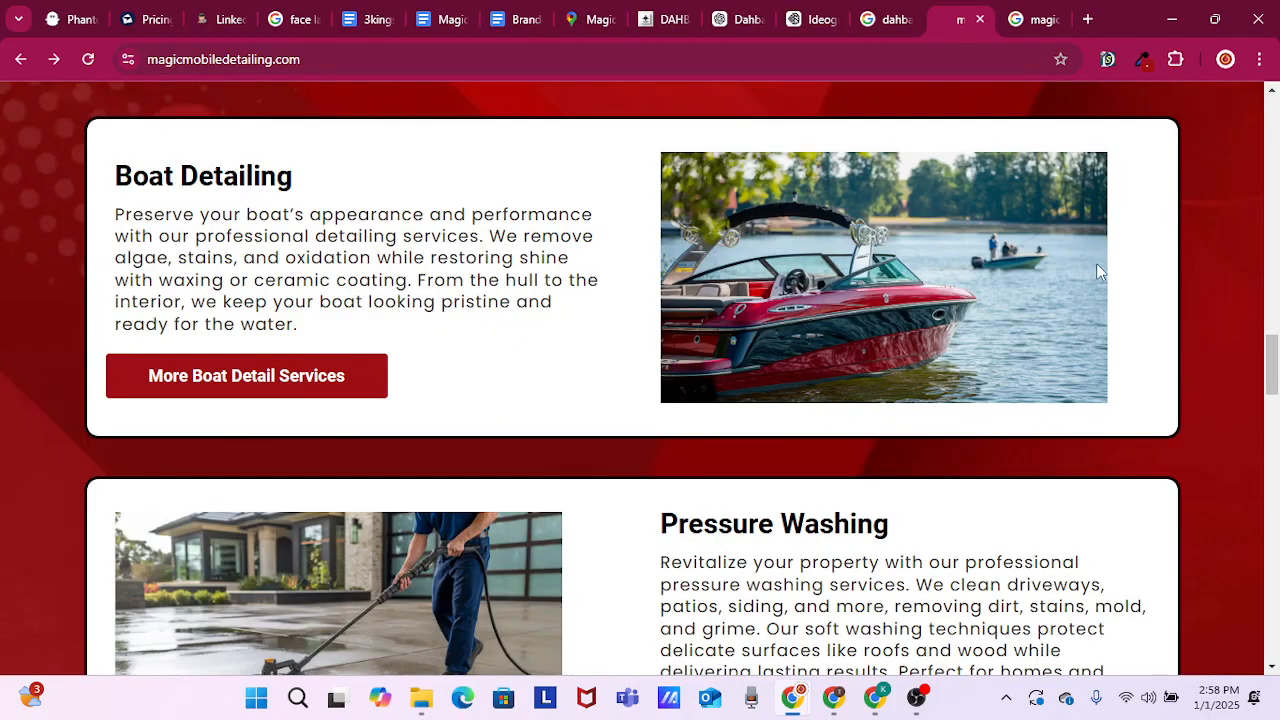
{"action": "scroll", "coordinate": [960, 400], "scroll_direction": "down", "scroll_amount": 13}
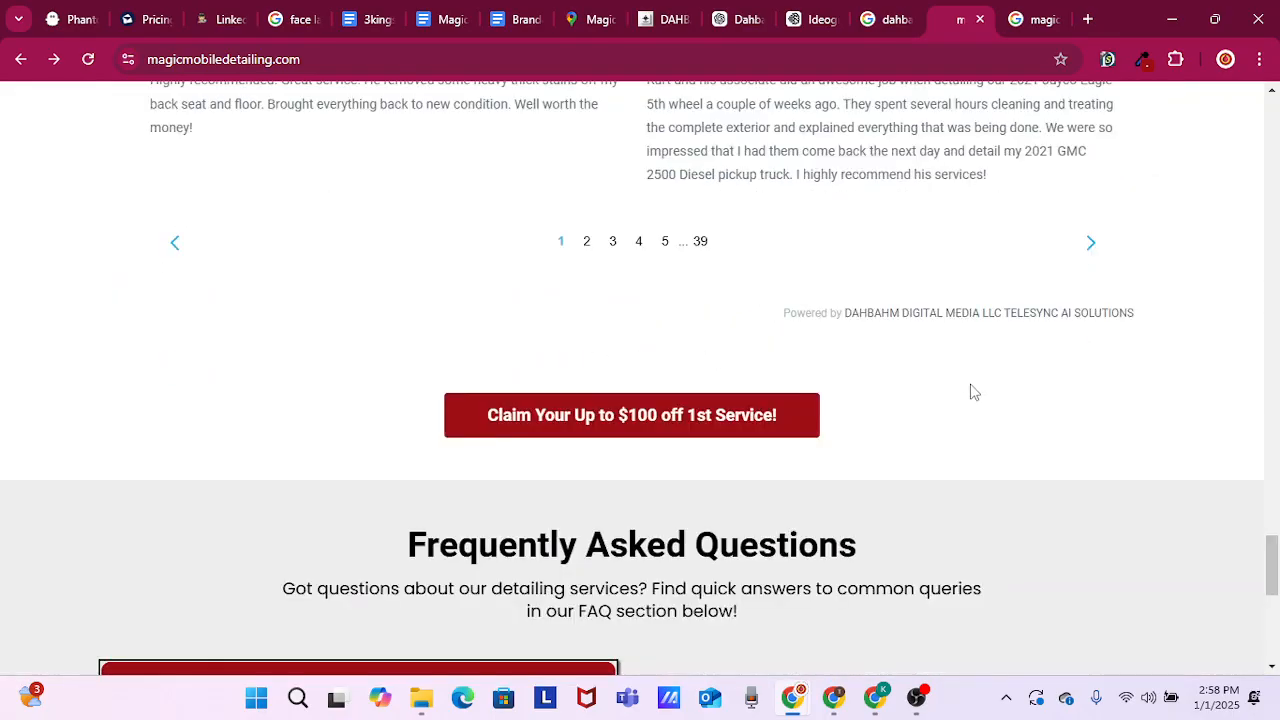
{"action": "scroll", "coordinate": [974, 392], "scroll_direction": "down", "scroll_amount": 15}
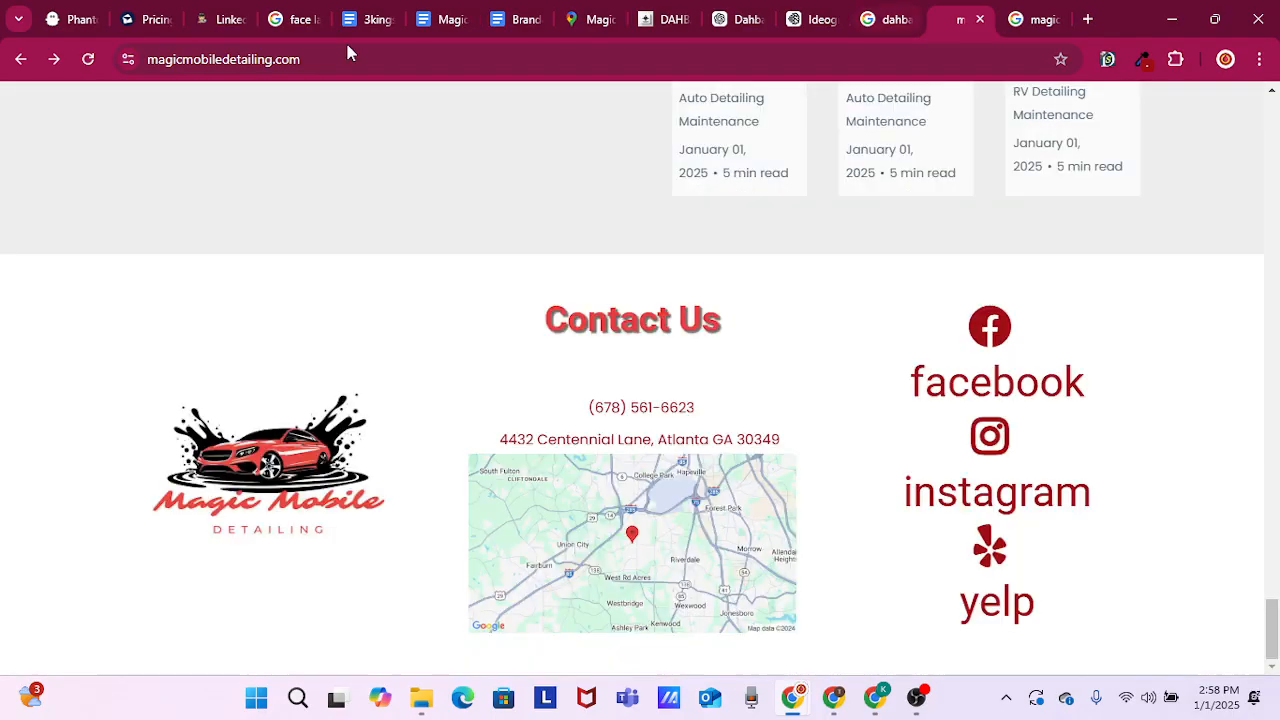
Reload the live page and check the shadows on the footer's social links and the promotion button above the FAQ
{"action": "left_click", "coordinate": [88, 62]}
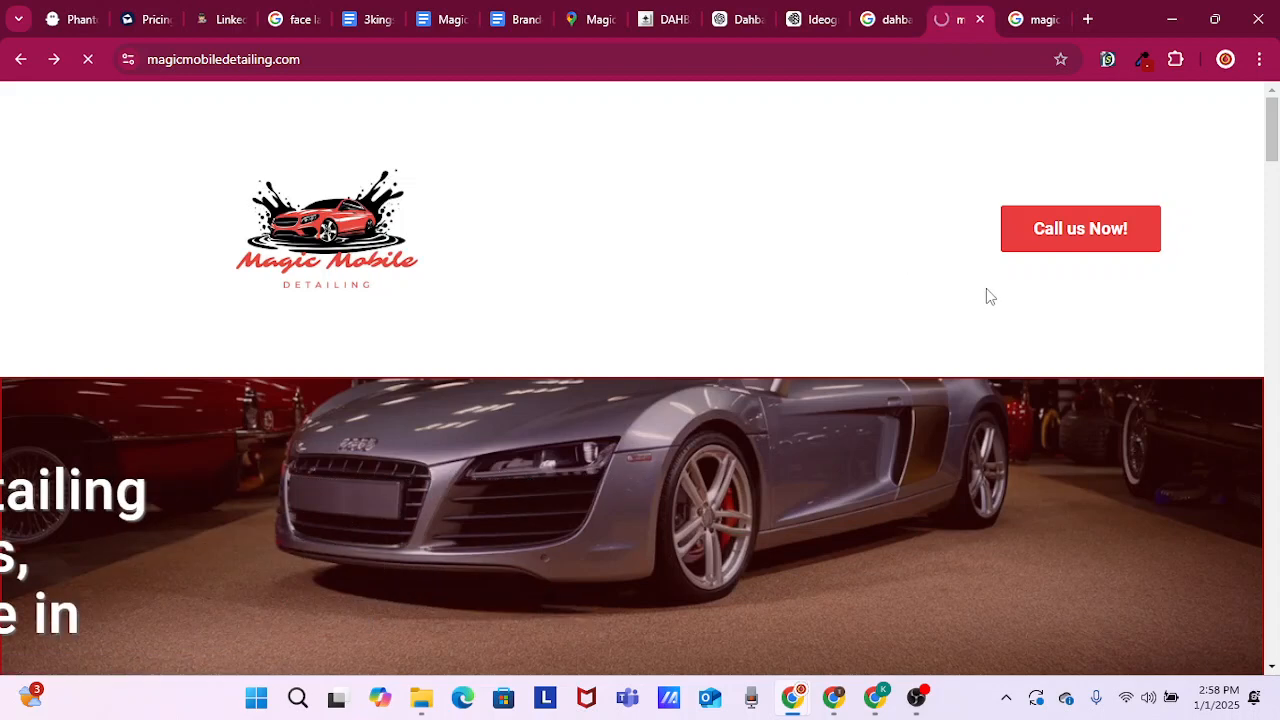
{"action": "scroll", "coordinate": [986, 288], "scroll_direction": "down", "scroll_amount": 20}
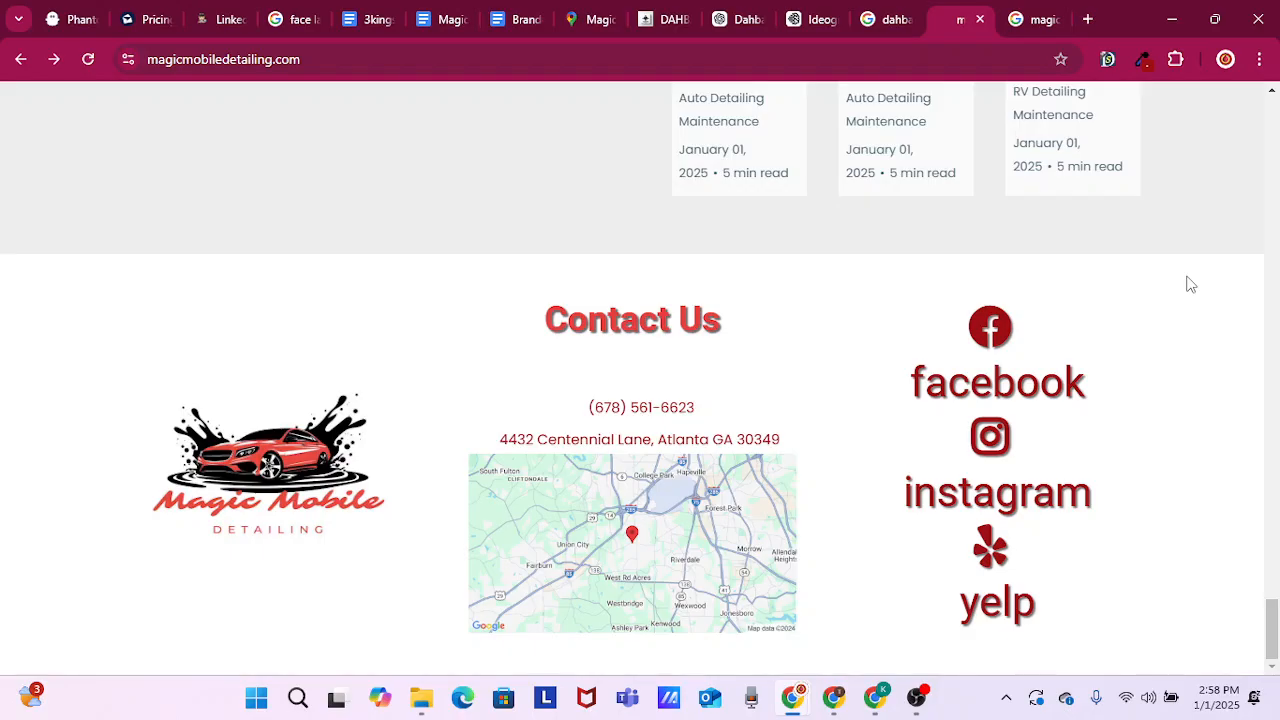
{"action": "scroll", "coordinate": [1190, 287], "scroll_direction": "up", "scroll_amount": 10}
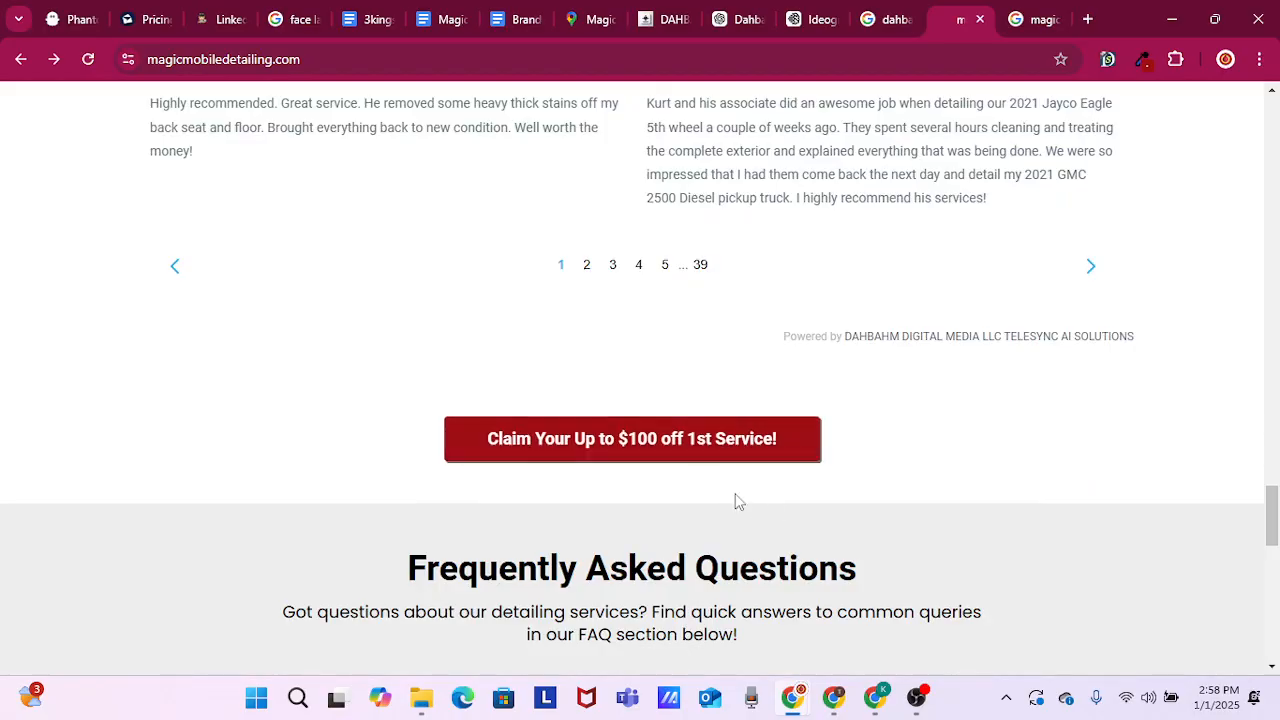
{"action": "scroll", "coordinate": [1140, 372], "scroll_direction": "up", "scroll_amount": 7}
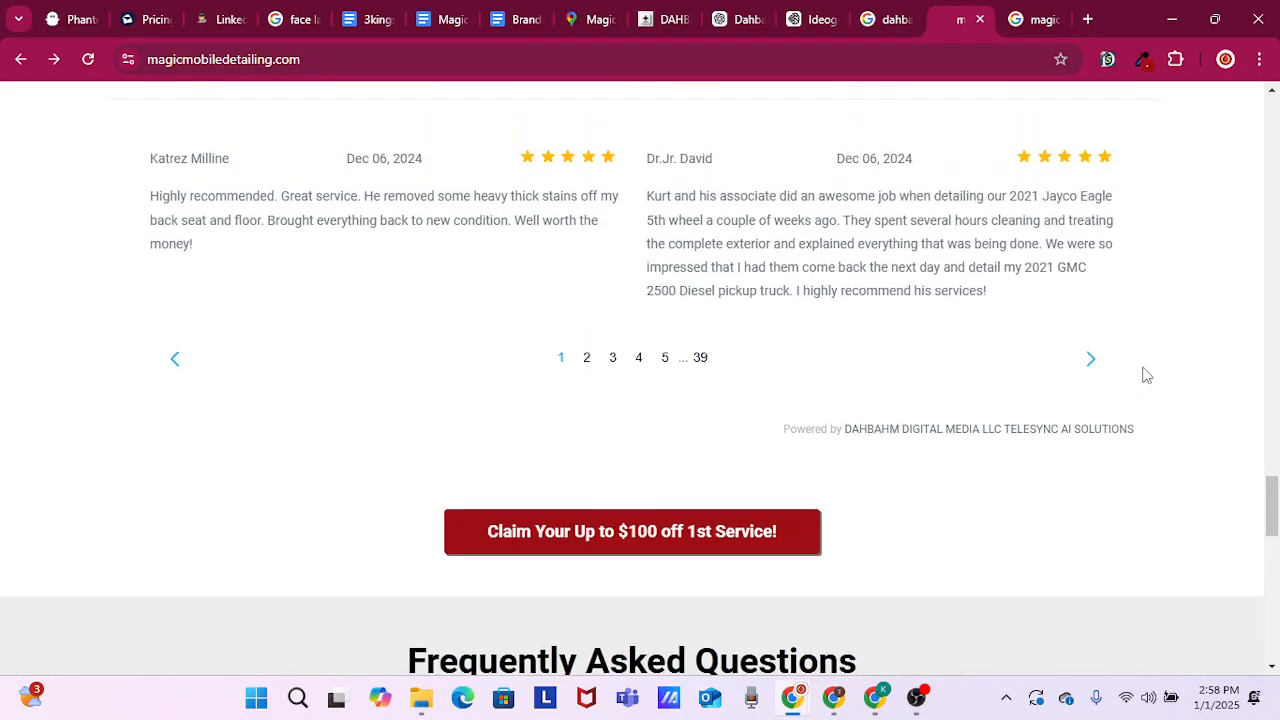
{"action": "scroll", "coordinate": [1181, 387], "scroll_direction": "up", "scroll_amount": 8}
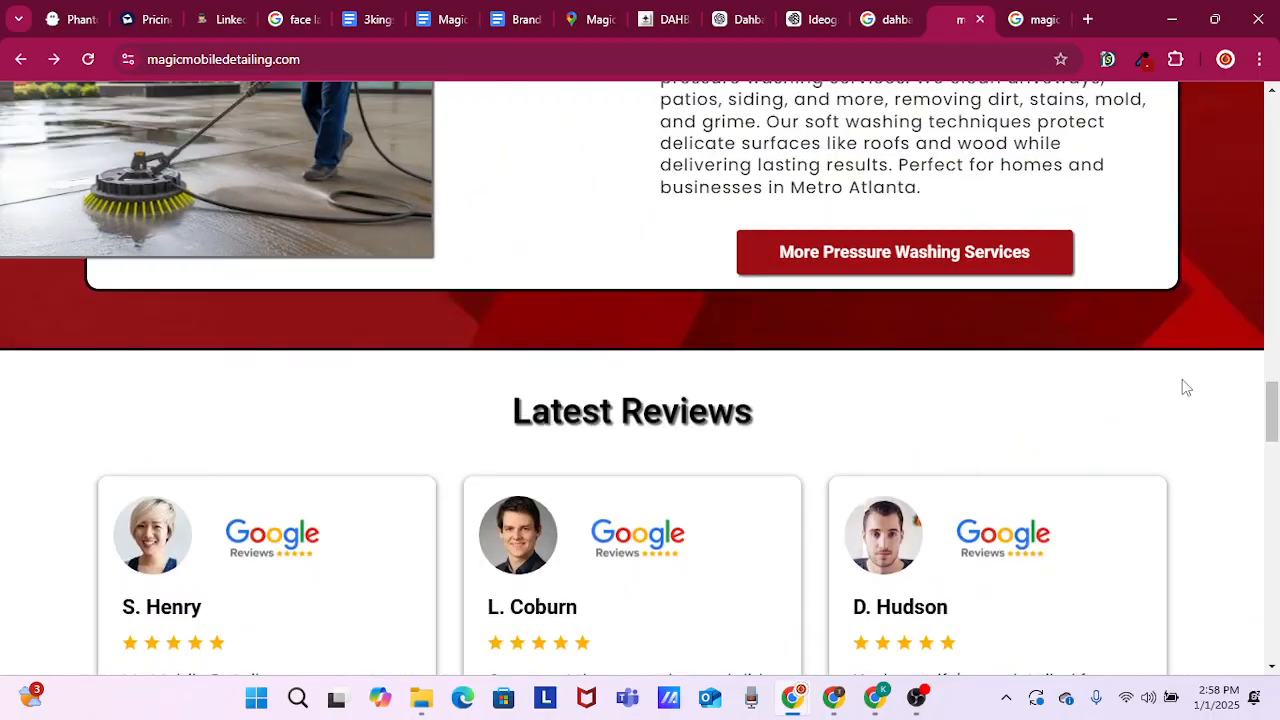
Examine the shadows on the service cards, the Why Choose section and the hero headline and button
{"action": "scroll", "coordinate": [1147, 458], "scroll_direction": "up", "scroll_amount": 1}
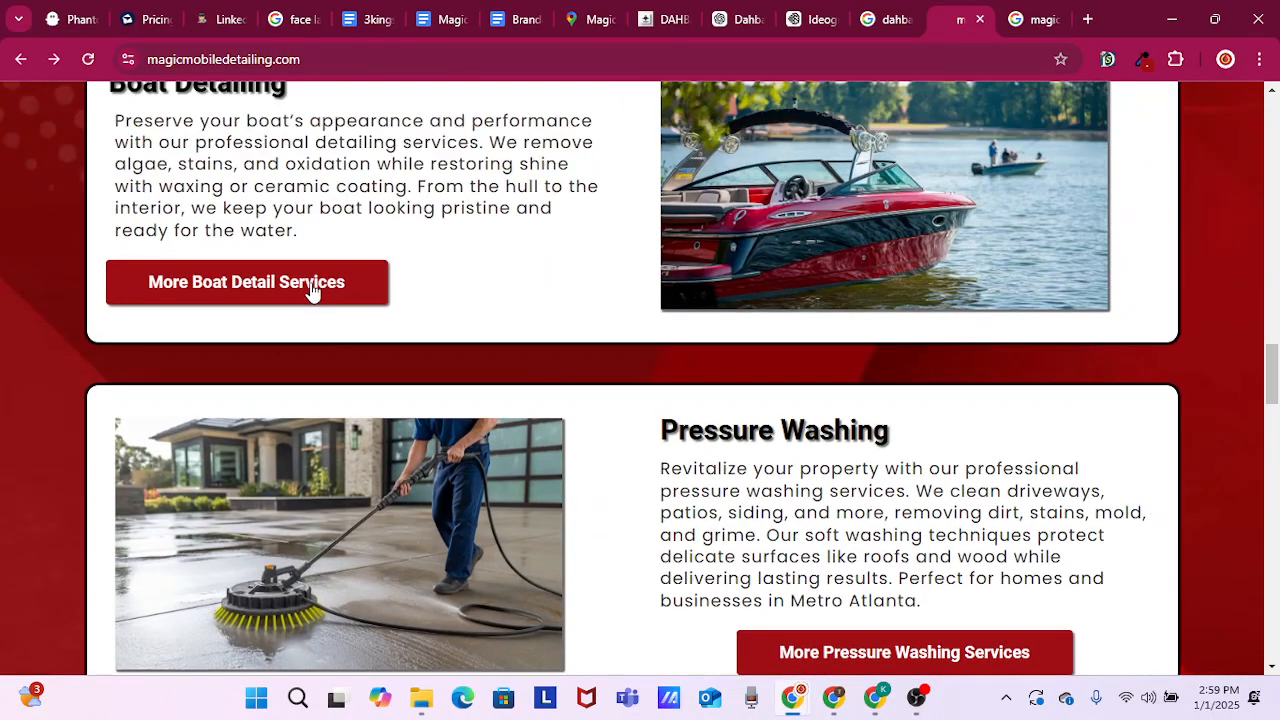
{"action": "scroll", "coordinate": [593, 331], "scroll_direction": "up", "scroll_amount": 4}
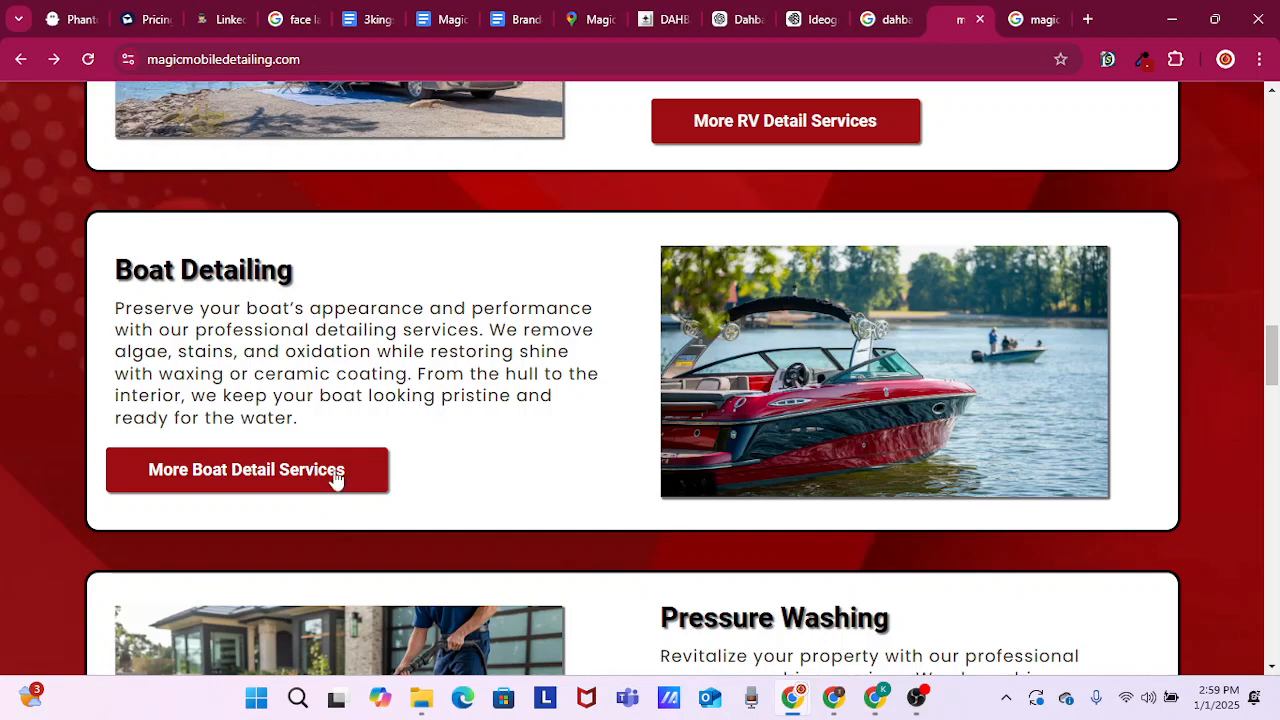
{"action": "scroll", "coordinate": [563, 389], "scroll_direction": "up", "scroll_amount": 4}
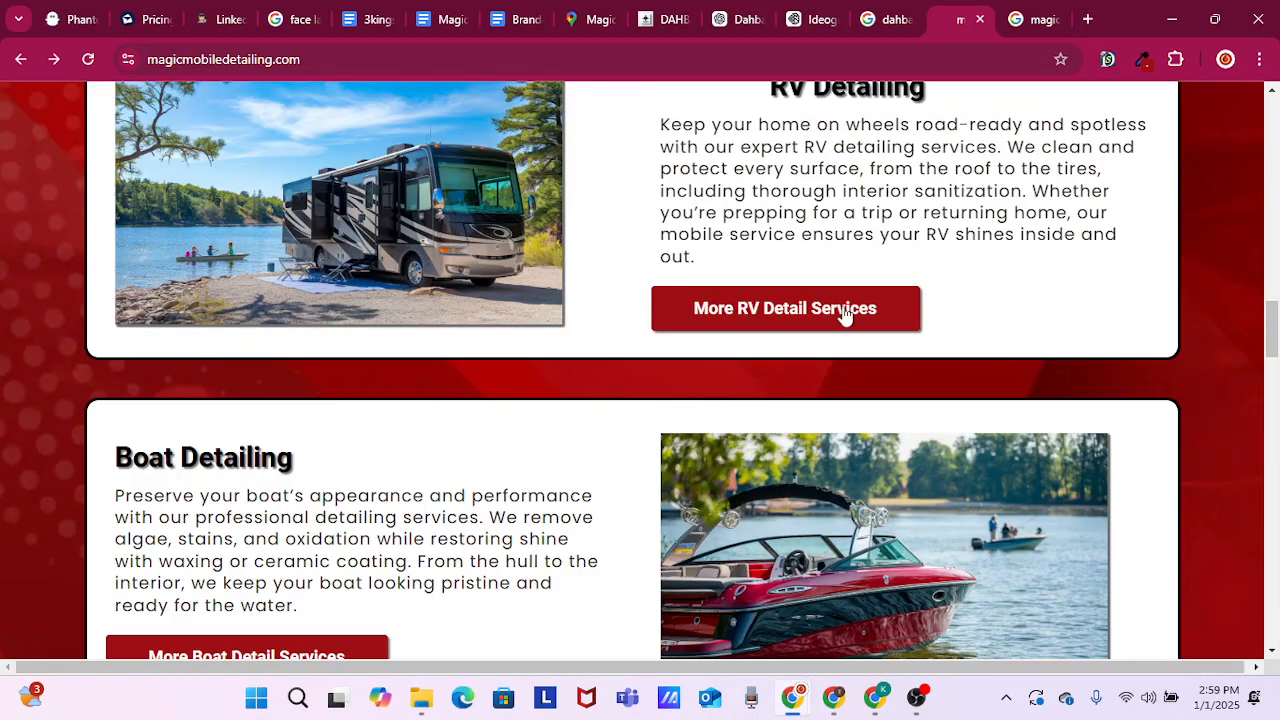
{"action": "scroll", "coordinate": [900, 314], "scroll_direction": "up", "scroll_amount": 2}
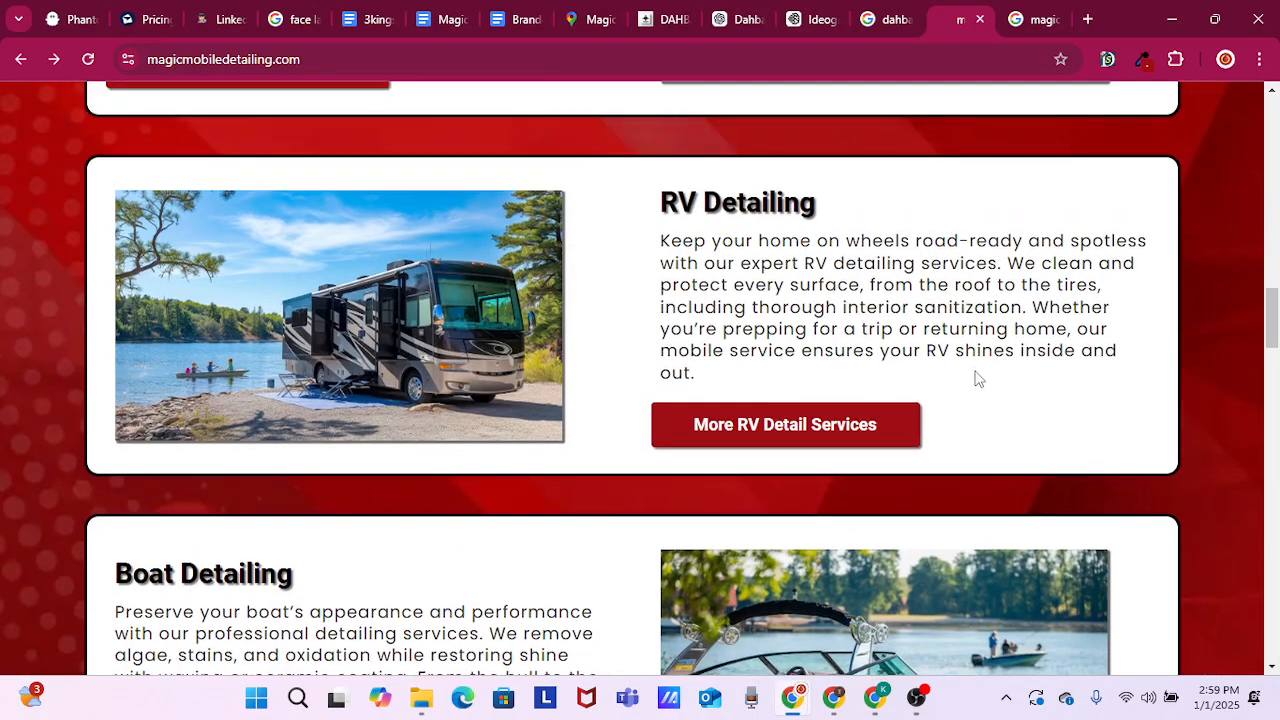
{"action": "scroll", "coordinate": [974, 374], "scroll_direction": "up", "scroll_amount": 2}
{"action": "scroll", "coordinate": [927, 360], "scroll_direction": "up", "scroll_amount": 10}
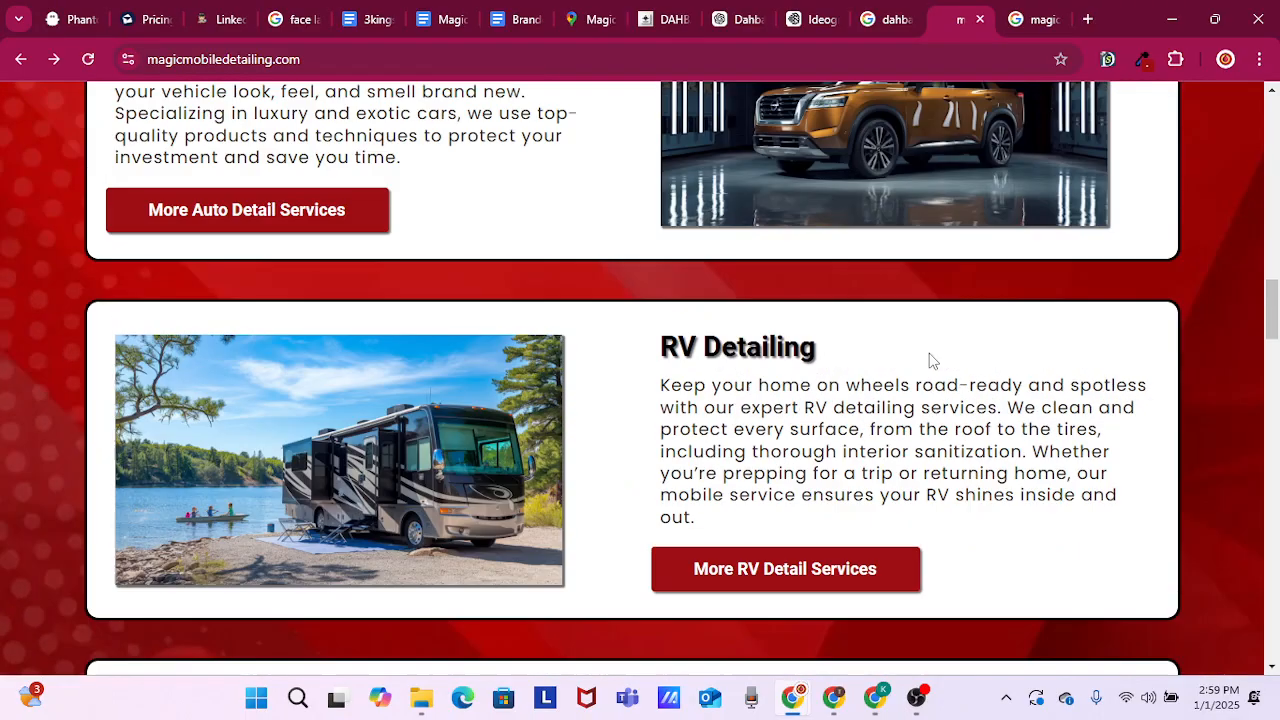
{"action": "scroll", "coordinate": [927, 360], "scroll_direction": "up", "scroll_amount": 7}
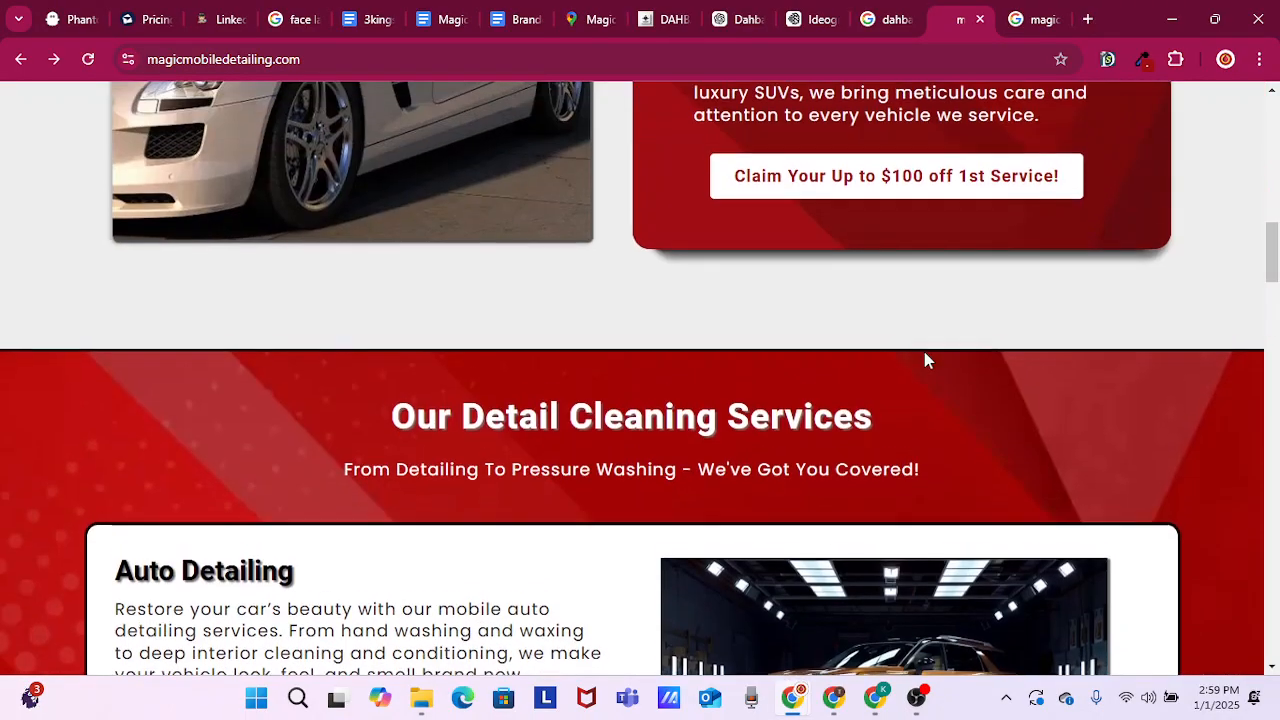
{"action": "scroll", "coordinate": [865, 418], "scroll_direction": "up", "scroll_amount": 3}
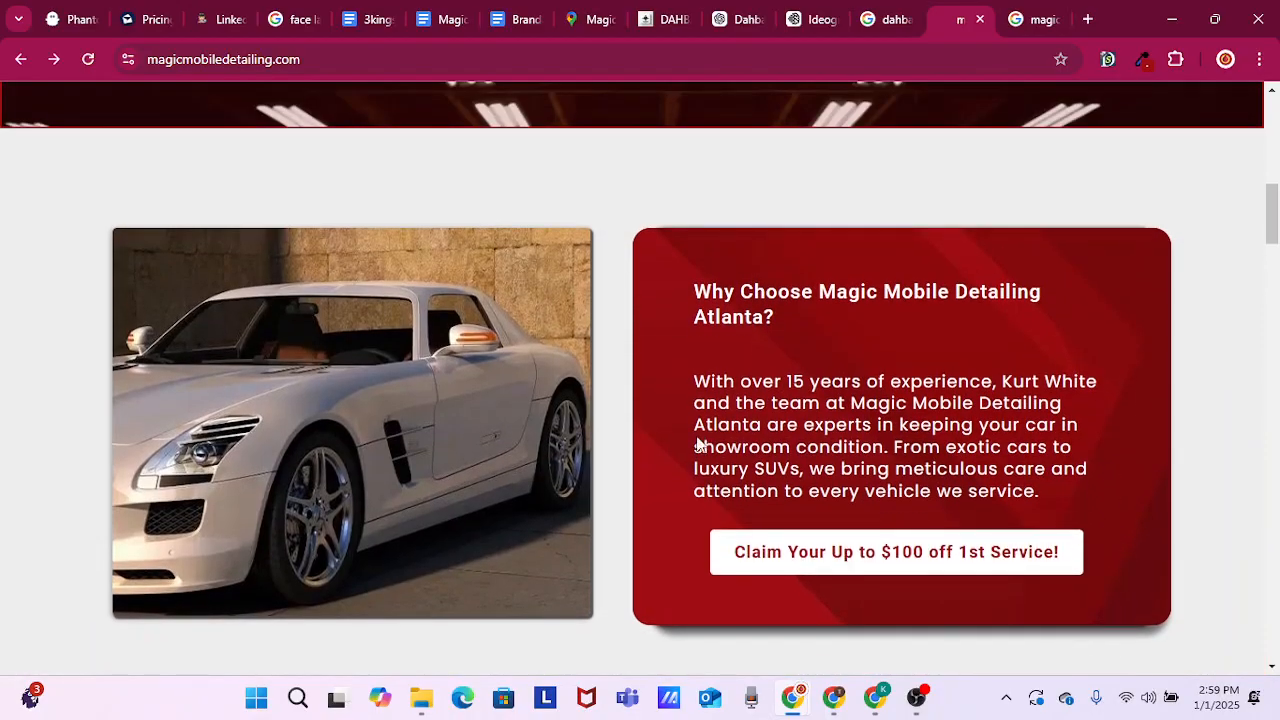
{"action": "scroll", "coordinate": [694, 454], "scroll_direction": "up", "scroll_amount": 10}
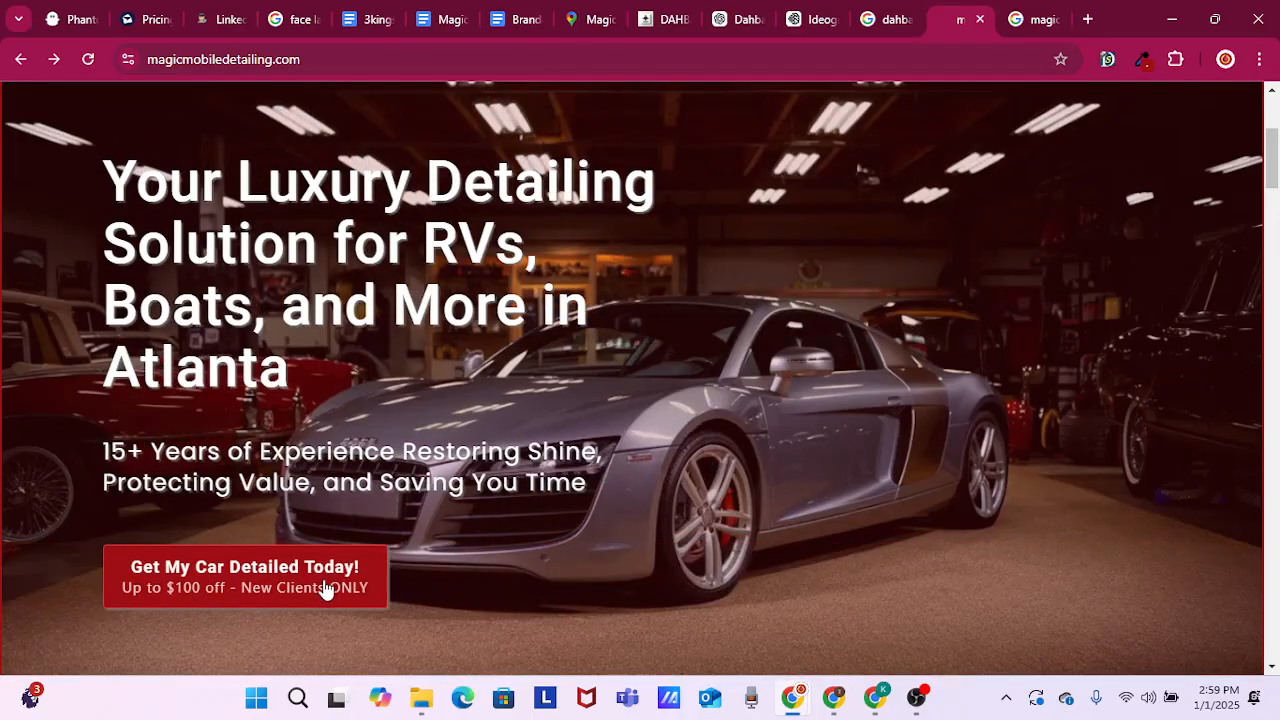
{"action": "scroll", "coordinate": [384, 510], "scroll_direction": "down", "scroll_amount": 5}
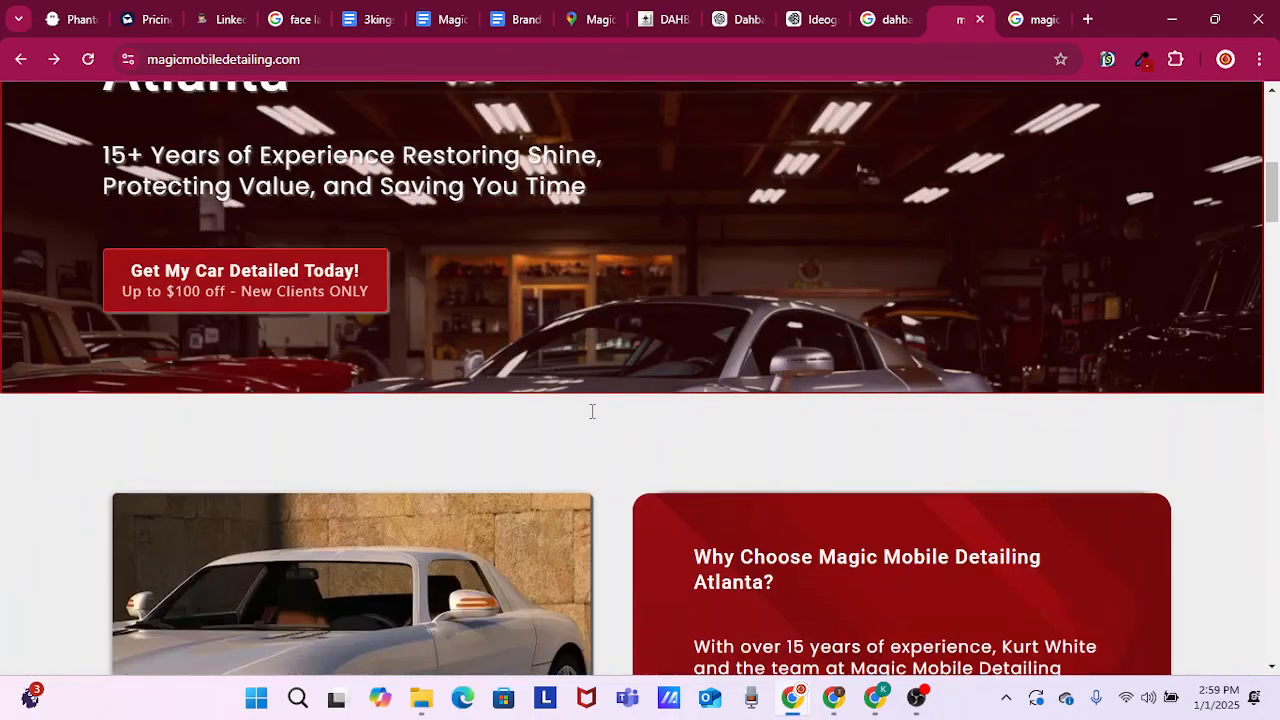
{"action": "scroll", "coordinate": [535, 410], "scroll_direction": "up", "scroll_amount": 6}
{"action": "scroll", "coordinate": [565, 454], "scroll_direction": "down", "scroll_amount": 2}
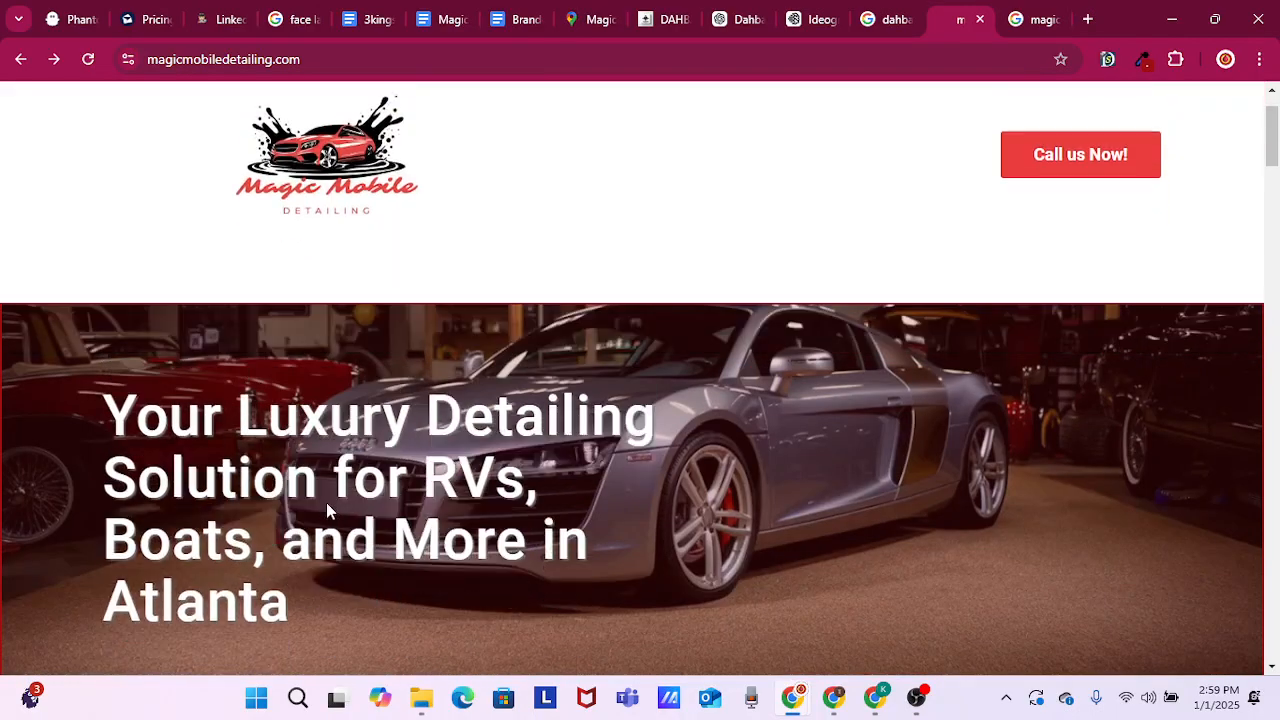
Review the first-service promotion form and close it, then cancel the site's request to open an app
{"action": "scroll", "coordinate": [605, 455], "scroll_direction": "up", "scroll_amount": 2}
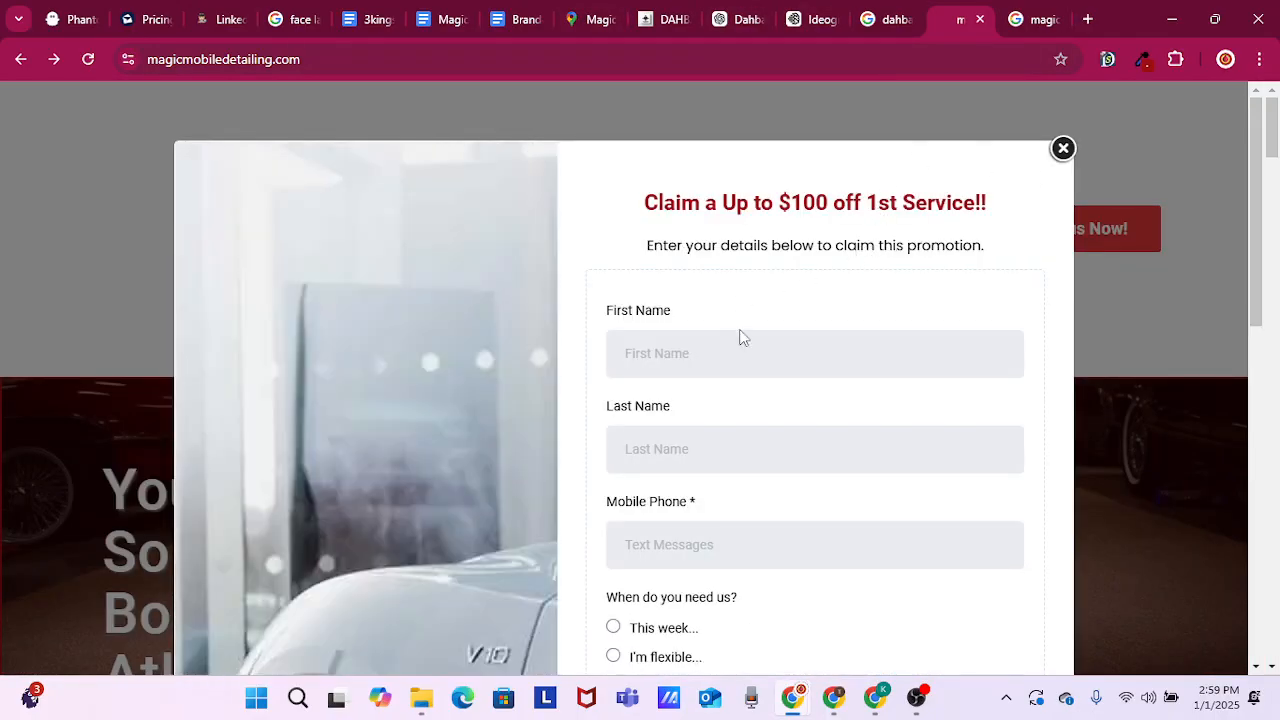
{"action": "scroll", "coordinate": [783, 341], "scroll_direction": "down", "scroll_amount": 2}
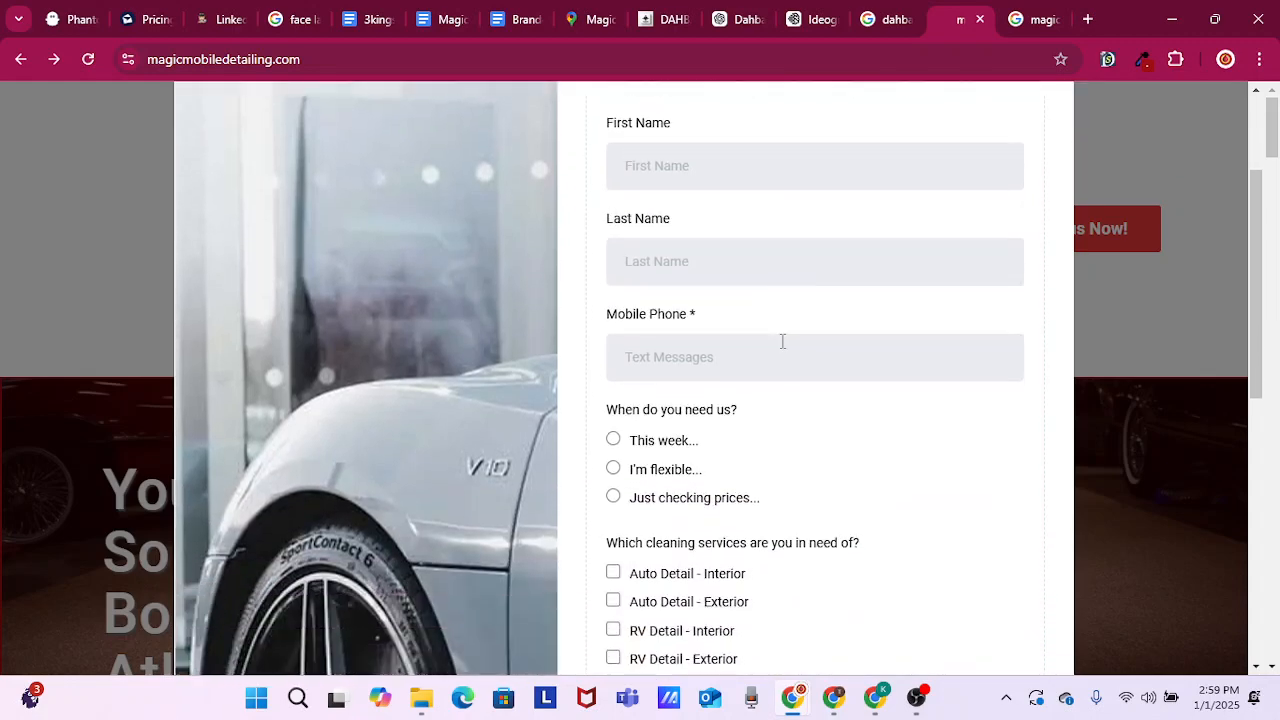
{"action": "scroll", "coordinate": [783, 341], "scroll_direction": "up", "scroll_amount": 2}
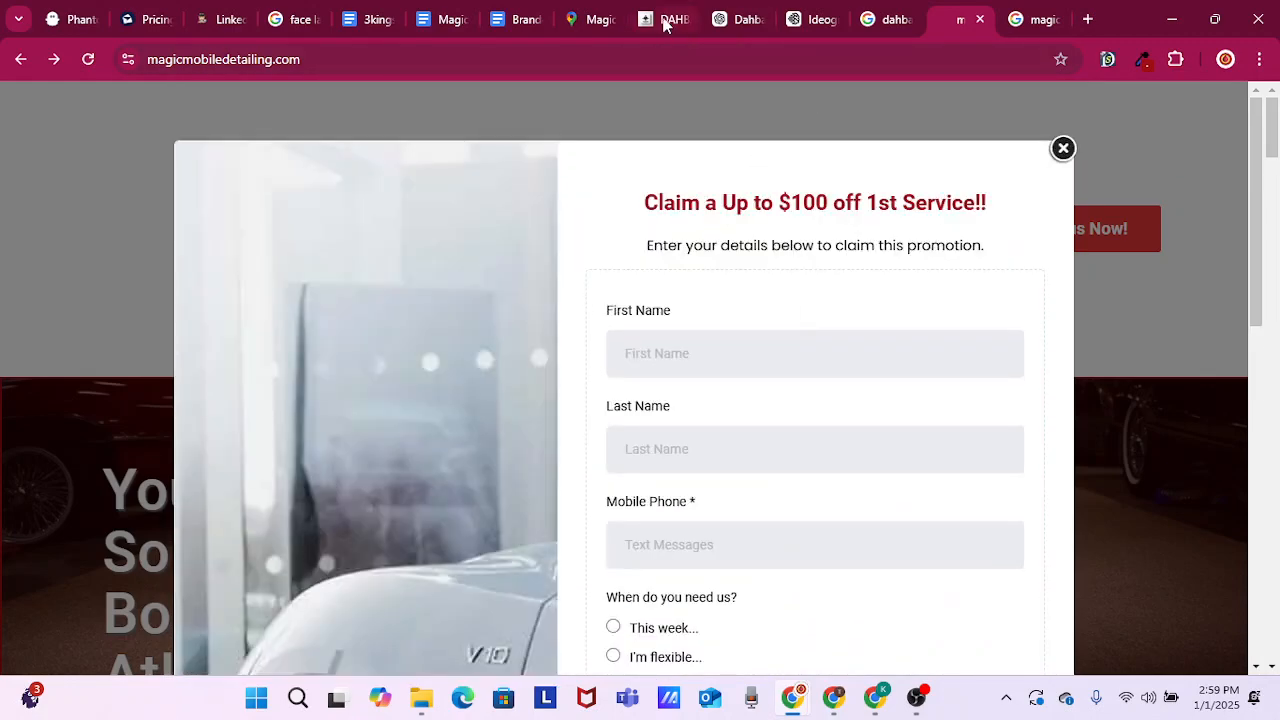
{"action": "left_click", "coordinate": [1063, 148]}
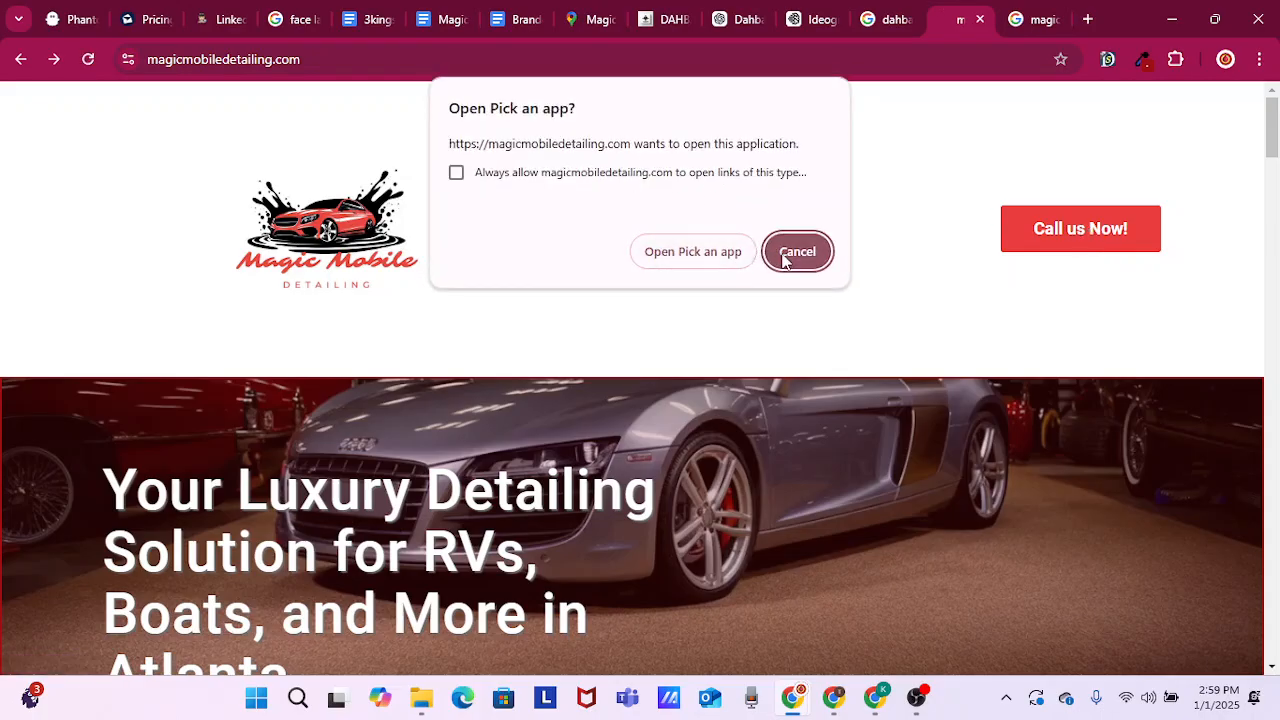
{"action": "left_click", "coordinate": [786, 257]}
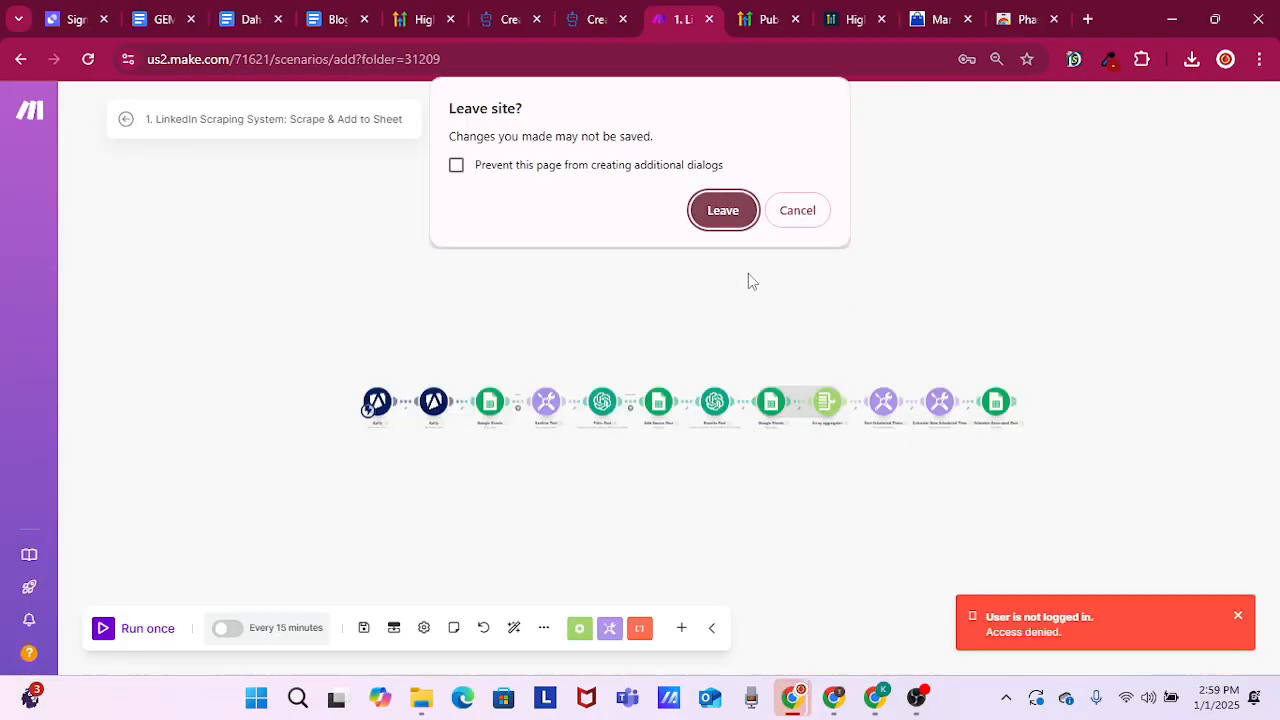
Decline leaving the Make site each time it asks, and switch back to the live magicmobiledetailing.com page
{"action": "mouse_move", "coordinate": [803, 703]}
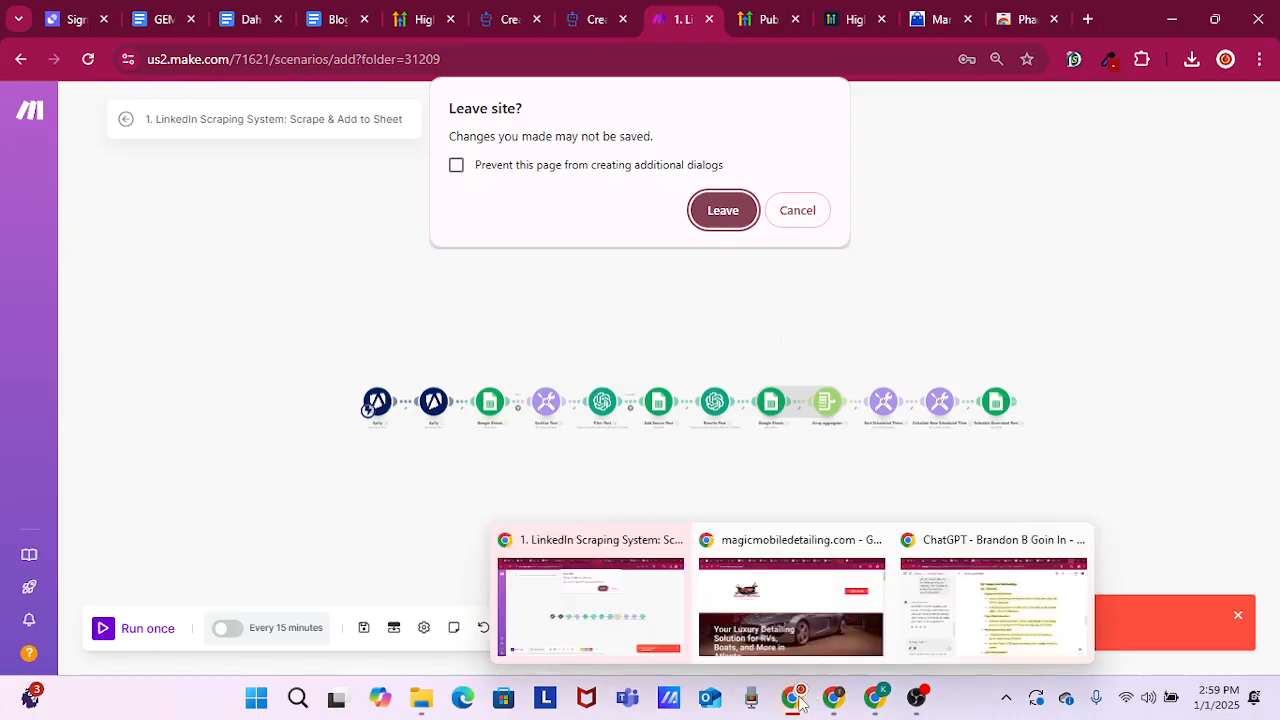
{"action": "left_click", "coordinate": [792, 218]}
{"action": "mouse_move", "coordinate": [798, 685]}
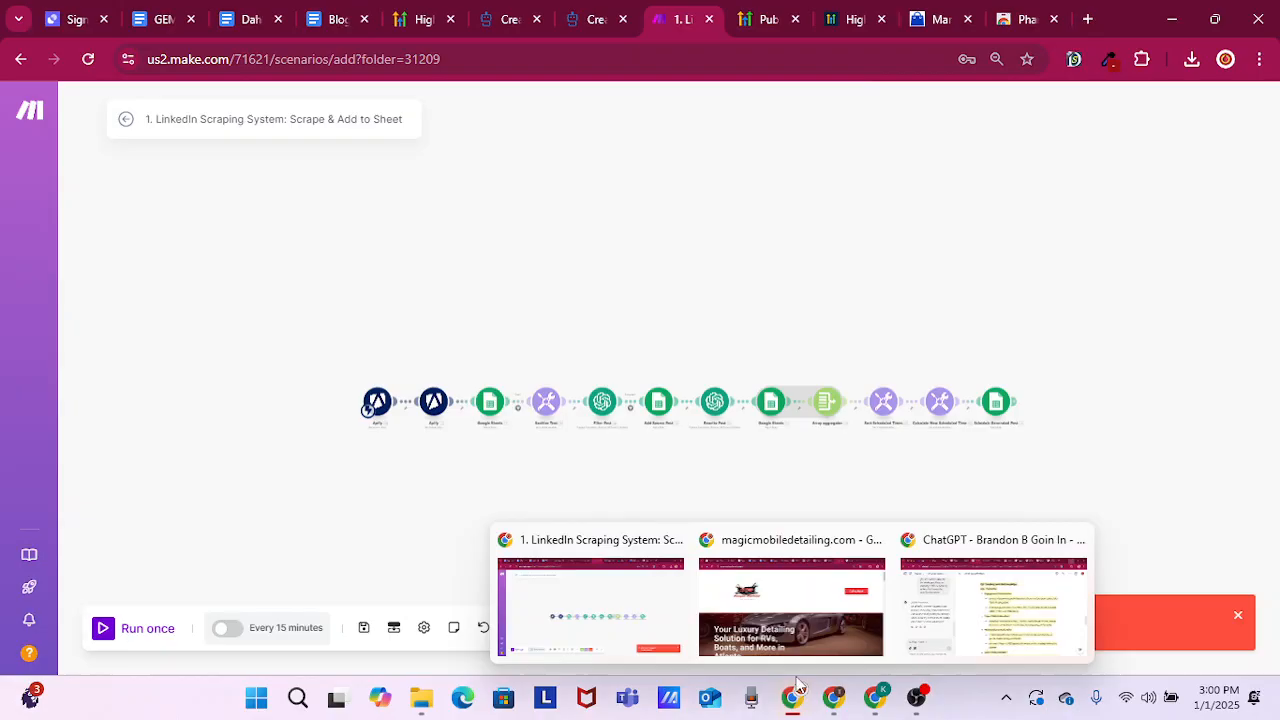
{"action": "left_click", "coordinate": [805, 560]}
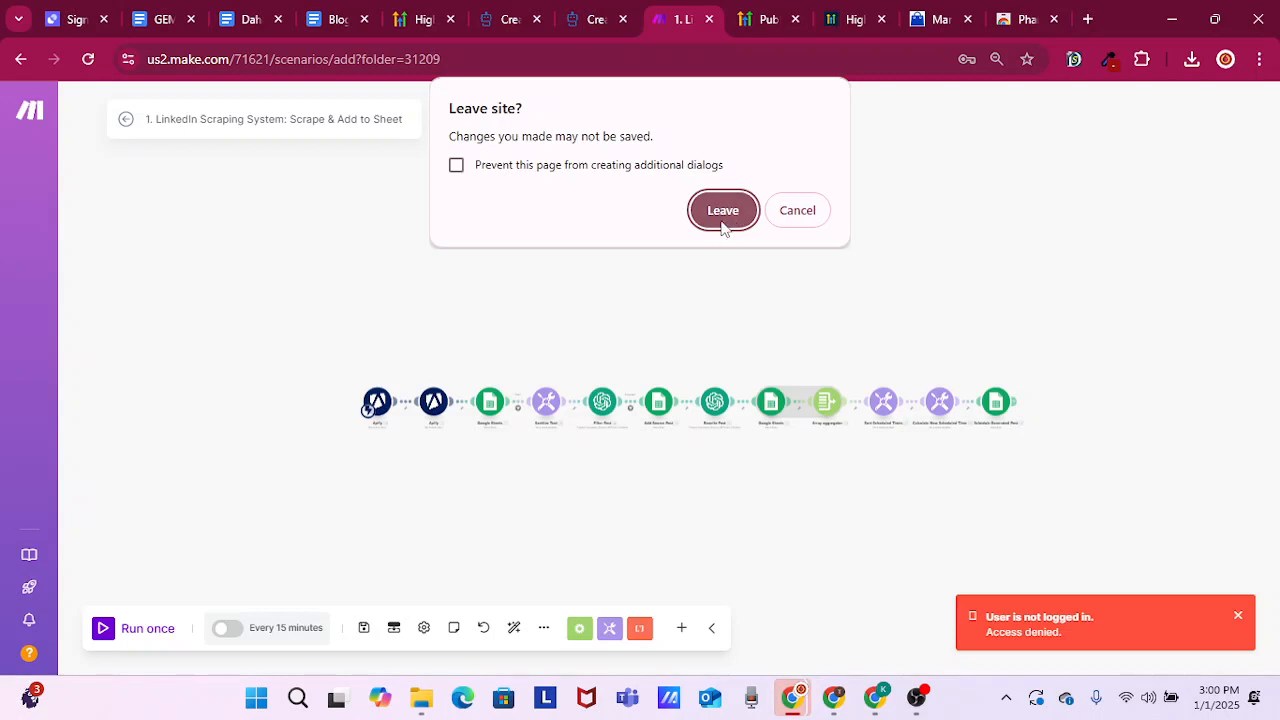
{"action": "left_click", "coordinate": [778, 216]}
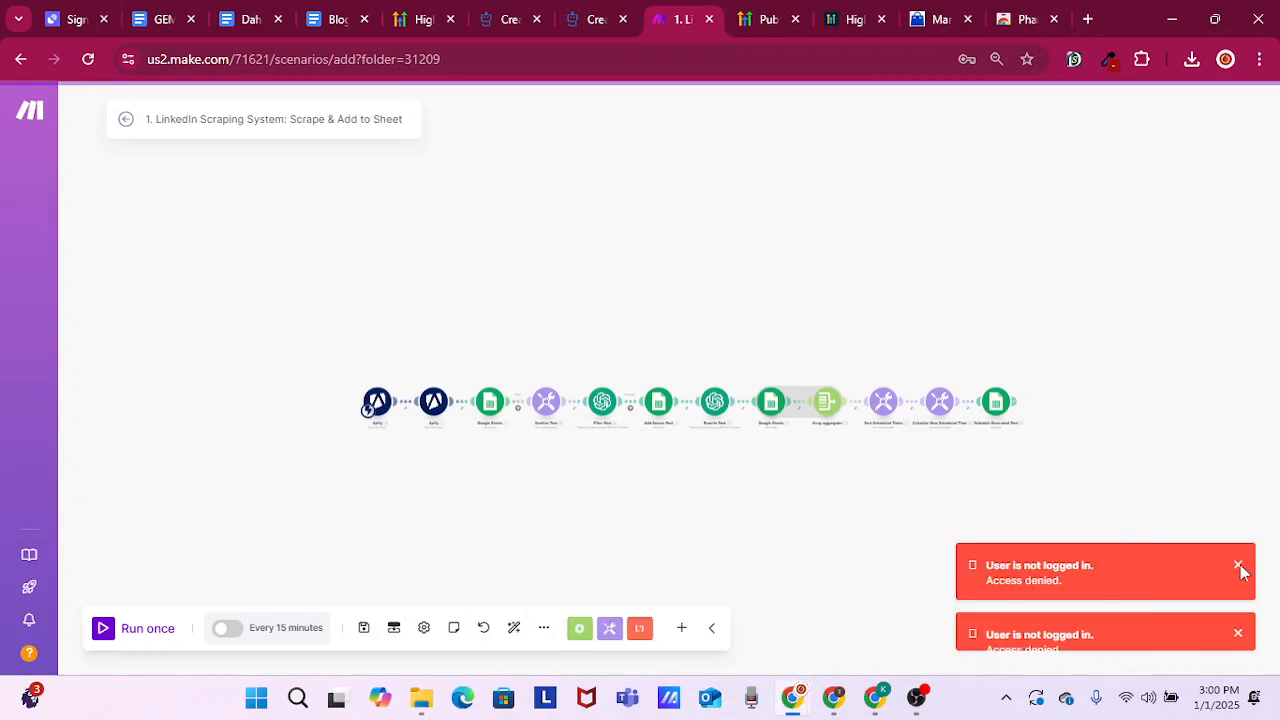
{"action": "mouse_move", "coordinate": [810, 700]}
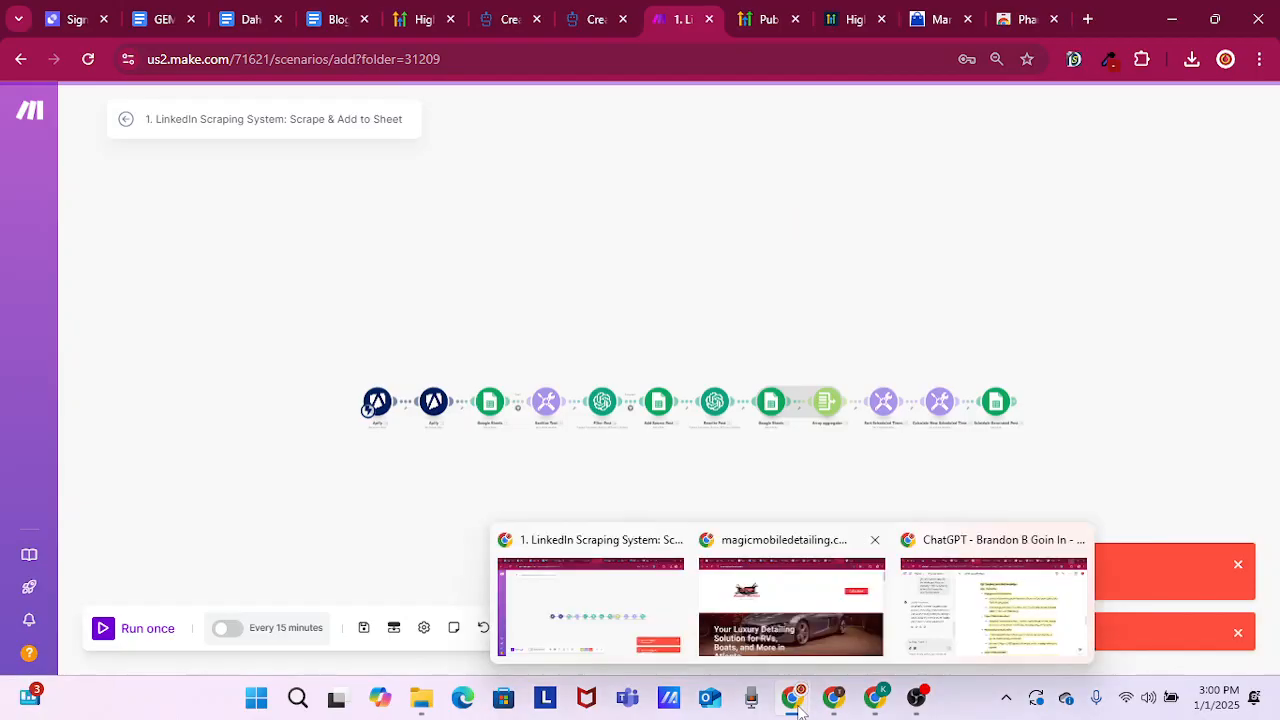
{"action": "left_click", "coordinate": [791, 532]}
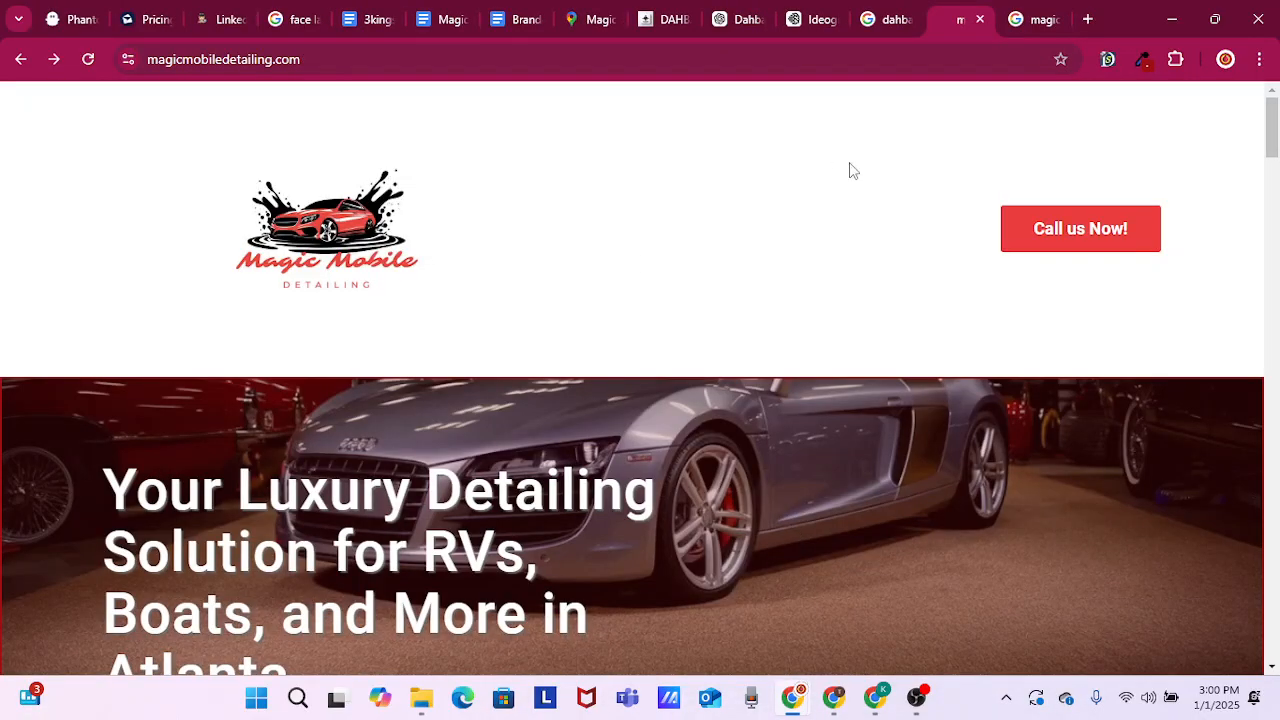
Look through the live page from the header down to the Auto Detailing card
{"action": "scroll", "coordinate": [770, 280], "scroll_direction": "down", "scroll_amount": 1}
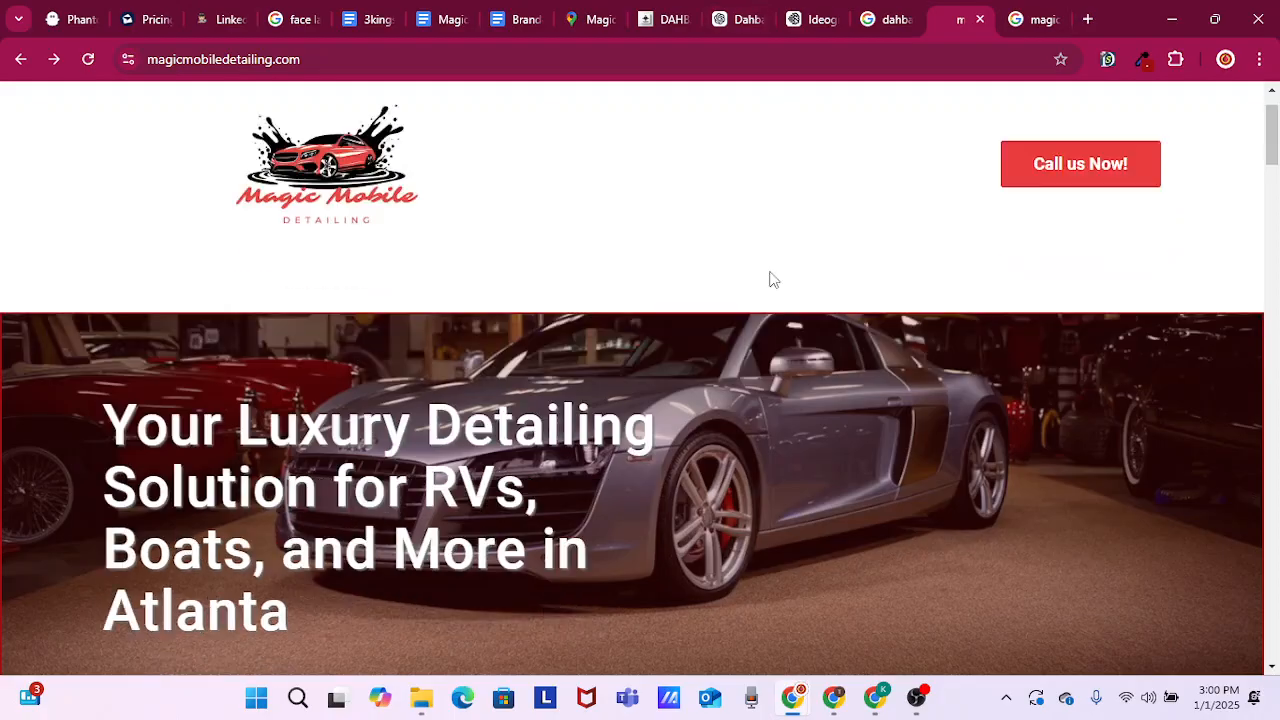
{"action": "scroll", "coordinate": [770, 280], "scroll_direction": "down", "scroll_amount": 3}
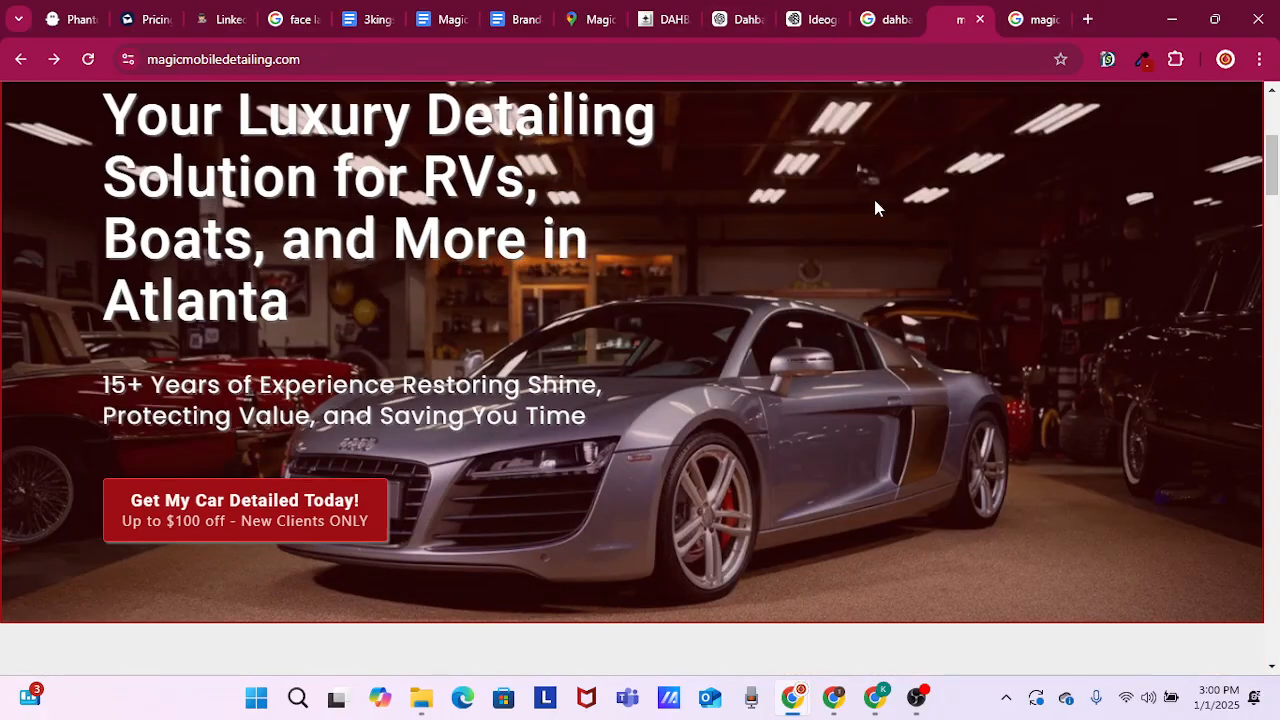
{"action": "scroll", "coordinate": [875, 207], "scroll_direction": "down", "scroll_amount": 4}
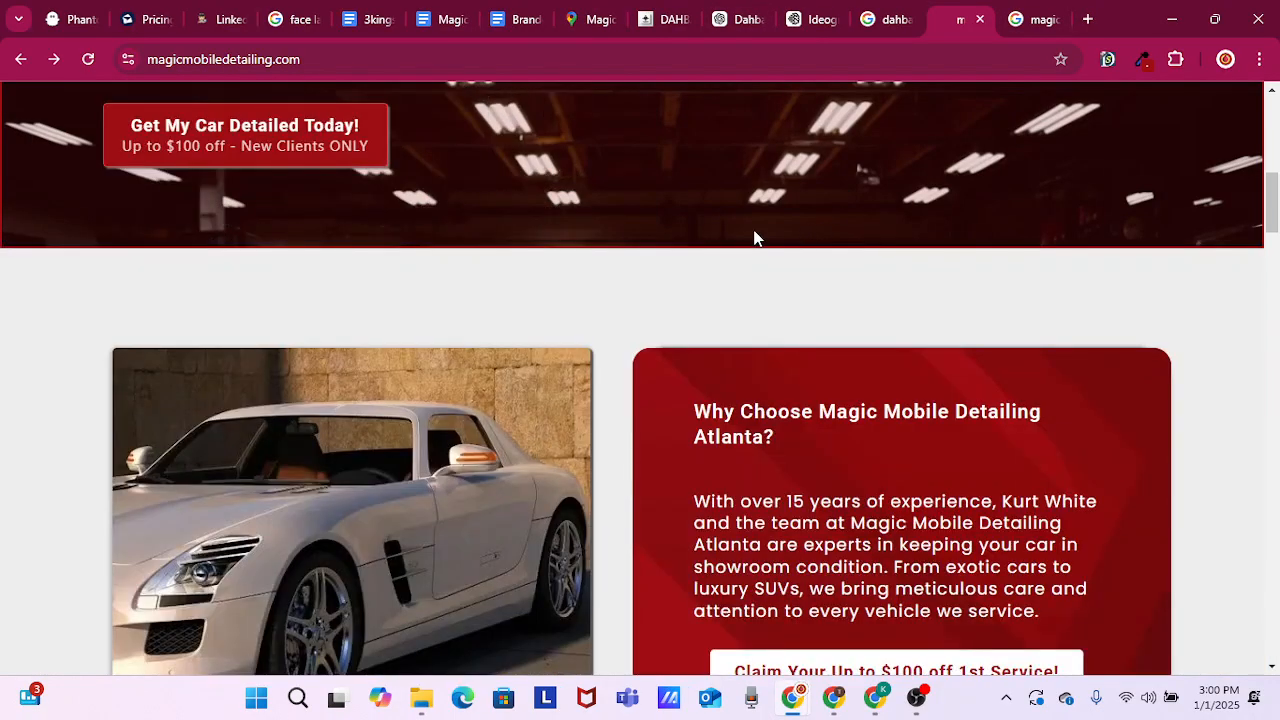
{"action": "scroll", "coordinate": [707, 240], "scroll_direction": "down", "scroll_amount": 7}
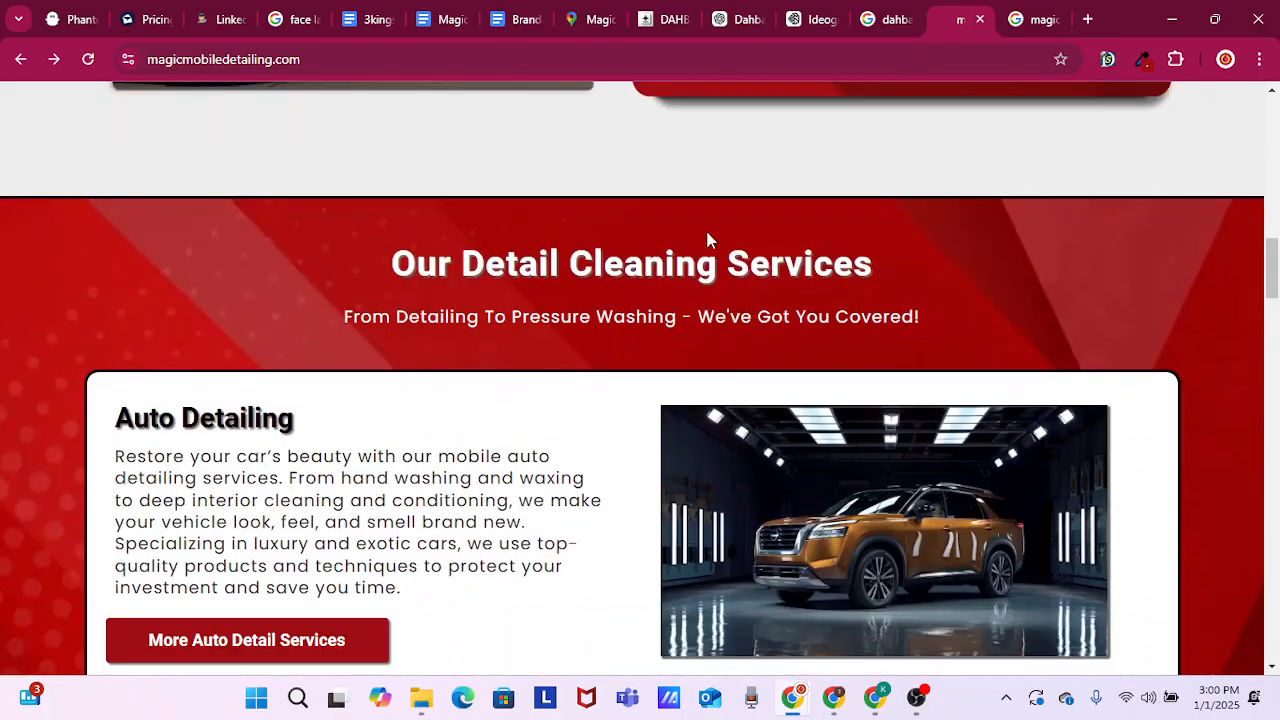
Look through the live page from the RV and Boat Detailing cards down to the Latest Reviews section
{"action": "scroll", "coordinate": [707, 240], "scroll_direction": "down", "scroll_amount": 8}
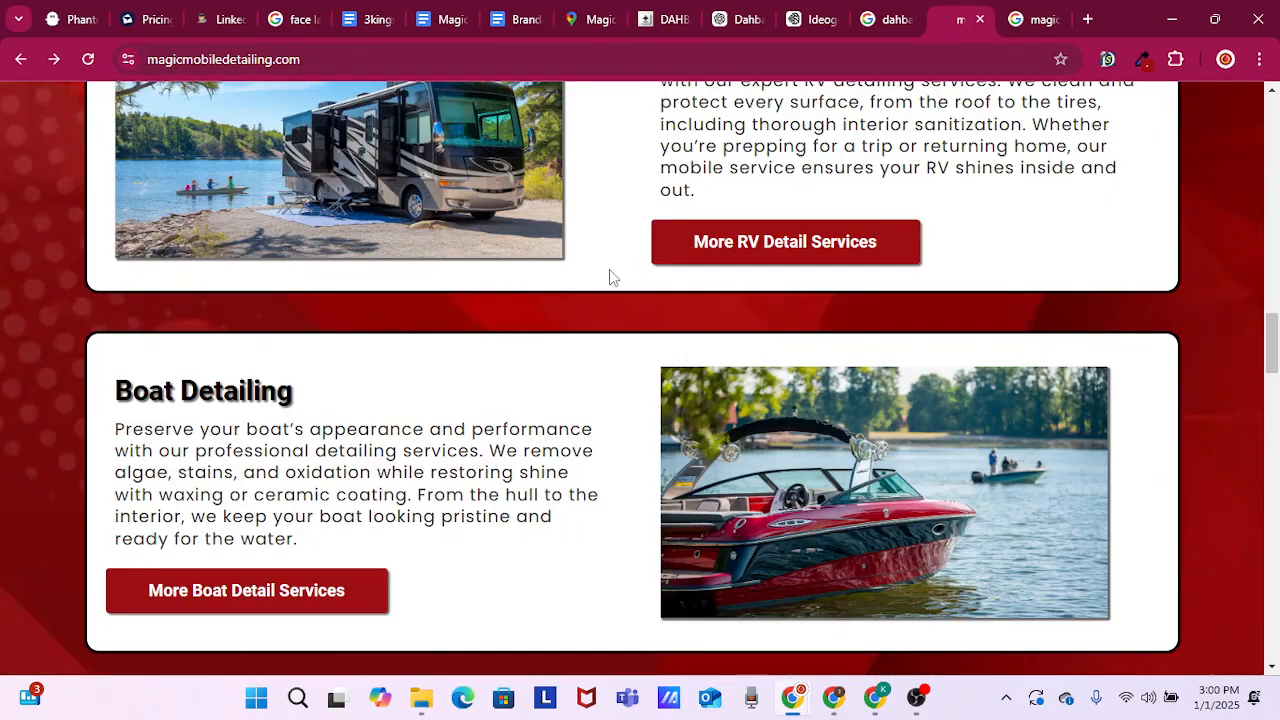
{"action": "scroll", "coordinate": [610, 260], "scroll_direction": "down", "scroll_amount": 5}
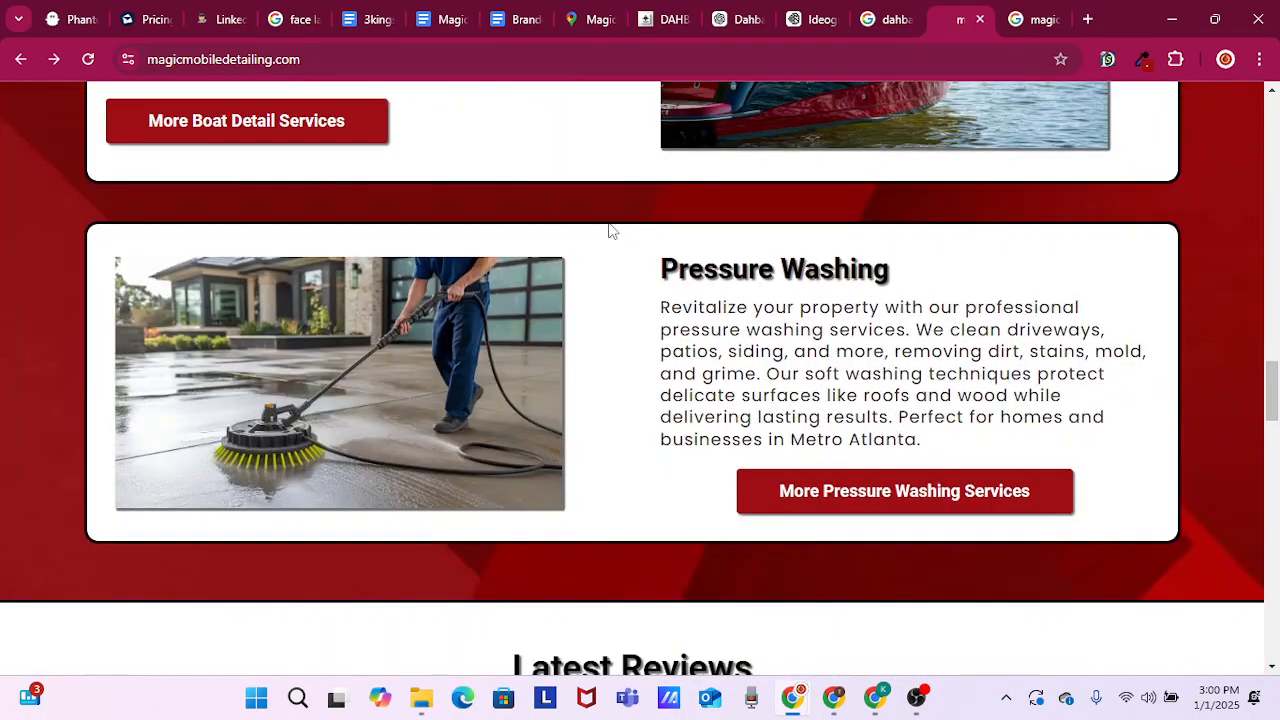
{"action": "scroll", "coordinate": [612, 230], "scroll_direction": "down", "scroll_amount": 6}
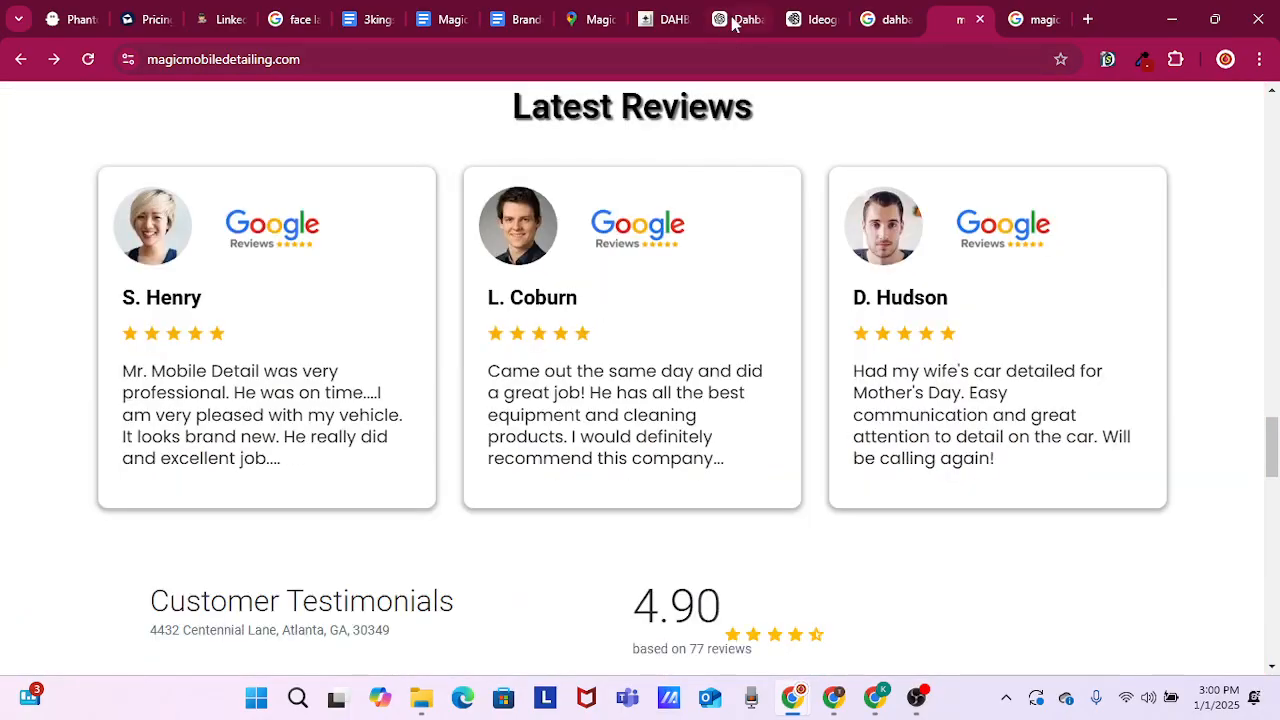
Switch to the Dahbahm Advertising Intern chat in ChatGPT and clear the text selection at the end of the last blog draft
{"action": "left_click", "coordinate": [735, 20]}
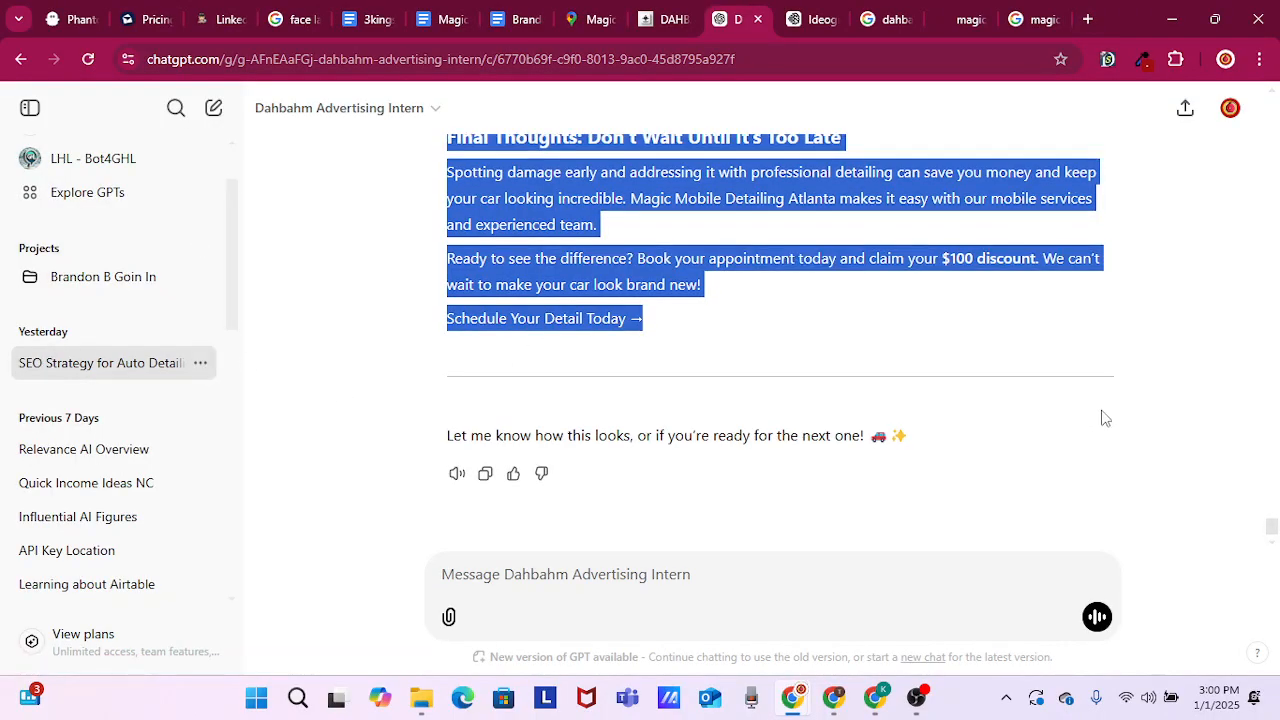
{"action": "scroll", "coordinate": [868, 486], "scroll_direction": "up", "scroll_amount": 4}
{"action": "scroll", "coordinate": [872, 440], "scroll_direction": "down", "scroll_amount": 3}
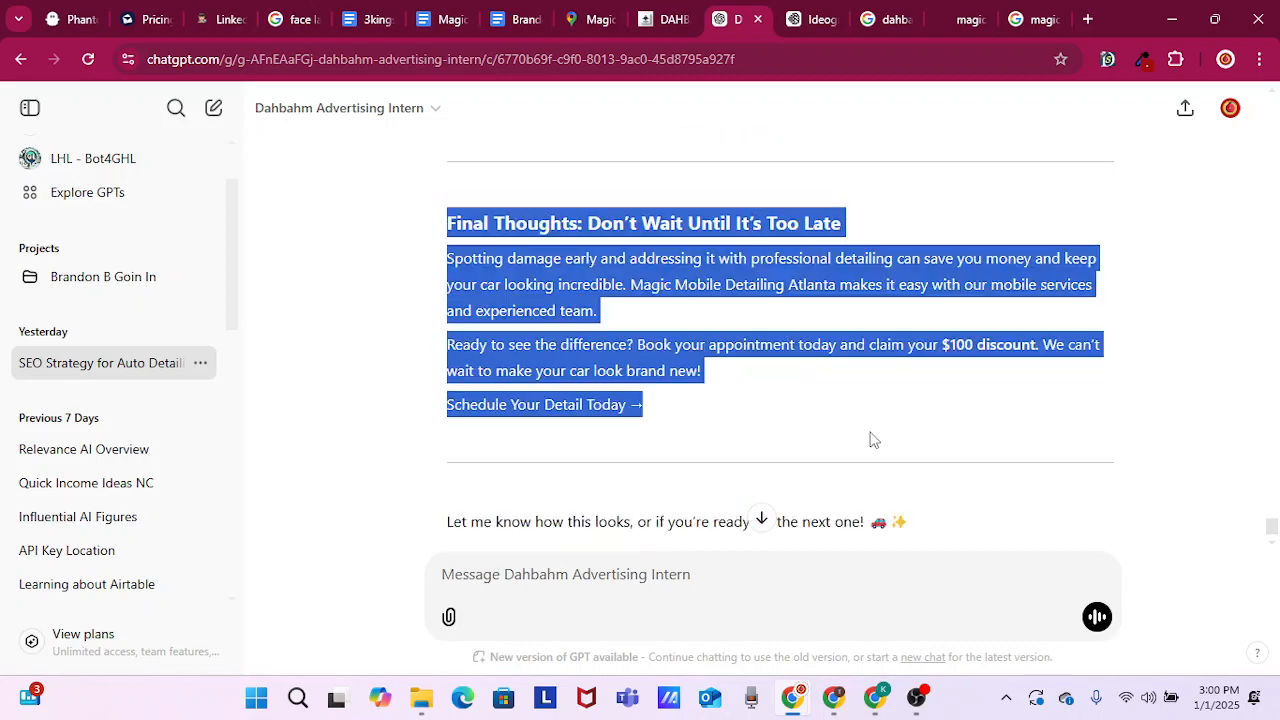
{"action": "scroll", "coordinate": [870, 440], "scroll_direction": "down", "scroll_amount": 1}
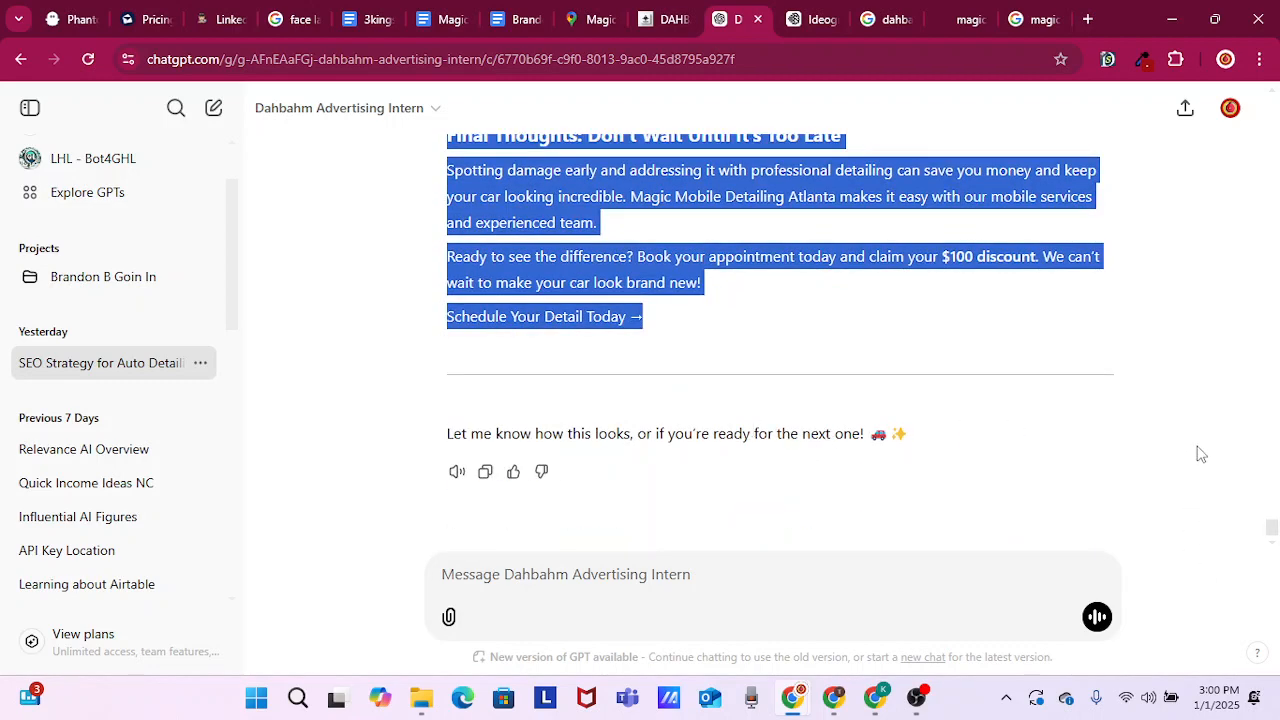
{"action": "left_click", "coordinate": [1018, 376]}
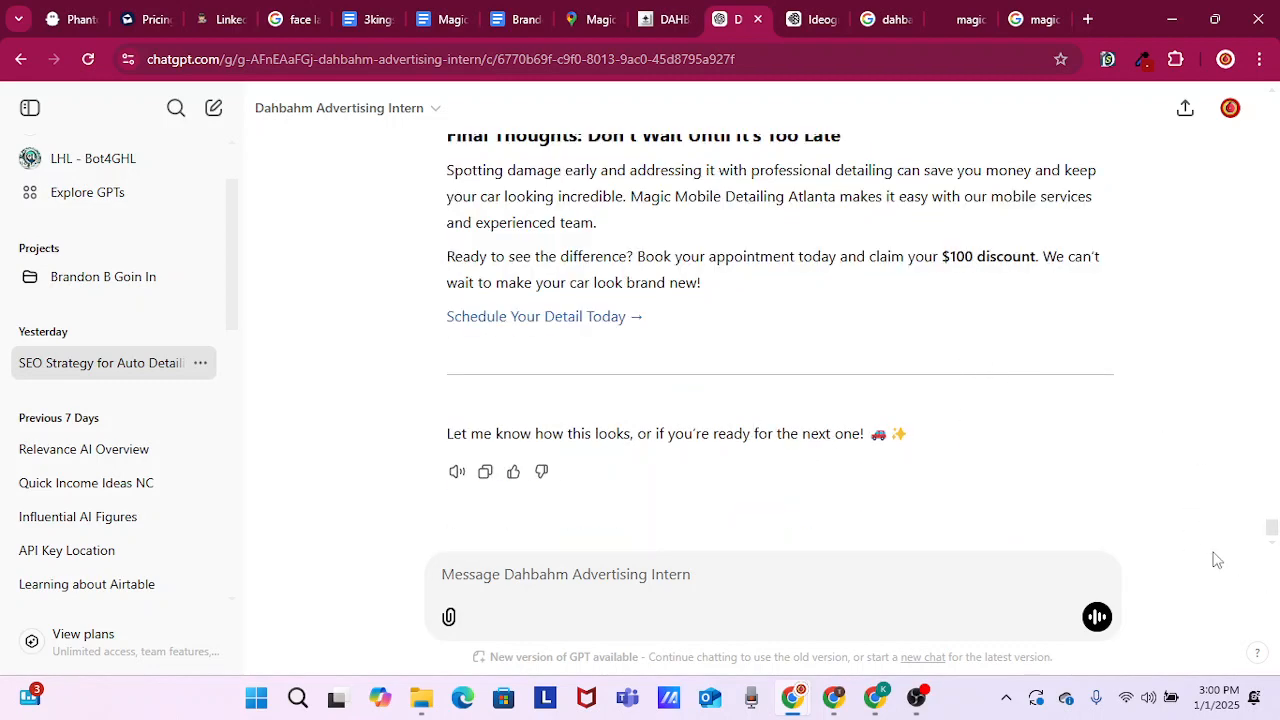
Look back through the generated blog drafts to the prompt asking for 3 blog names for the website
{"action": "scroll", "coordinate": [1090, 395], "scroll_direction": "up", "scroll_amount": 6}
{"action": "scroll", "coordinate": [1094, 398], "scroll_direction": "up", "scroll_amount": 5}
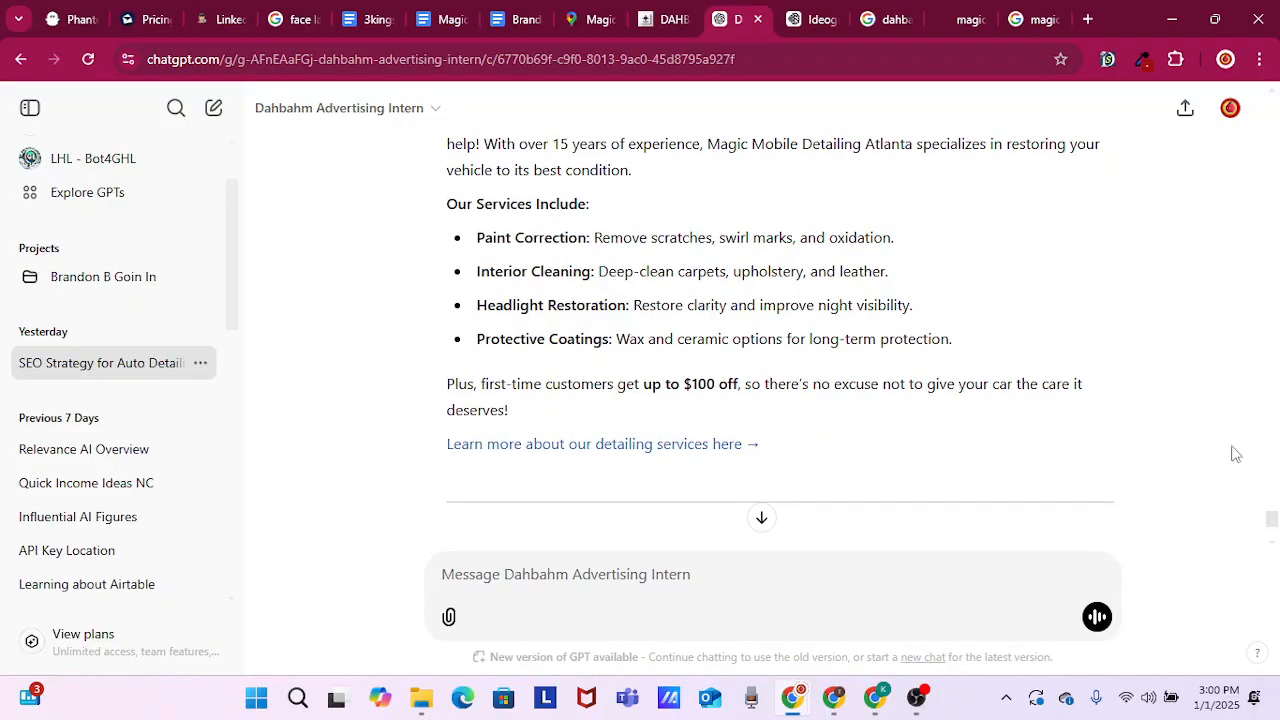
{"action": "scroll", "coordinate": [1074, 421], "scroll_direction": "up", "scroll_amount": 10}
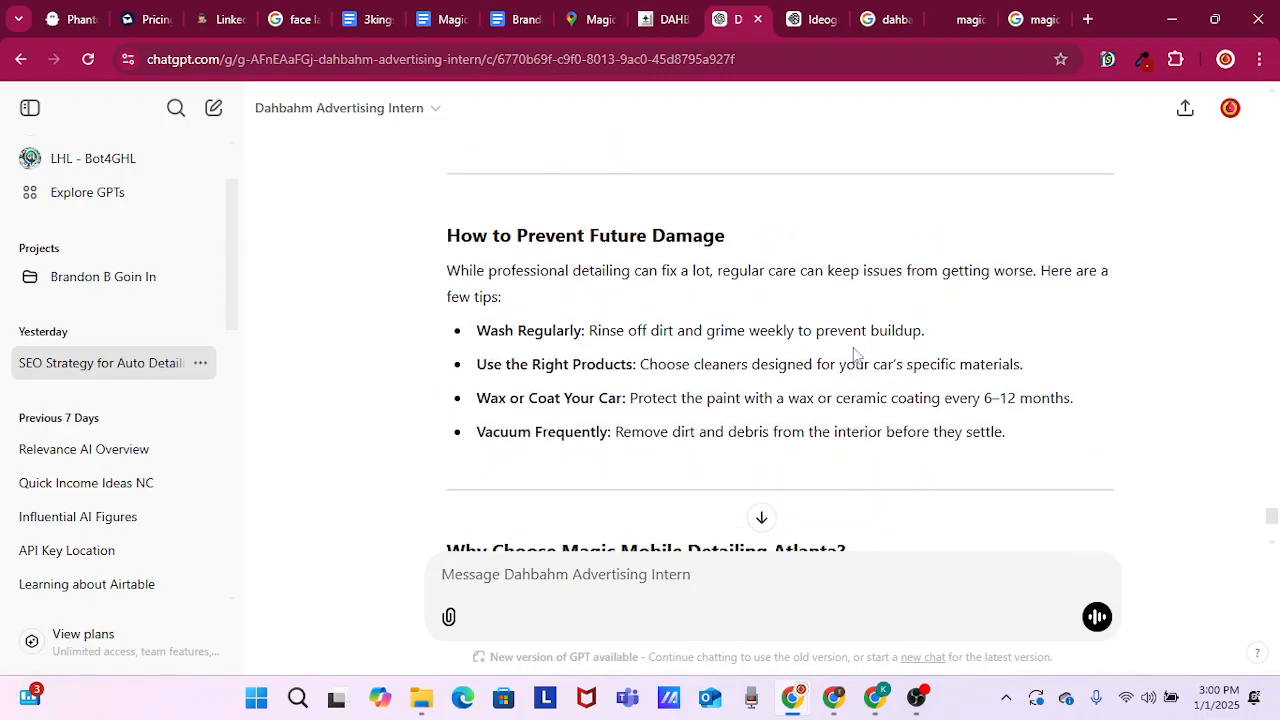
{"action": "scroll", "coordinate": [851, 334], "scroll_direction": "up", "scroll_amount": 15}
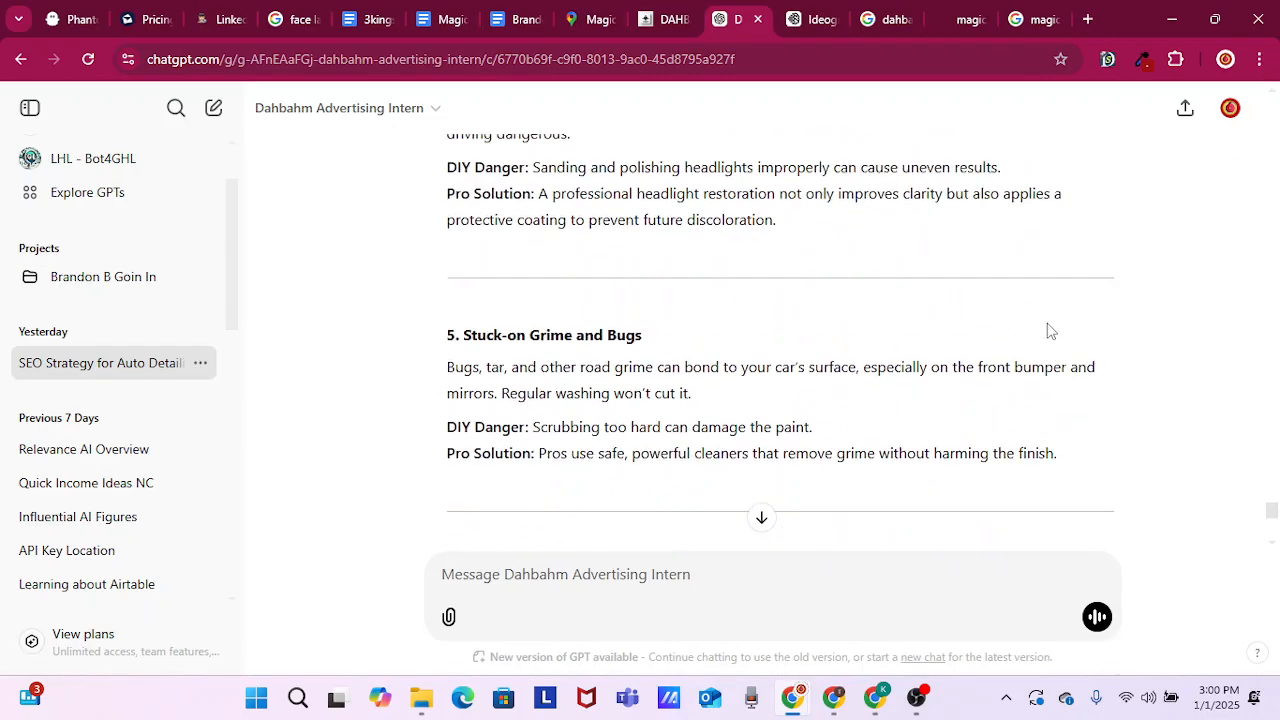
{"action": "scroll", "coordinate": [922, 302], "scroll_direction": "up", "scroll_amount": 20}
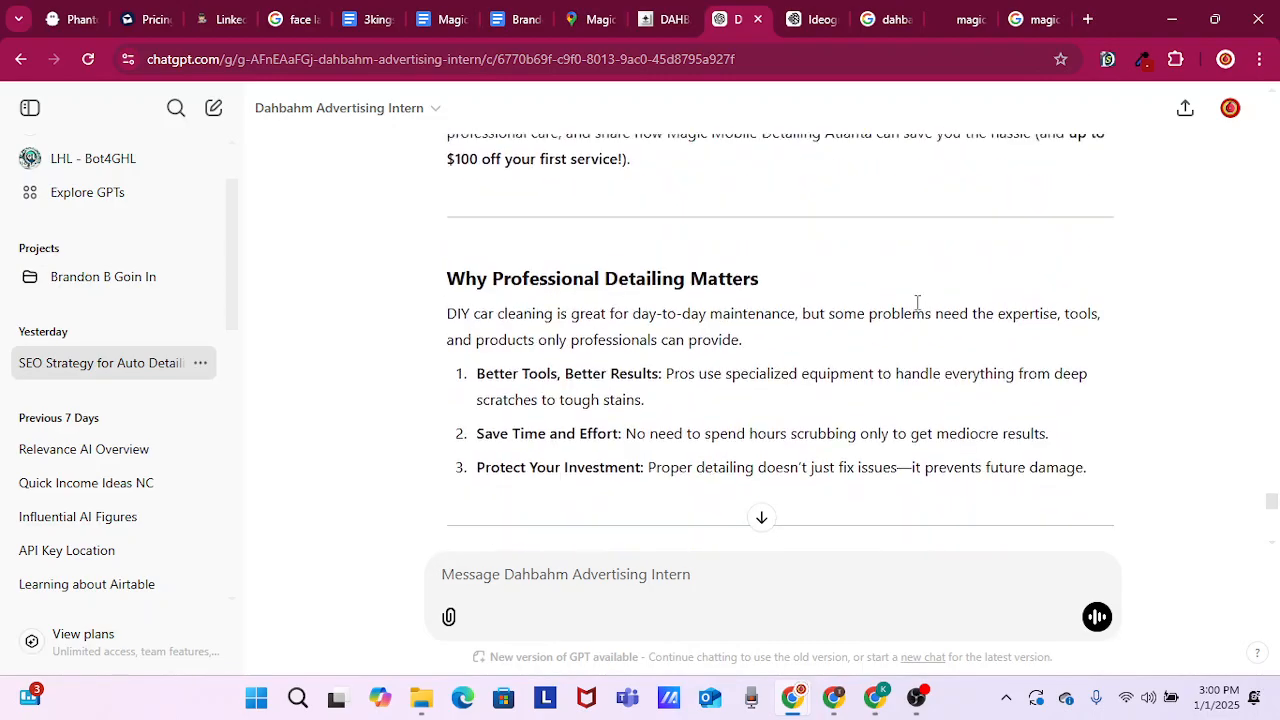
{"action": "scroll", "coordinate": [857, 319], "scroll_direction": "up", "scroll_amount": 20}
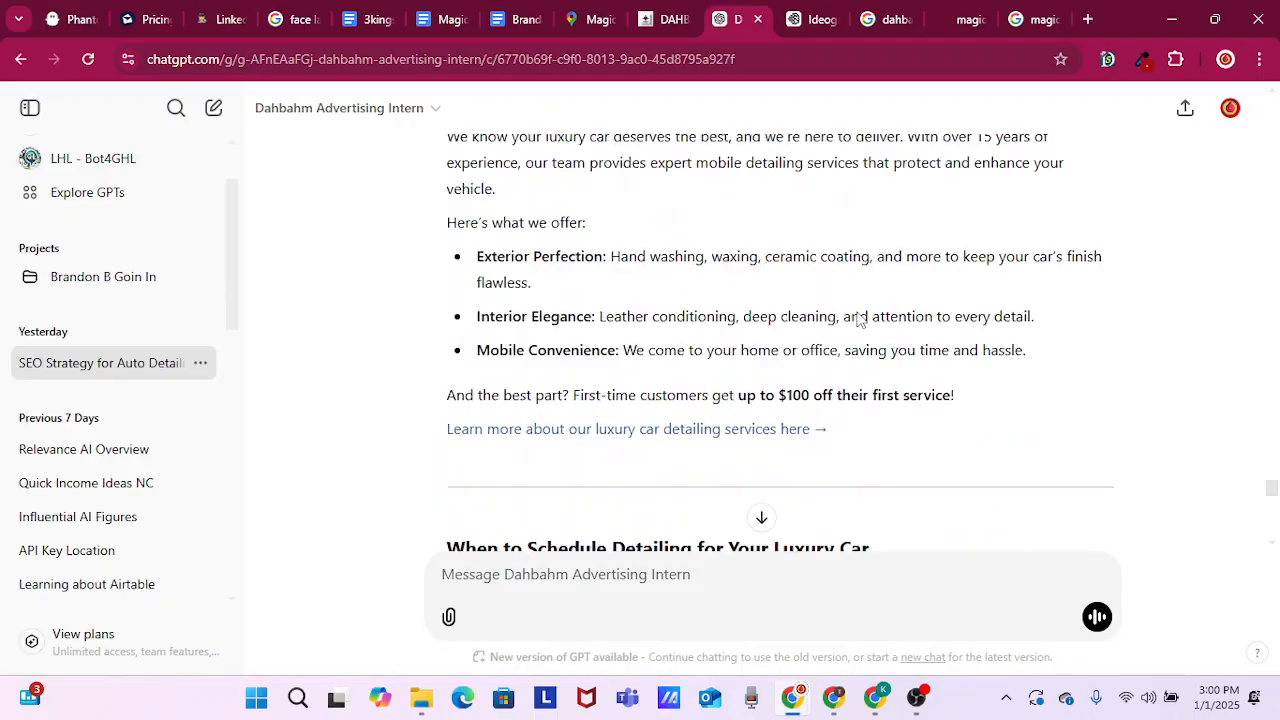
{"action": "scroll", "coordinate": [857, 319], "scroll_direction": "up", "scroll_amount": 20}
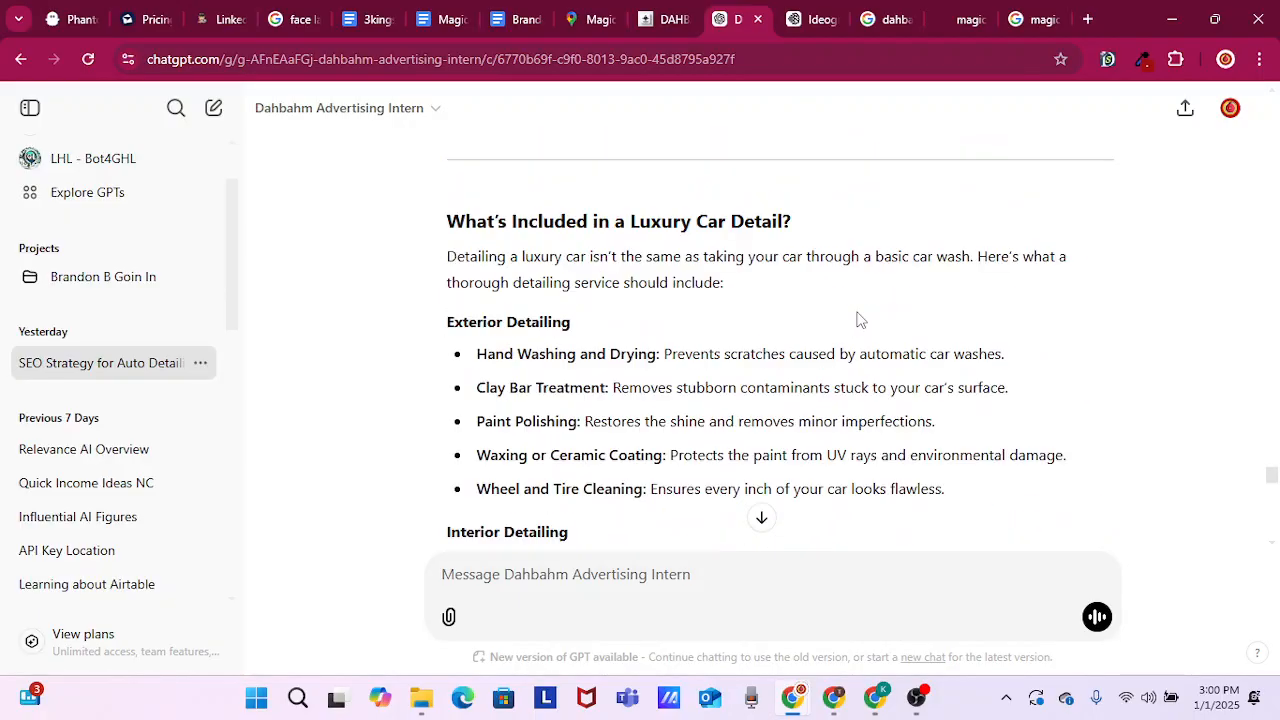
{"action": "scroll", "coordinate": [857, 319], "scroll_direction": "up", "scroll_amount": 20}
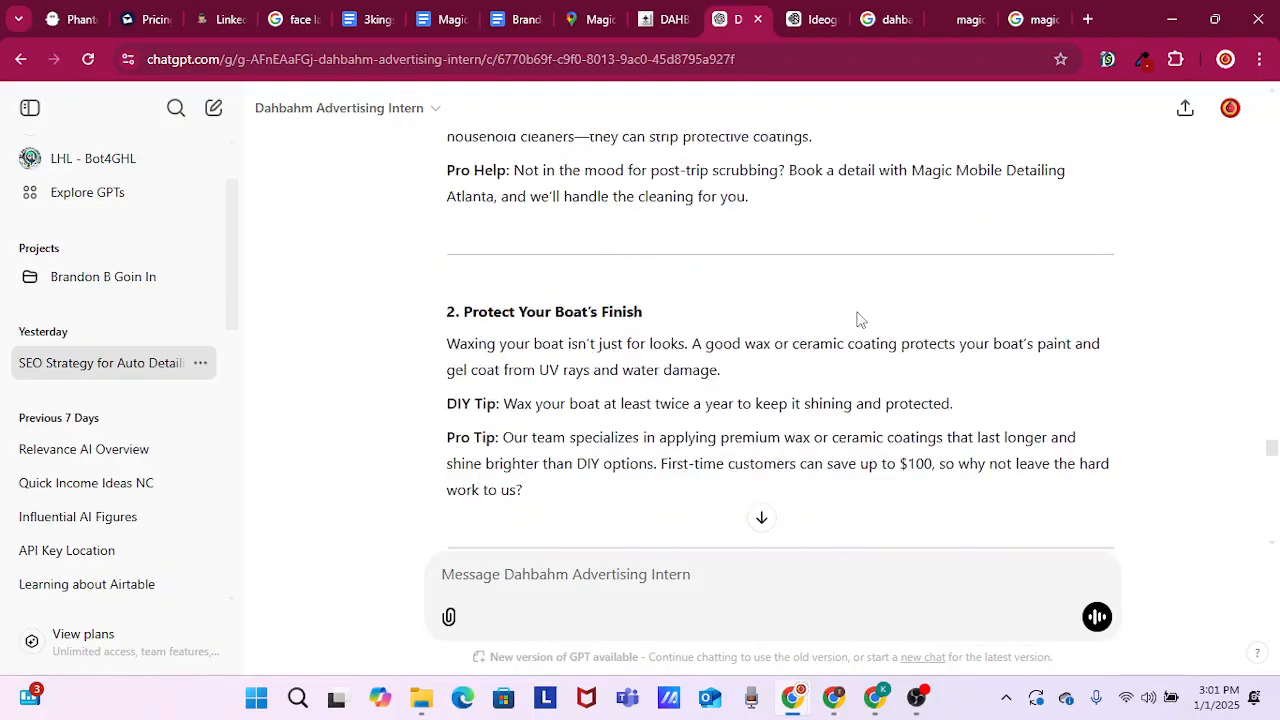
{"action": "scroll", "coordinate": [857, 319], "scroll_direction": "up", "scroll_amount": 20}
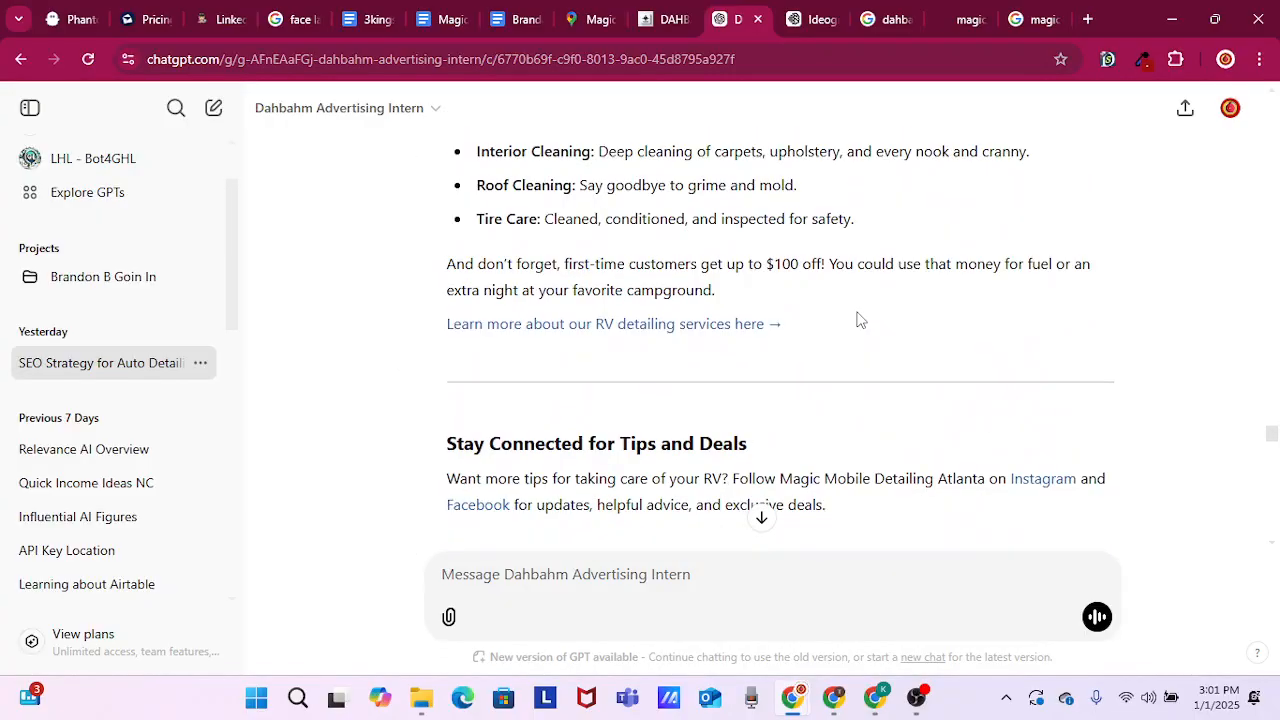
{"action": "scroll", "coordinate": [857, 319], "scroll_direction": "up", "scroll_amount": 20}
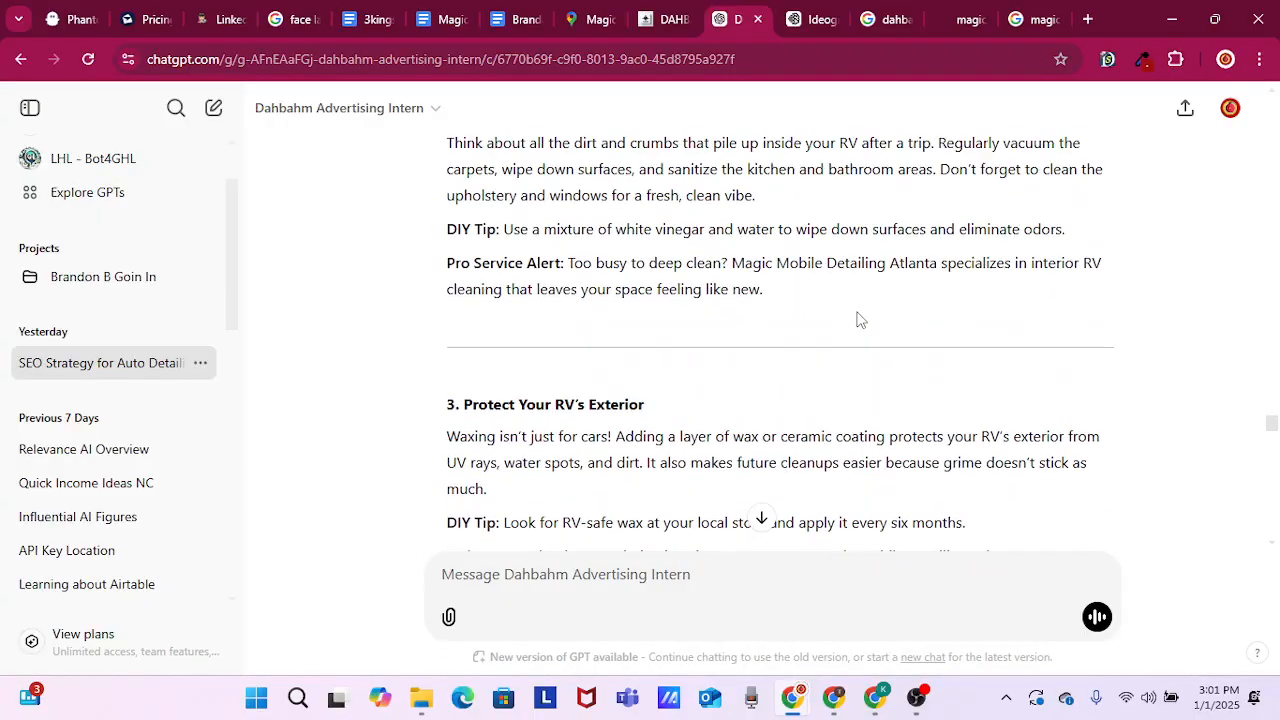
{"action": "scroll", "coordinate": [812, 319], "scroll_direction": "up", "scroll_amount": 20}
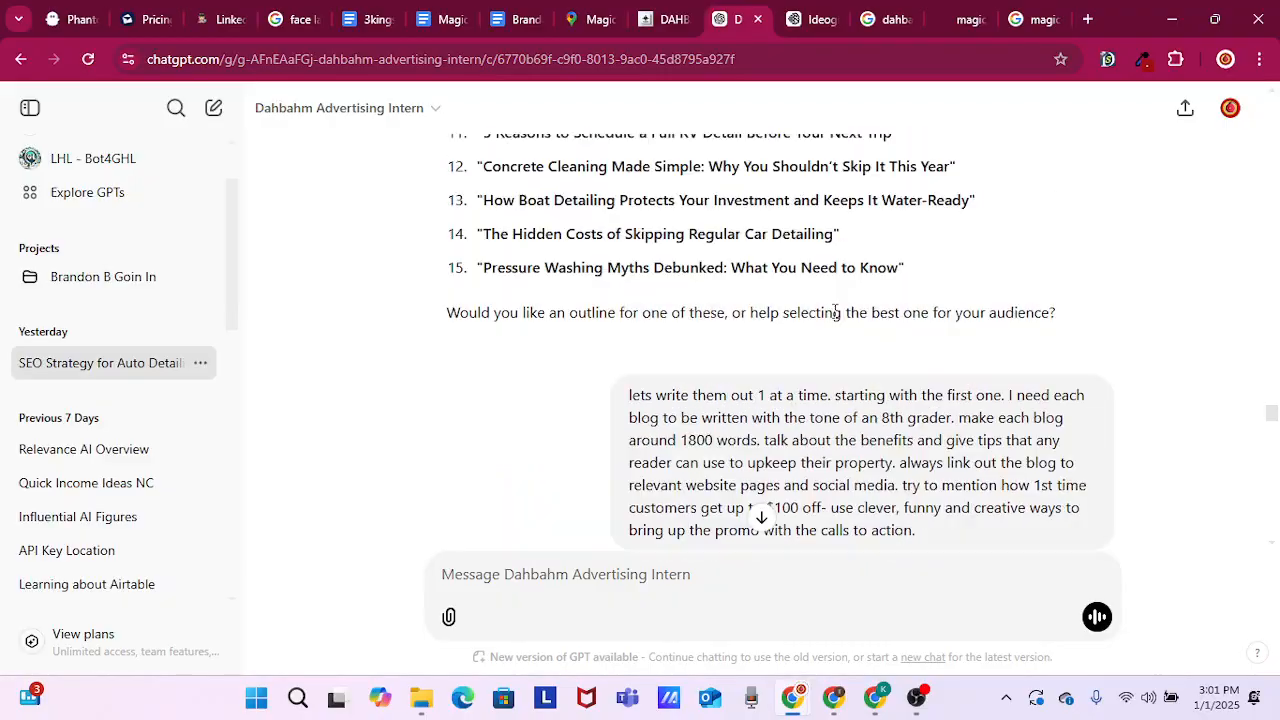
{"action": "scroll", "coordinate": [835, 311], "scroll_direction": "up", "scroll_amount": 20}
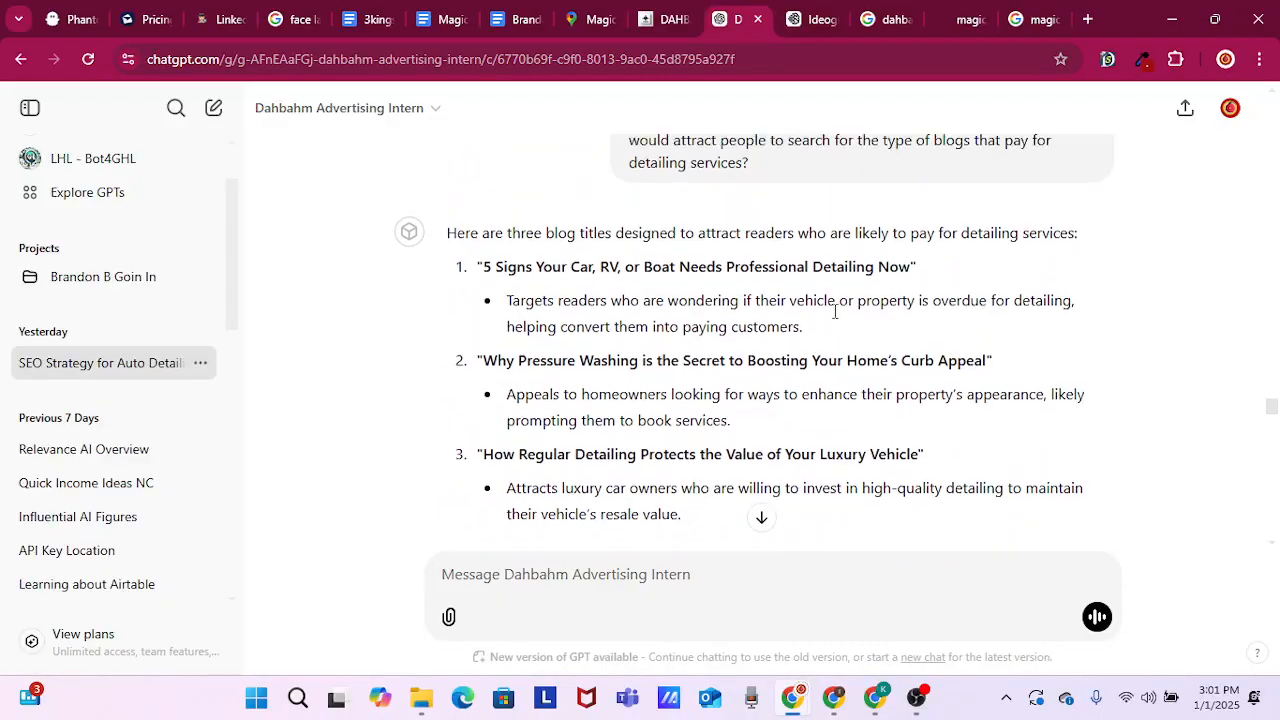
{"action": "scroll", "coordinate": [786, 390], "scroll_direction": "down", "scroll_amount": 1}
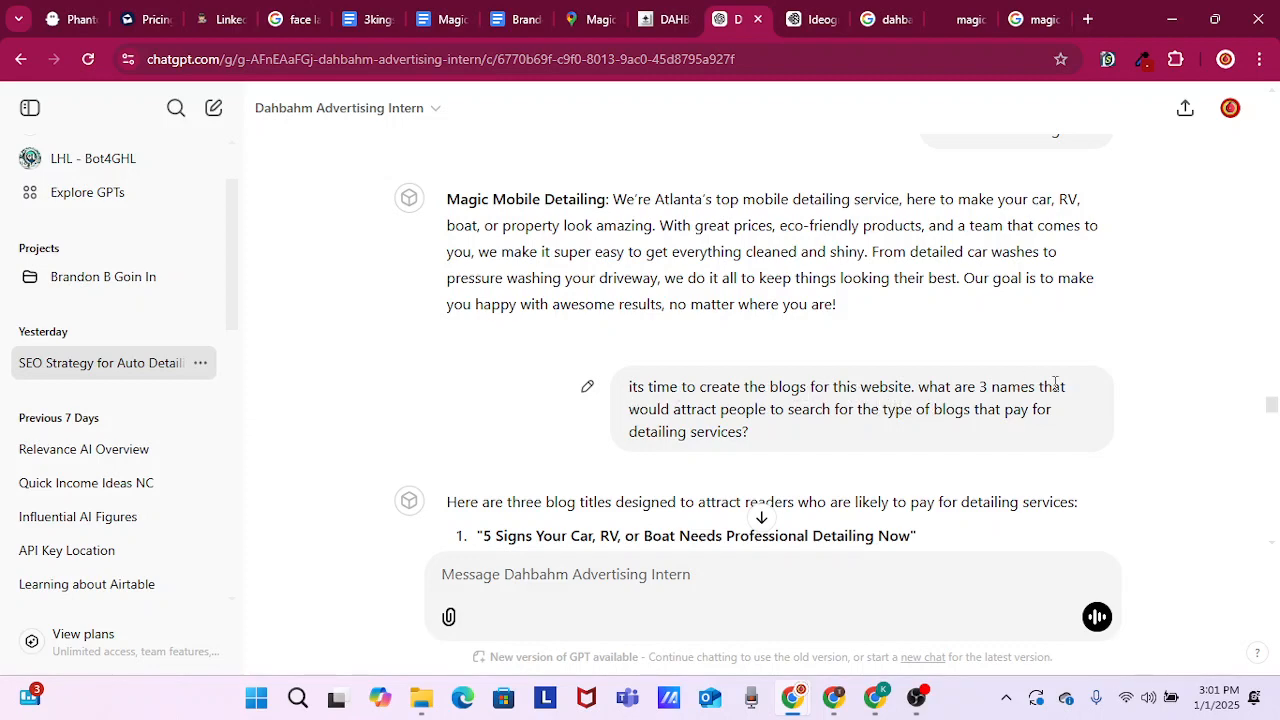
Confirm leaving the Make scenario page when it asks, close that page, and return to the Dahbahm Advertising Intern chat
{"action": "mouse_move", "coordinate": [795, 708]}
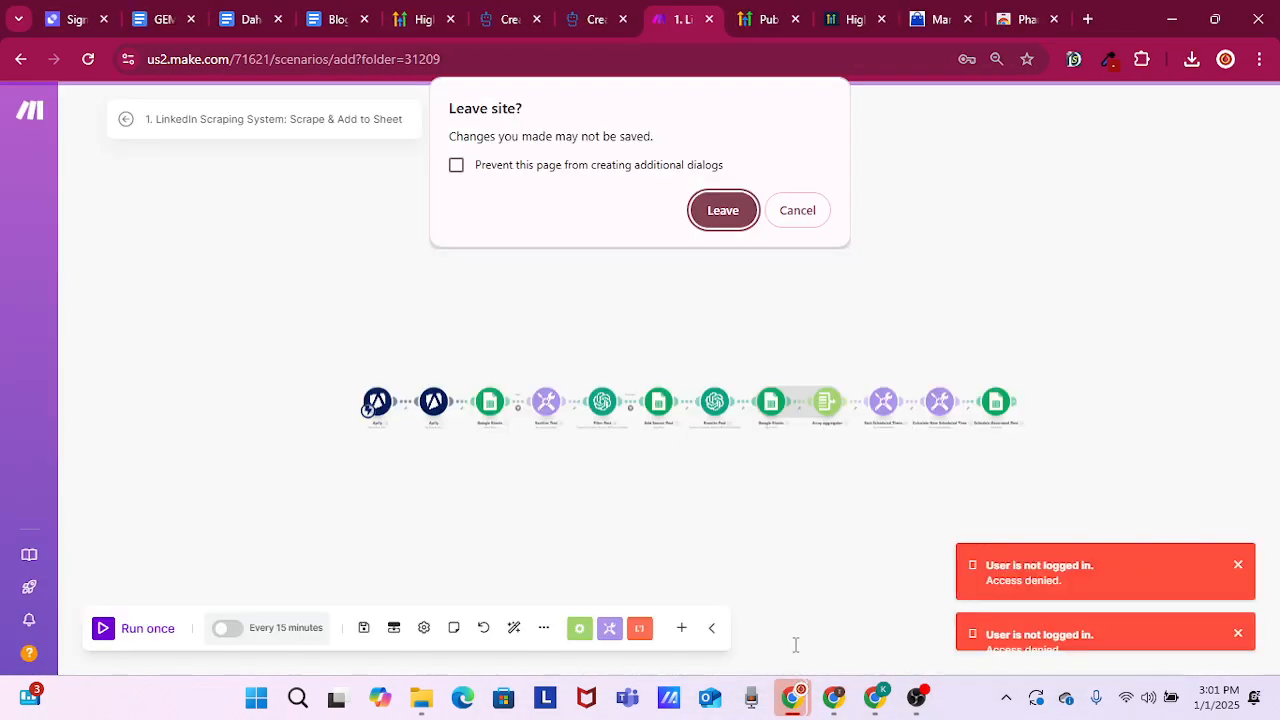
{"action": "mouse_move", "coordinate": [840, 704]}
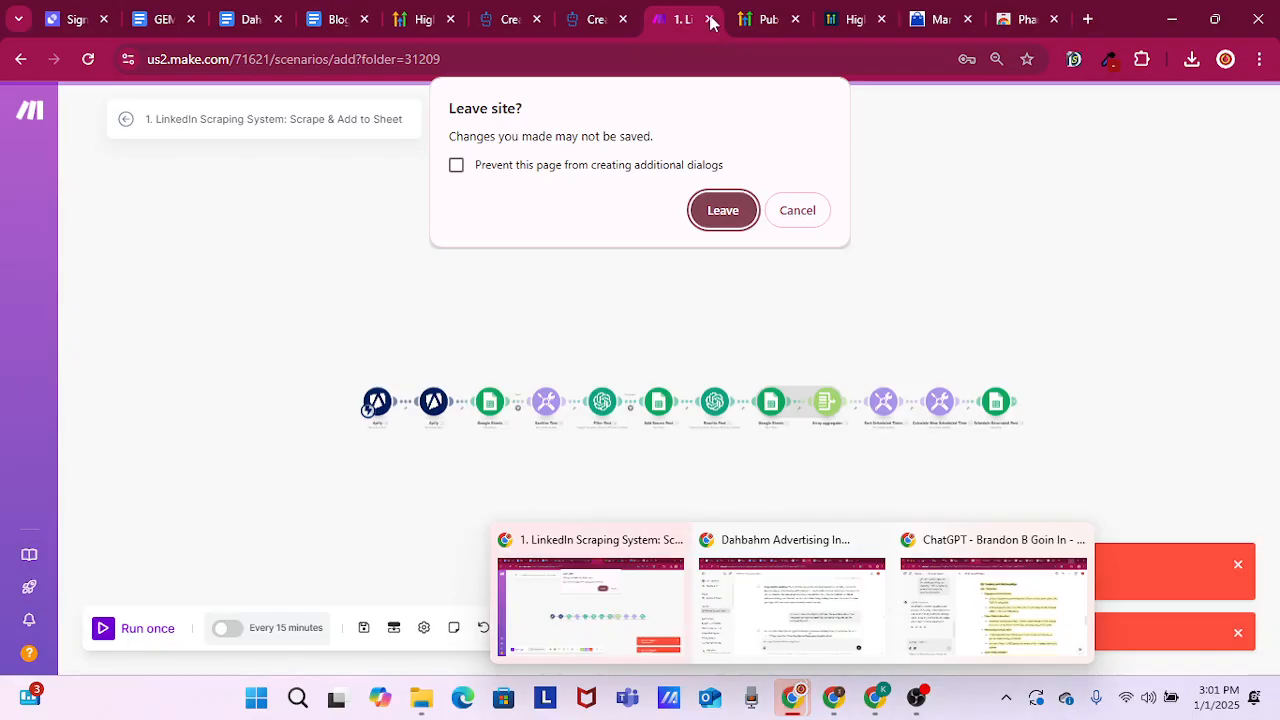
{"action": "left_click", "coordinate": [723, 210]}
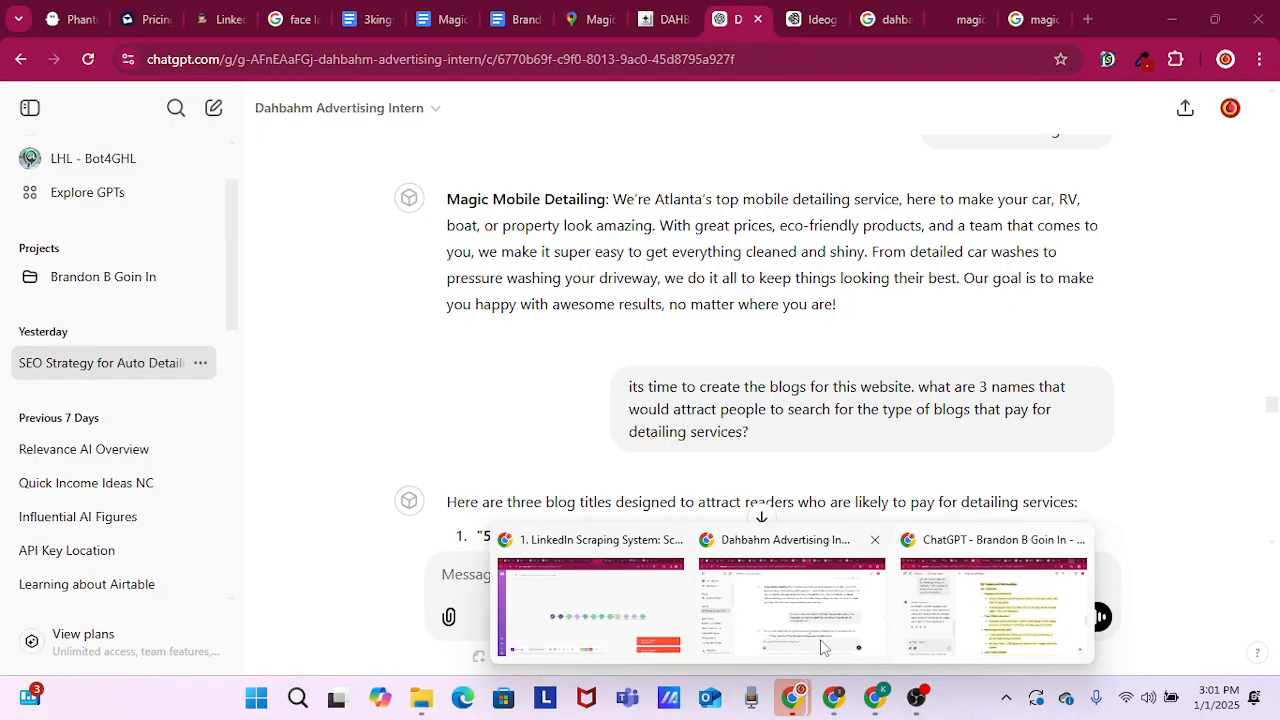
{"action": "left_click", "coordinate": [822, 647]}
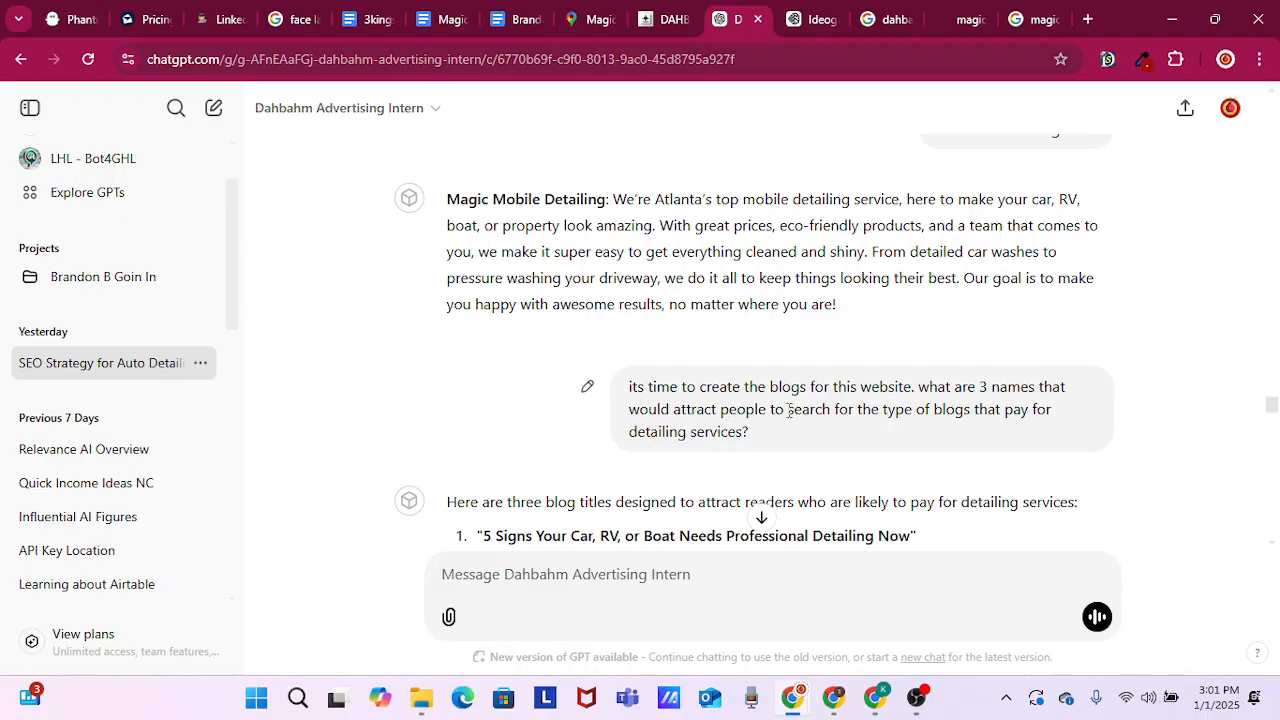
{"action": "double_click", "coordinate": [789, 410]}
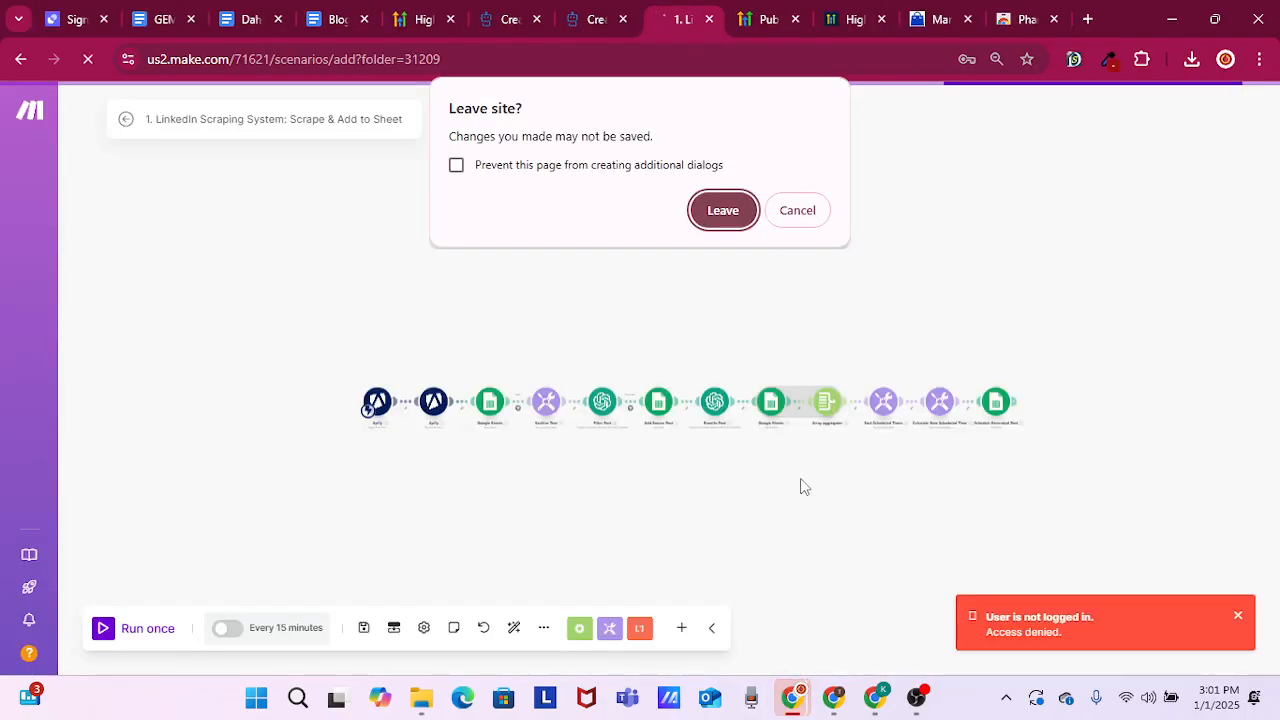
{"action": "left_click", "coordinate": [723, 210]}
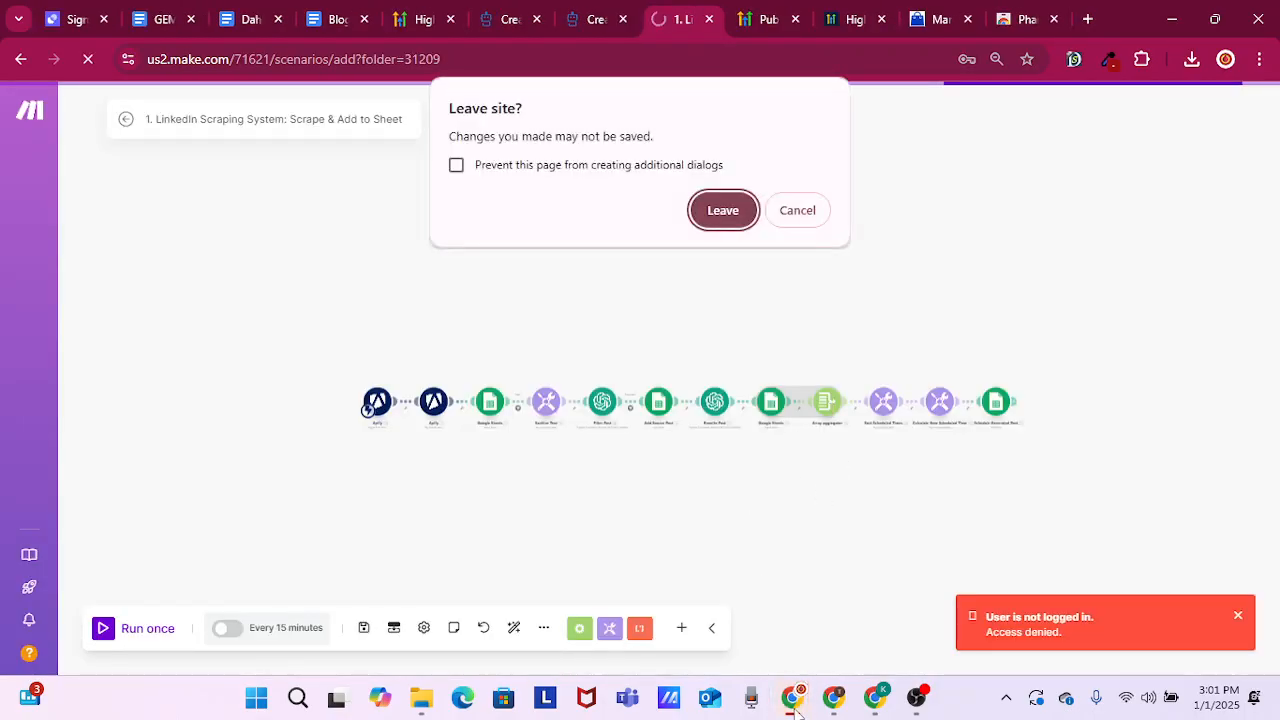
{"action": "left_click", "coordinate": [729, 217]}
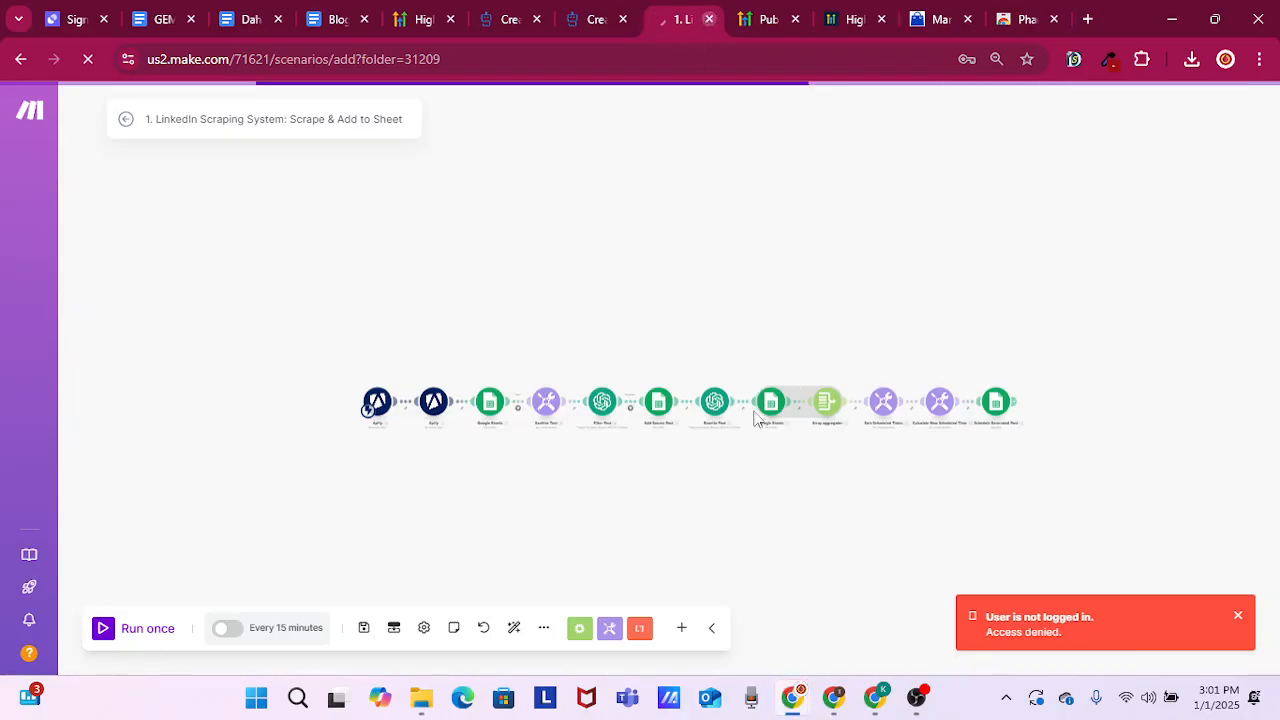
{"action": "left_click", "coordinate": [795, 700]}
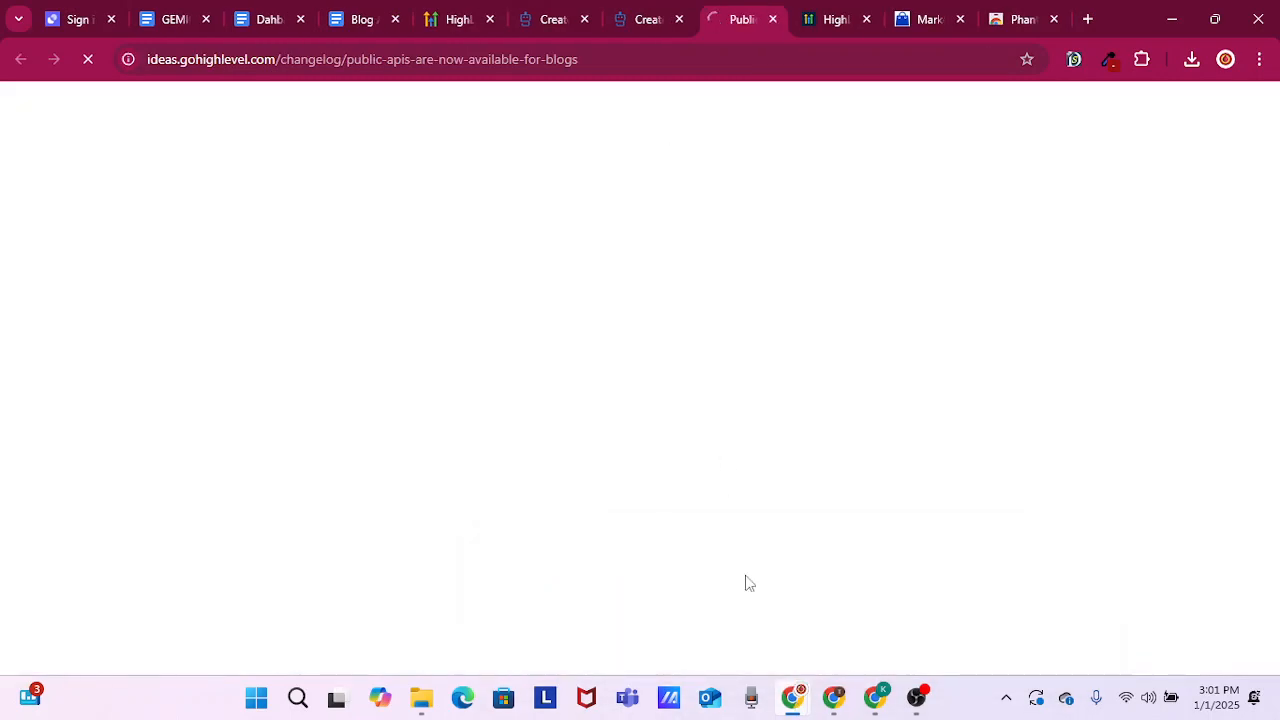
{"action": "left_click", "coordinate": [760, 614]}
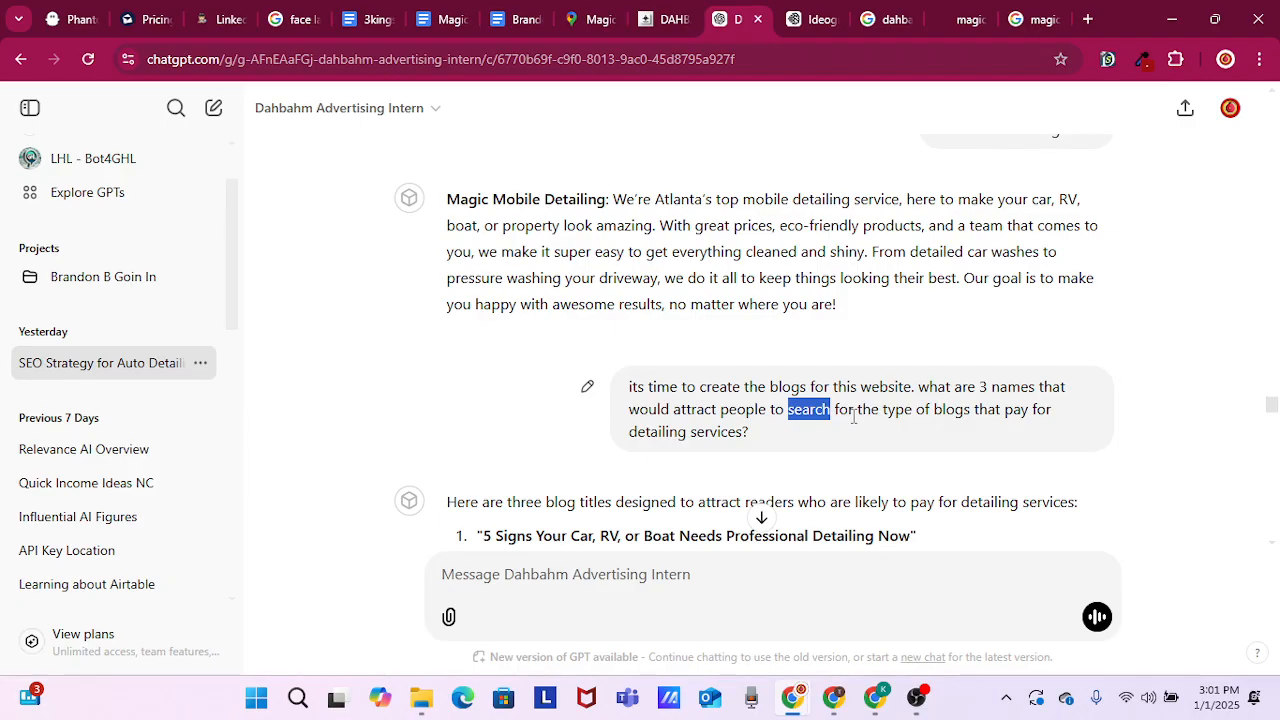
Highlight "that pay for detailing services" in the blog-name prompt and read the three suggested blog titles
{"action": "left_click_drag", "start_coordinate": [974, 410], "coordinate": [744, 450]}
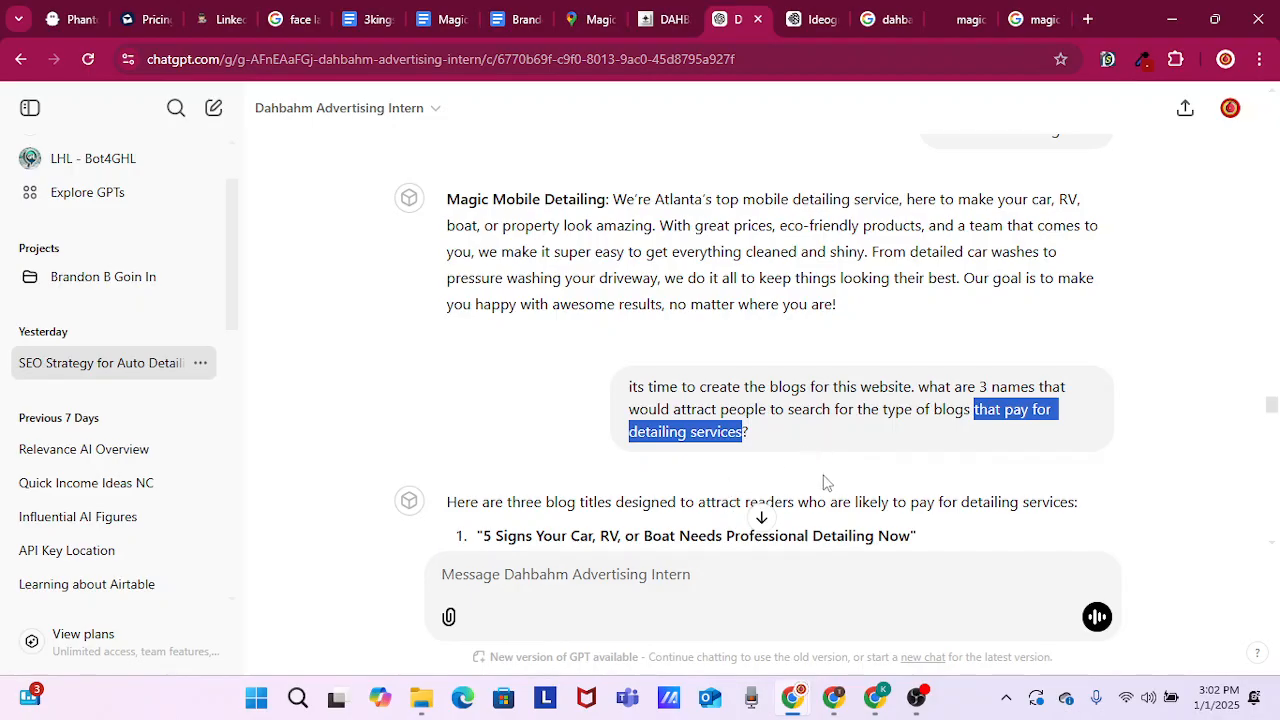
{"action": "scroll", "coordinate": [830, 483], "scroll_direction": "down", "scroll_amount": 3}
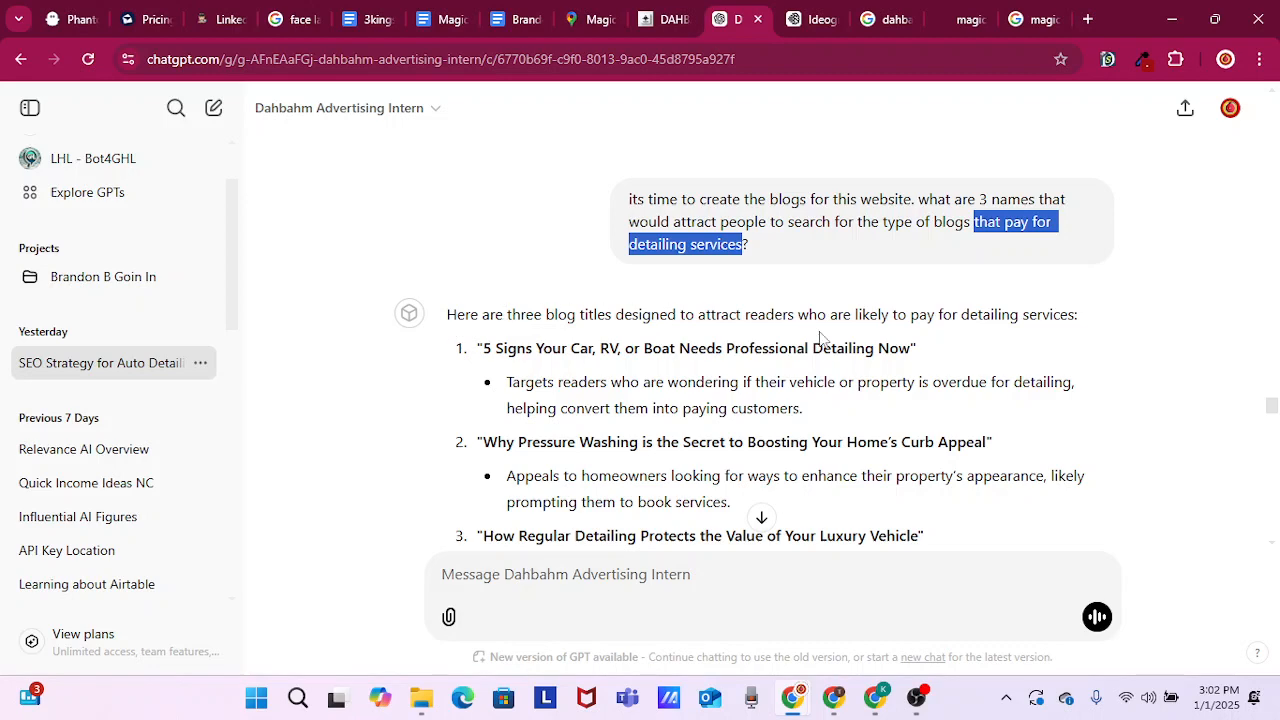
{"action": "scroll", "coordinate": [670, 375], "scroll_direction": "down", "scroll_amount": 1}
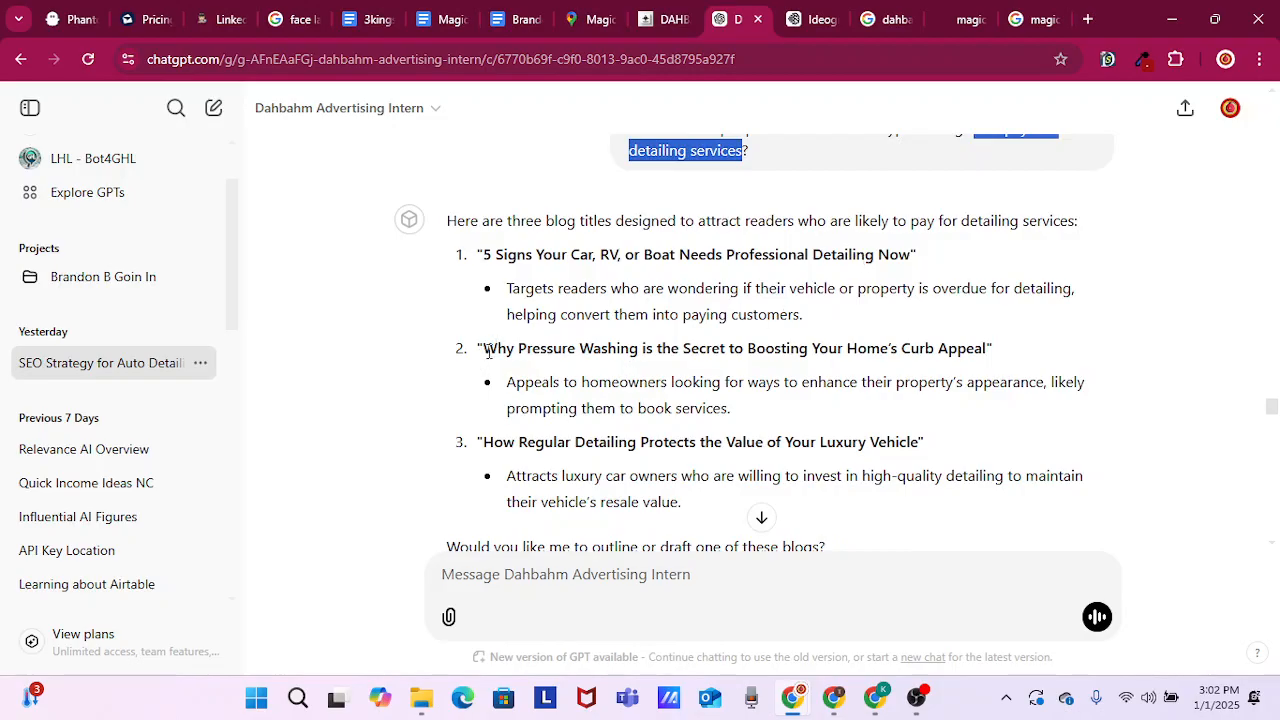
{"action": "scroll", "coordinate": [883, 362], "scroll_direction": "down", "scroll_amount": 1}
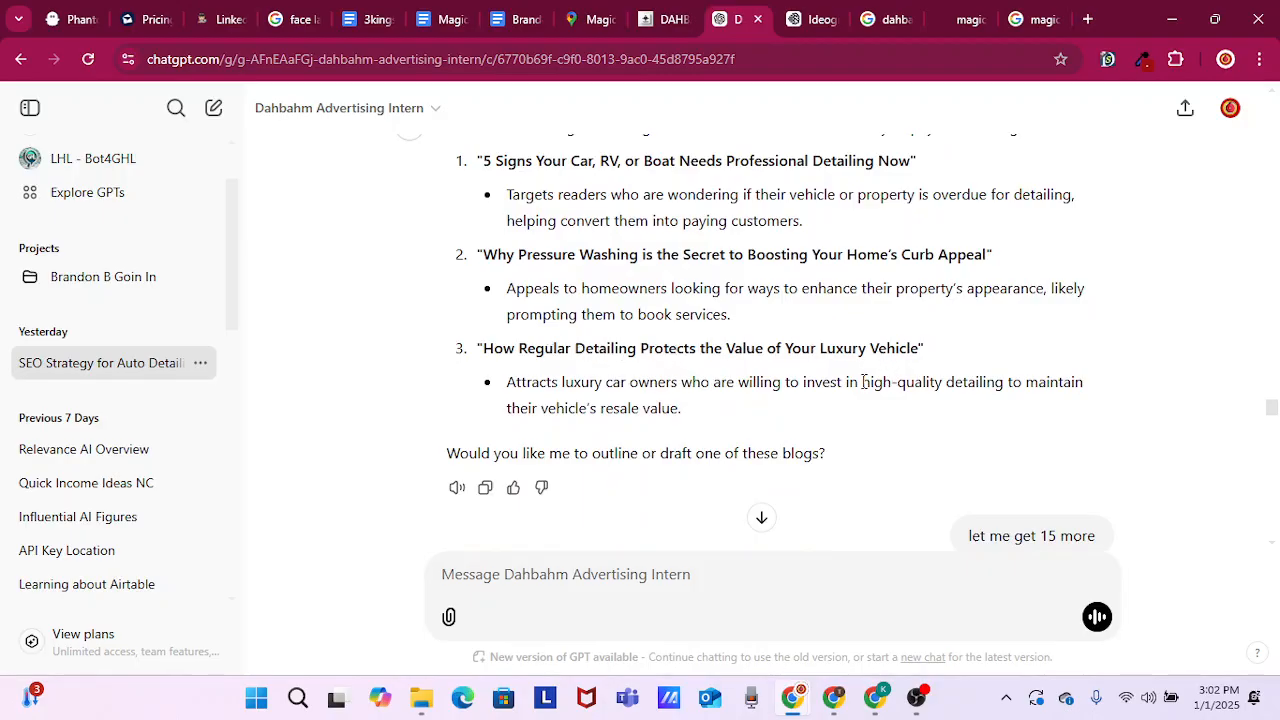
Read the request for 15 more blog titles, the full list of suggestions, and the prompt for writing the blogs out
{"action": "scroll", "coordinate": [690, 445], "scroll_direction": "down", "scroll_amount": 1}
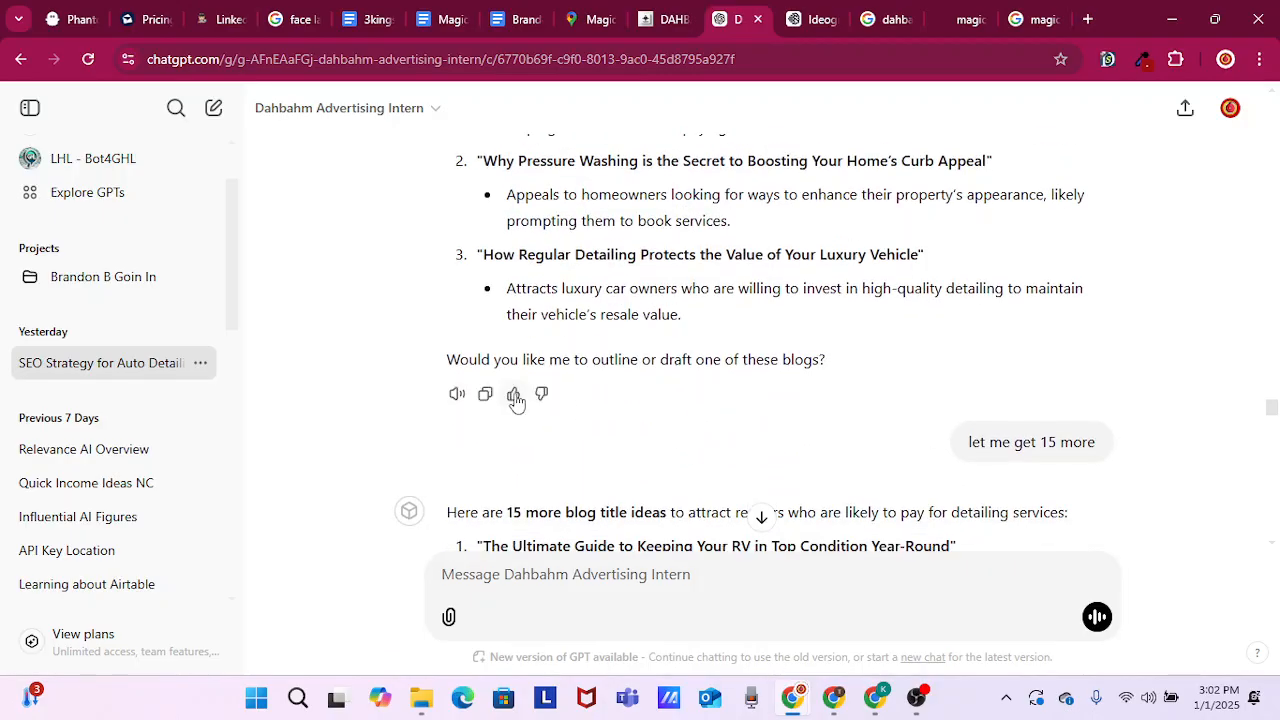
{"action": "scroll", "coordinate": [860, 370], "scroll_direction": "down", "scroll_amount": 1}
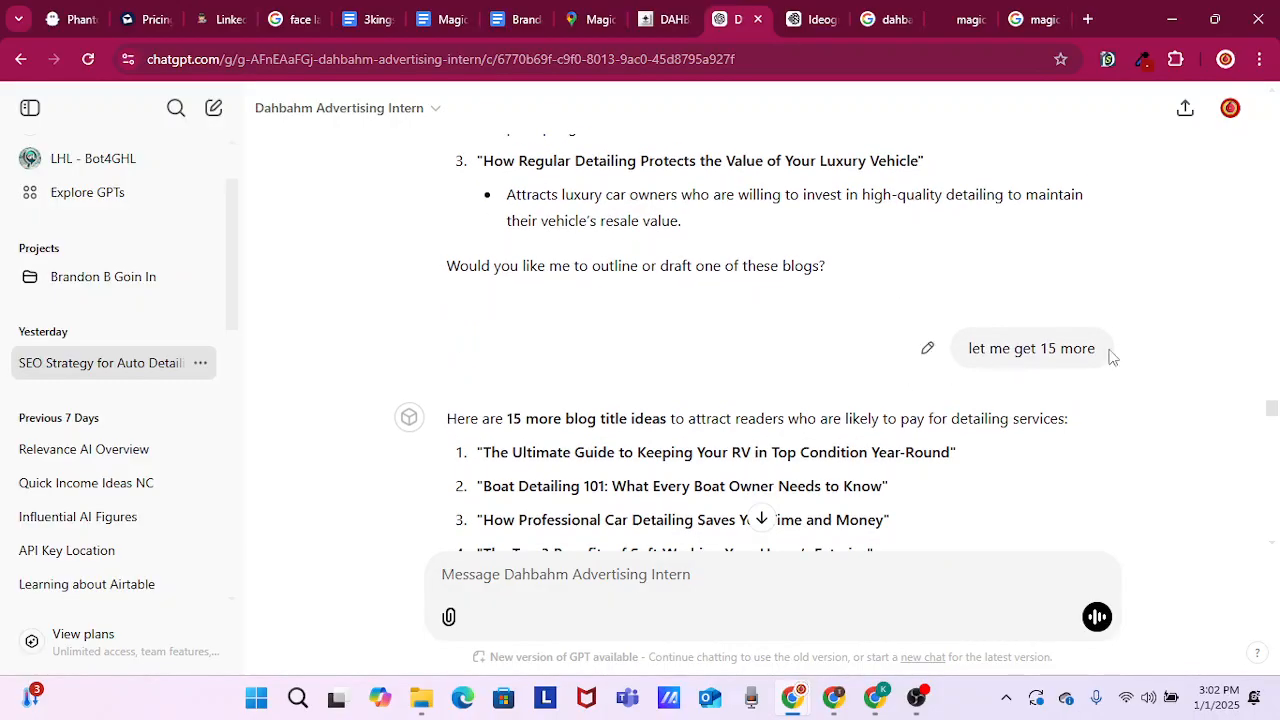
{"action": "scroll", "coordinate": [690, 400], "scroll_direction": "down", "scroll_amount": 1}
{"action": "scroll", "coordinate": [560, 340], "scroll_direction": "down", "scroll_amount": 3}
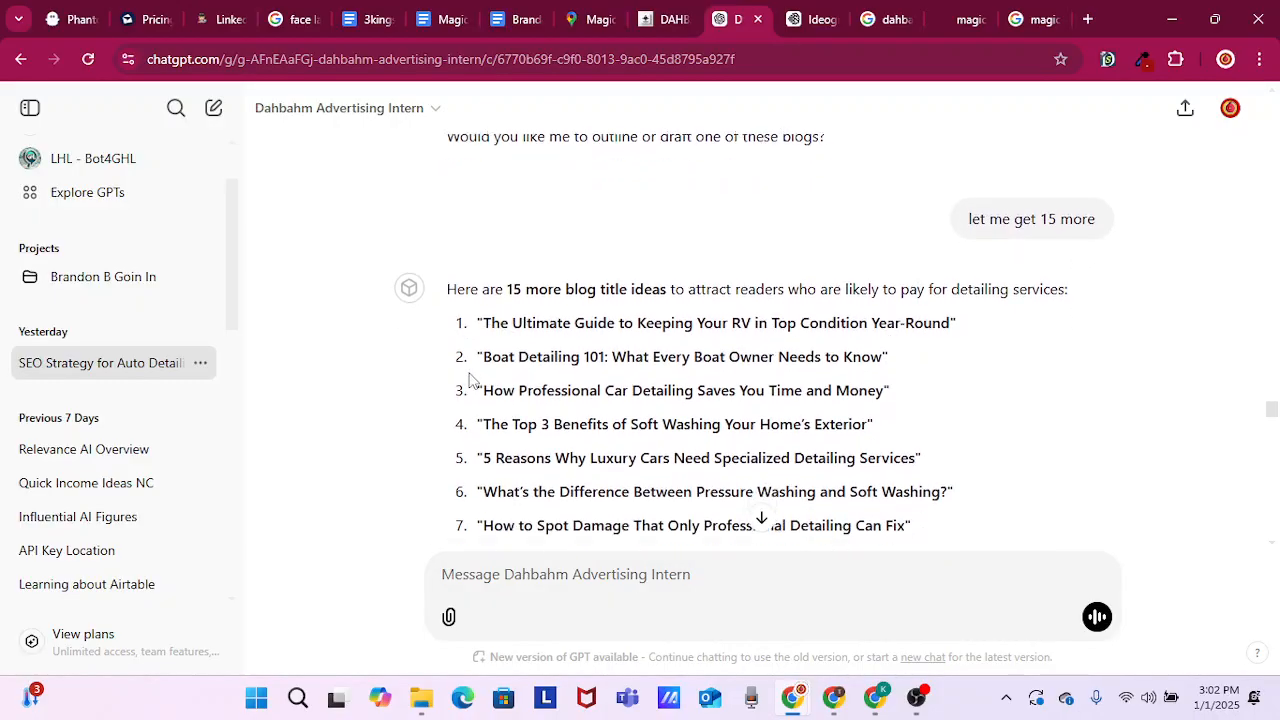
{"action": "scroll", "coordinate": [652, 315], "scroll_direction": "down", "scroll_amount": 1}
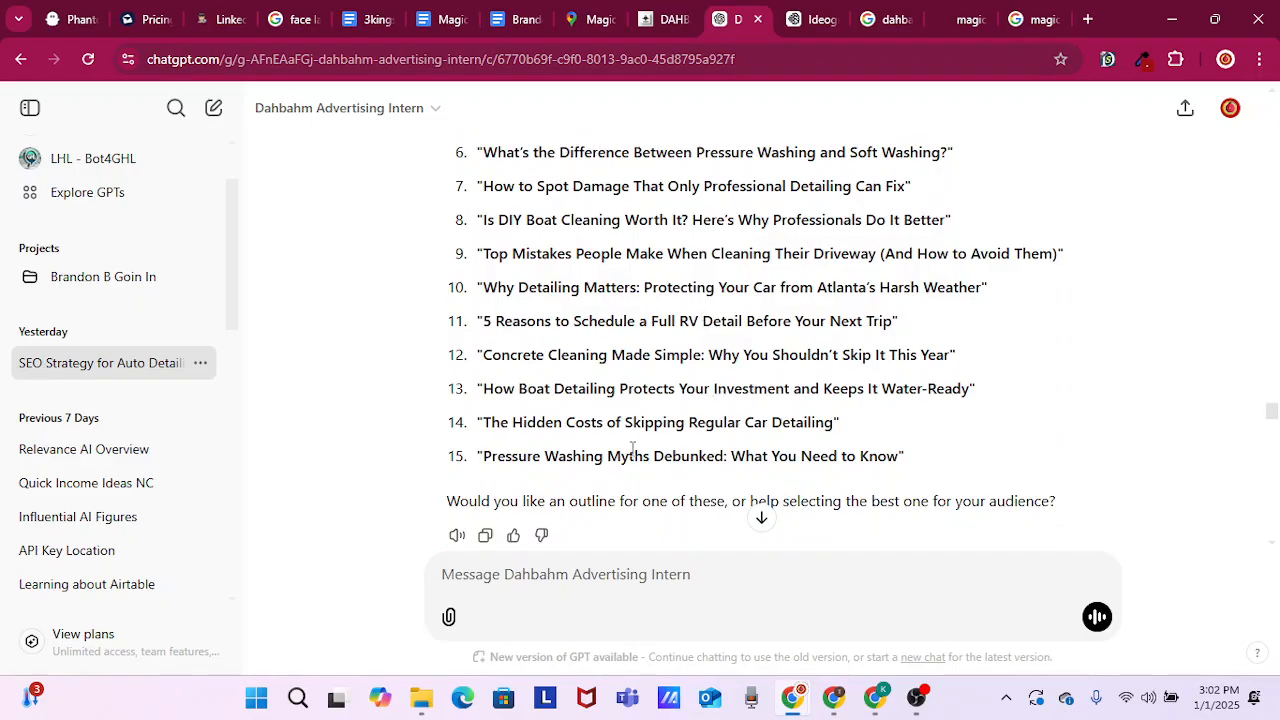
{"action": "scroll", "coordinate": [684, 497], "scroll_direction": "down", "scroll_amount": 2}
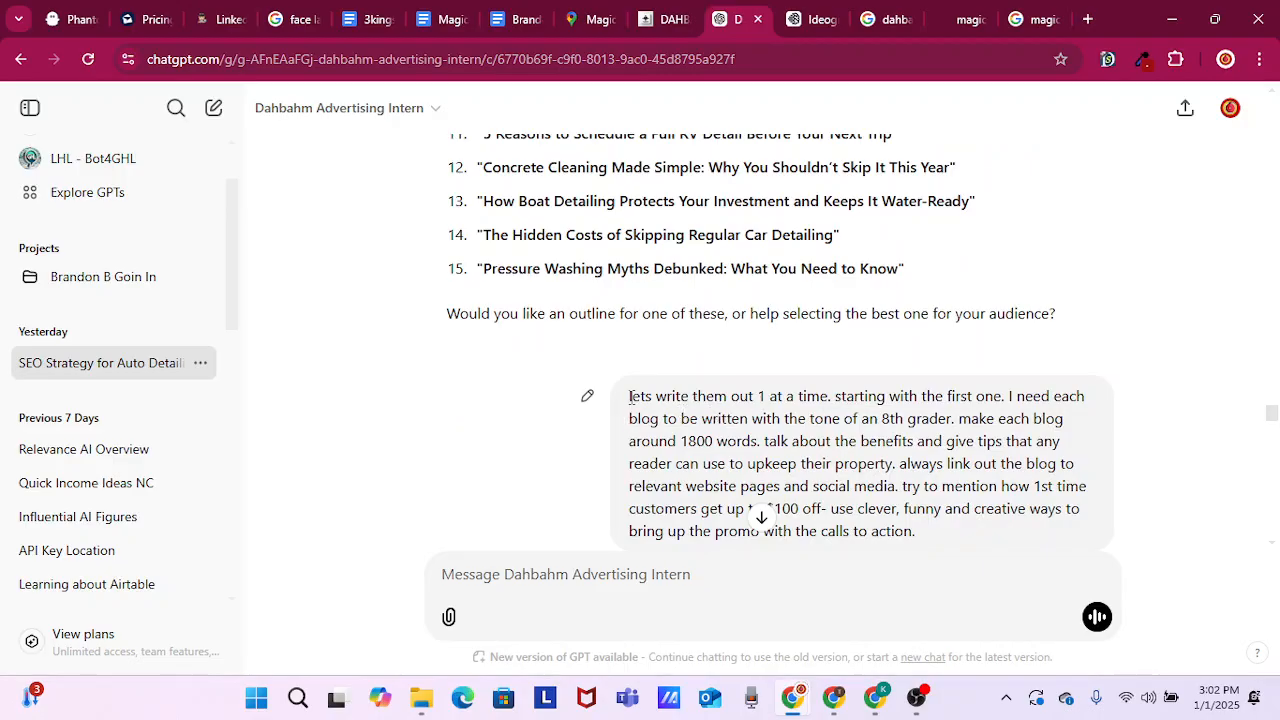
Highlight the prompt's instructions to write the blogs 1 at a time, start with the first one, and use an 8th grader tone
{"action": "left_click_drag", "start_coordinate": [629, 396], "coordinate": [831, 396]}
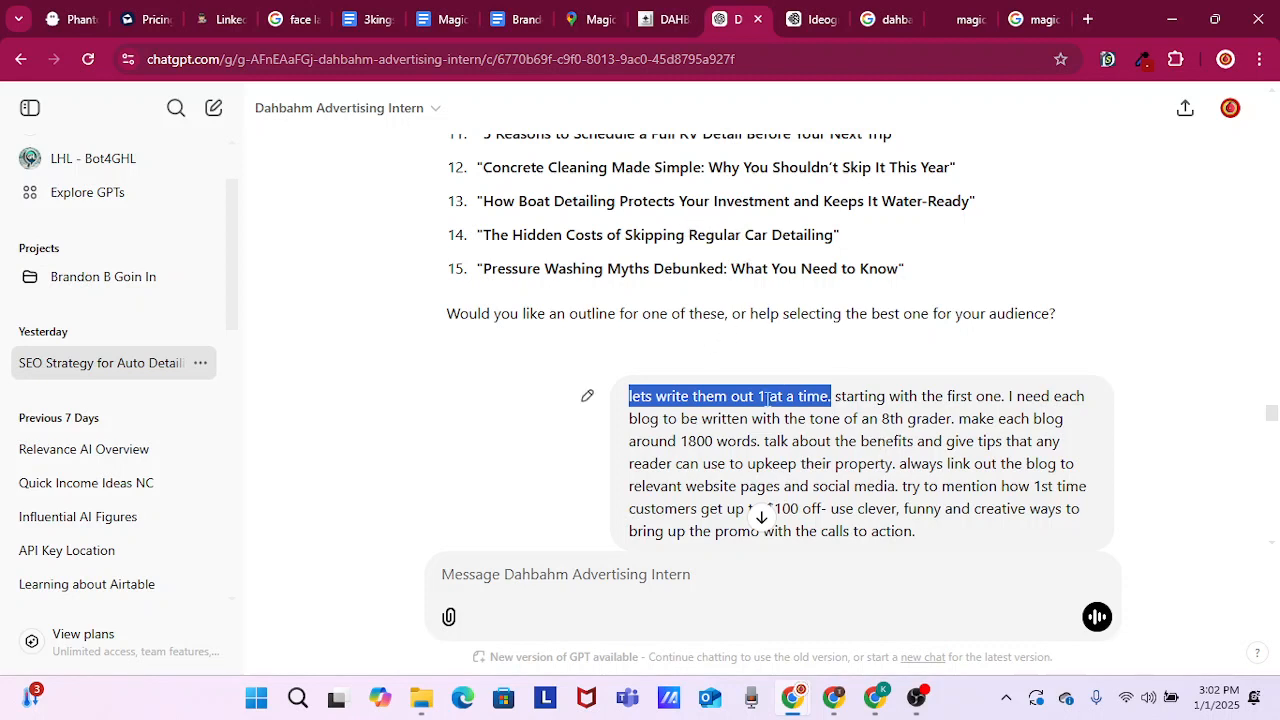
{"action": "left_click", "coordinate": [669, 398]}
{"action": "left_click_drag", "start_coordinate": [629, 400], "coordinate": [830, 396]}
{"action": "left_click_drag", "start_coordinate": [835, 397], "coordinate": [1015, 397]}
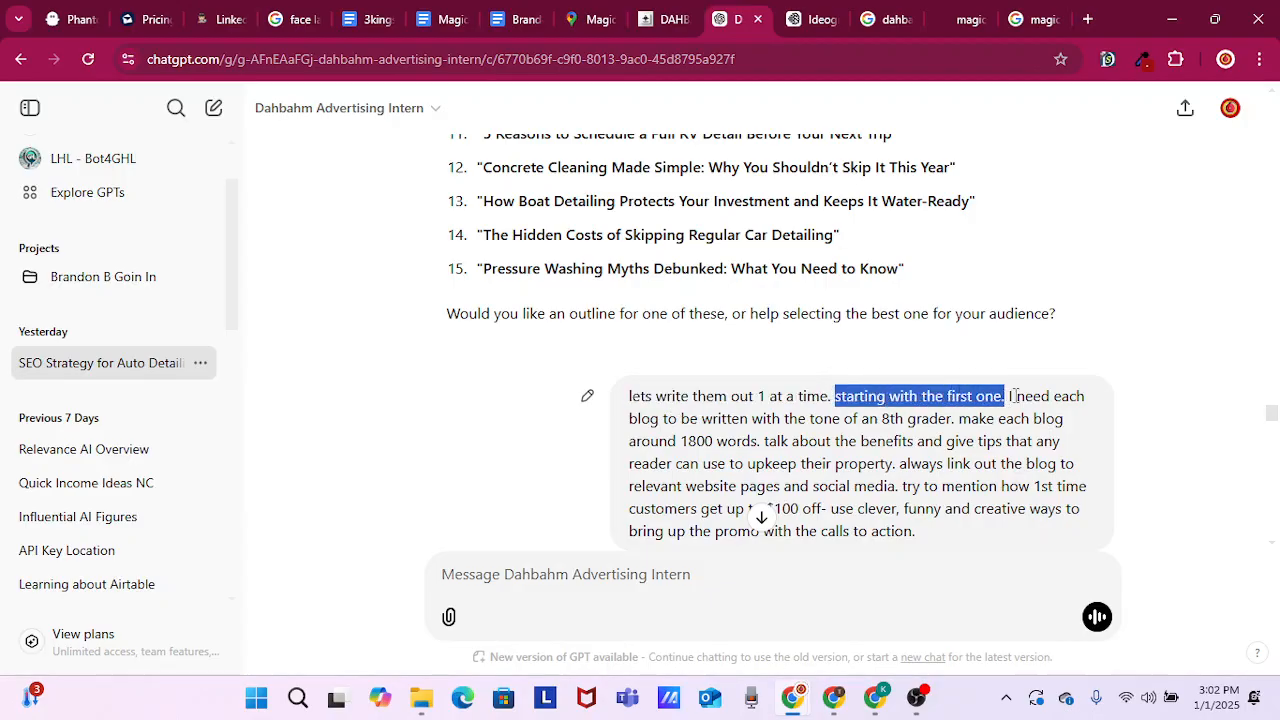
{"action": "left_click_drag", "start_coordinate": [637, 420], "coordinate": [957, 424]}
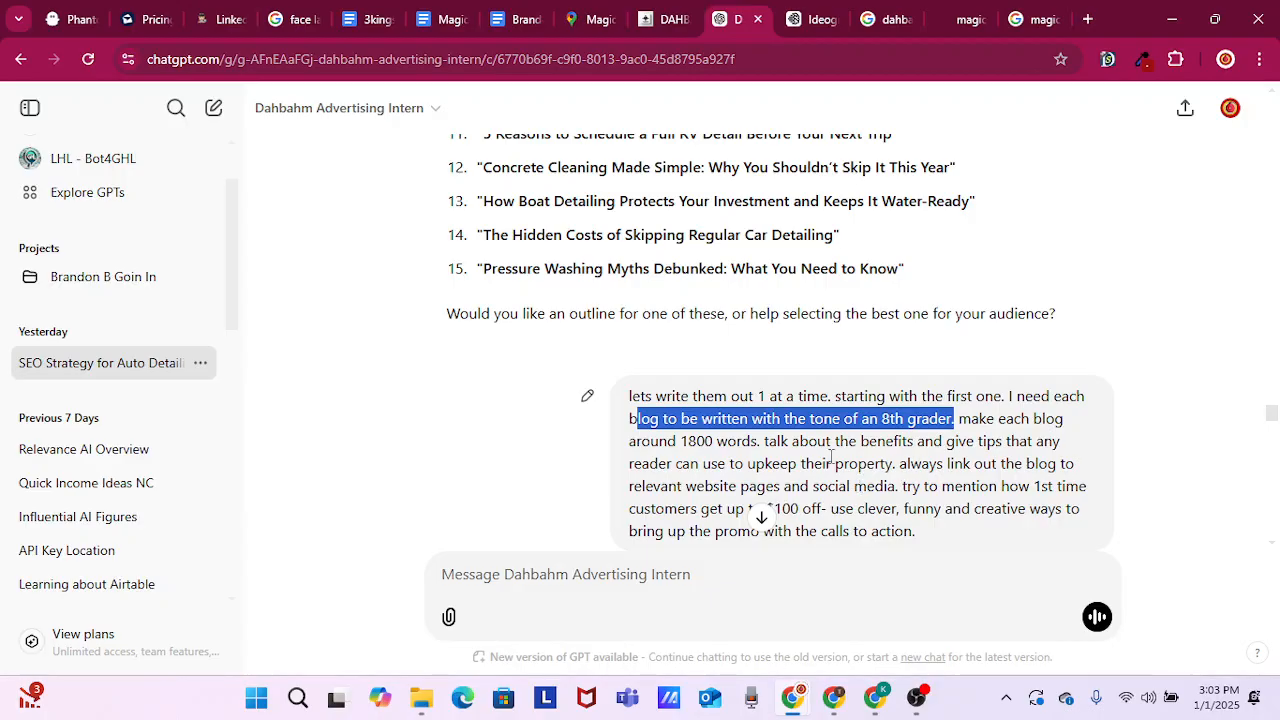
Highlight the prompt's instructions on benefits and upkeep tips, and on linking the blog to relevant website pages
{"action": "left_click_drag", "start_coordinate": [762, 441], "coordinate": [903, 462]}
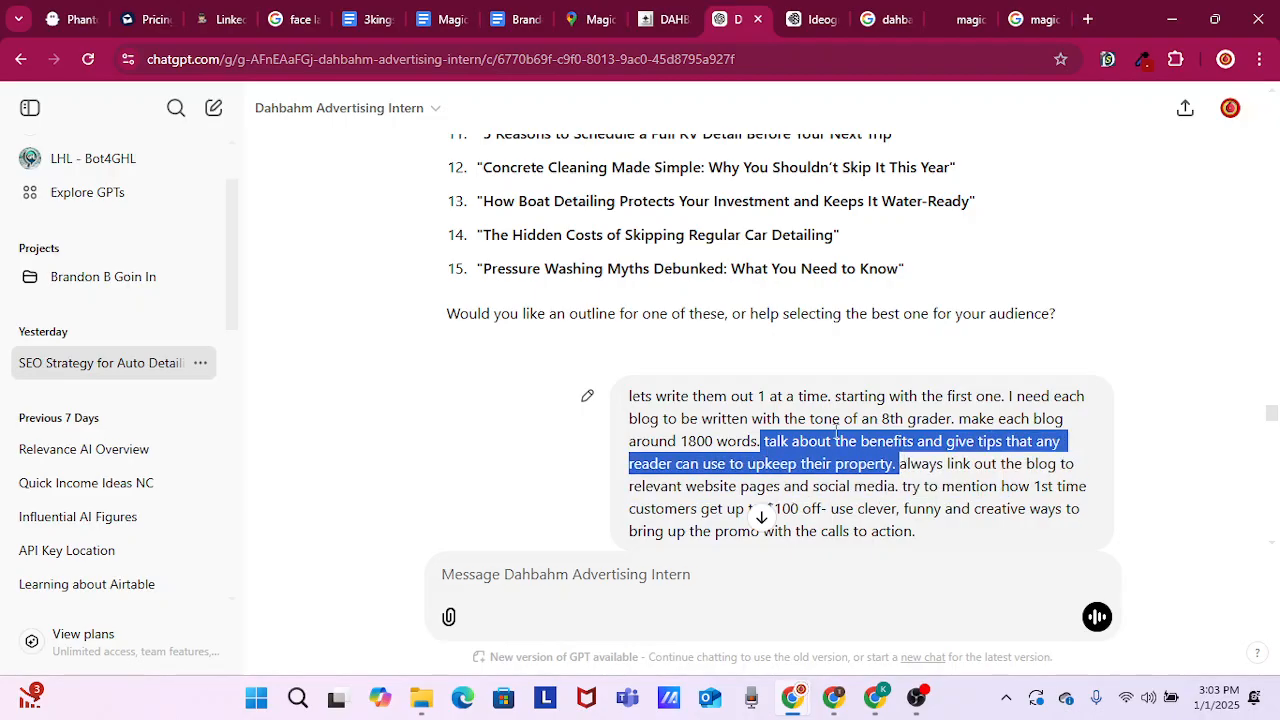
{"action": "left_click", "coordinate": [772, 439]}
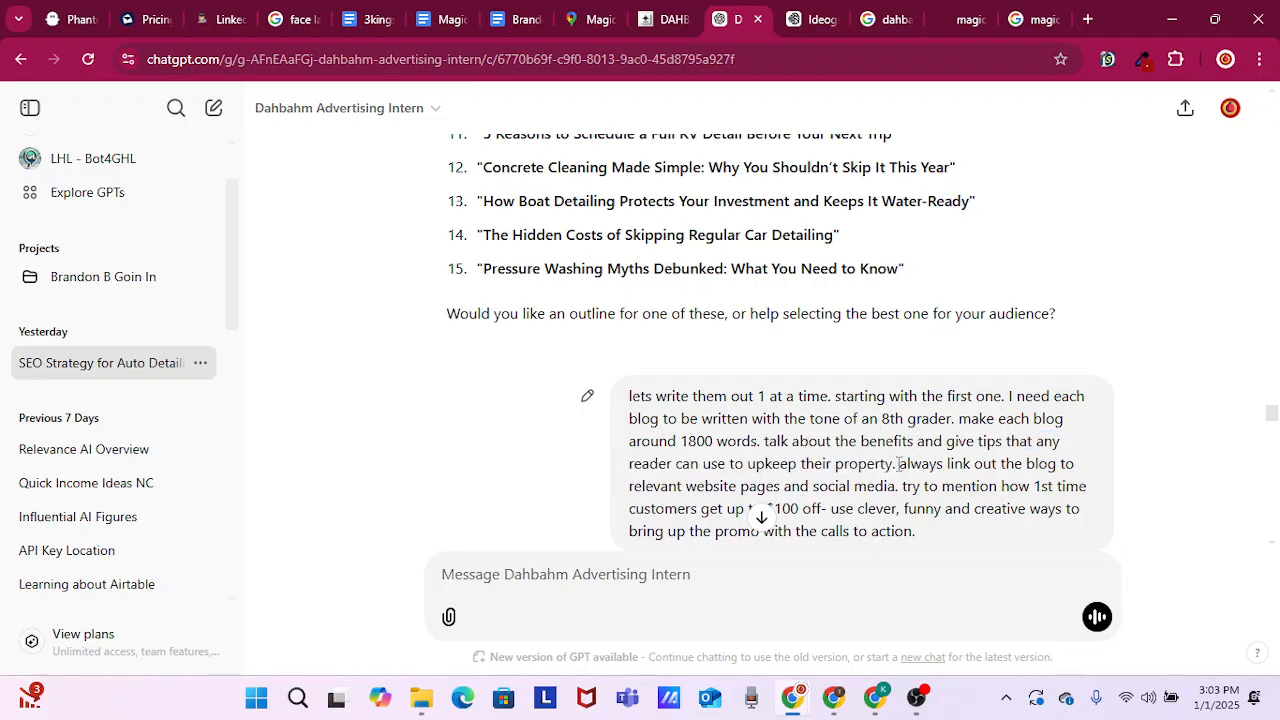
{"action": "left_click_drag", "start_coordinate": [899, 464], "coordinate": [781, 486]}
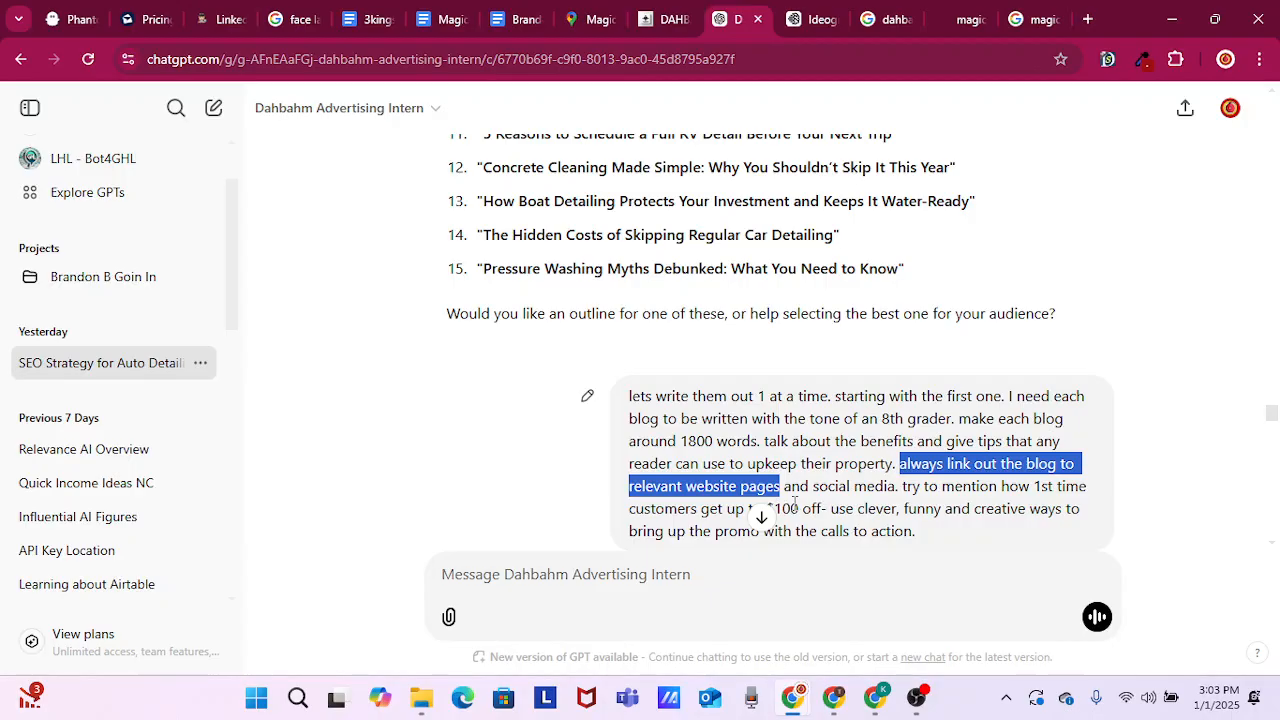
Highlight the $100 off mention for 1st time customers and the creative calls-to-action instruction, and clear the selection
{"action": "left_click_drag", "start_coordinate": [810, 488], "coordinate": [834, 513]}
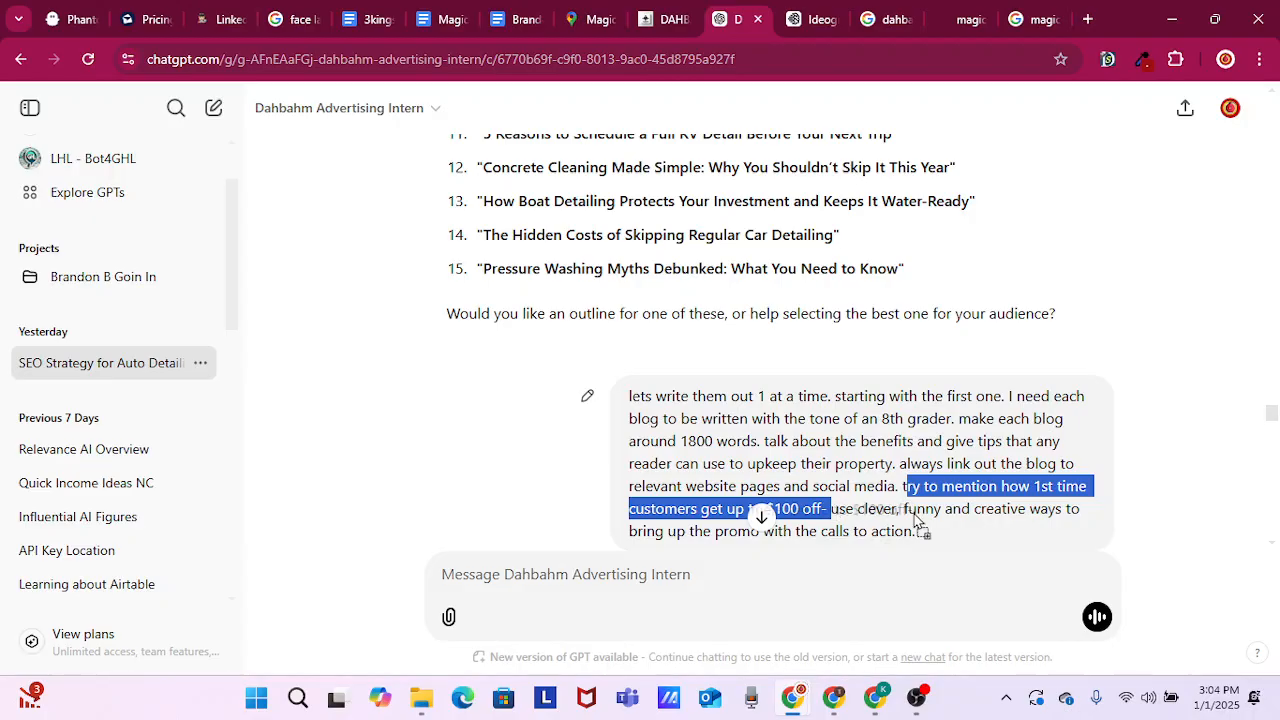
{"action": "left_click", "coordinate": [864, 472]}
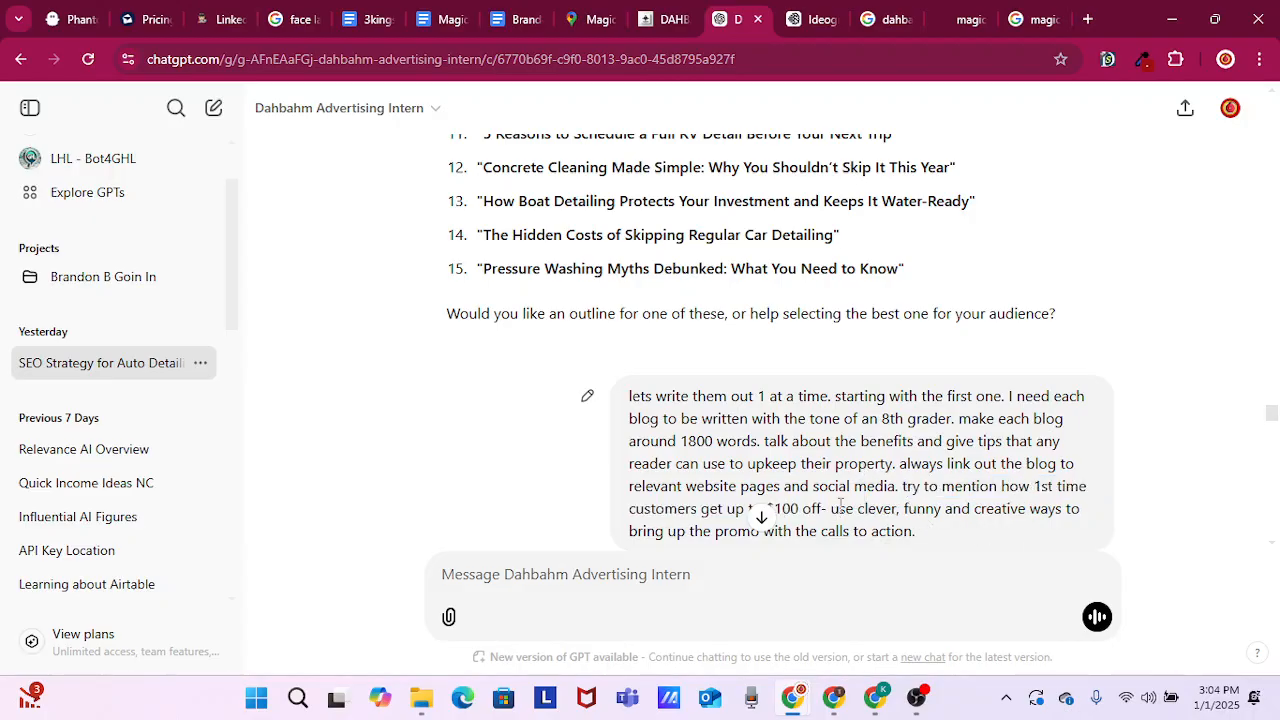
{"action": "left_click_drag", "start_coordinate": [830, 508], "coordinate": [760, 517]}
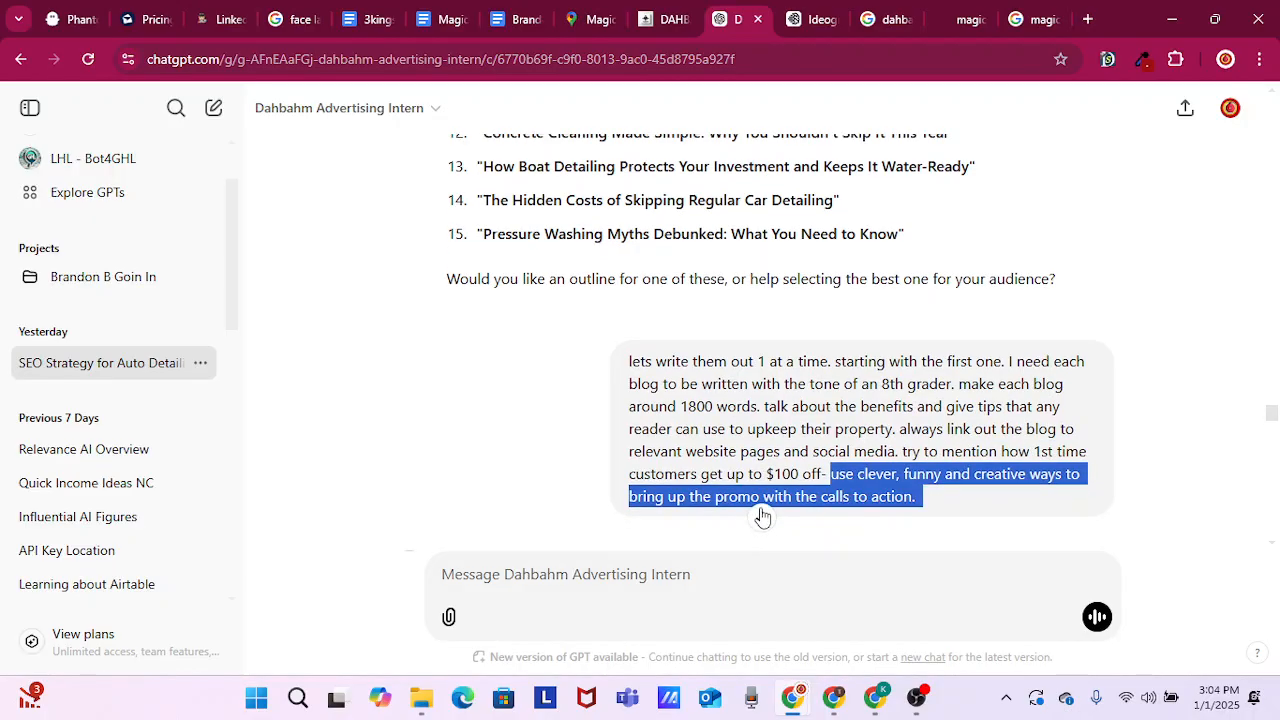
{"action": "scroll", "coordinate": [829, 490], "scroll_direction": "down", "scroll_amount": 1}
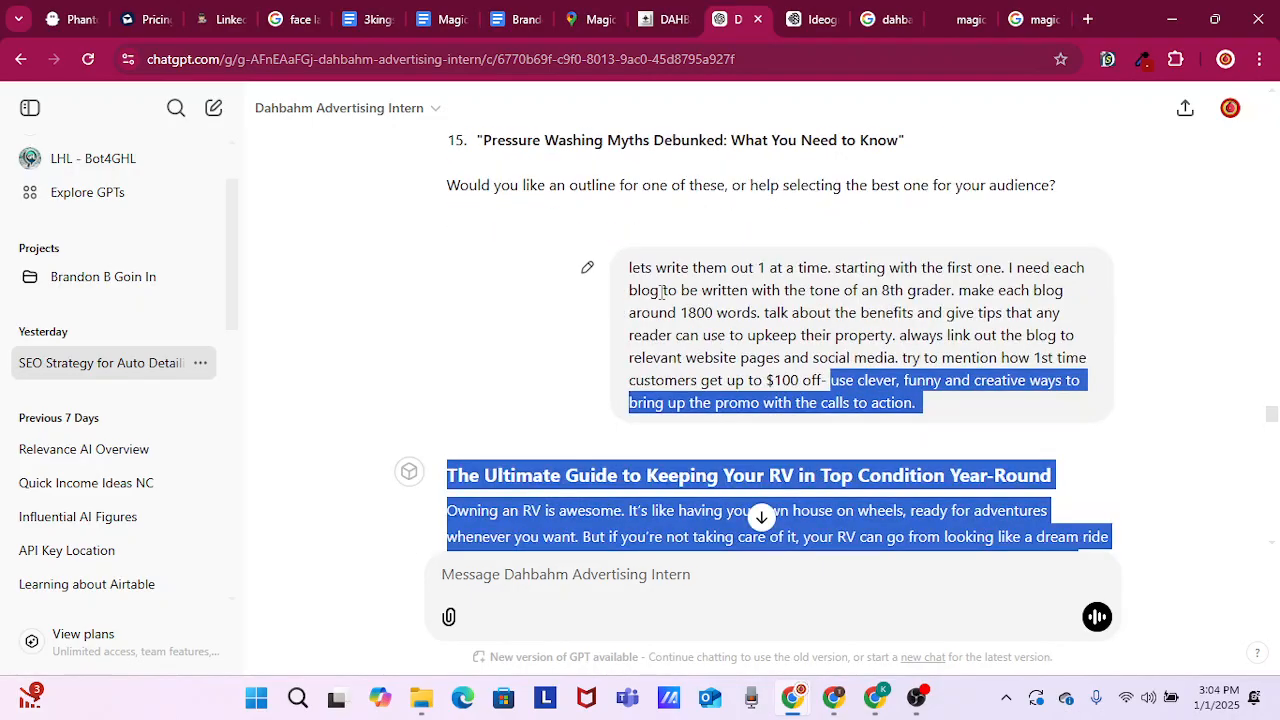
{"action": "left_click", "coordinate": [522, 332]}
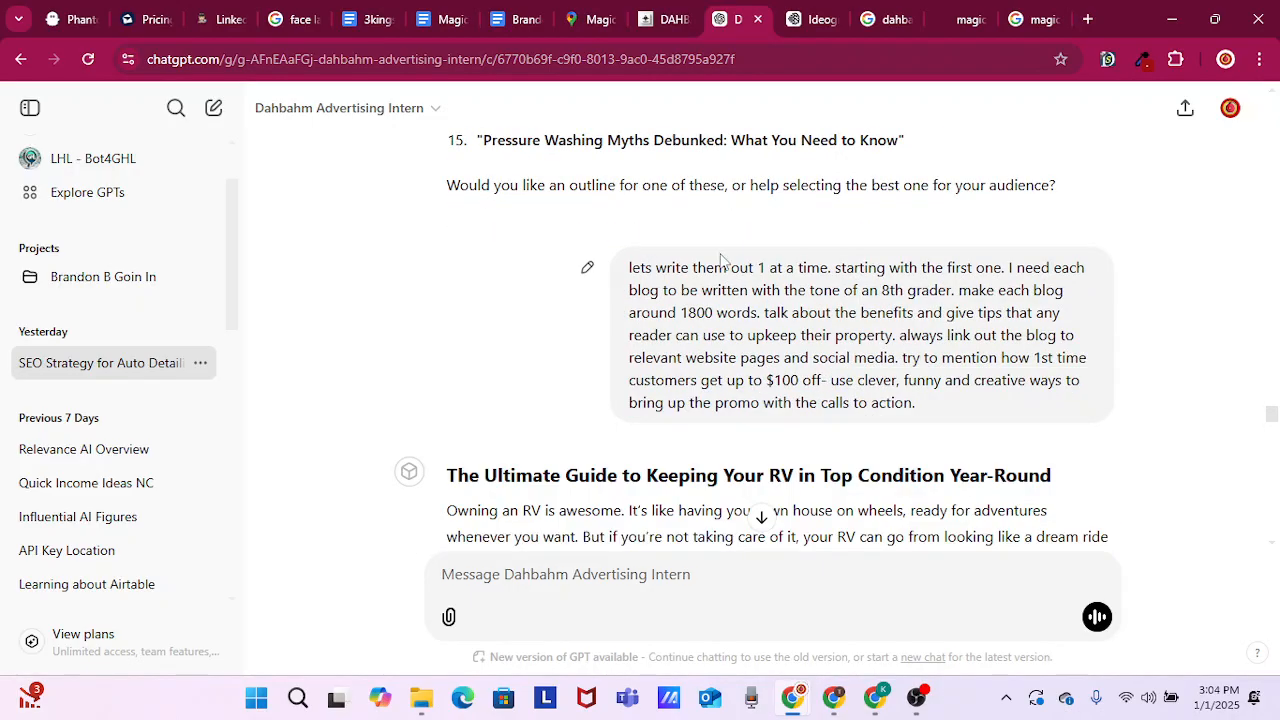
Return to the 15 suggested blog titles, highlight the list, compare it with the writing prompt, and clear the selection
{"action": "scroll", "coordinate": [690, 240], "scroll_direction": "up", "scroll_amount": 4}
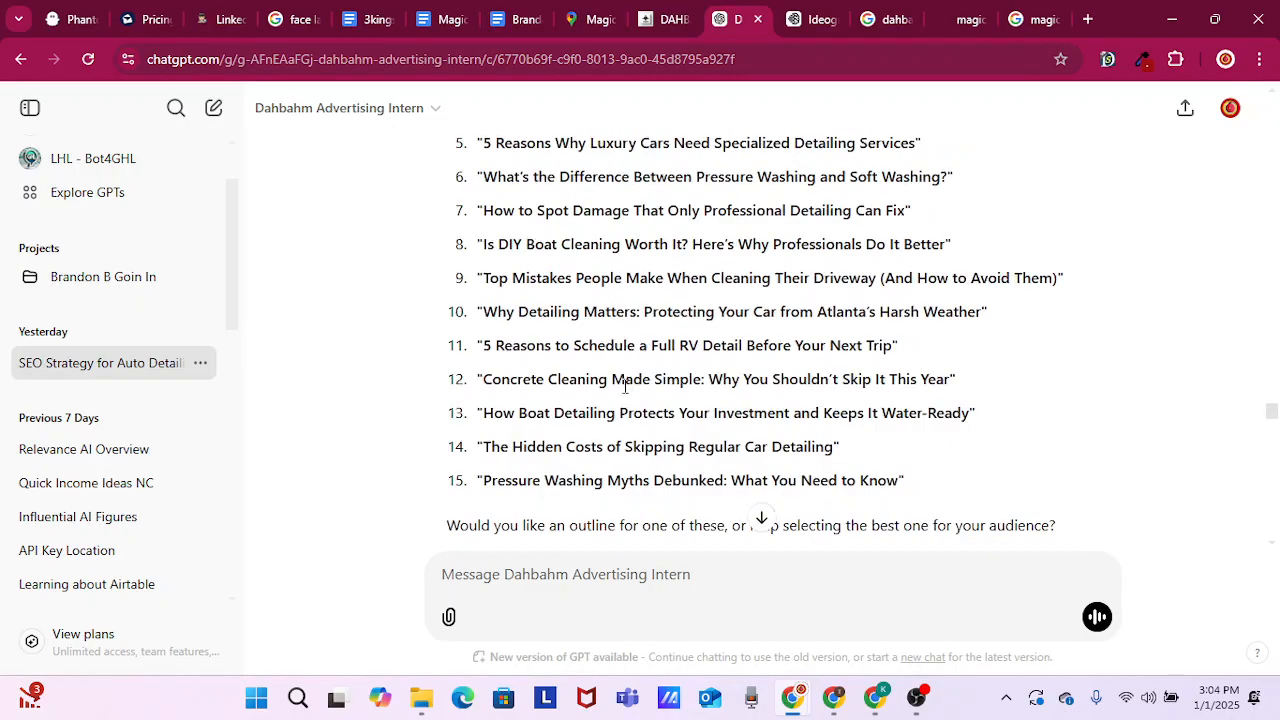
{"action": "left_click_drag", "start_coordinate": [432, 145], "coordinate": [934, 497]}
{"action": "scroll", "coordinate": [1060, 480], "scroll_direction": "down", "scroll_amount": 3}
{"action": "scroll", "coordinate": [1060, 480], "scroll_direction": "down", "scroll_amount": 1}
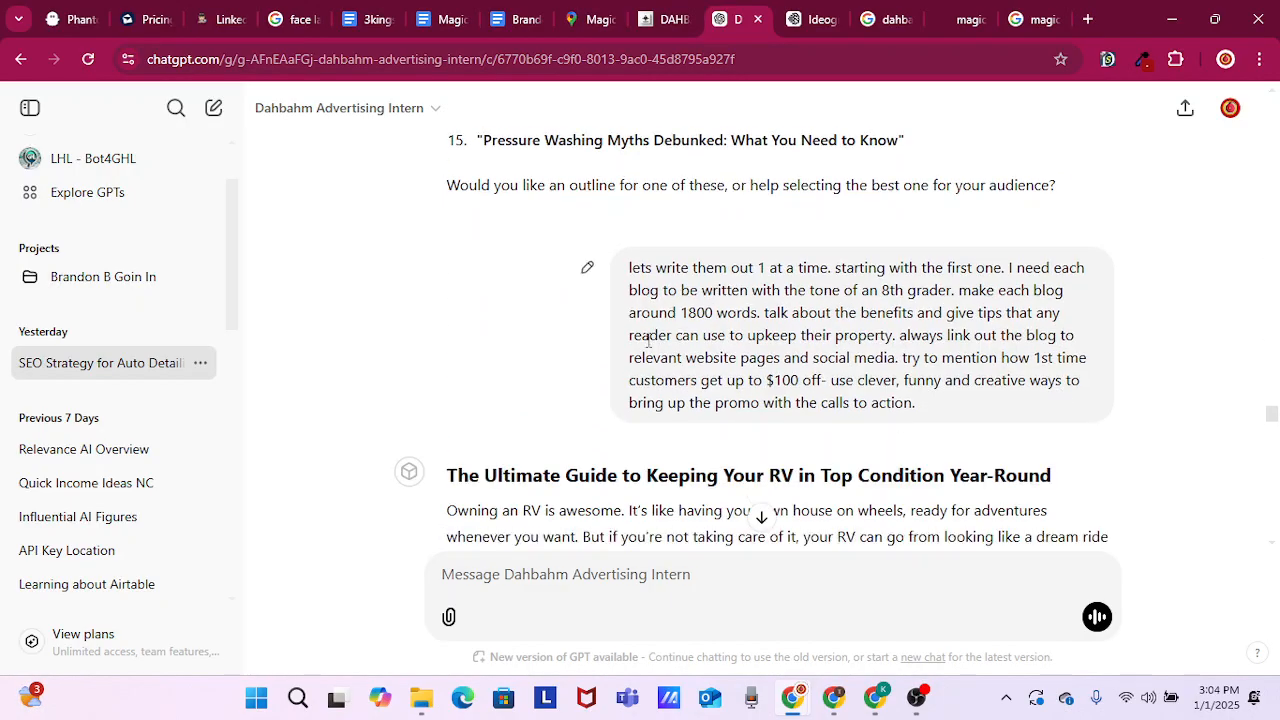
{"action": "scroll", "coordinate": [1180, 245], "scroll_direction": "down", "scroll_amount": 1}
{"action": "scroll", "coordinate": [1180, 245], "scroll_direction": "up", "scroll_amount": 3}
{"action": "scroll", "coordinate": [935, 357], "scroll_direction": "up", "scroll_amount": 2}
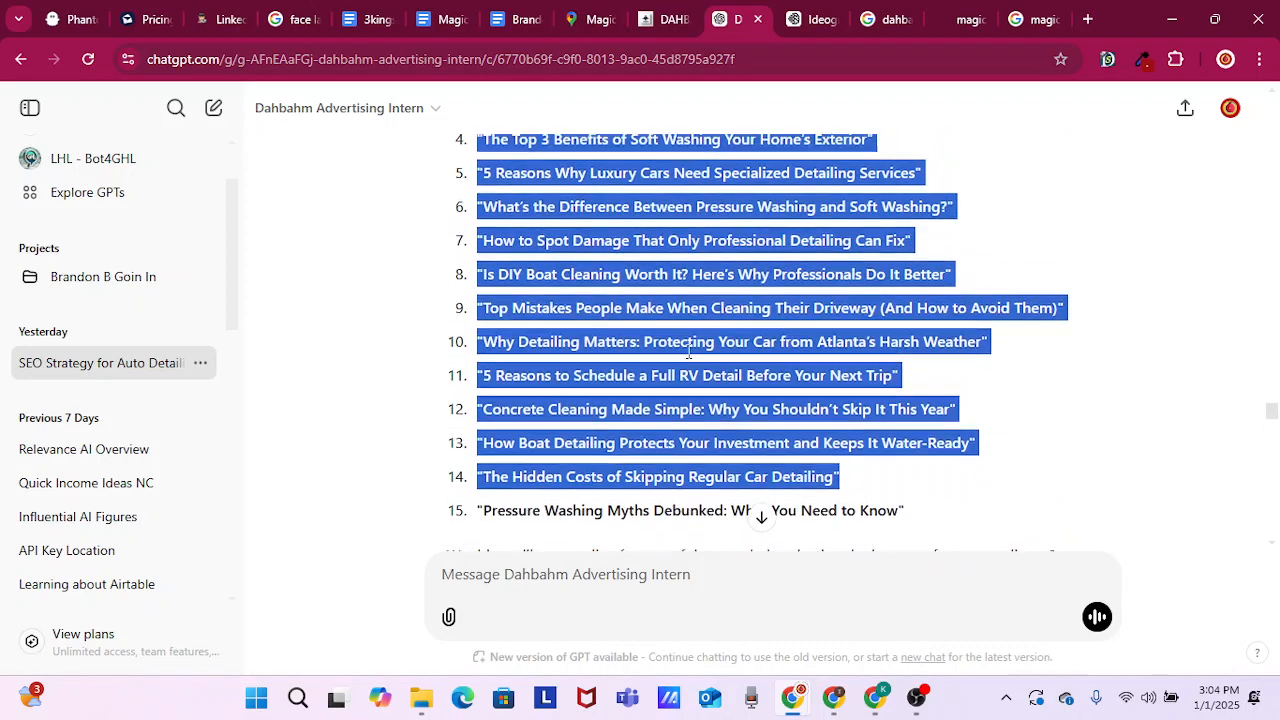
{"action": "left_click", "coordinate": [362, 340]}
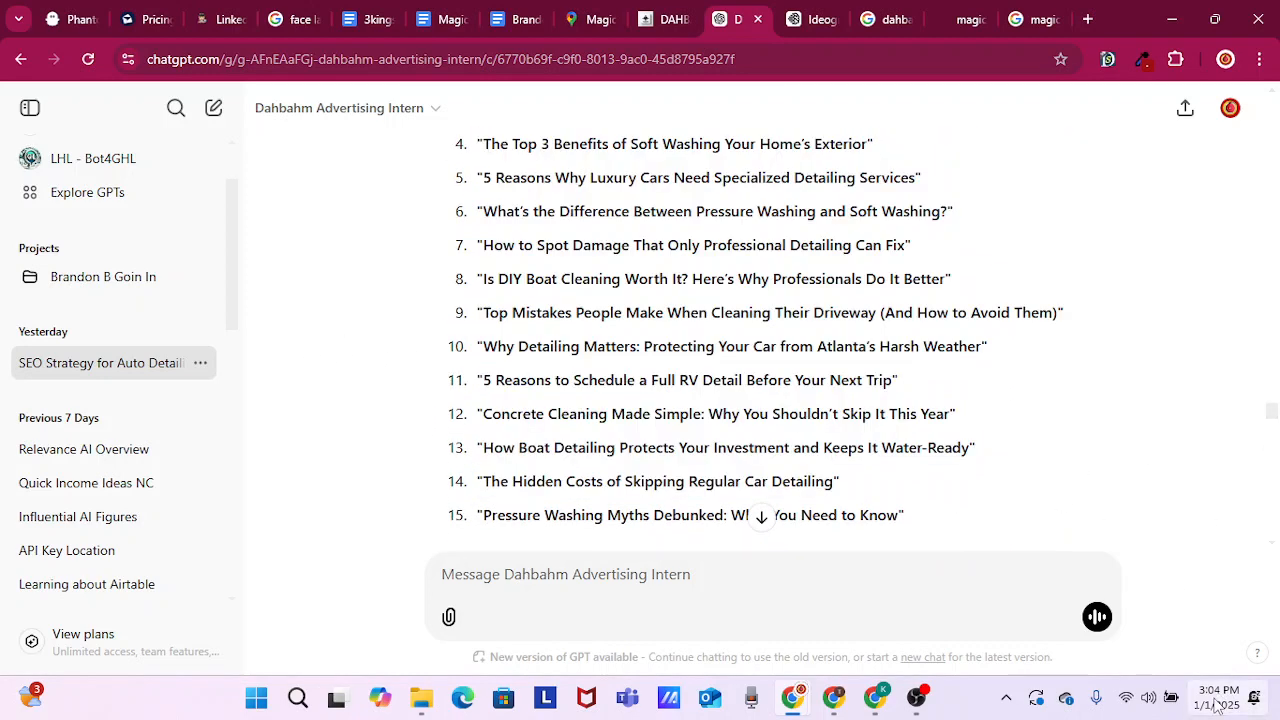
{"action": "mouse_move", "coordinate": [1218, 700]}
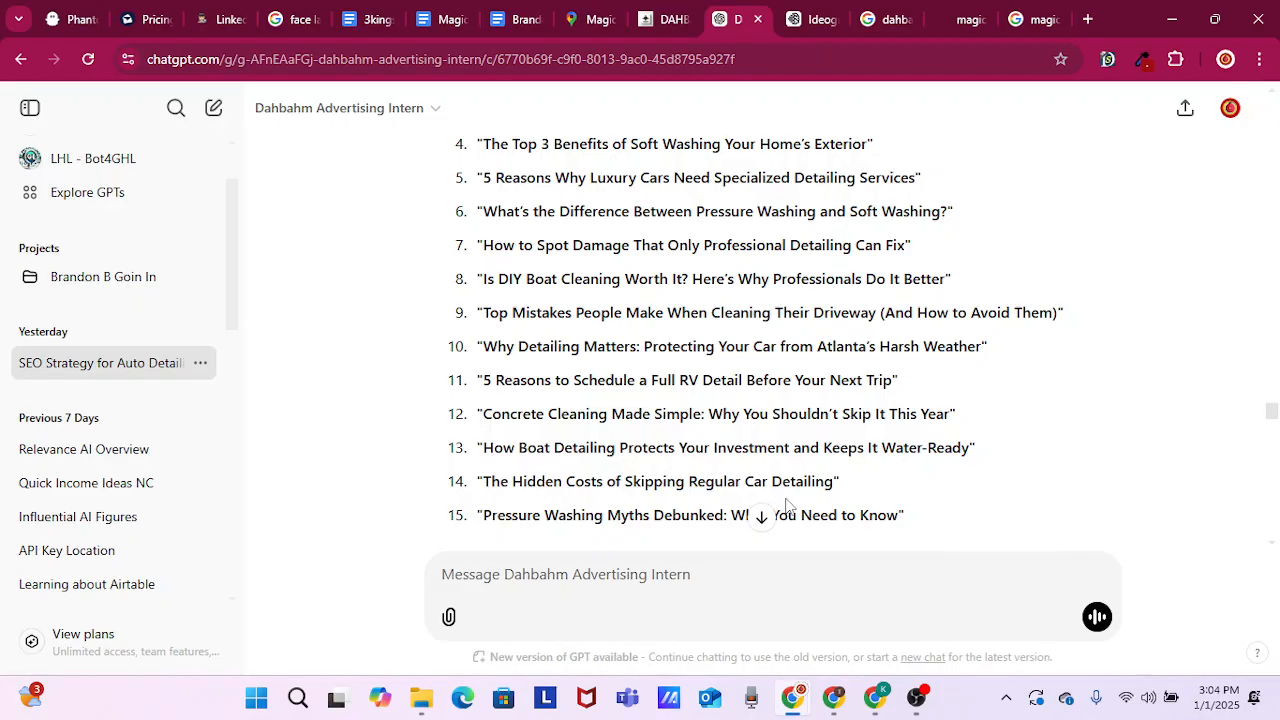
Send the message "lets get 8" to have the blog for title 8 written
{"action": "scroll", "coordinate": [806, 506], "scroll_direction": "down", "scroll_amount": 1}
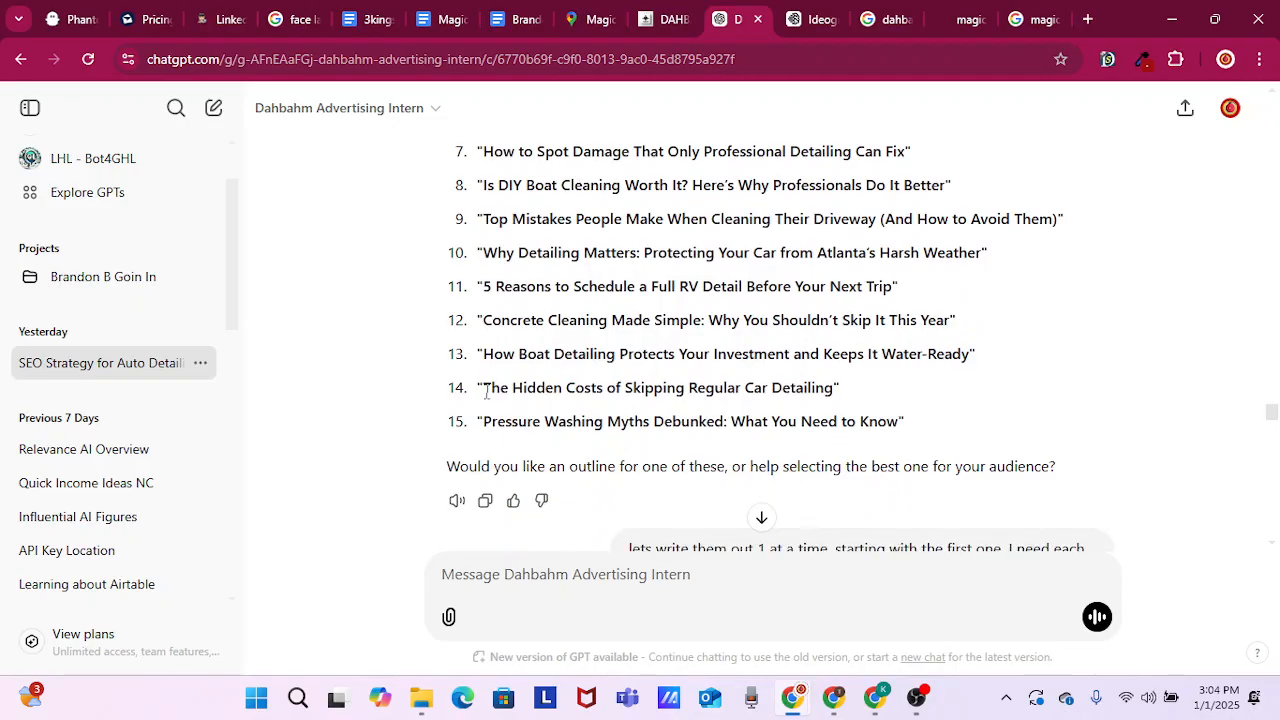
{"action": "left_click", "coordinate": [686, 576]}
{"action": "type", "text": "lets get "}
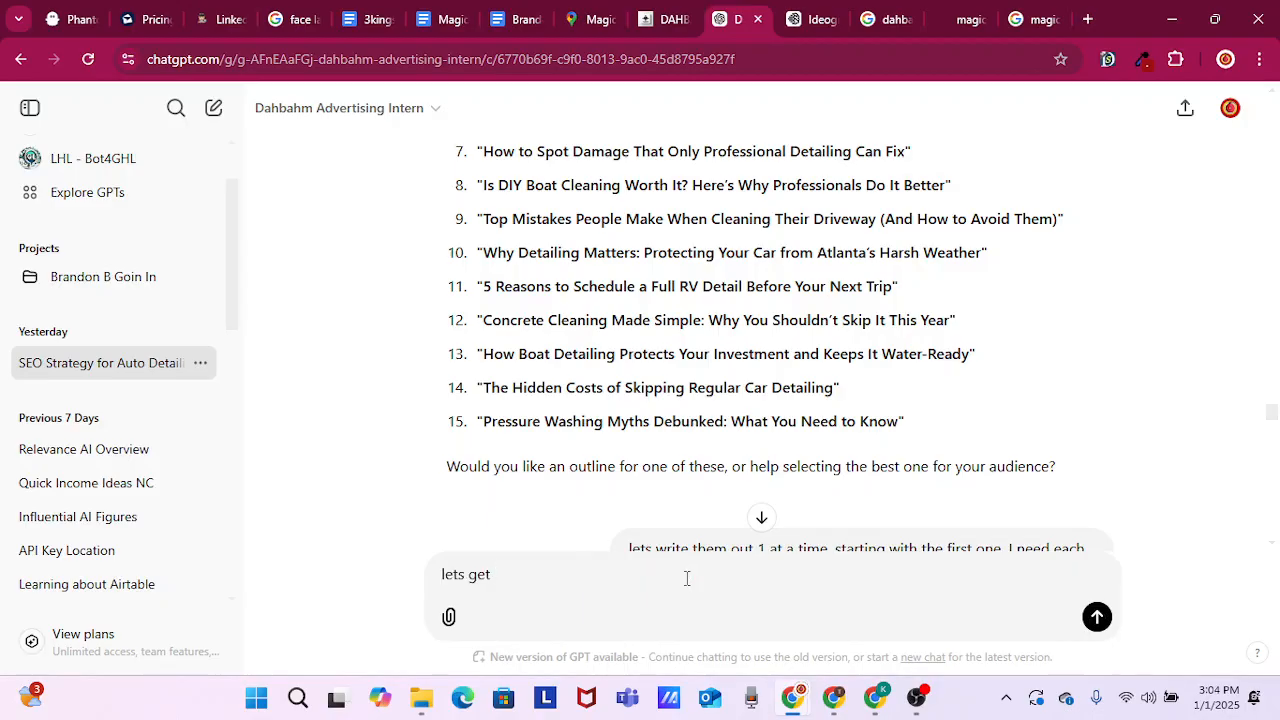
{"action": "type", "text": "8."}
{"action": "key", "text": "Return"}
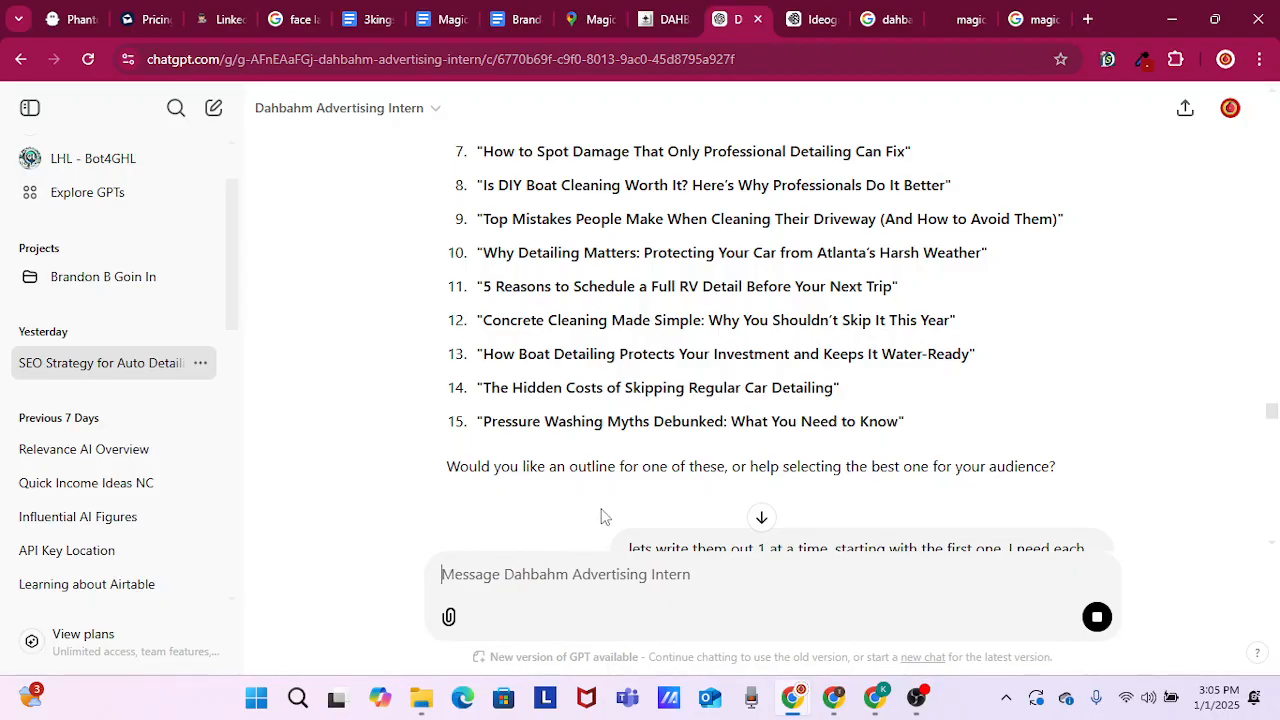
Draft the follow-up message "lets get 12." without sending it, and jump to the newest response in the chat
{"action": "type", "text": "lets get "}
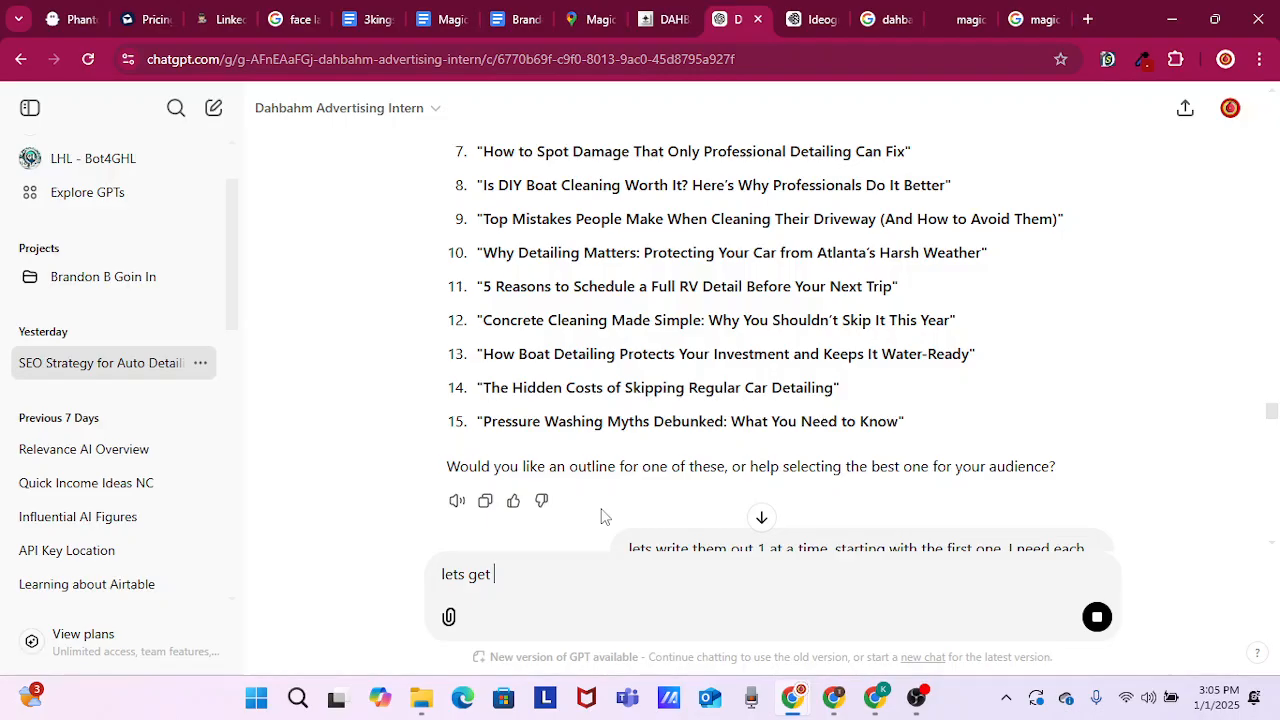
{"action": "type", "text": "12."}
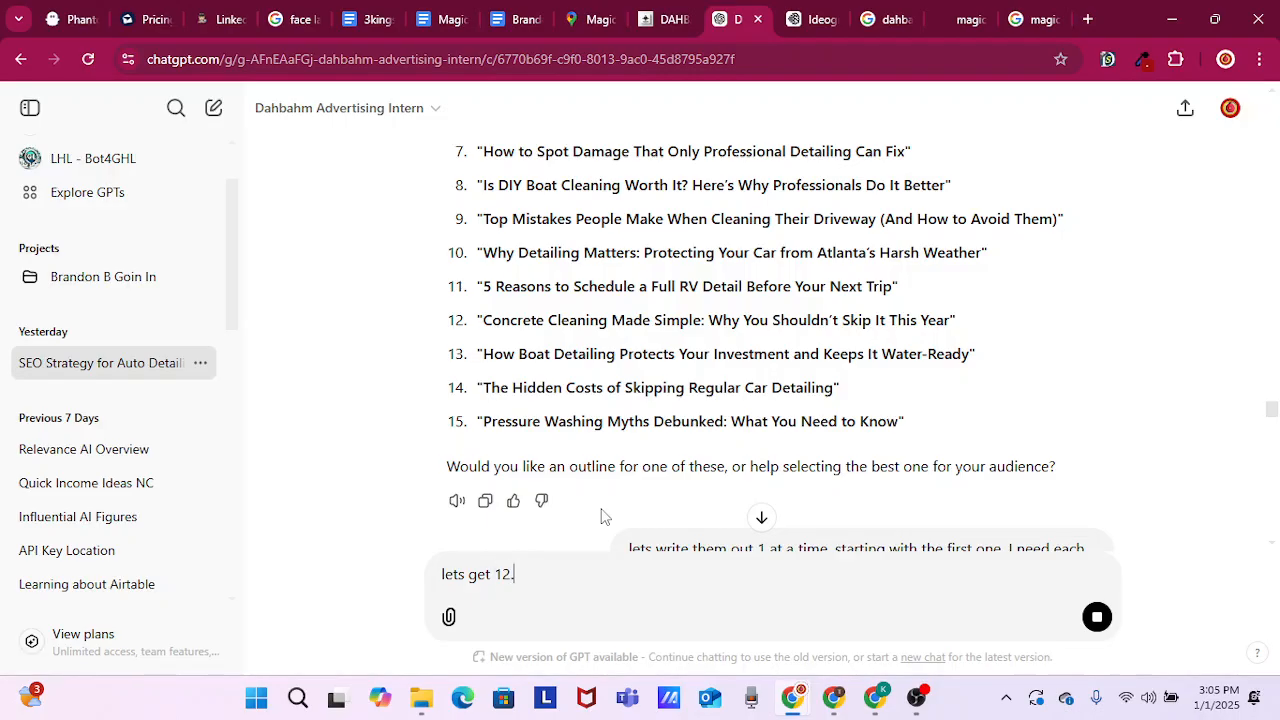
{"action": "left_click", "coordinate": [764, 527]}
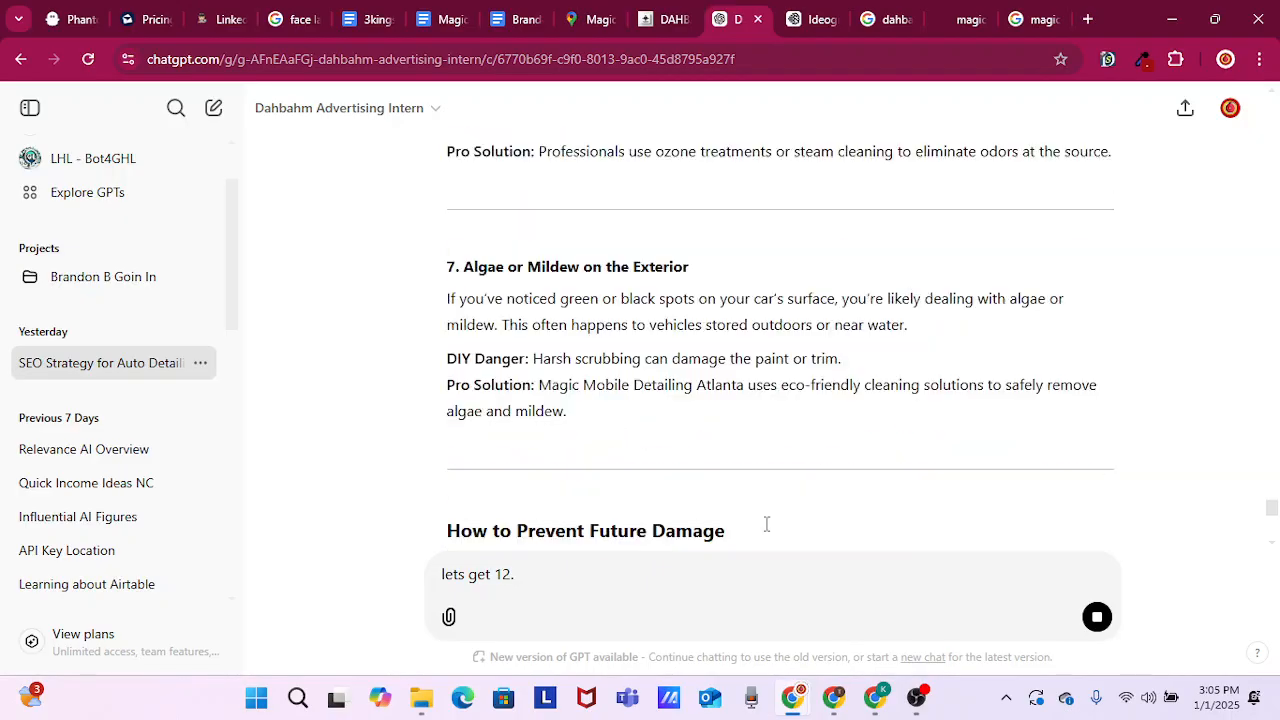
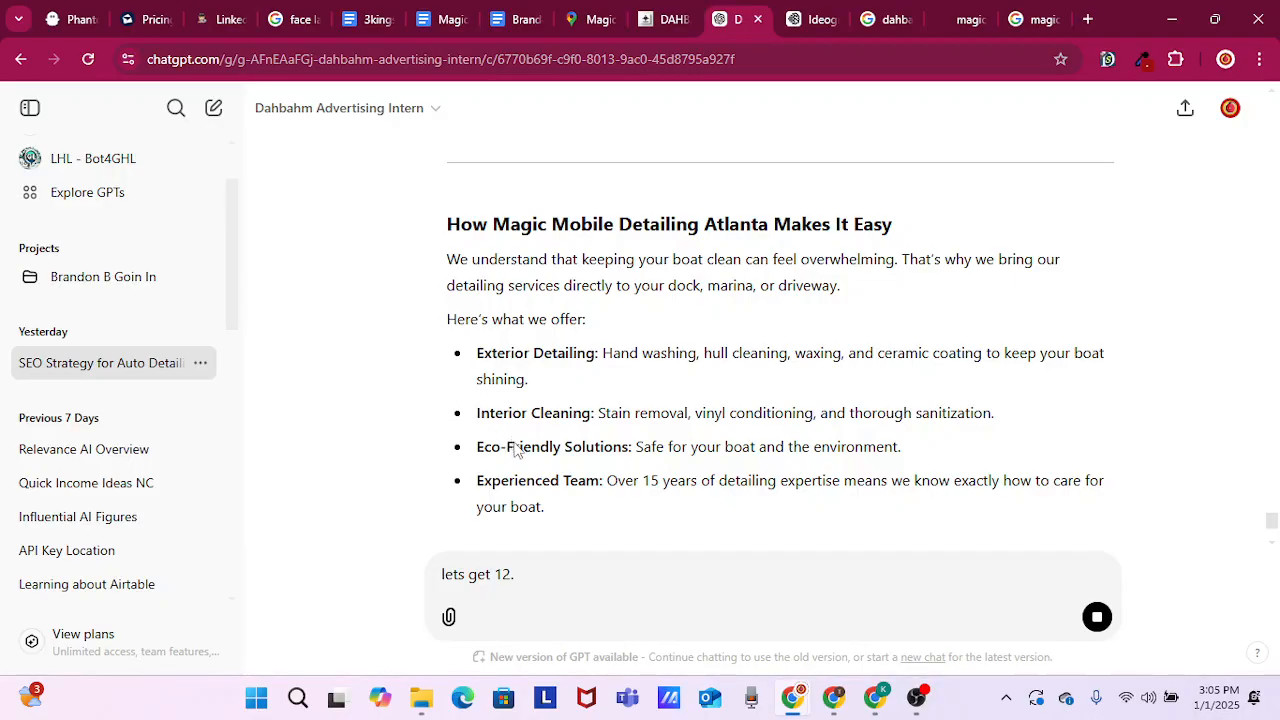
Check the DIY boat cleaning post through to its end and send the drafted message "lets get 12." to have the blog for title 12 written
{"action": "scroll", "coordinate": [515, 441], "scroll_direction": "down", "scroll_amount": 4}
{"action": "scroll", "coordinate": [515, 441], "scroll_direction": "down", "scroll_amount": 3}
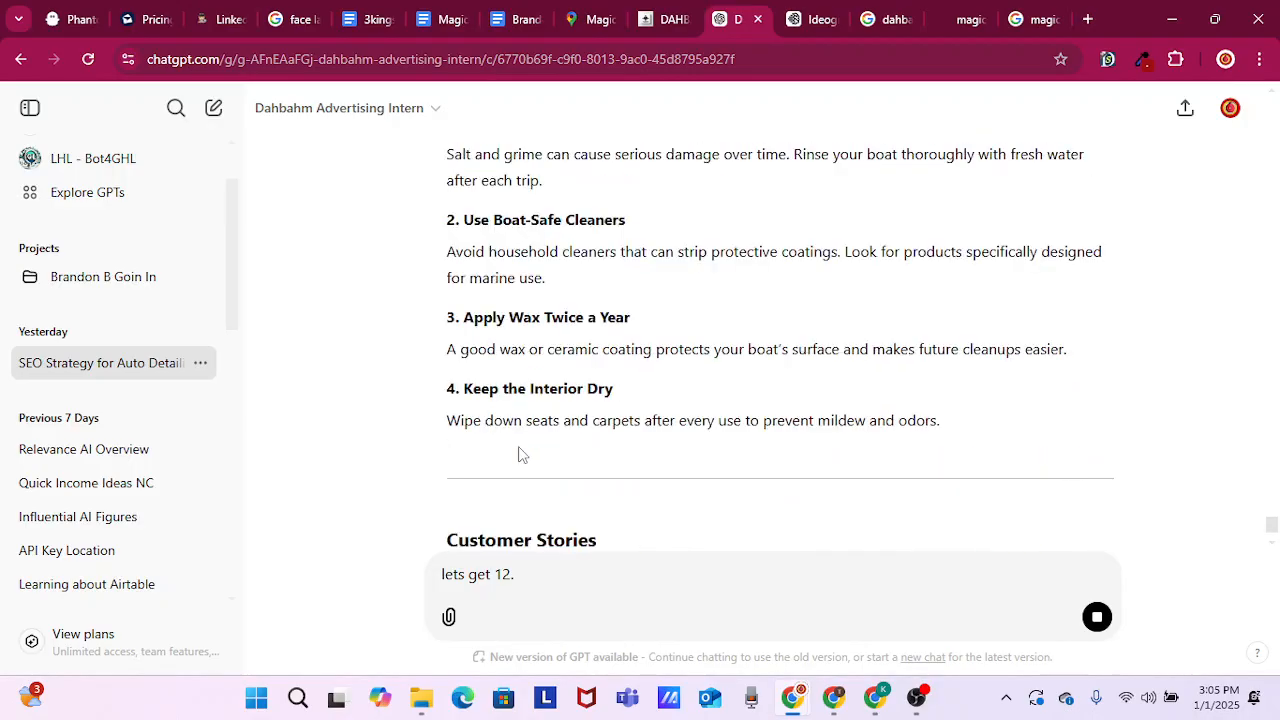
{"action": "scroll", "coordinate": [580, 480], "scroll_direction": "down", "scroll_amount": 4}
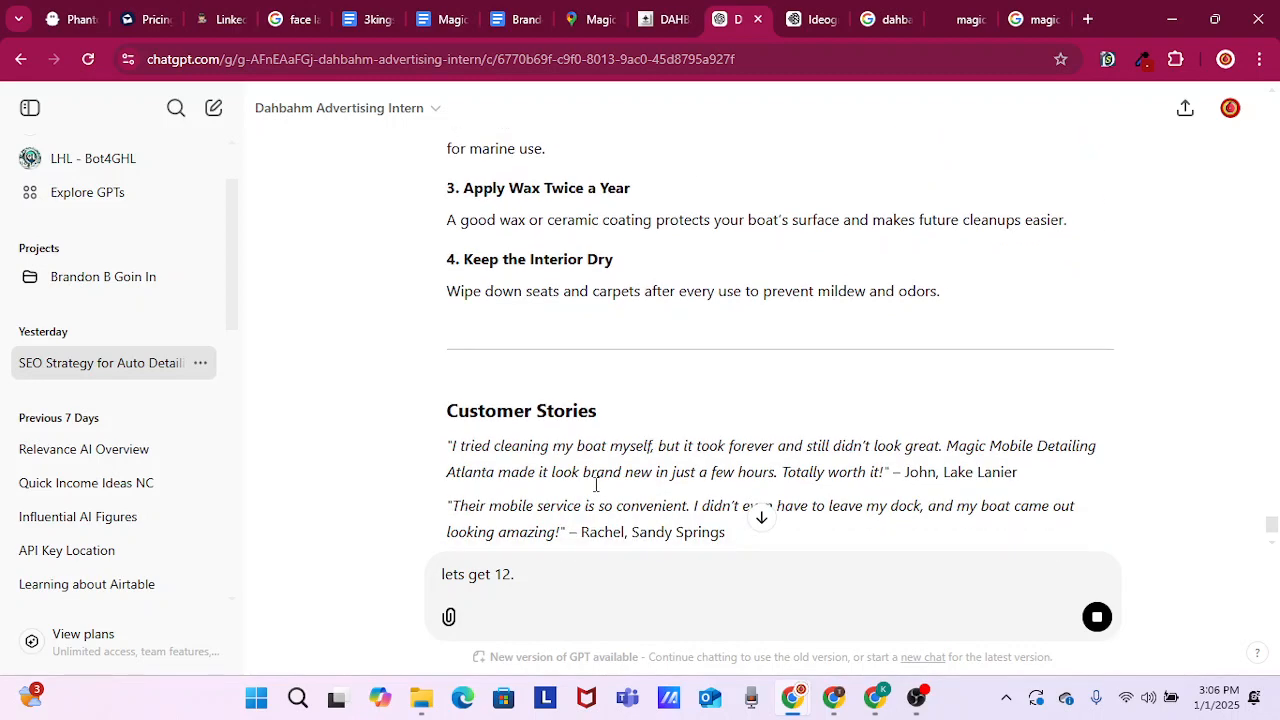
{"action": "scroll", "coordinate": [652, 508], "scroll_direction": "down", "scroll_amount": 3}
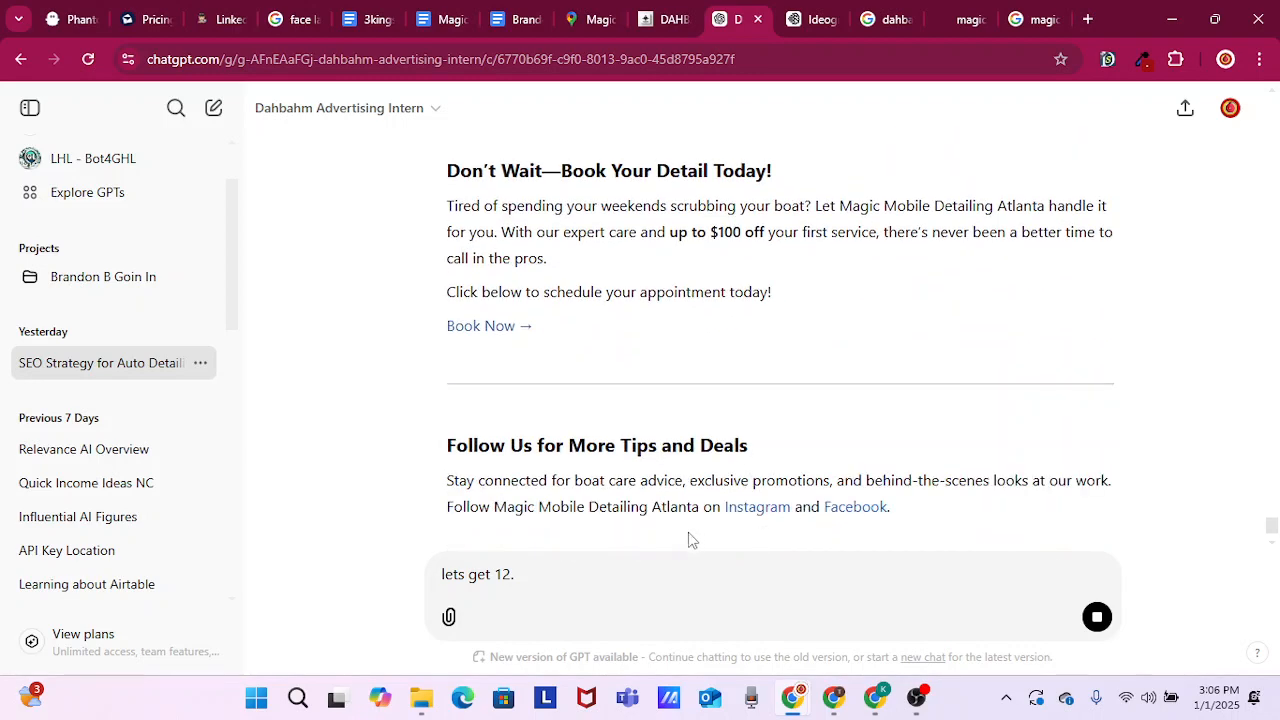
{"action": "scroll", "coordinate": [702, 444], "scroll_direction": "down", "scroll_amount": 1}
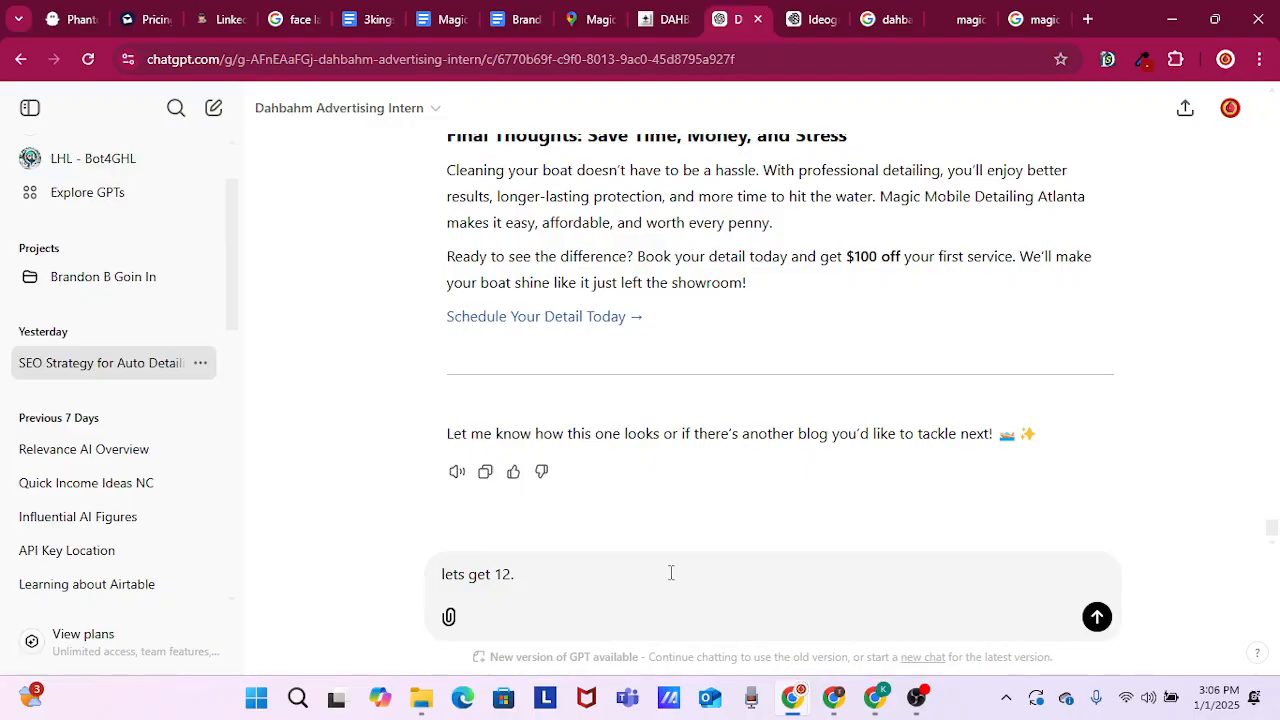
{"action": "key", "text": "Return"}
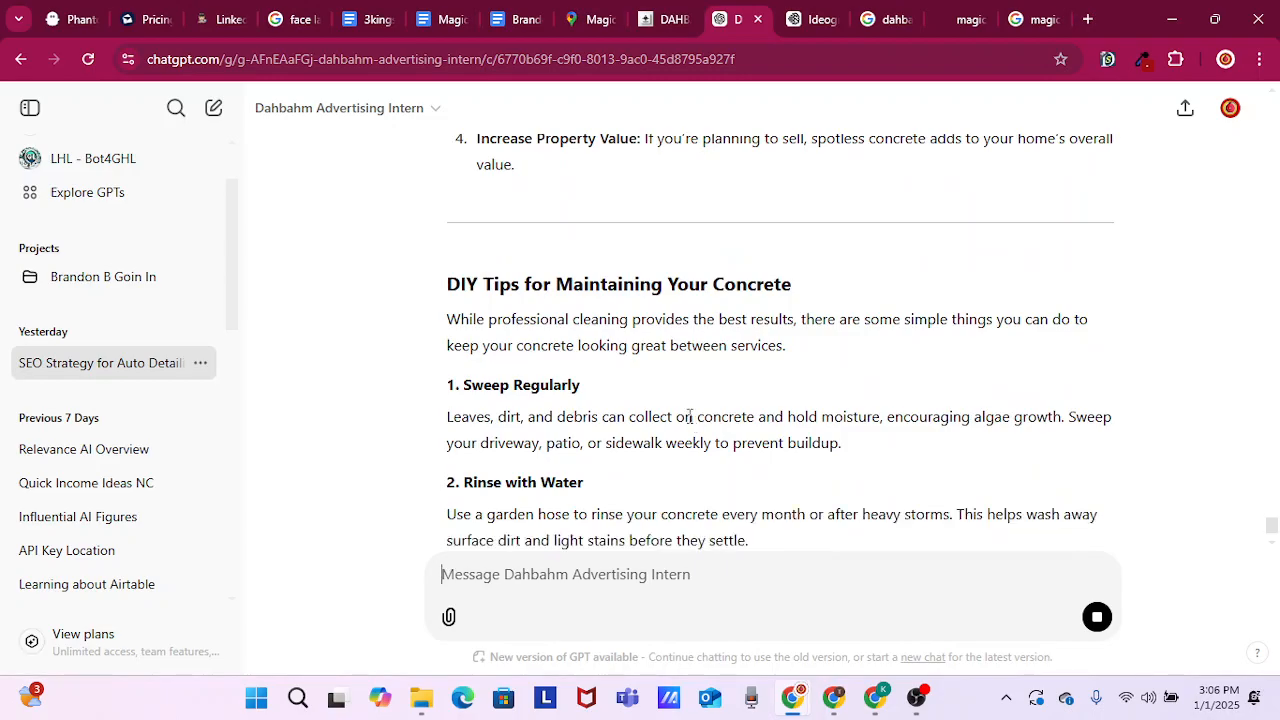
Draft the follow-up message "lets get 15." without sending it while the concrete cleaning post is being written
{"action": "type", "text": "lets g"}
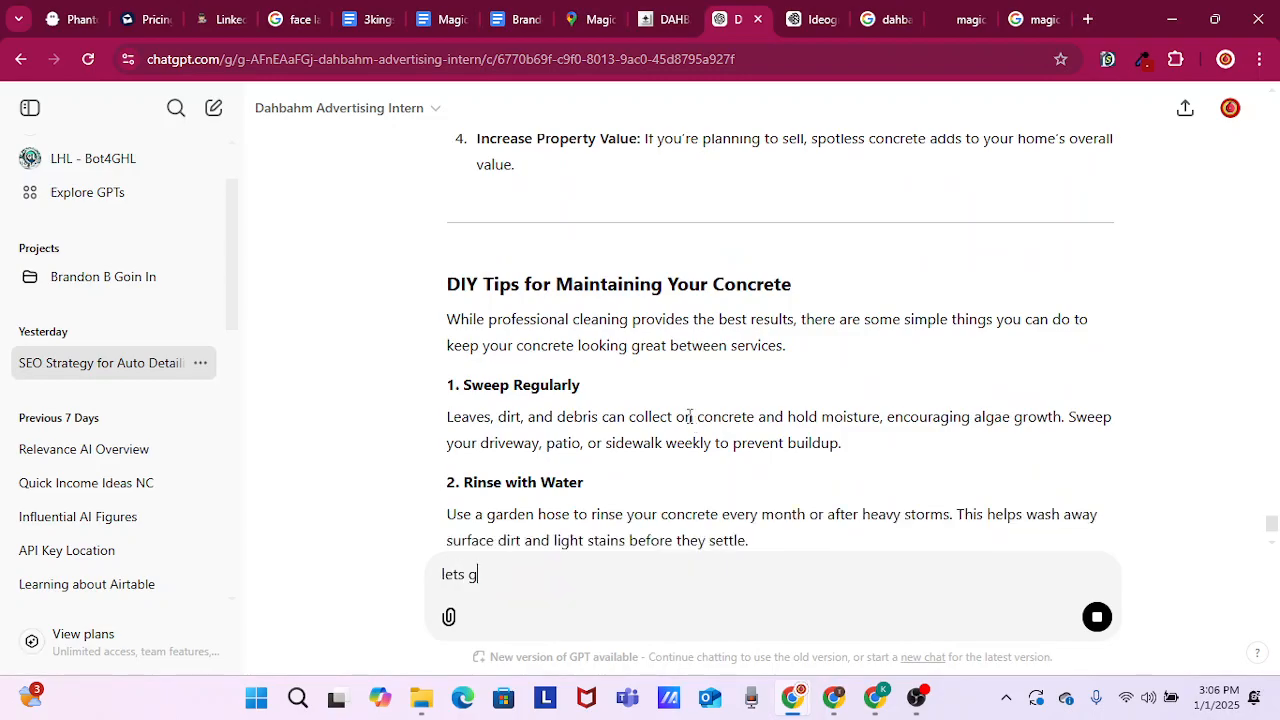
{"action": "type", "text": "et 15."}
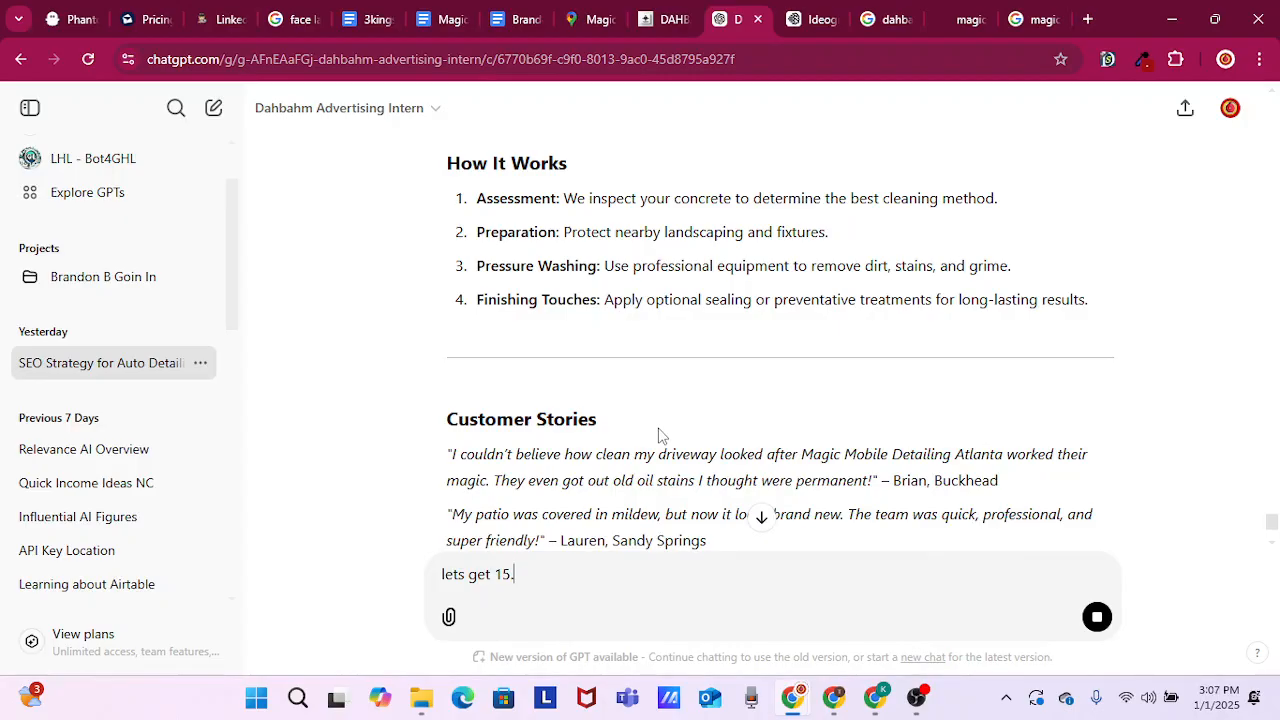
Review the concrete cleaning post from its customer stories to its final thoughts, and send the drafted message "lets get 15."
{"action": "scroll", "coordinate": [645, 455], "scroll_direction": "down", "scroll_amount": 2}
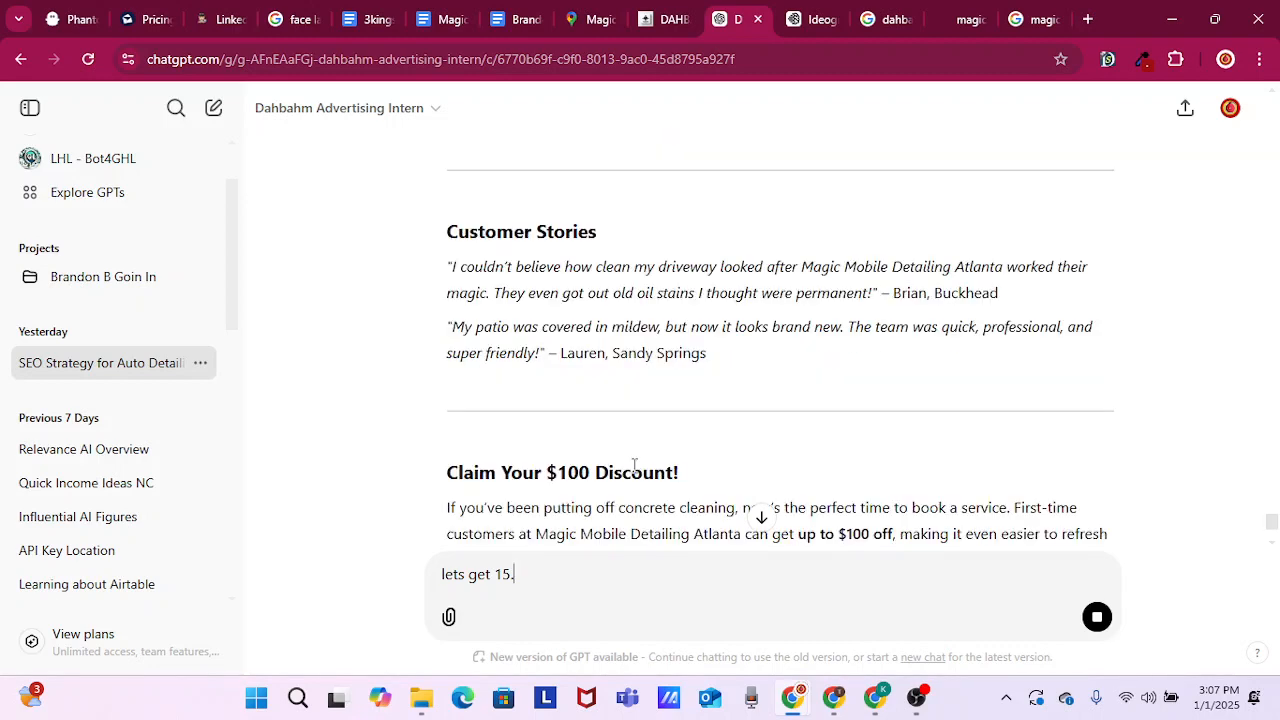
{"action": "scroll", "coordinate": [632, 463], "scroll_direction": "down", "scroll_amount": 2}
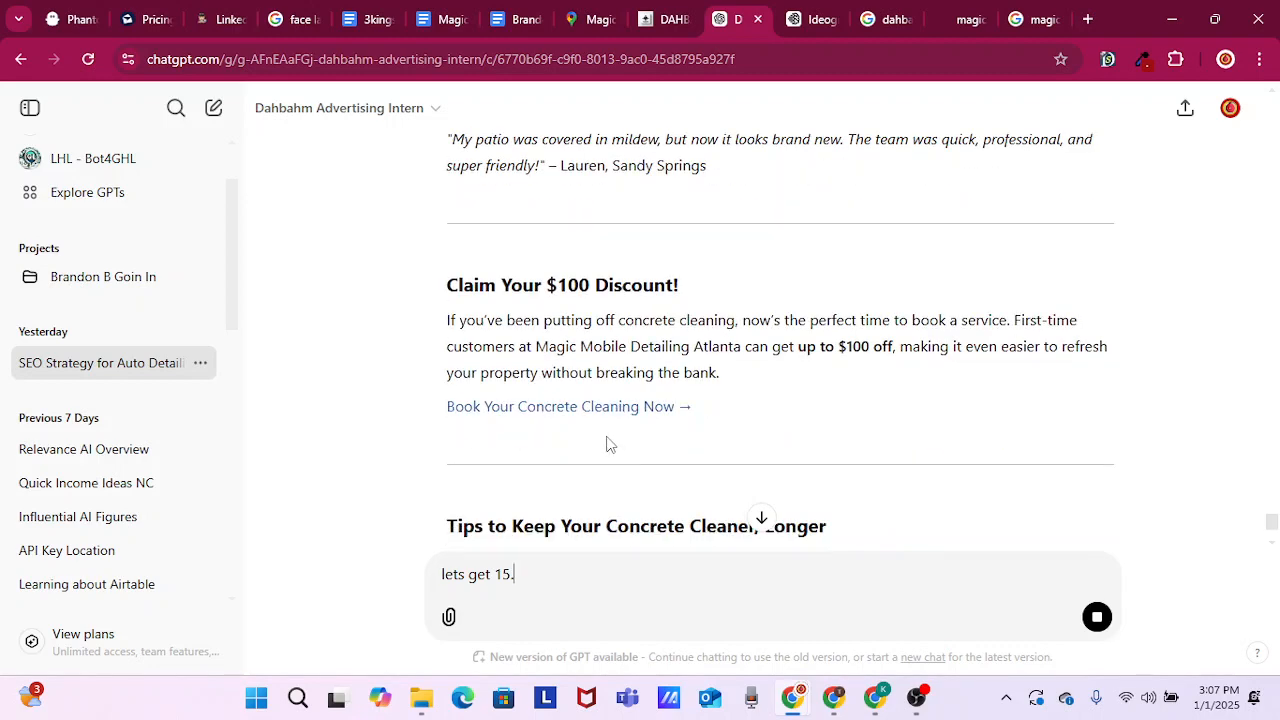
{"action": "scroll", "coordinate": [610, 444], "scroll_direction": "down", "scroll_amount": 1}
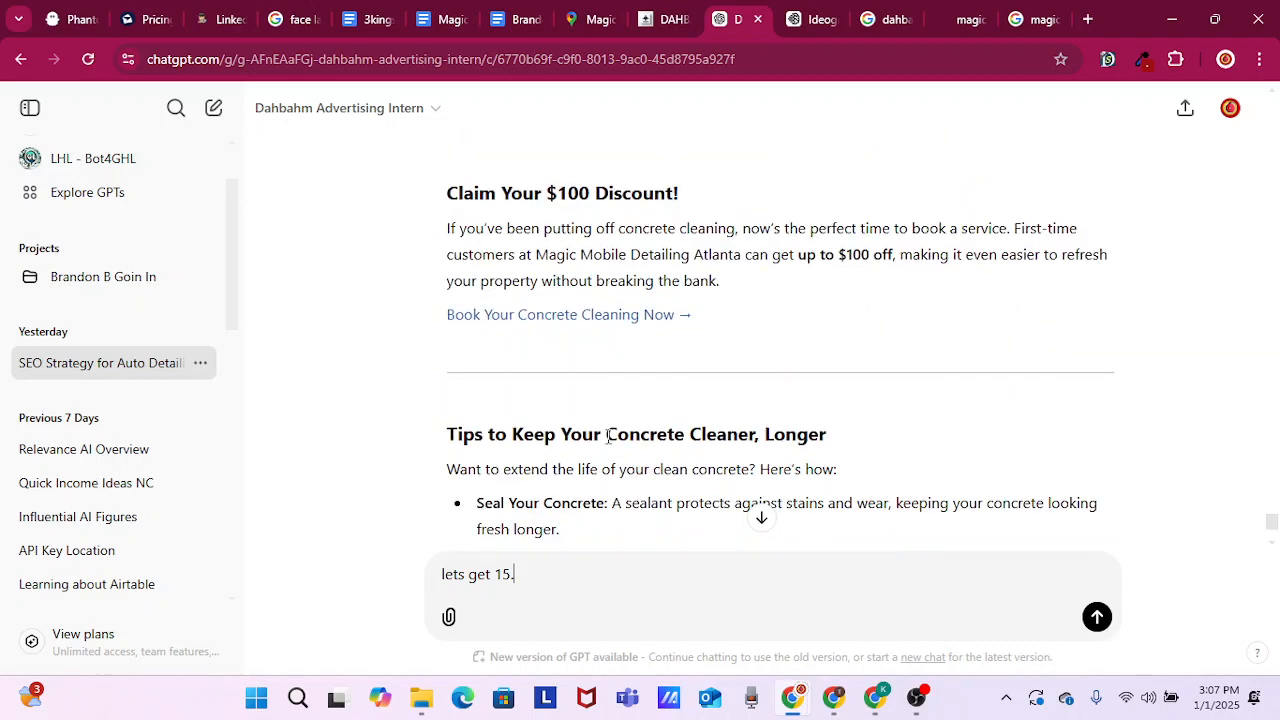
{"action": "scroll", "coordinate": [608, 435], "scroll_direction": "up", "scroll_amount": 5}
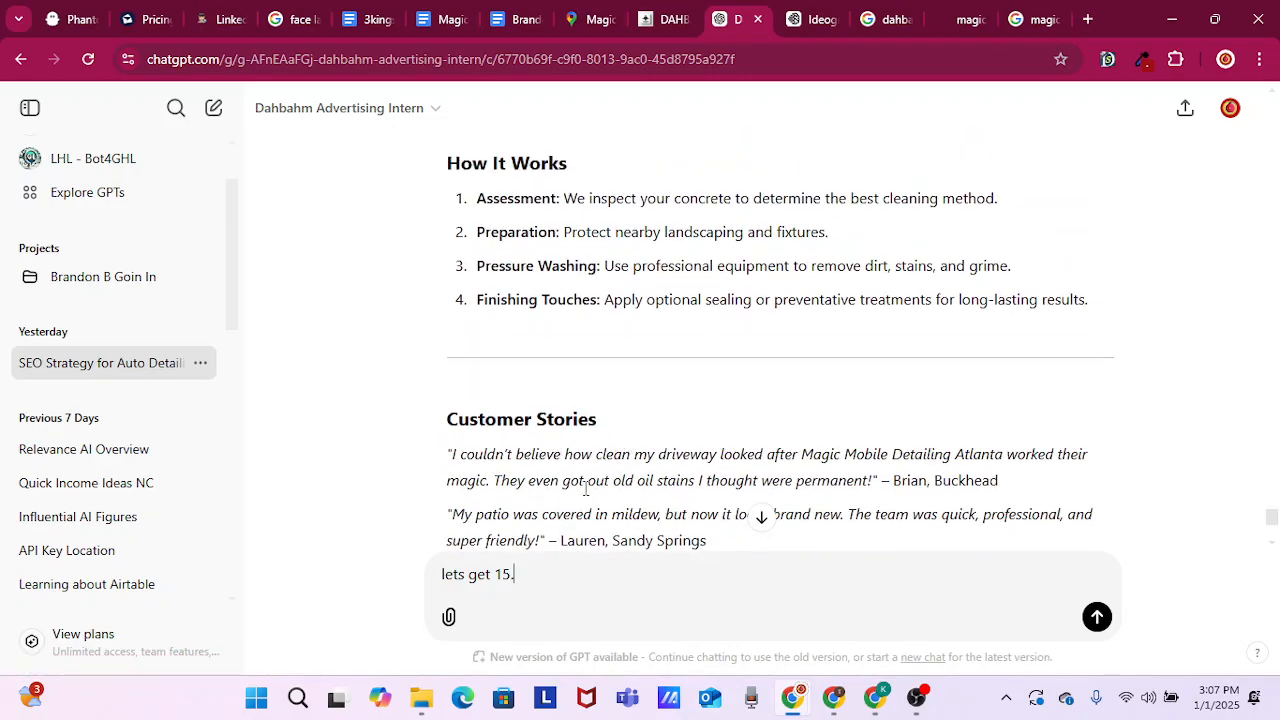
{"action": "scroll", "coordinate": [558, 485], "scroll_direction": "down", "scroll_amount": 4}
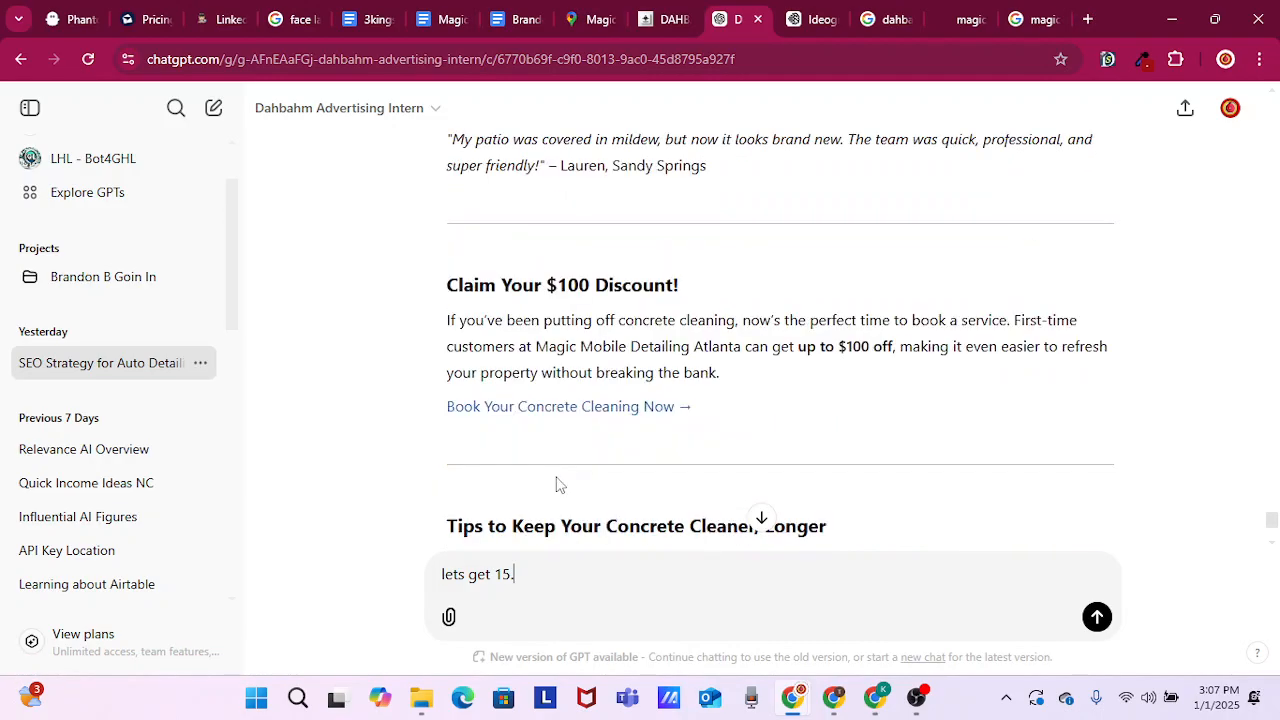
{"action": "scroll", "coordinate": [576, 462], "scroll_direction": "down", "scroll_amount": 2}
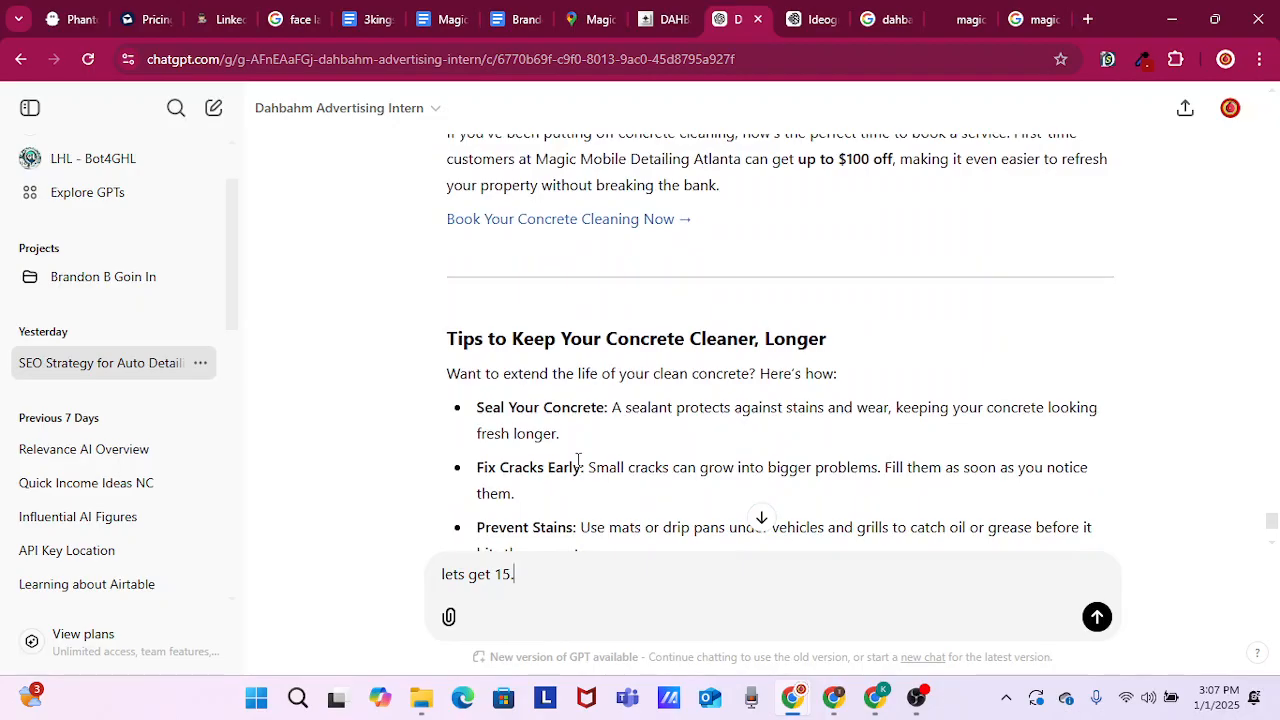
{"action": "scroll", "coordinate": [578, 459], "scroll_direction": "down", "scroll_amount": 1}
{"action": "scroll", "coordinate": [576, 460], "scroll_direction": "down", "scroll_amount": 2}
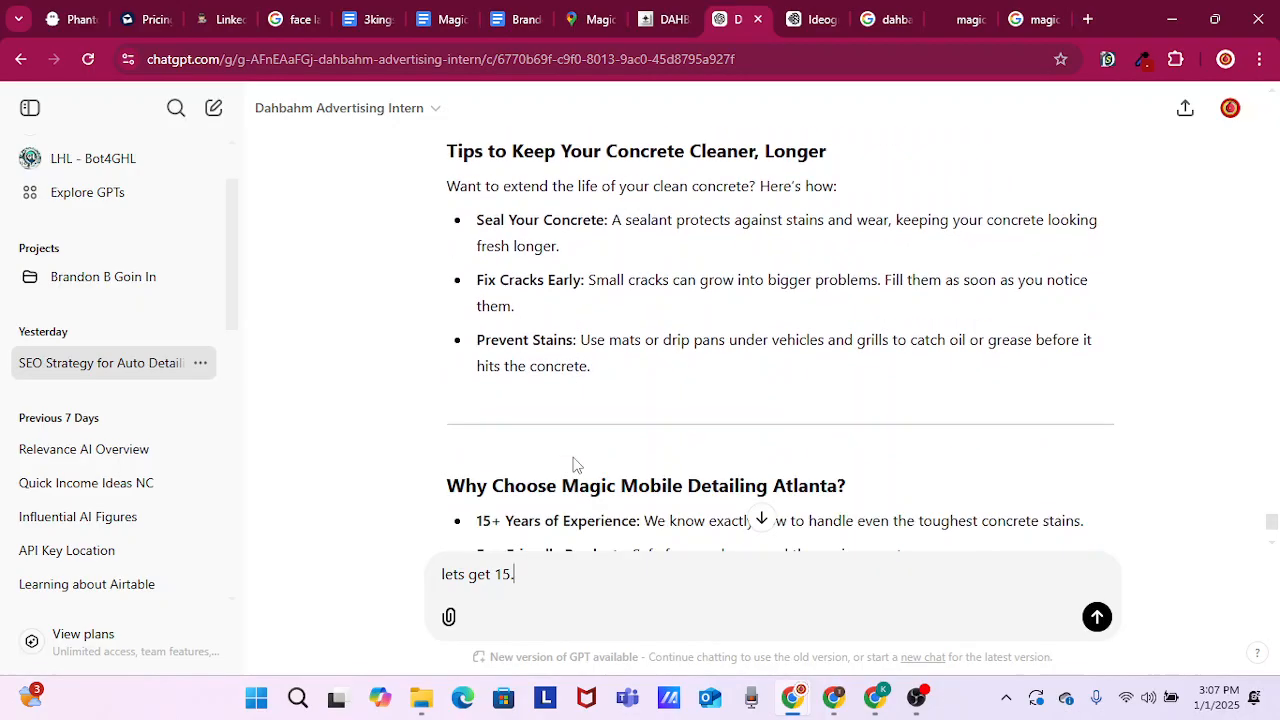
{"action": "scroll", "coordinate": [571, 455], "scroll_direction": "down", "scroll_amount": 3}
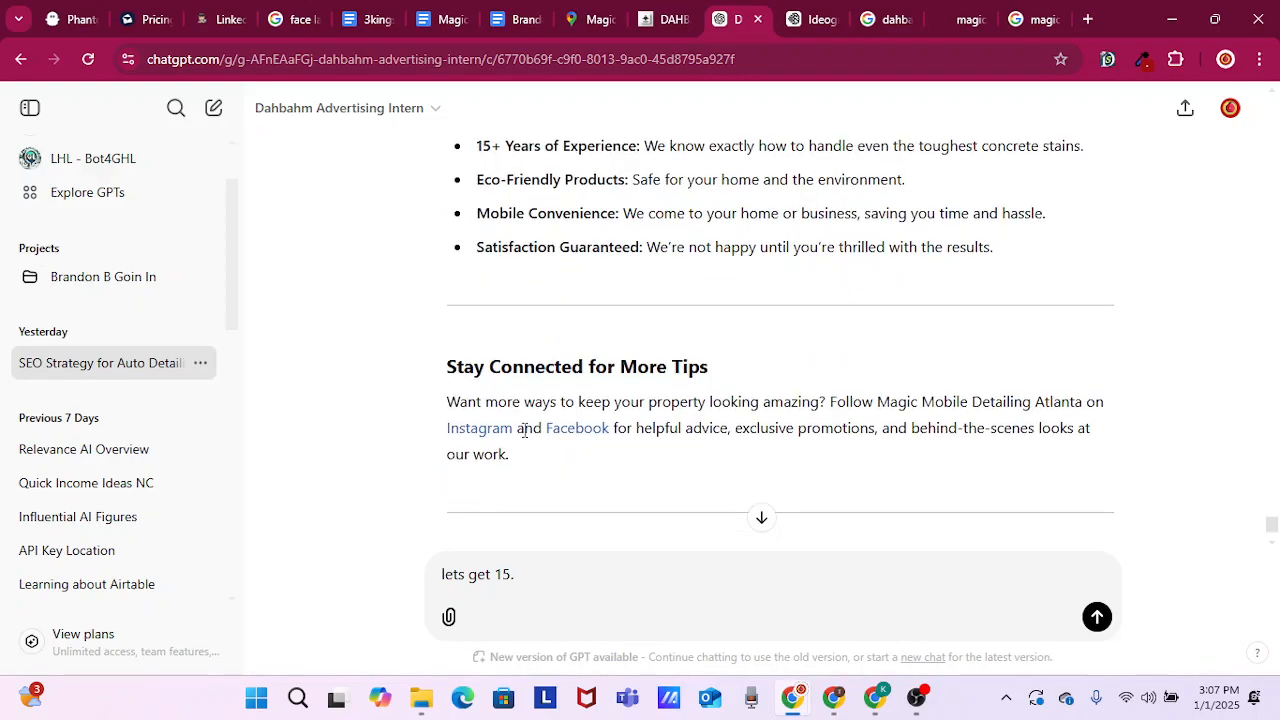
{"action": "scroll", "coordinate": [571, 467], "scroll_direction": "down", "scroll_amount": 1}
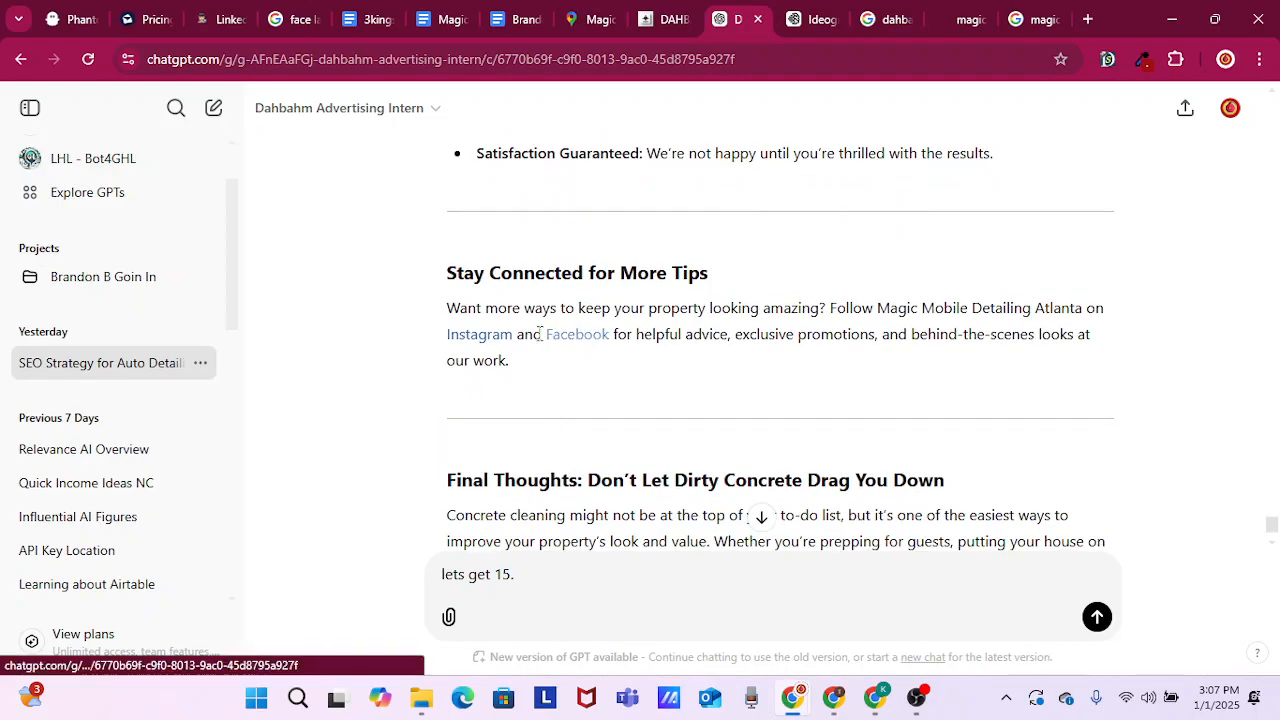
{"action": "scroll", "coordinate": [588, 413], "scroll_direction": "down", "scroll_amount": 2}
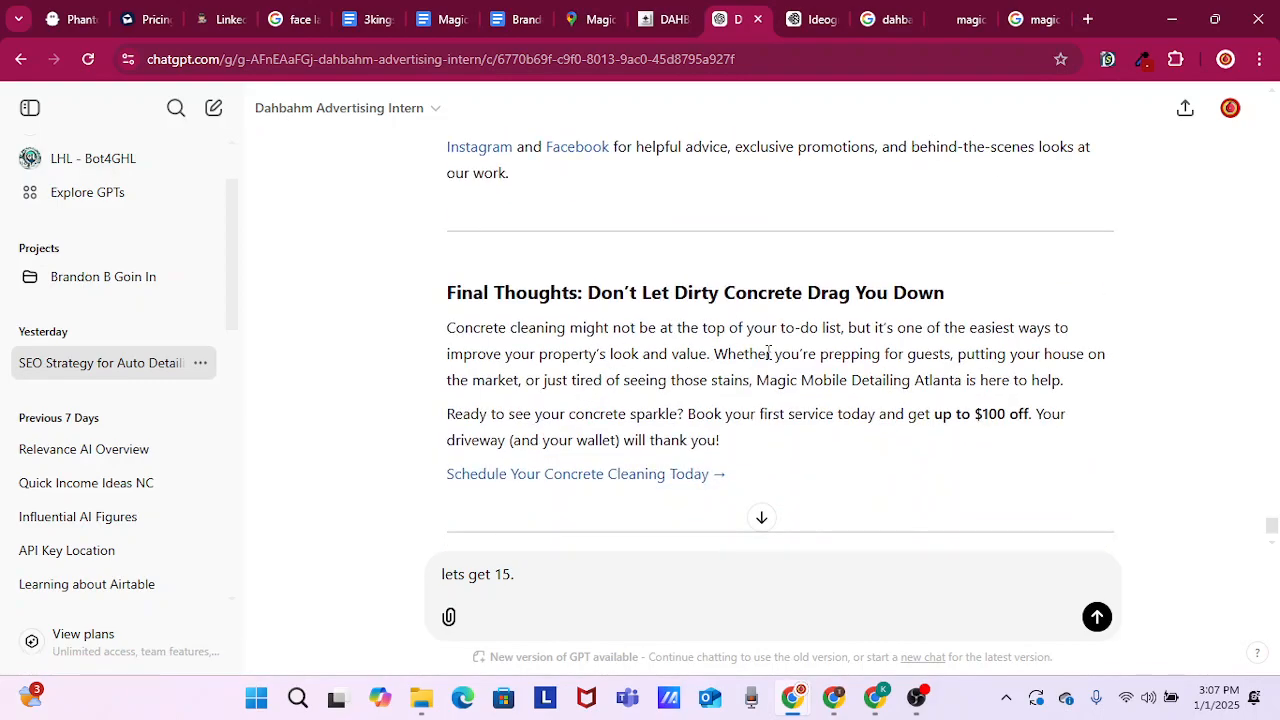
{"action": "scroll", "coordinate": [668, 418], "scroll_direction": "down", "scroll_amount": 1}
{"action": "scroll", "coordinate": [668, 418], "scroll_direction": "down", "scroll_amount": 1}
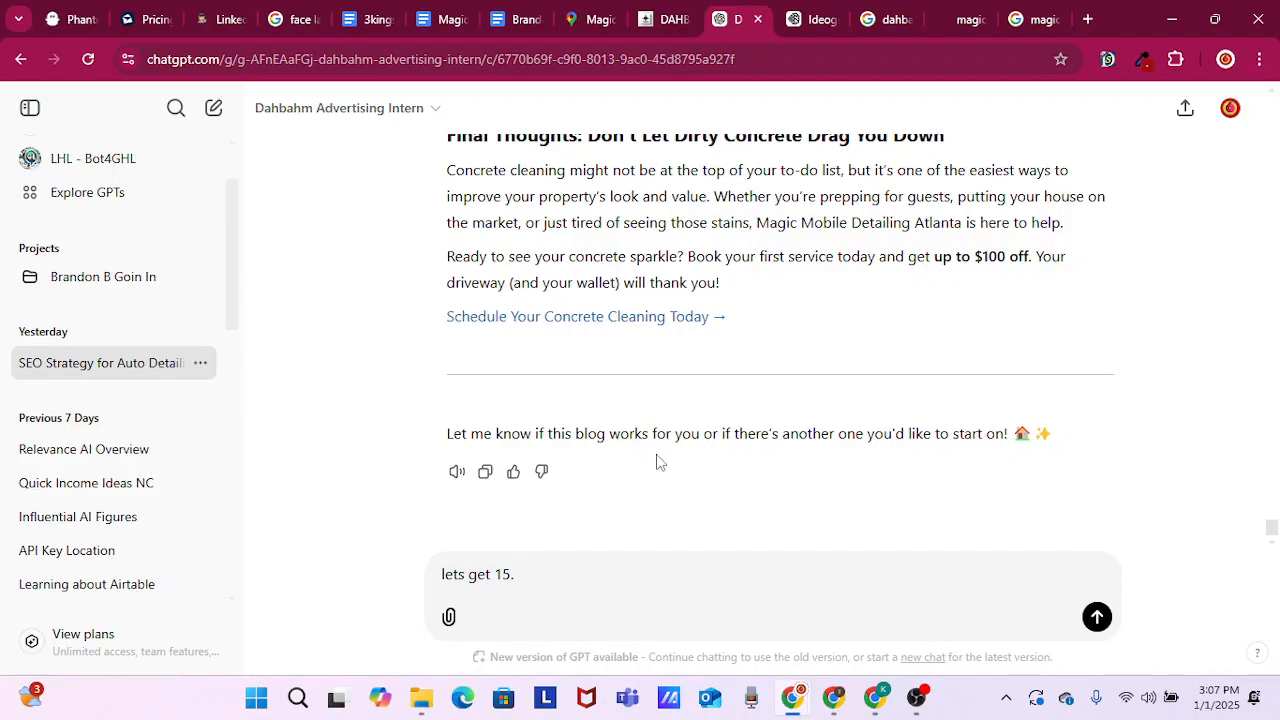
{"action": "key", "text": "Return"}
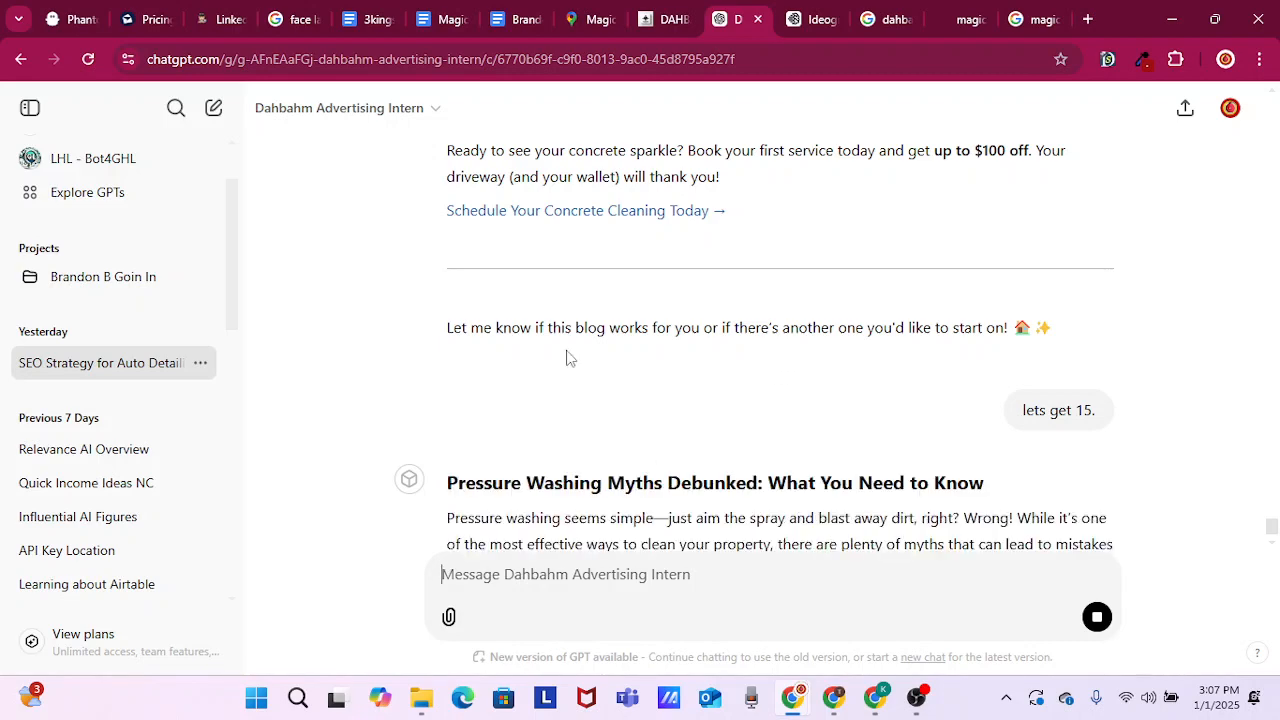
Go back through the earlier posts to the list of 15 more blog title ideas and examine the remaining titles
{"action": "scroll", "coordinate": [700, 341], "scroll_direction": "up", "scroll_amount": 1}
{"action": "scroll", "coordinate": [1131, 363], "scroll_direction": "up", "scroll_amount": 3}
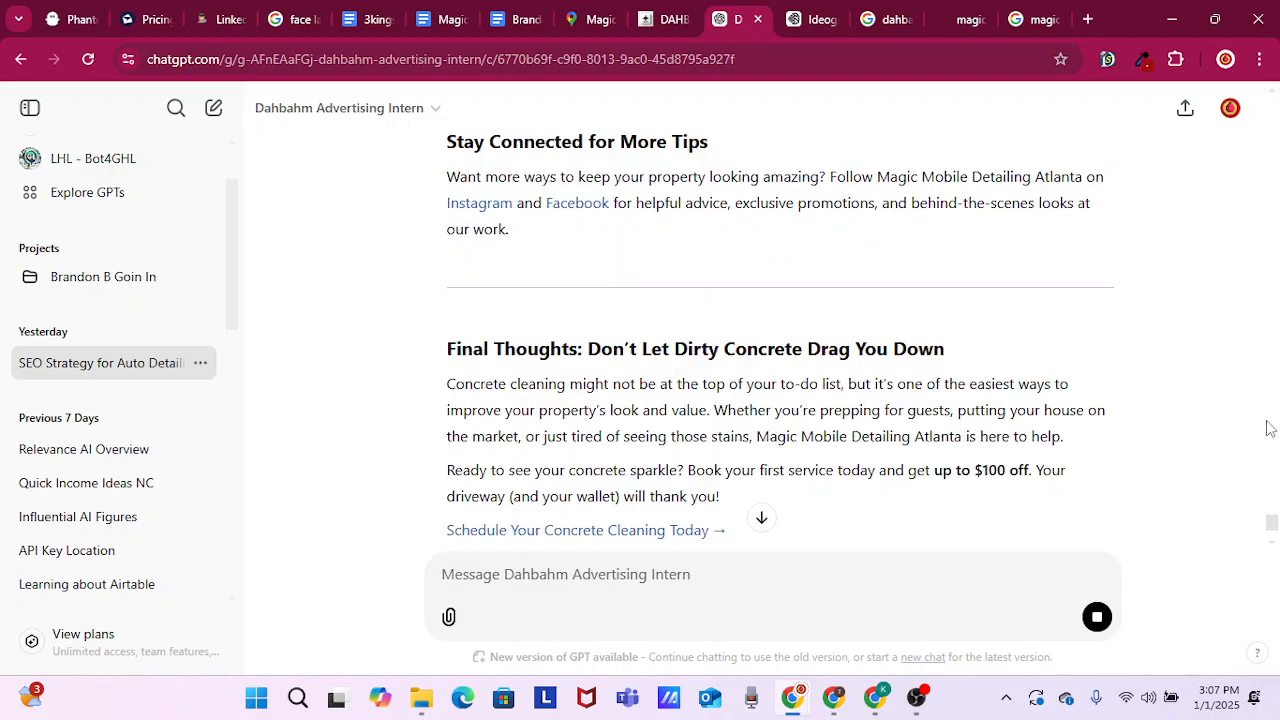
{"action": "scroll", "coordinate": [1214, 471], "scroll_direction": "up", "scroll_amount": 4}
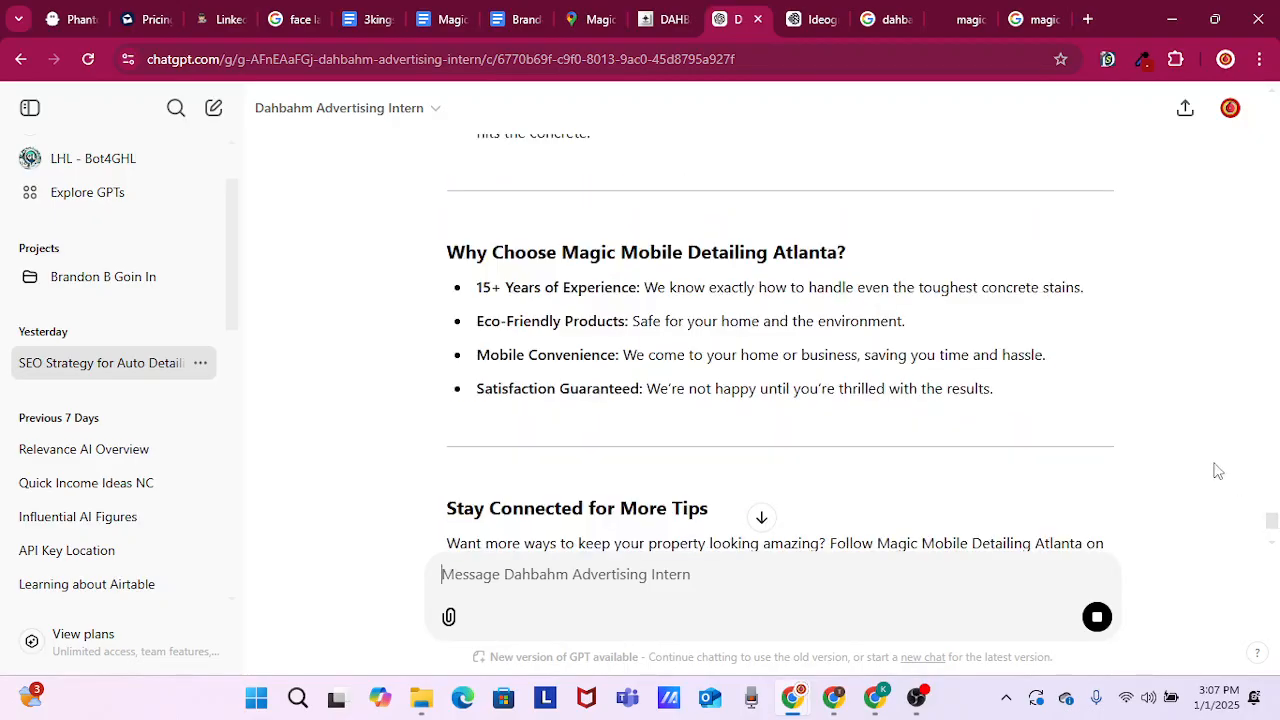
{"action": "scroll", "coordinate": [1145, 451], "scroll_direction": "down", "scroll_amount": 4}
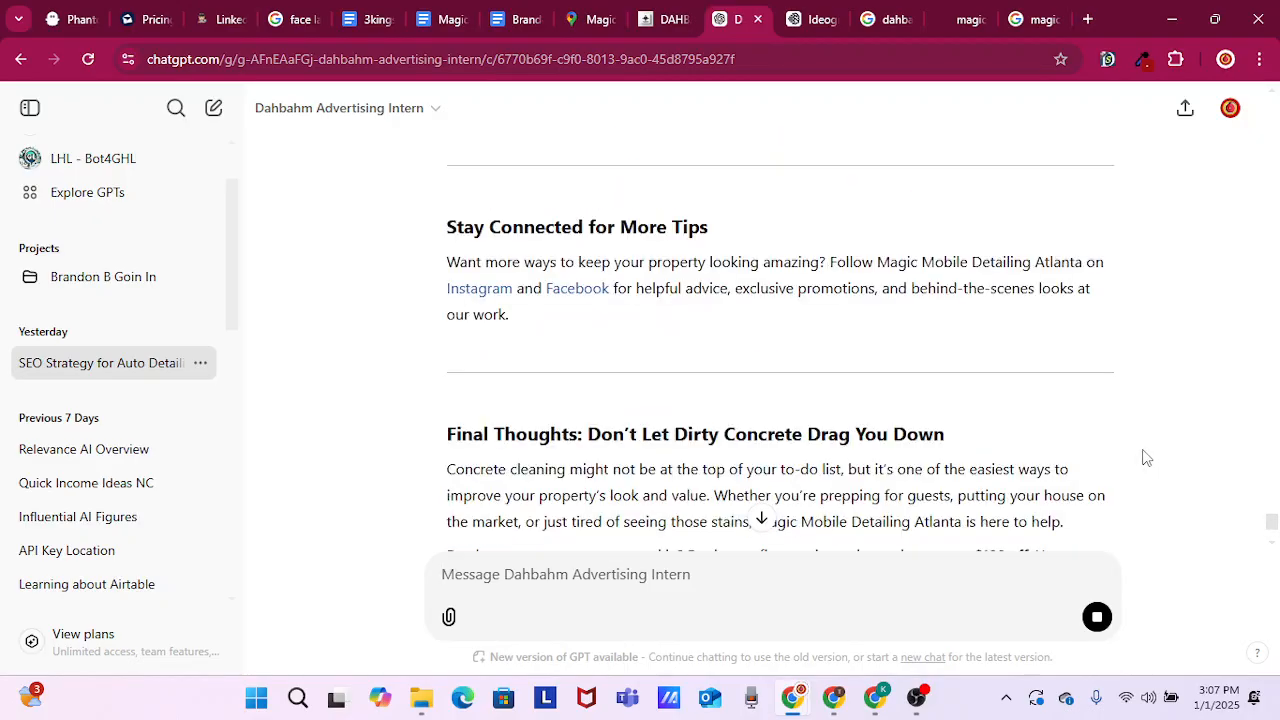
{"action": "scroll", "coordinate": [1145, 455], "scroll_direction": "up", "scroll_amount": 3}
{"action": "scroll", "coordinate": [1214, 435], "scroll_direction": "up", "scroll_amount": 4}
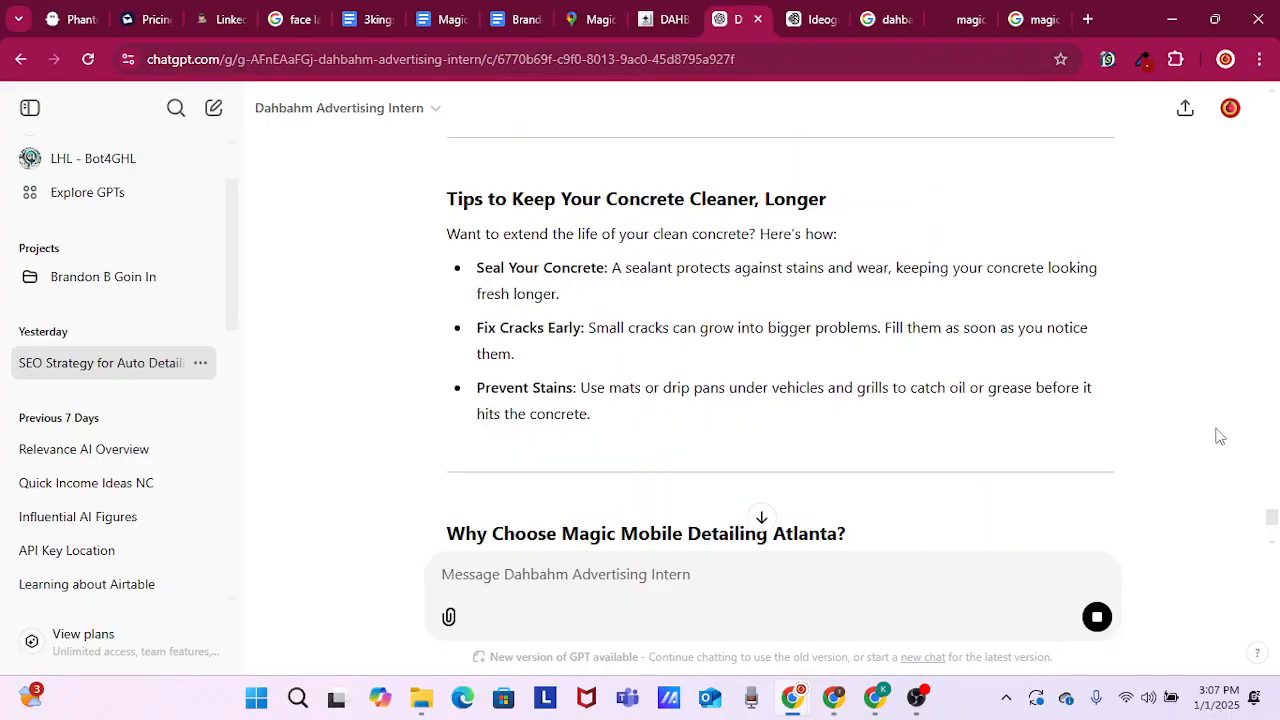
{"action": "scroll", "coordinate": [1212, 435], "scroll_direction": "up", "scroll_amount": 12}
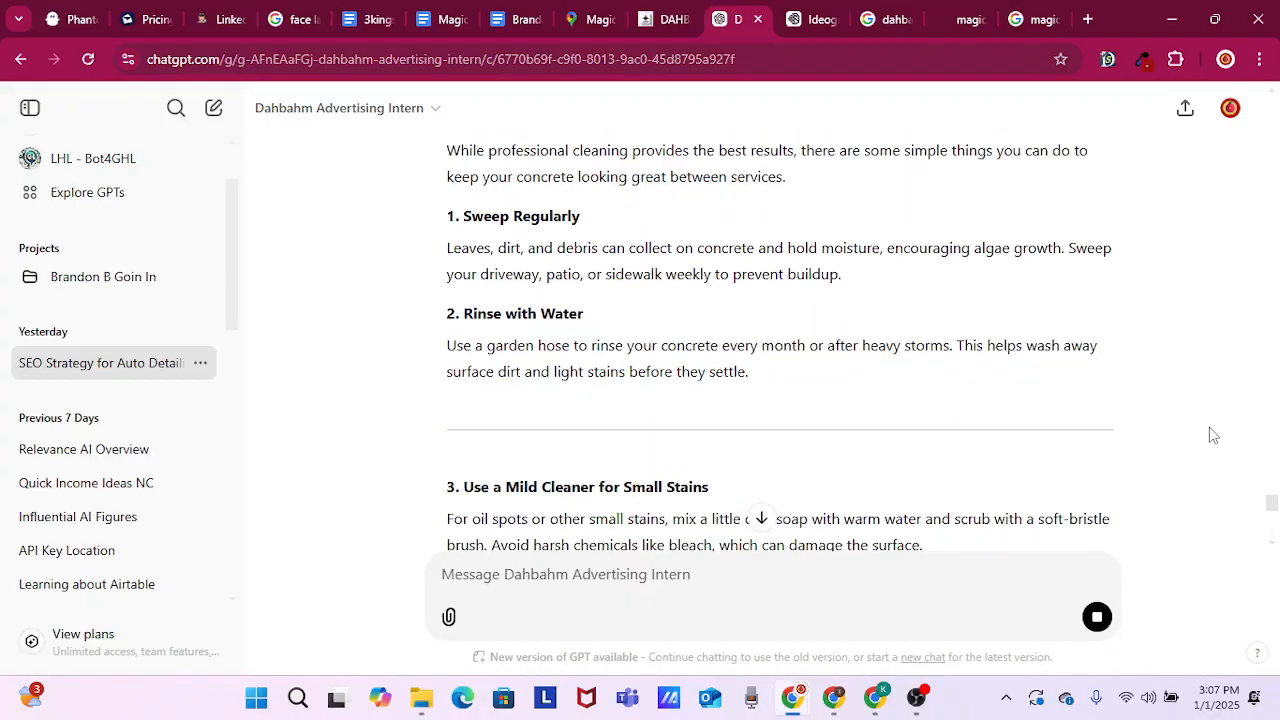
{"action": "scroll", "coordinate": [1212, 435], "scroll_direction": "down", "scroll_amount": 20}
{"action": "scroll", "coordinate": [1212, 435], "scroll_direction": "up", "scroll_amount": 12}
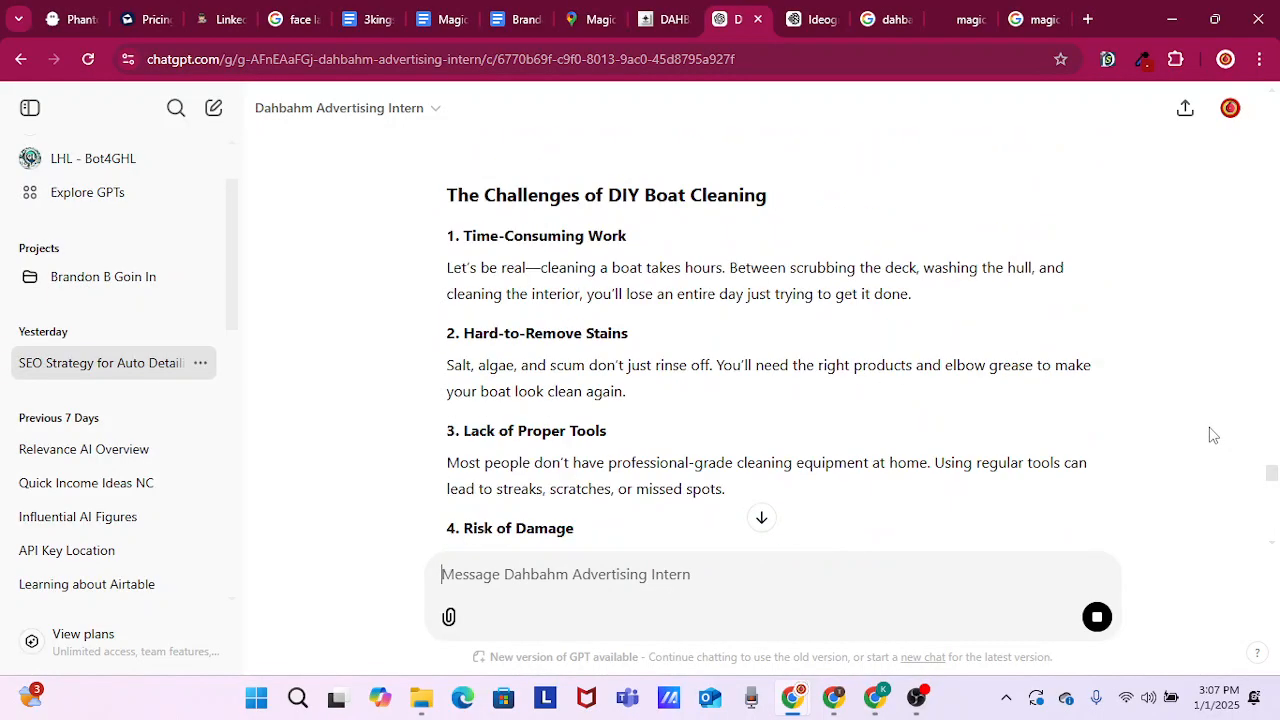
{"action": "scroll", "coordinate": [1135, 412], "scroll_direction": "up", "scroll_amount": 15}
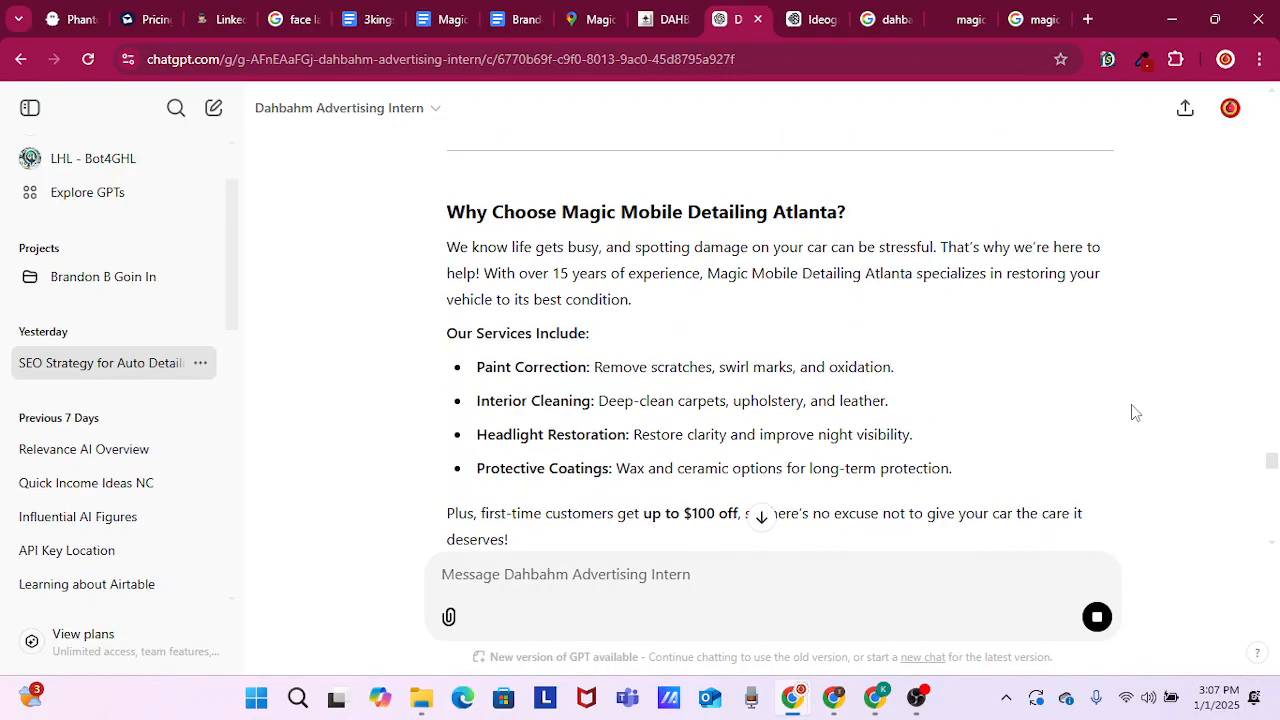
{"action": "scroll", "coordinate": [1135, 412], "scroll_direction": "up", "scroll_amount": 15}
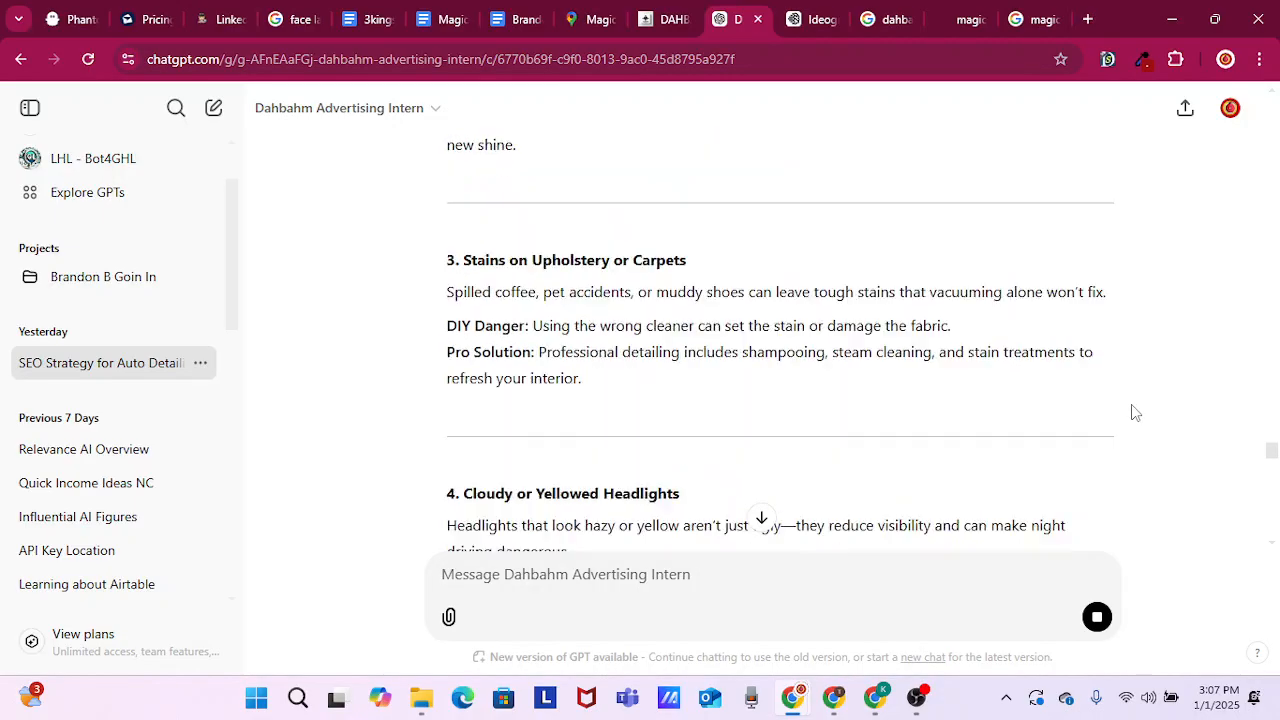
{"action": "scroll", "coordinate": [1135, 412], "scroll_direction": "up", "scroll_amount": 10}
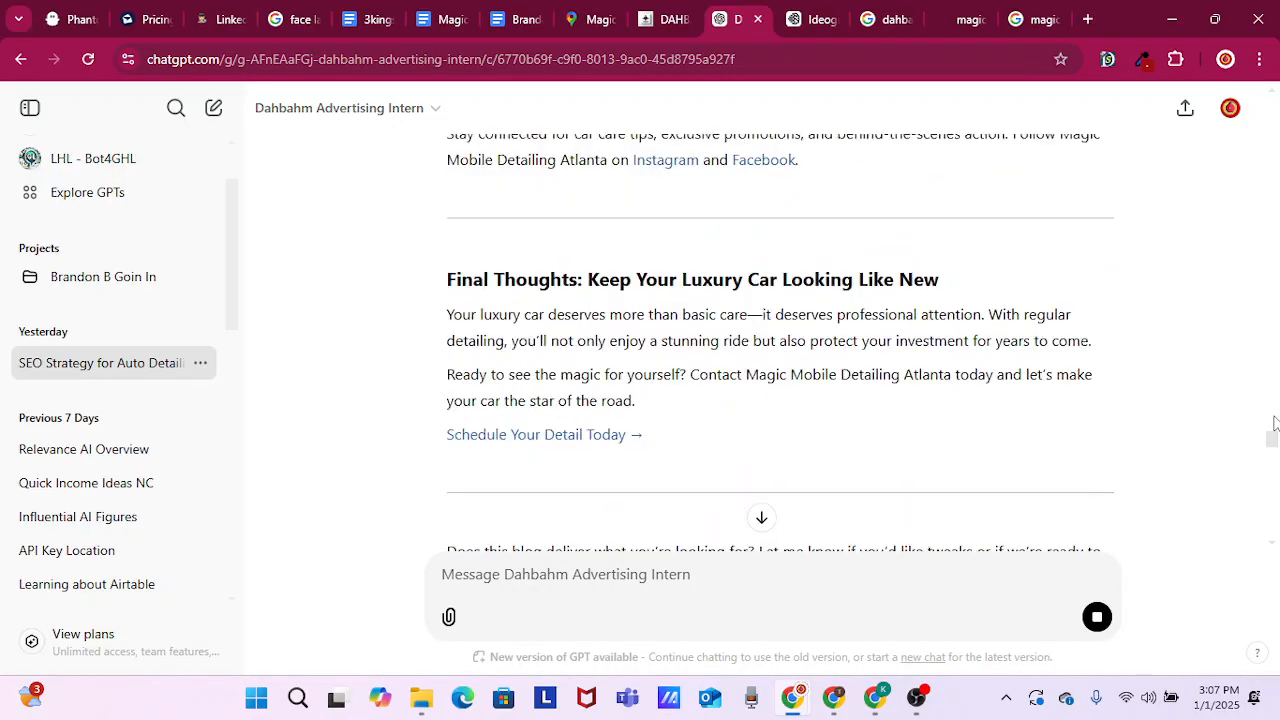
{"action": "scroll", "coordinate": [1272, 400], "scroll_direction": "up", "scroll_amount": 10}
{"action": "scroll", "coordinate": [1272, 388], "scroll_direction": "up", "scroll_amount": 20}
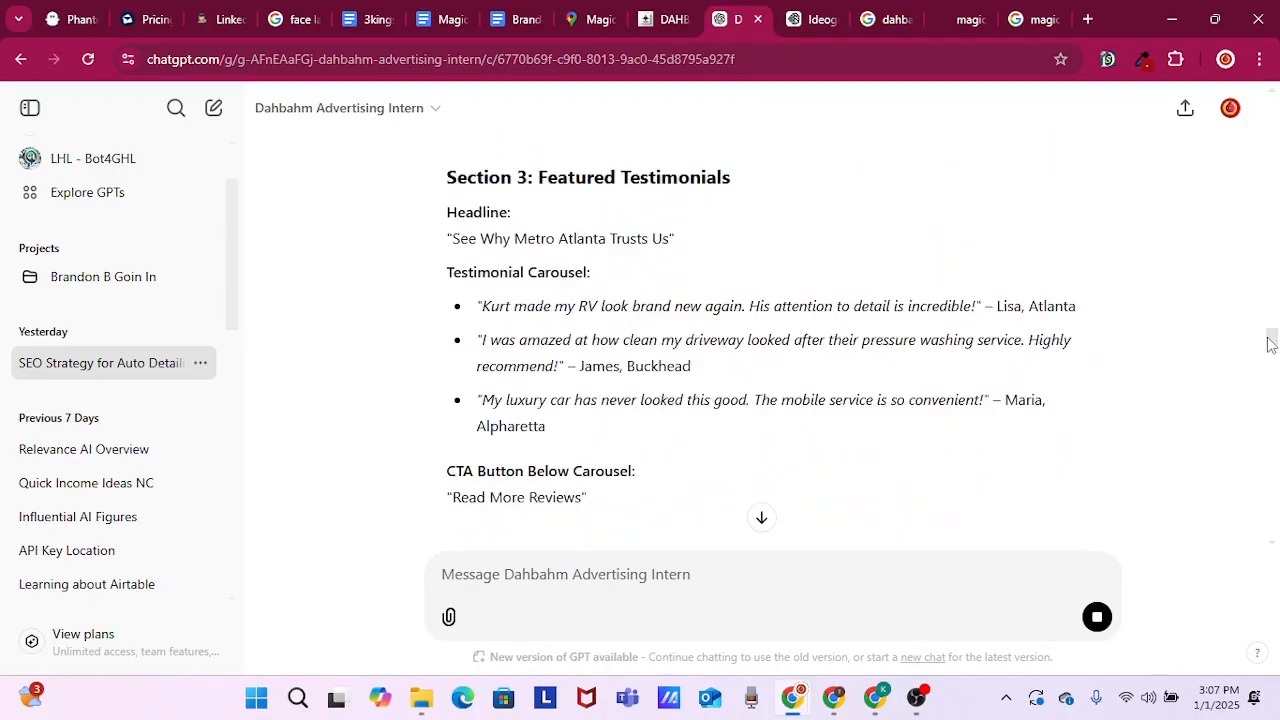
{"action": "left_click_drag", "start_coordinate": [1270, 343], "coordinate": [1268, 368]}
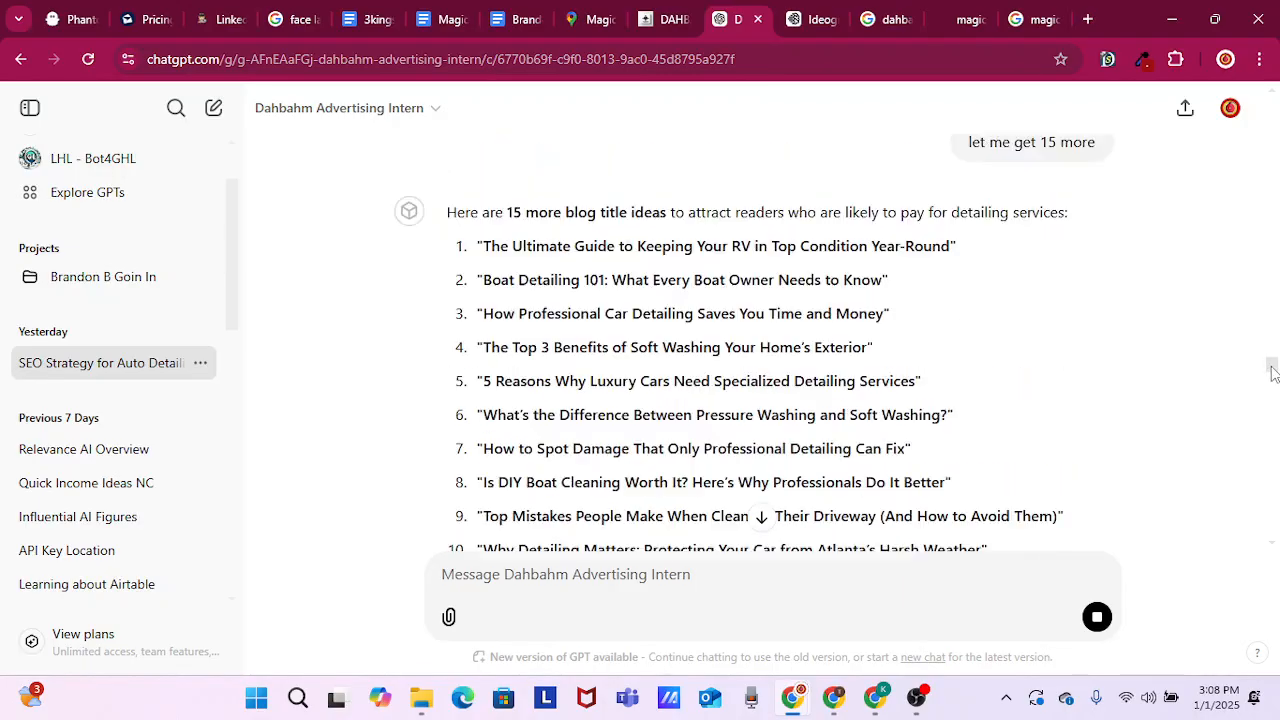
{"action": "scroll", "coordinate": [1120, 362], "scroll_direction": "down", "scroll_amount": 1}
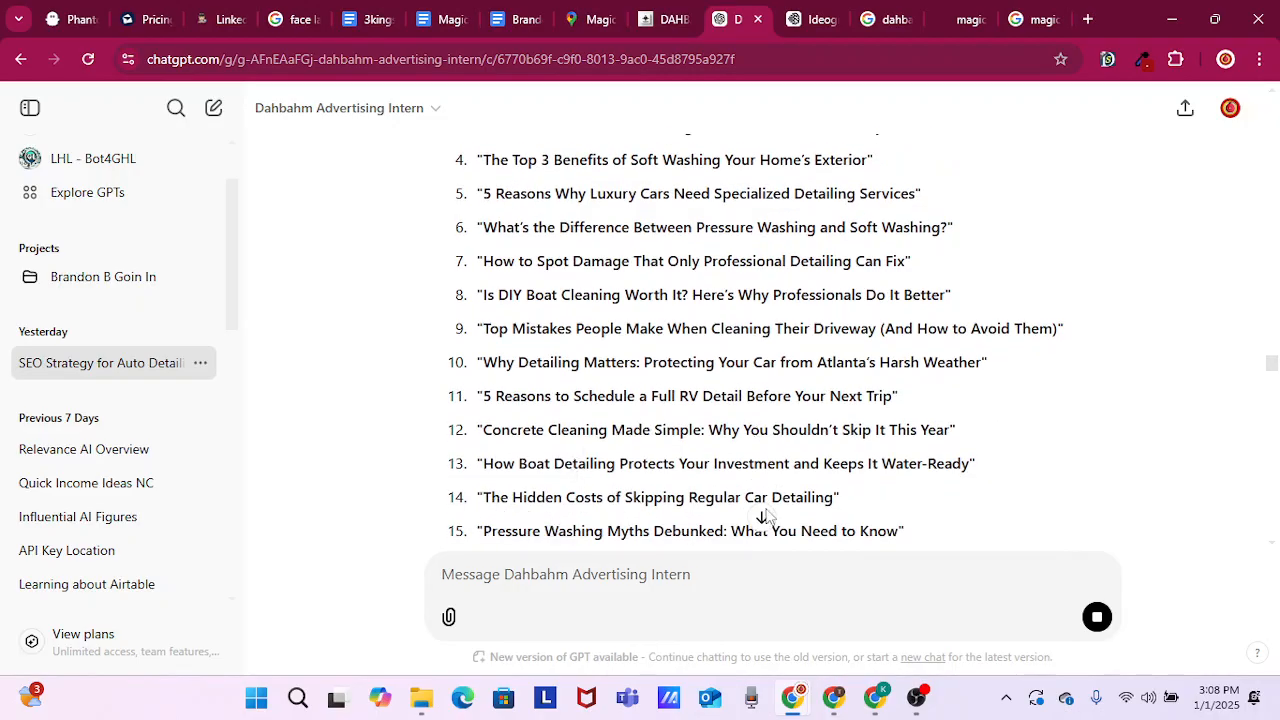
Draft the message "14.", return to the newest response, and send the message to have the blog for title 14 written
{"action": "left_click", "coordinate": [566, 568]}
{"action": "type", "text": "14."}
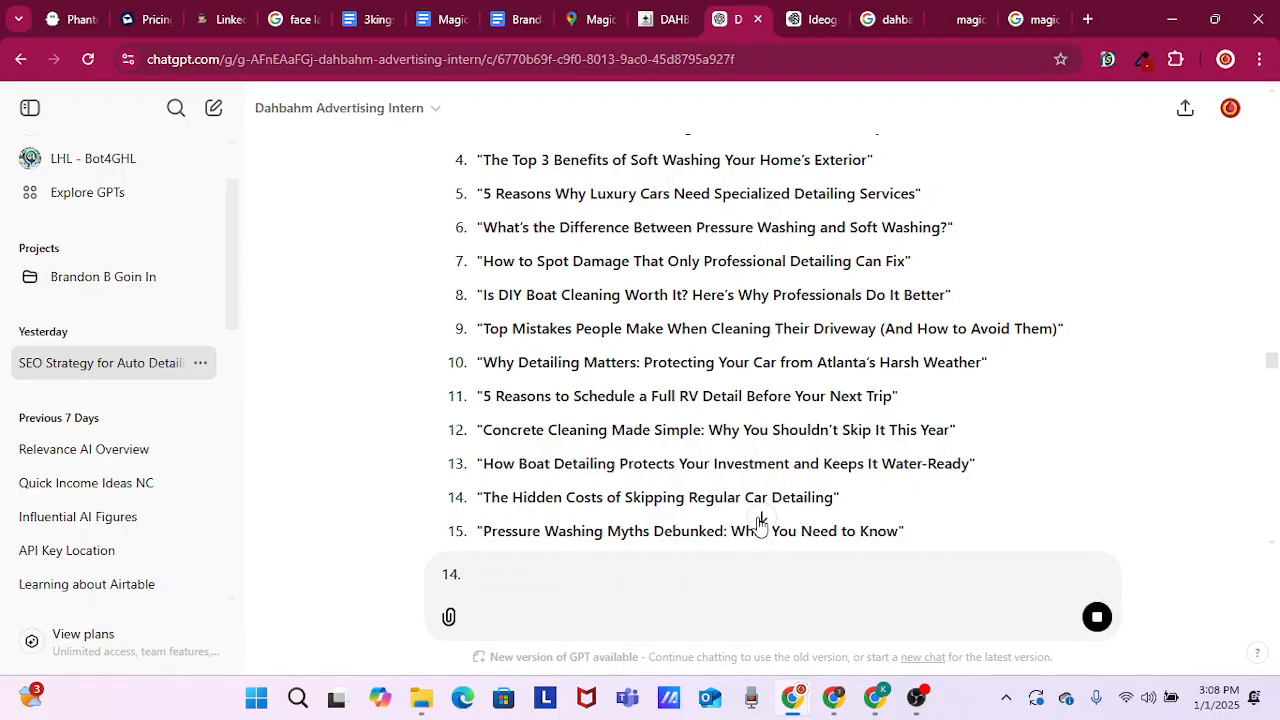
{"action": "left_click", "coordinate": [760, 522]}
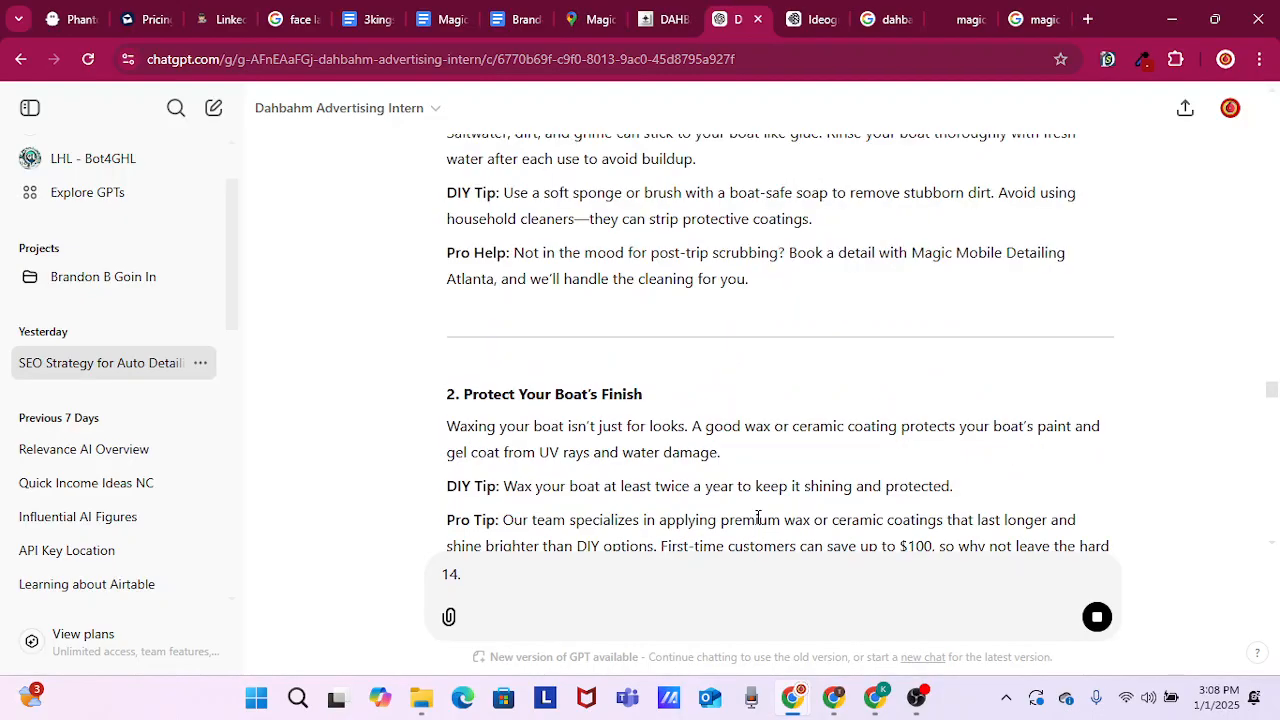
{"action": "left_click", "coordinate": [1098, 628]}
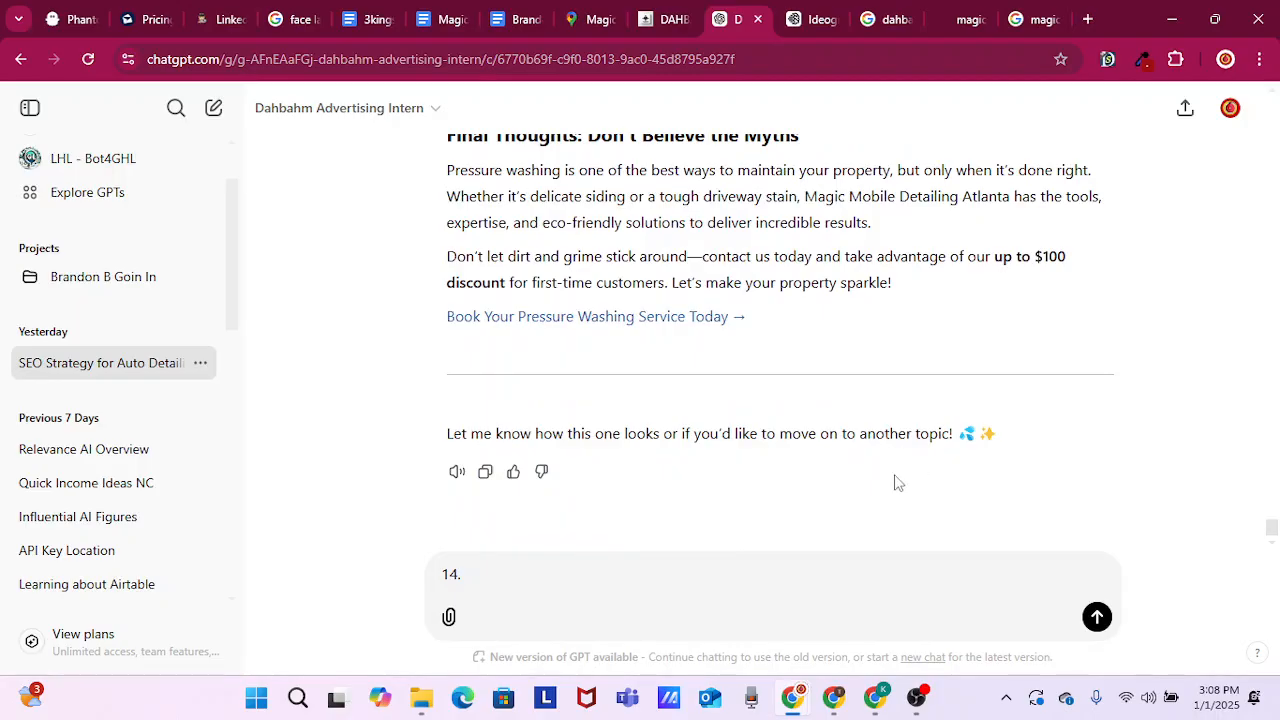
{"action": "key", "text": "Return"}
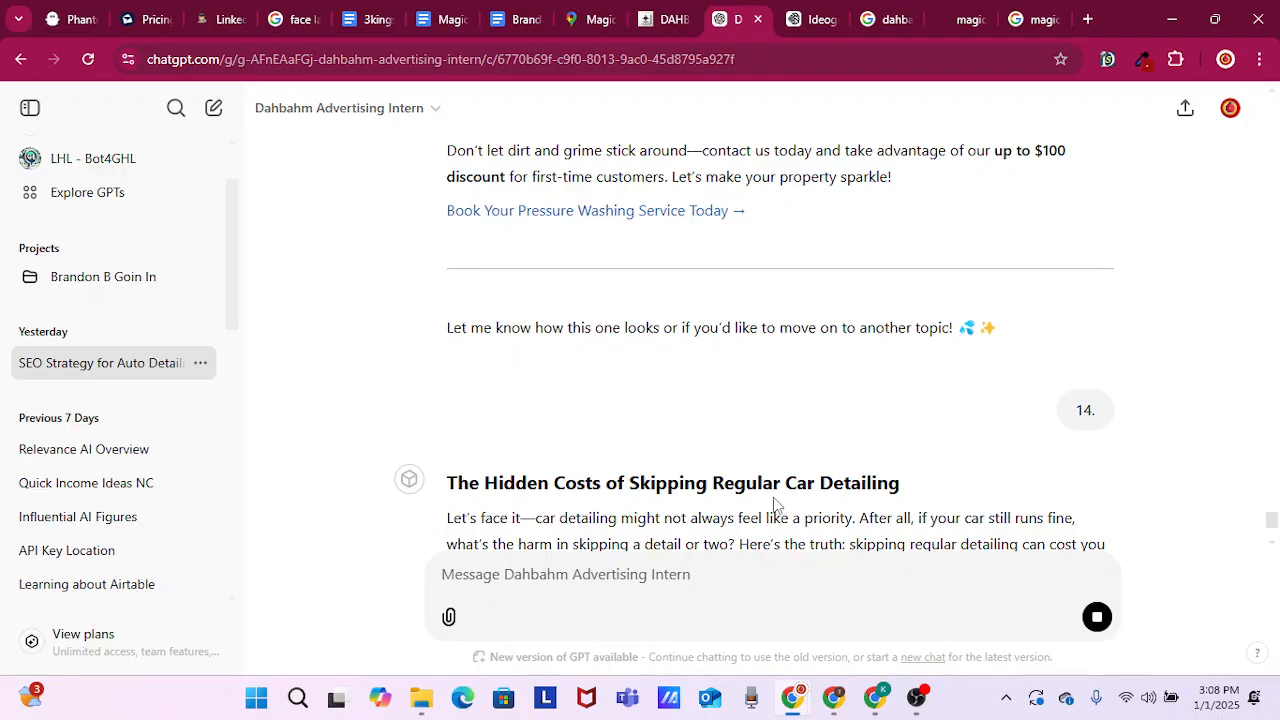
Review the post "The Hidden Costs of Skipping Regular Car Detailing" from its introduction to its final thoughts
{"action": "left_click", "coordinate": [665, 18]}
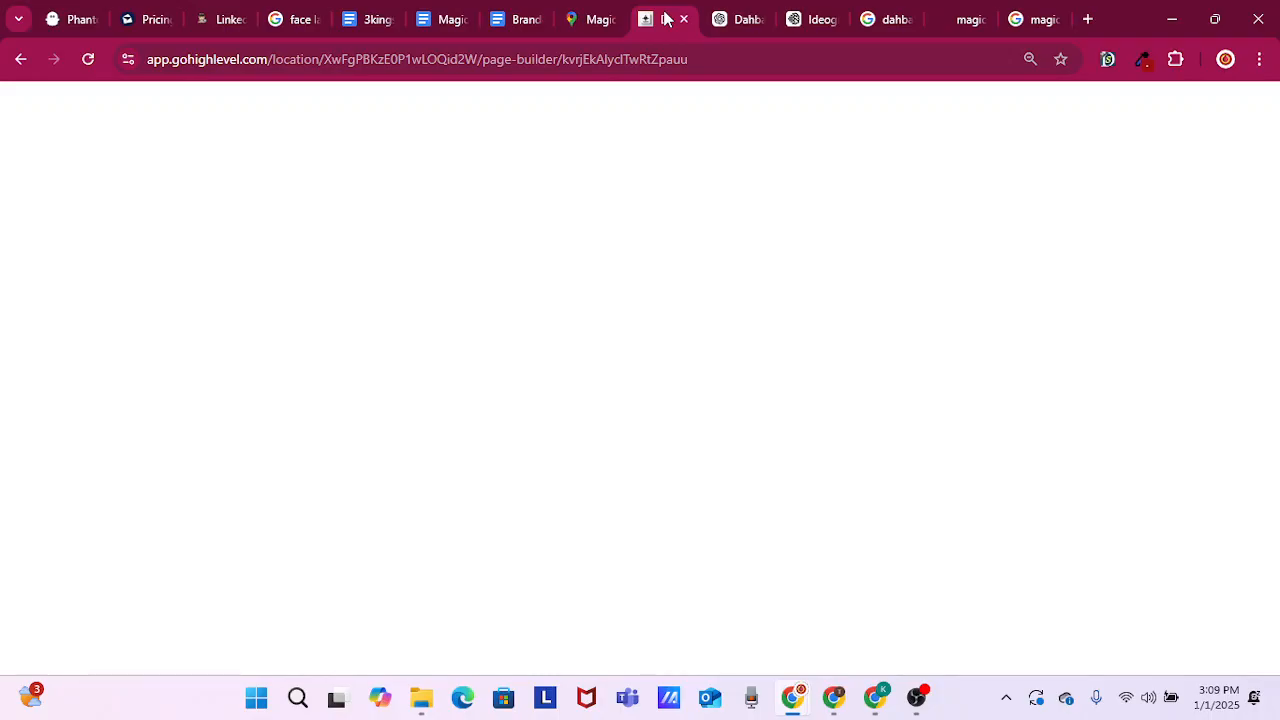
{"action": "left_click", "coordinate": [740, 18]}
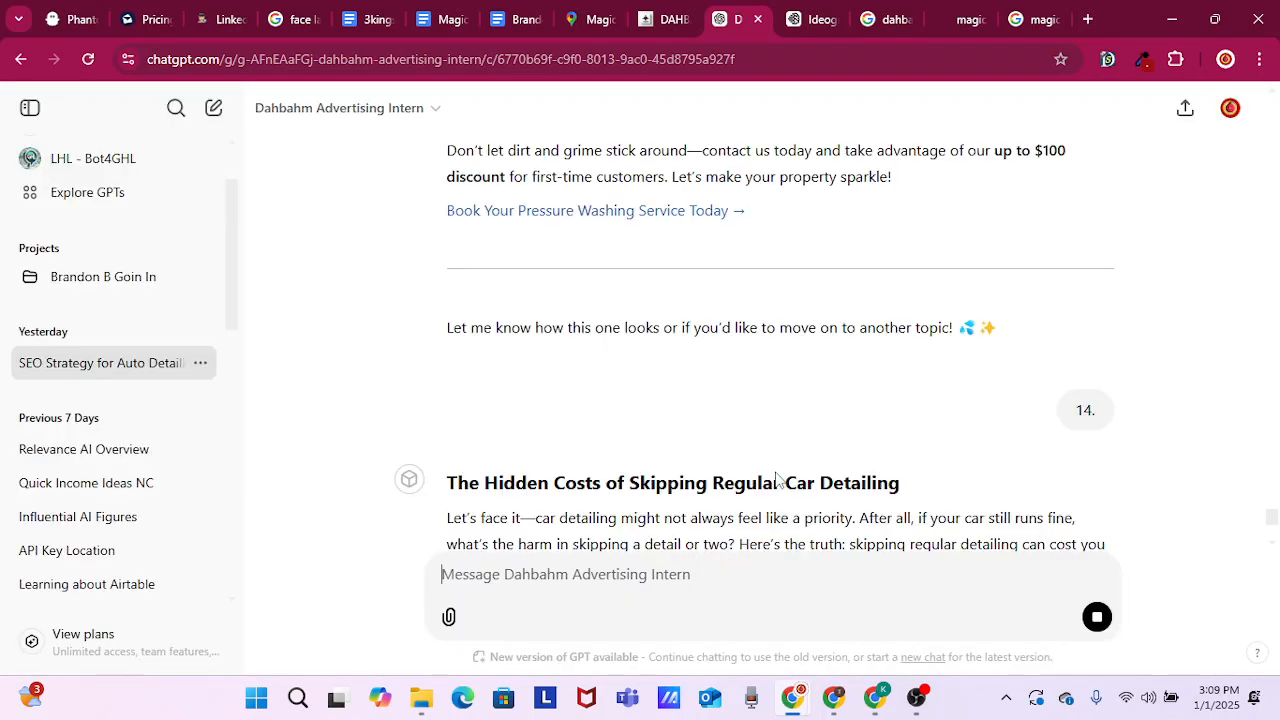
{"action": "scroll", "coordinate": [776, 479], "scroll_direction": "down", "scroll_amount": 3}
{"action": "scroll", "coordinate": [776, 478], "scroll_direction": "up", "scroll_amount": 1}
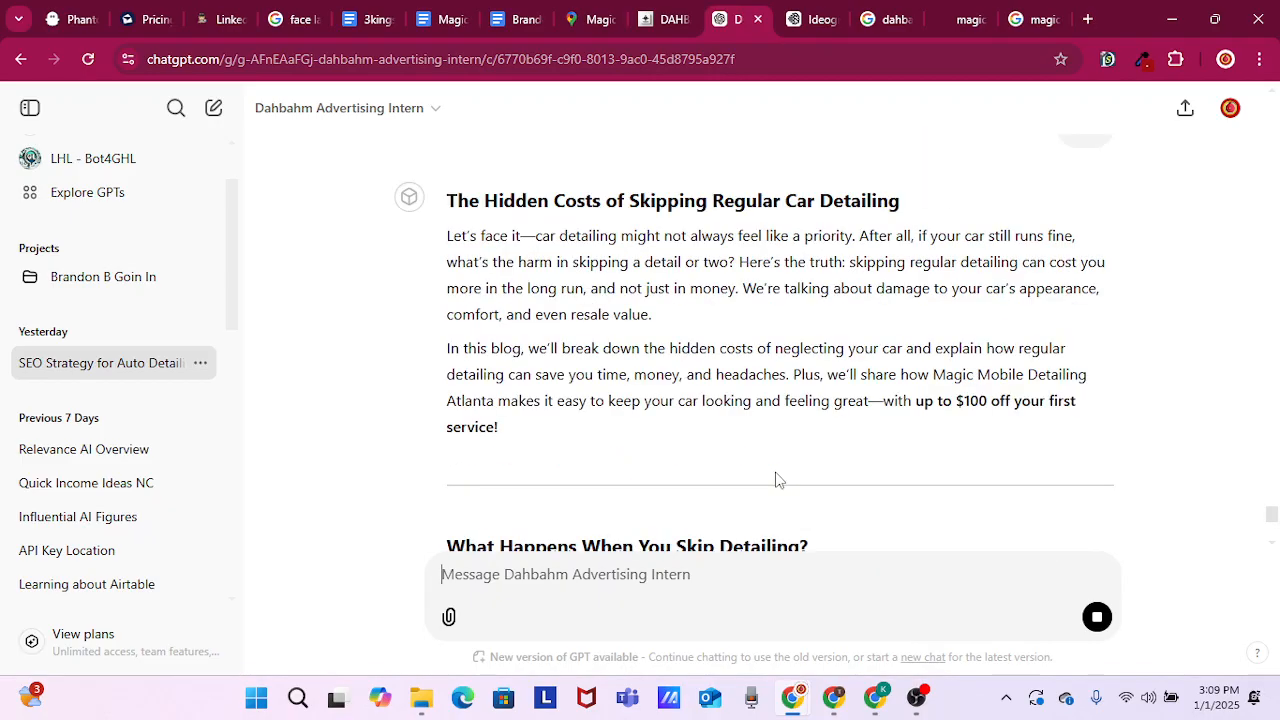
{"action": "scroll", "coordinate": [765, 455], "scroll_direction": "down", "scroll_amount": 5}
{"action": "scroll", "coordinate": [763, 520], "scroll_direction": "down", "scroll_amount": 3}
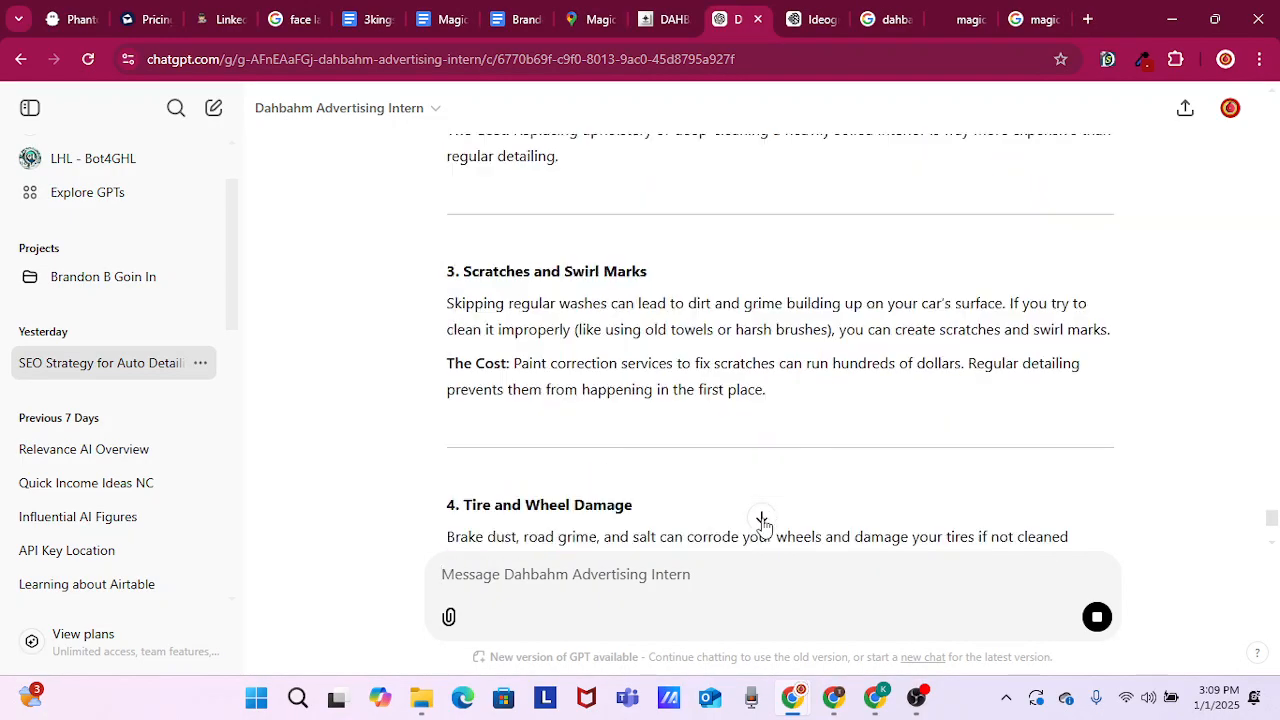
{"action": "left_click", "coordinate": [762, 519]}
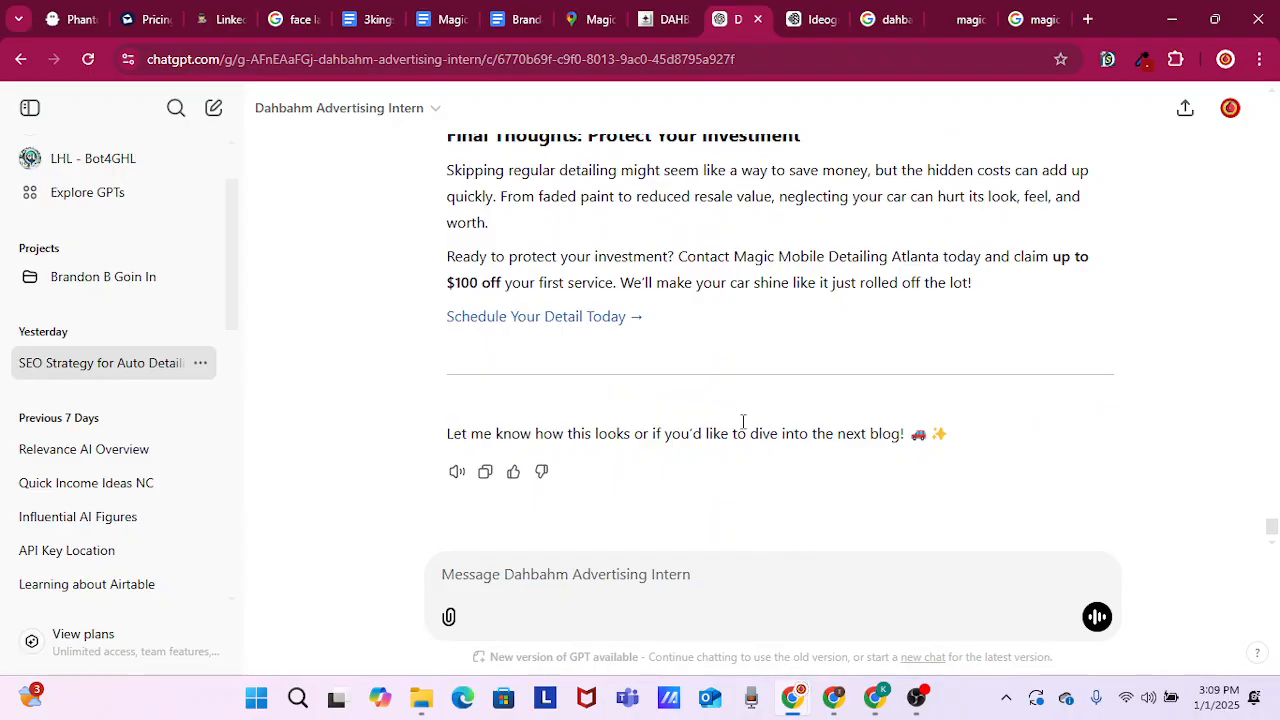
{"action": "scroll", "coordinate": [744, 420], "scroll_direction": "up", "scroll_amount": 1}
{"action": "scroll", "coordinate": [750, 380], "scroll_direction": "up", "scroll_amount": 2}
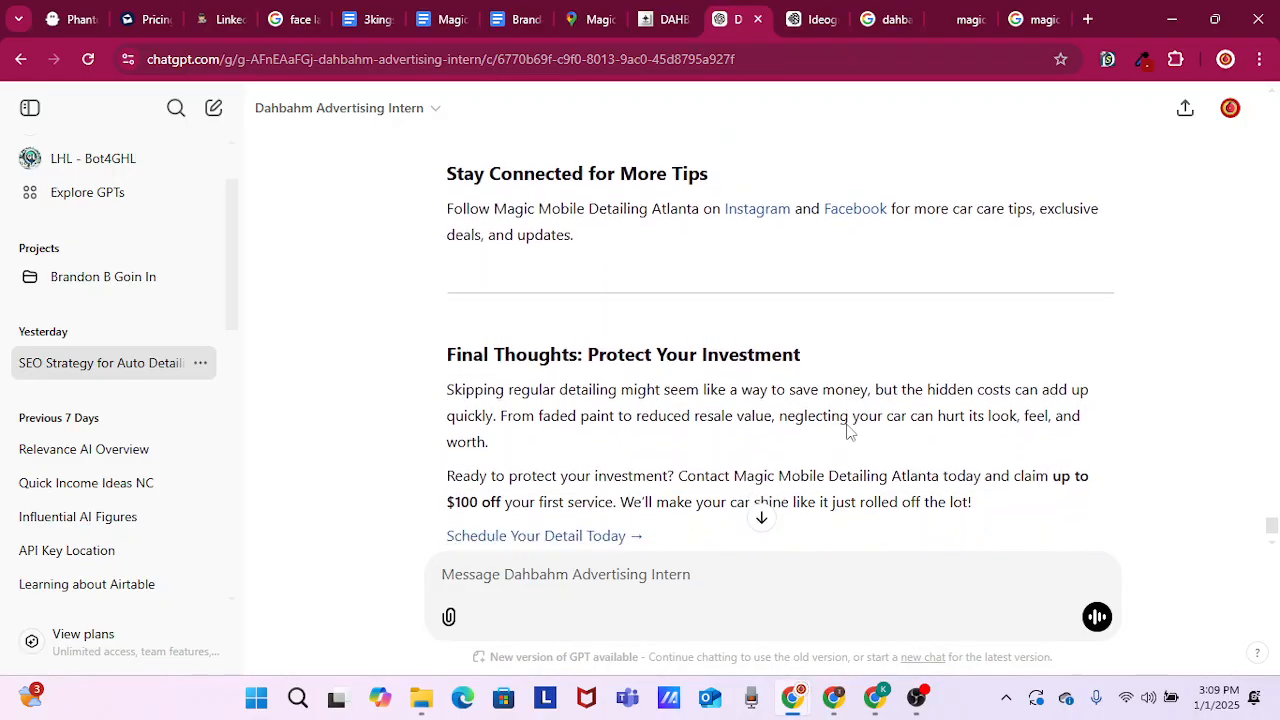
{"action": "scroll", "coordinate": [848, 420], "scroll_direction": "down", "scroll_amount": 2}
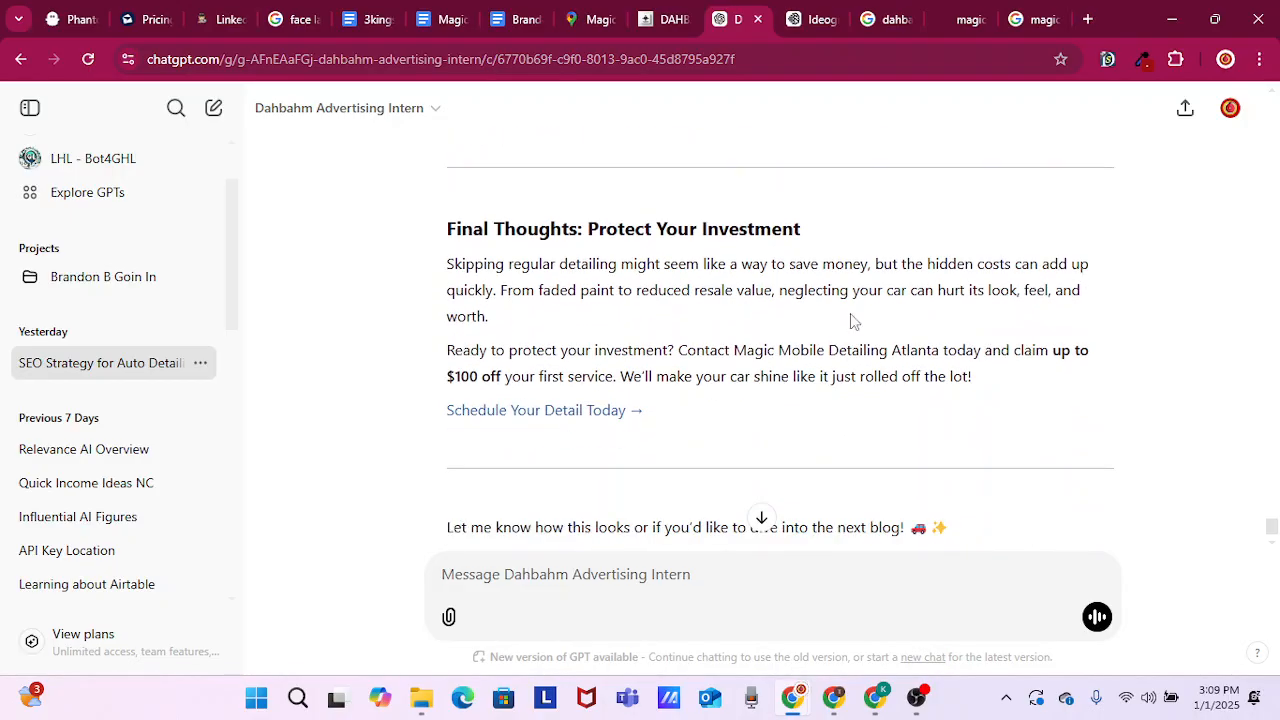
Switch to GoHighLevel, leave the page builder, and open the Magic Detailing Tips blog site from the account's blogs
{"action": "left_click", "coordinate": [668, 19]}
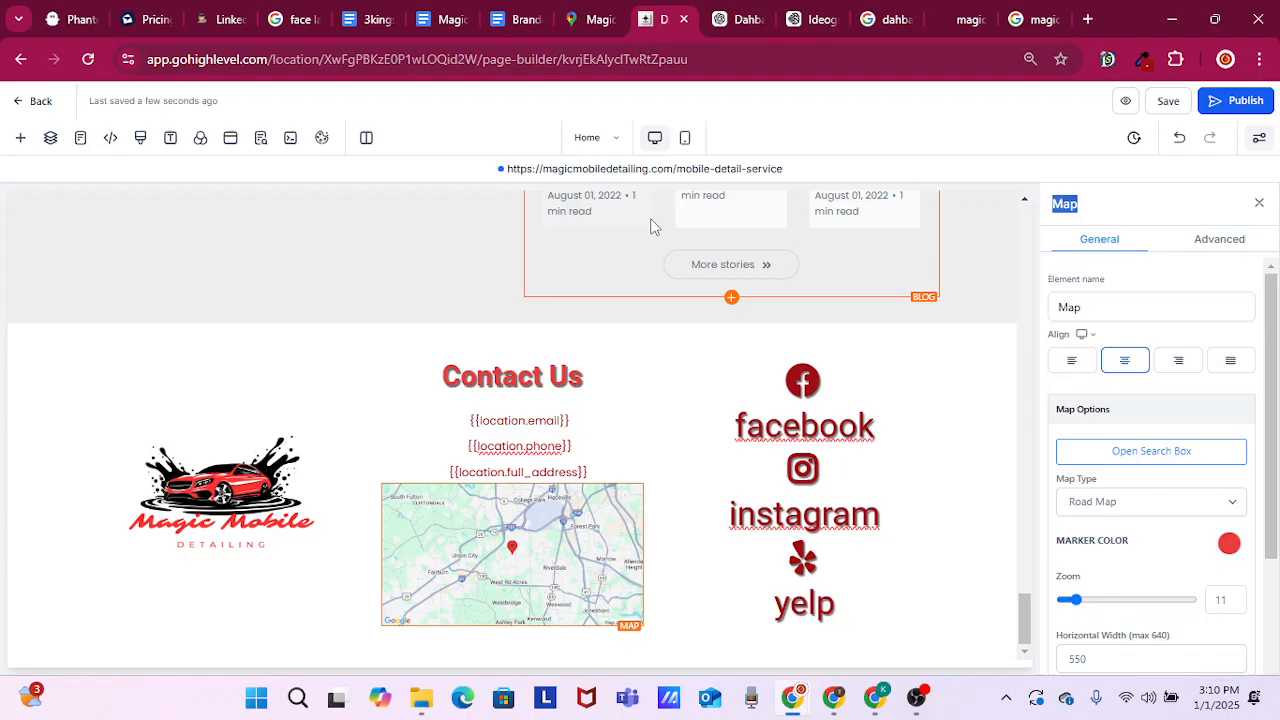
{"action": "left_click", "coordinate": [40, 101]}
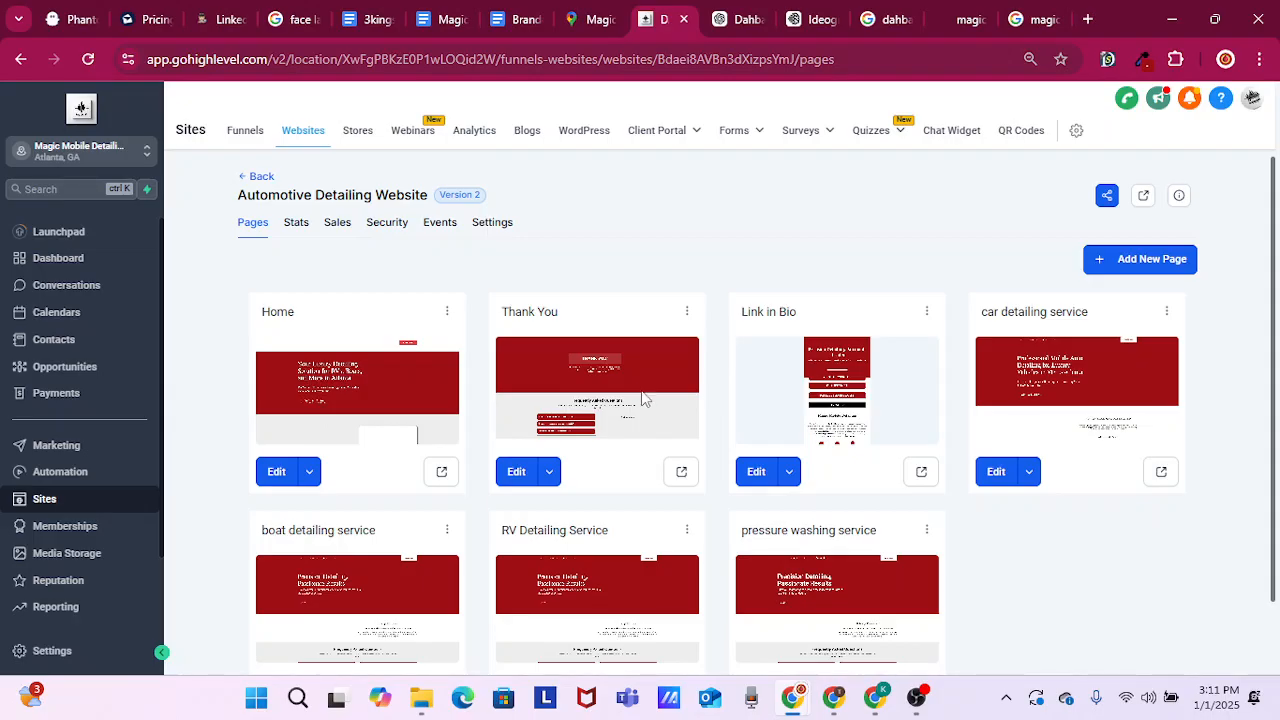
{"action": "scroll", "coordinate": [677, 166], "scroll_direction": "down", "scroll_amount": 1}
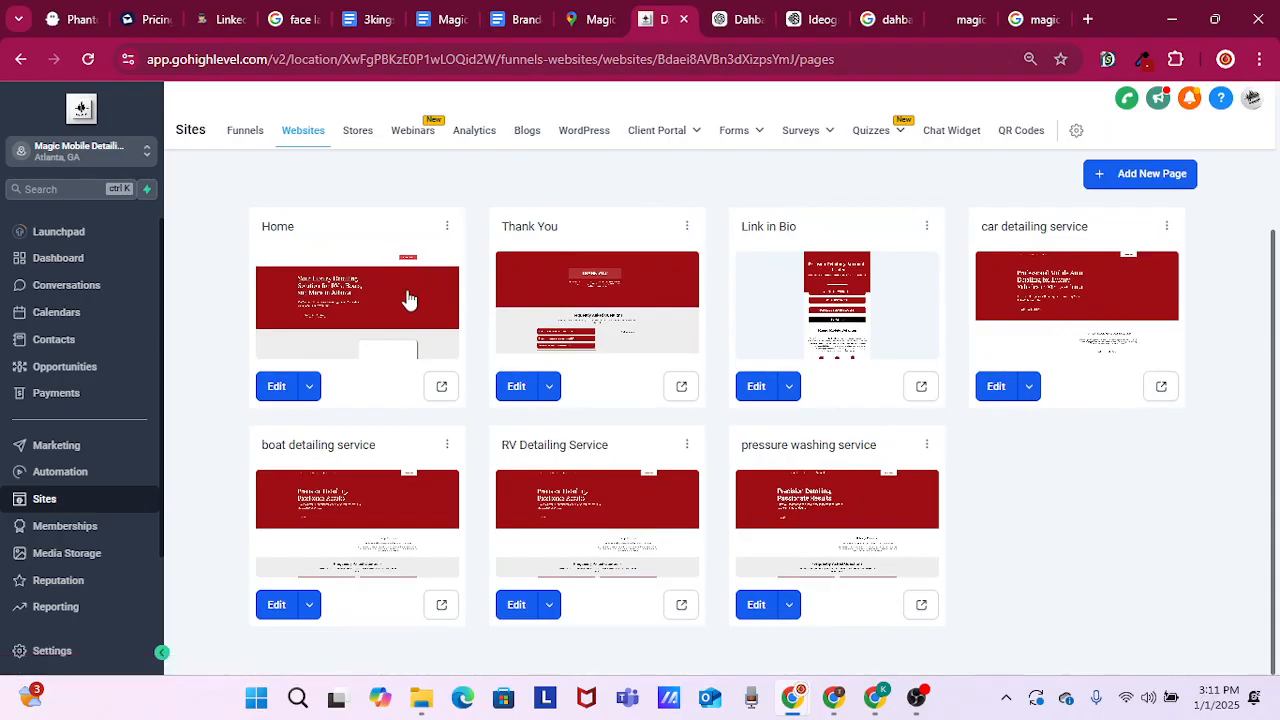
{"action": "left_click", "coordinate": [528, 132]}
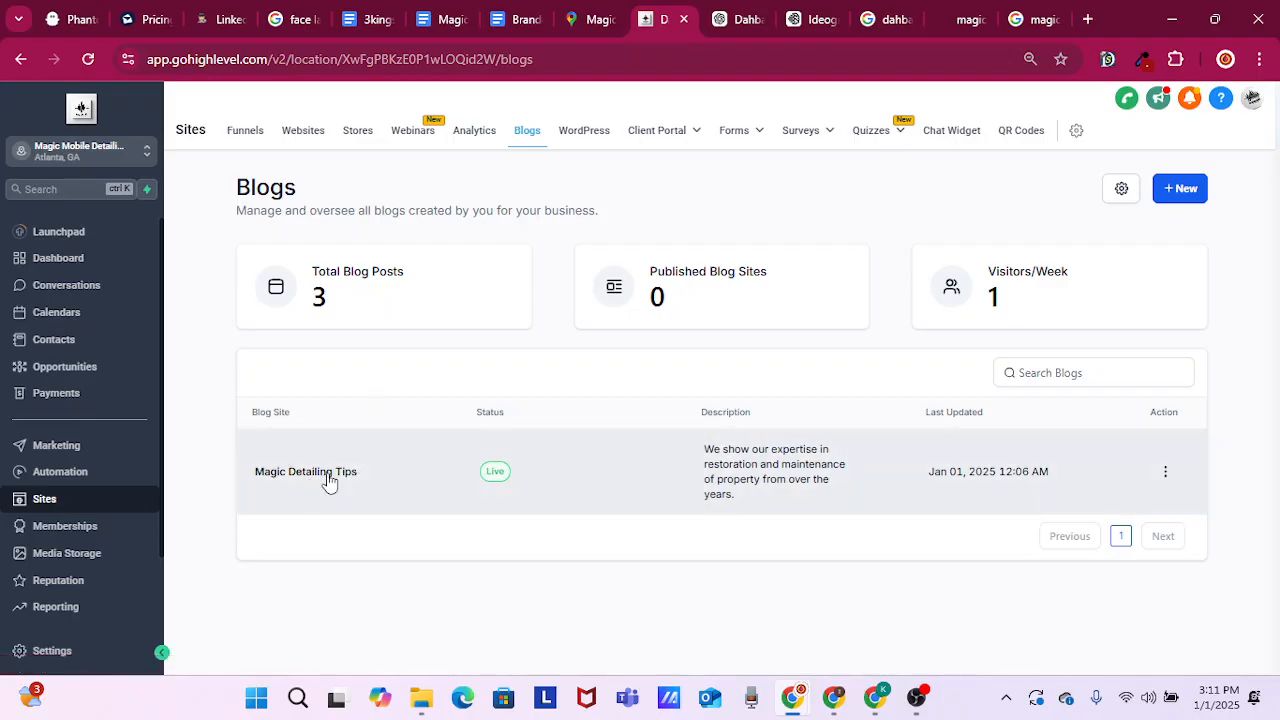
{"action": "left_click_drag", "start_coordinate": [253, 478], "coordinate": [363, 470]}
{"action": "left_click", "coordinate": [325, 481]}
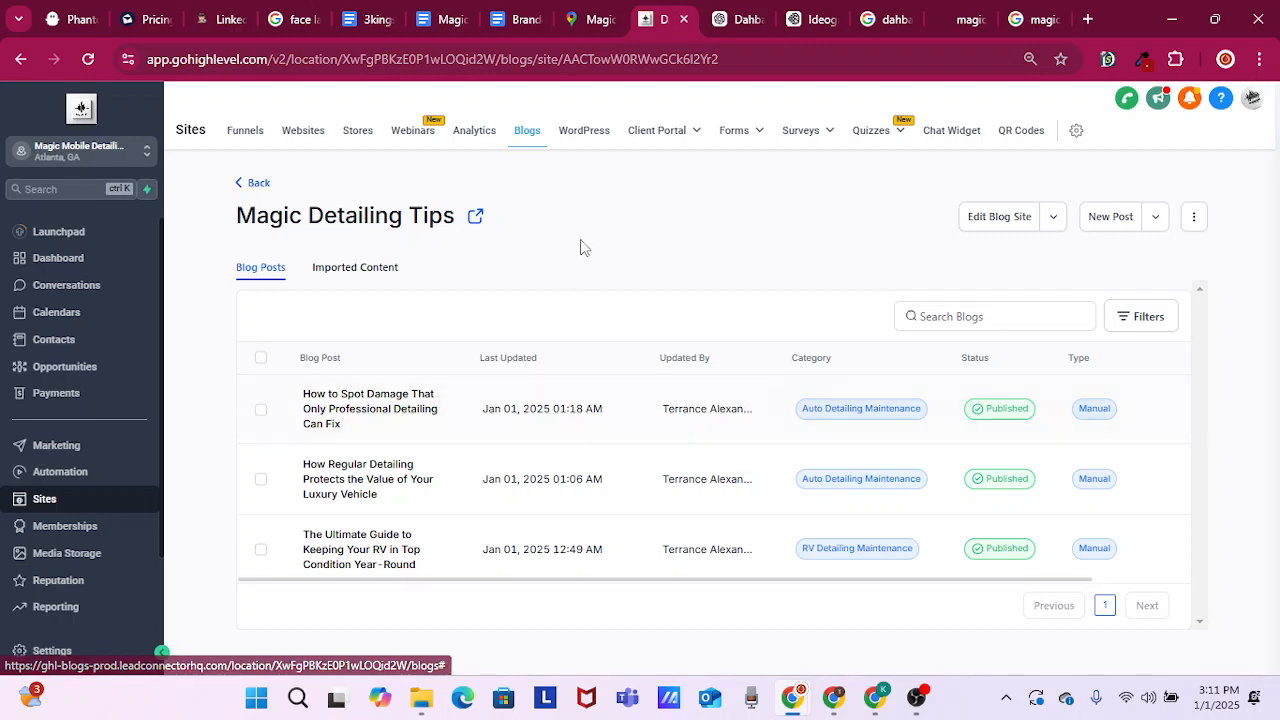
View the live Magic Detailing Tips blog page and its address path, and return to the blog site's post list
{"action": "left_click", "coordinate": [477, 220]}
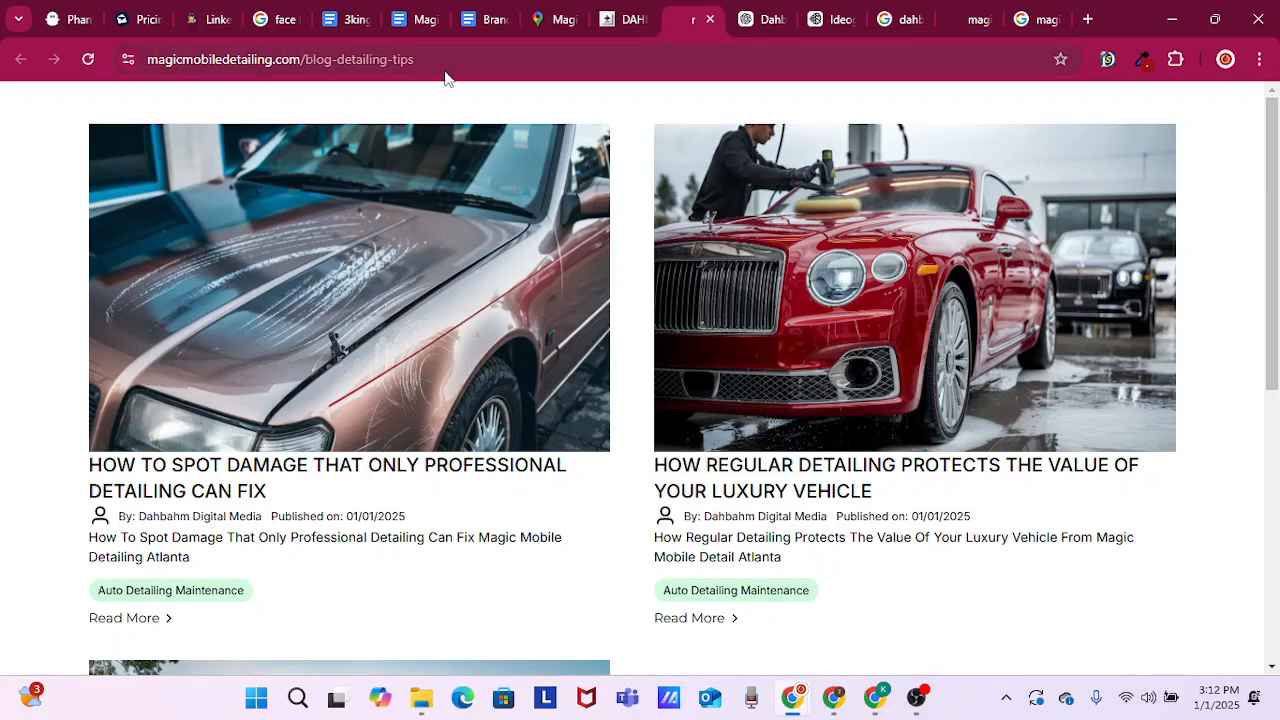
{"action": "left_click", "coordinate": [628, 22]}
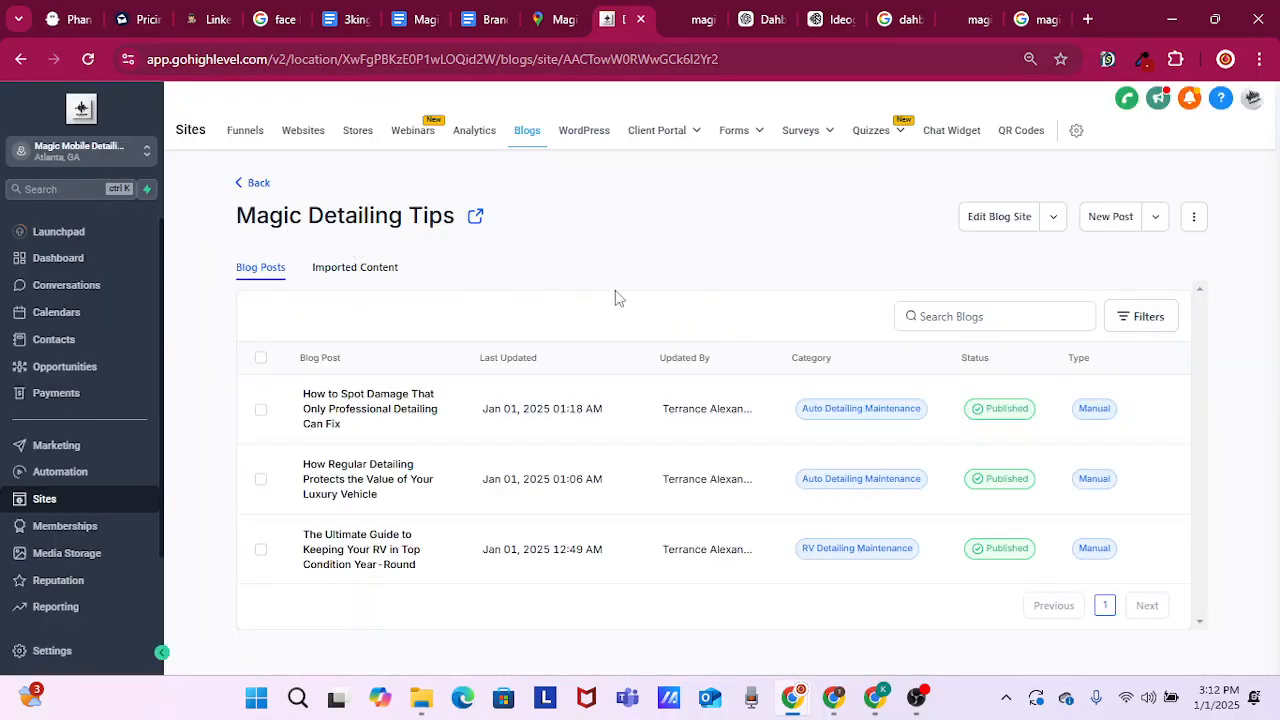
{"action": "left_click", "coordinate": [680, 20]}
{"action": "left_click_drag", "start_coordinate": [416, 63], "coordinate": [305, 72]}
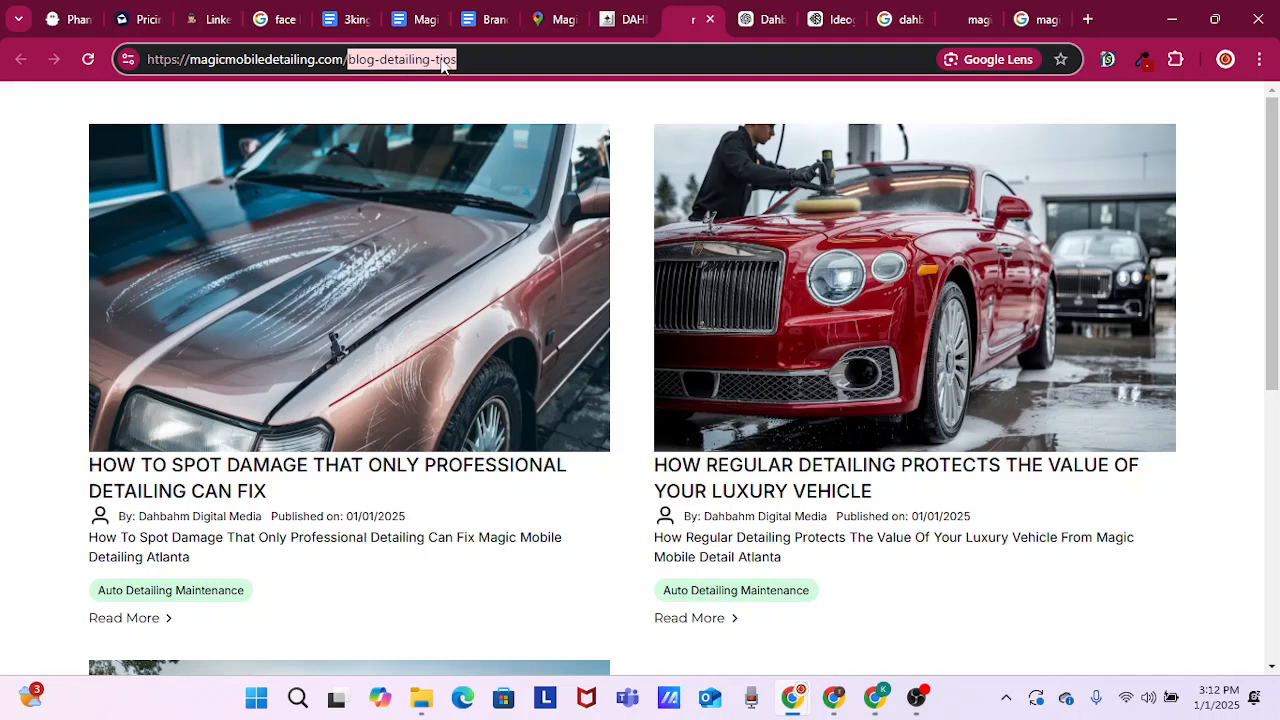
{"action": "left_click", "coordinate": [479, 60]}
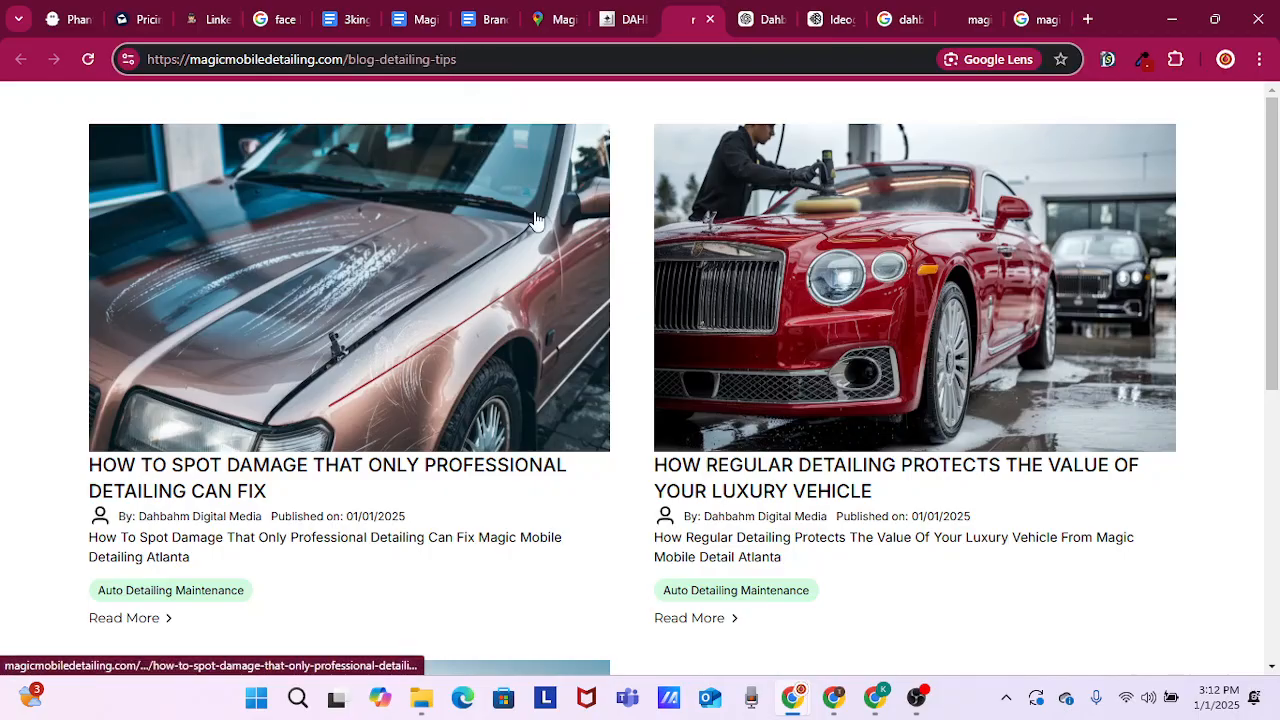
{"action": "left_click", "coordinate": [625, 20]}
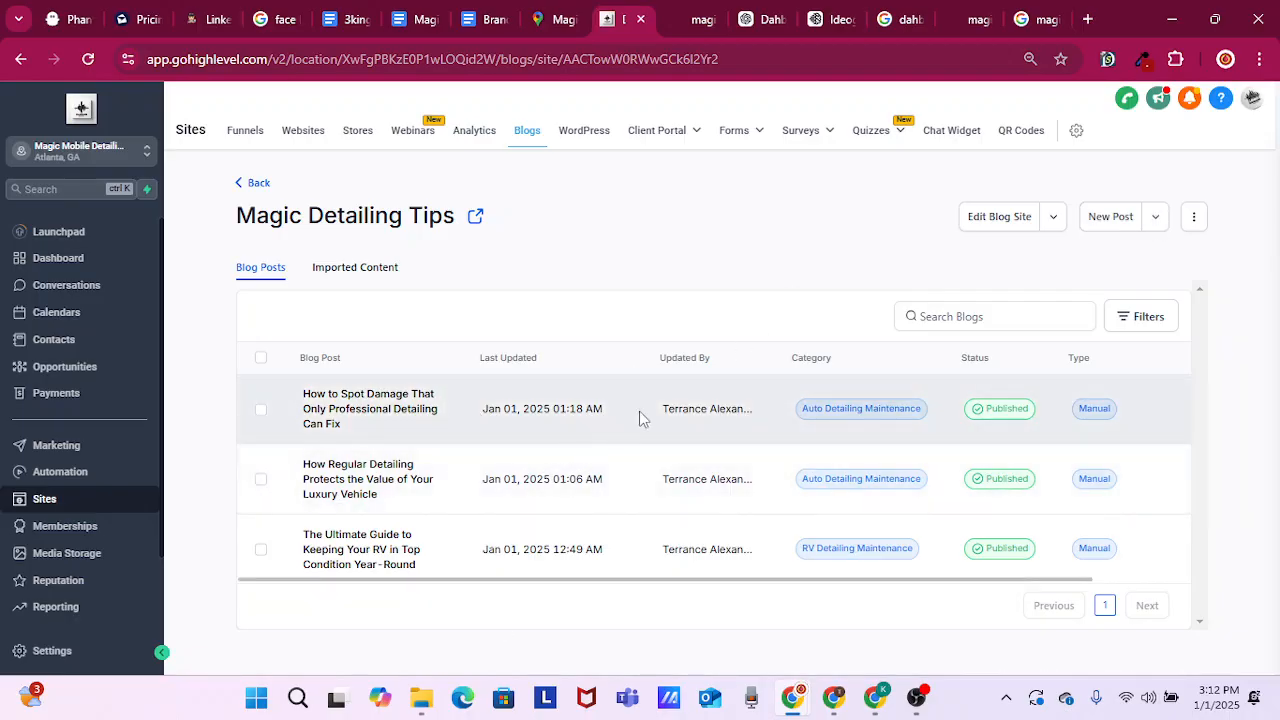
Start a new blog post, and copy the title "The Hidden Costs of Skipping Regular Car Detailing" from the newest ChatGPT post
{"action": "left_click", "coordinate": [1112, 218]}
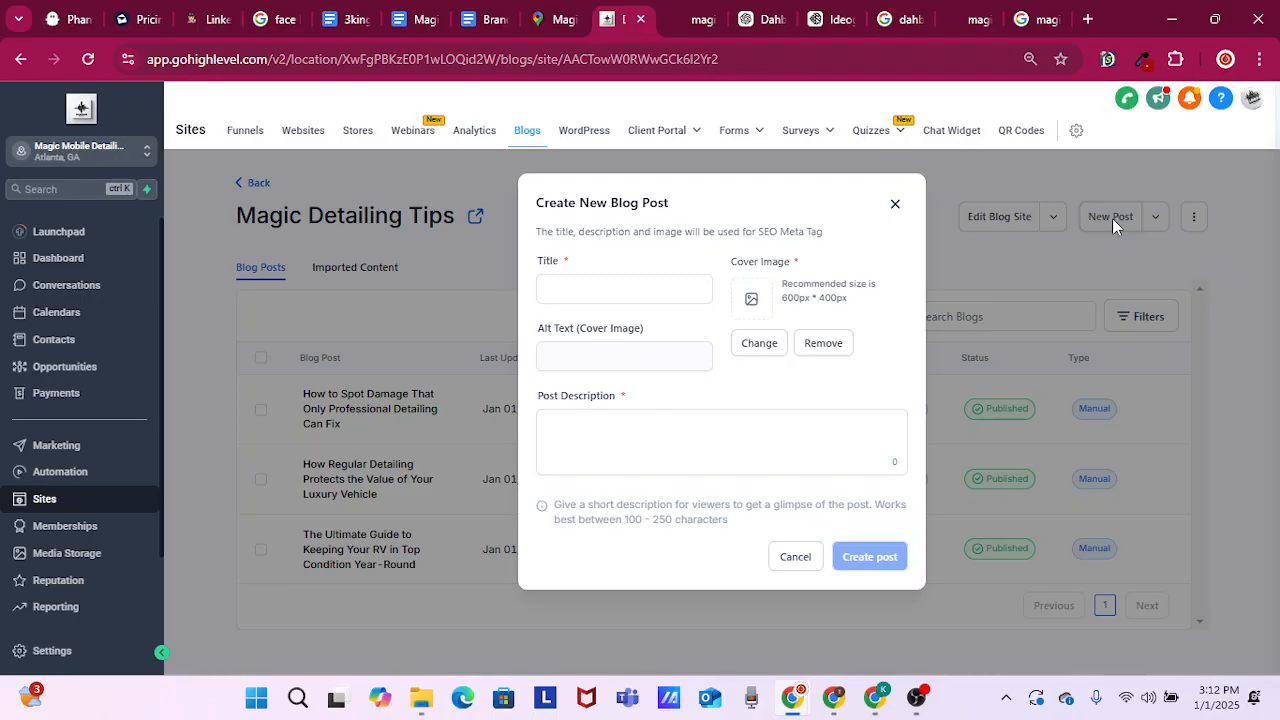
{"action": "left_click", "coordinate": [775, 18]}
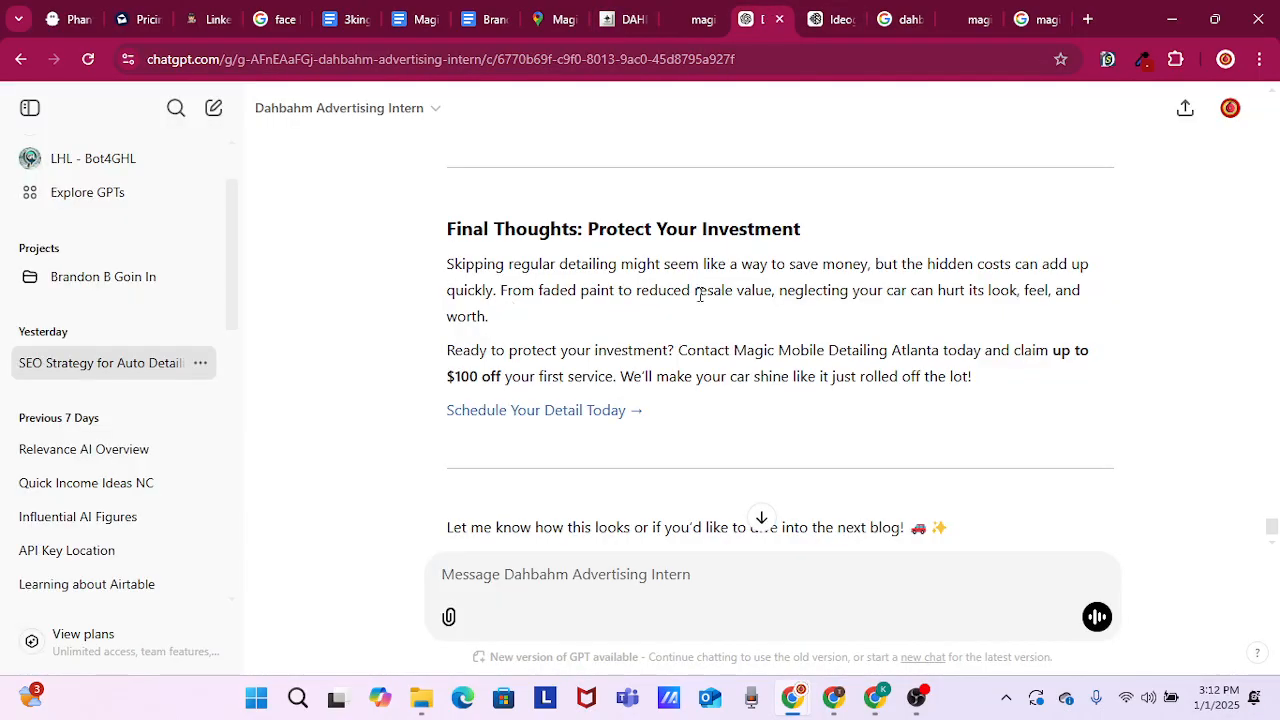
{"action": "scroll", "coordinate": [768, 364], "scroll_direction": "down", "scroll_amount": 1}
{"action": "scroll", "coordinate": [764, 364], "scroll_direction": "up", "scroll_amount": 10}
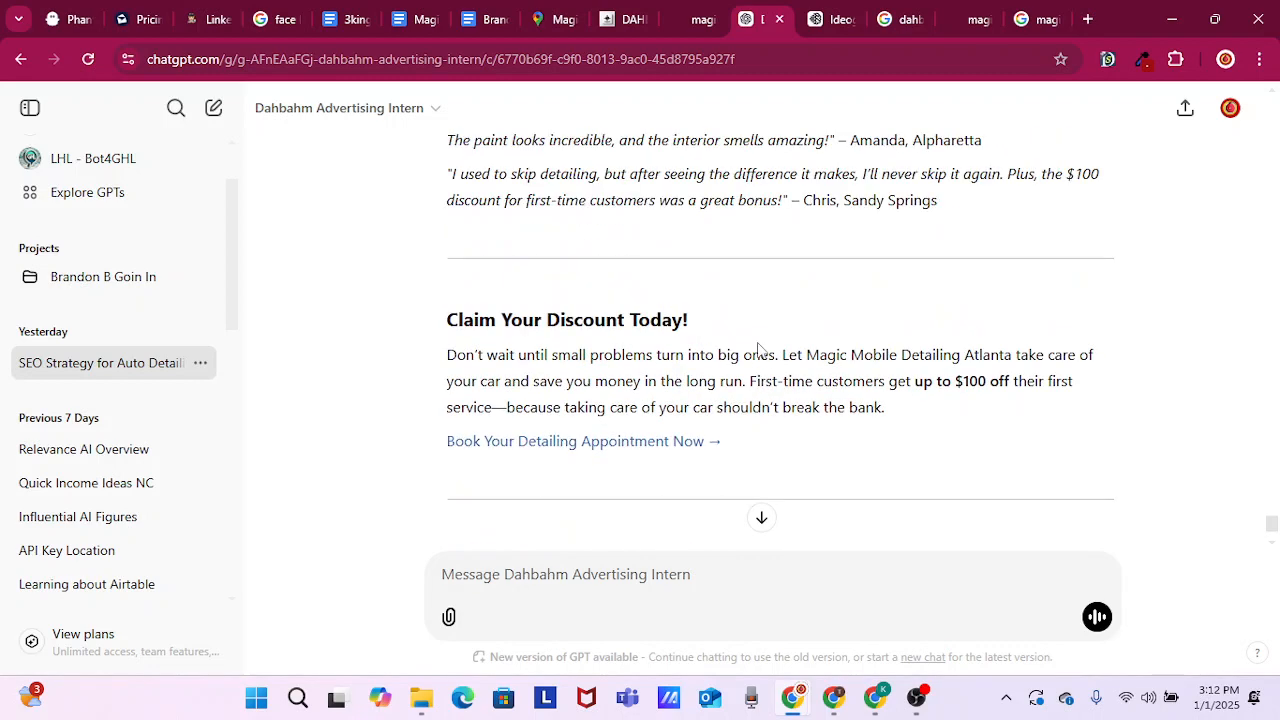
{"action": "scroll", "coordinate": [758, 350], "scroll_direction": "up", "scroll_amount": 8}
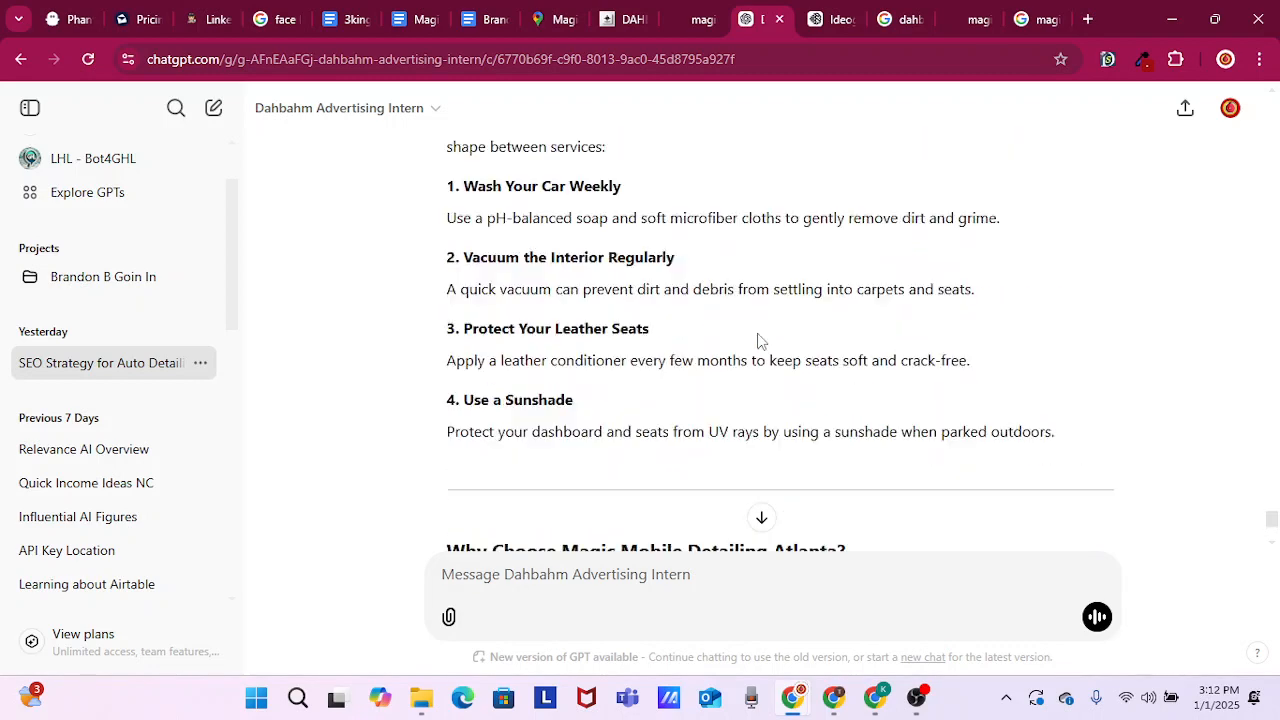
{"action": "scroll", "coordinate": [758, 340], "scroll_direction": "up", "scroll_amount": 10}
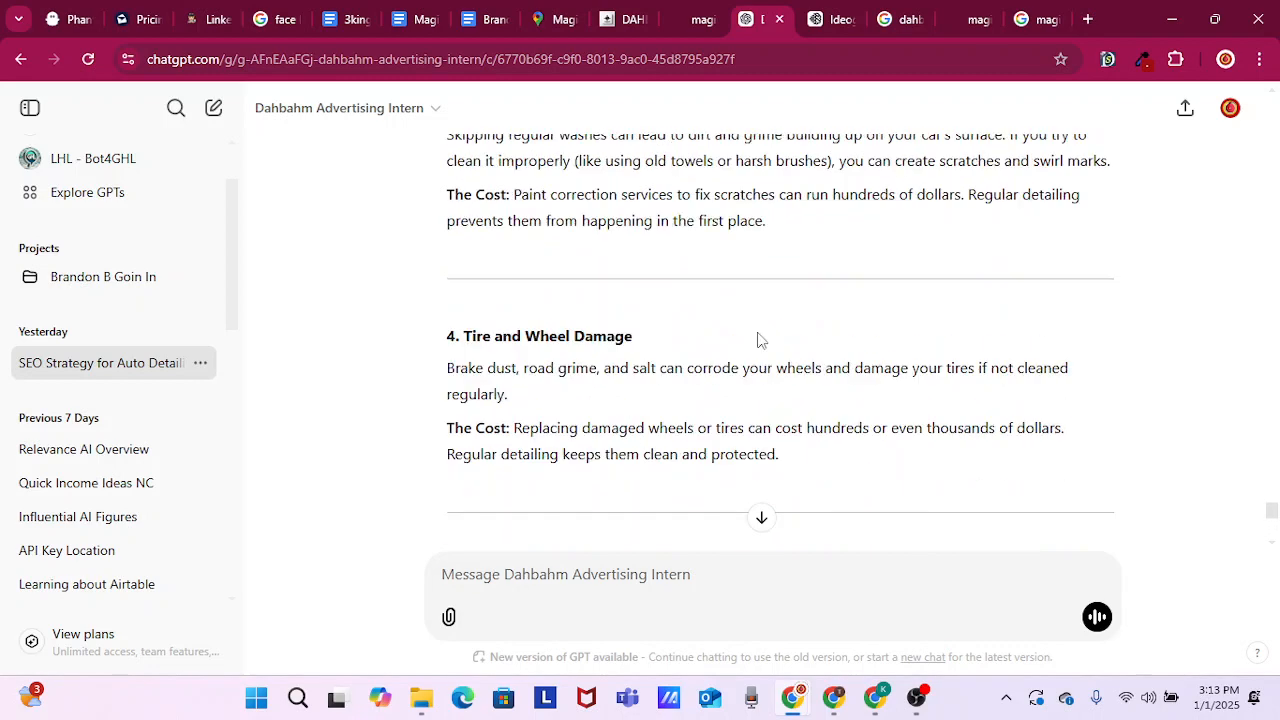
{"action": "scroll", "coordinate": [758, 340], "scroll_direction": "up", "scroll_amount": 8}
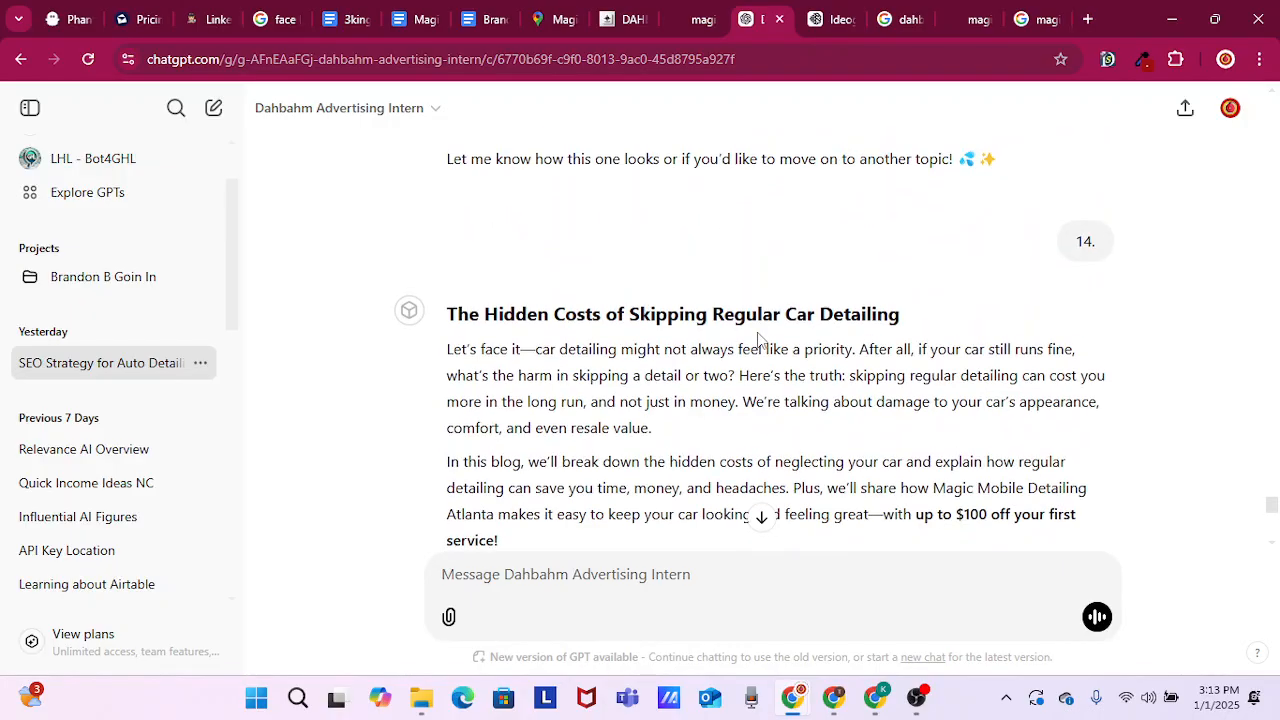
{"action": "left_click_drag", "start_coordinate": [443, 316], "coordinate": [909, 313]}
{"action": "right_click", "coordinate": [842, 312]}
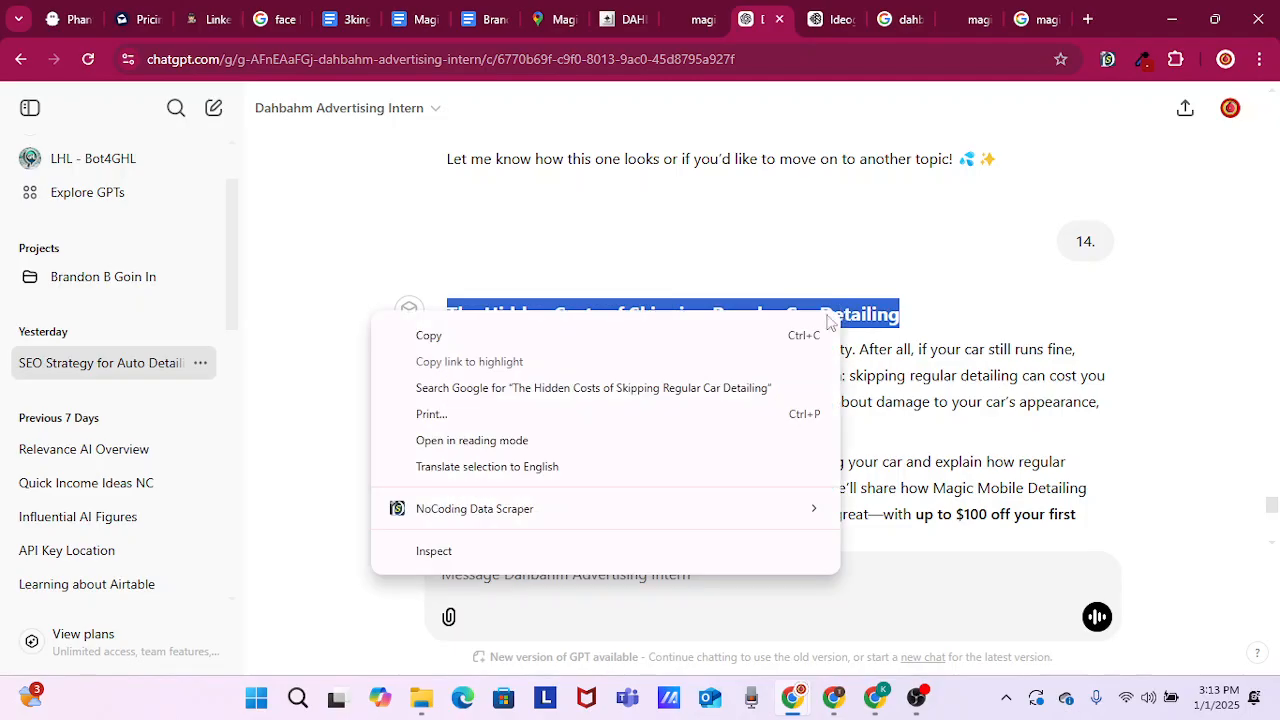
{"action": "left_click", "coordinate": [436, 340]}
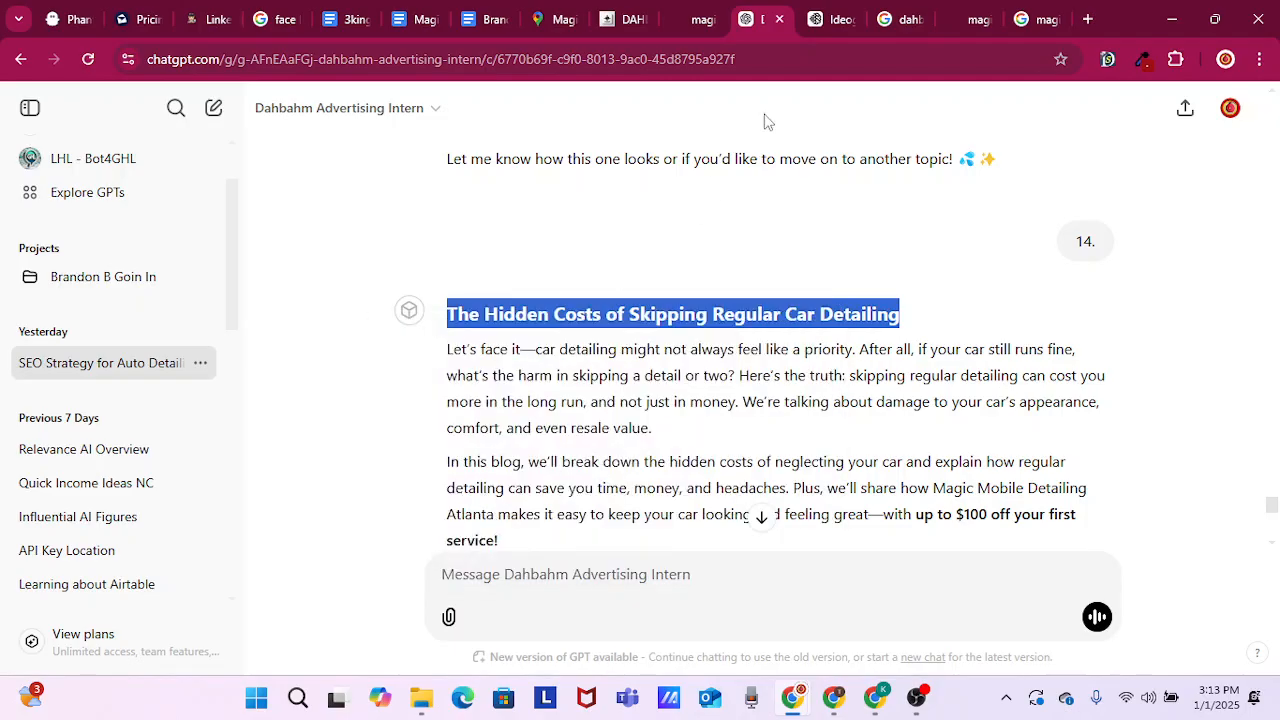
Switch to Ideogram, replace the old prompt with "The Hidden Costs of Skipping Regular Car Detailing", and generate the images
{"action": "left_click", "coordinate": [830, 26]}
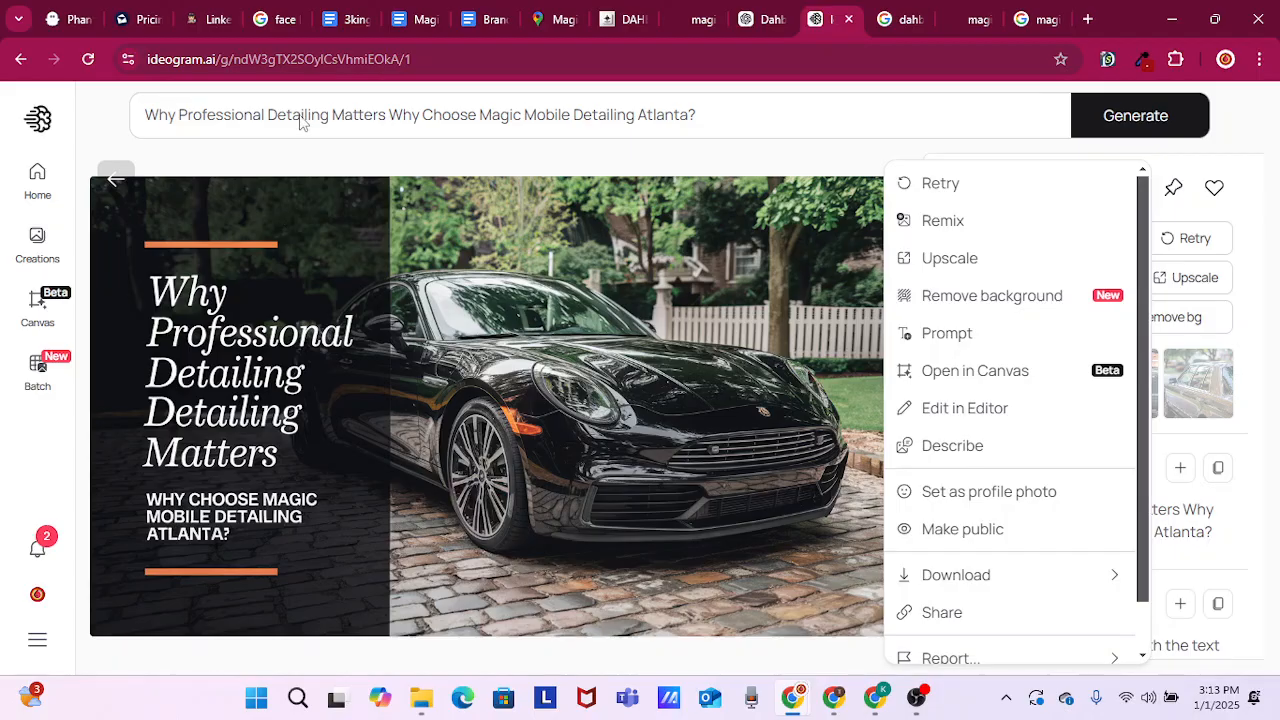
{"action": "left_click", "coordinate": [299, 117]}
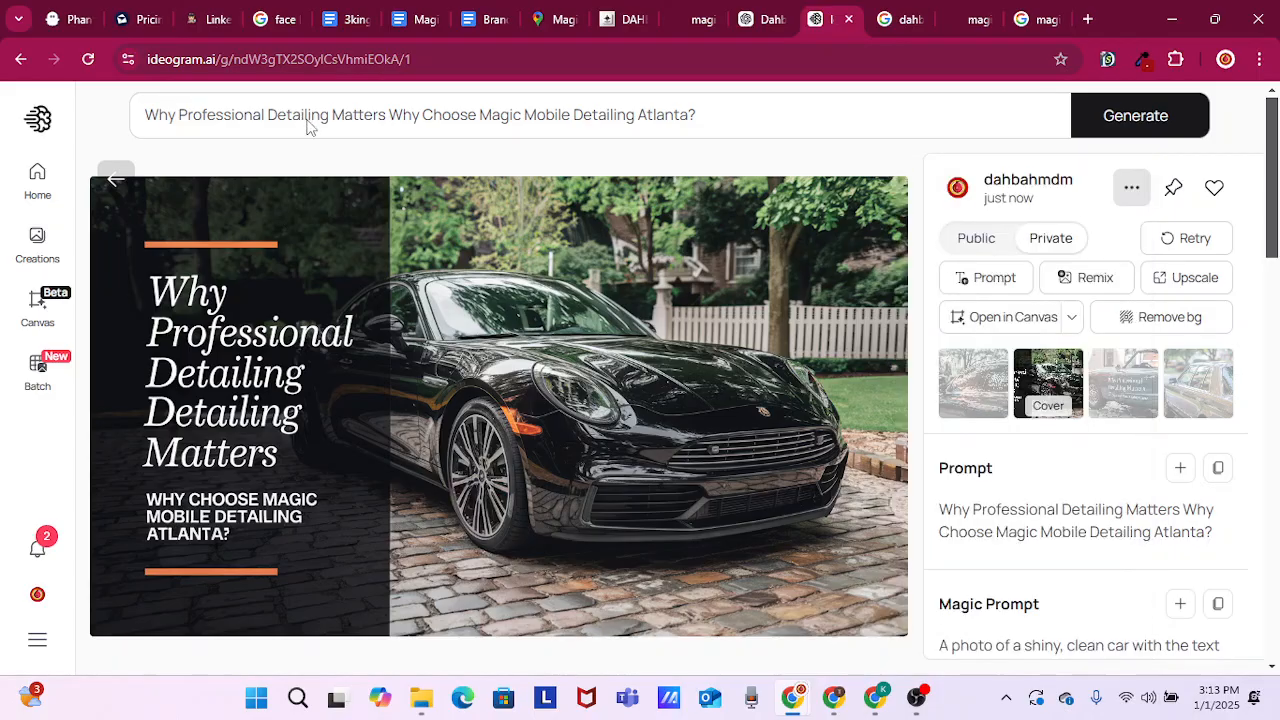
{"action": "left_click", "coordinate": [309, 121]}
{"action": "double_click", "coordinate": [316, 116]}
{"action": "key", "text": "ctrl+a"}
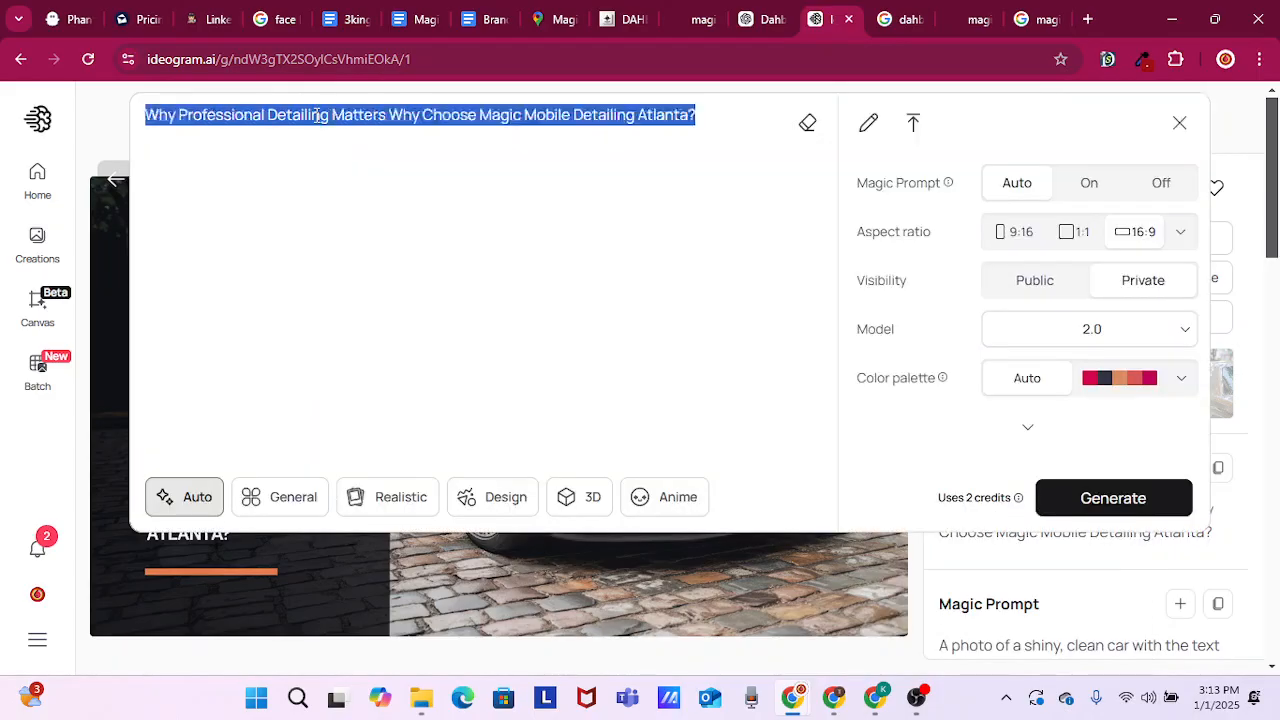
{"action": "key", "text": "ctrl+v"}
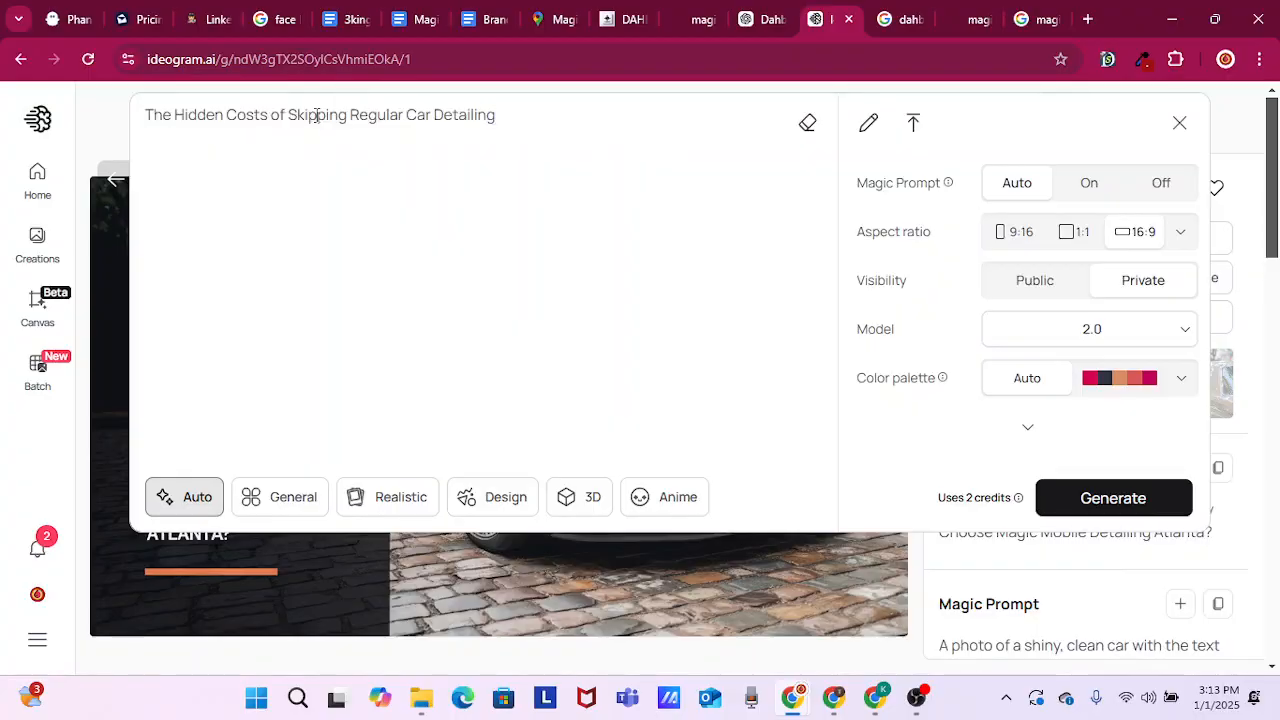
{"action": "key", "text": "Return"}
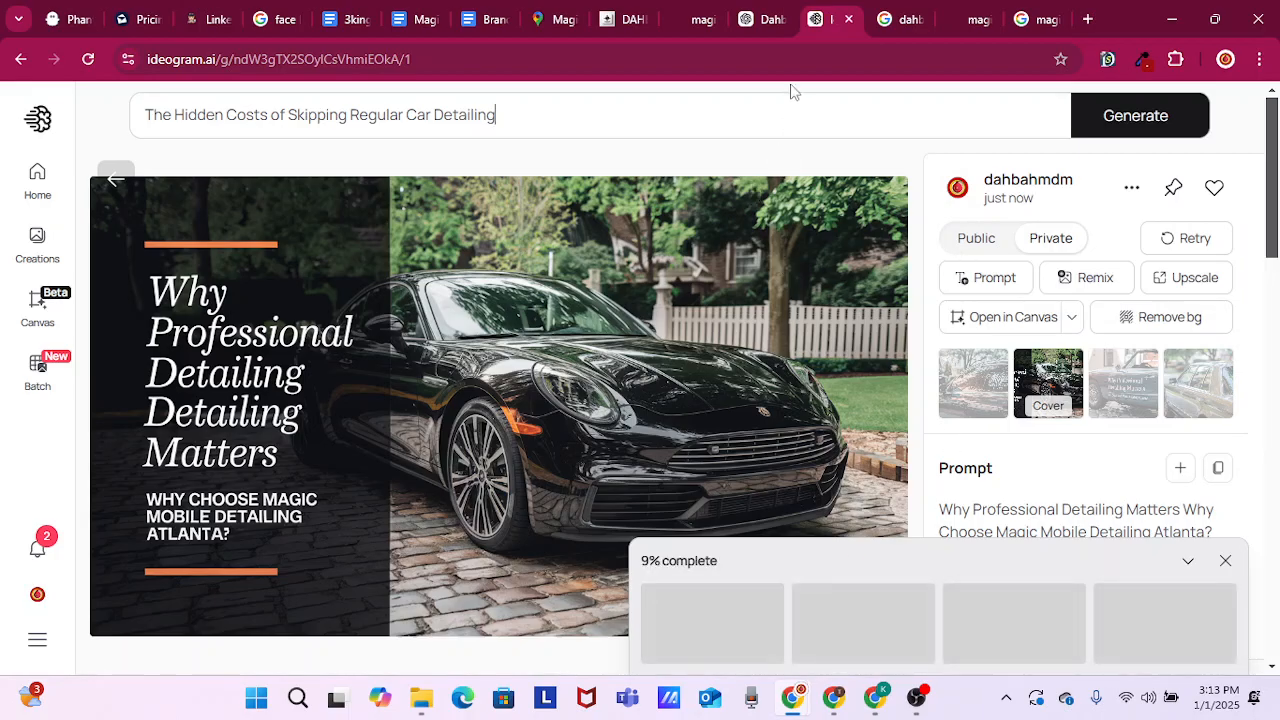
Switch to GoHighLevel and title the new blog post "The Hidden Costs of Skipping Regular Car Detailing"
{"action": "left_click", "coordinate": [760, 20]}
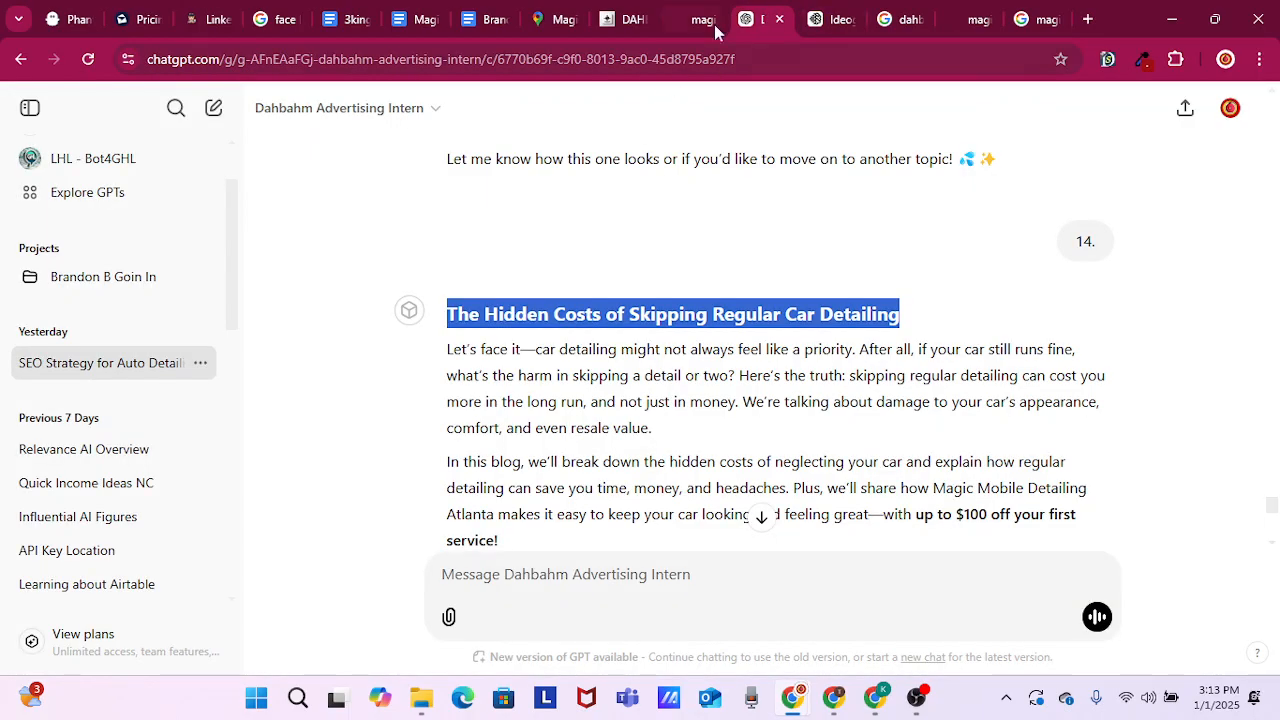
{"action": "left_click", "coordinate": [626, 20]}
{"action": "left_click", "coordinate": [680, 288]}
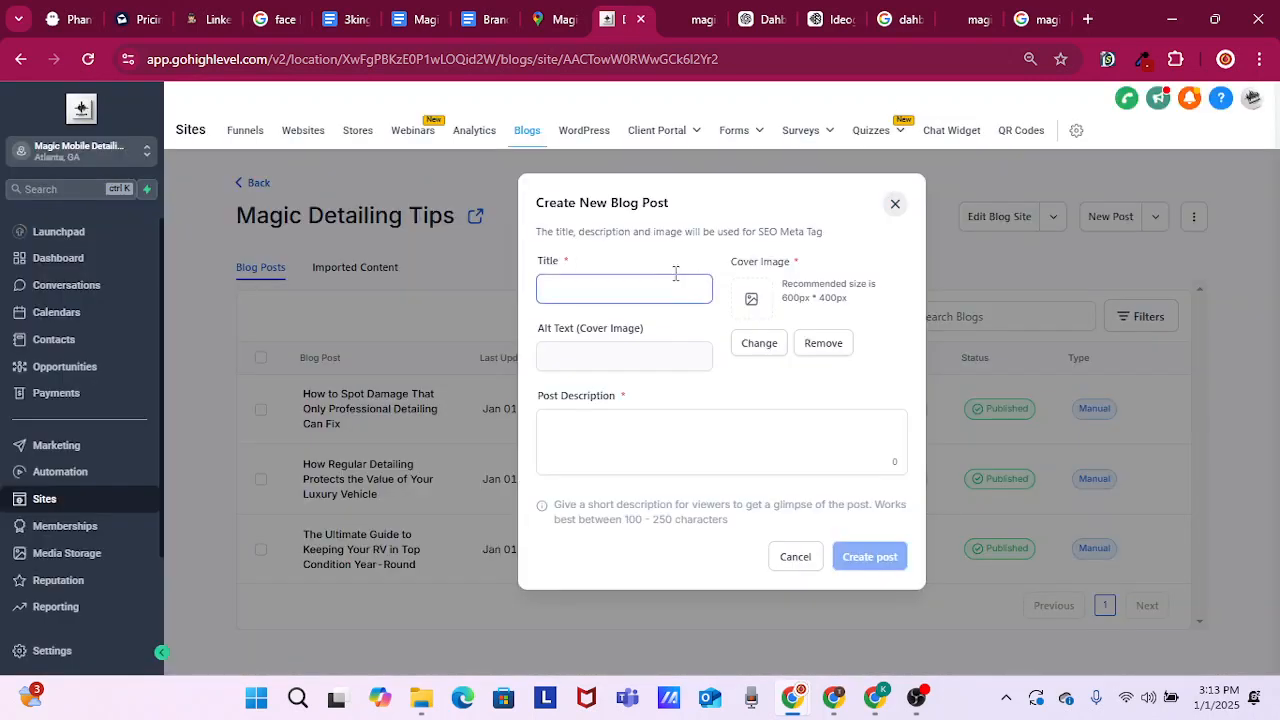
{"action": "right_click", "coordinate": [619, 289]}
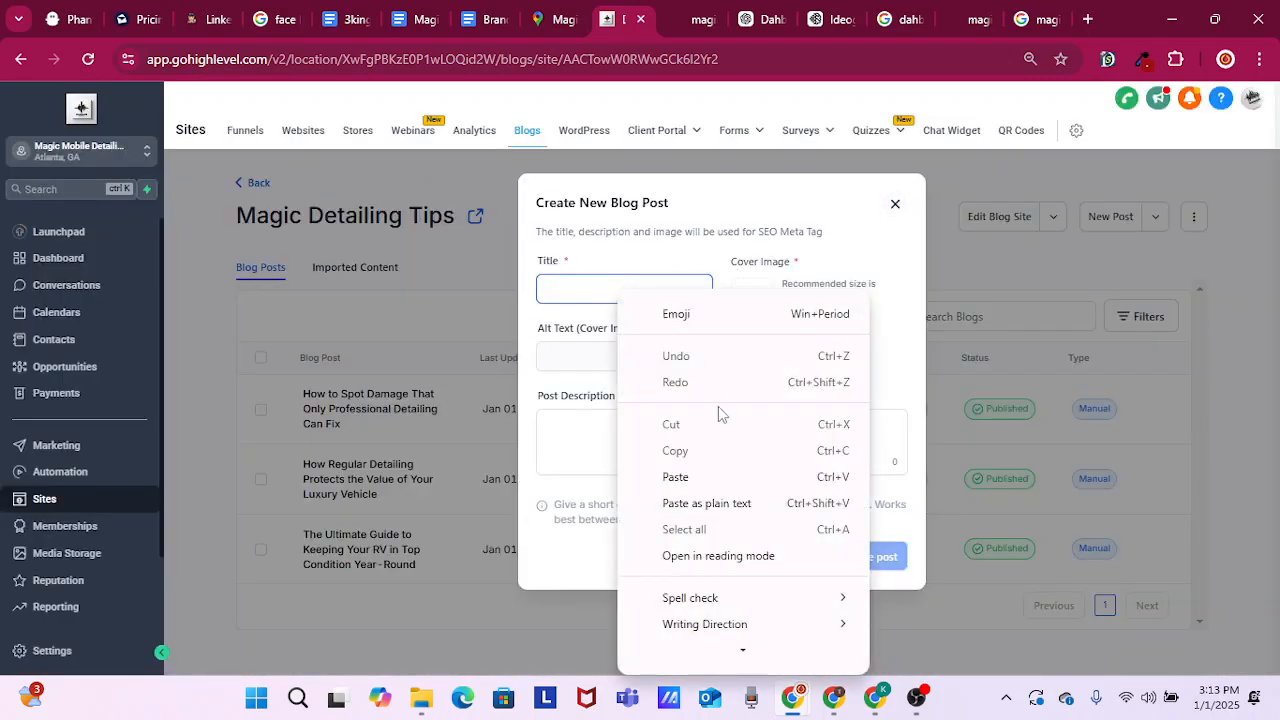
{"action": "left_click", "coordinate": [680, 480]}
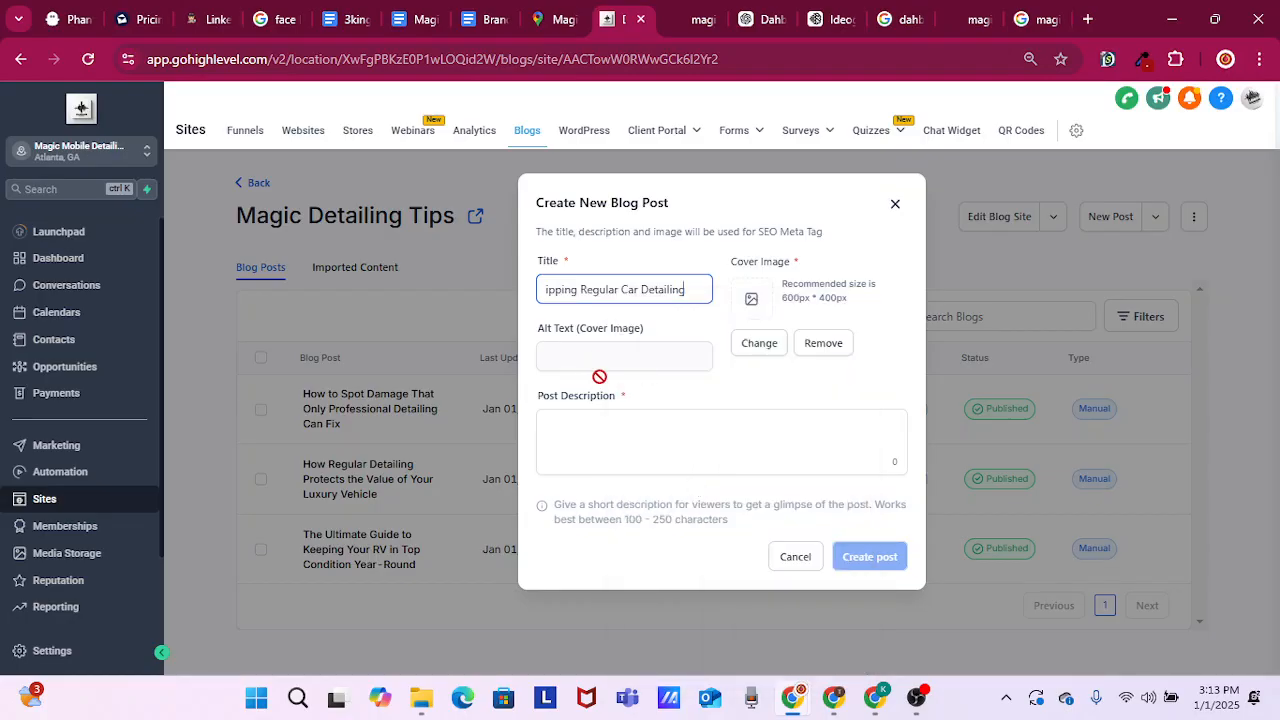
Fill in the post description as "The Hidden Costs of Skipping Regular Car Detailing magic mobile detailing Atlanta", correcting the capitalization of Atlanta
{"action": "left_click", "coordinate": [622, 433]}
{"action": "right_click", "coordinate": [609, 431]}
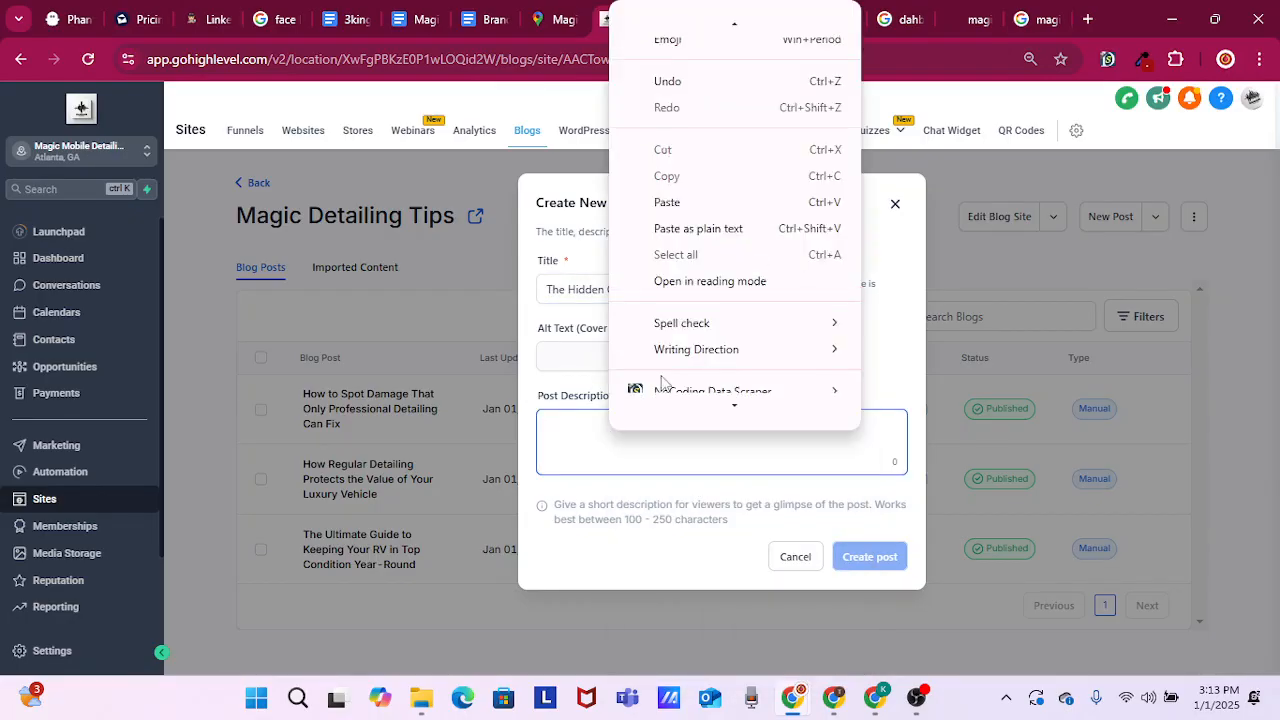
{"action": "left_click", "coordinate": [707, 217]}
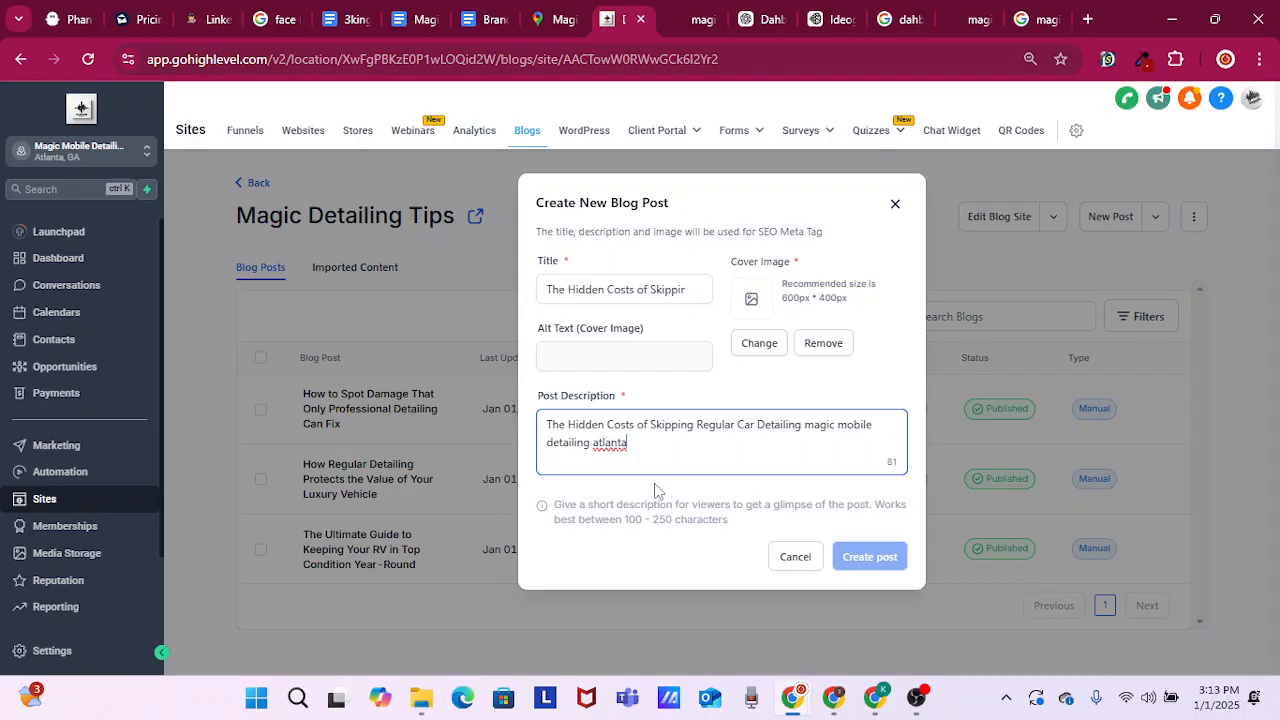
{"action": "right_click", "coordinate": [609, 444]}
{"action": "left_click", "coordinate": [696, 26]}
{"action": "left_click_drag", "start_coordinate": [801, 428], "coordinate": [837, 453]}
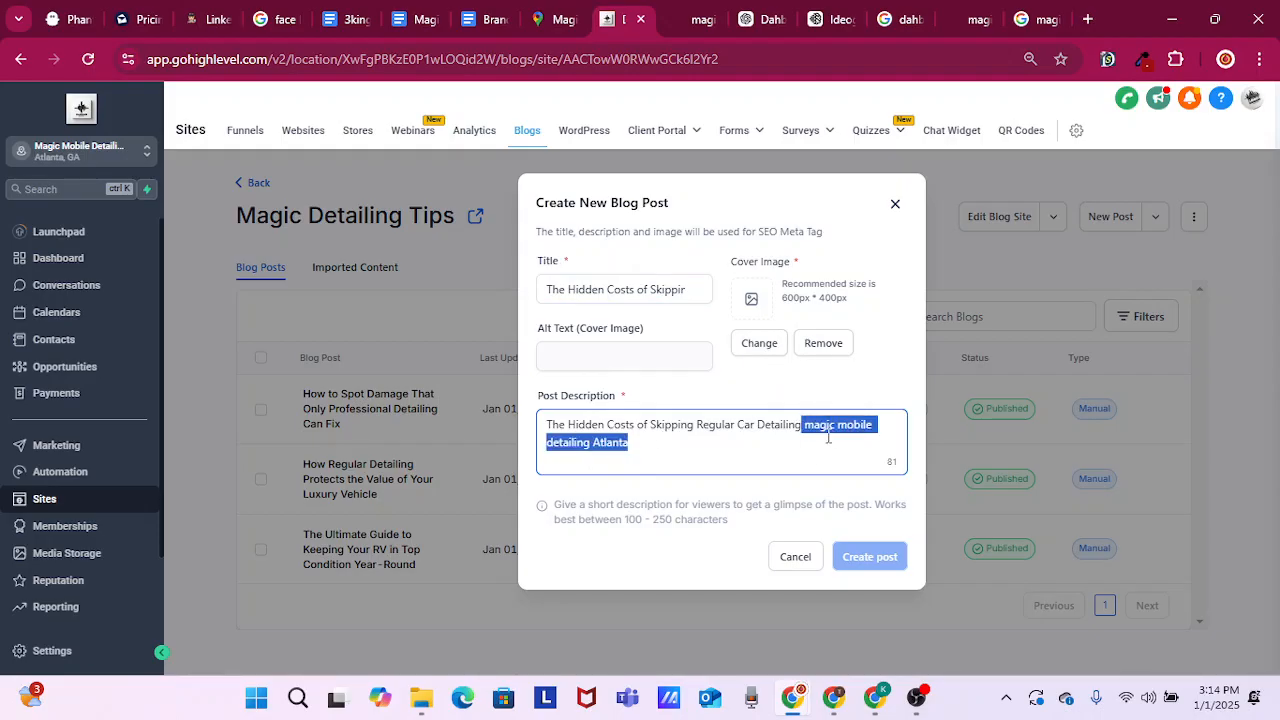
{"action": "left_click_drag", "start_coordinate": [538, 397], "coordinate": [646, 404]}
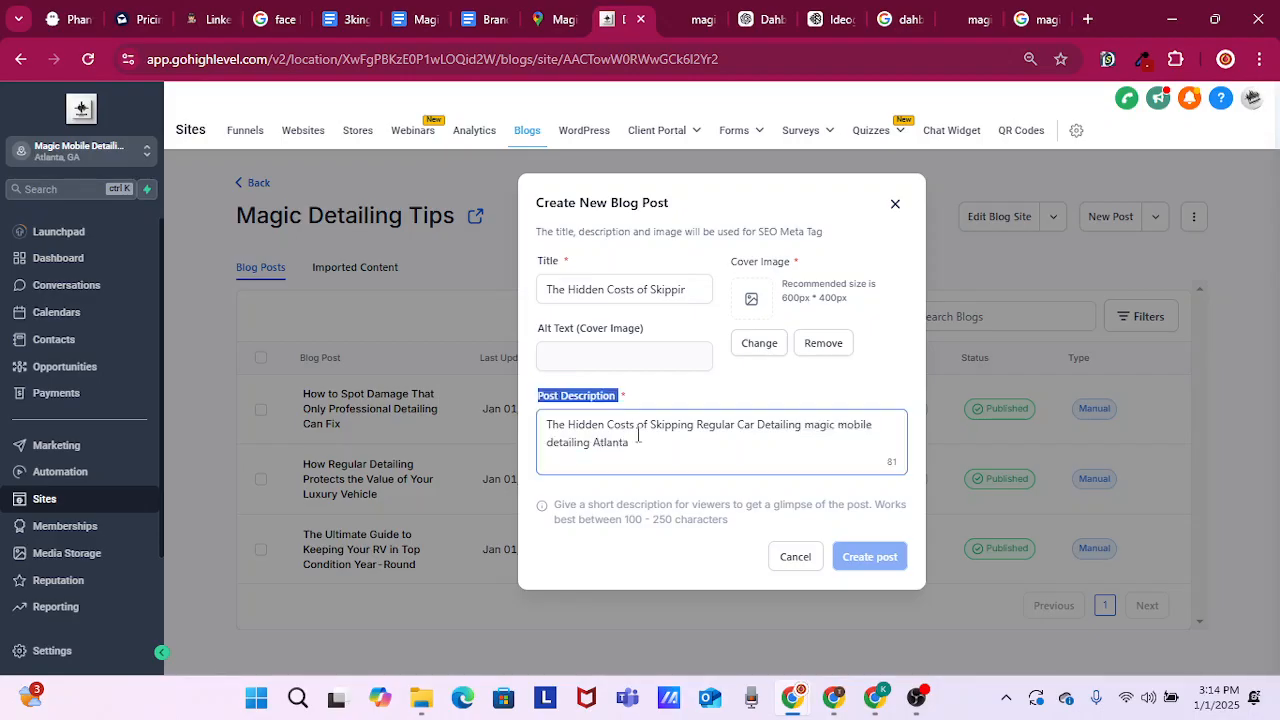
{"action": "left_click", "coordinate": [591, 363]}
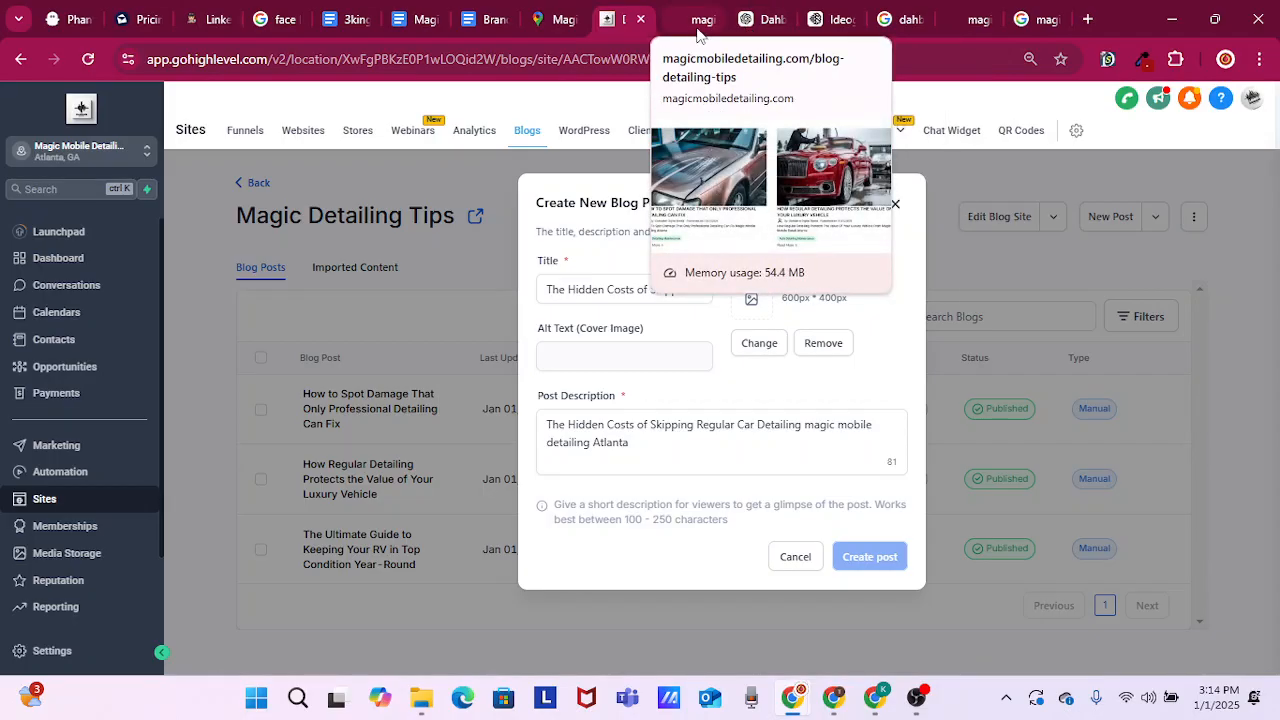
Switch to Ideogram and compare the images generated for the hidden costs post
{"action": "left_click", "coordinate": [840, 19]}
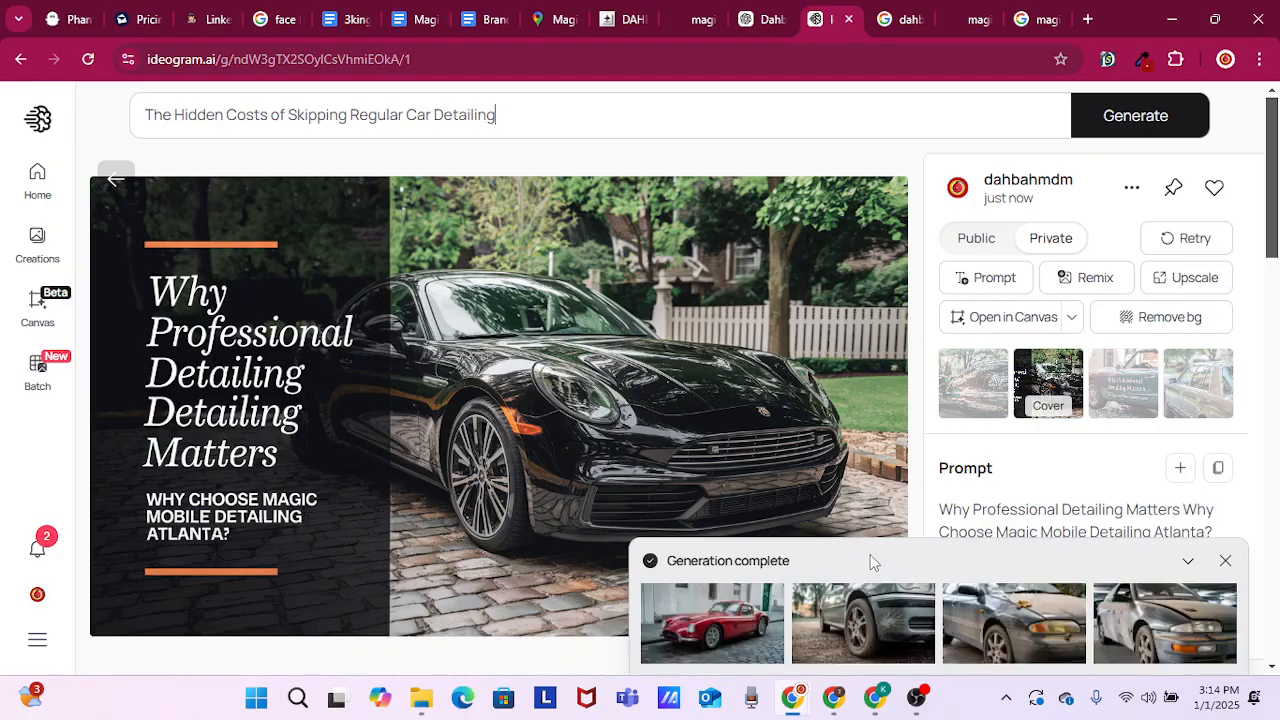
{"action": "scroll", "coordinate": [762, 607], "scroll_direction": "down", "scroll_amount": 1}
{"action": "left_click", "coordinate": [762, 607]}
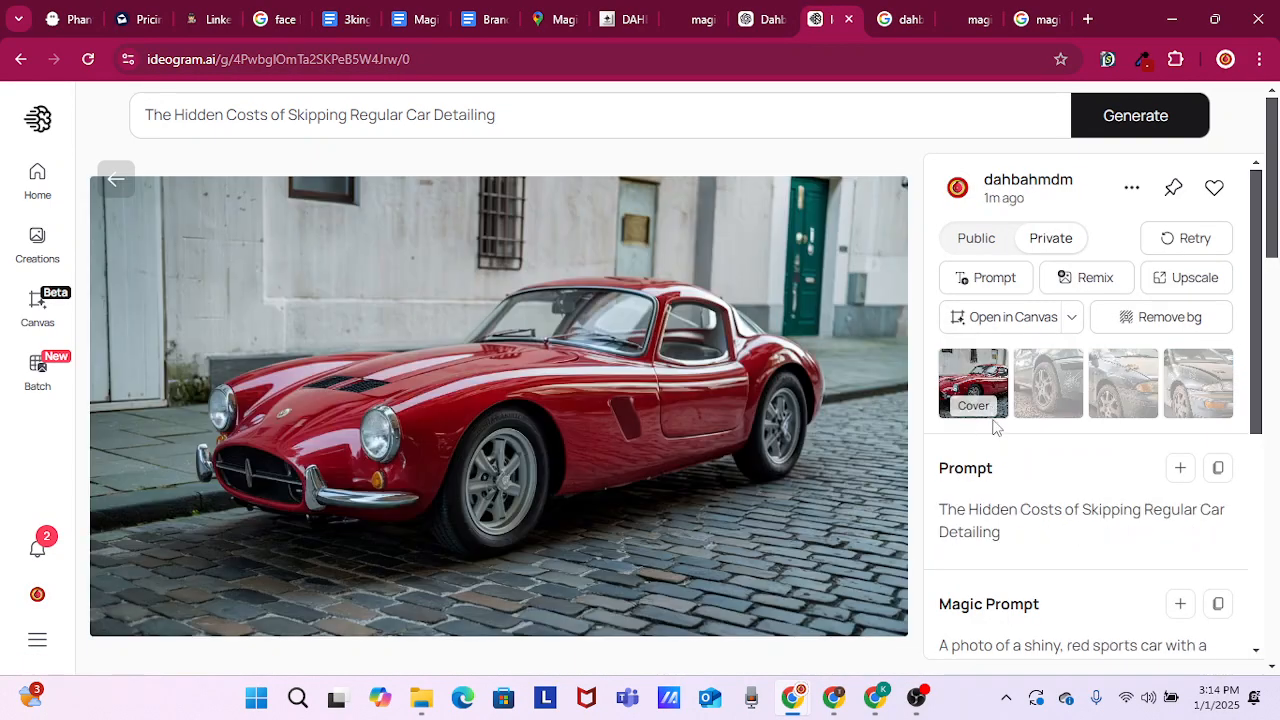
{"action": "scroll", "coordinate": [1000, 445], "scroll_direction": "down", "scroll_amount": 2}
{"action": "scroll", "coordinate": [1040, 390], "scroll_direction": "up", "scroll_amount": 1}
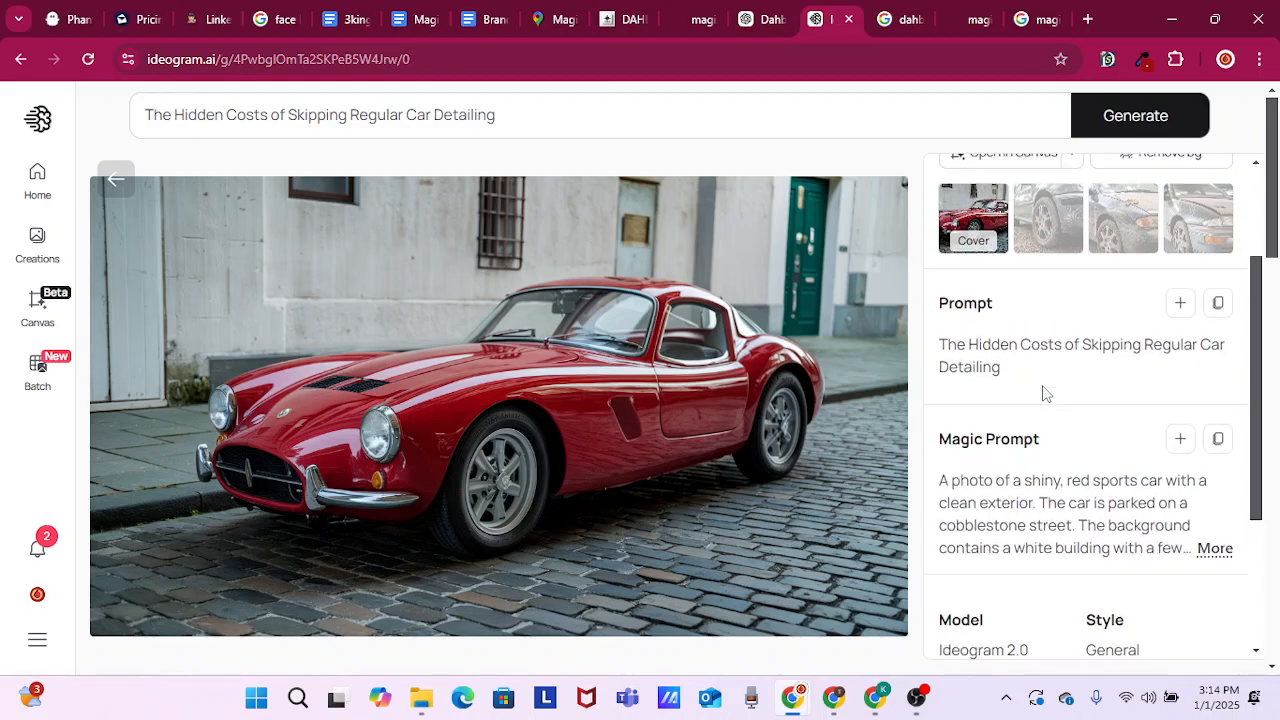
{"action": "left_click", "coordinate": [1058, 318]}
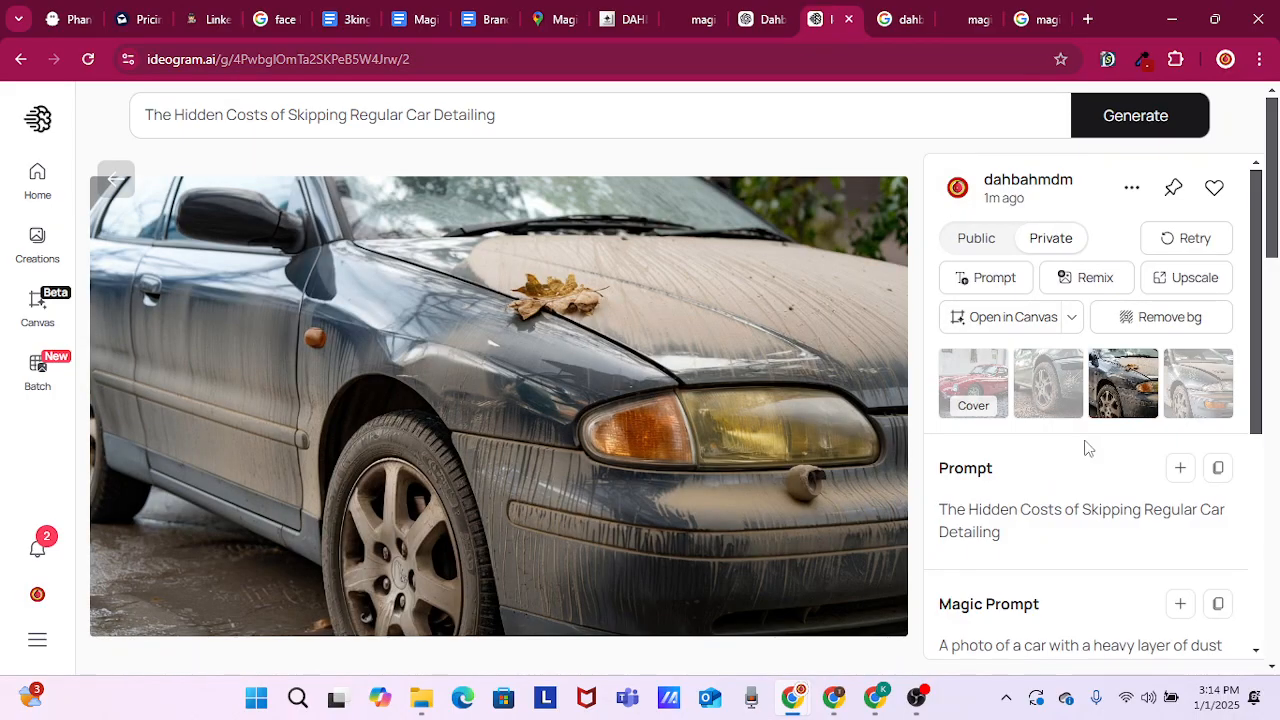
{"action": "left_click", "coordinate": [1210, 410]}
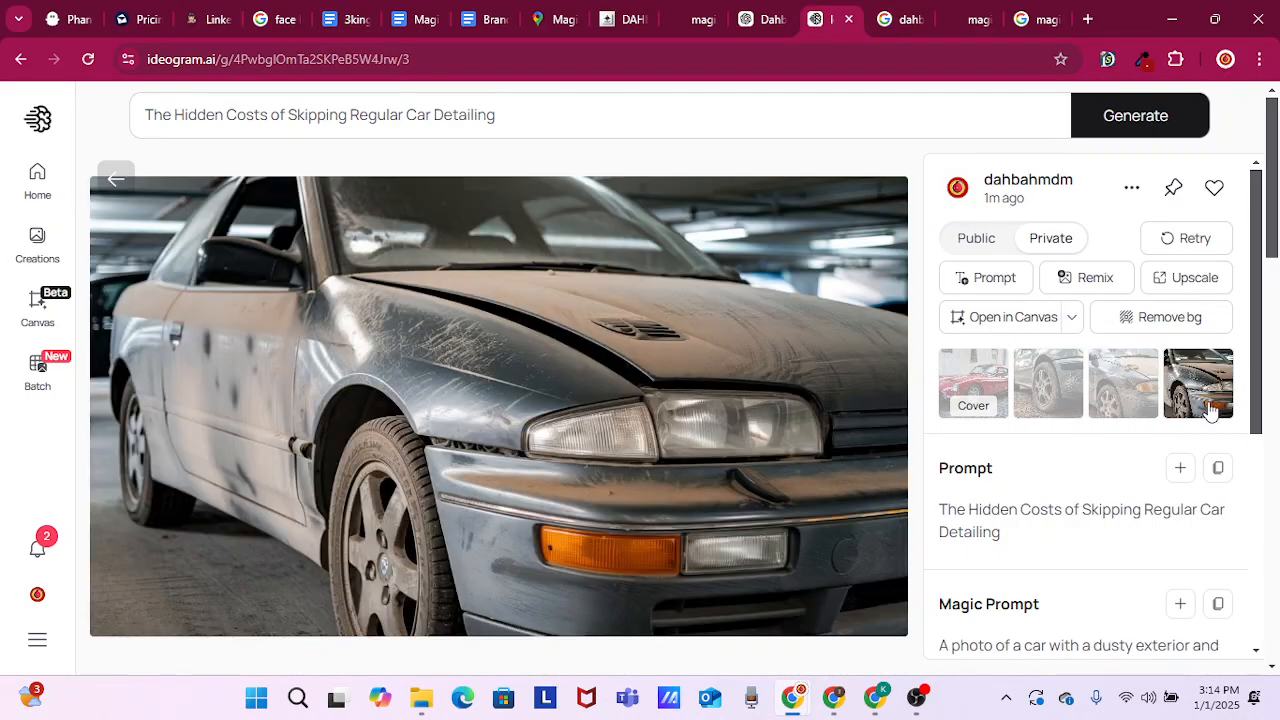
Download the image of the dusty dark car with a leaf on its hood as a PNG
{"action": "left_click", "coordinate": [1113, 400]}
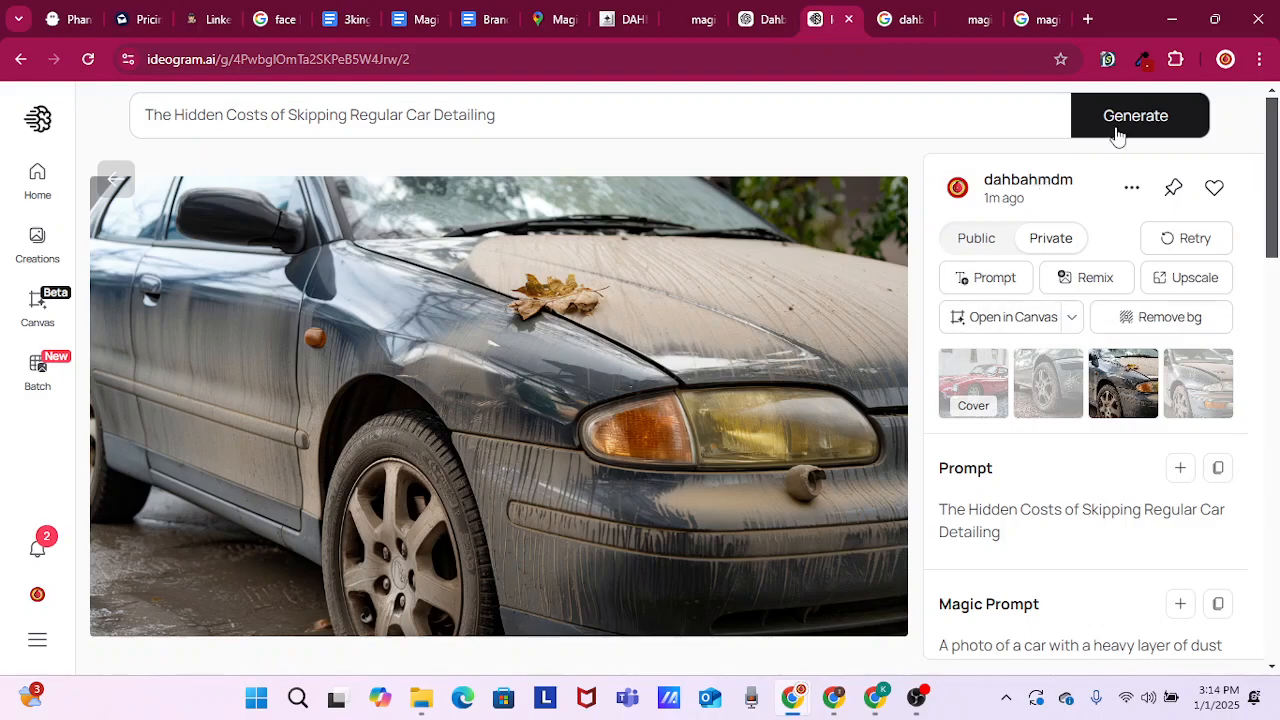
{"action": "left_click", "coordinate": [1132, 191]}
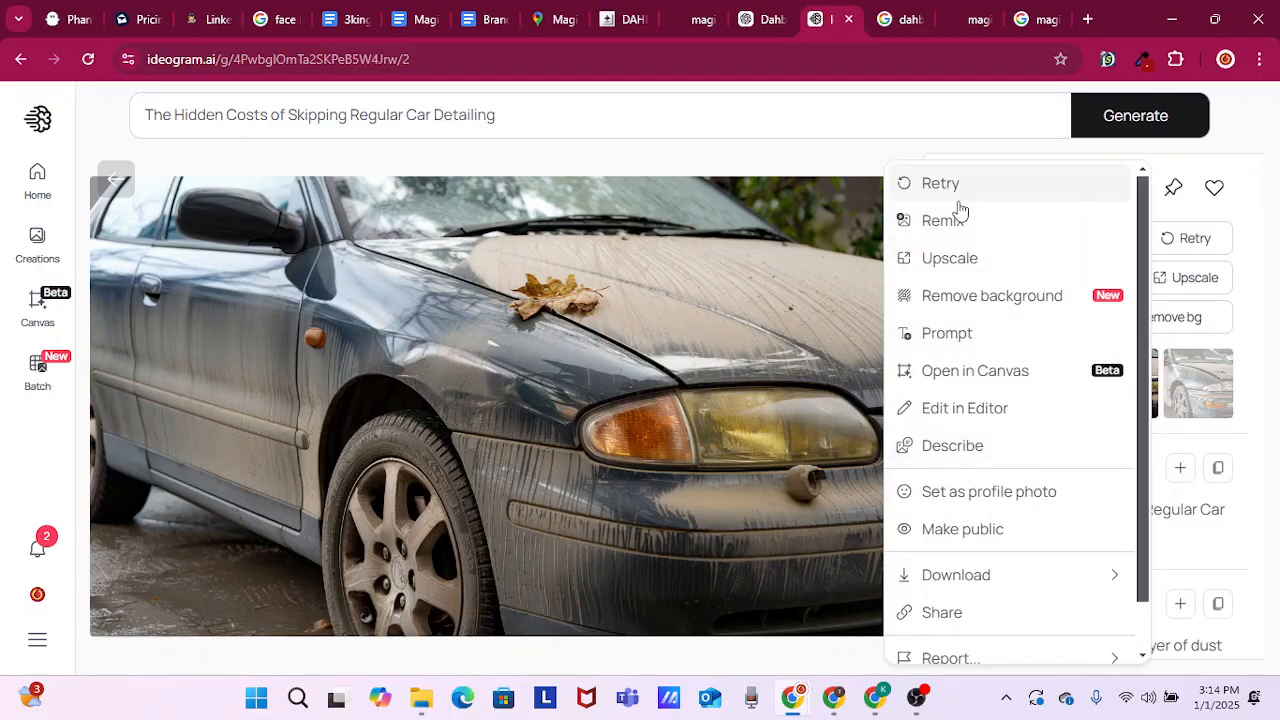
{"action": "mouse_move", "coordinate": [966, 585]}
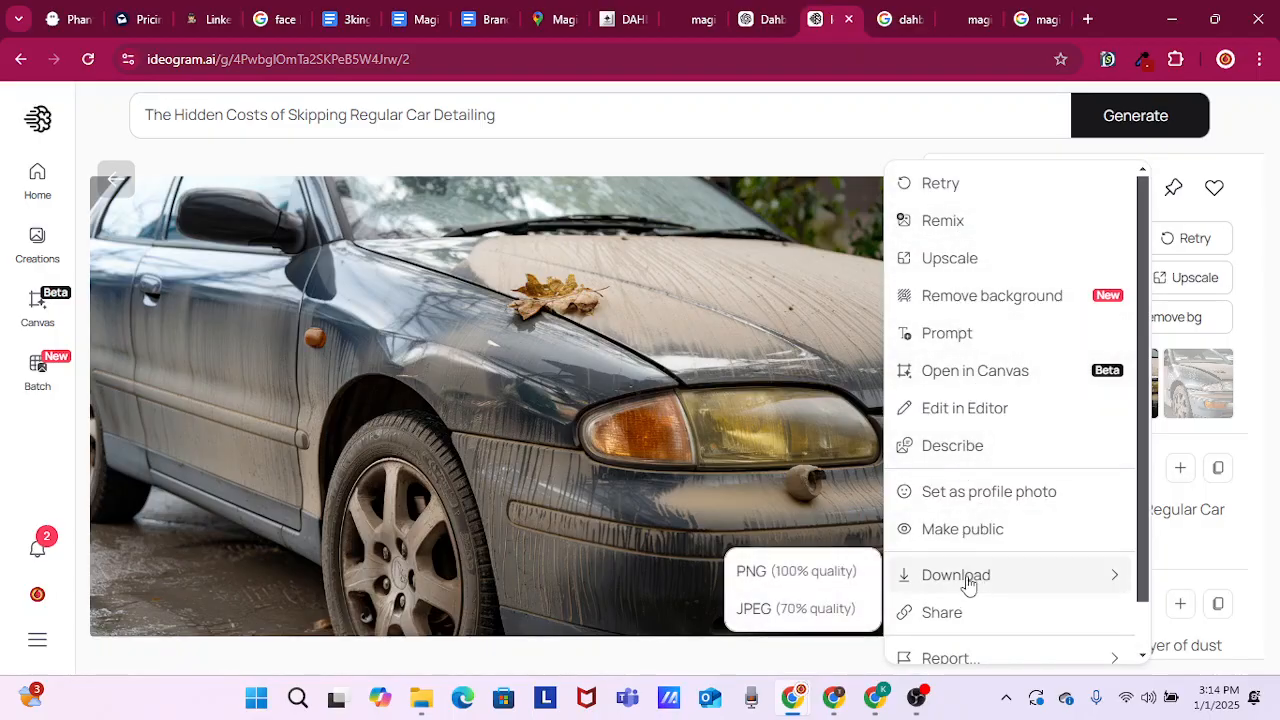
{"action": "left_click", "coordinate": [764, 583]}
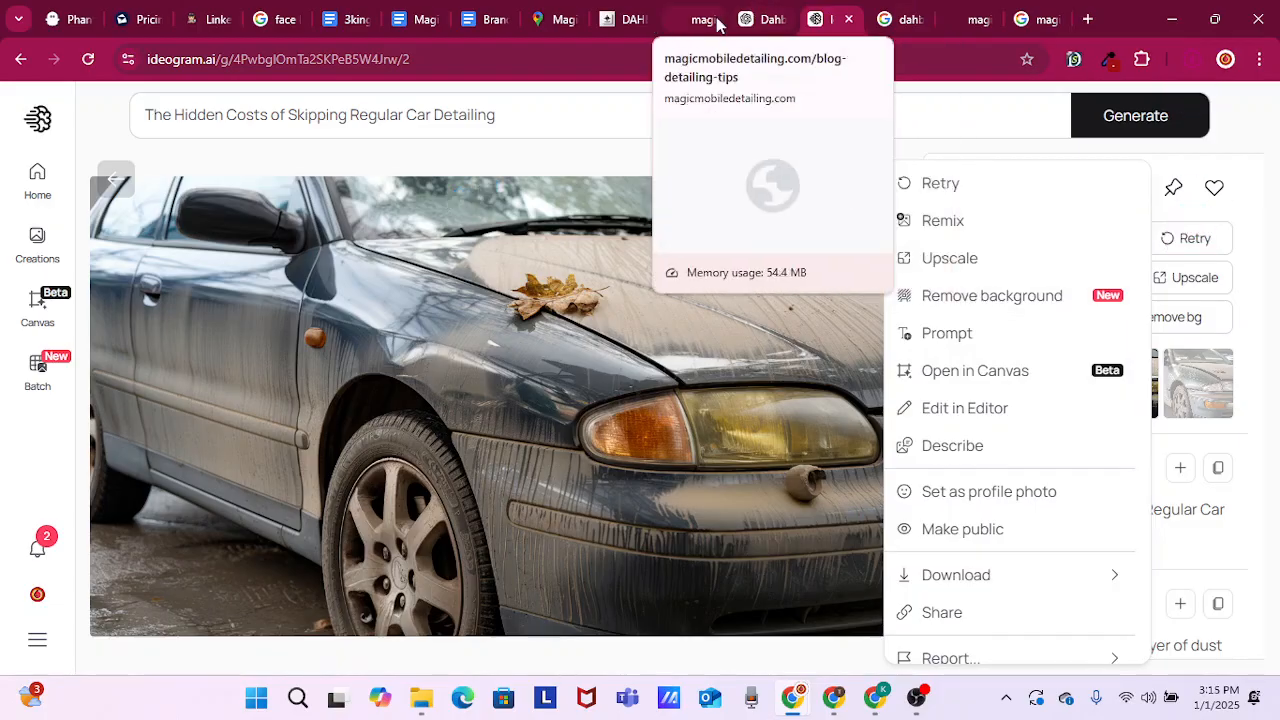
Switch to GoHighLevel, upload the downloaded dusty car PNG to the media library, and set it as the post's cover image
{"action": "left_click", "coordinate": [619, 19]}
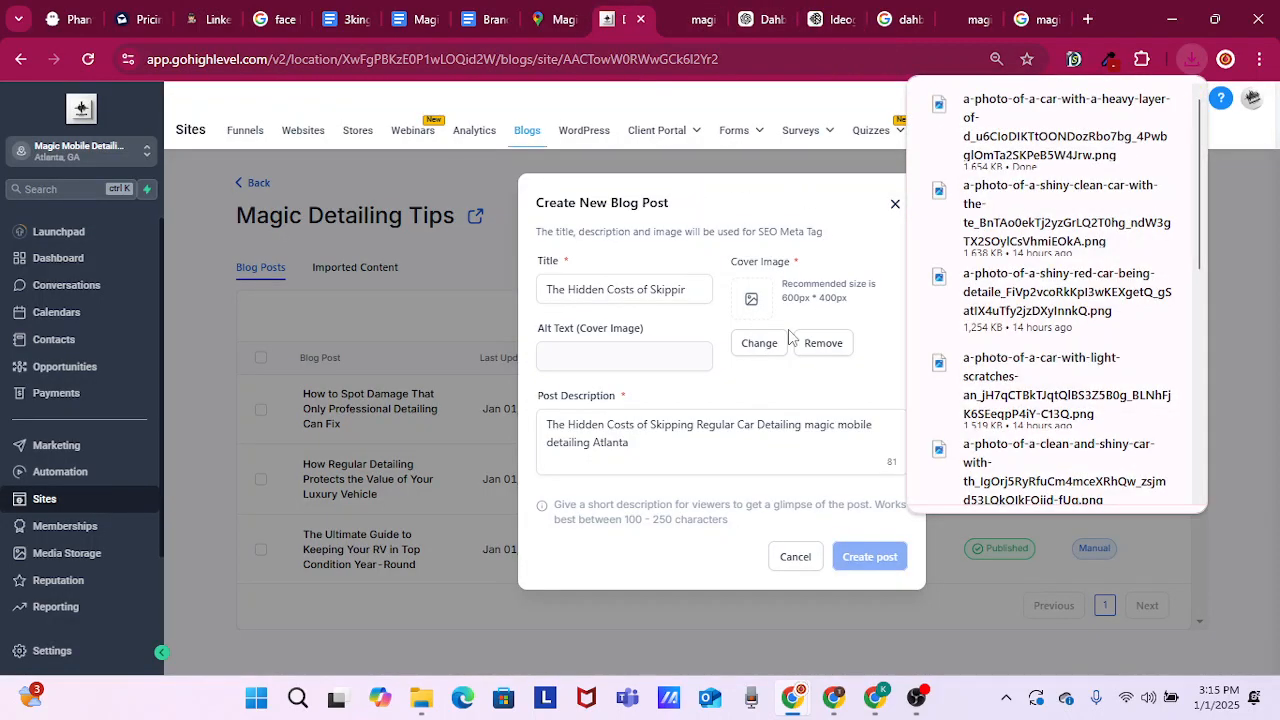
{"action": "left_click", "coordinate": [772, 348]}
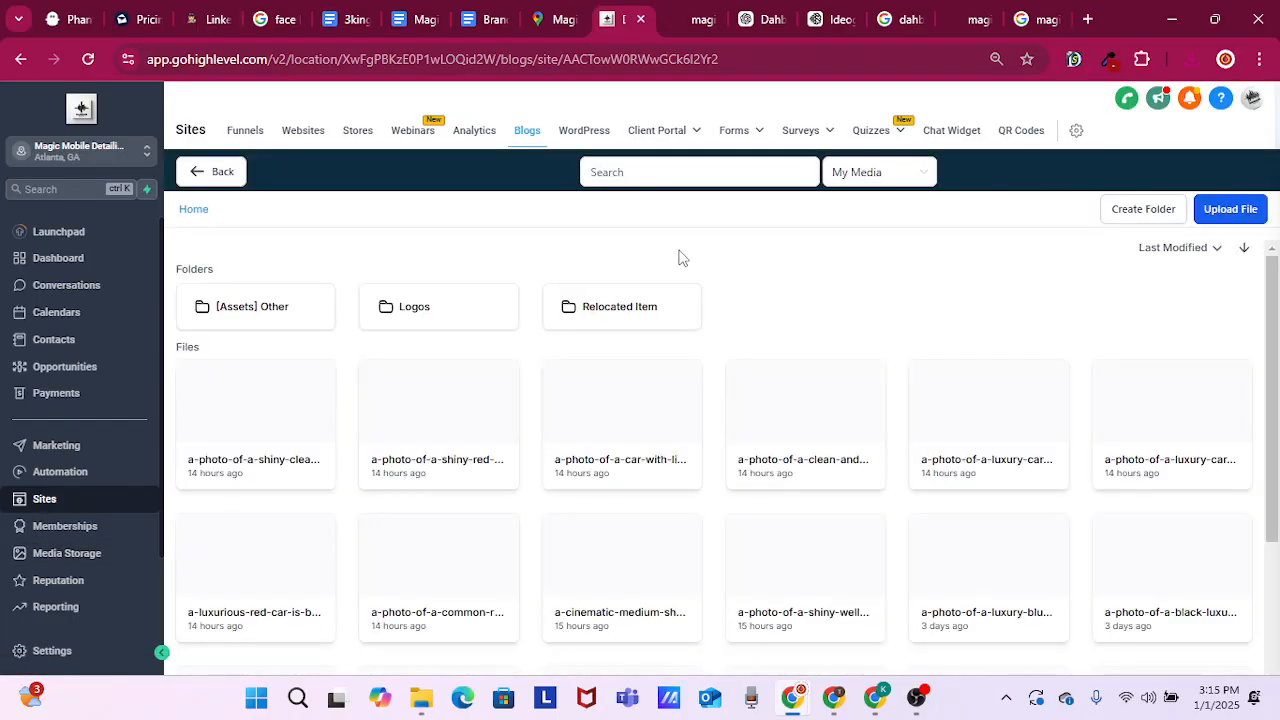
{"action": "left_click", "coordinate": [1249, 215]}
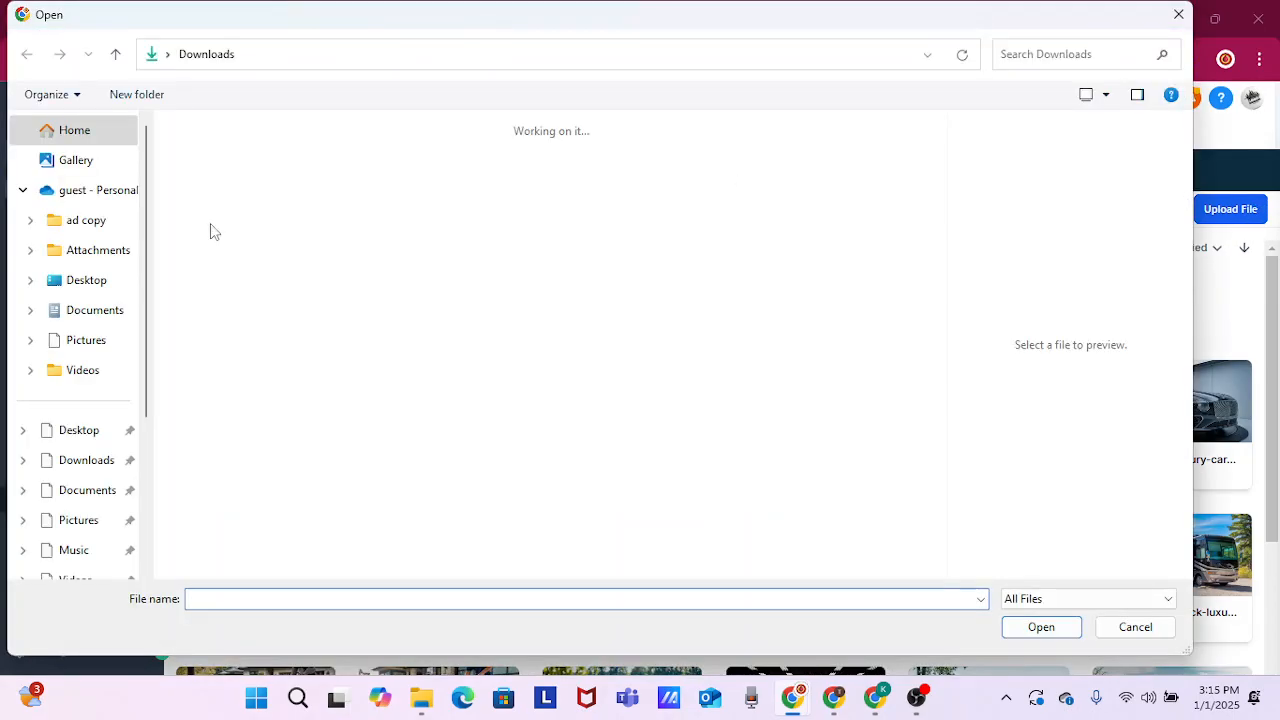
{"action": "double_click", "coordinate": [290, 240]}
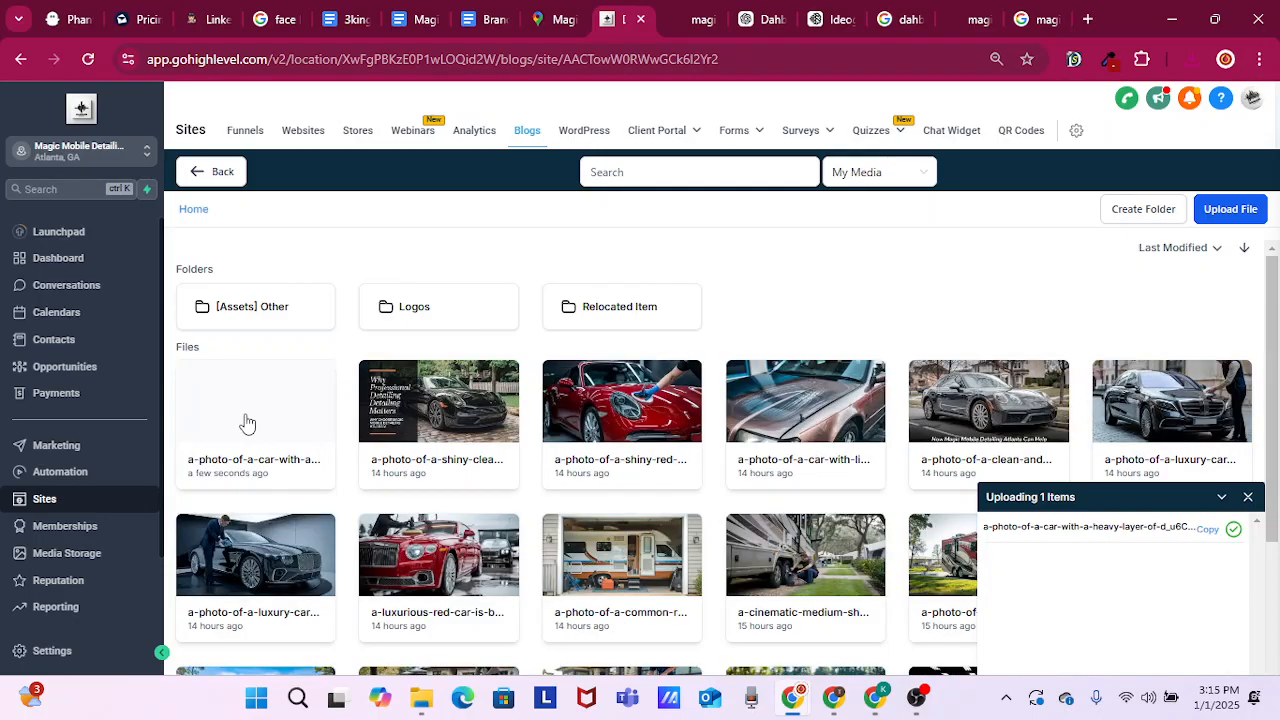
{"action": "left_click", "coordinate": [258, 418]}
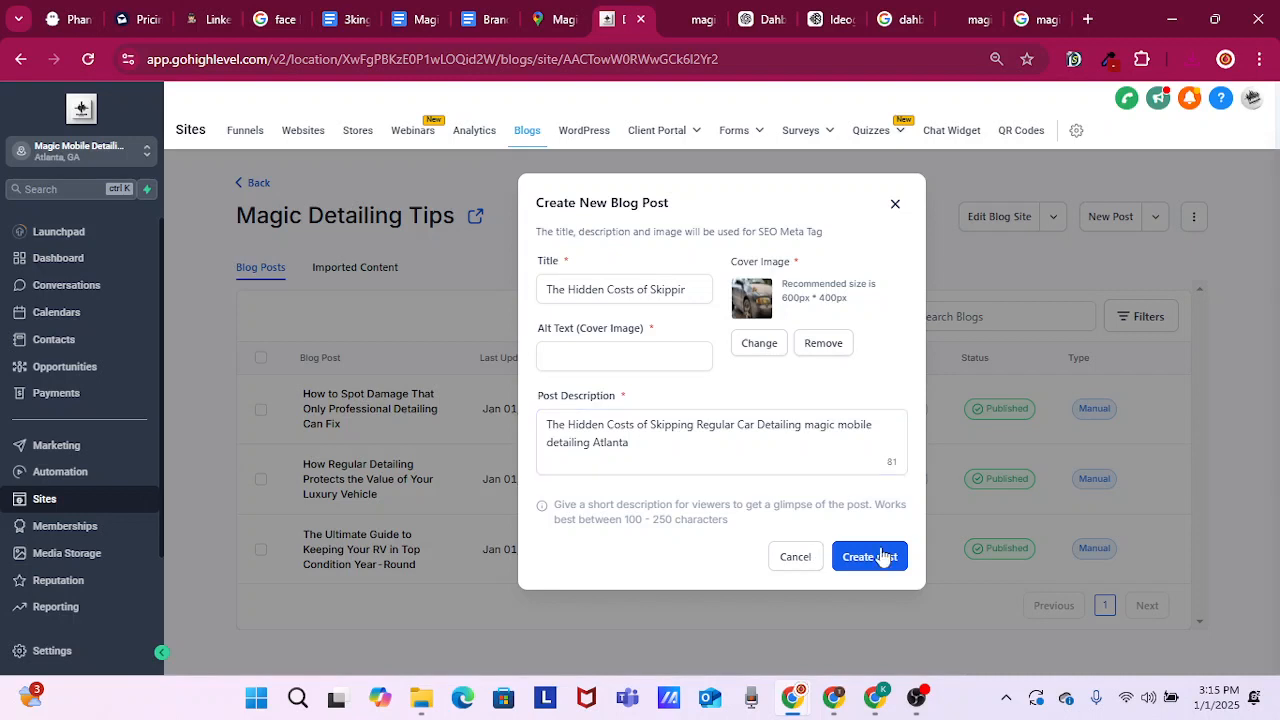
Copy the full post description into the cover image's alt text and create the post
{"action": "left_click", "coordinate": [881, 556]}
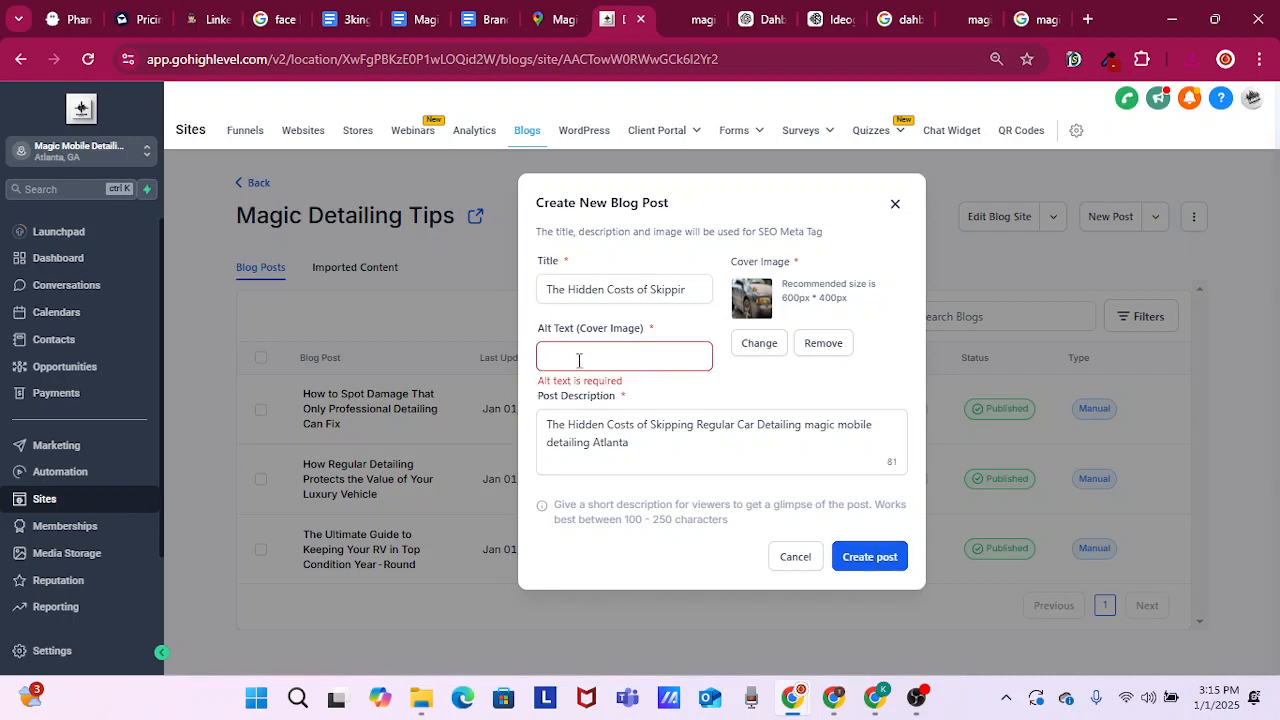
{"action": "left_click_drag", "start_coordinate": [650, 446], "coordinate": [540, 414]}
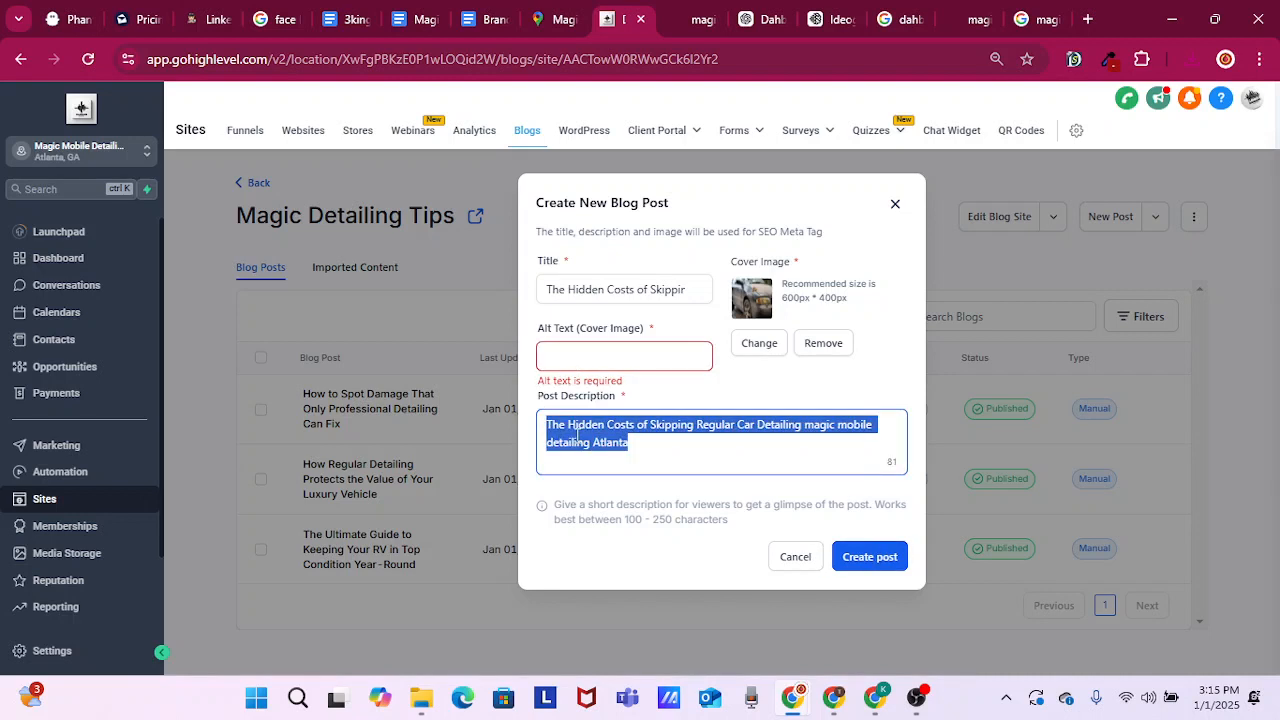
{"action": "right_click", "coordinate": [577, 436]}
{"action": "left_click", "coordinate": [656, 124]}
{"action": "left_click", "coordinate": [588, 354]}
{"action": "right_click", "coordinate": [588, 354]}
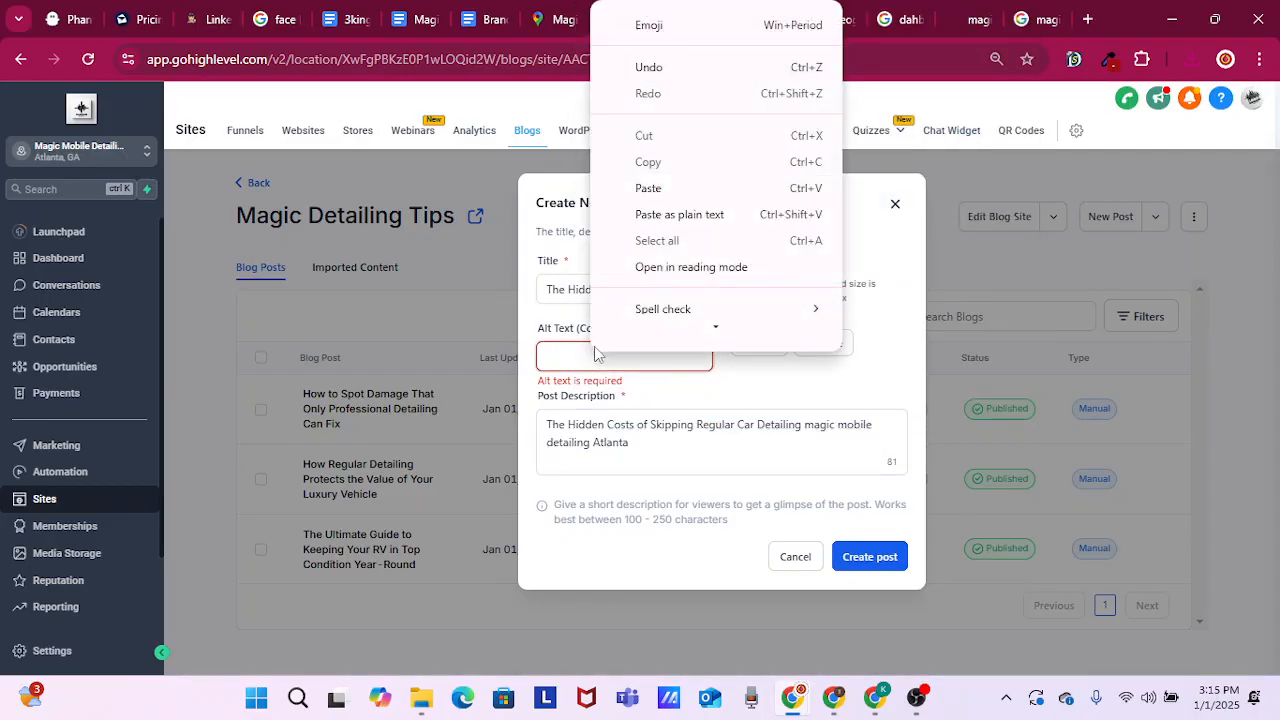
{"action": "left_click", "coordinate": [645, 184]}
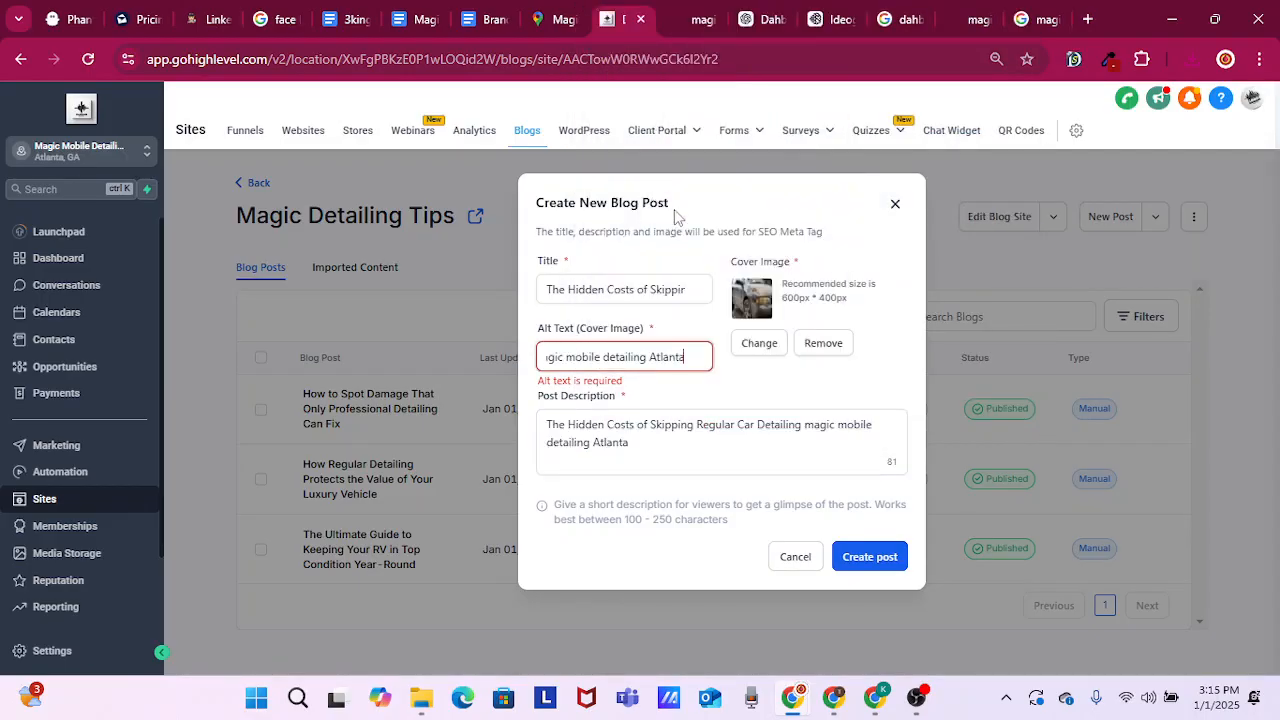
{"action": "left_click", "coordinate": [860, 560]}
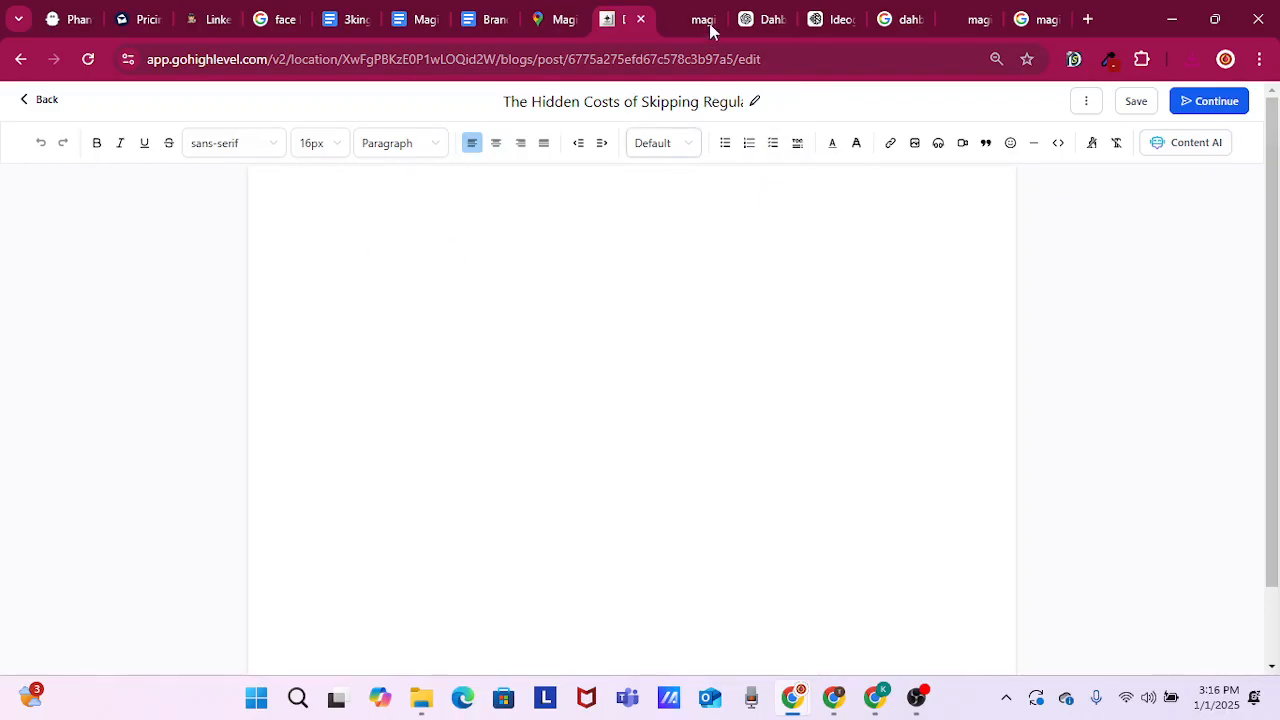
Copy the hidden costs article from ChatGPT, from the first paragraph through "Schedule Your Detail Today", and paste it into the post body
{"action": "left_click", "coordinate": [511, 184]}
{"action": "mouse_move", "coordinate": [771, 22]}
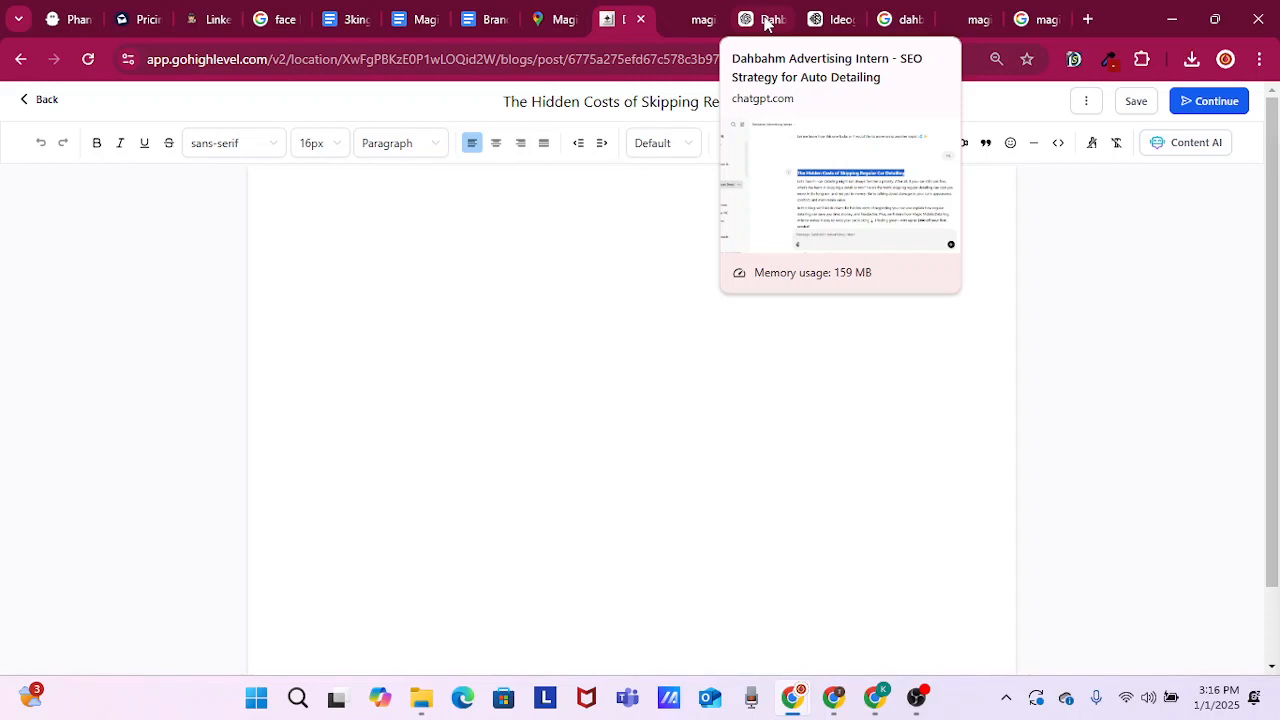
{"action": "left_click", "coordinate": [764, 22]}
{"action": "left_click_drag", "start_coordinate": [447, 349], "coordinate": [731, 318]}
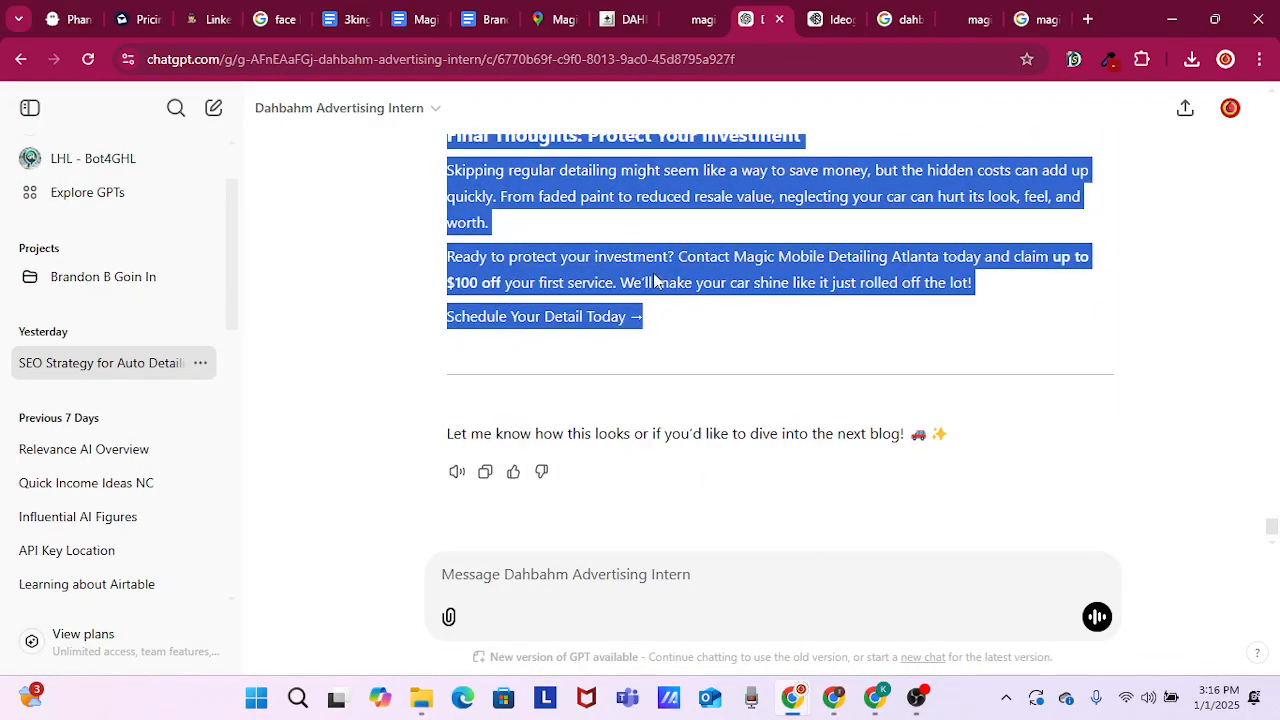
{"action": "right_click", "coordinate": [655, 281]}
{"action": "left_click", "coordinate": [716, 296]}
{"action": "left_click", "coordinate": [716, 24]}
{"action": "left_click", "coordinate": [618, 22]}
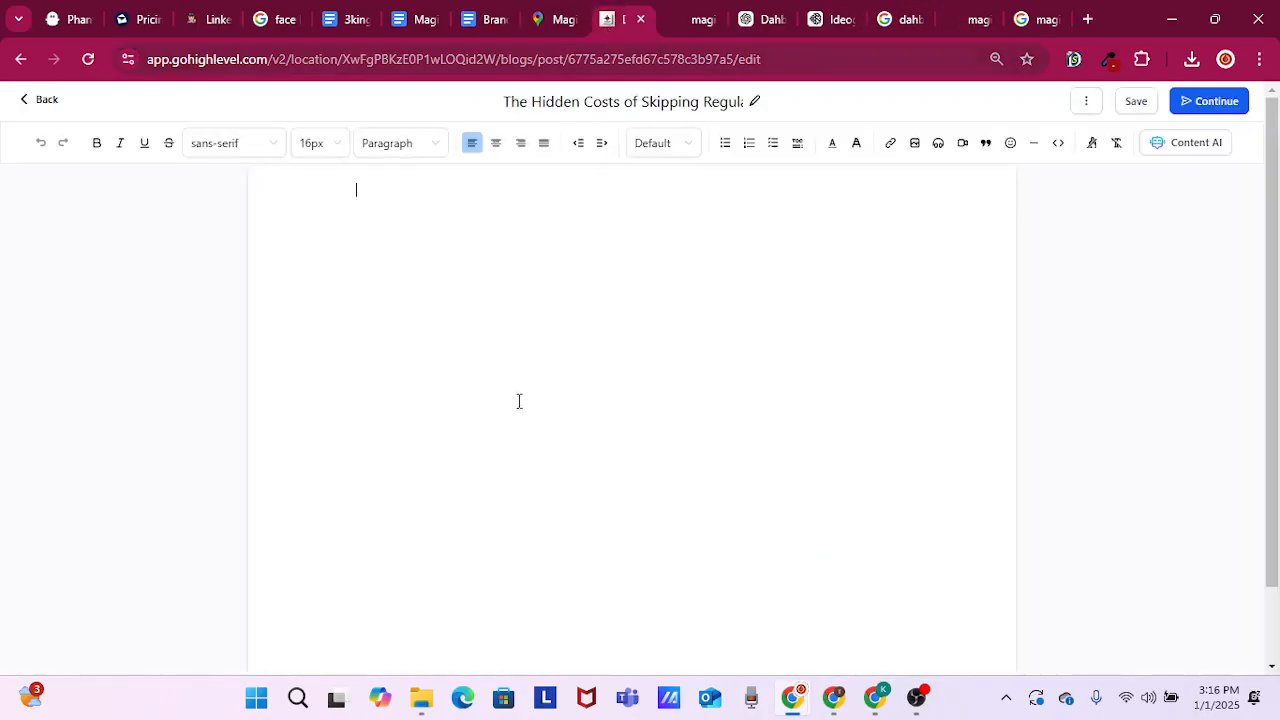
{"action": "key", "text": "ctrl+v"}
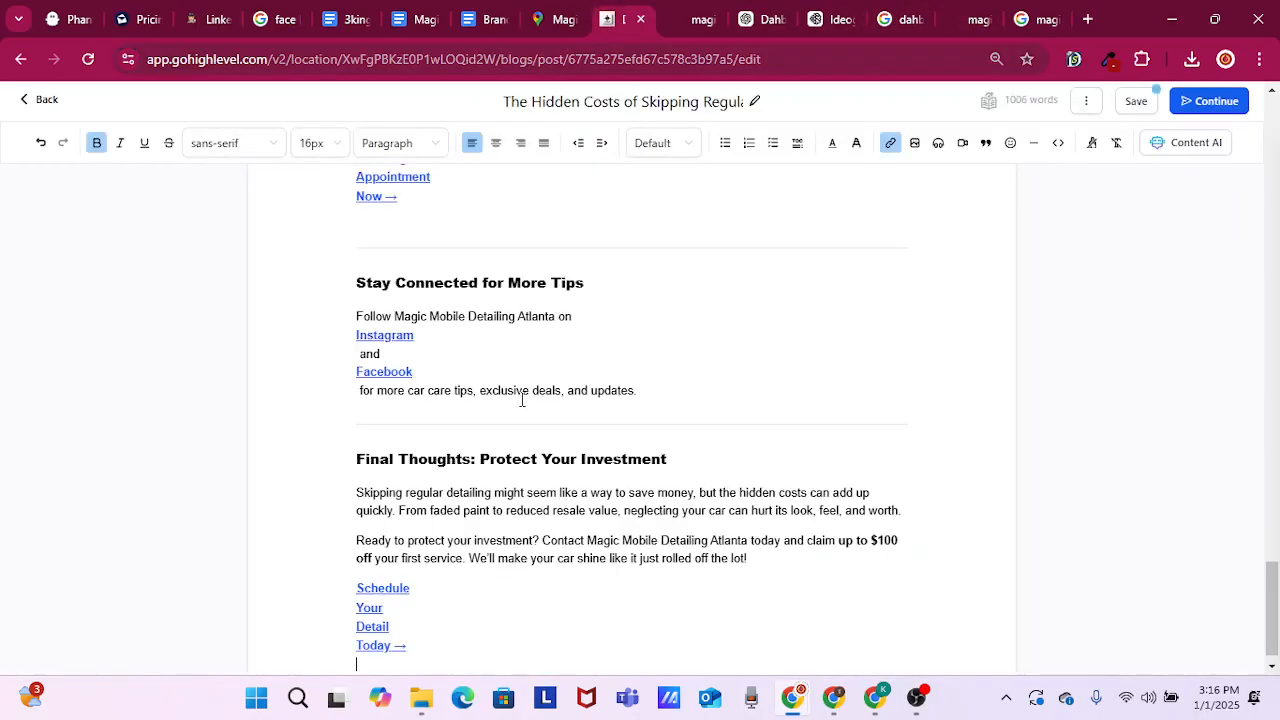
Copy the heading "What Happens When You Skip Detailing?" from the post, switch to Ideogram, append it to the existing prompt, and generate images
{"action": "scroll", "coordinate": [639, 433], "scroll_direction": "up", "scroll_amount": 15}
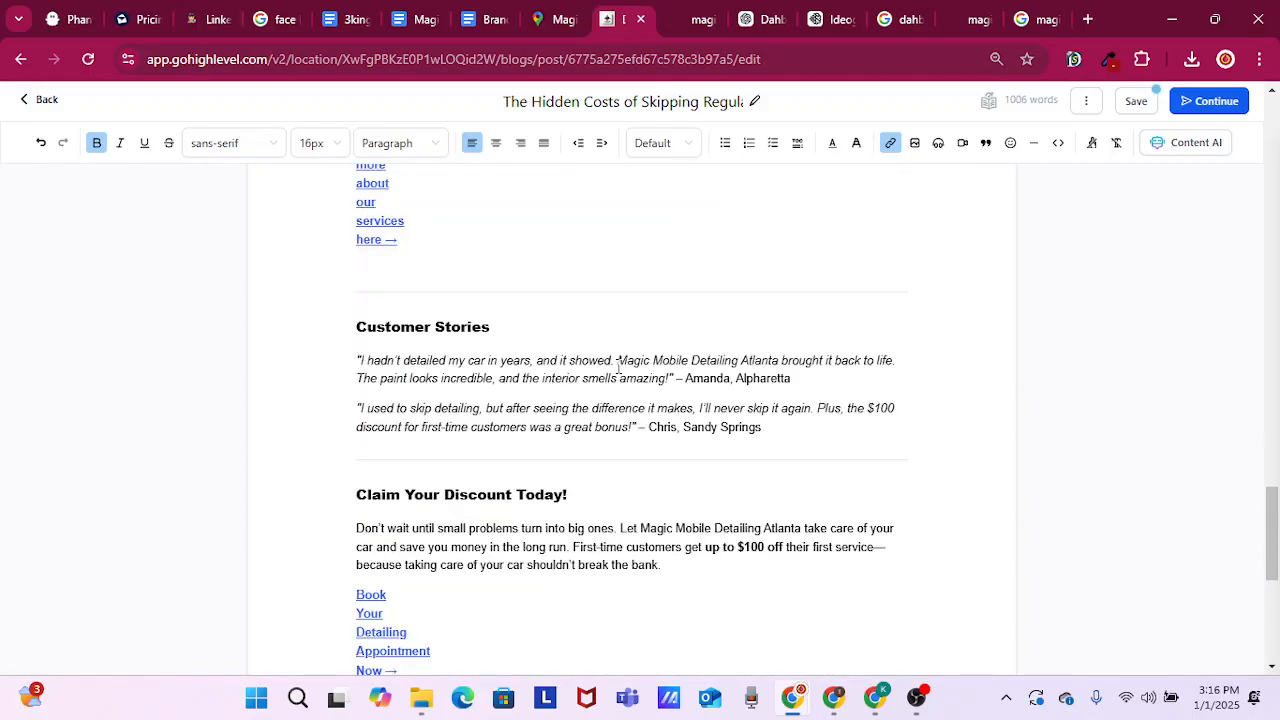
{"action": "scroll", "coordinate": [643, 337], "scroll_direction": "up", "scroll_amount": 15}
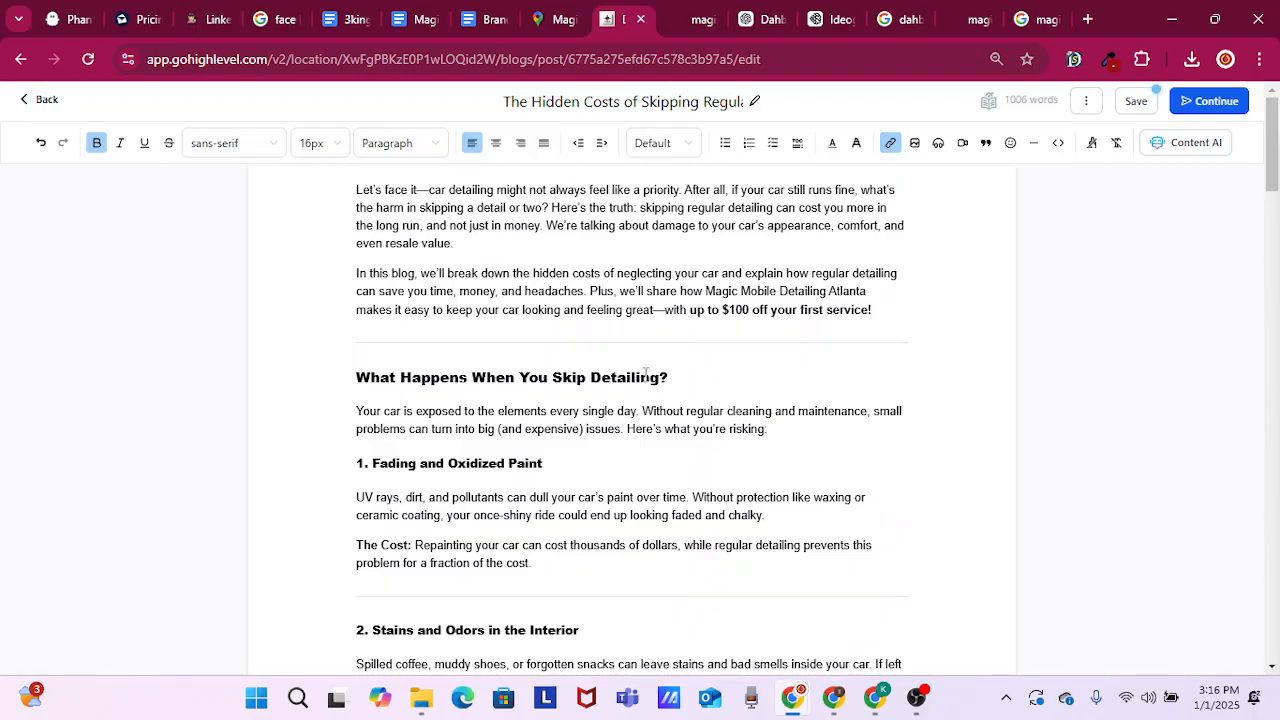
{"action": "left_click_drag", "start_coordinate": [667, 378], "coordinate": [356, 384]}
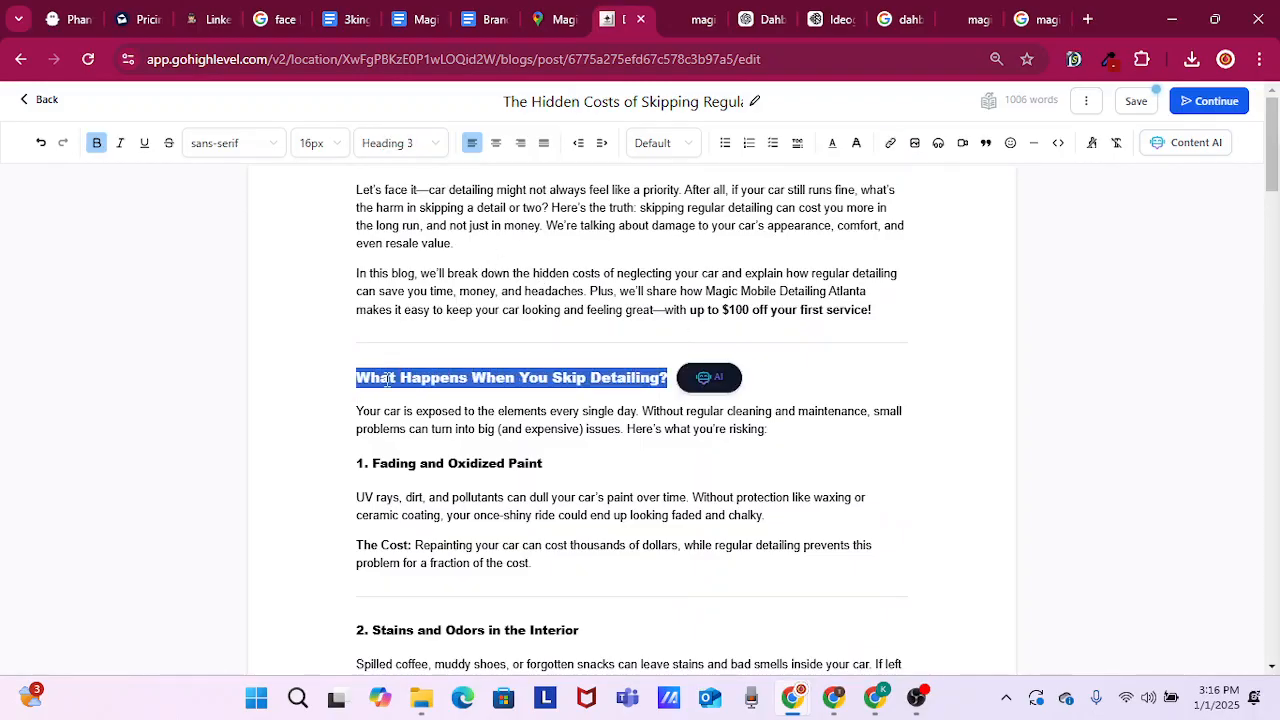
{"action": "right_click", "coordinate": [388, 380]}
{"action": "left_click", "coordinate": [471, 100]}
{"action": "left_click", "coordinate": [819, 22]}
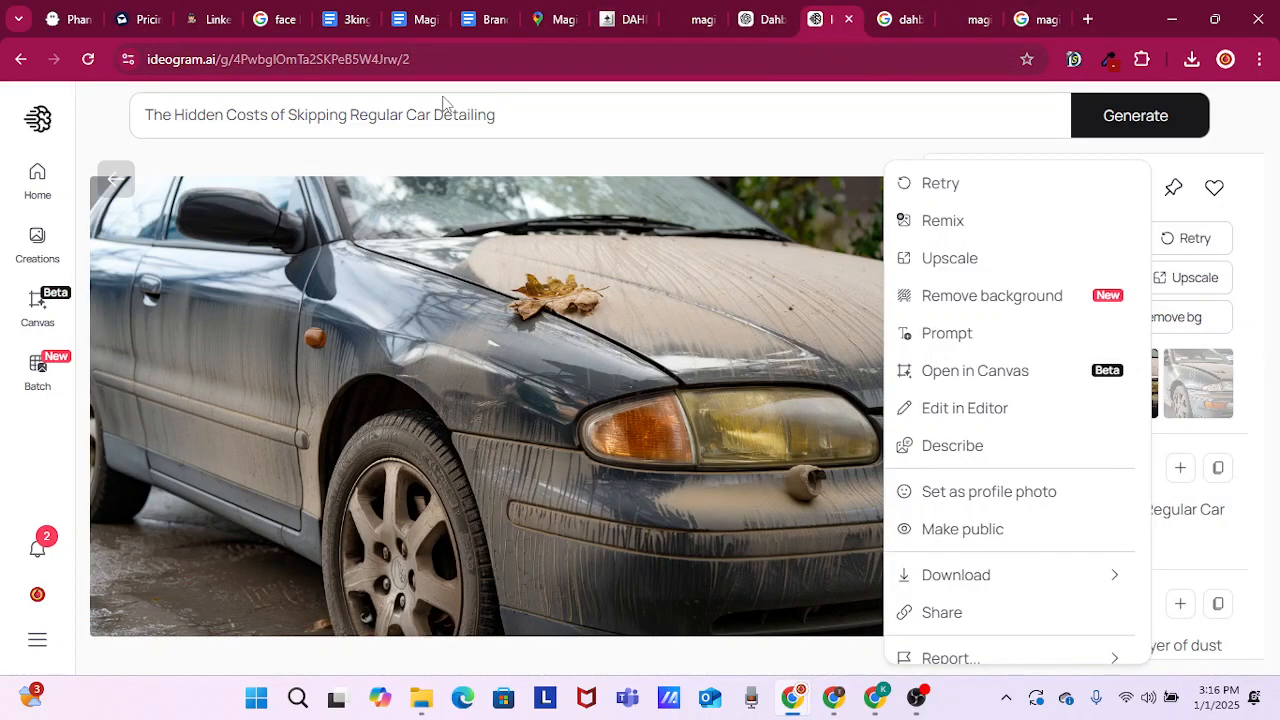
{"action": "left_click", "coordinate": [507, 114]}
{"action": "key", "text": "ctrl+v"}
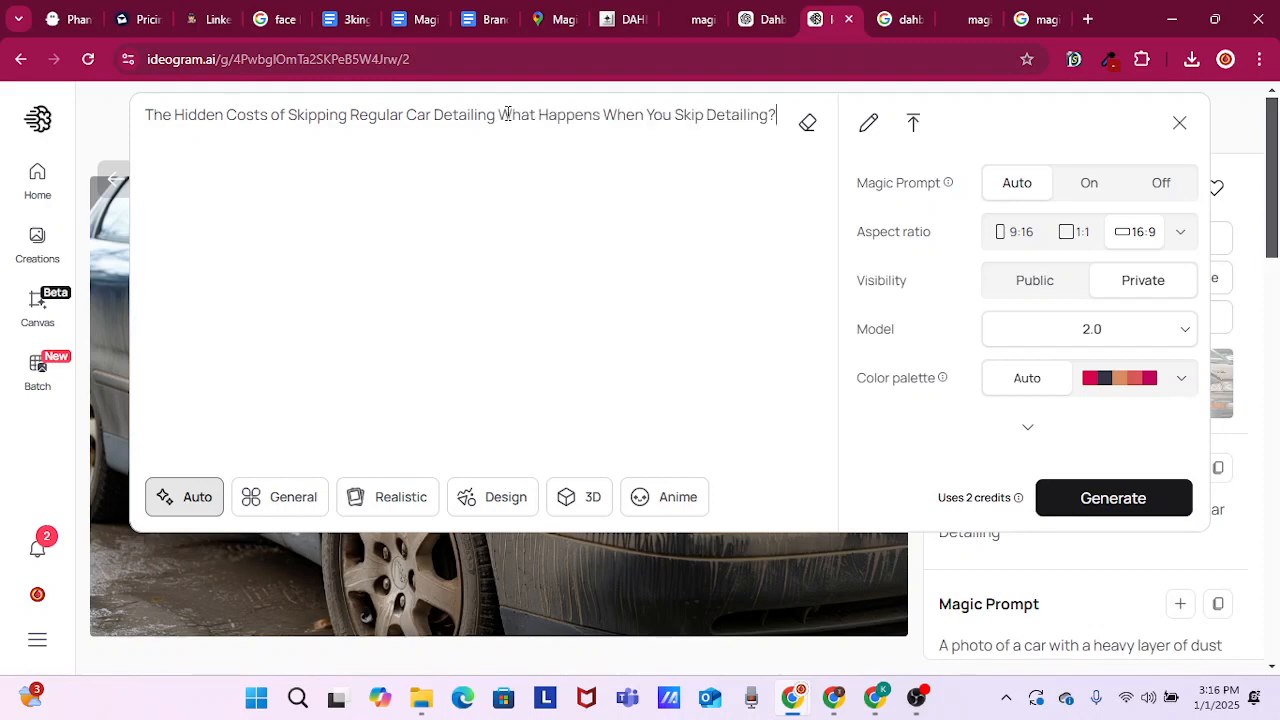
{"action": "key", "text": "Return"}
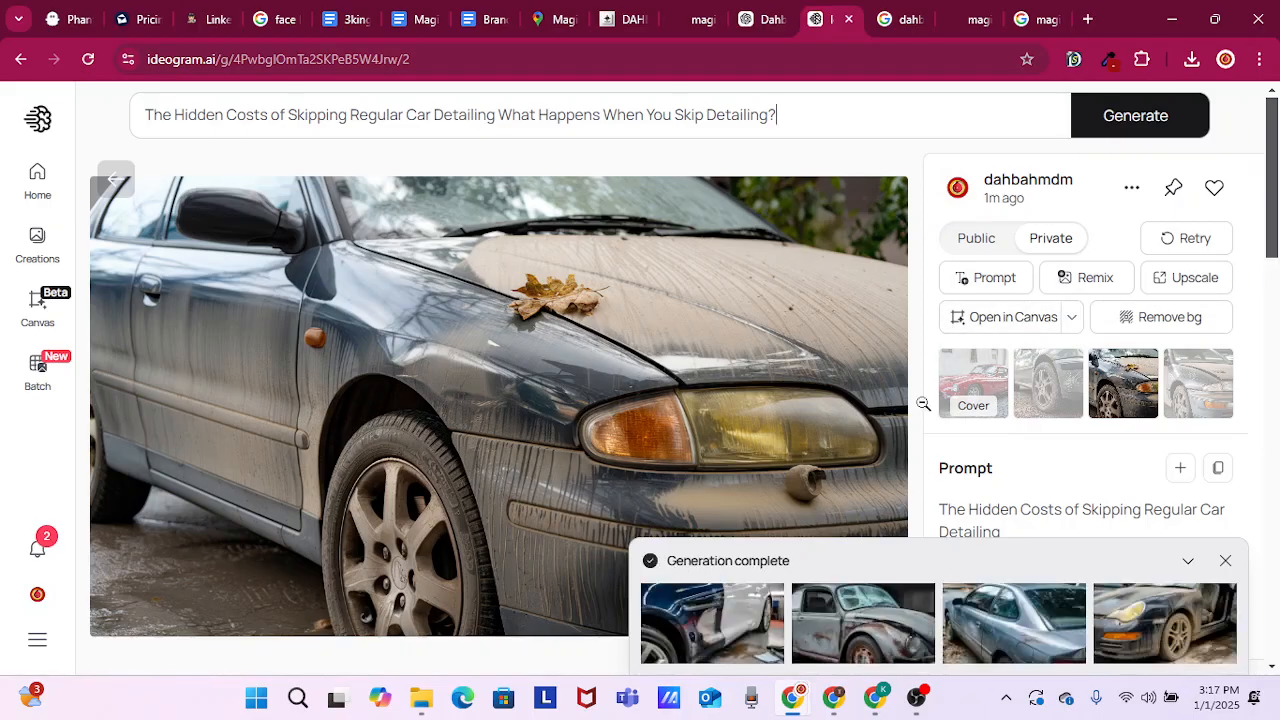
Compare the four generated images, download the mud-streaked dark car with the open door as a PNG, and return to the GoHighLevel post
{"action": "scroll", "coordinate": [920, 403], "scroll_direction": "down", "scroll_amount": 2}
{"action": "left_click", "coordinate": [1150, 635]}
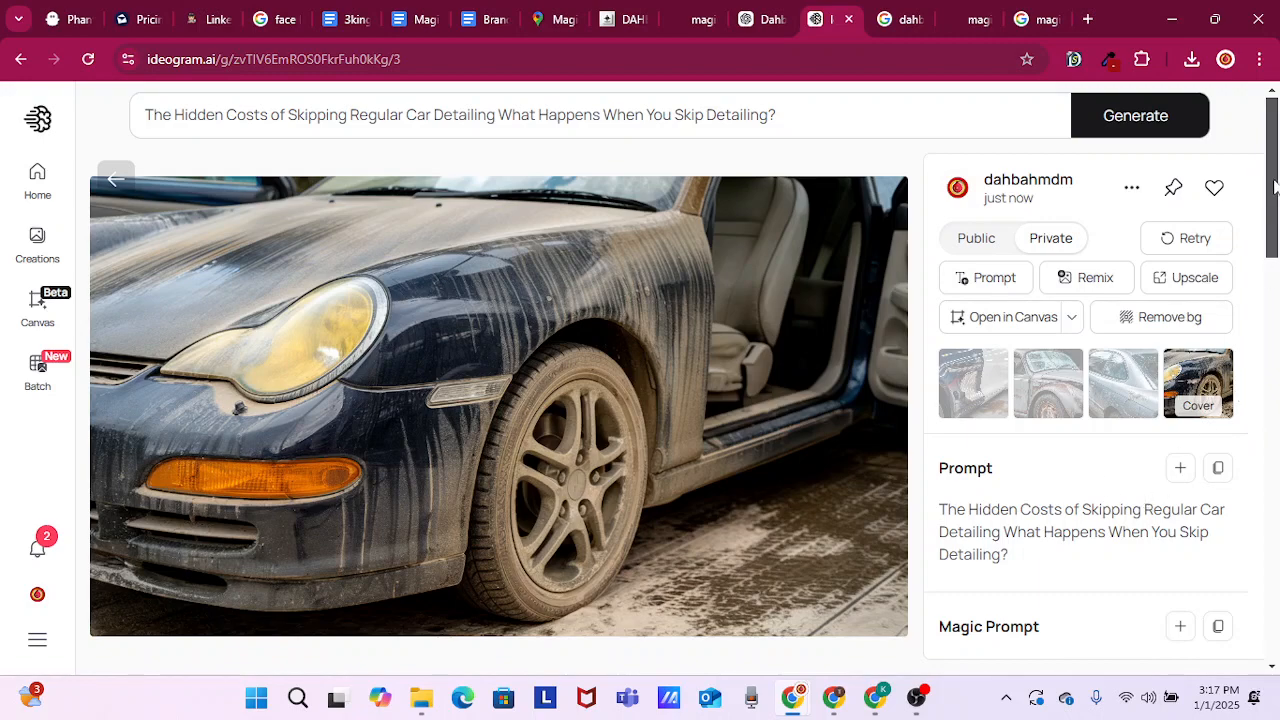
{"action": "left_click", "coordinate": [978, 390]}
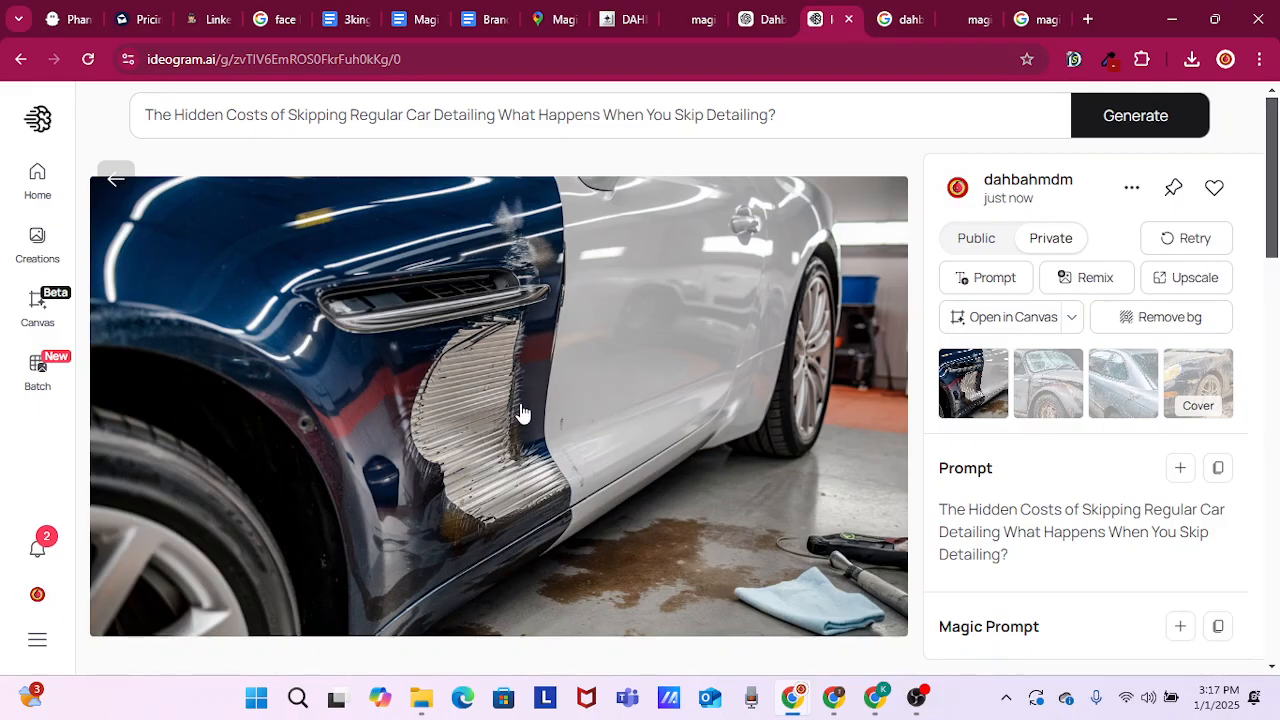
{"action": "left_click", "coordinate": [1076, 399]}
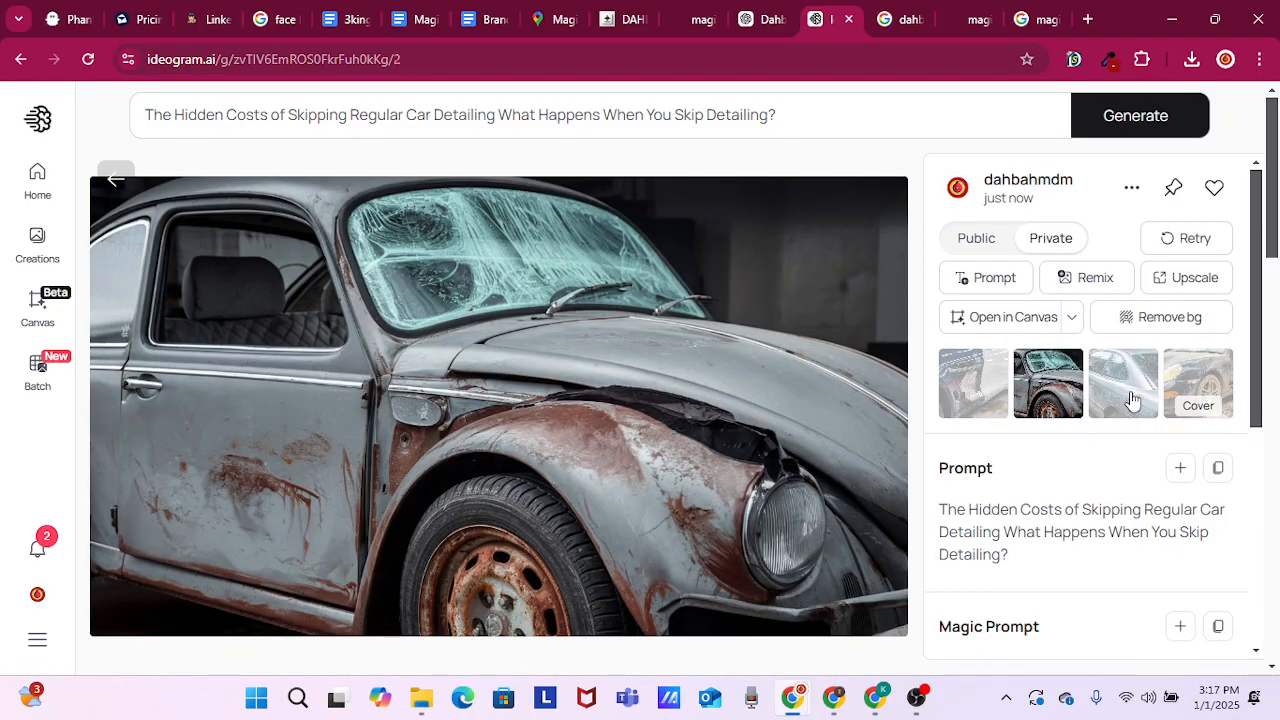
{"action": "left_click", "coordinate": [1132, 400]}
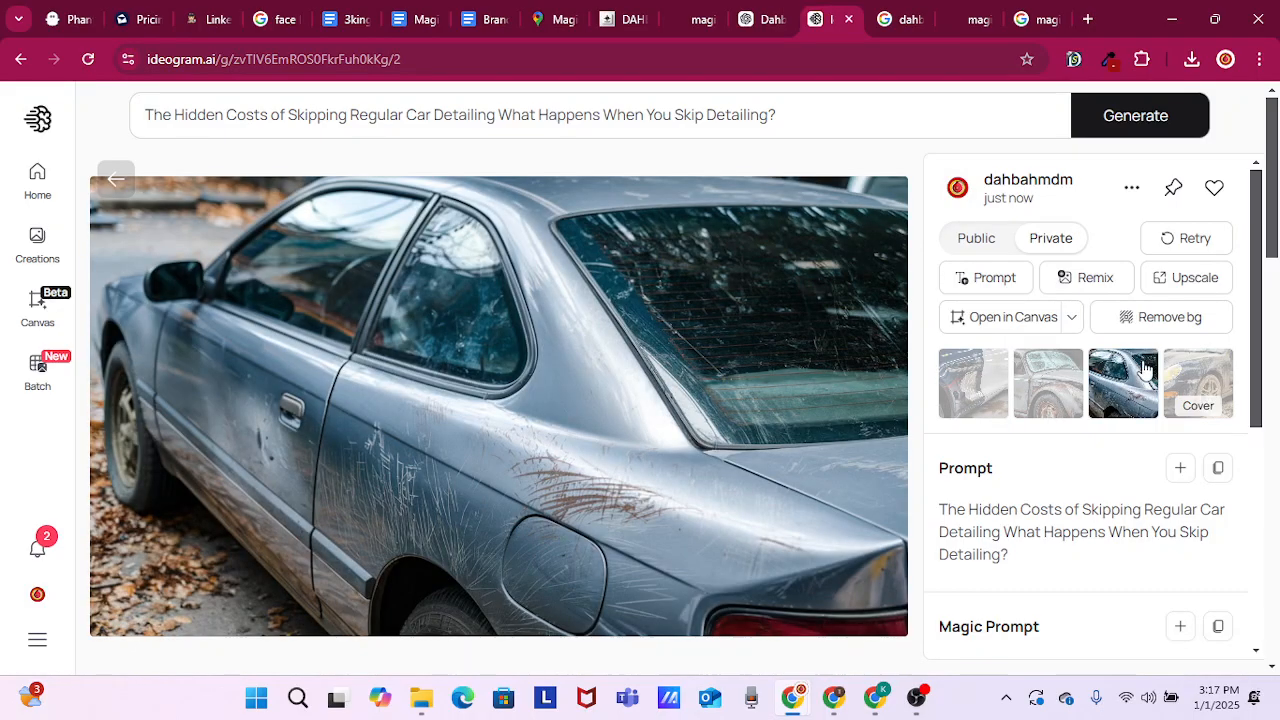
{"action": "left_click", "coordinate": [1200, 375]}
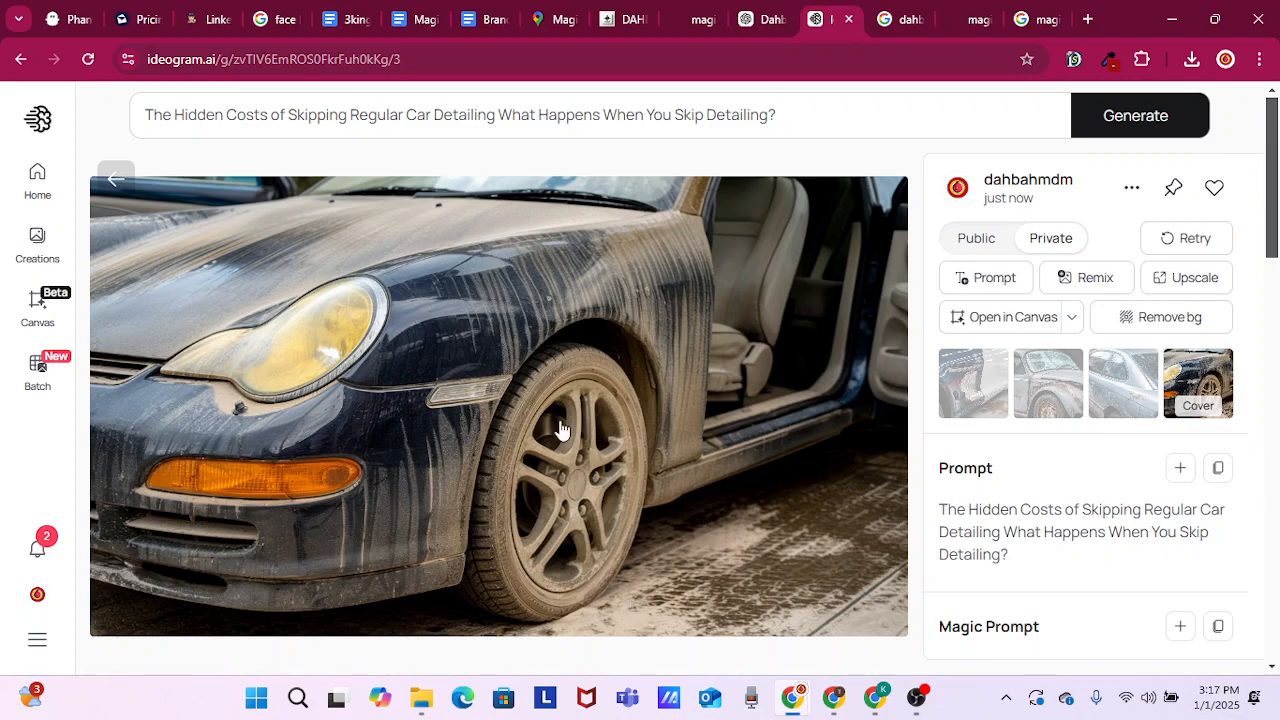
{"action": "left_click", "coordinate": [1131, 190]}
{"action": "mouse_move", "coordinate": [1011, 572]}
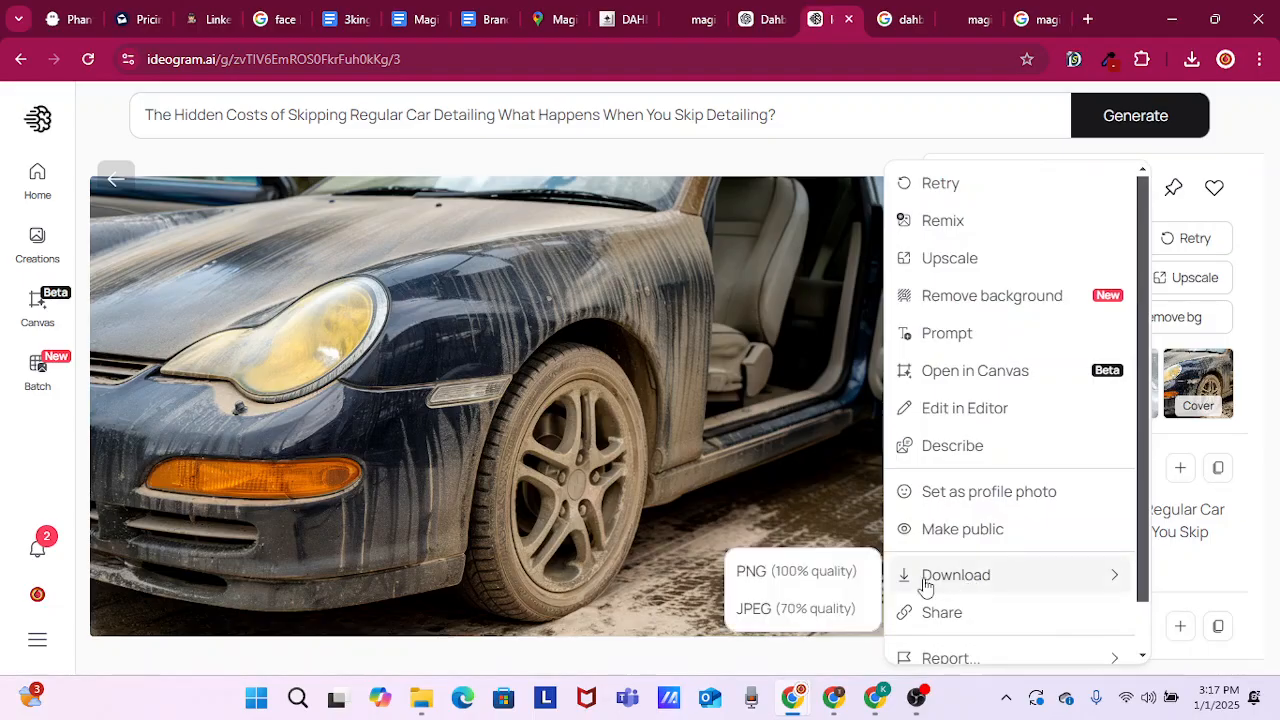
{"action": "left_click", "coordinate": [776, 571]}
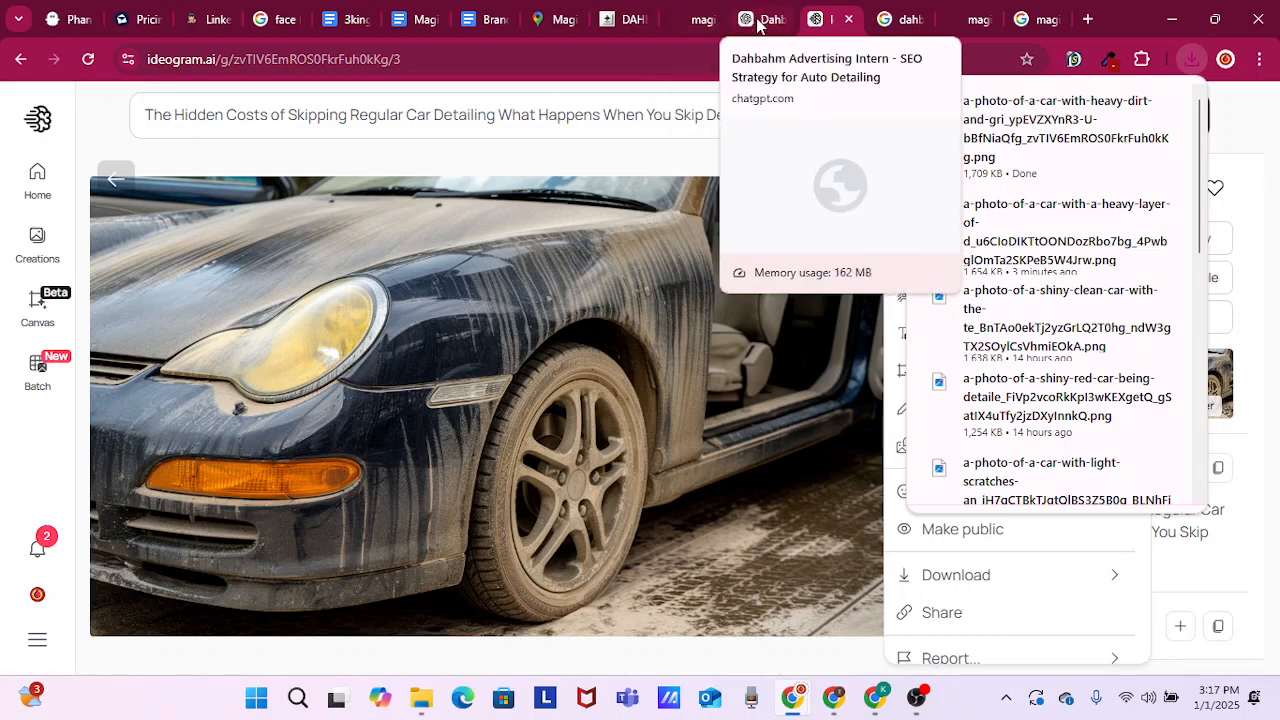
{"action": "left_click", "coordinate": [692, 20]}
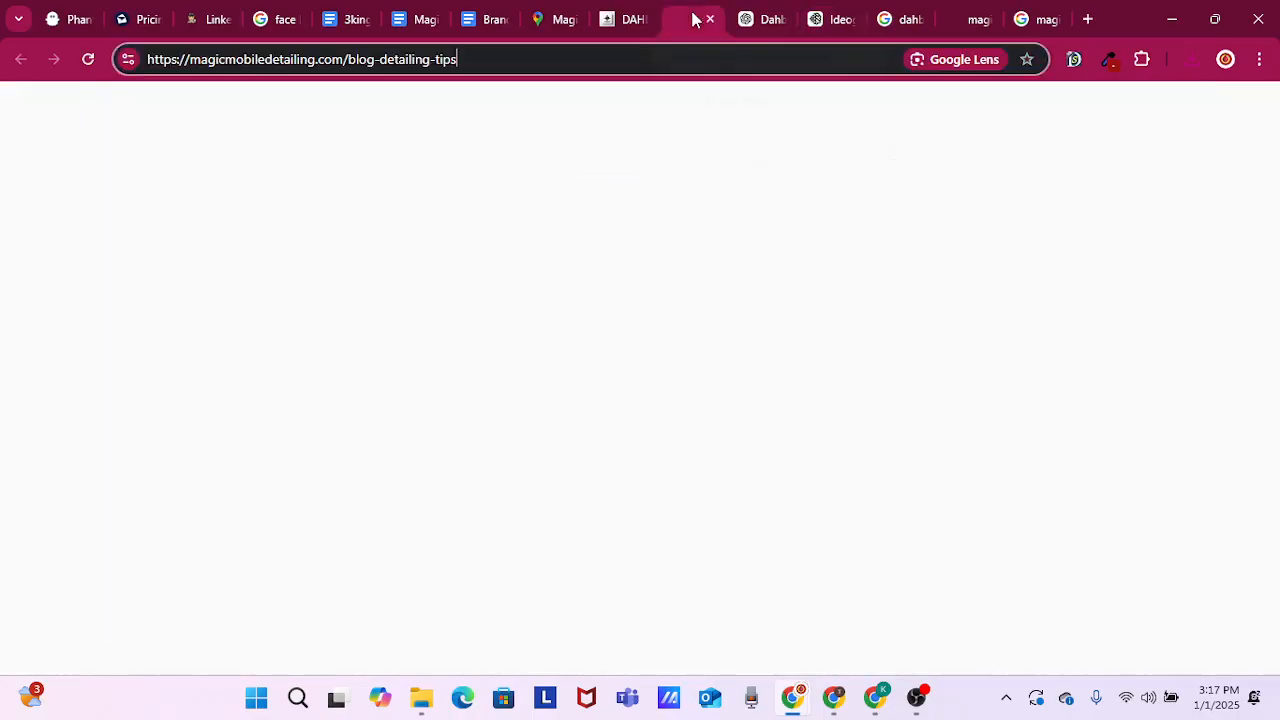
{"action": "left_click", "coordinate": [643, 25]}
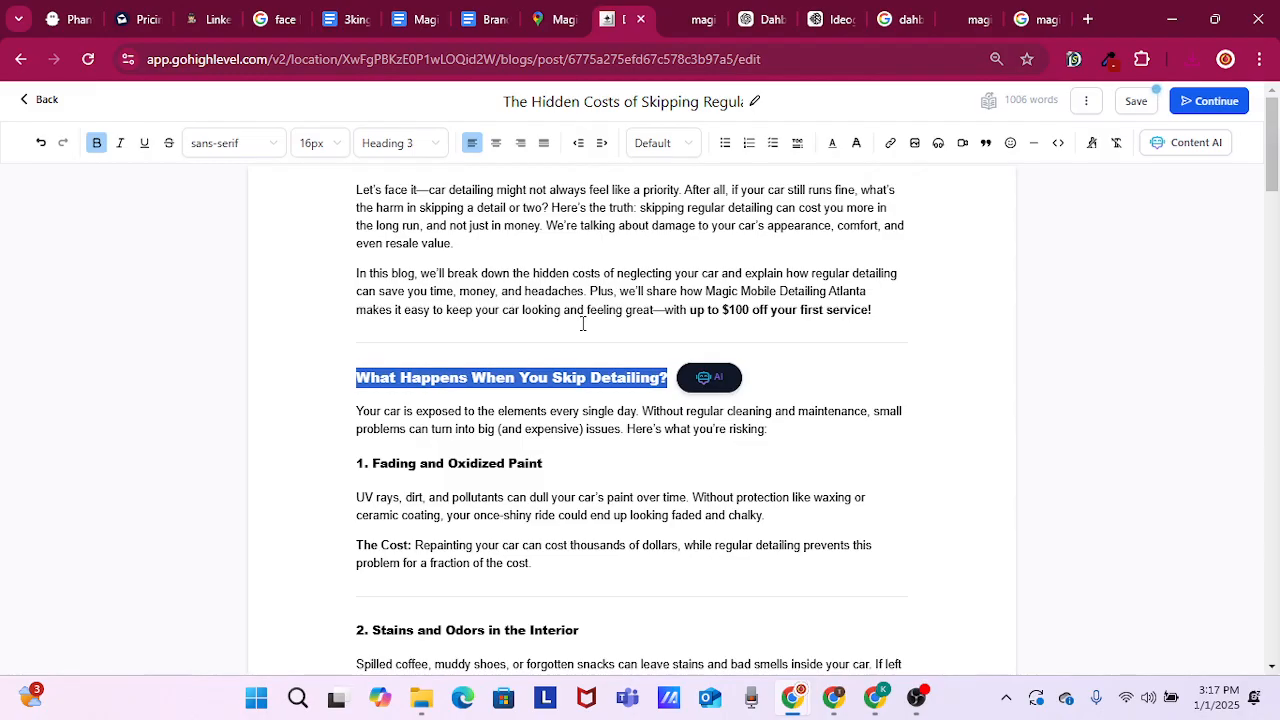
{"action": "key", "text": "Up"}
{"action": "key", "text": "Return"}
{"action": "key", "text": "Return"}
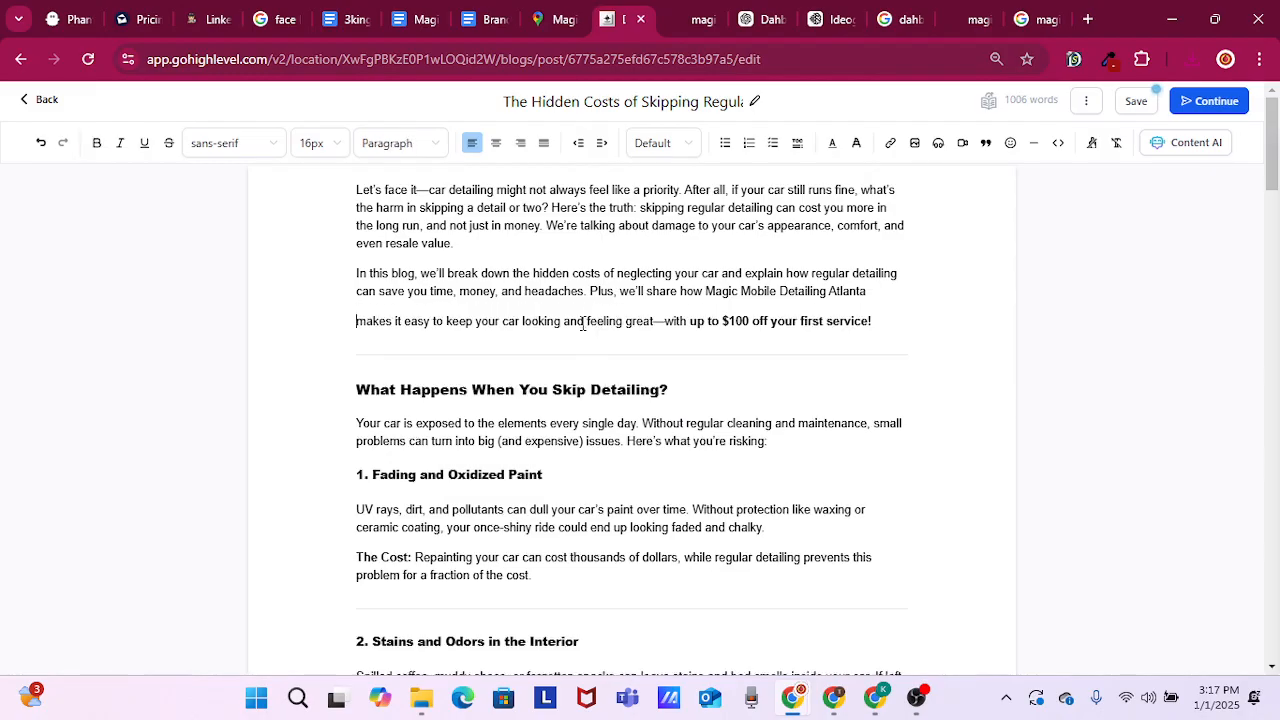
{"action": "key", "text": "BackSpace"}
{"action": "key", "text": "BackSpace"}
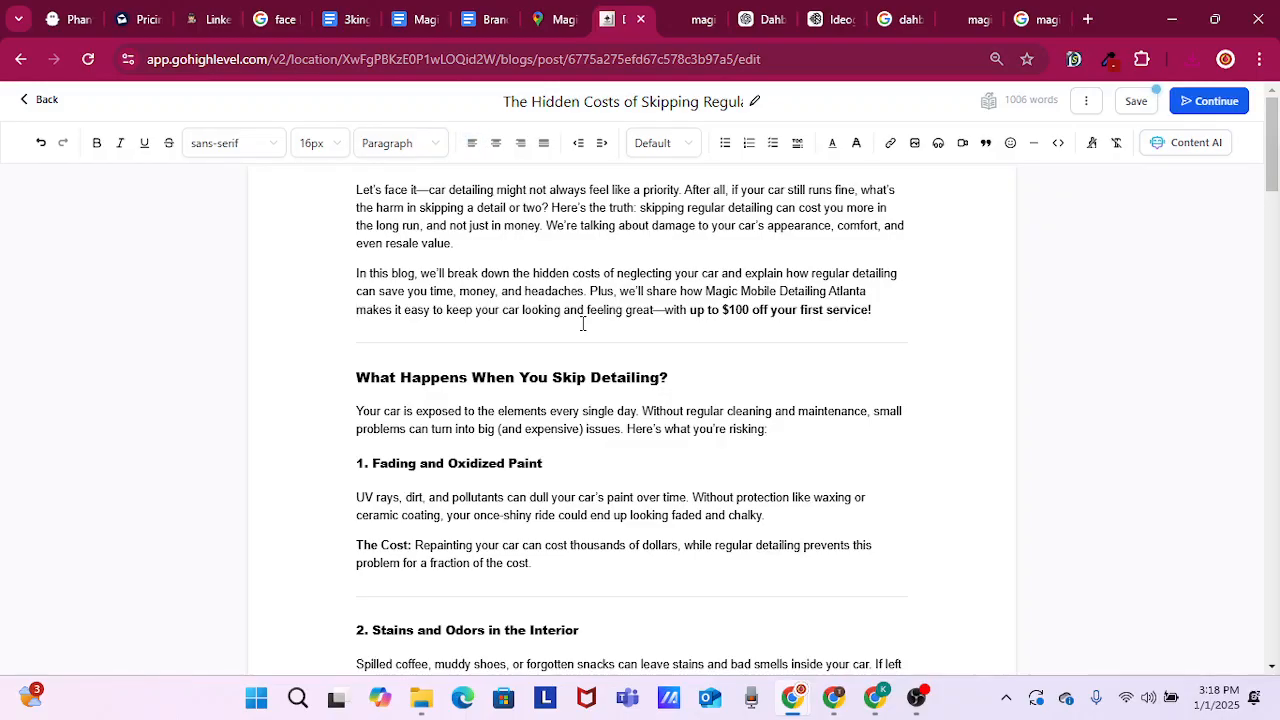
Add an empty line above "What Happens When You Skip Detailing?", upload the mud-streaked car PNG to the media library, and choose it for insertion there
{"action": "key", "text": "Return"}
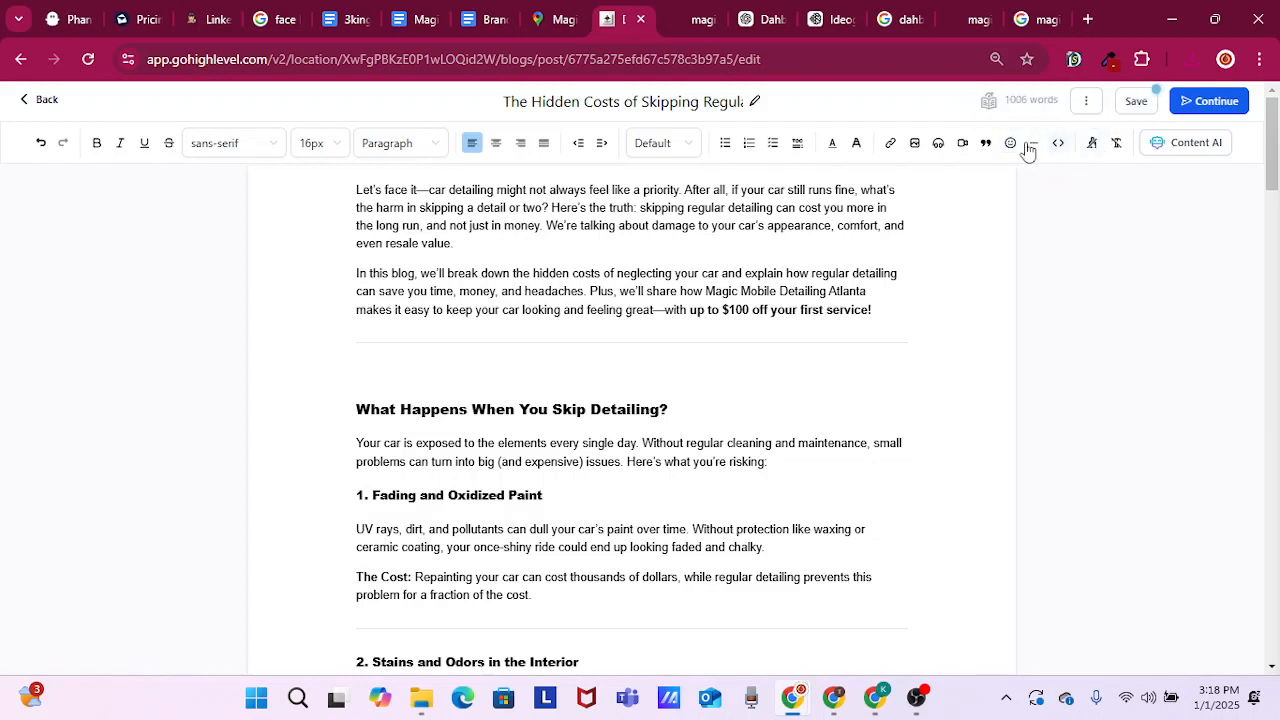
{"action": "left_click", "coordinate": [915, 145]}
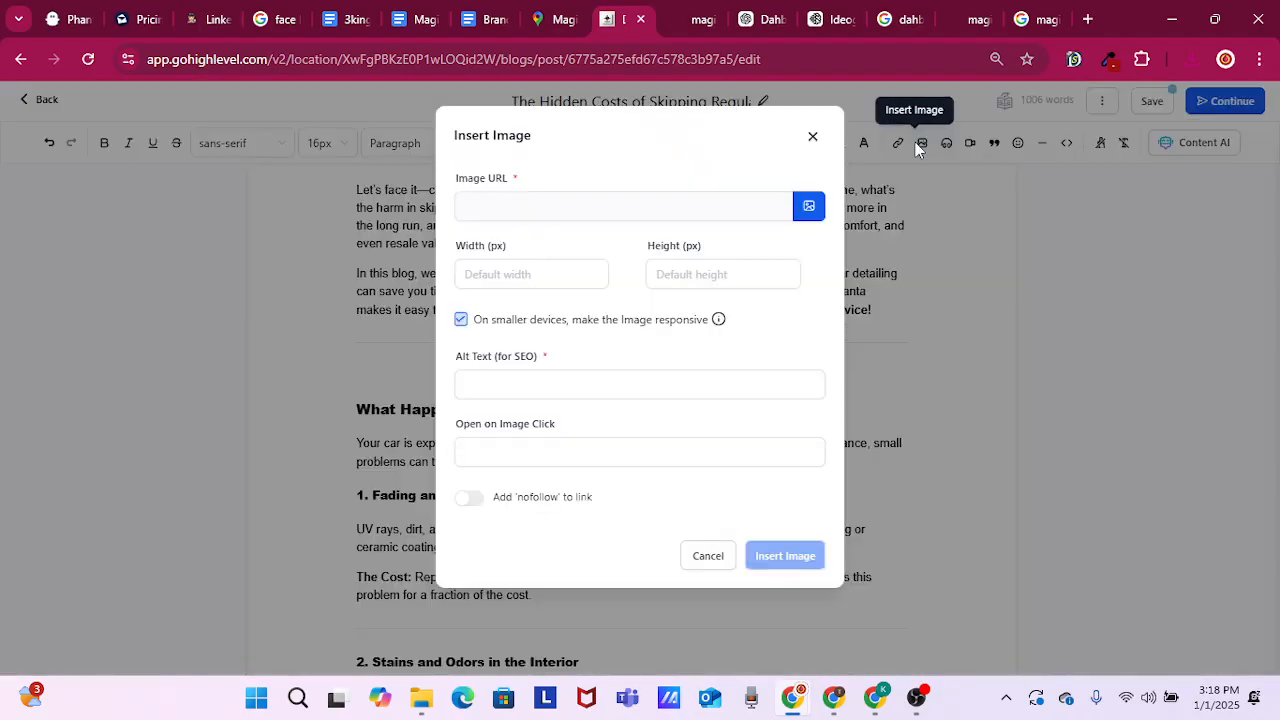
{"action": "left_click", "coordinate": [815, 210]}
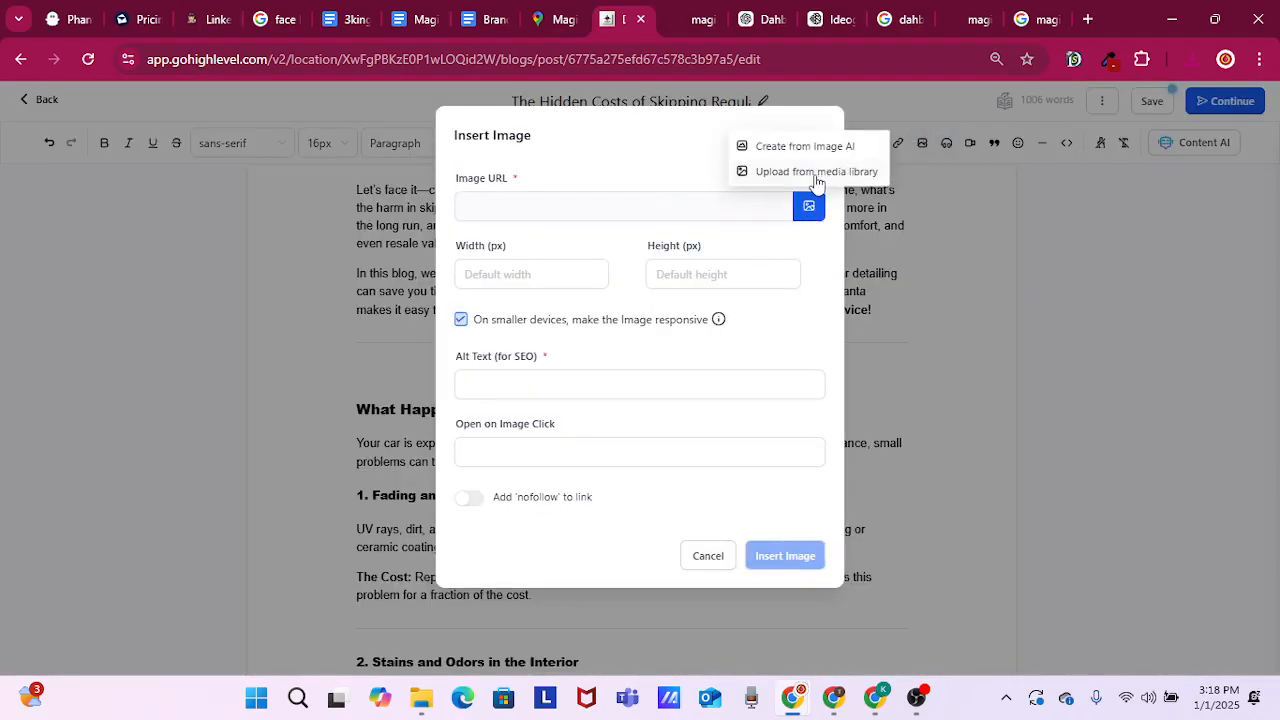
{"action": "left_click", "coordinate": [816, 173]}
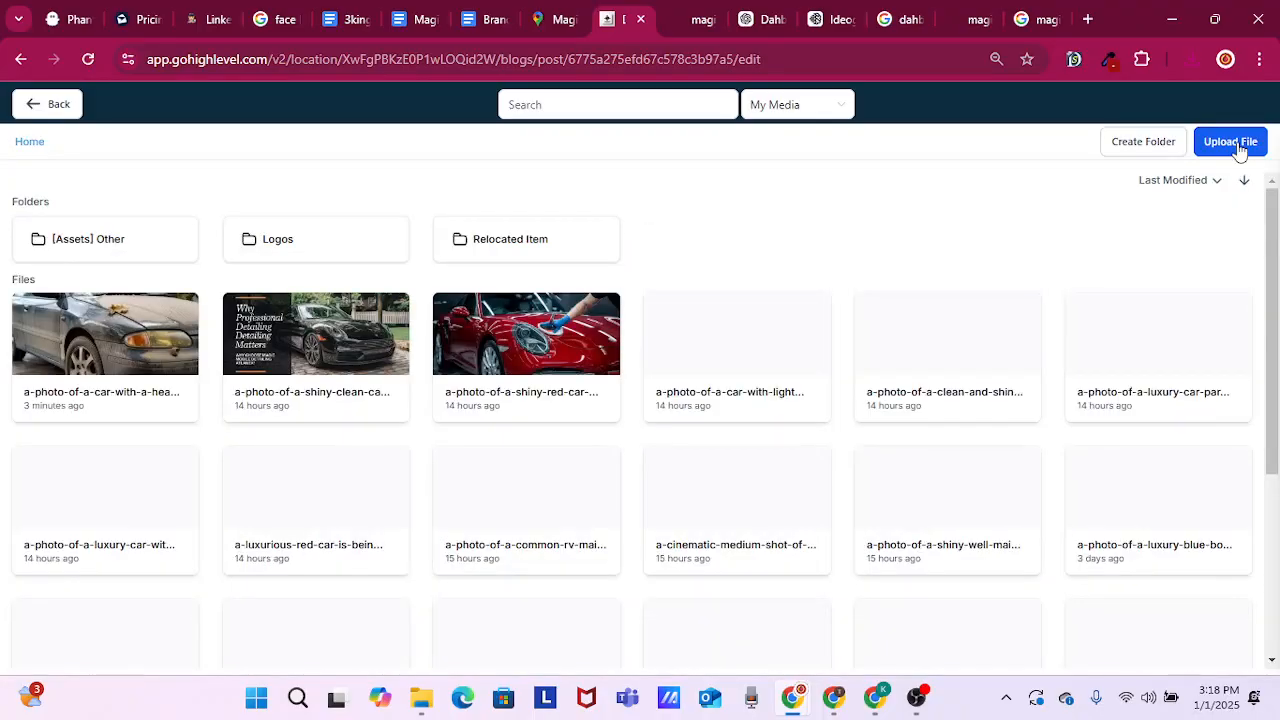
{"action": "left_click", "coordinate": [1240, 144]}
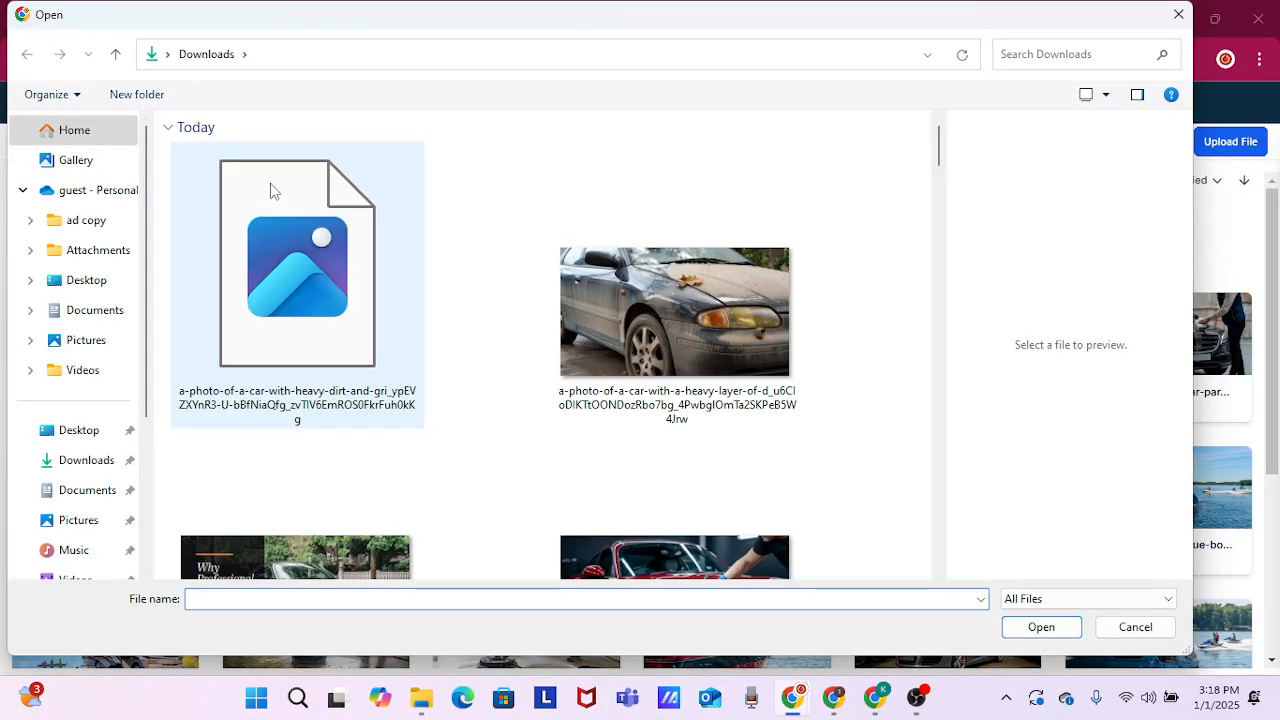
{"action": "double_click", "coordinate": [273, 246]}
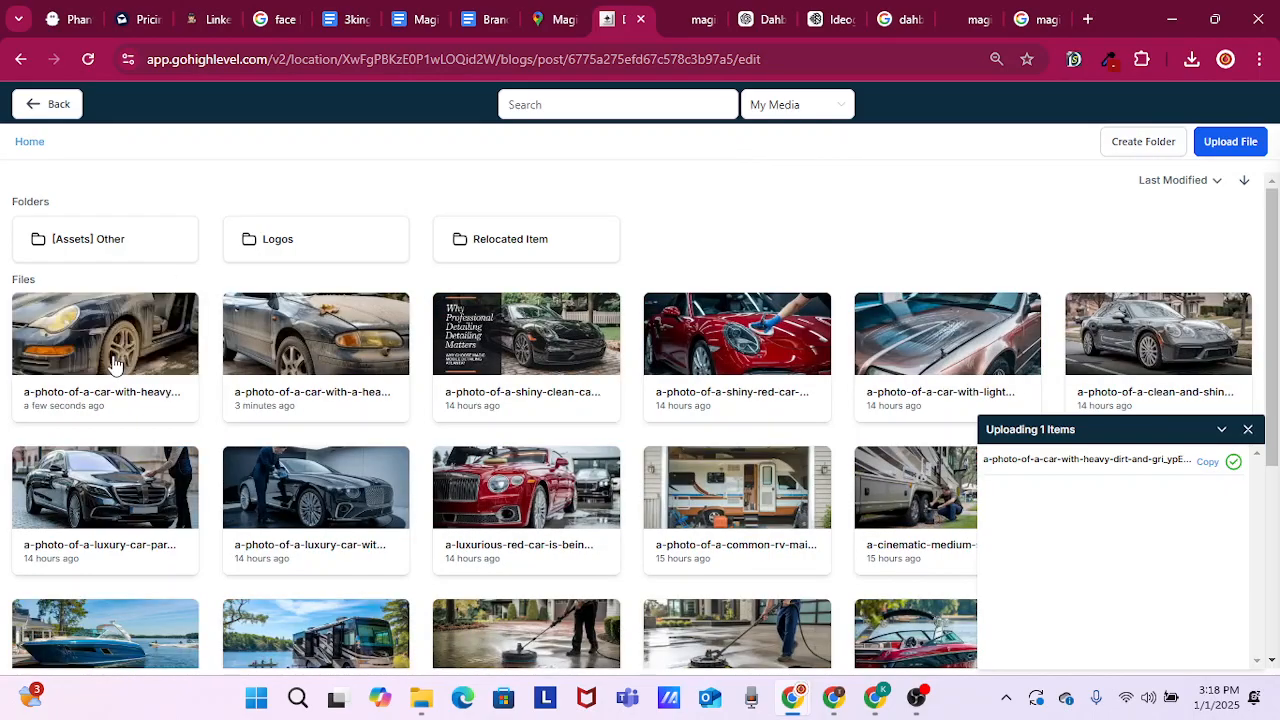
{"action": "left_click", "coordinate": [113, 362]}
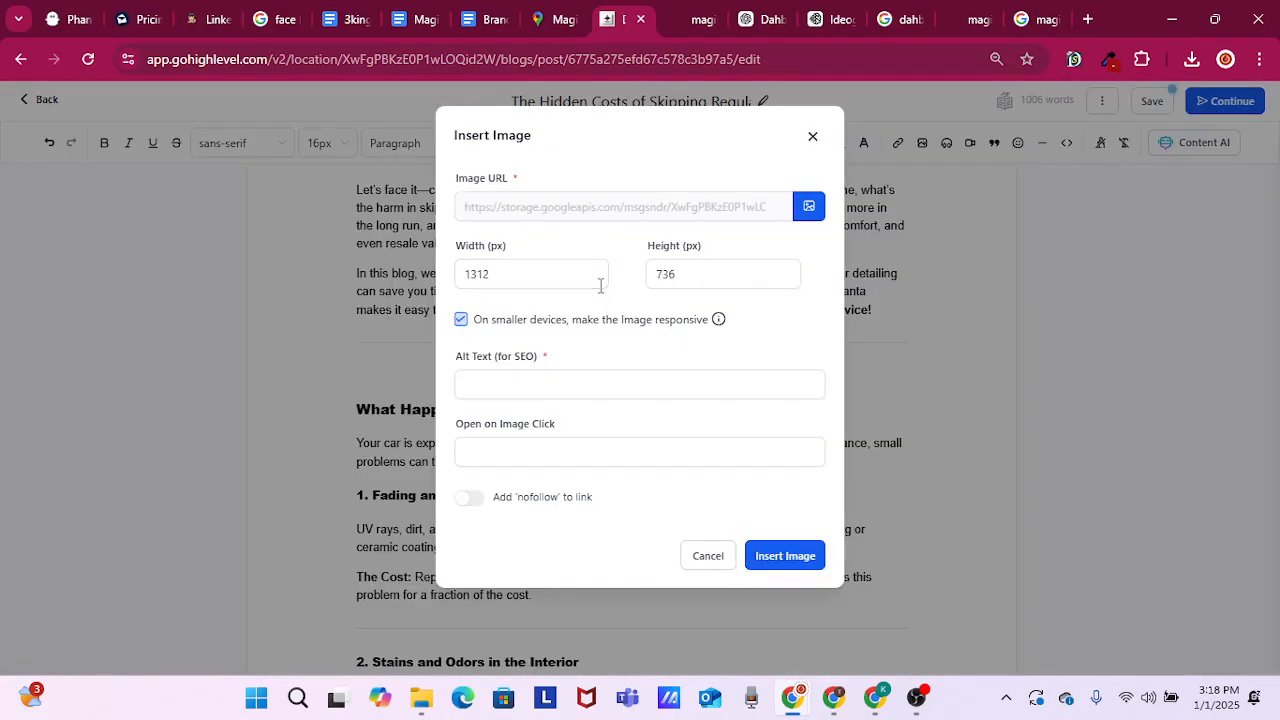
Set the image to 900 px wide and 500 px high with alt text "What Happens When You Skip Detailing?" and insert it
{"action": "key", "text": "ctrl+a"}
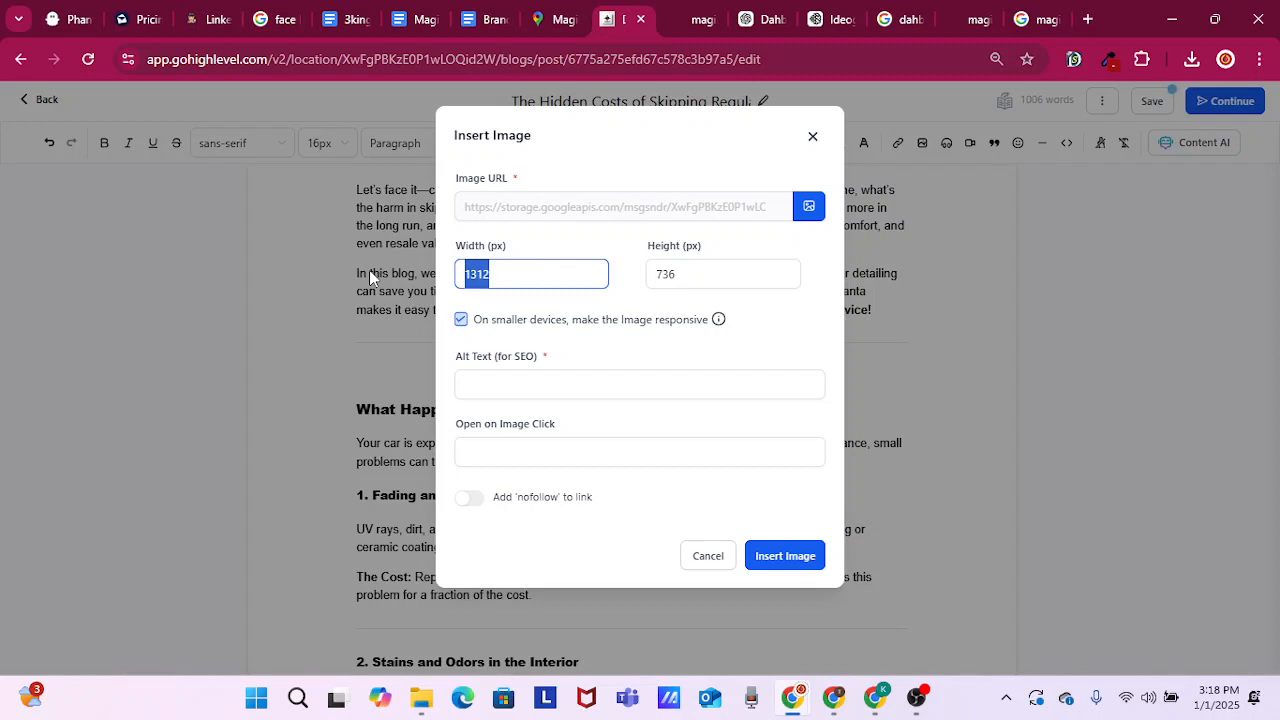
{"action": "type", "text": "900"}
{"action": "key", "text": "Tab"}
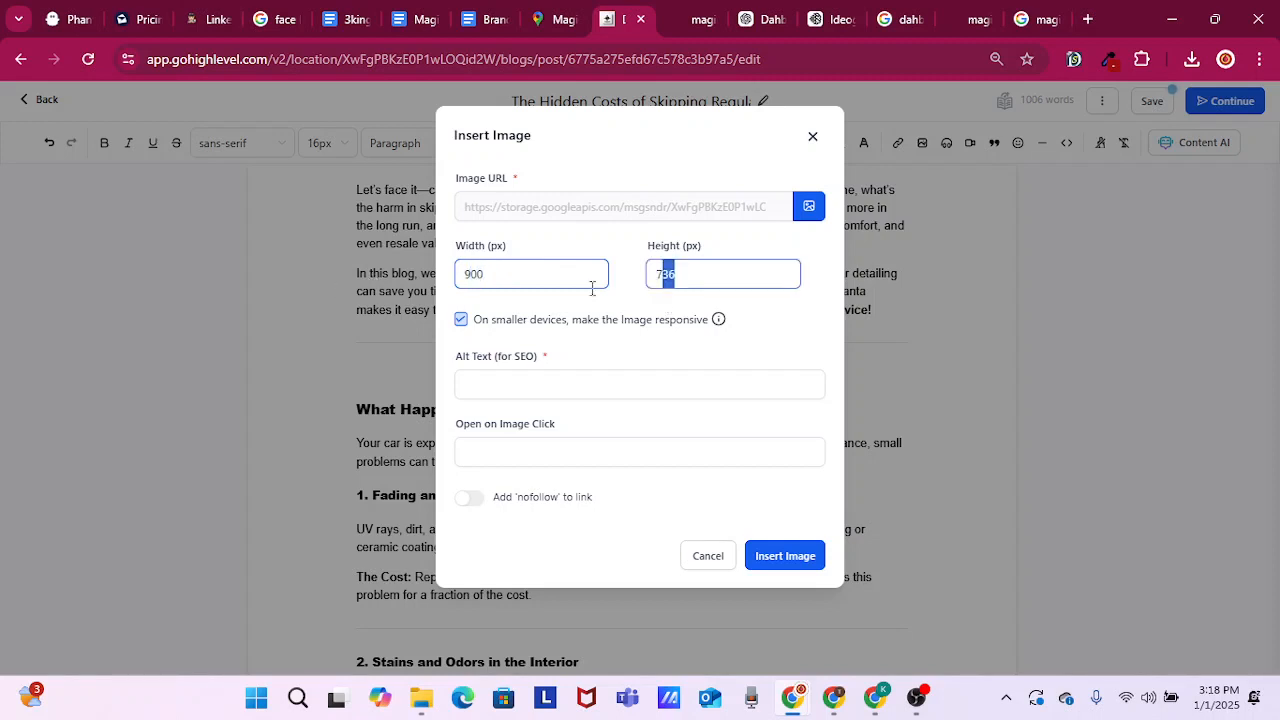
{"action": "type", "text": "500"}
{"action": "left_click", "coordinate": [537, 380]}
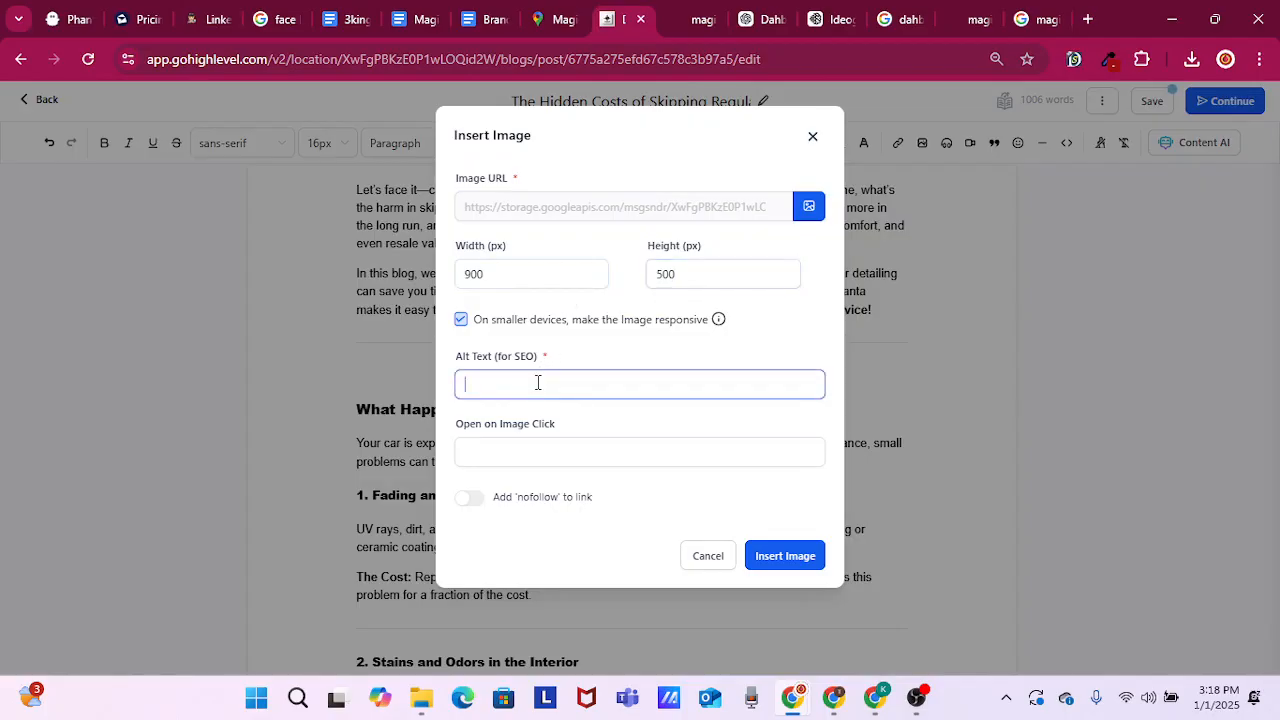
{"action": "key", "text": "ctrl+v"}
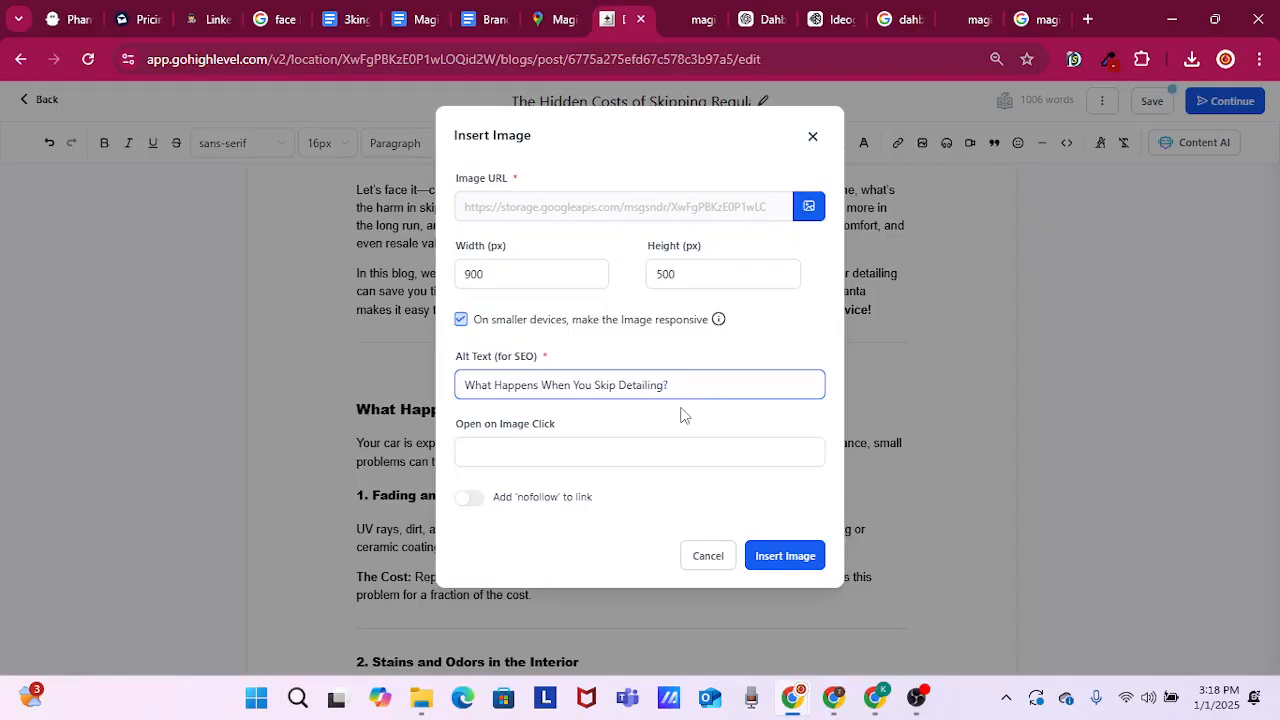
{"action": "left_click", "coordinate": [781, 558]}
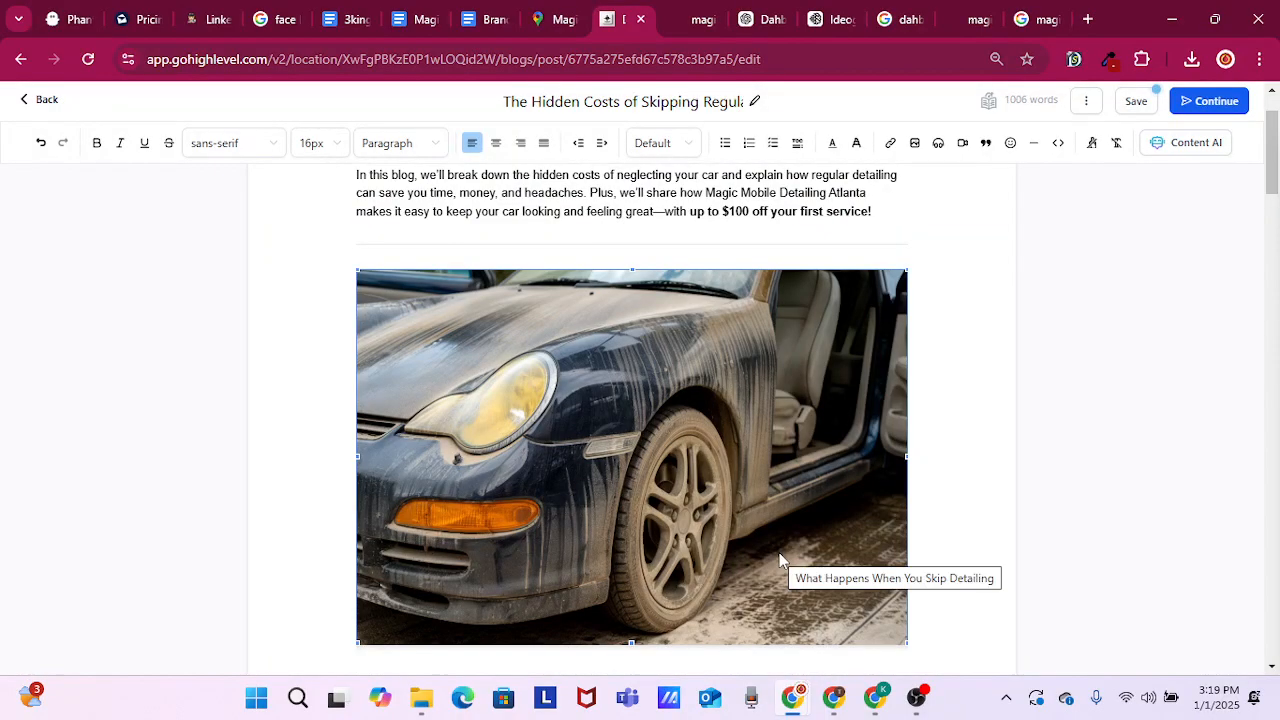
Copy the heading "How Regular Detailing Saves You Money" from the blog post
{"action": "scroll", "coordinate": [940, 395], "scroll_direction": "down", "scroll_amount": 8}
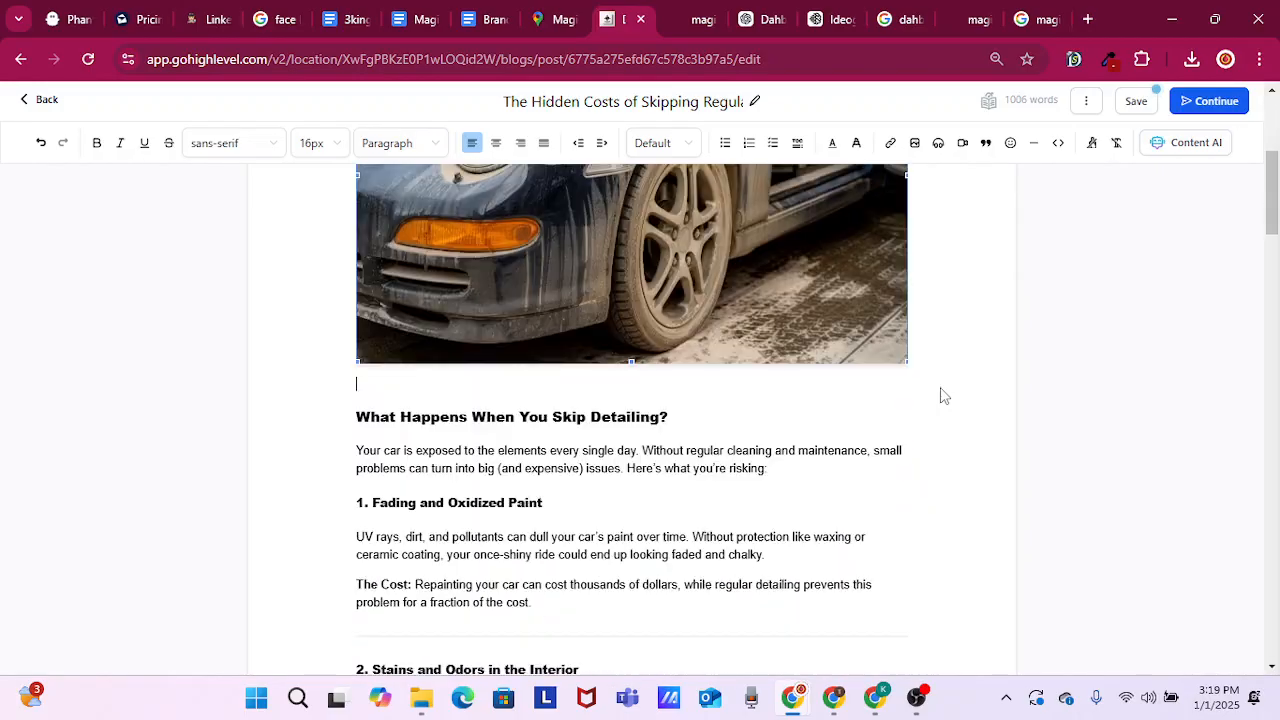
{"action": "scroll", "coordinate": [940, 403], "scroll_direction": "down", "scroll_amount": 5}
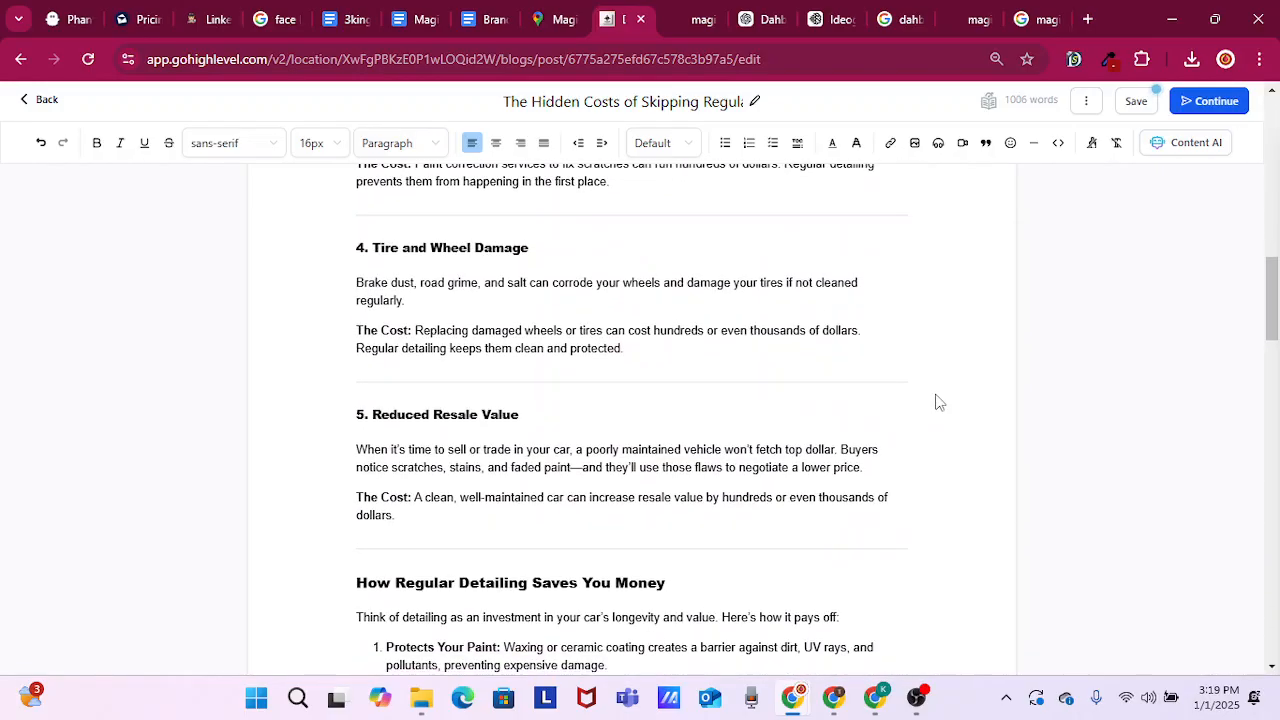
{"action": "scroll", "coordinate": [938, 400], "scroll_direction": "down", "scroll_amount": 2}
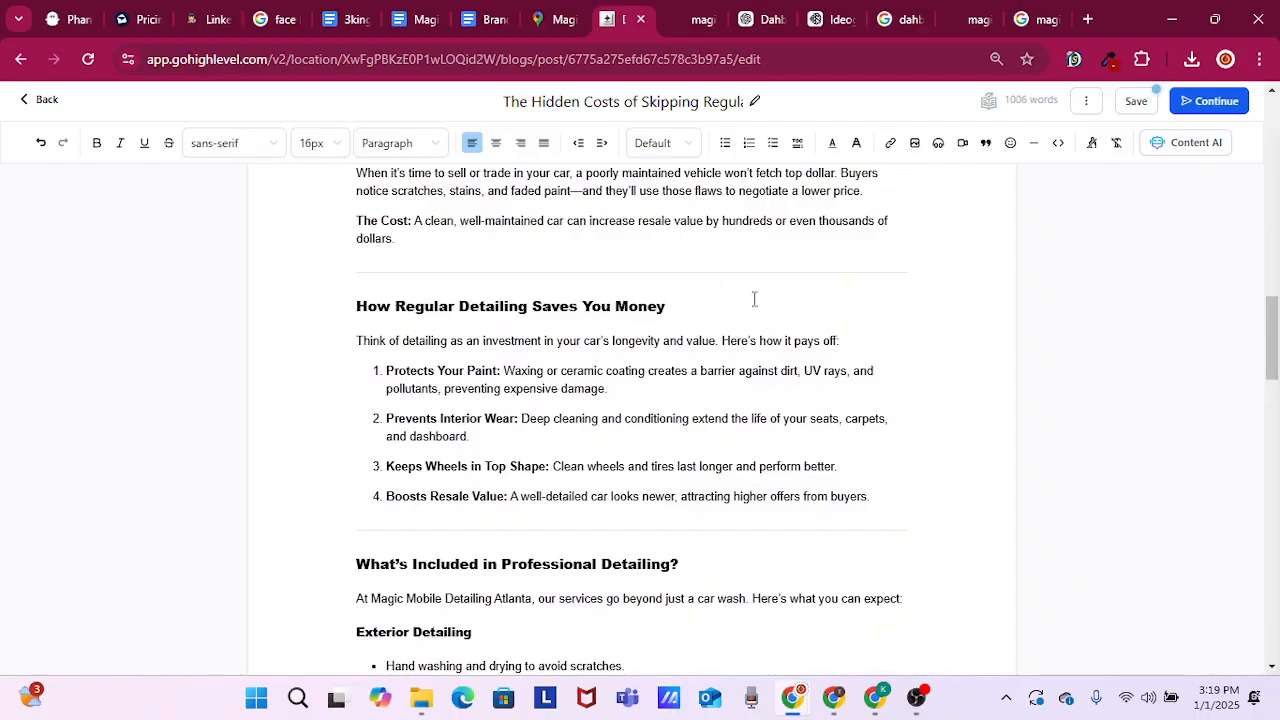
{"action": "left_click_drag", "start_coordinate": [668, 308], "coordinate": [358, 302]}
{"action": "right_click", "coordinate": [374, 310]}
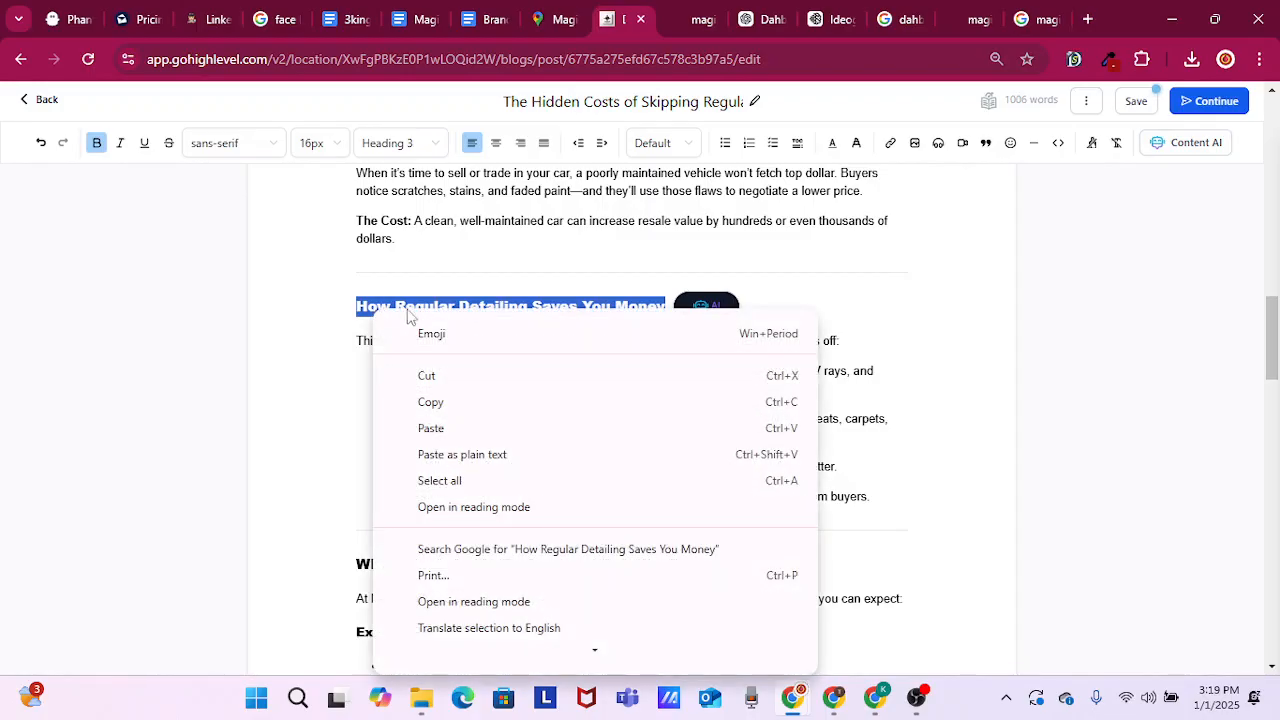
{"action": "left_click", "coordinate": [482, 404]}
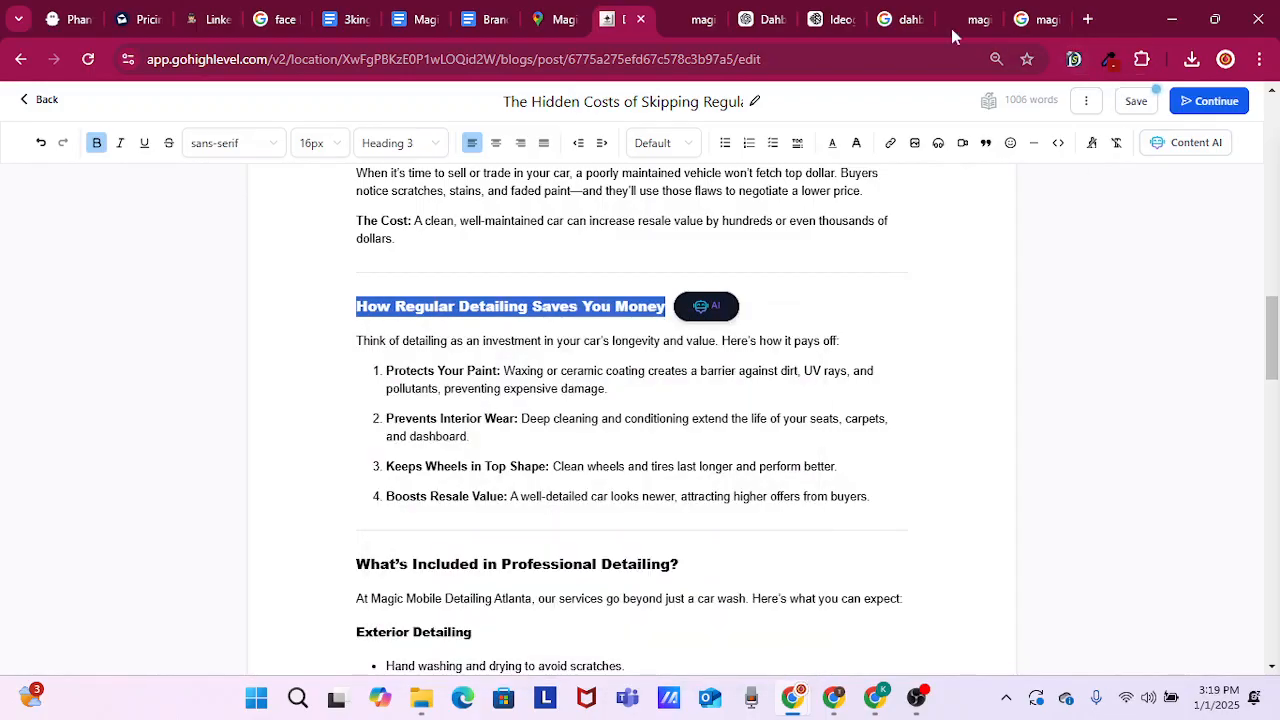
Switch to Ideogram, replace the existing prompt with "How Regular Detailing Saves You Money", and generate images
{"action": "left_click", "coordinate": [834, 24]}
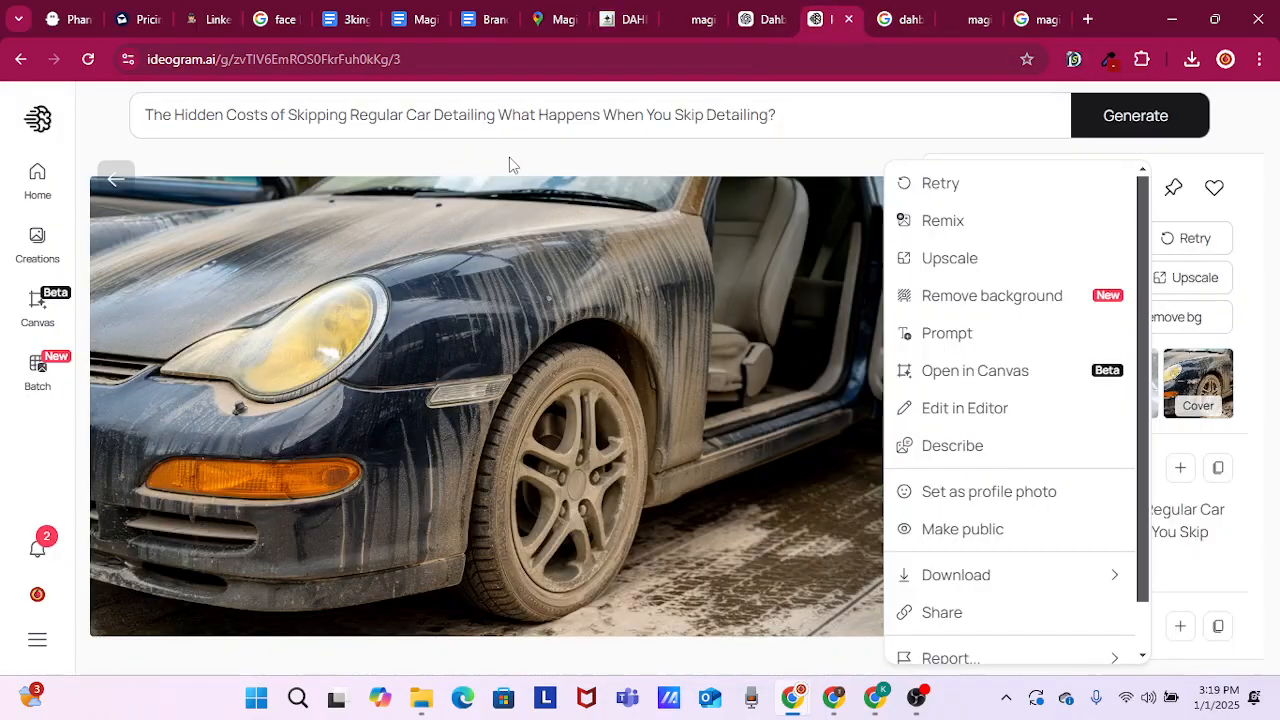
{"action": "left_click", "coordinate": [490, 117]}
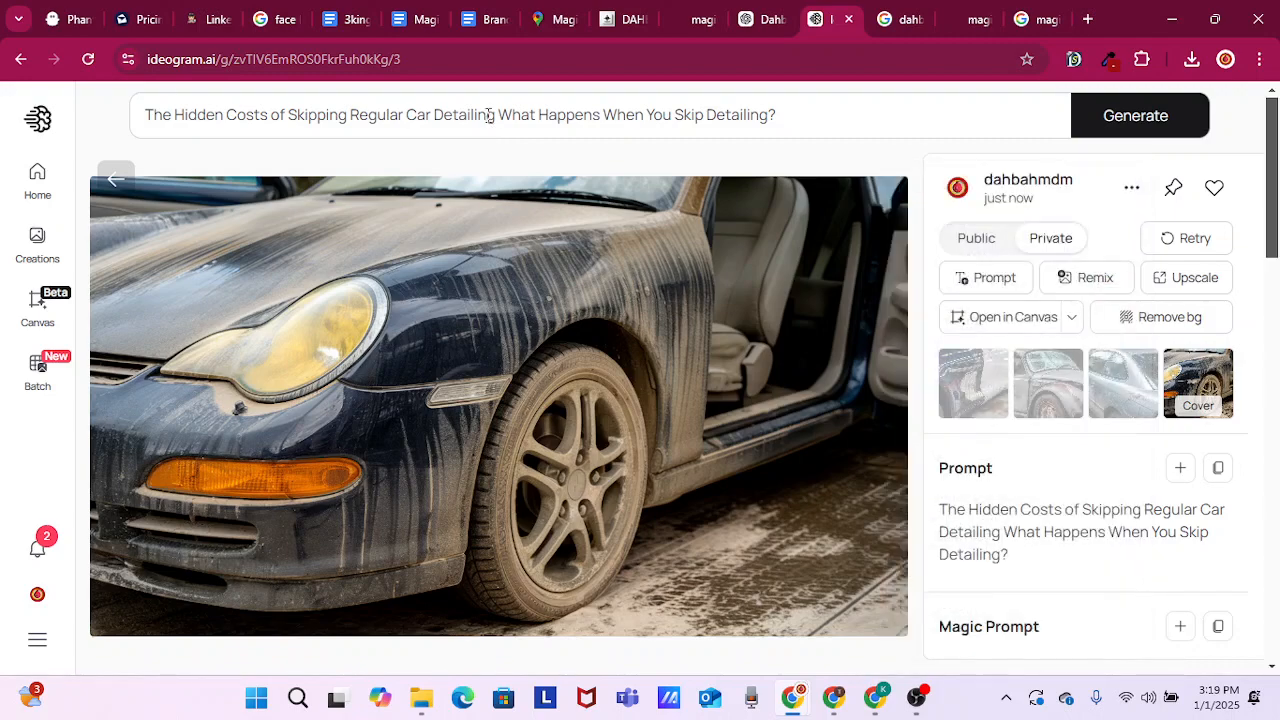
{"action": "double_click", "coordinate": [489, 115]}
{"action": "triple_click", "coordinate": [489, 115]}
{"action": "key", "text": "ctrl+v"}
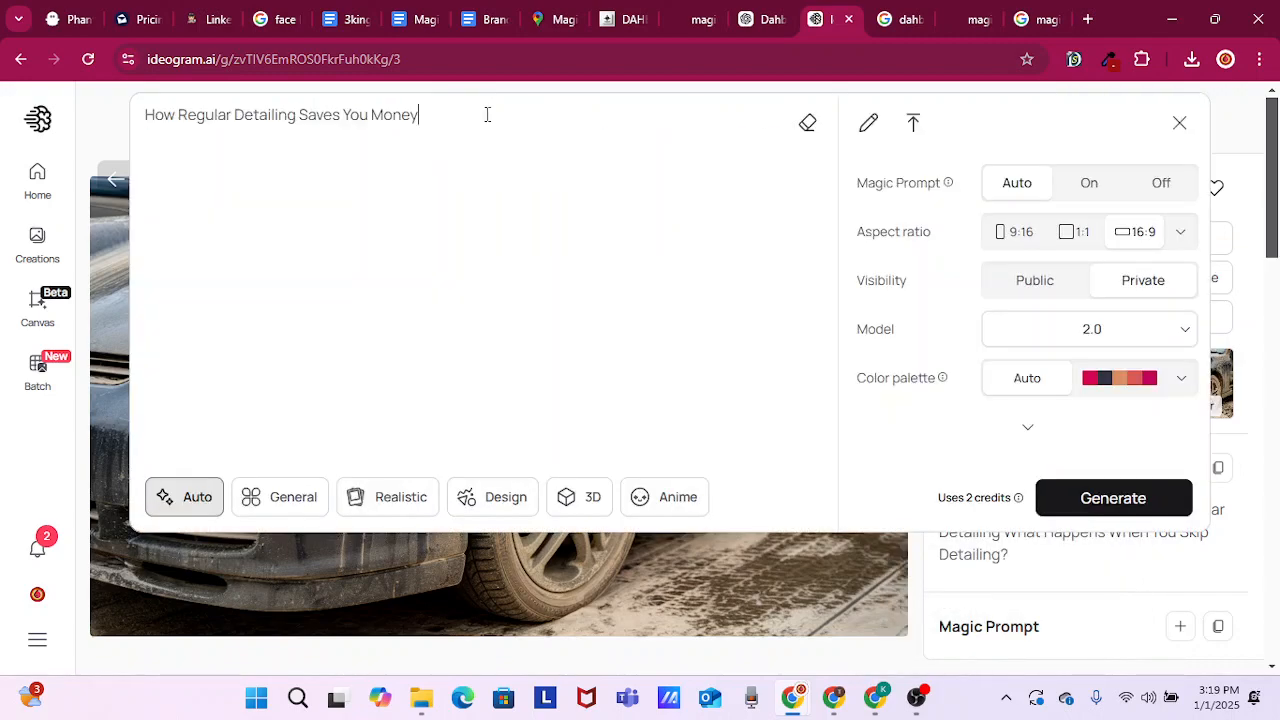
{"action": "key", "text": "Return"}
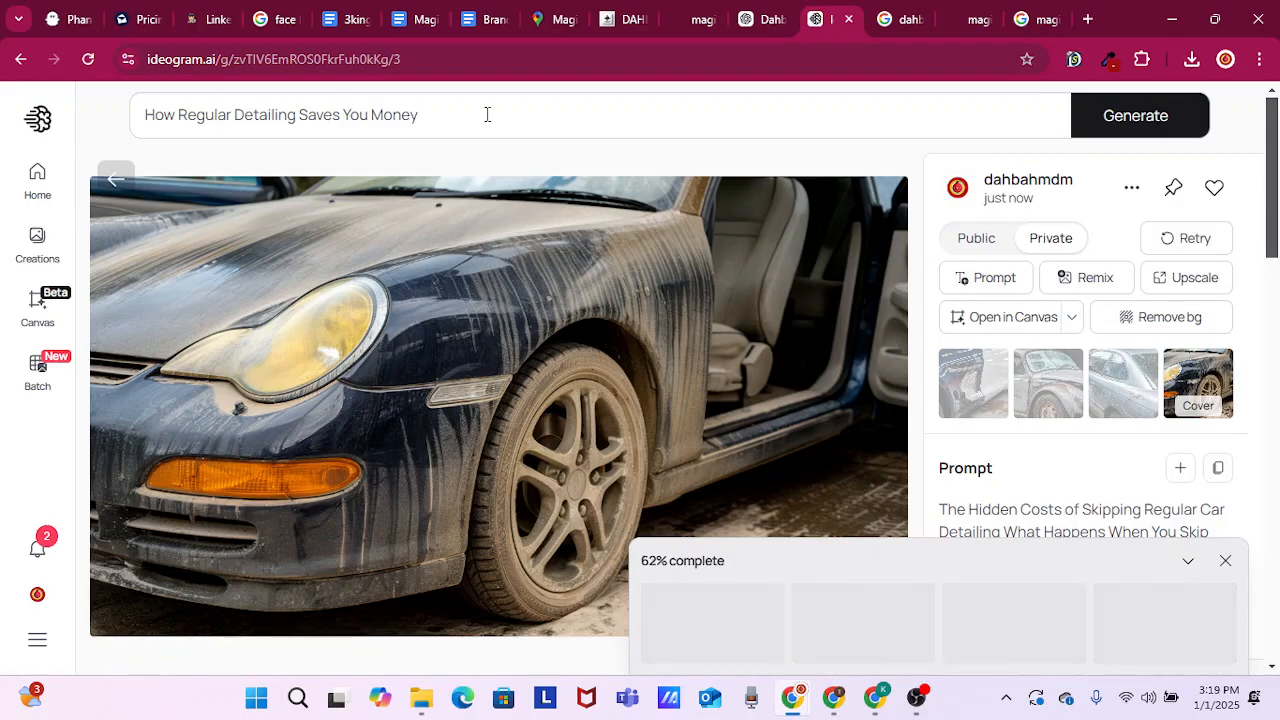
Browse the community artwork in Ideogram's Explore feed while the images generate
{"action": "left_click", "coordinate": [45, 191]}
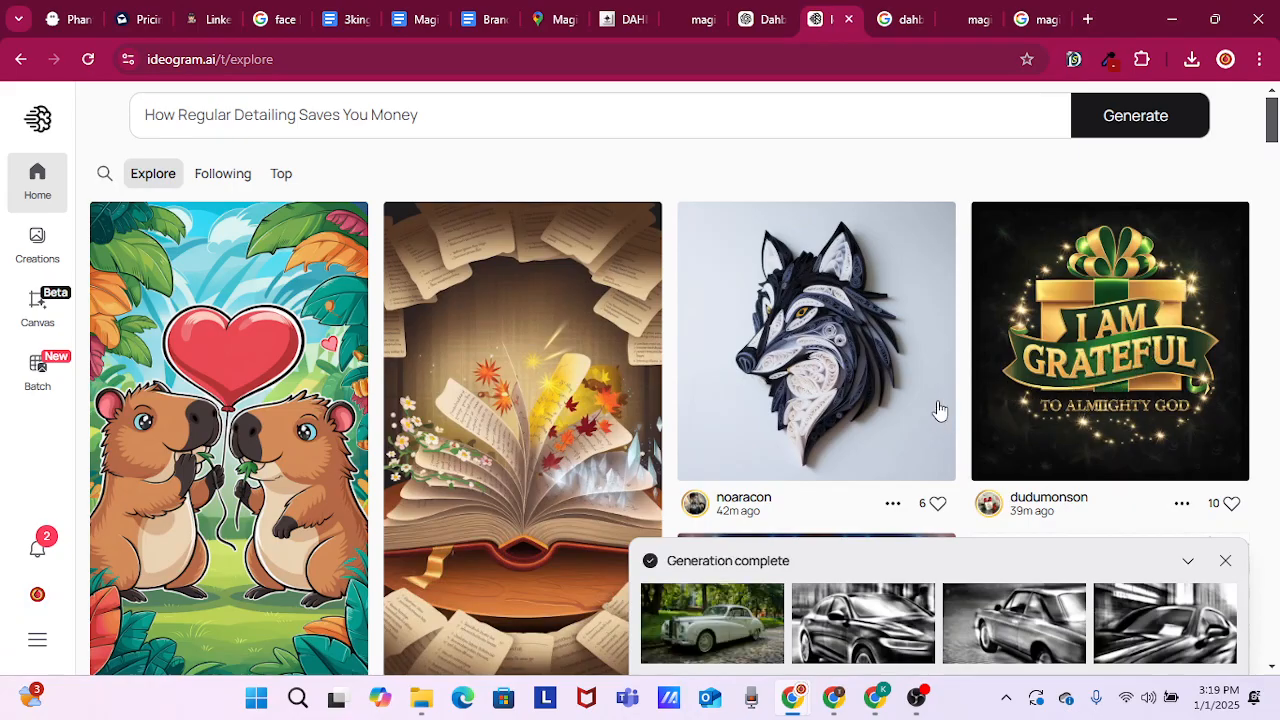
{"action": "scroll", "coordinate": [880, 391], "scroll_direction": "down", "scroll_amount": 1}
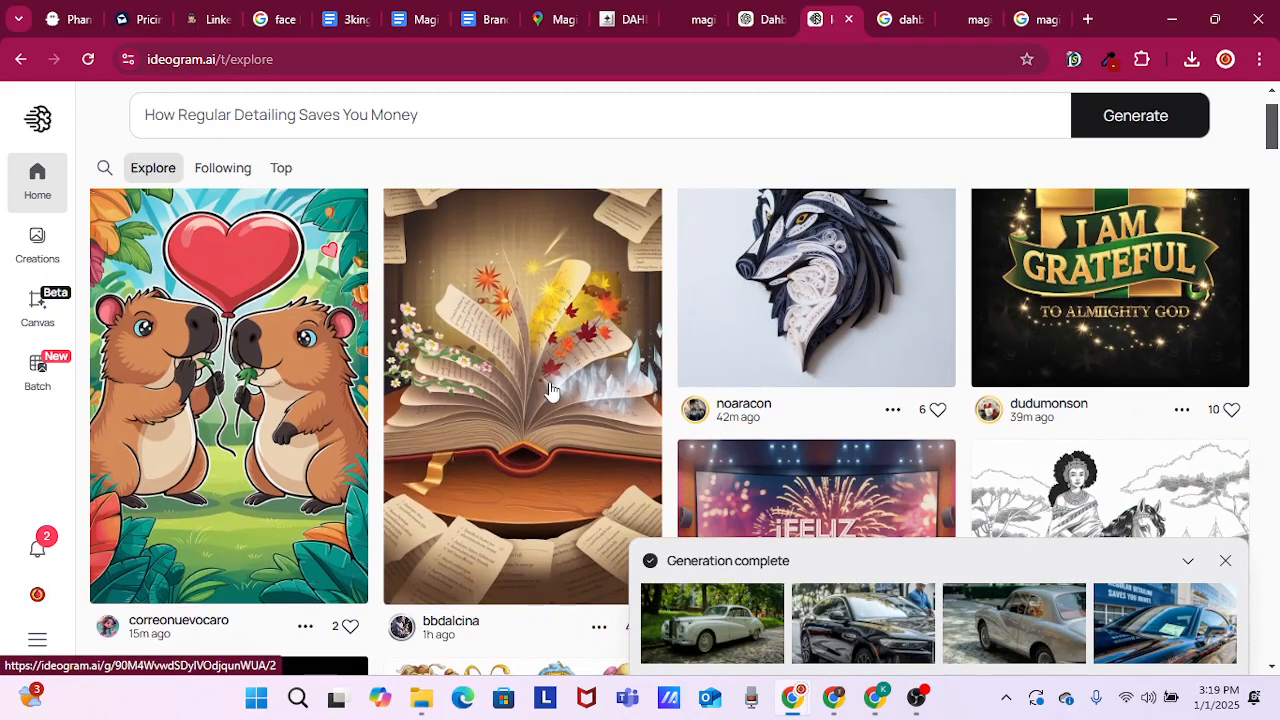
{"action": "scroll", "coordinate": [543, 386], "scroll_direction": "down", "scroll_amount": 2}
{"action": "scroll", "coordinate": [800, 365], "scroll_direction": "down", "scroll_amount": 3}
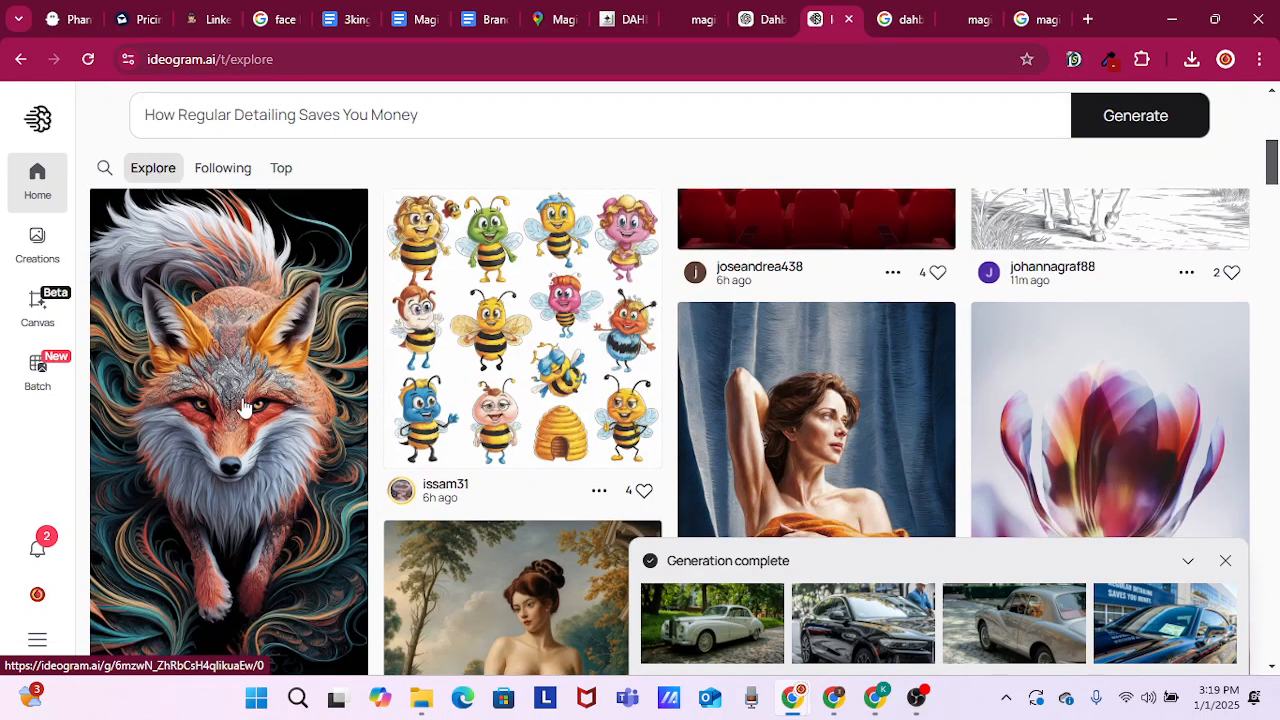
{"action": "scroll", "coordinate": [243, 405], "scroll_direction": "down", "scroll_amount": 1}
{"action": "scroll", "coordinate": [863, 363], "scroll_direction": "down", "scroll_amount": 1}
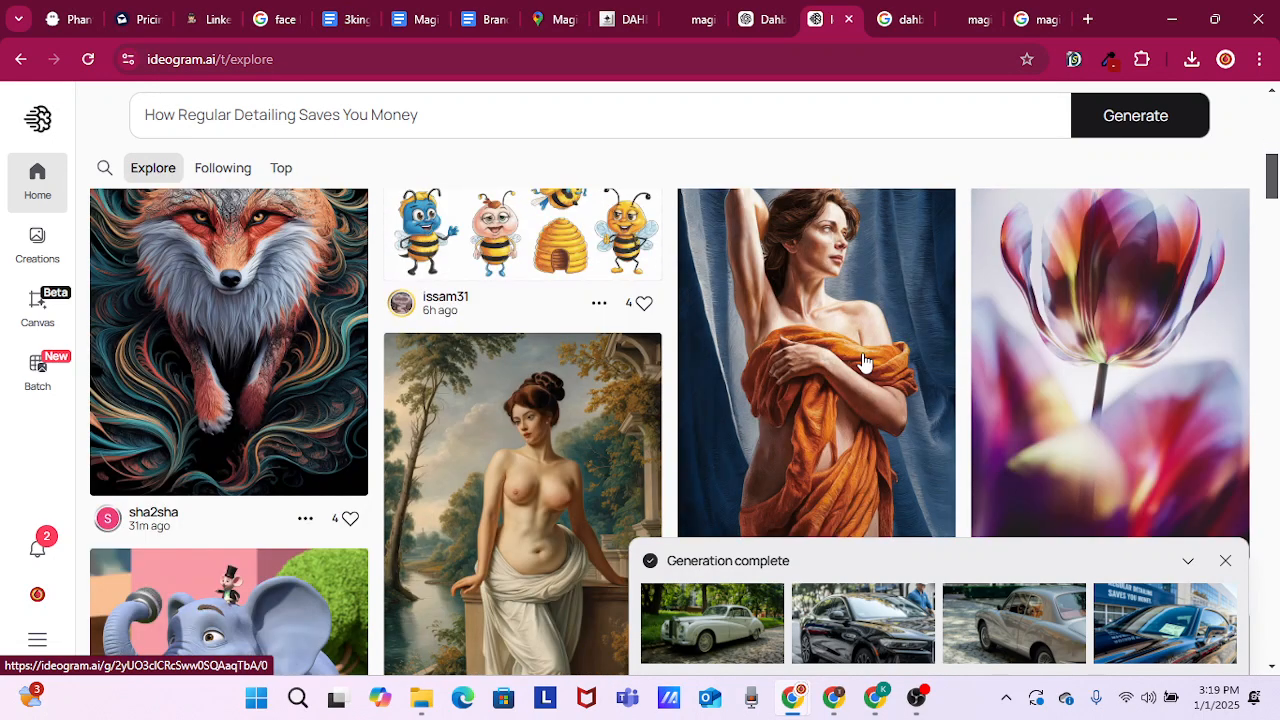
{"action": "scroll", "coordinate": [855, 363], "scroll_direction": "down", "scroll_amount": 1}
{"action": "scroll", "coordinate": [711, 364], "scroll_direction": "down", "scroll_amount": 1}
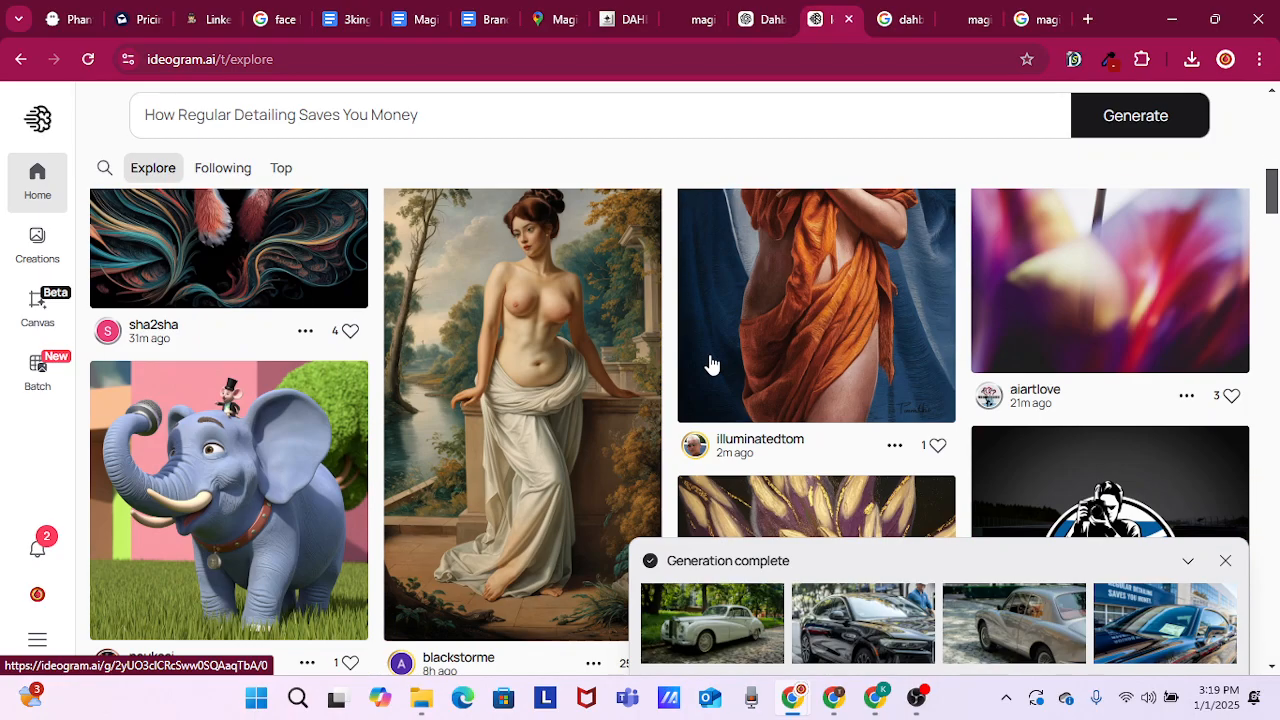
{"action": "scroll", "coordinate": [711, 364], "scroll_direction": "down", "scroll_amount": 1}
{"action": "scroll", "coordinate": [757, 380], "scroll_direction": "down", "scroll_amount": 1}
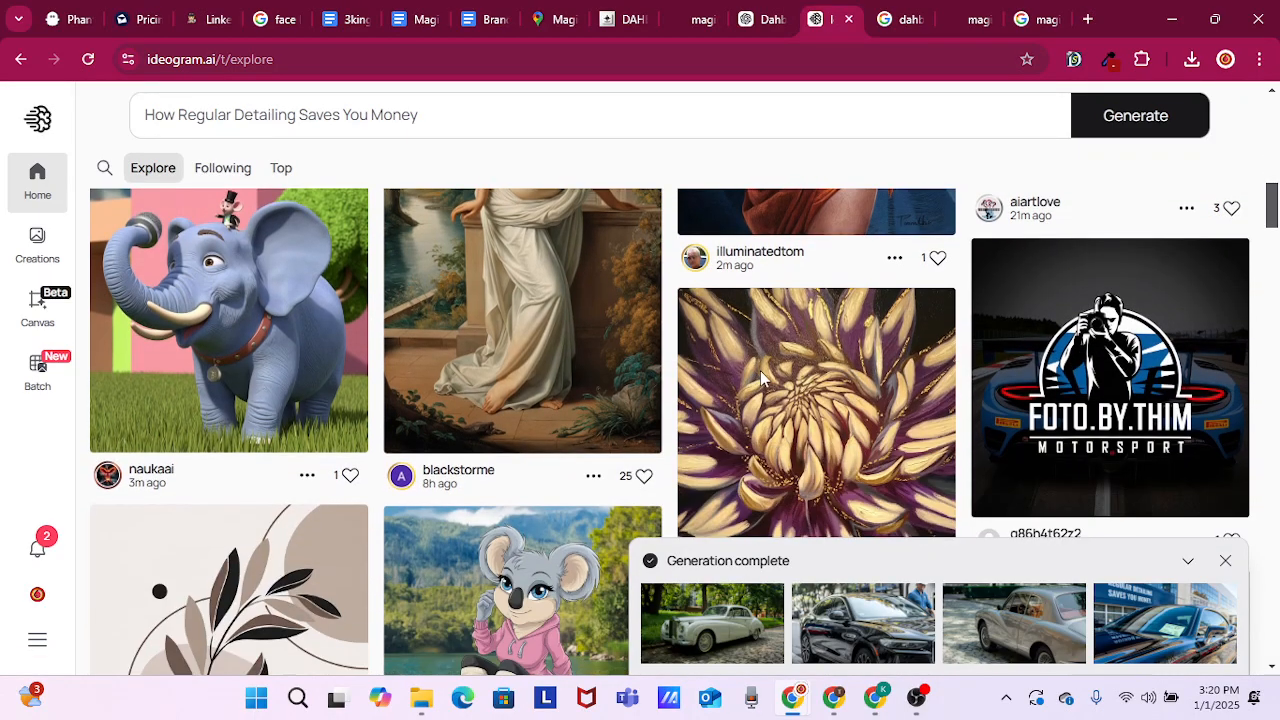
{"action": "scroll", "coordinate": [761, 370], "scroll_direction": "down", "scroll_amount": 1}
{"action": "scroll", "coordinate": [761, 378], "scroll_direction": "down", "scroll_amount": 3}
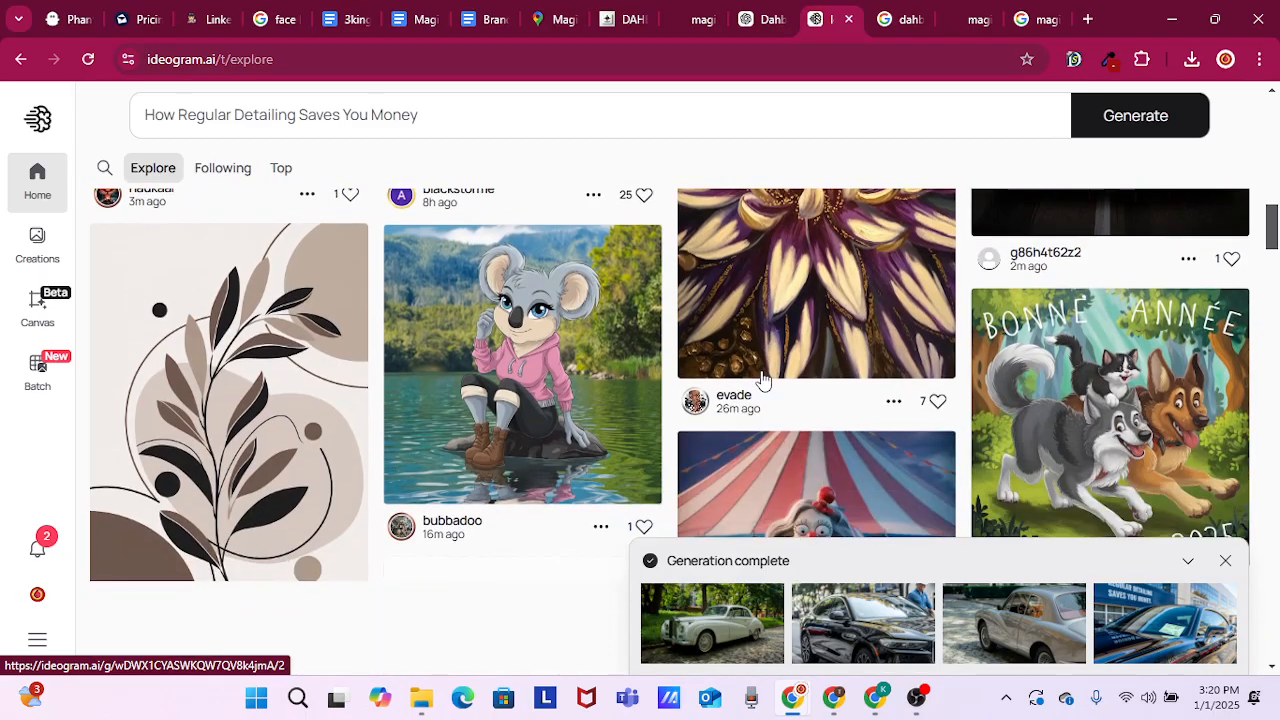
{"action": "scroll", "coordinate": [763, 379], "scroll_direction": "down", "scroll_amount": 2}
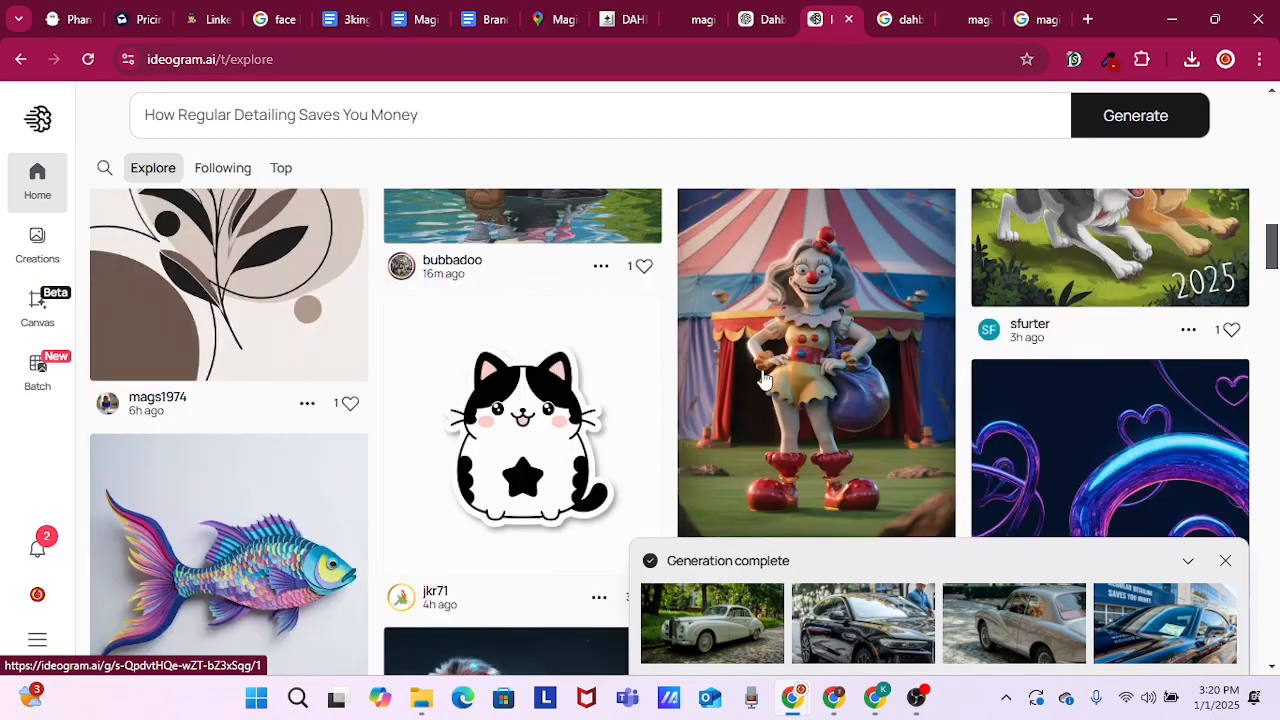
{"action": "scroll", "coordinate": [763, 379], "scroll_direction": "down", "scroll_amount": 3}
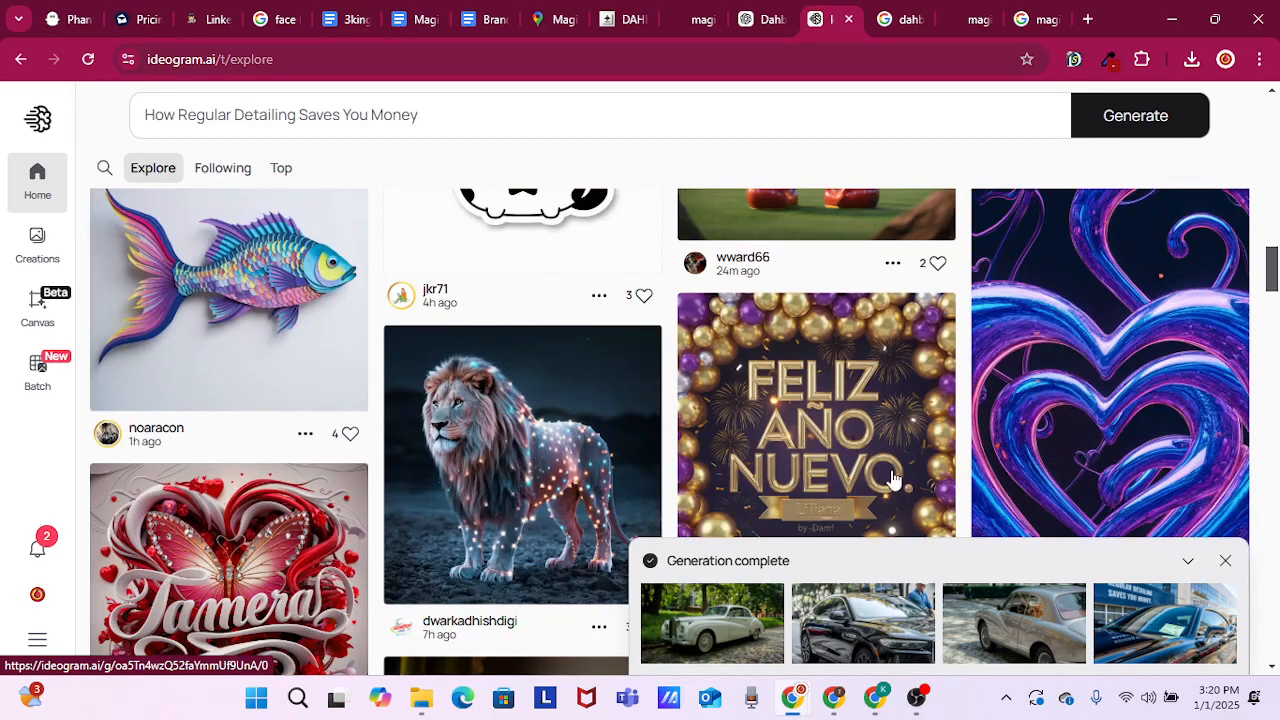
{"action": "scroll", "coordinate": [880, 473], "scroll_direction": "down", "scroll_amount": 2}
{"action": "scroll", "coordinate": [870, 460], "scroll_direction": "down", "scroll_amount": 3}
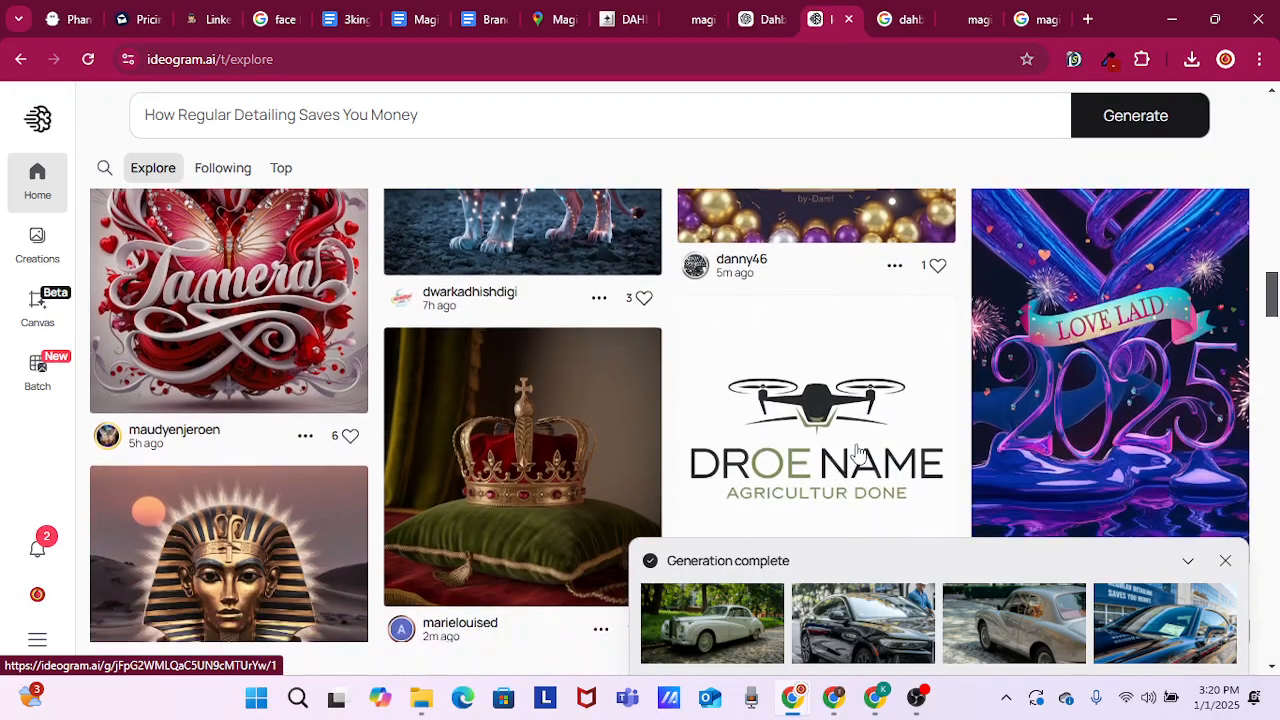
{"action": "scroll", "coordinate": [857, 449], "scroll_direction": "down", "scroll_amount": 1}
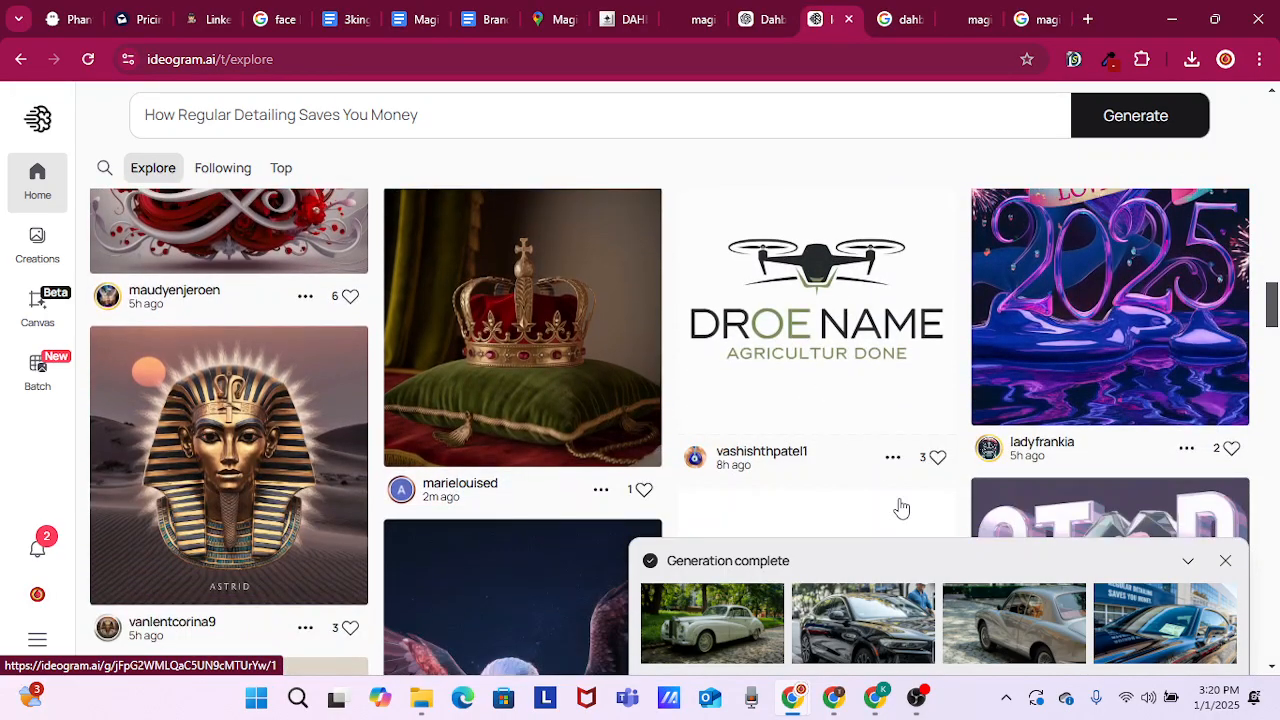
Open the new generation, compare the white vintage car with the black sedan, and download the white car as an image file
{"action": "left_click", "coordinate": [716, 627]}
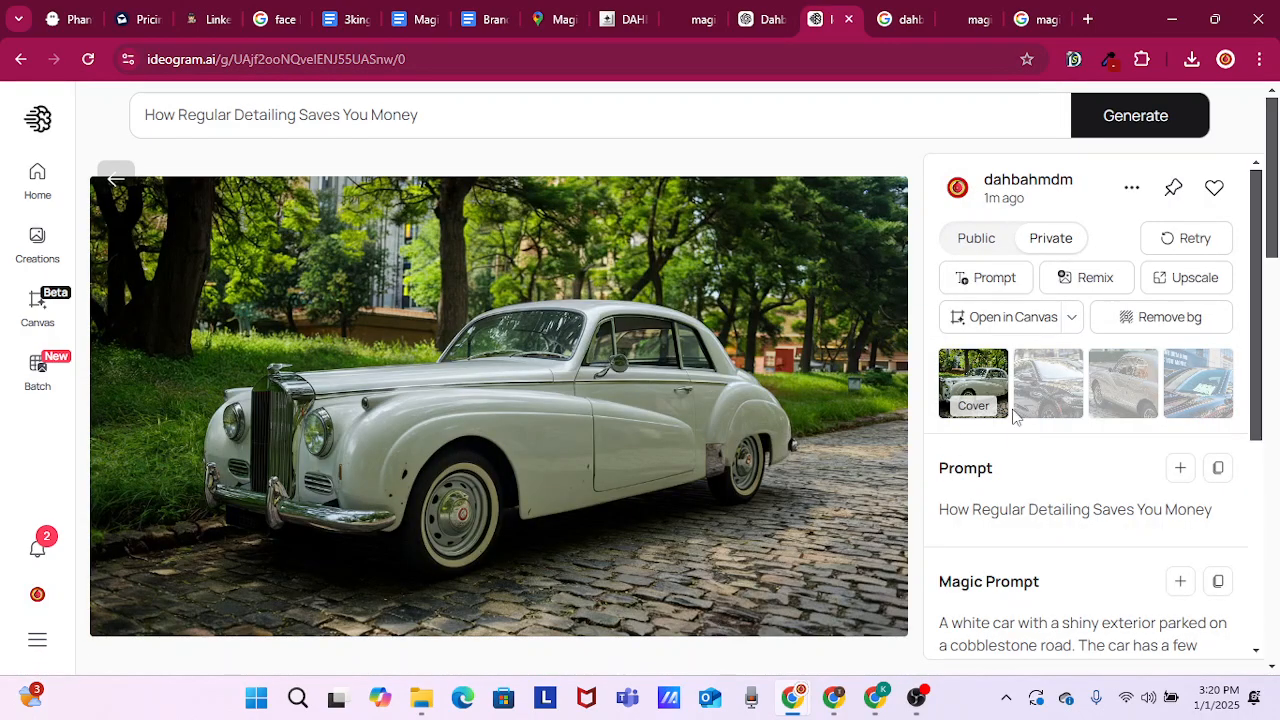
{"action": "left_click", "coordinate": [1056, 384]}
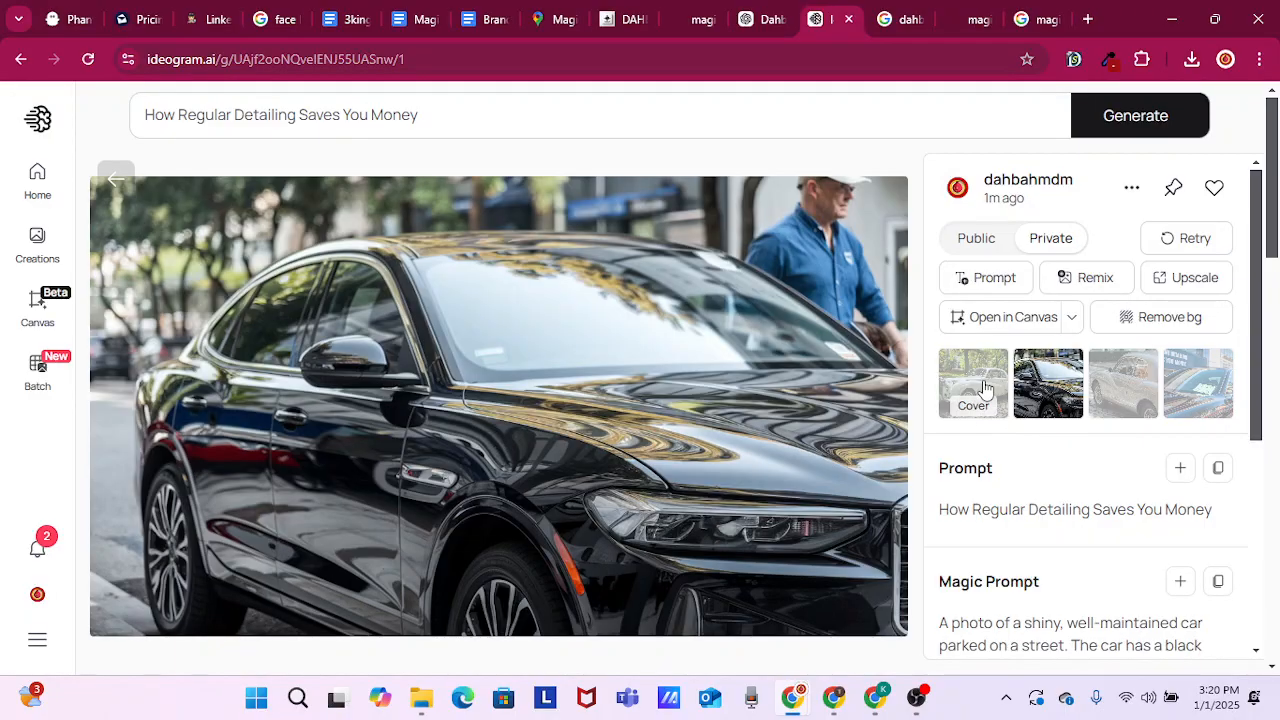
{"action": "left_click", "coordinate": [985, 390]}
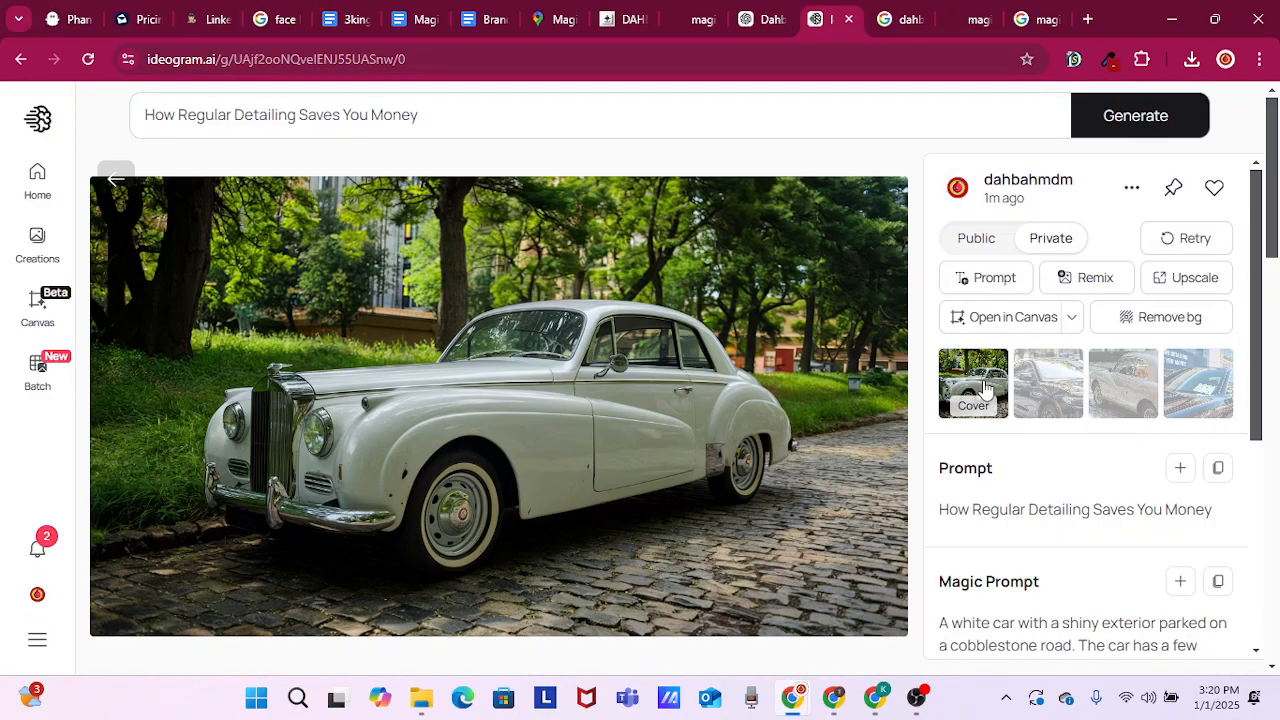
{"action": "left_click", "coordinate": [1129, 195]}
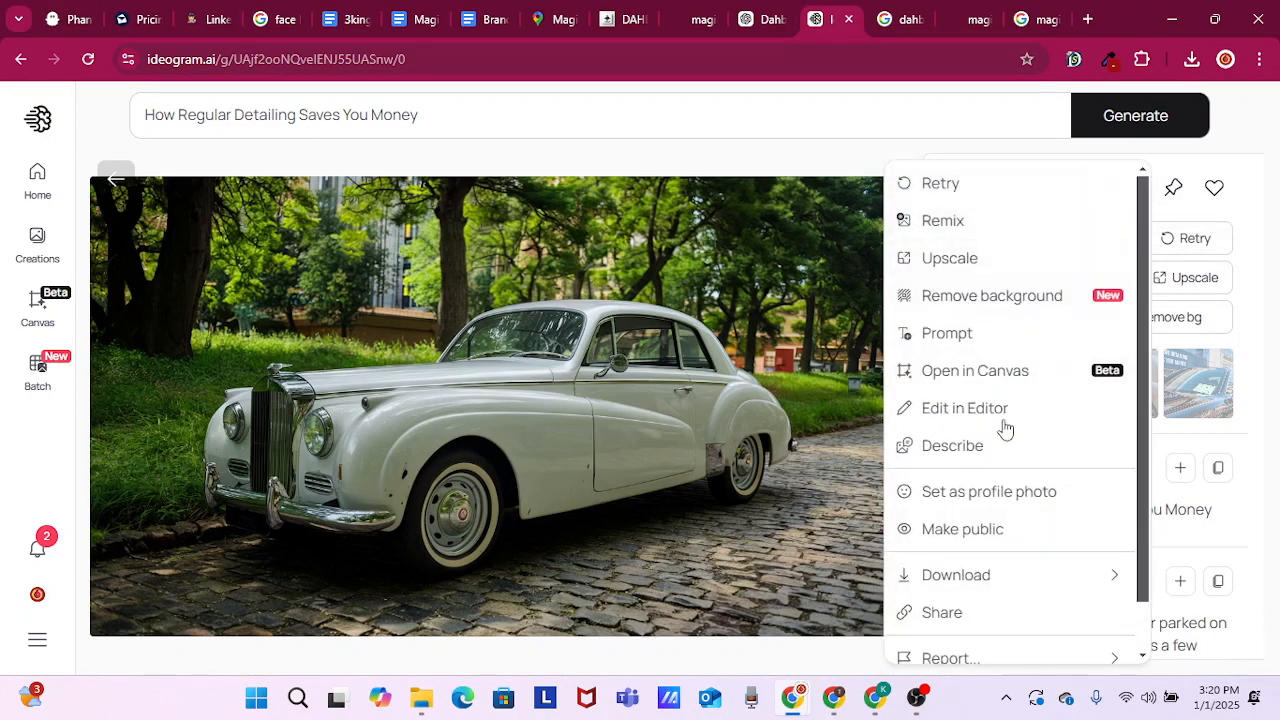
{"action": "mouse_move", "coordinate": [965, 574]}
{"action": "left_click", "coordinate": [806, 572]}
{"action": "left_click", "coordinate": [1268, 236]}
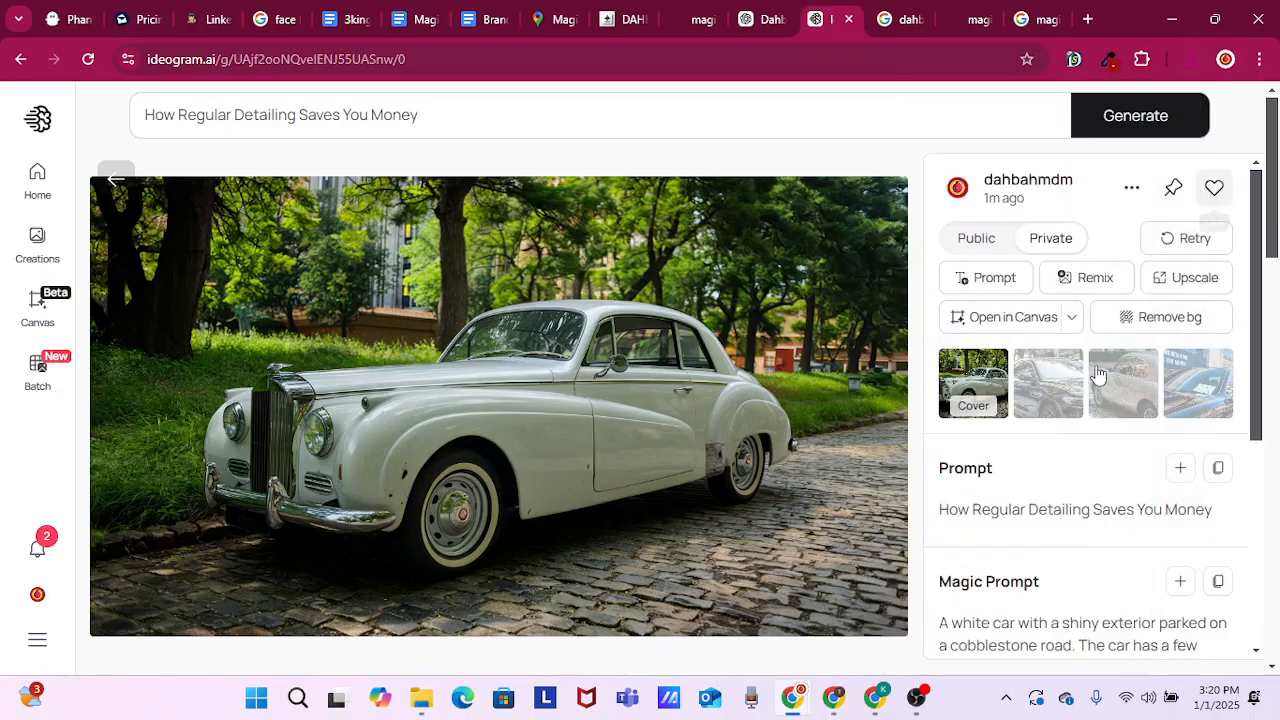
Compare the remaining generated images and download the dark car in front of the "Regular Detailing Saves You Money" building sign
{"action": "left_click", "coordinate": [1038, 400]}
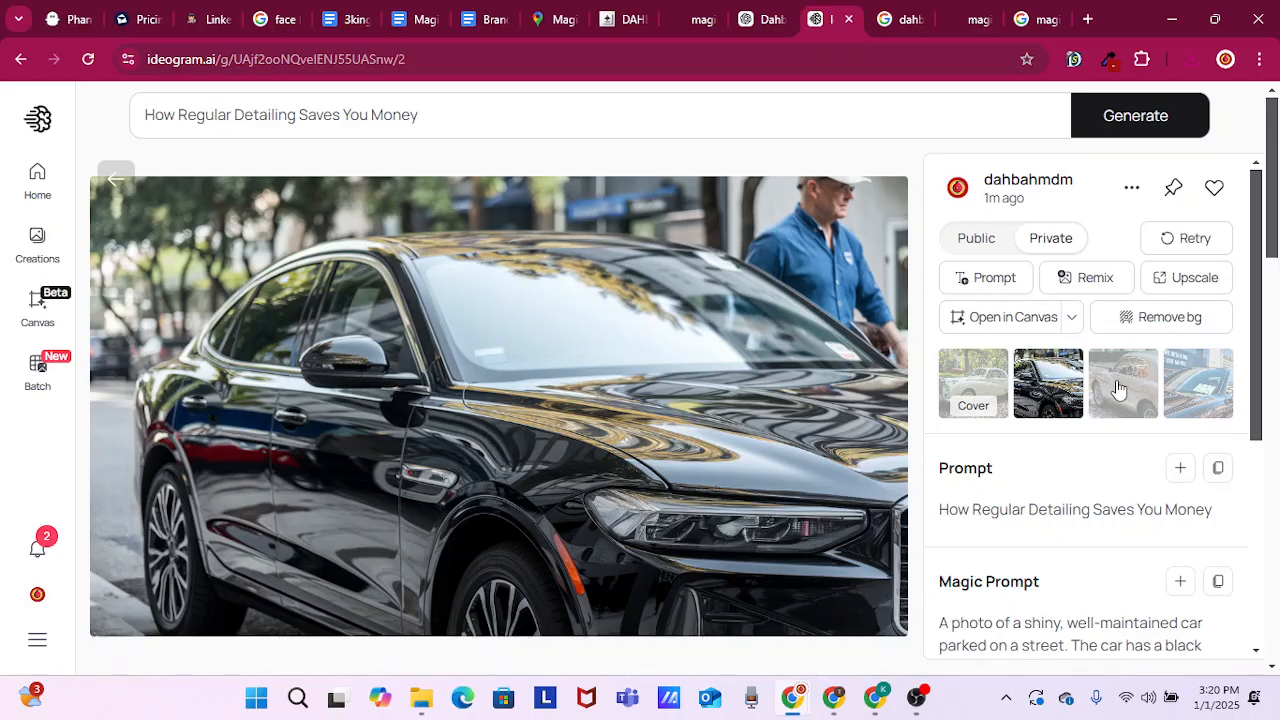
{"action": "left_click", "coordinate": [1118, 390]}
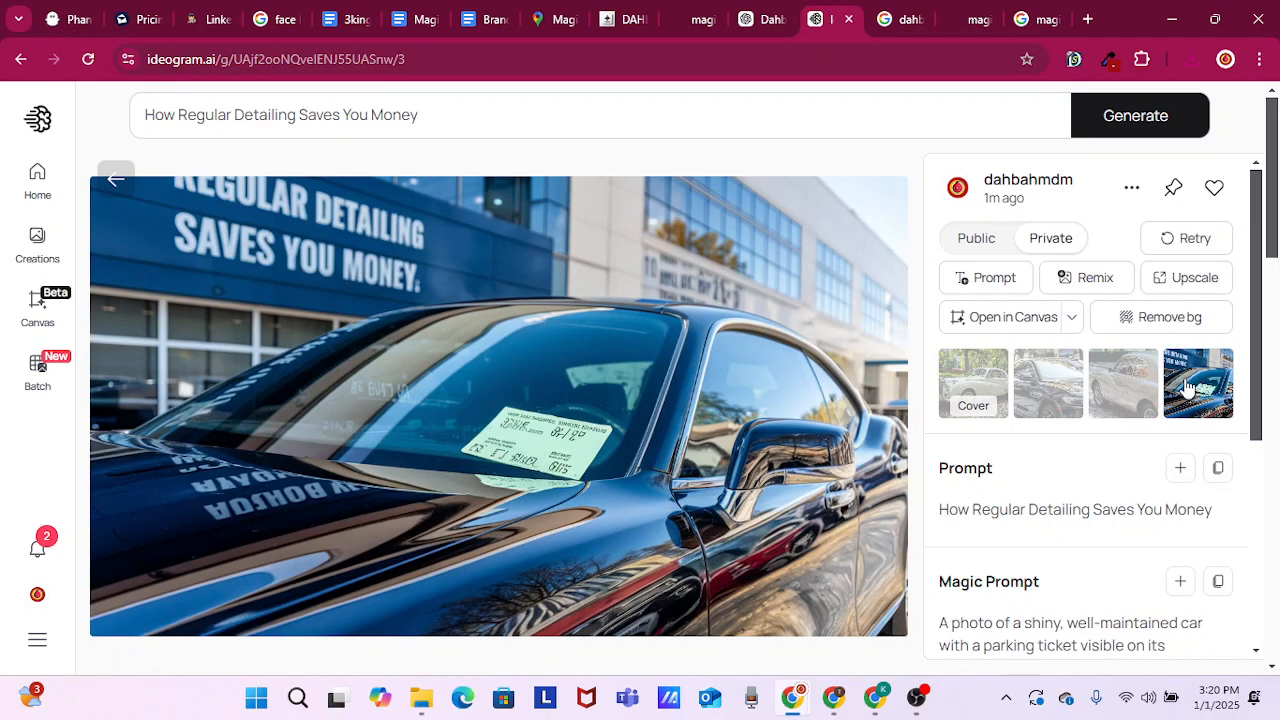
{"action": "left_click", "coordinate": [1153, 383]}
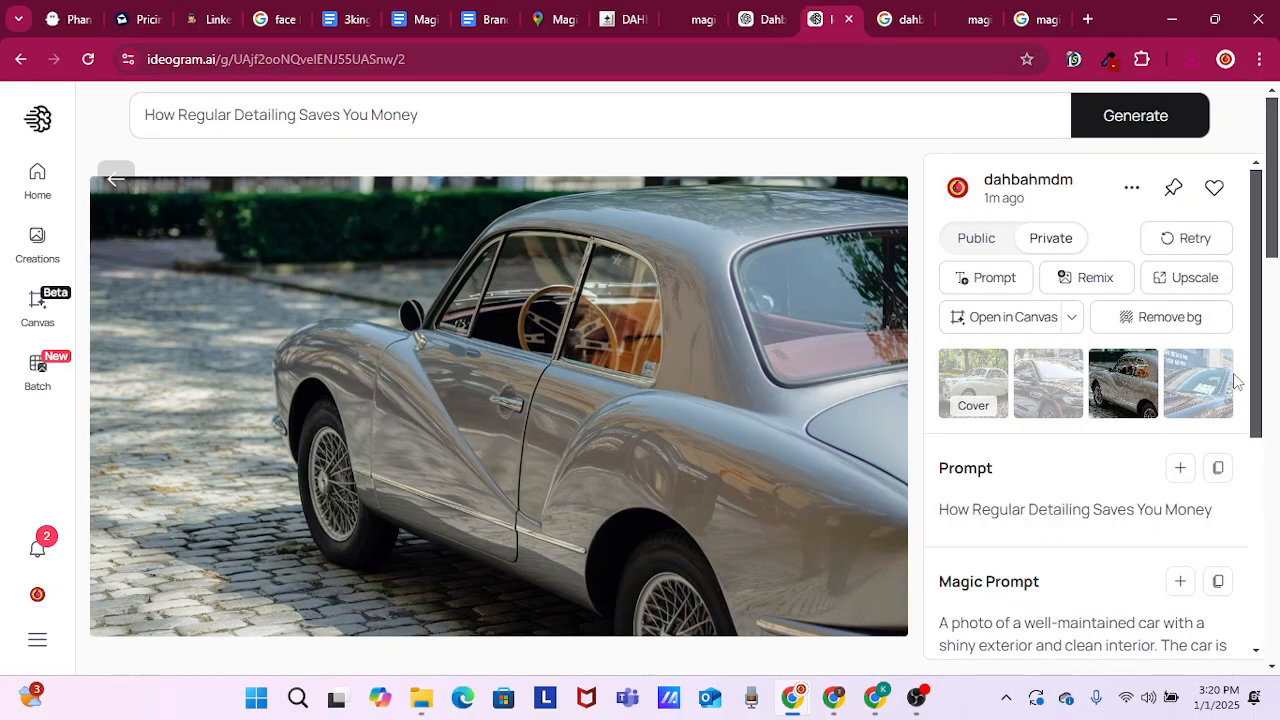
{"action": "left_click", "coordinate": [1188, 389]}
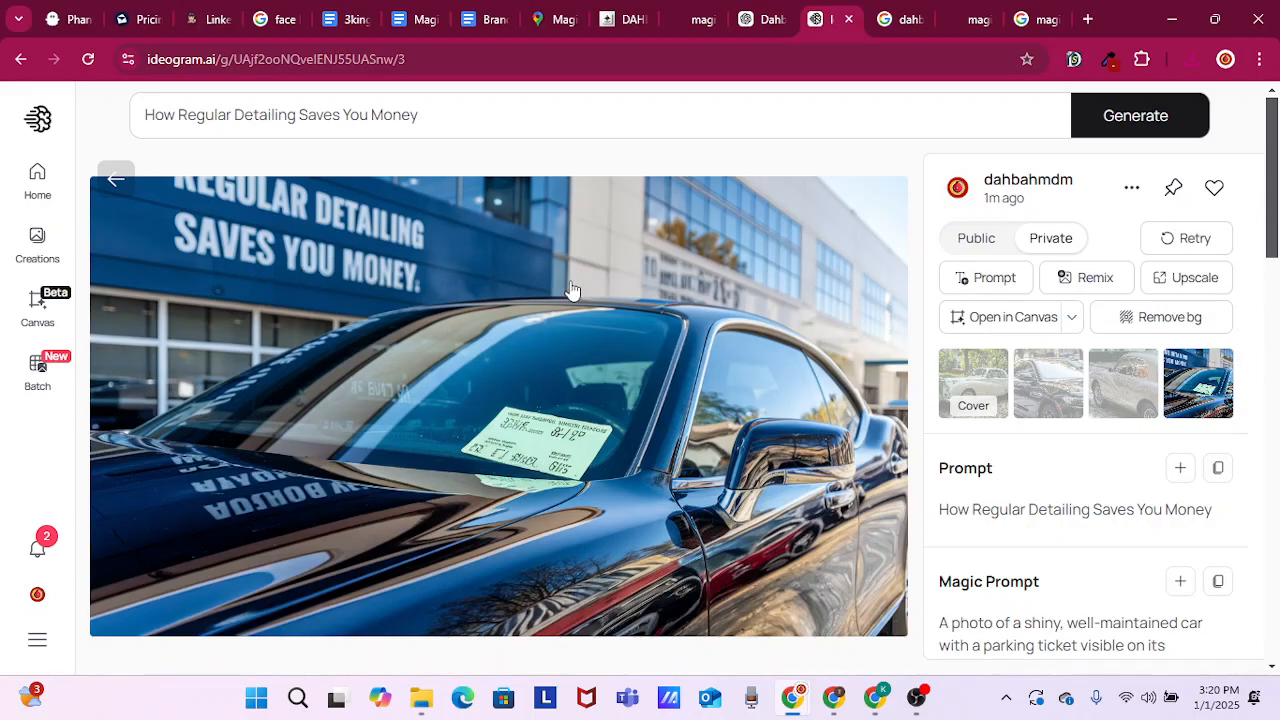
{"action": "left_click", "coordinate": [1120, 322]}
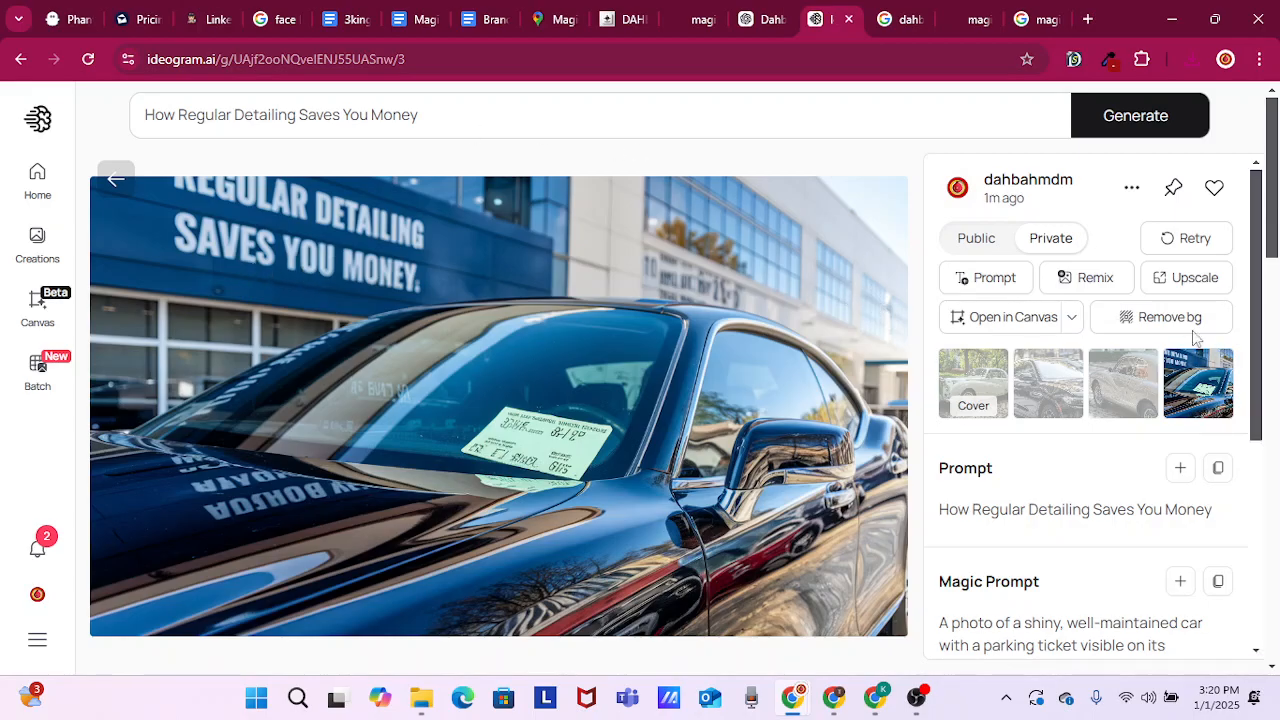
{"action": "left_click", "coordinate": [1131, 188]}
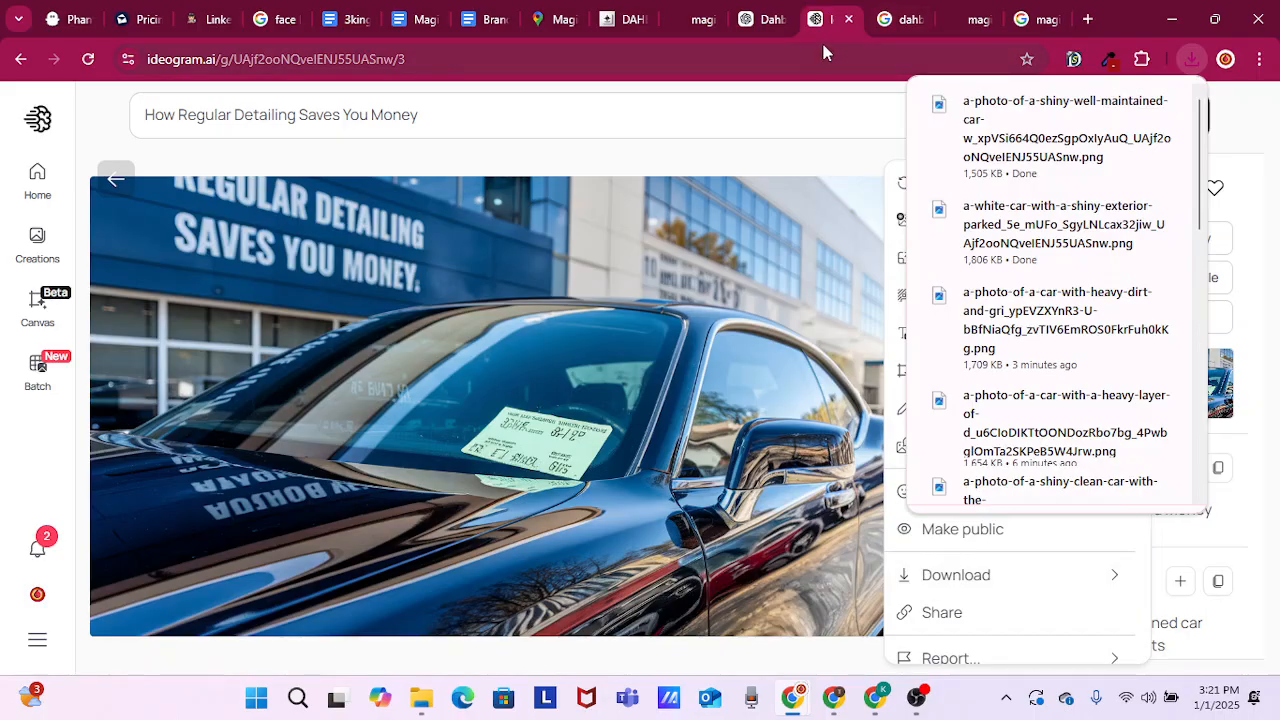
Return to the GoHighLevel post and add an empty line above the heading "How Regular Detailing Saves You Money"
{"action": "left_click", "coordinate": [634, 20]}
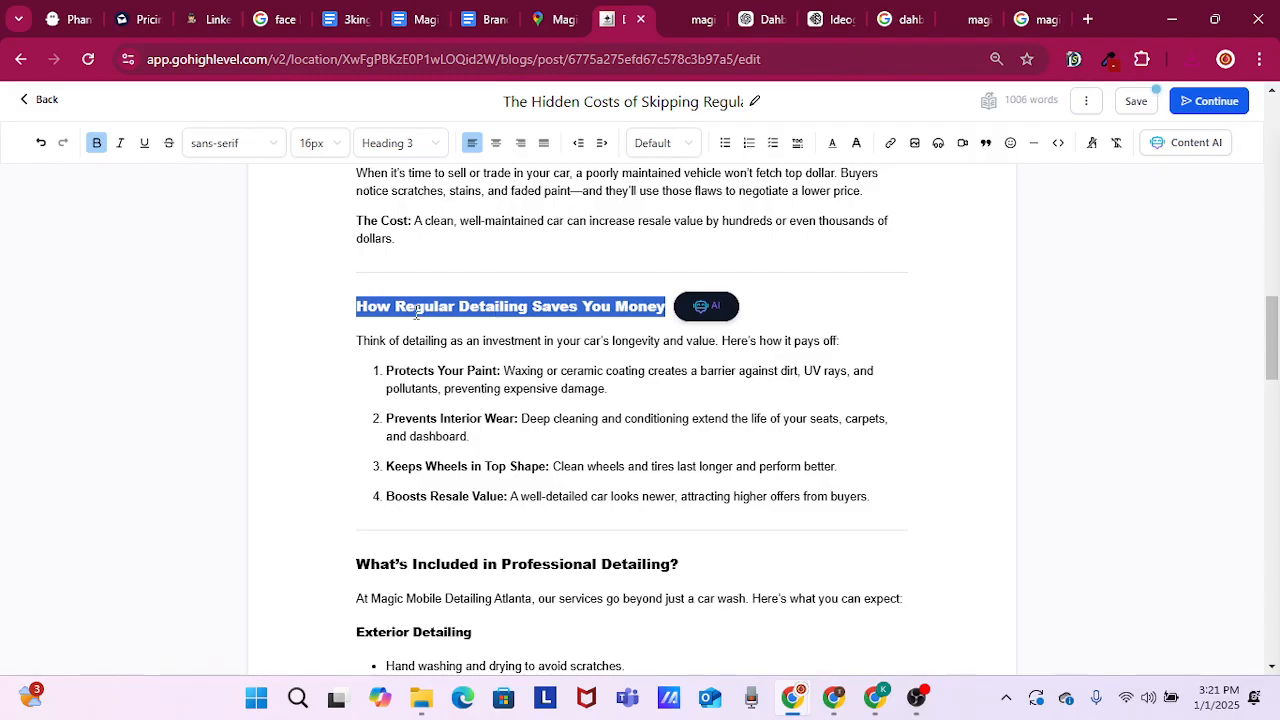
{"action": "left_click", "coordinate": [417, 313]}
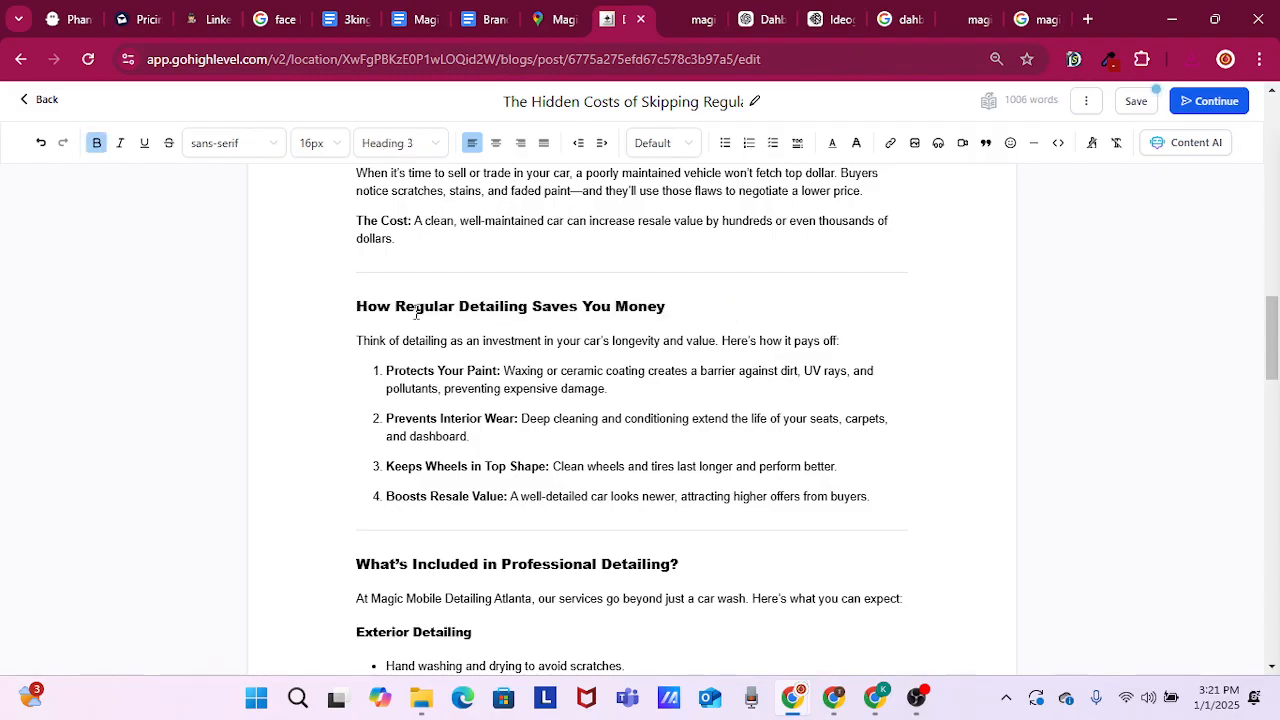
{"action": "key", "text": "Return"}
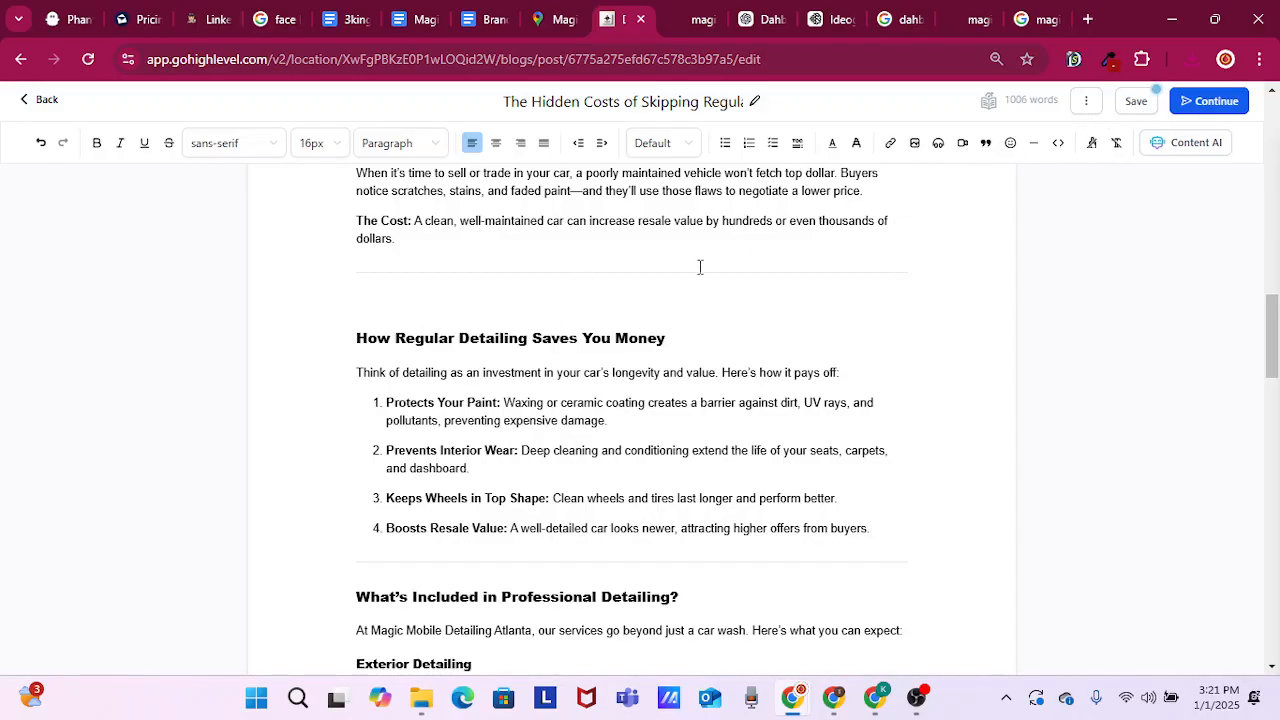
Start inserting an image above "How Regular Detailing Saves You Money" and upload the downloaded dark car and white vintage car pictures to the media library
{"action": "left_click", "coordinate": [915, 144]}
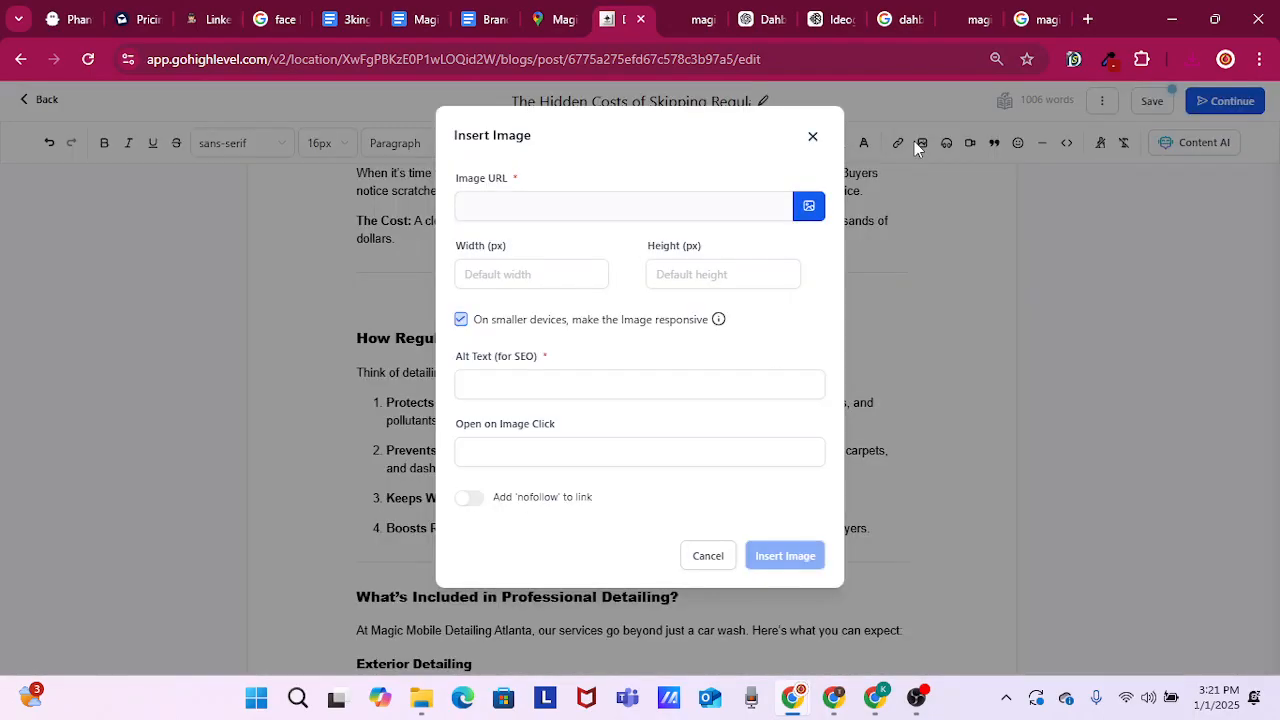
{"action": "left_click", "coordinate": [806, 208]}
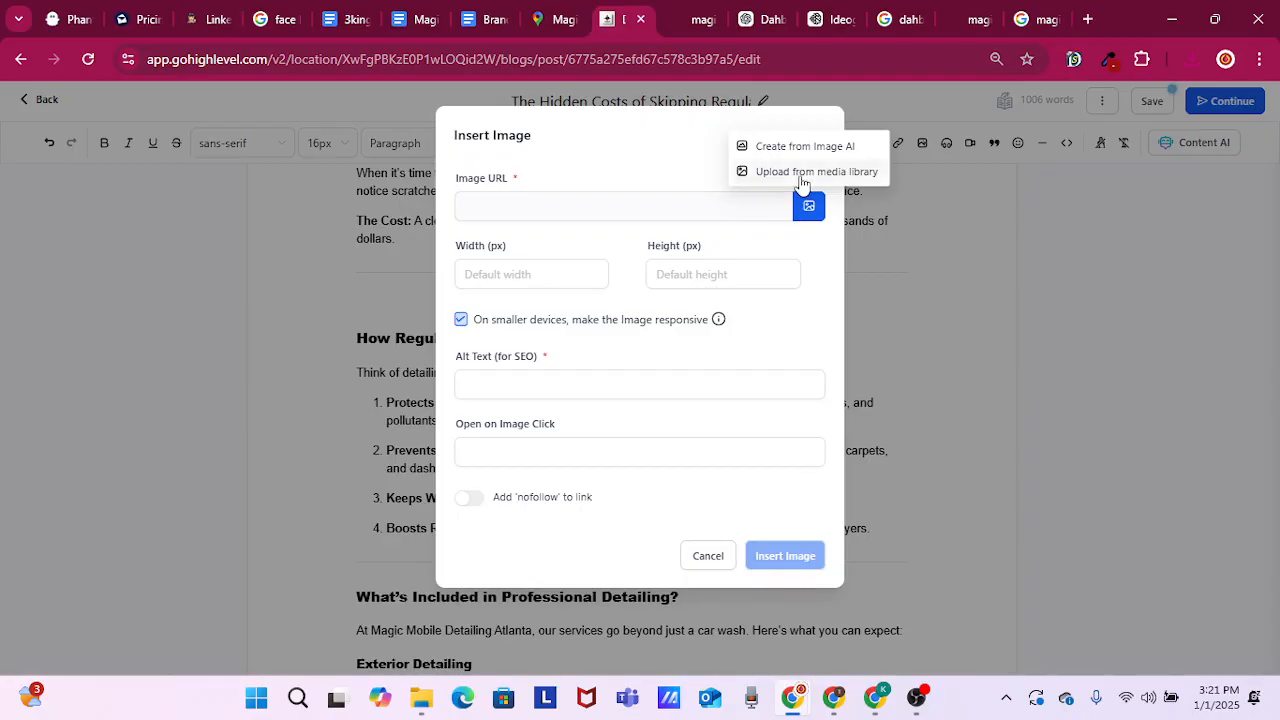
{"action": "left_click", "coordinate": [800, 173]}
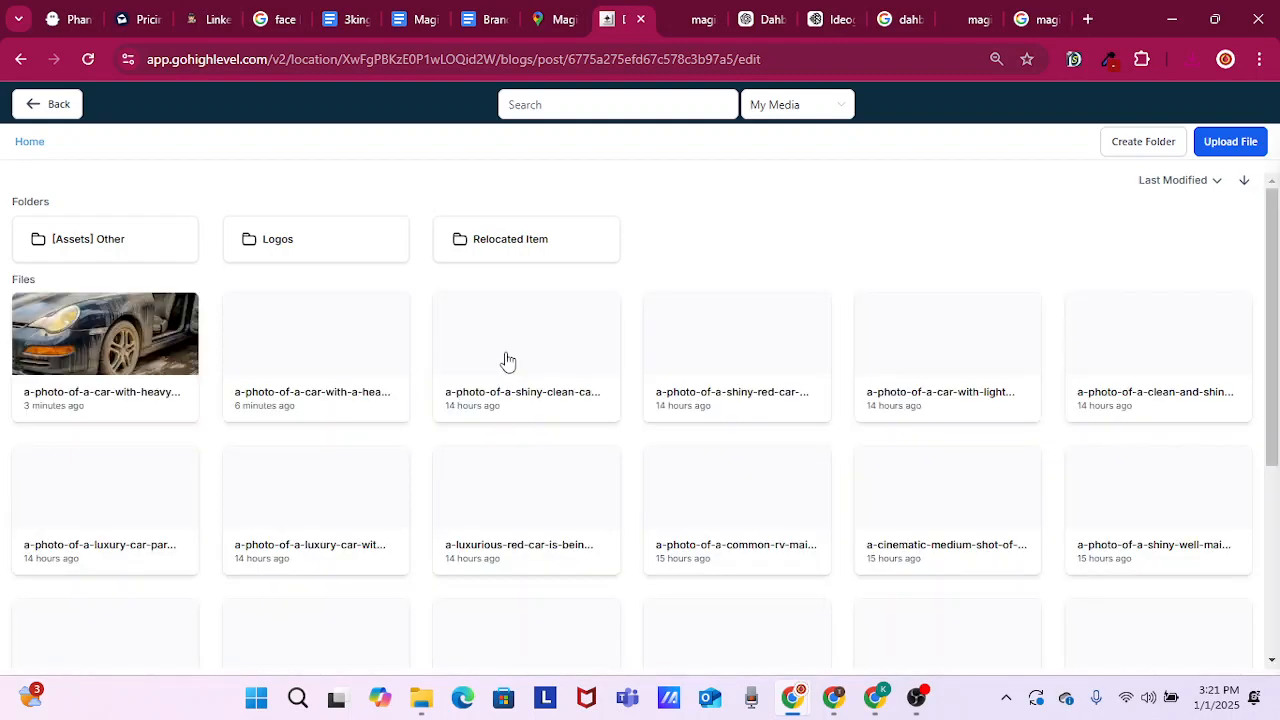
{"action": "left_click", "coordinate": [152, 308]}
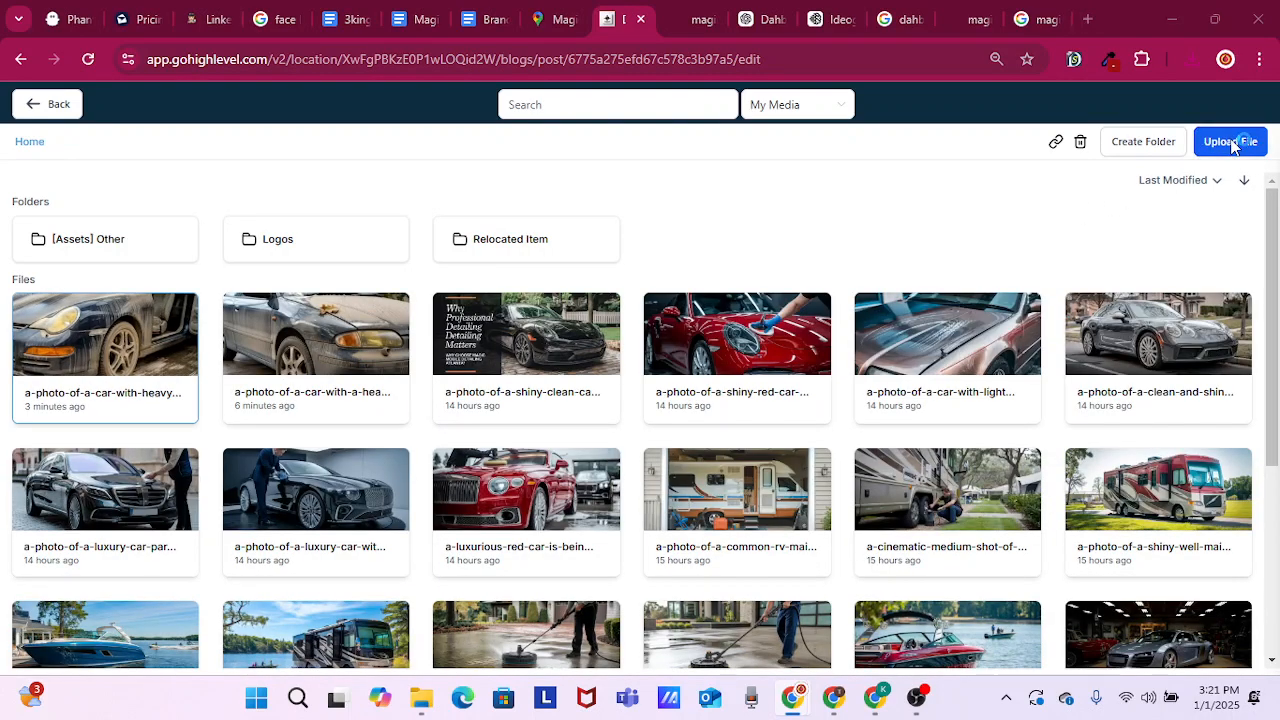
{"action": "left_click", "coordinate": [1230, 142]}
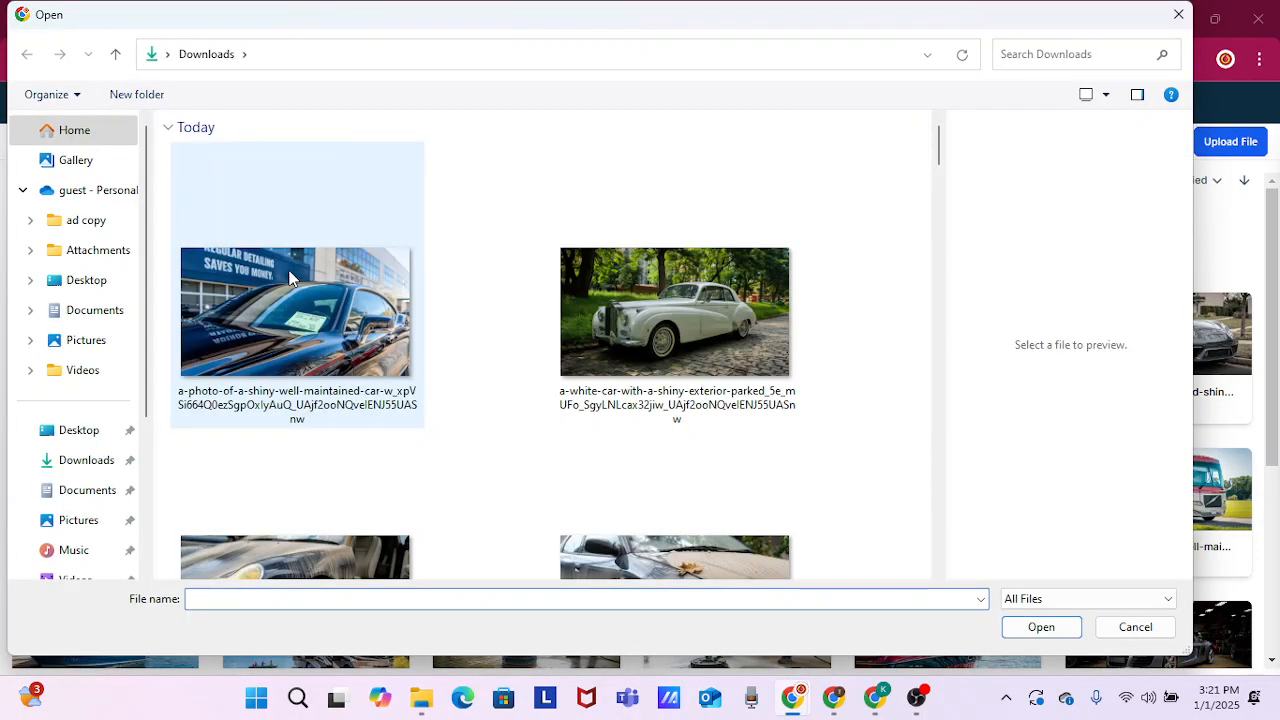
{"action": "double_click", "coordinate": [290, 278]}
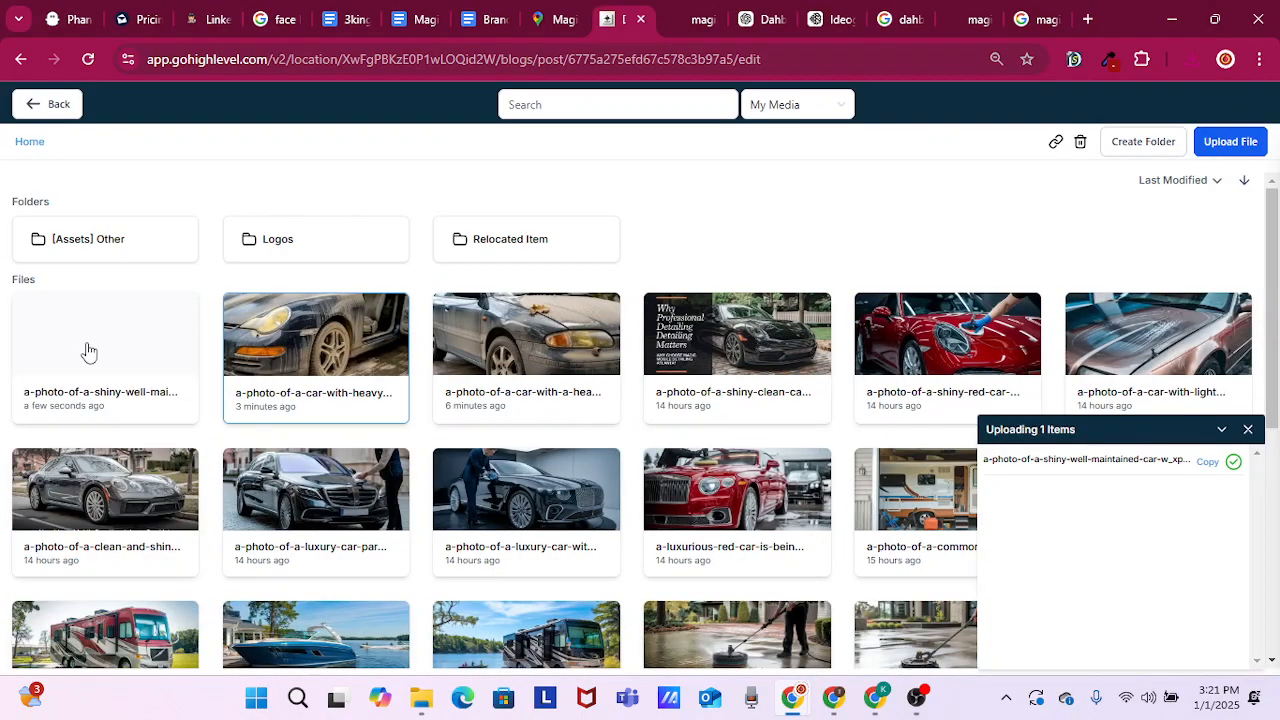
{"action": "left_click", "coordinate": [1230, 142]}
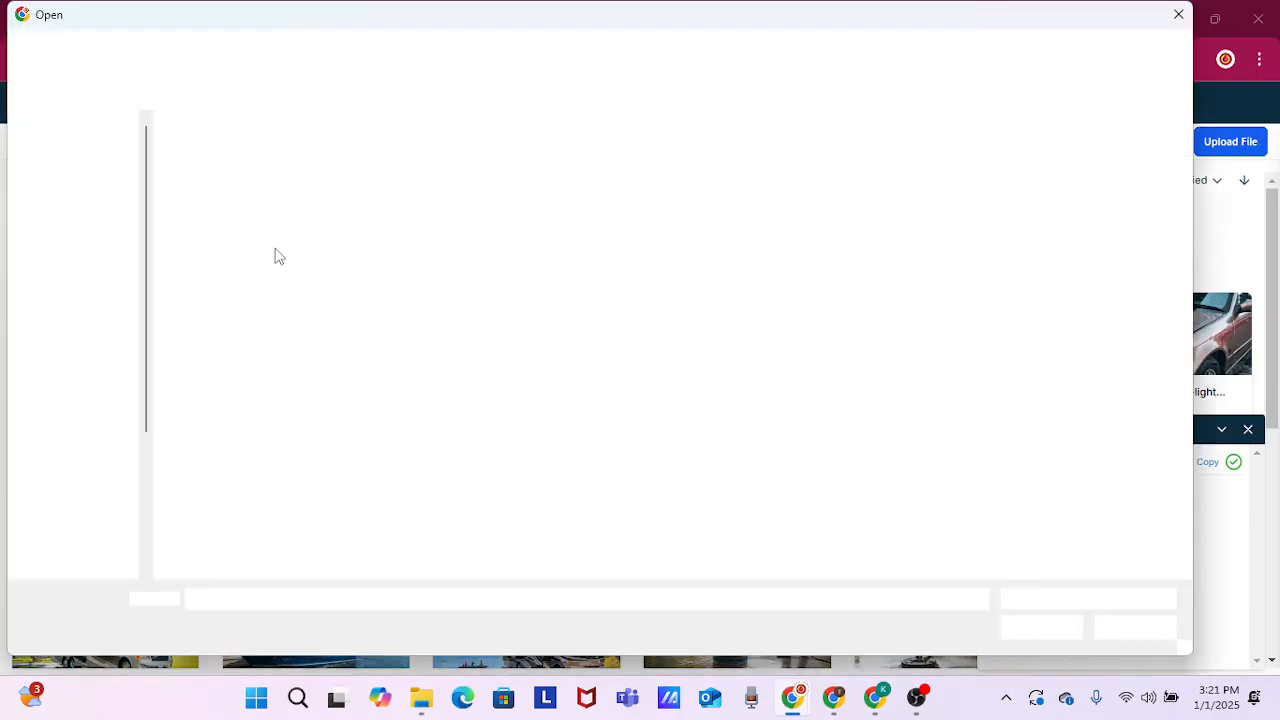
{"action": "double_click", "coordinate": [700, 314]}
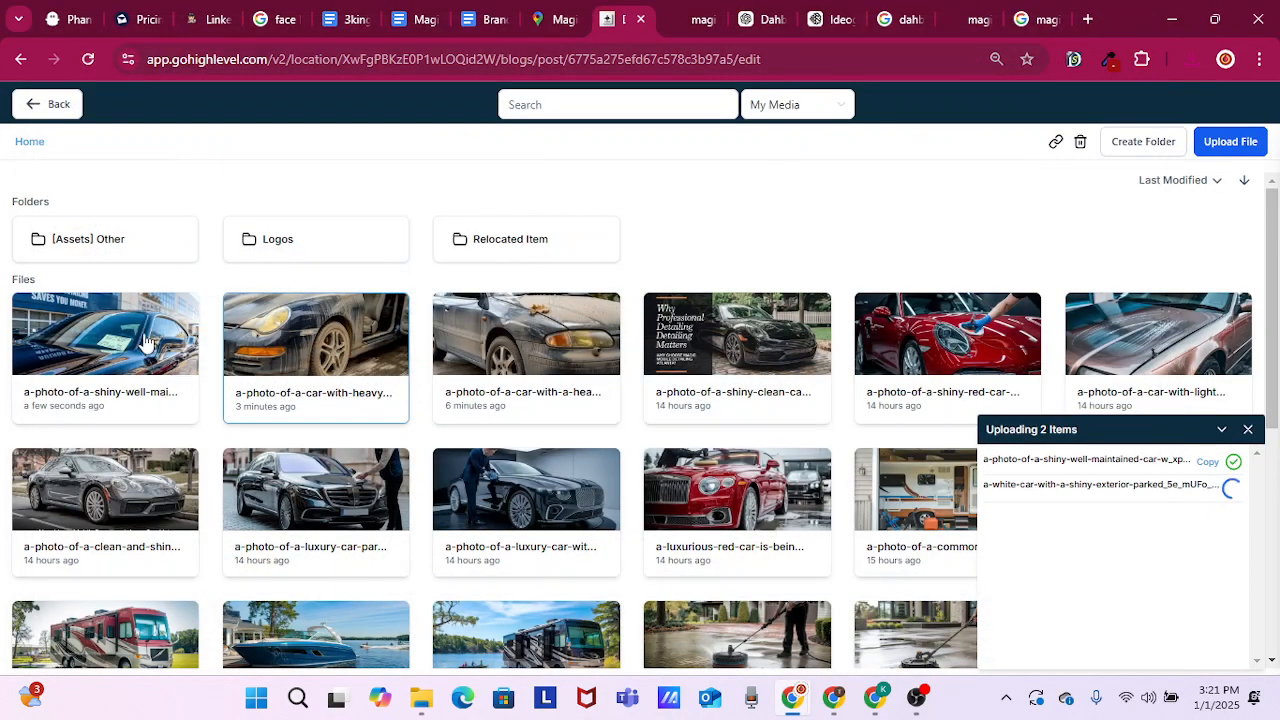
Insert the uploaded dark car image at 900 by 500 px with the copied text pasted as plain alt text
{"action": "left_click", "coordinate": [142, 334]}
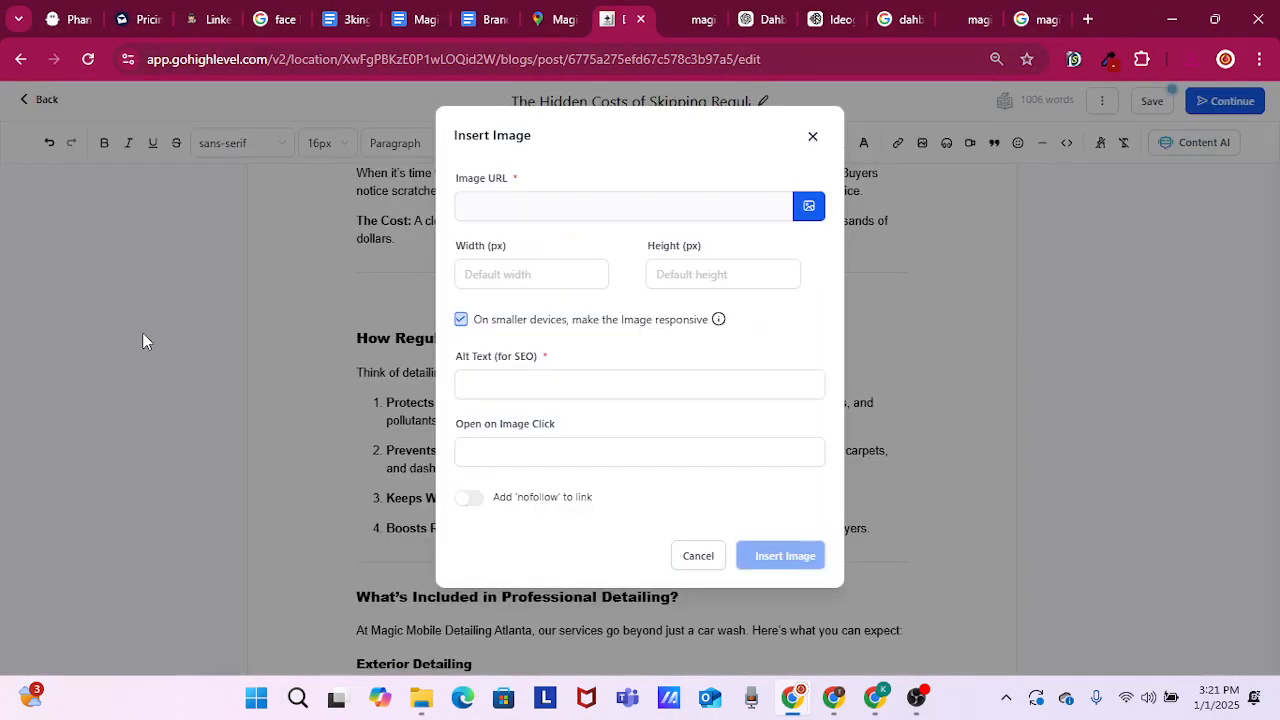
{"action": "double_click", "coordinate": [514, 276]}
{"action": "type", "text": "900"}
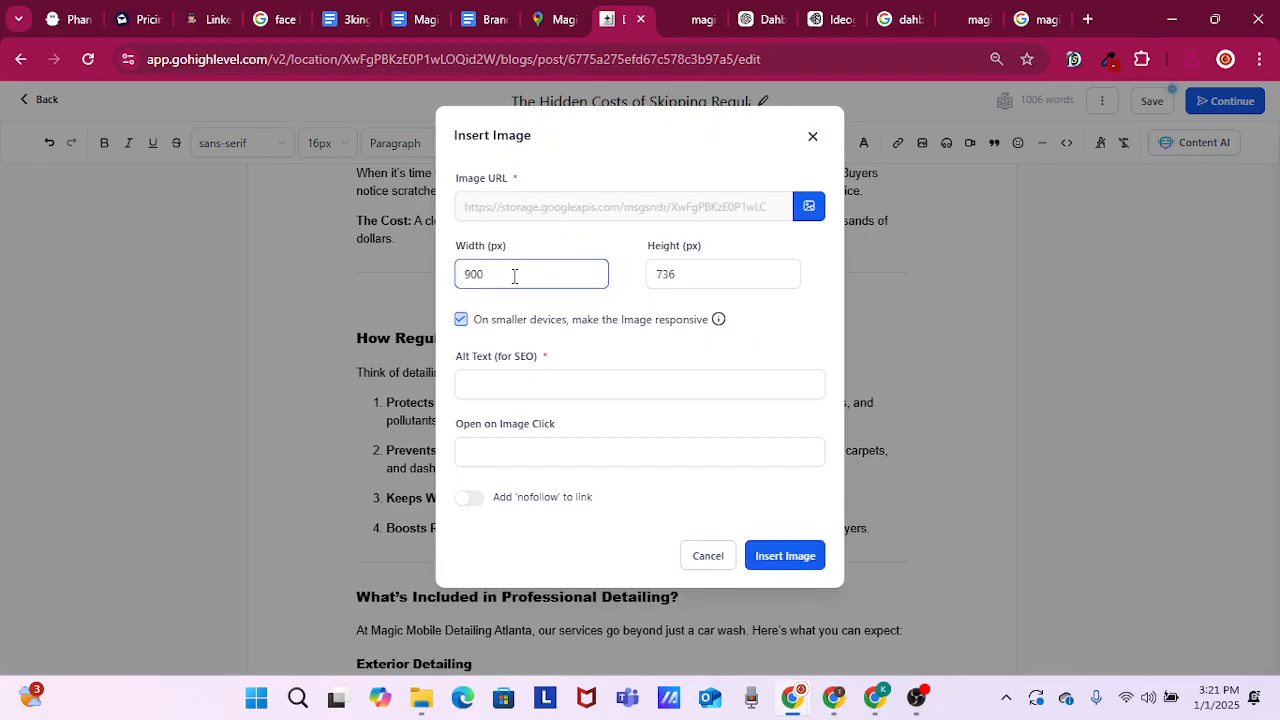
{"action": "key", "text": "Tab"}
{"action": "type", "text": "5"}
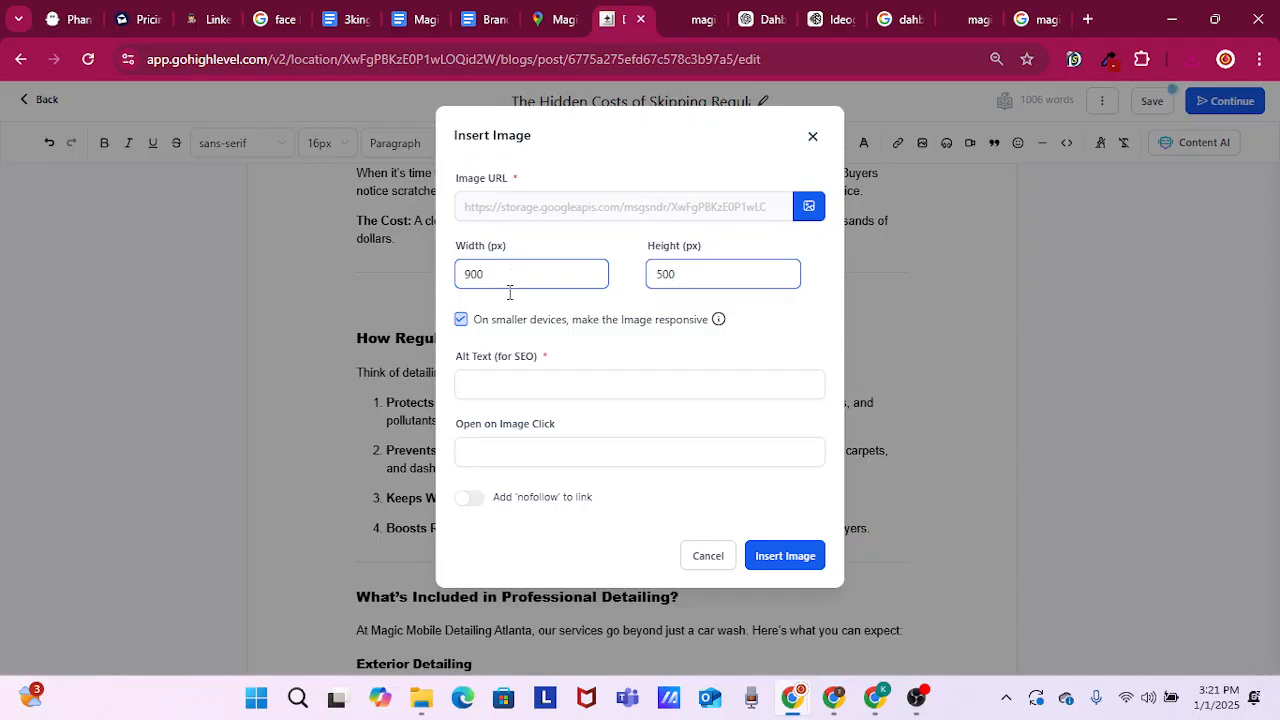
{"action": "left_click", "coordinate": [503, 388]}
{"action": "right_click", "coordinate": [503, 388]}
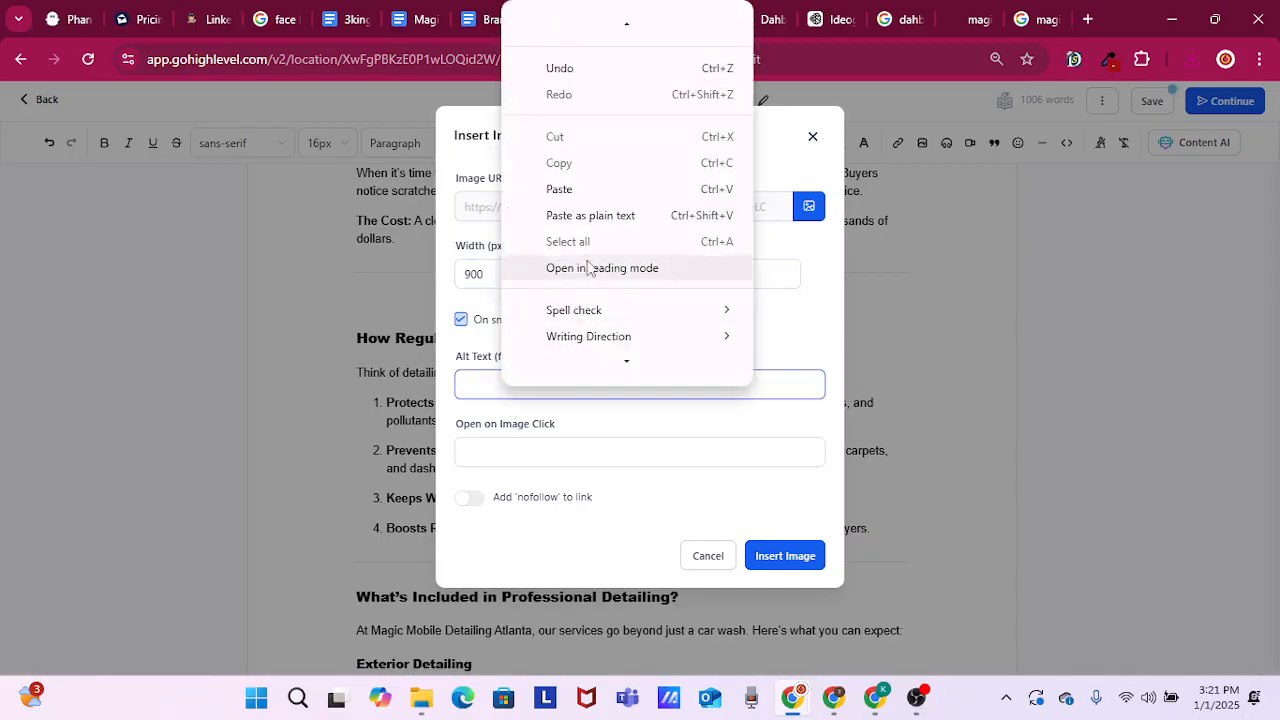
{"action": "left_click", "coordinate": [589, 216]}
{"action": "left_click", "coordinate": [785, 556]}
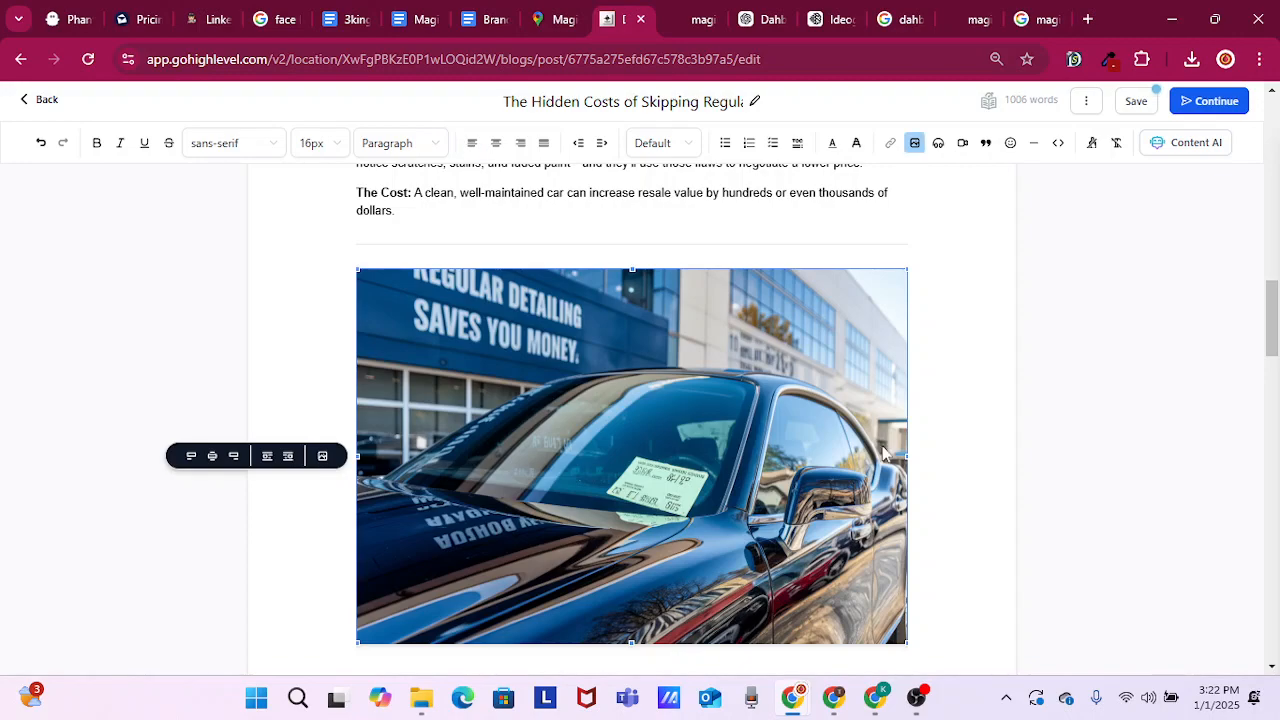
Review the post from the introduction through the five cost sections to check where the images sit
{"action": "scroll", "coordinate": [979, 320], "scroll_direction": "up", "scroll_amount": 10}
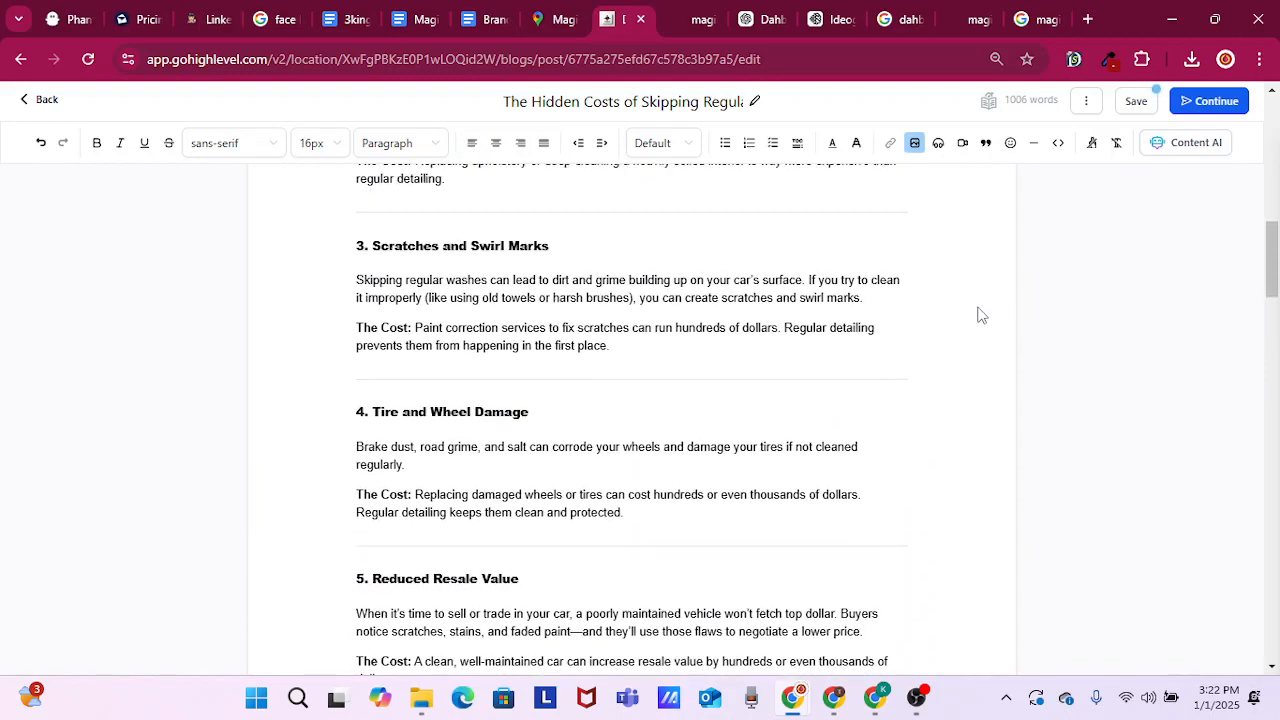
{"action": "scroll", "coordinate": [981, 308], "scroll_direction": "up", "scroll_amount": 5}
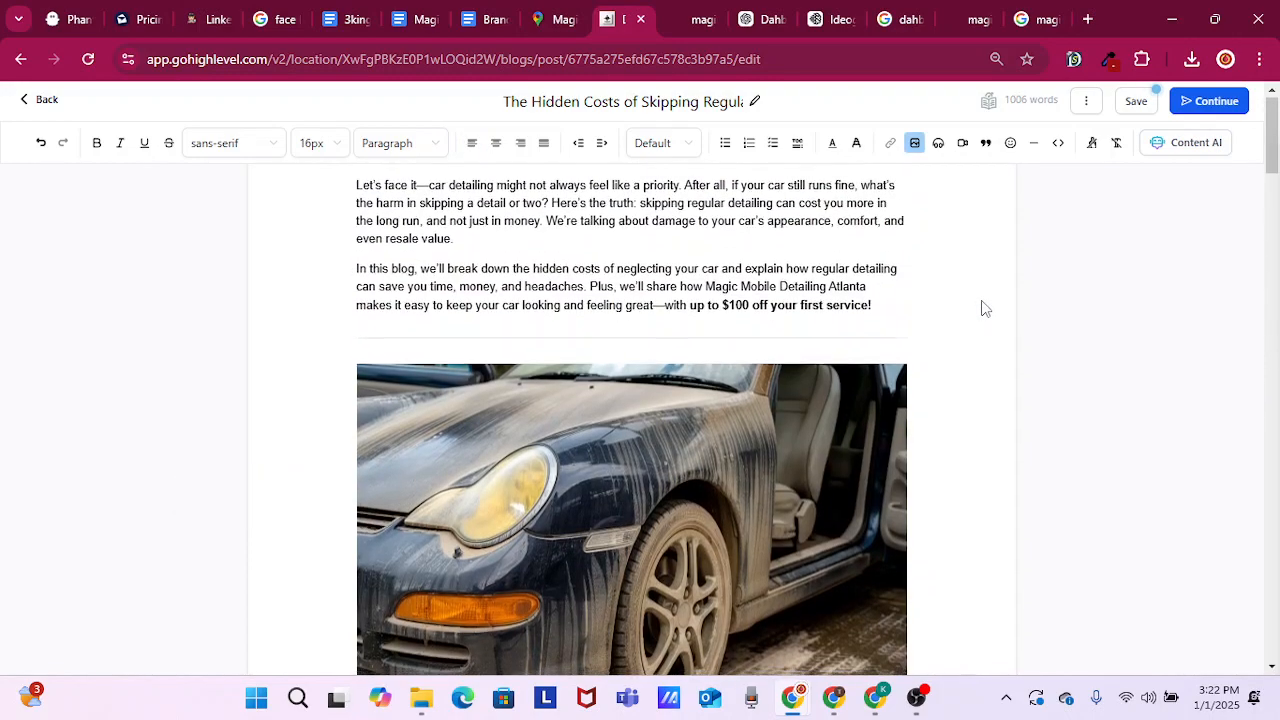
{"action": "scroll", "coordinate": [981, 308], "scroll_direction": "down", "scroll_amount": 2}
{"action": "scroll", "coordinate": [981, 308], "scroll_direction": "down", "scroll_amount": 8}
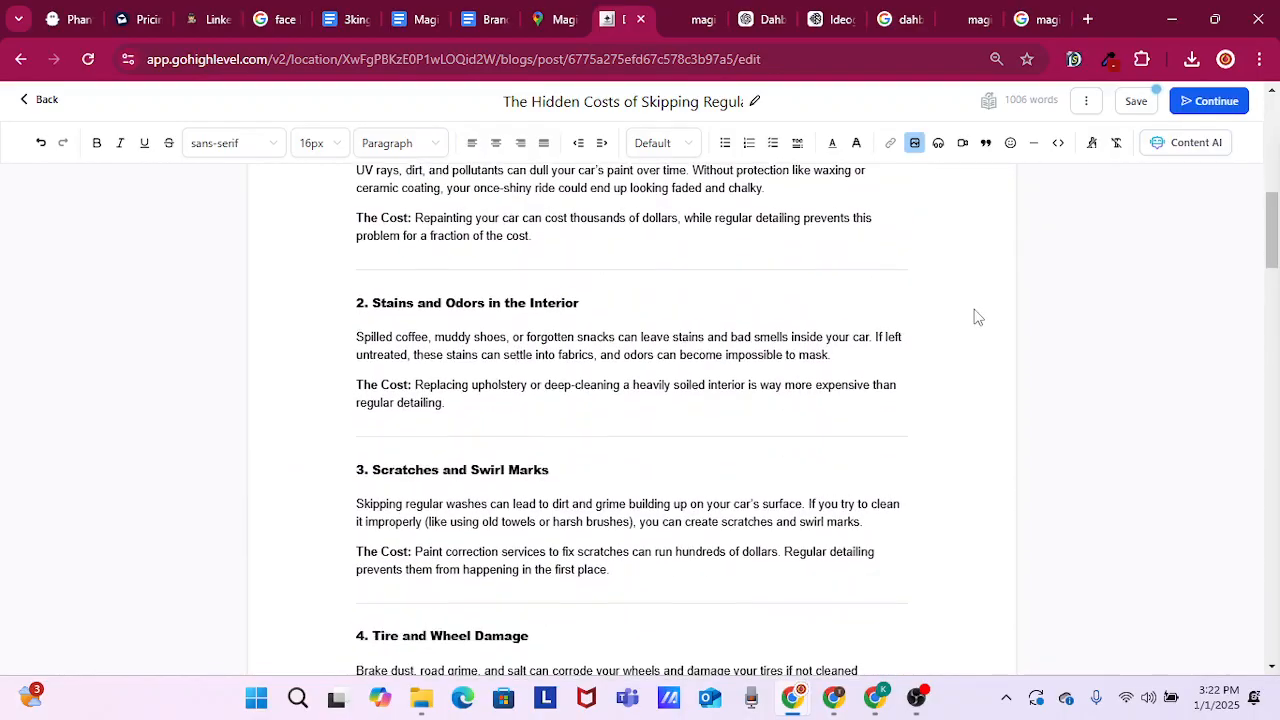
{"action": "scroll", "coordinate": [978, 317], "scroll_direction": "down", "scroll_amount": 5}
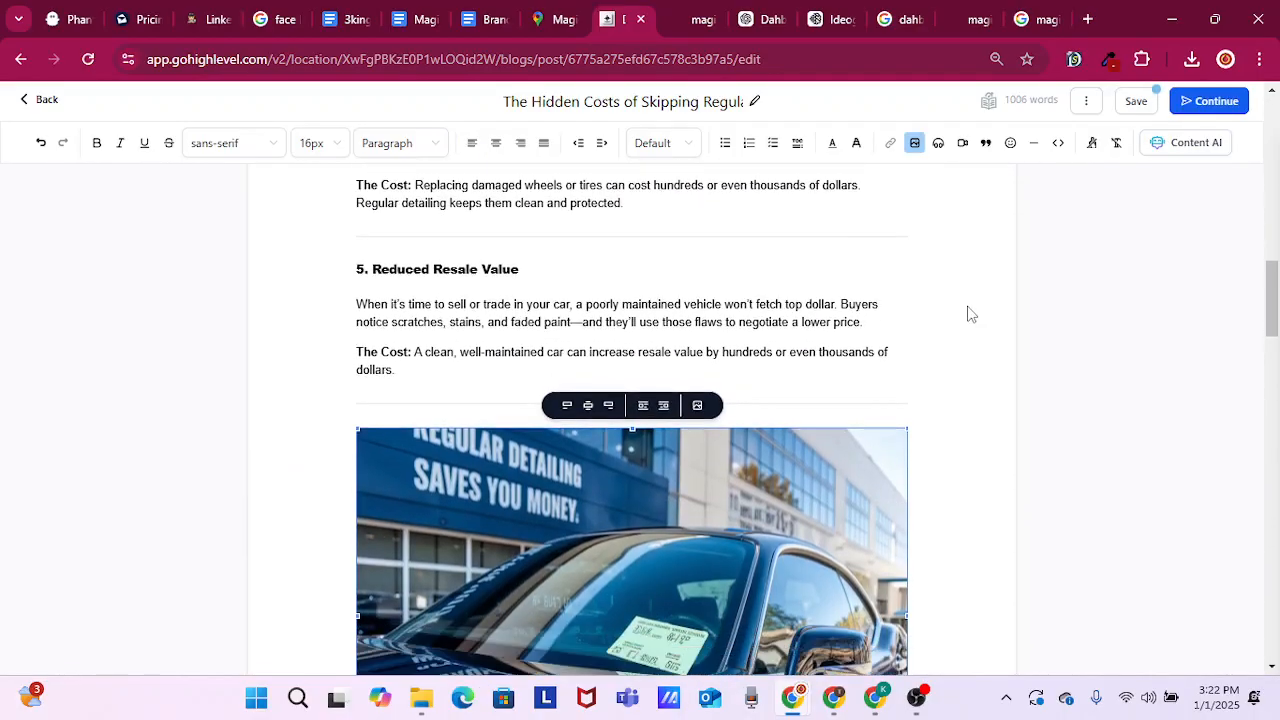
{"action": "scroll", "coordinate": [968, 314], "scroll_direction": "down", "scroll_amount": 1}
{"action": "scroll", "coordinate": [778, 334], "scroll_direction": "up", "scroll_amount": 3}
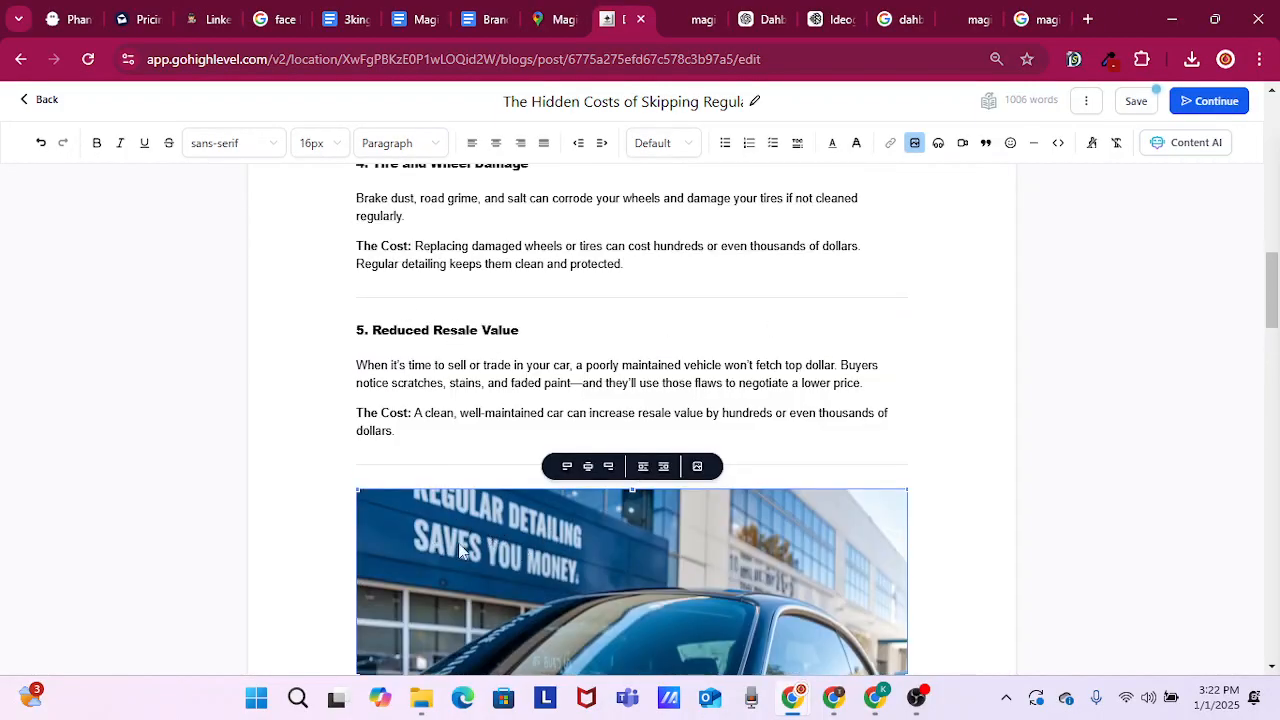
{"action": "scroll", "coordinate": [697, 540], "scroll_direction": "down", "scroll_amount": 3}
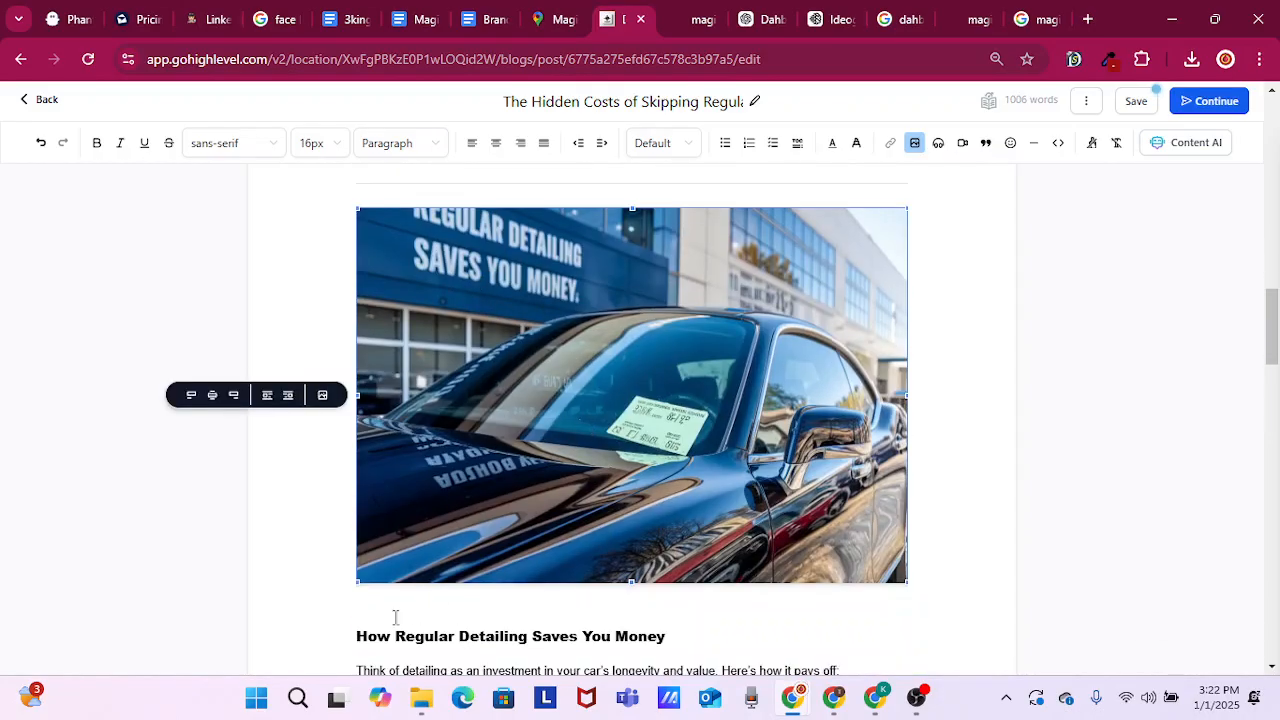
Copy the heading "How Regular Detailing Saves You Money" beneath the new image
{"action": "left_click_drag", "start_coordinate": [353, 647], "coordinate": [666, 606]}
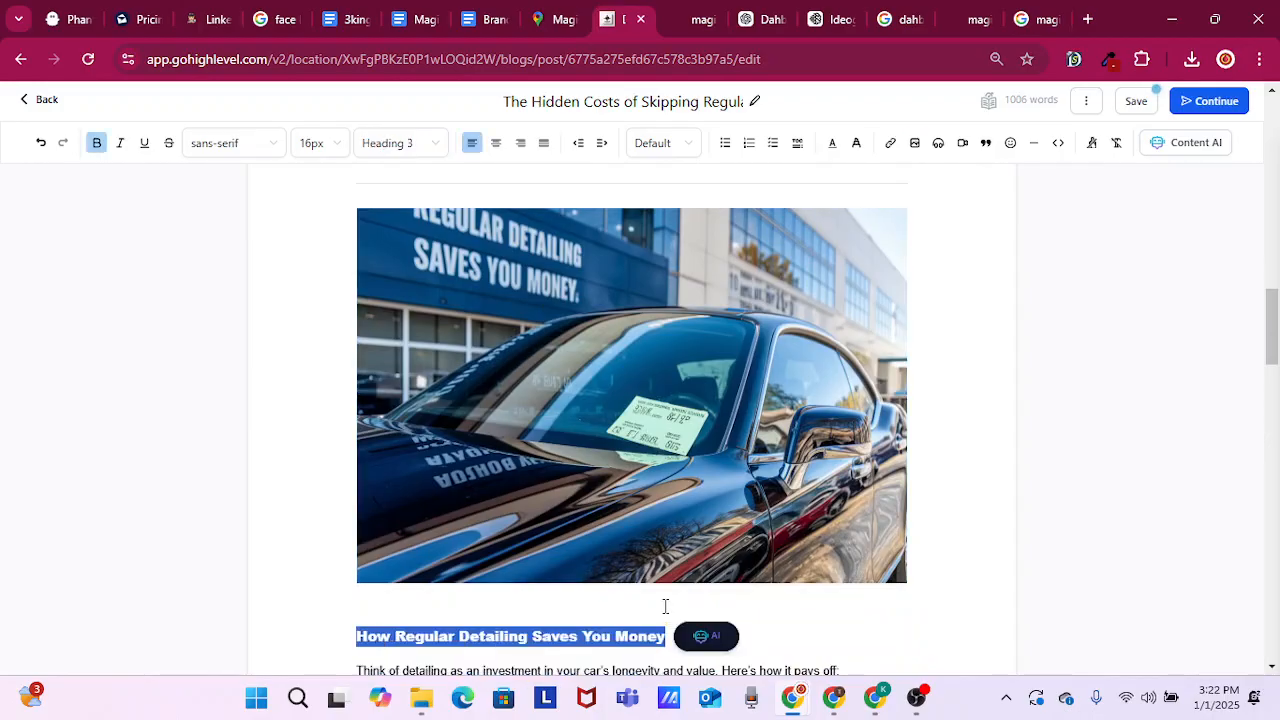
{"action": "scroll", "coordinate": [666, 606], "scroll_direction": "down", "scroll_amount": 2}
{"action": "scroll", "coordinate": [393, 467], "scroll_direction": "up", "scroll_amount": 2}
{"action": "left_click", "coordinate": [771, 650]}
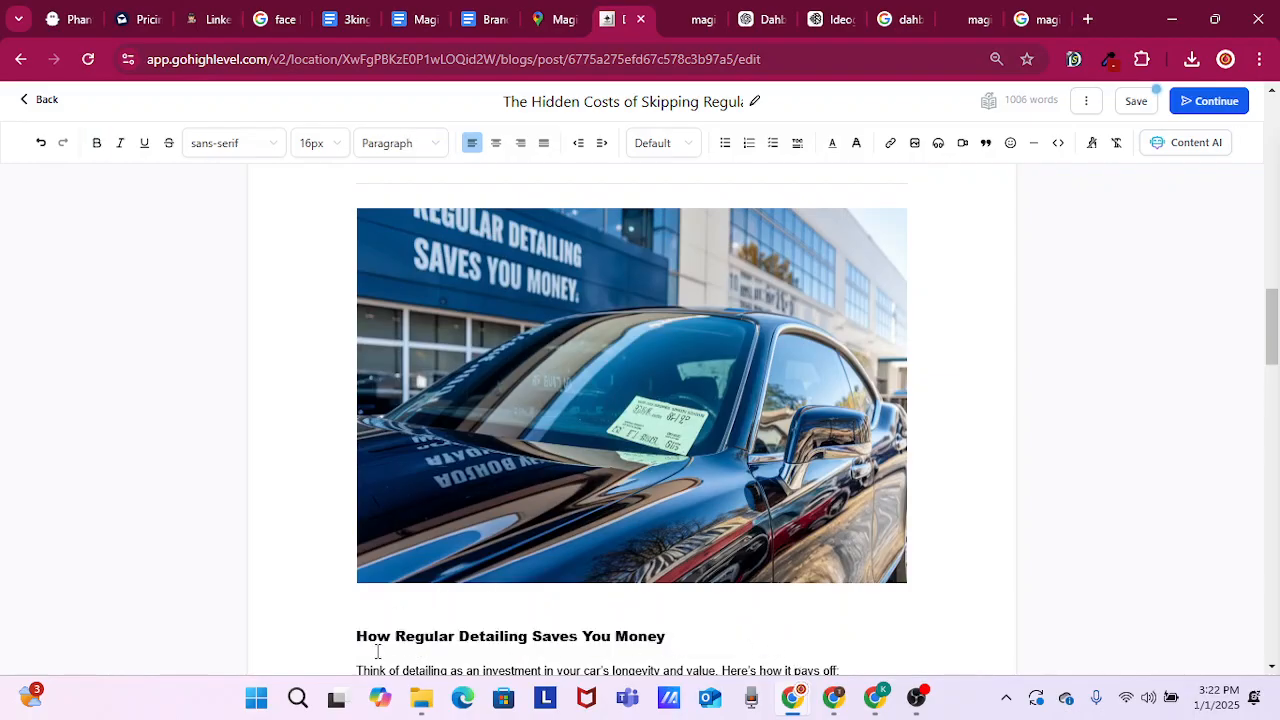
Look through the rest of the post, from the detailing benefits list to the Final Thoughts section
{"action": "scroll", "coordinate": [666, 603], "scroll_direction": "down", "scroll_amount": 3}
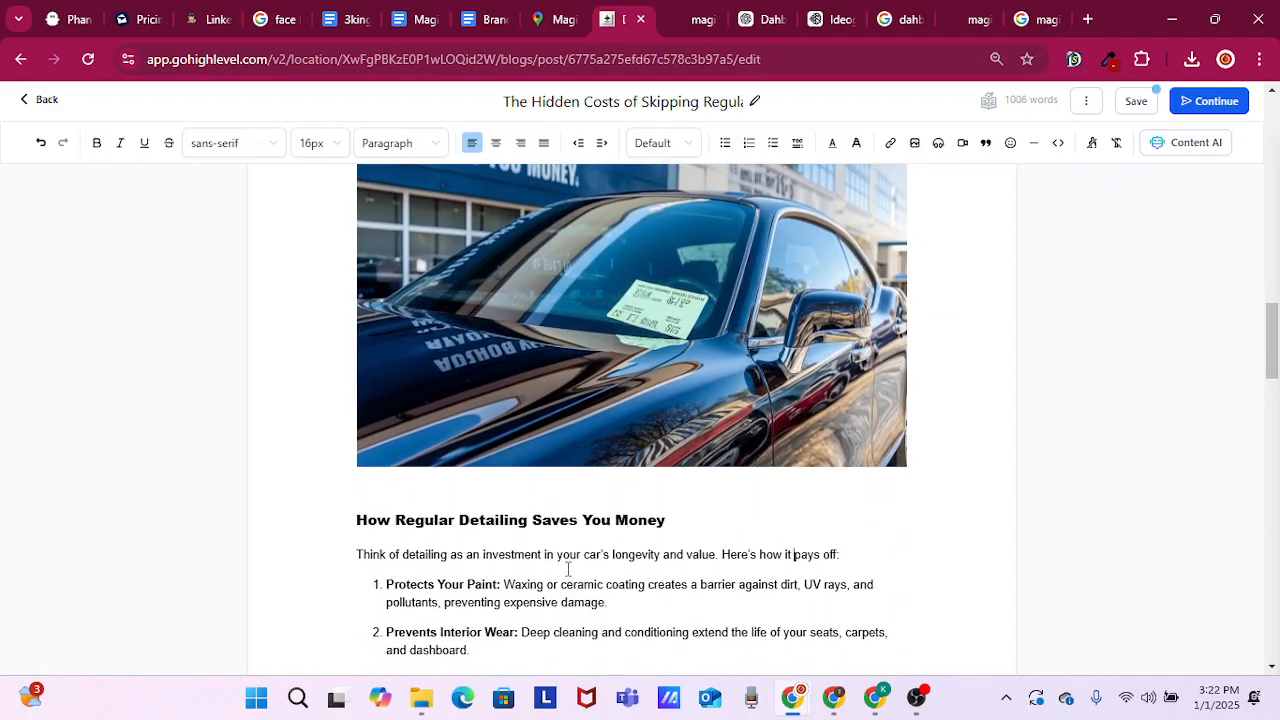
{"action": "scroll", "coordinate": [549, 552], "scroll_direction": "down", "scroll_amount": 5}
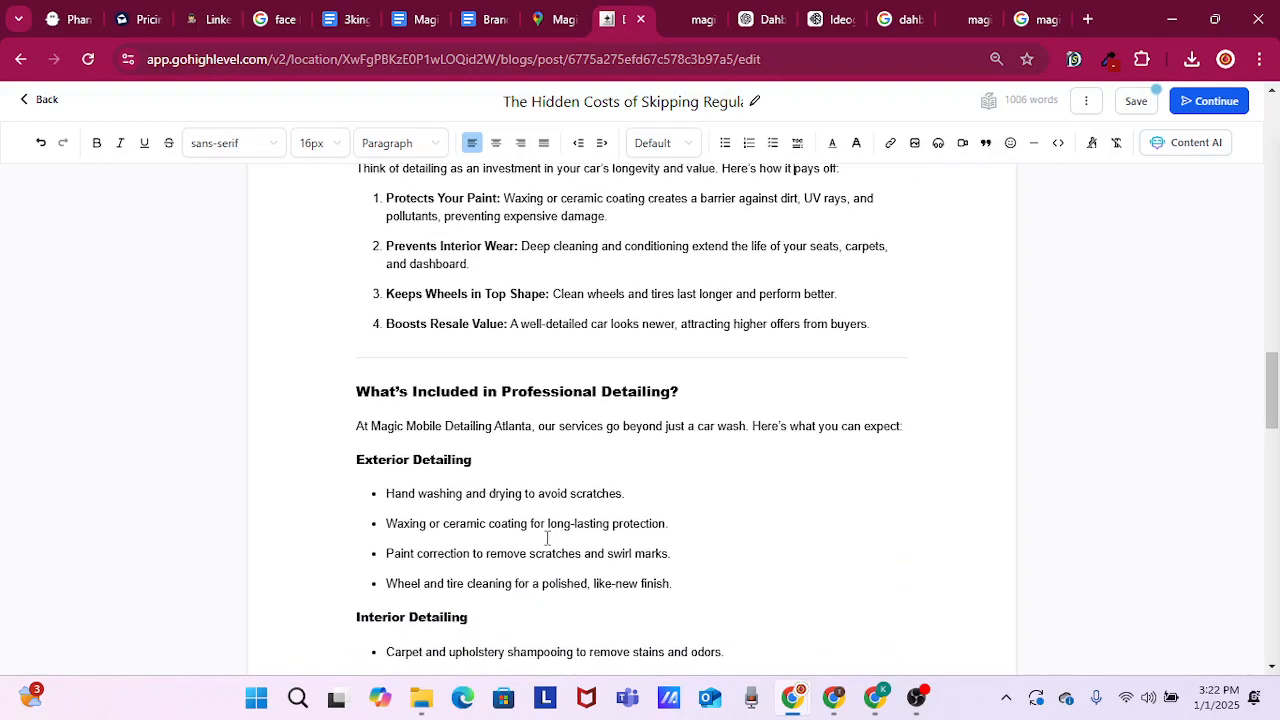
{"action": "scroll", "coordinate": [546, 537], "scroll_direction": "down", "scroll_amount": 7}
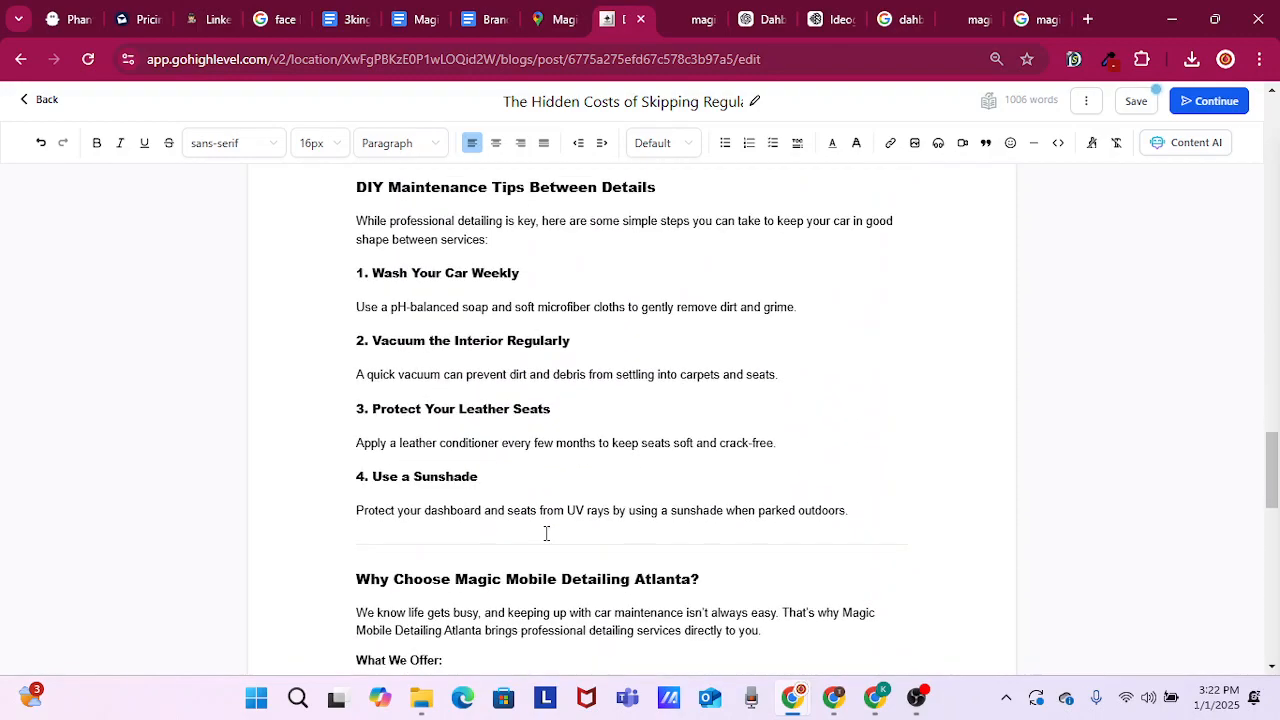
{"action": "scroll", "coordinate": [546, 527], "scroll_direction": "down", "scroll_amount": 5}
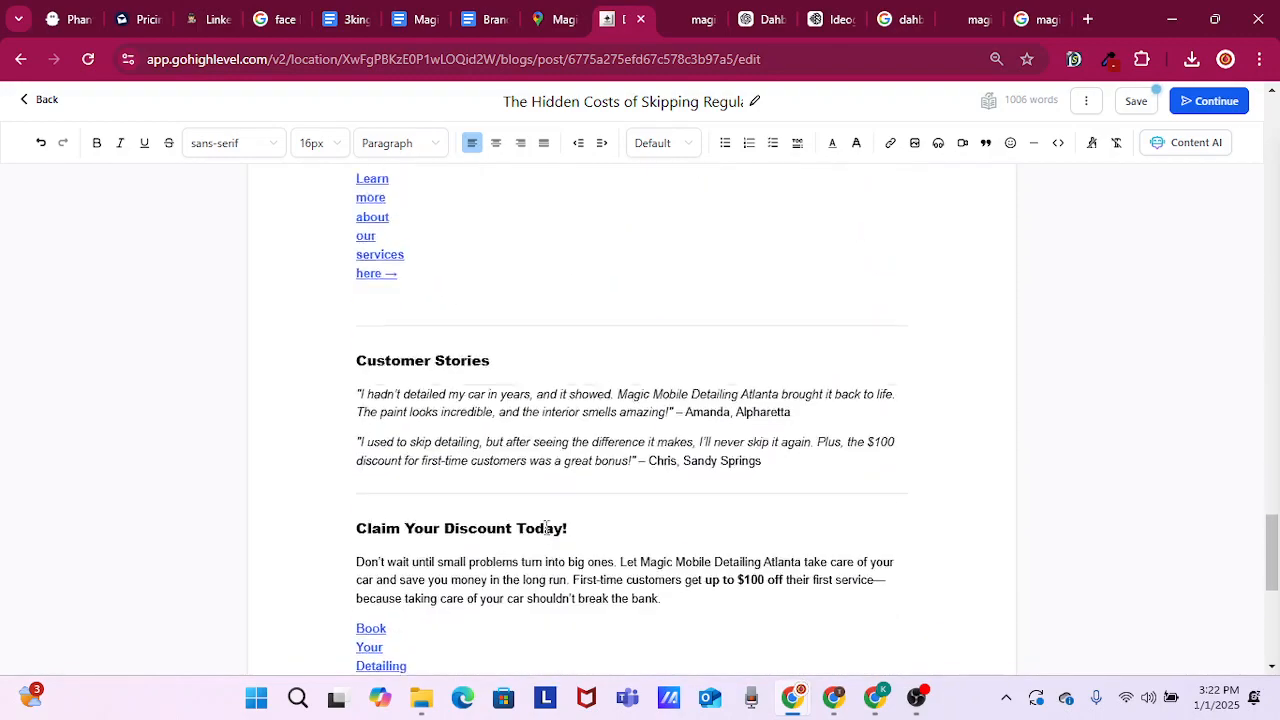
{"action": "scroll", "coordinate": [546, 527], "scroll_direction": "down", "scroll_amount": 4}
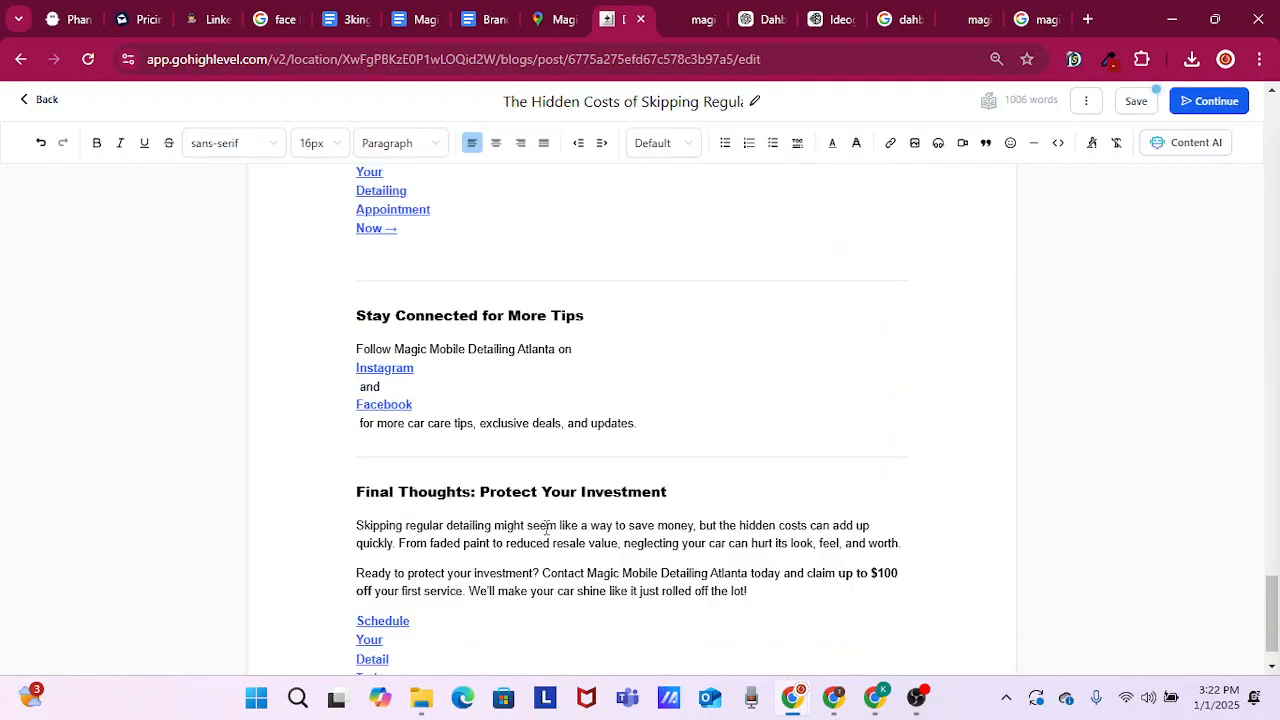
{"action": "scroll", "coordinate": [546, 531], "scroll_direction": "up", "scroll_amount": 6}
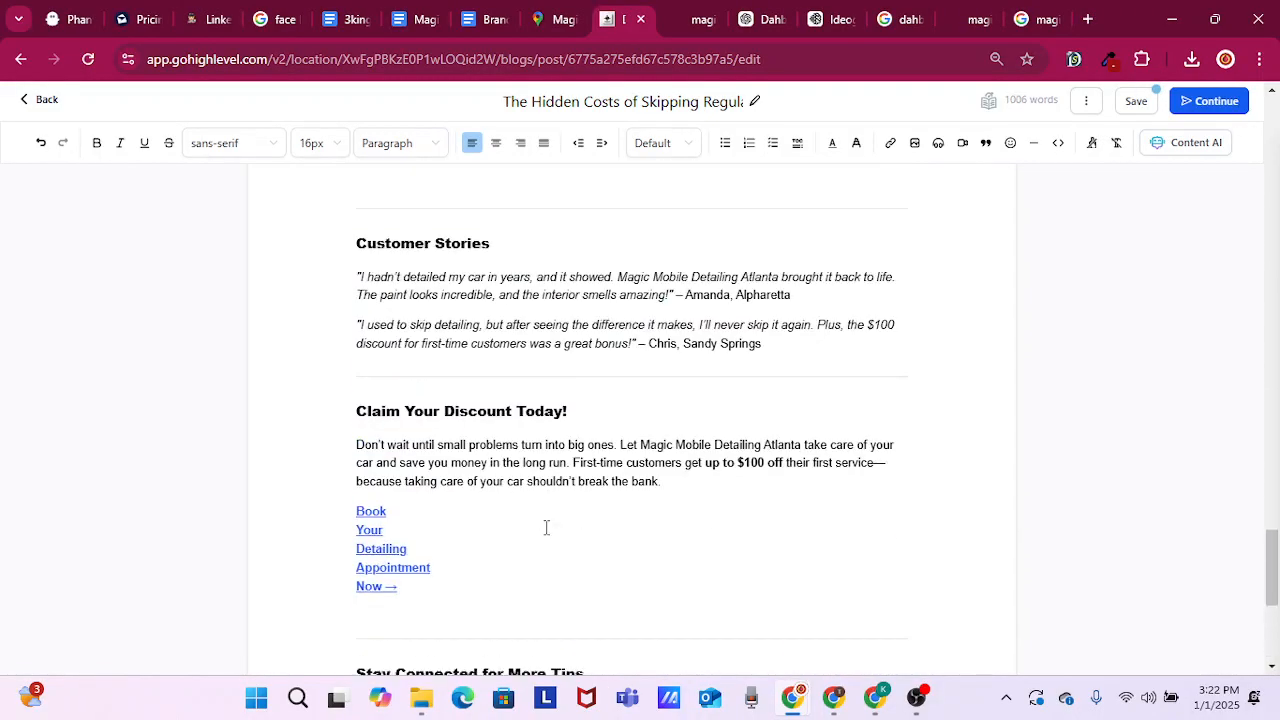
{"action": "scroll", "coordinate": [546, 530], "scroll_direction": "up", "scroll_amount": 4}
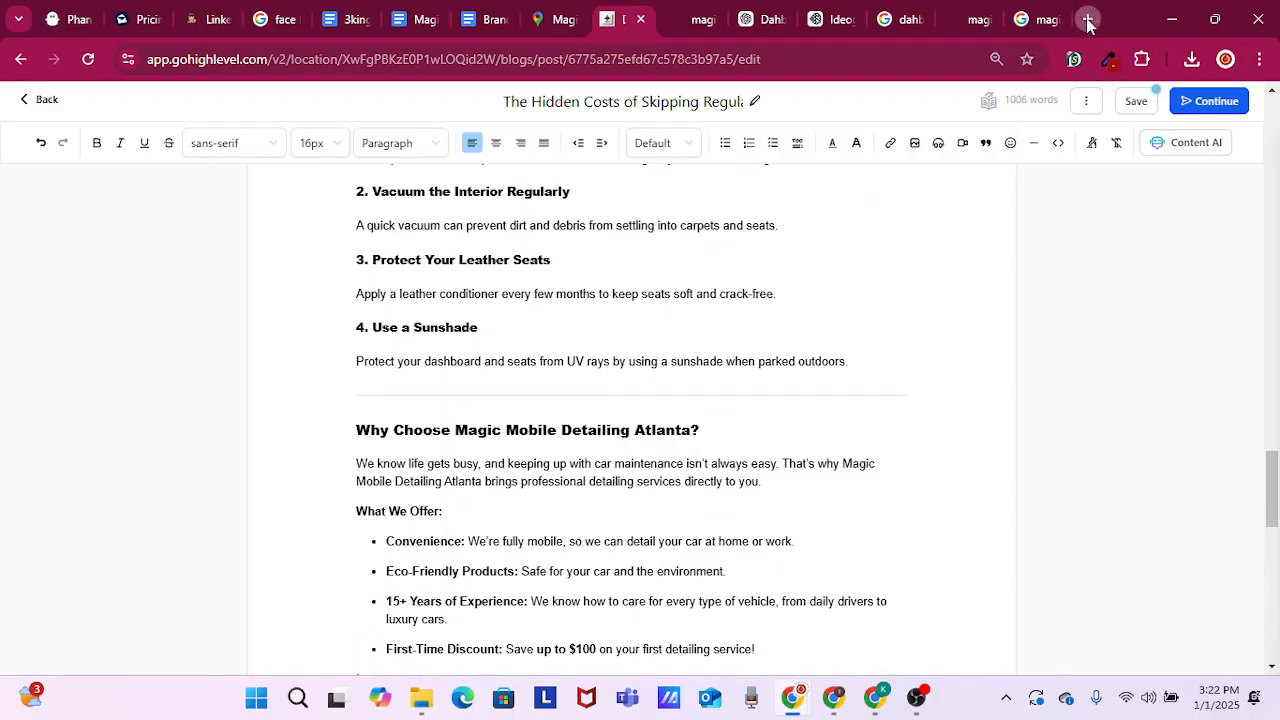
Open YouTube in a new browser tab and search for "How Regular Detailing Saves You Money"
{"action": "left_click", "coordinate": [1089, 20]}
{"action": "type", "text": "you"}
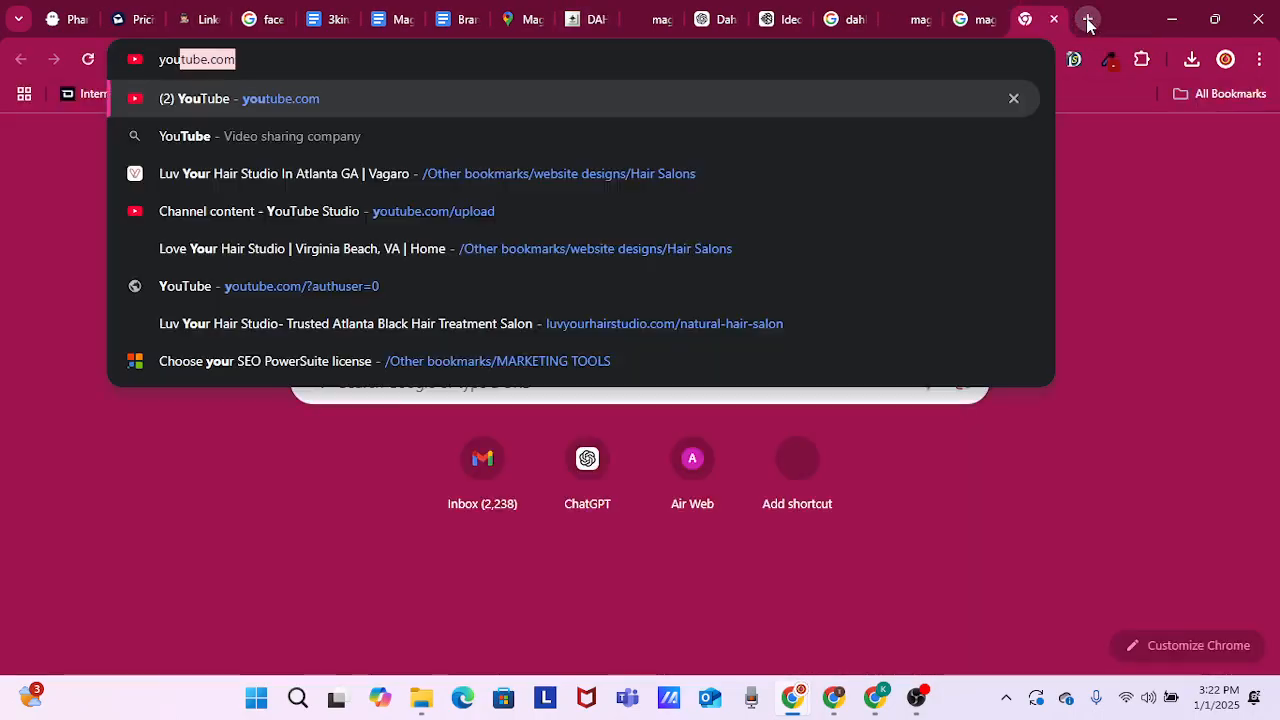
{"action": "key", "text": "Return"}
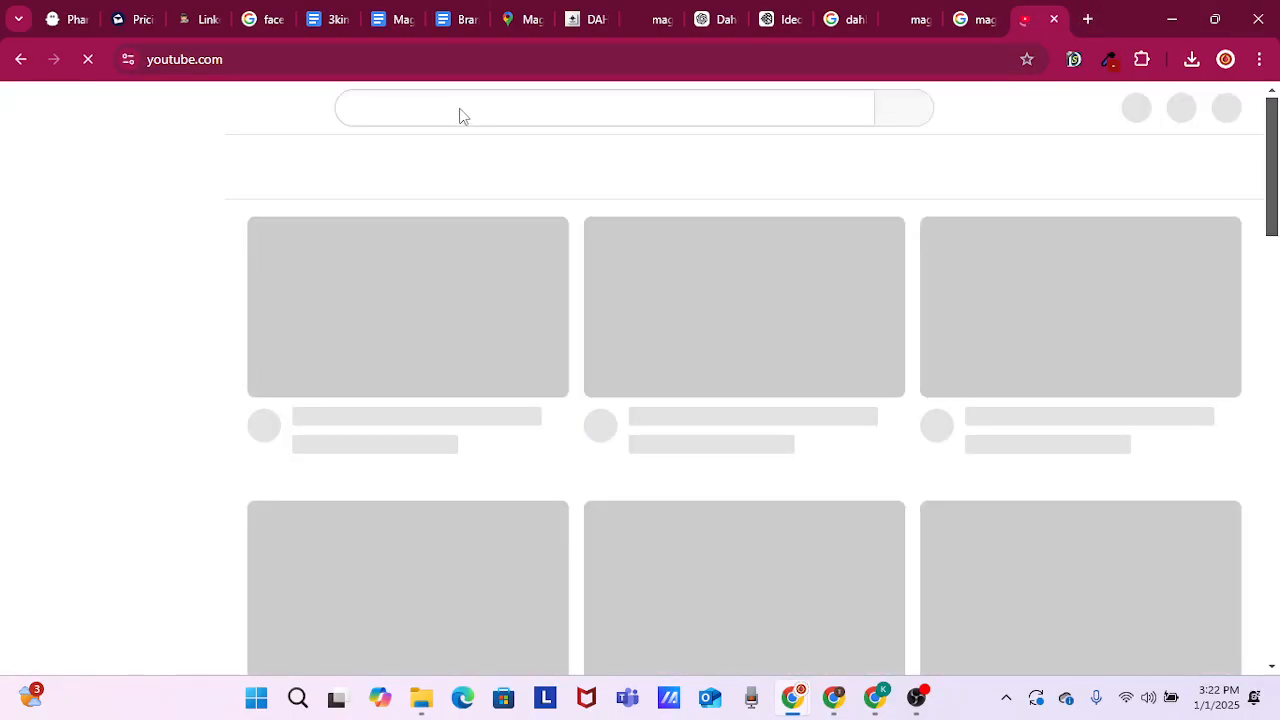
{"action": "left_click", "coordinate": [461, 108]}
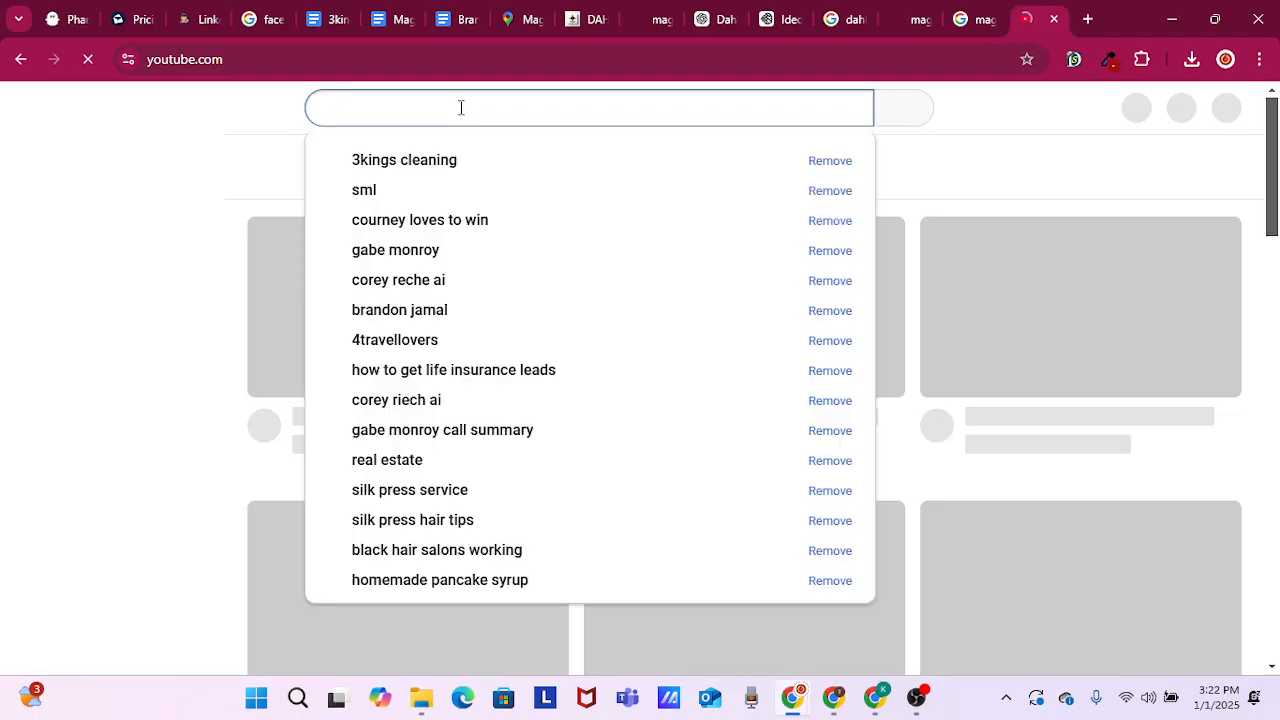
{"action": "type", "text": "How Regular Detailing Saves You Money"}
{"action": "key", "text": "Return"}
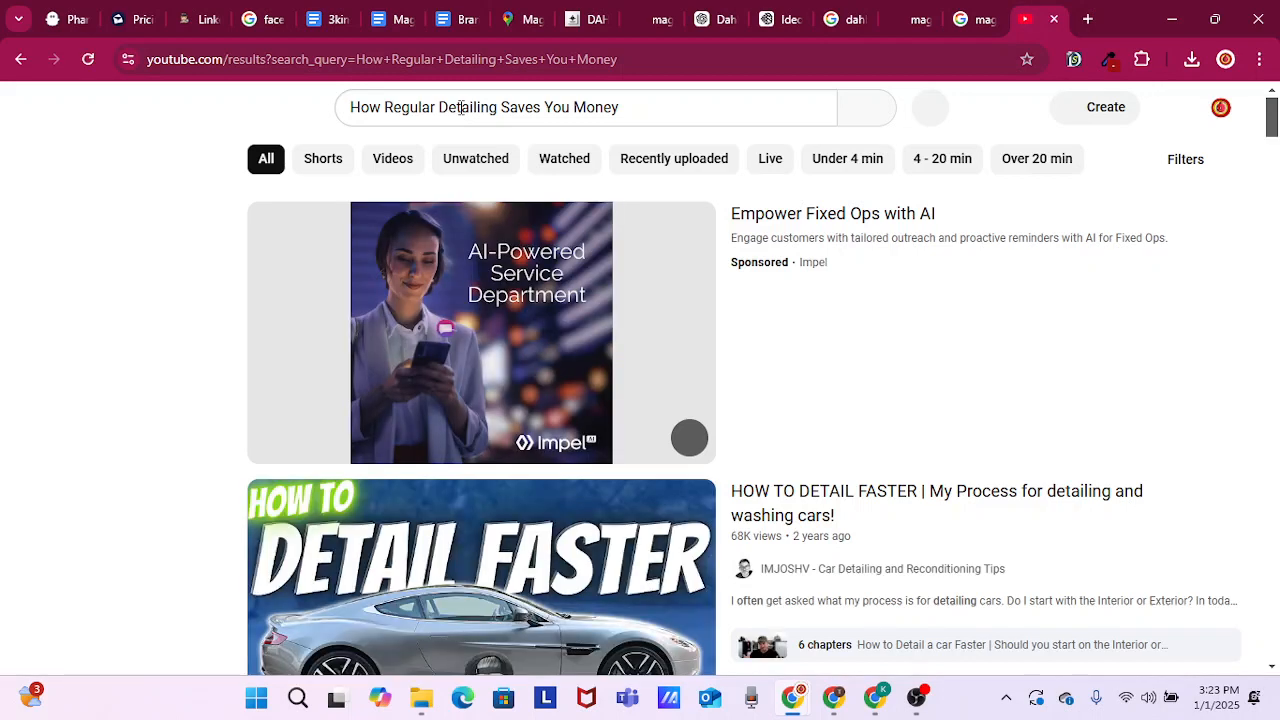
Copy the link address of the video "HOW TO DETAIL FASTER | My Process for detailing and washing cars!"
{"action": "scroll", "coordinate": [851, 515], "scroll_direction": "down", "scroll_amount": 2}
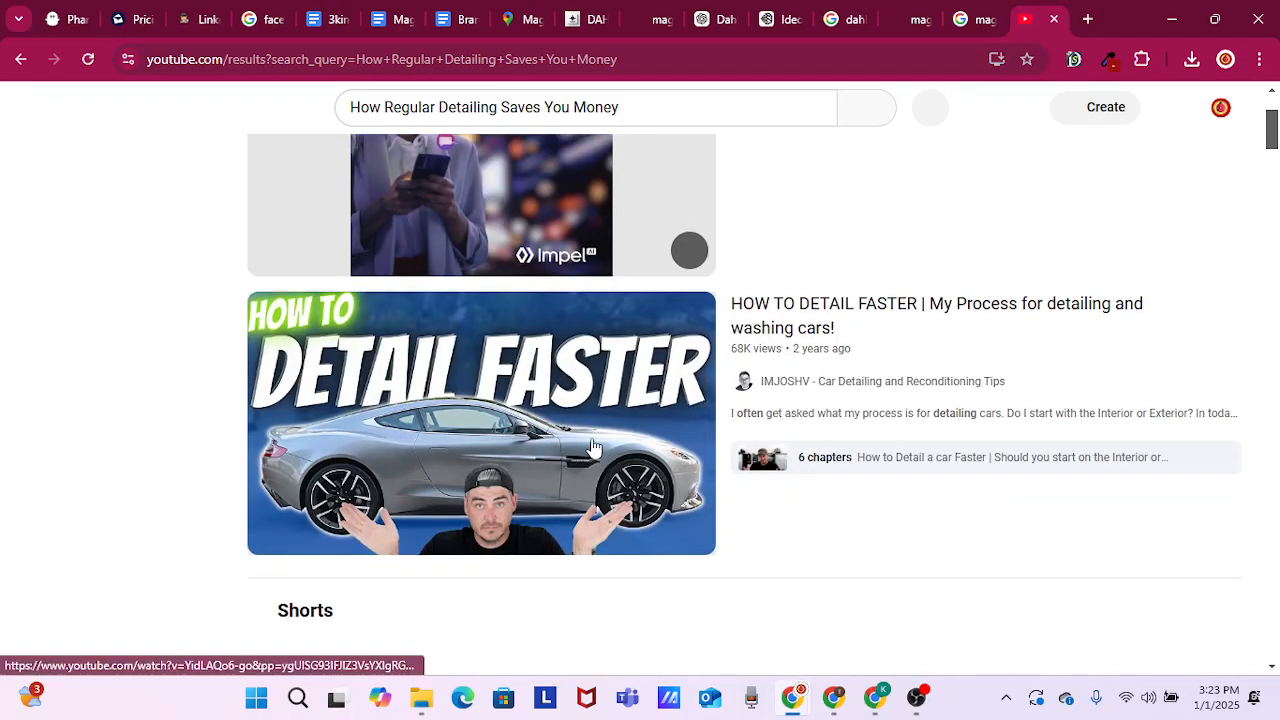
{"action": "right_click", "coordinate": [848, 308]}
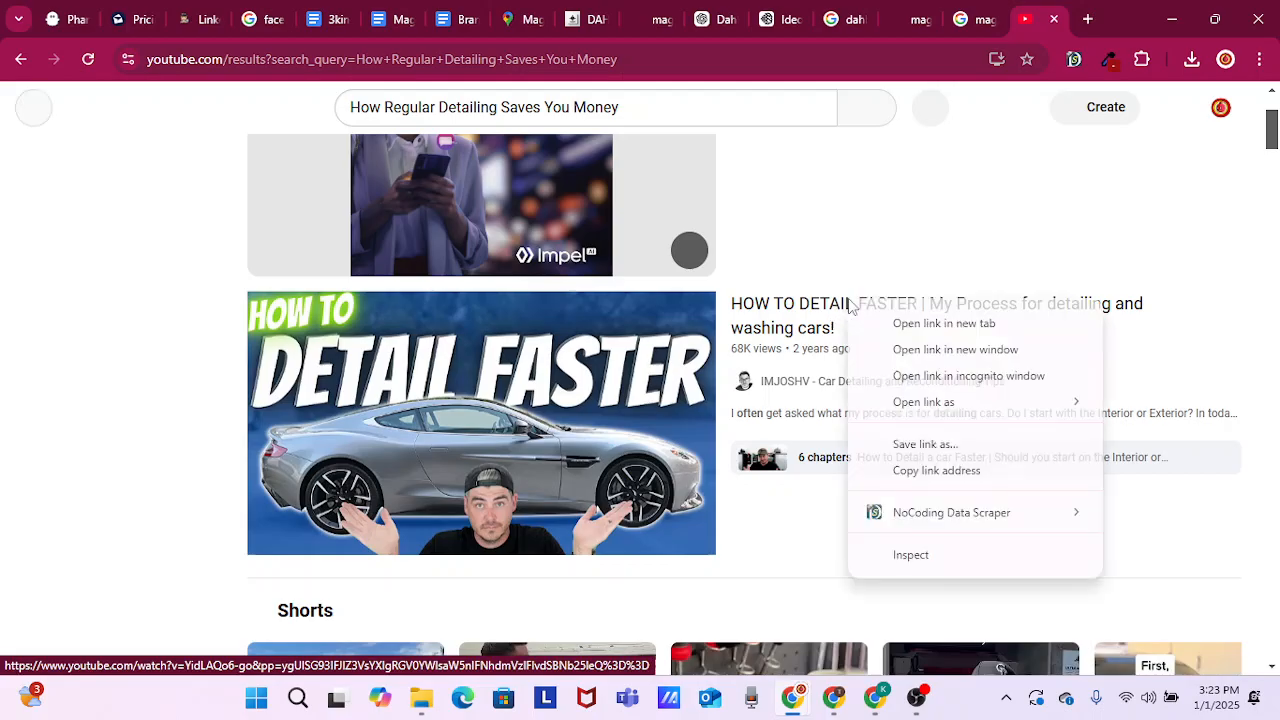
{"action": "left_click", "coordinate": [951, 471]}
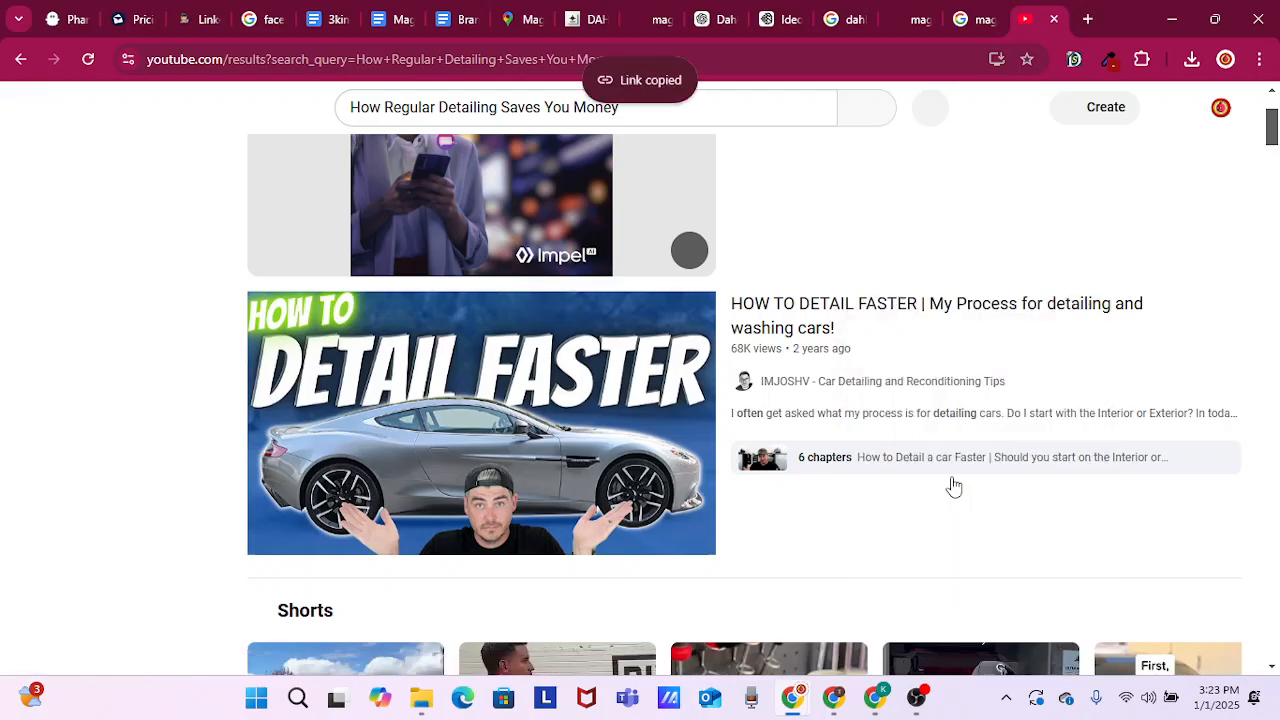
Close the YouTube results and add an empty line above the heading "Why Choose Magic Mobile Detailing Atlanta?" in the post
{"action": "left_click", "coordinate": [1054, 19]}
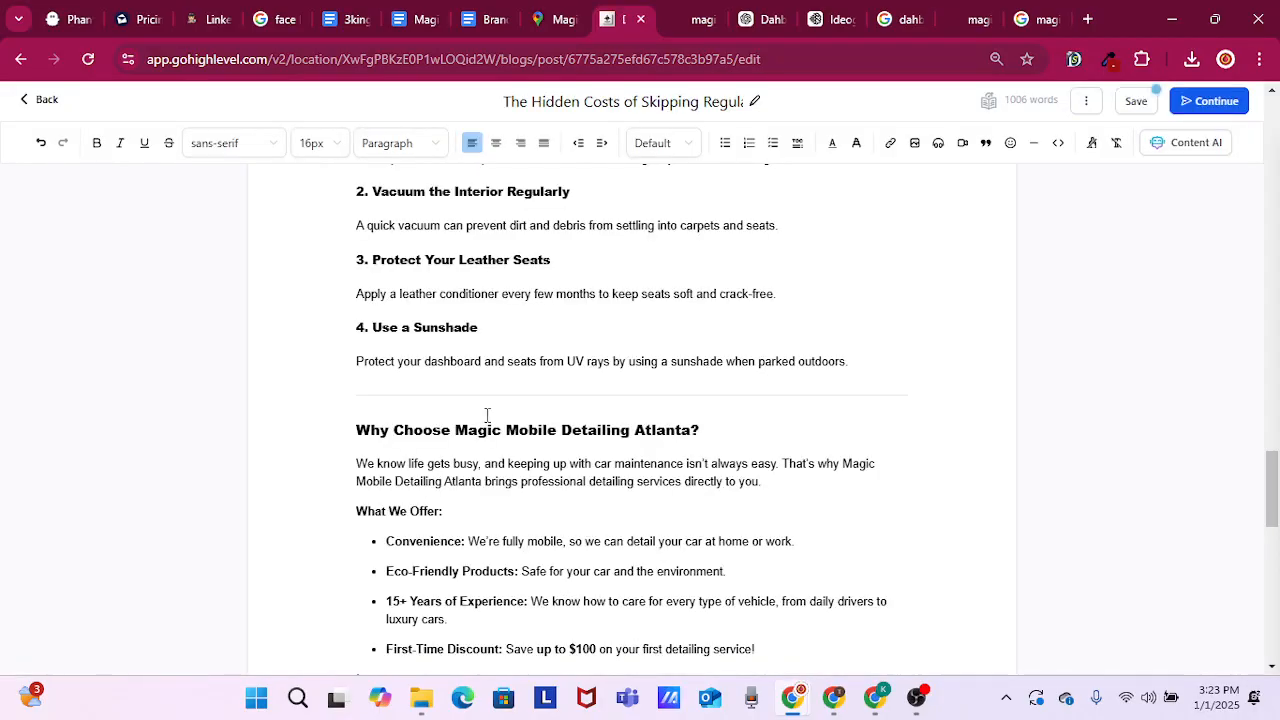
{"action": "left_click", "coordinate": [393, 392]}
{"action": "left_click", "coordinate": [477, 391]}
{"action": "left_click", "coordinate": [477, 391]}
{"action": "key", "text": "Return"}
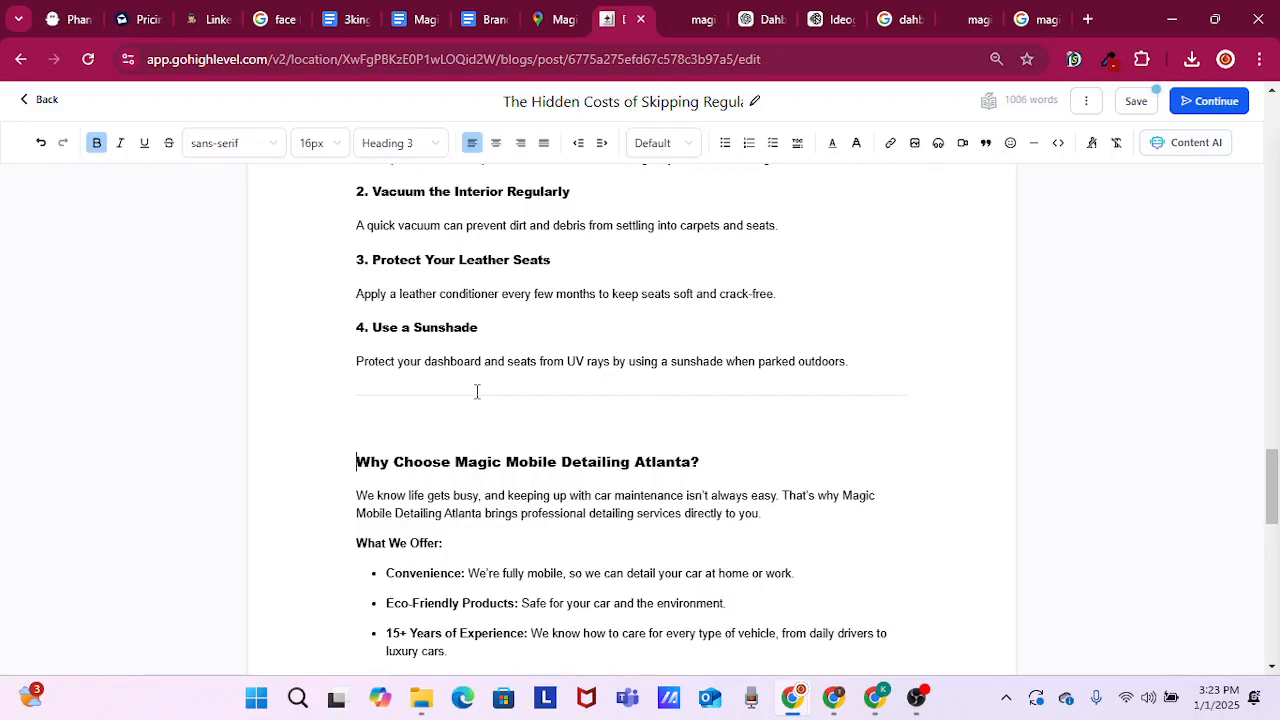
Add an empty paragraph above the heading "DIY Maintenance Tips Between Details" and place the cursor in it
{"action": "scroll", "coordinate": [407, 418], "scroll_direction": "down", "scroll_amount": 3}
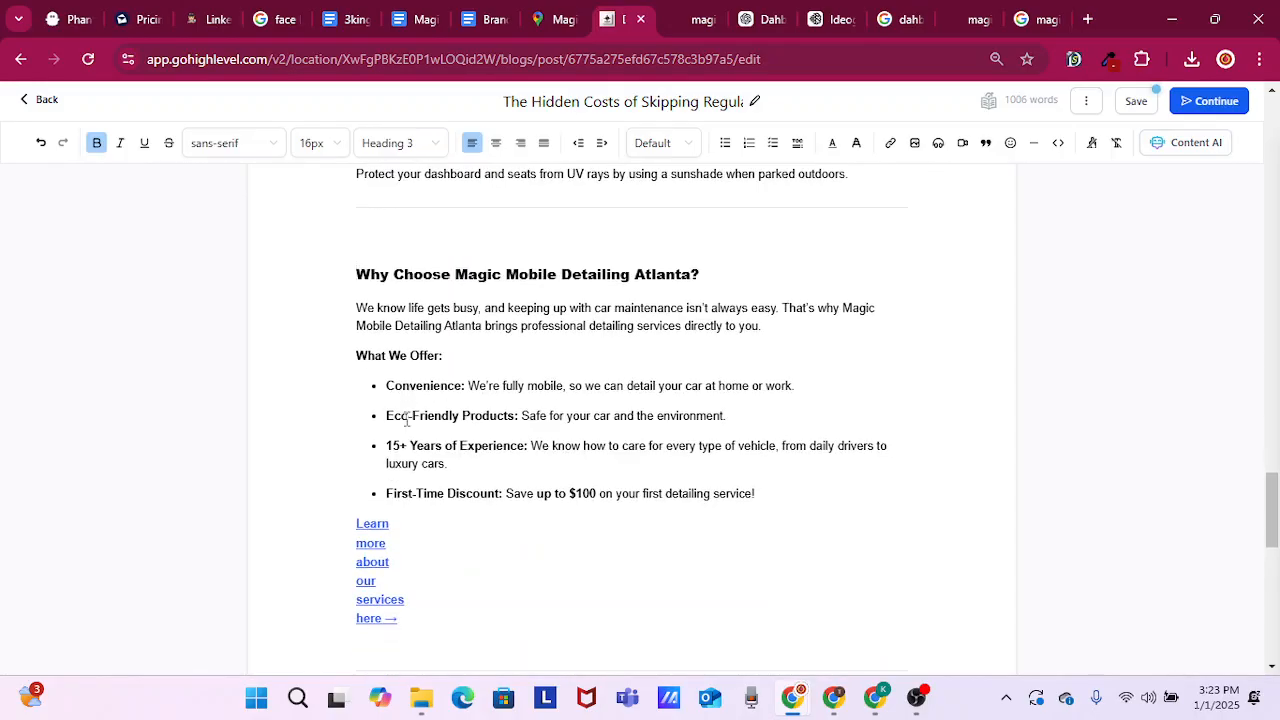
{"action": "scroll", "coordinate": [407, 418], "scroll_direction": "up", "scroll_amount": 3}
{"action": "scroll", "coordinate": [407, 418], "scroll_direction": "up", "scroll_amount": 7}
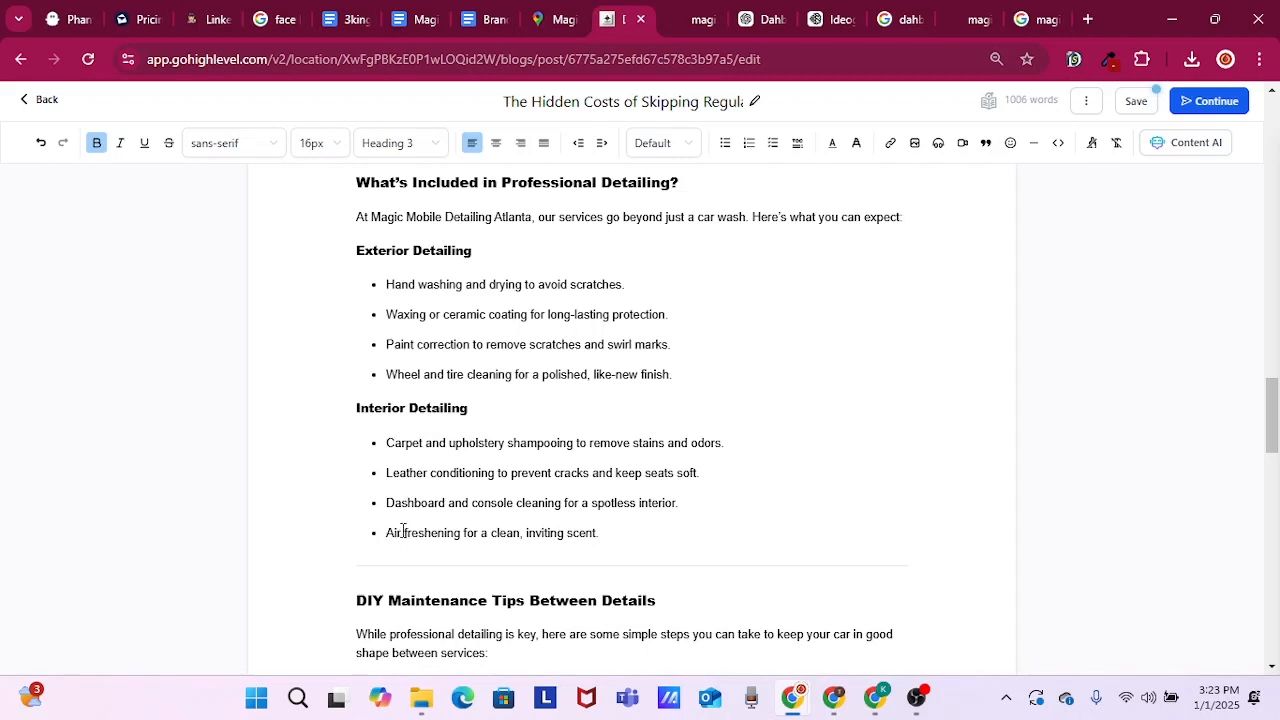
{"action": "scroll", "coordinate": [403, 531], "scroll_direction": "up", "scroll_amount": 3}
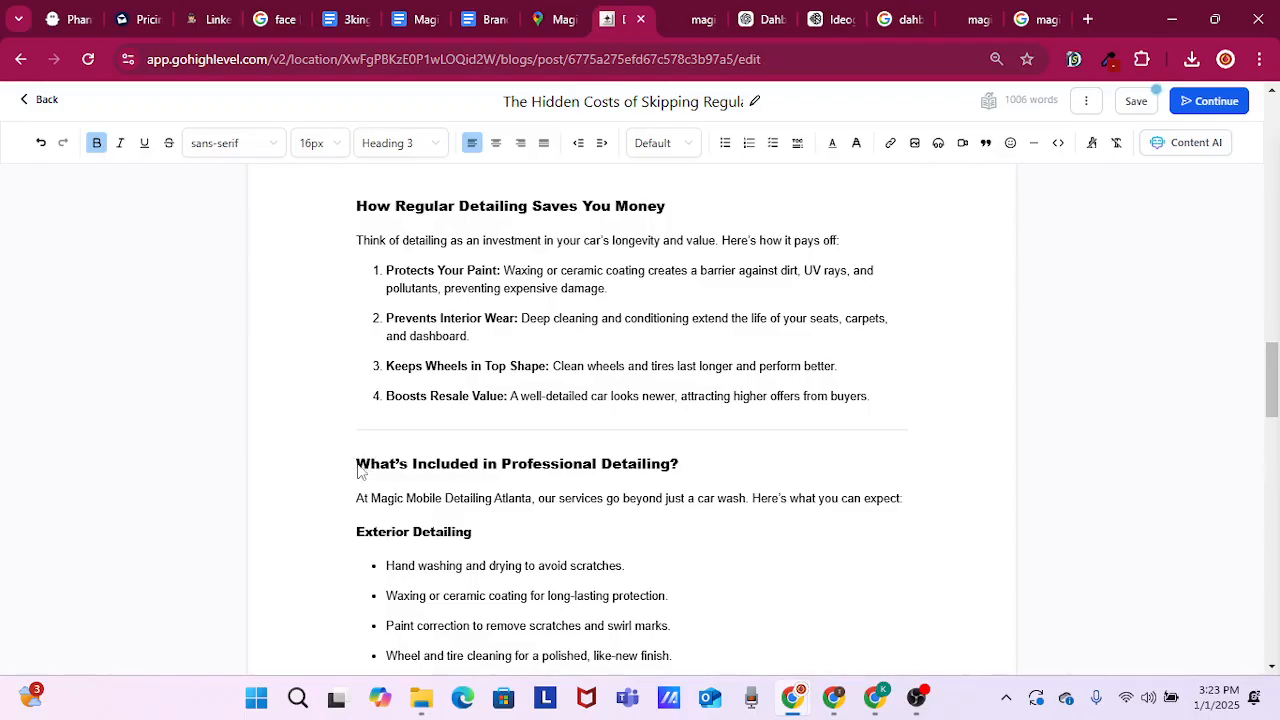
{"action": "scroll", "coordinate": [408, 403], "scroll_direction": "up", "scroll_amount": 2}
{"action": "scroll", "coordinate": [405, 407], "scroll_direction": "down", "scroll_amount": 1}
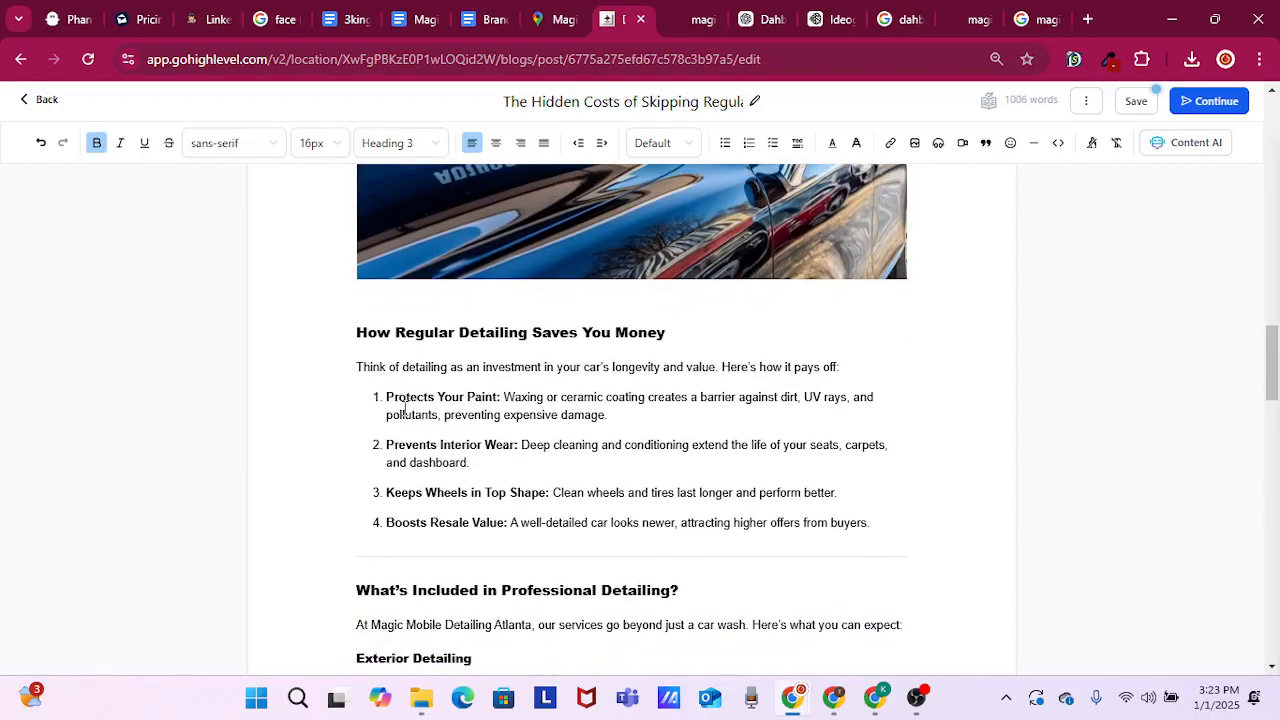
{"action": "scroll", "coordinate": [404, 408], "scroll_direction": "down", "scroll_amount": 5}
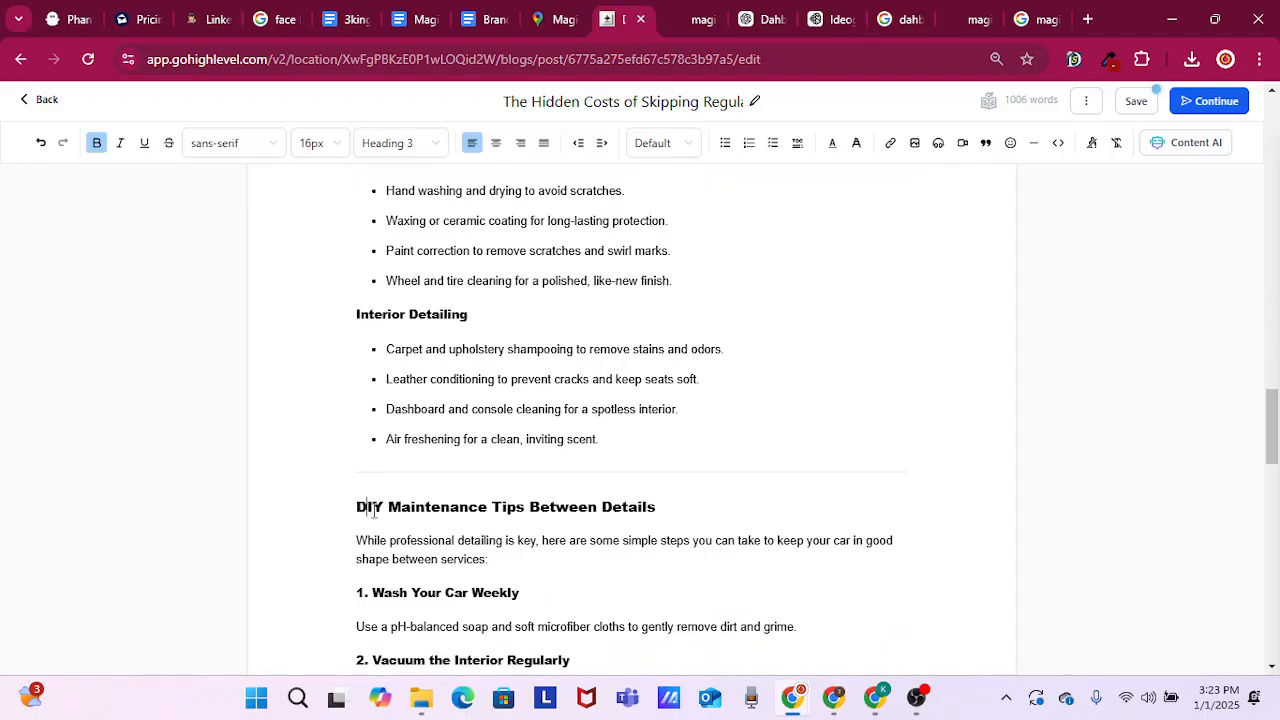
{"action": "key", "text": "Return"}
{"action": "key", "text": "Up"}
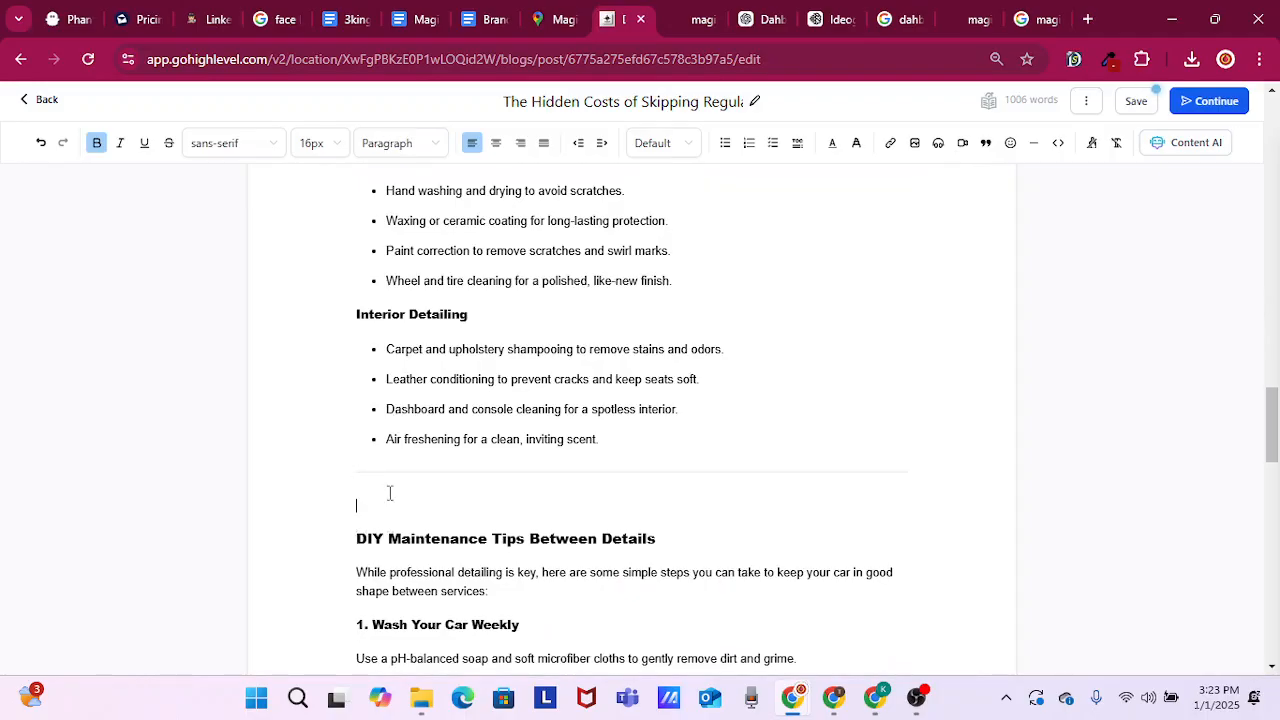
Insert the copied YouTube video link in the empty paragraph, with a width of 900 px and a custom height
{"action": "left_click", "coordinate": [963, 145]}
{"action": "left_click", "coordinate": [635, 206]}
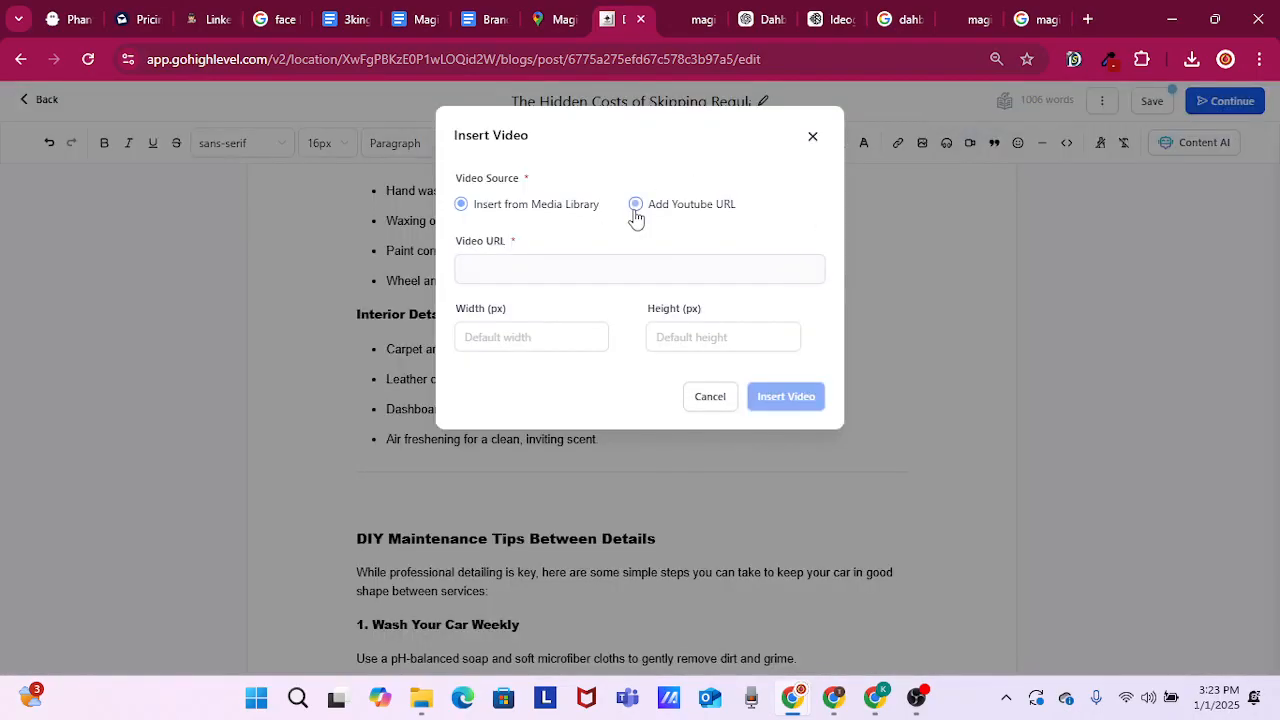
{"action": "left_click", "coordinate": [512, 264]}
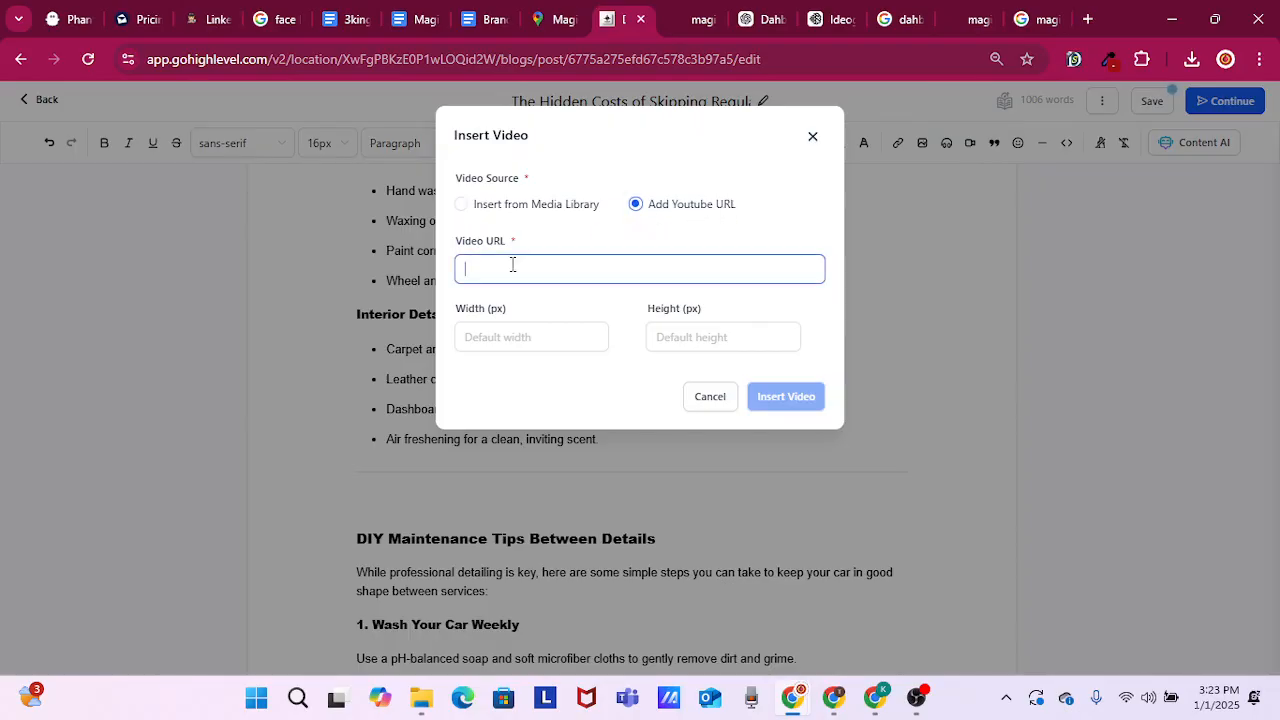
{"action": "right_click", "coordinate": [512, 264]}
{"action": "left_click", "coordinate": [609, 476]}
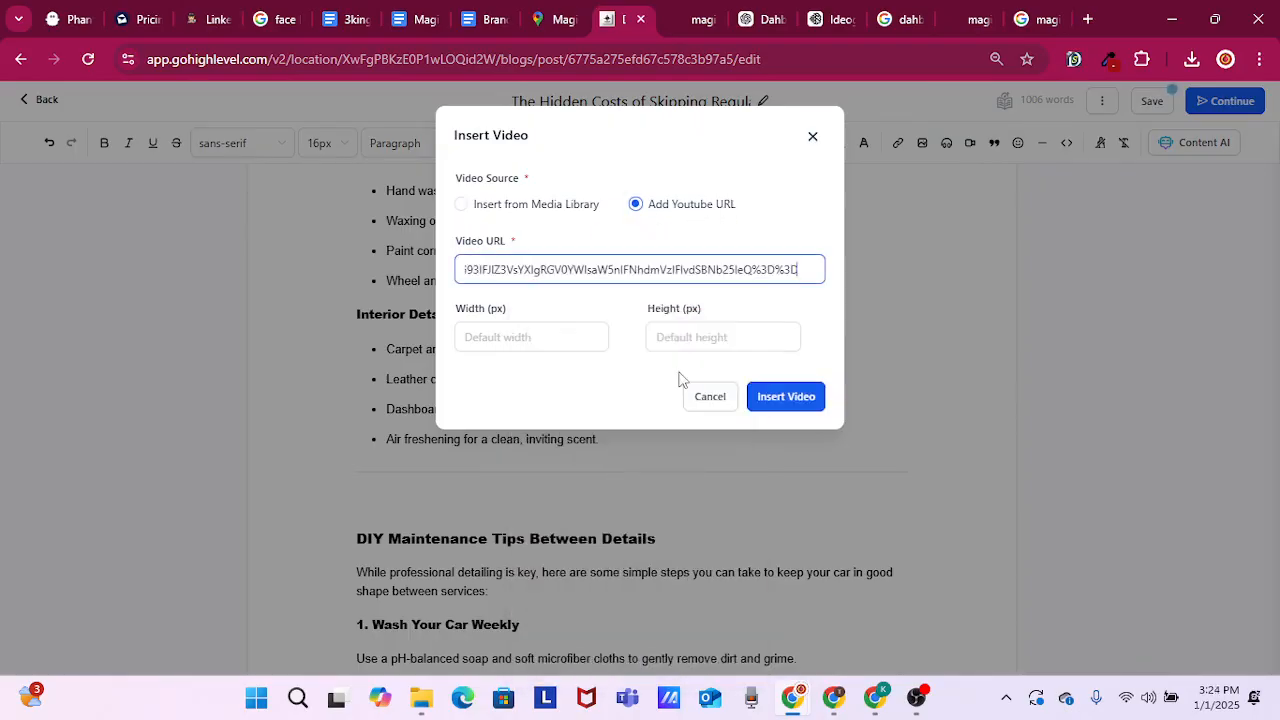
{"action": "left_click", "coordinate": [545, 342]}
{"action": "type", "text": "900"}
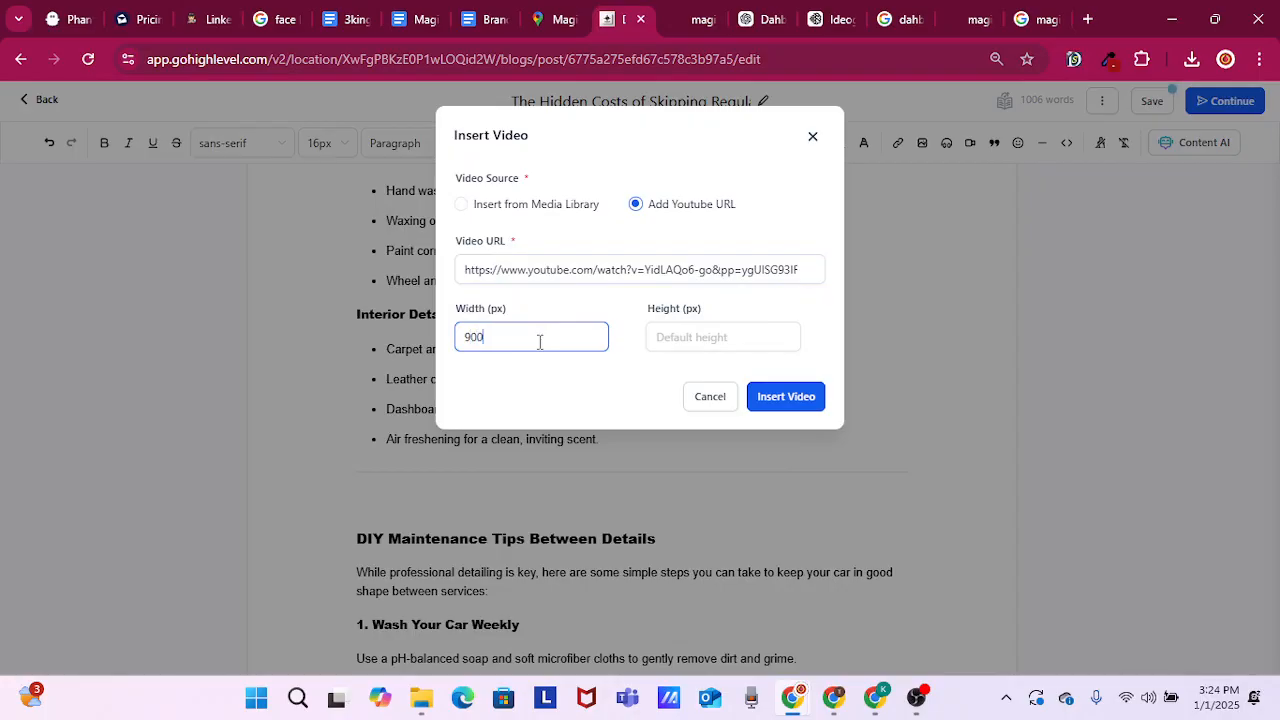
{"action": "key", "text": "Tab"}
{"action": "type", "text": "50"}
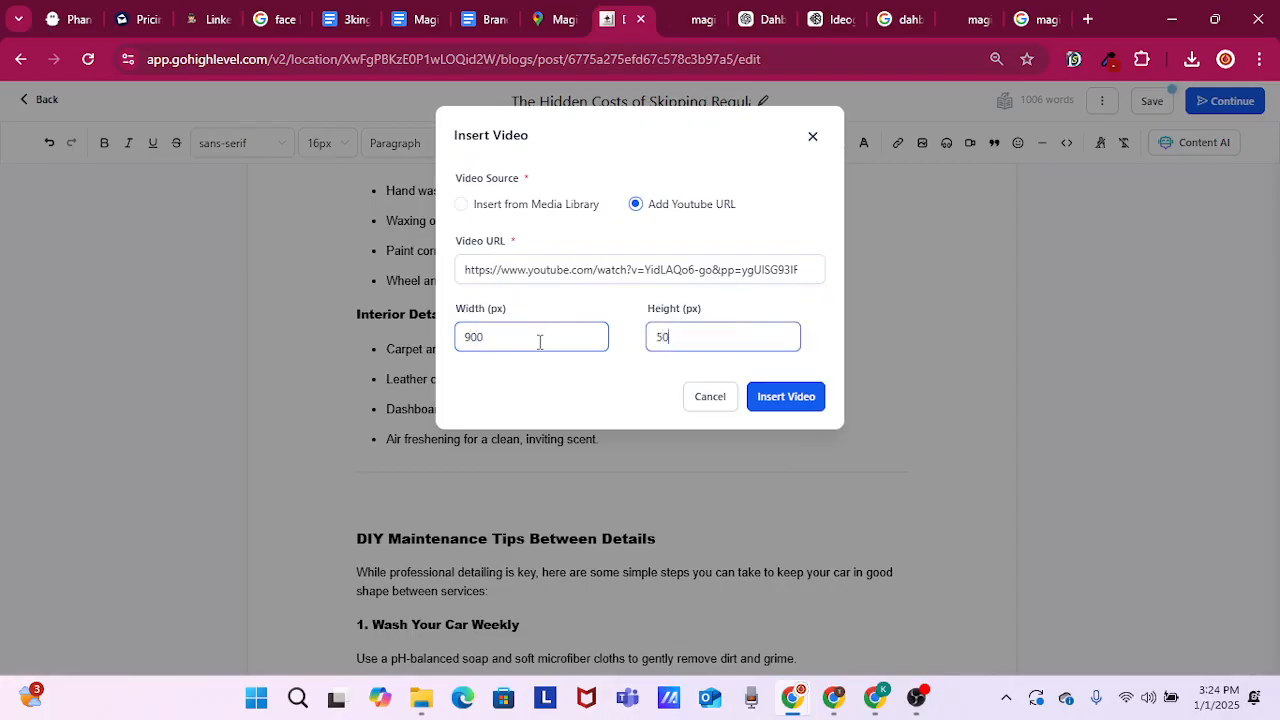
{"action": "left_click", "coordinate": [780, 404]}
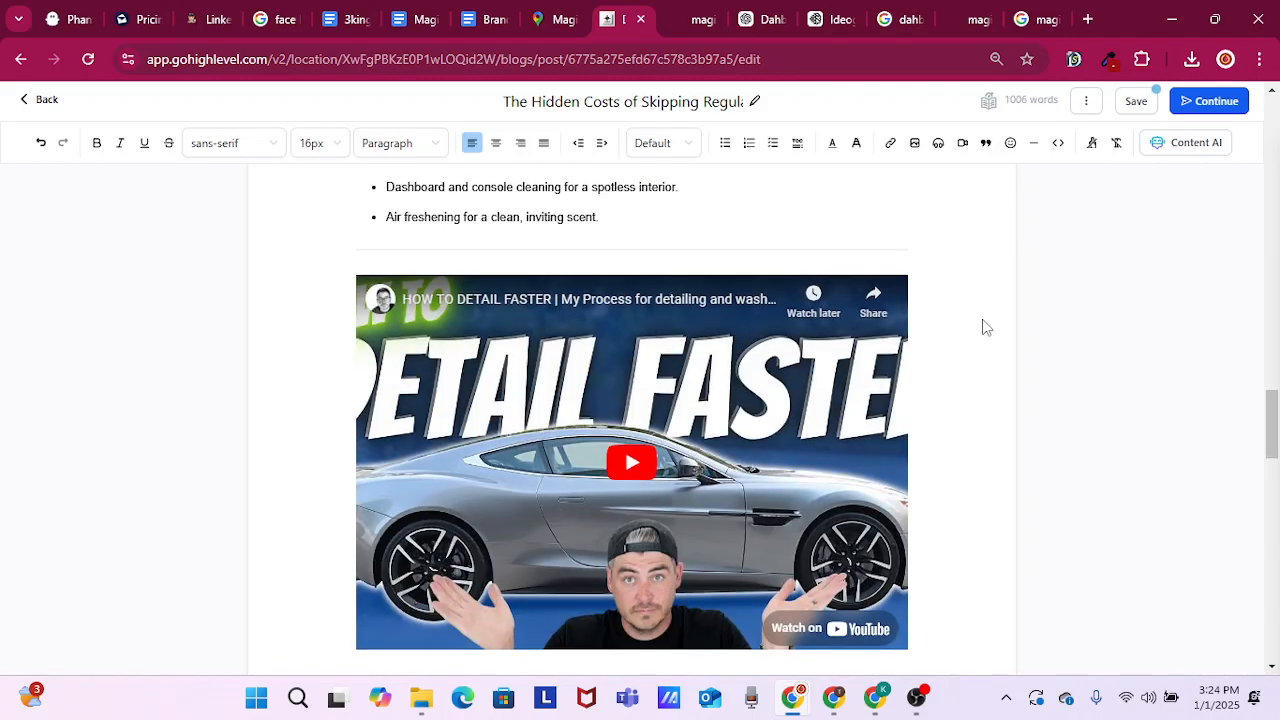
Review the post from the Tire and Wheel Damage section down to the embedded video and the DIY maintenance heading
{"action": "scroll", "coordinate": [985, 327], "scroll_direction": "up", "scroll_amount": 1}
{"action": "scroll", "coordinate": [985, 327], "scroll_direction": "up", "scroll_amount": 6}
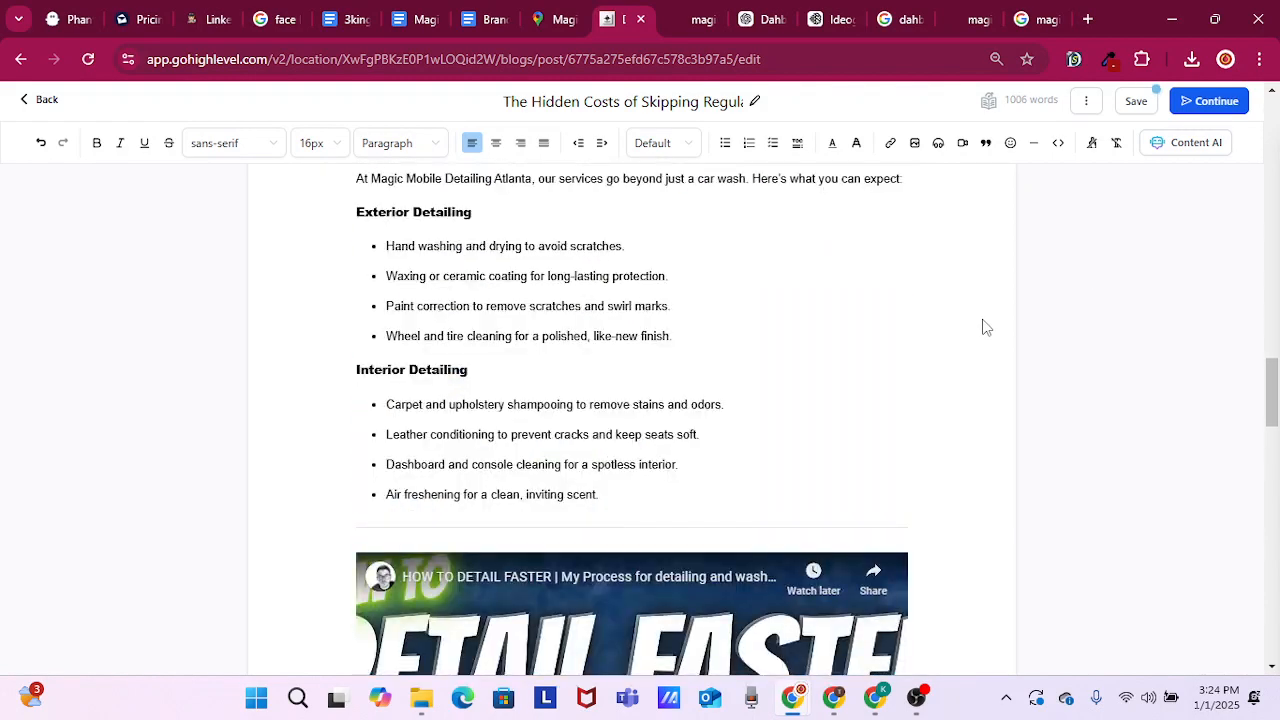
{"action": "scroll", "coordinate": [985, 327], "scroll_direction": "up", "scroll_amount": 9}
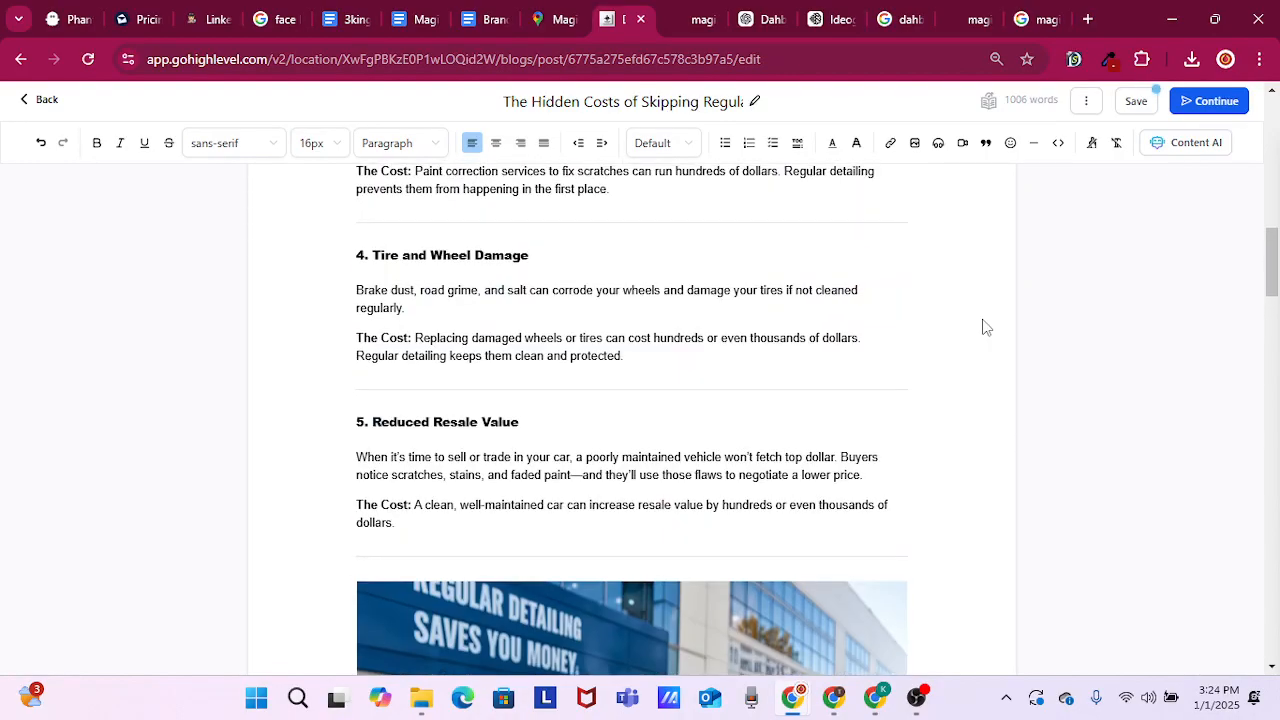
{"action": "scroll", "coordinate": [985, 327], "scroll_direction": "down", "scroll_amount": 7}
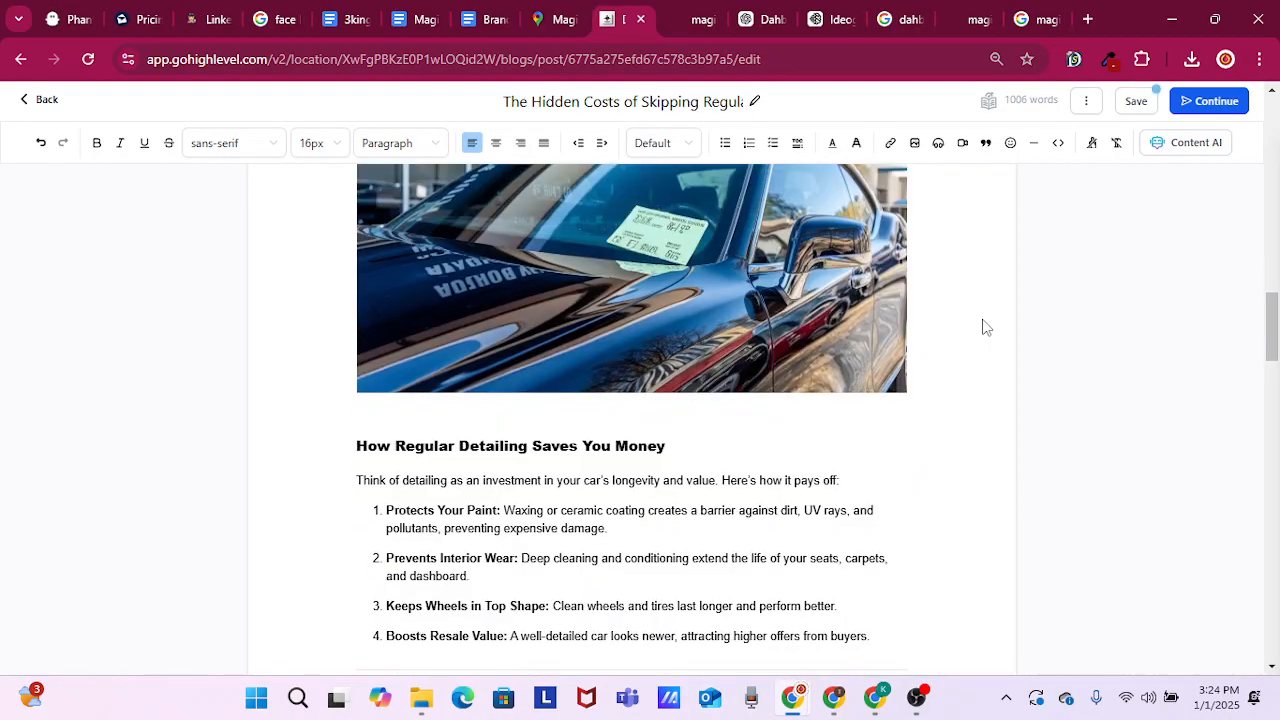
{"action": "scroll", "coordinate": [985, 327], "scroll_direction": "down", "scroll_amount": 3}
{"action": "scroll", "coordinate": [985, 327], "scroll_direction": "down", "scroll_amount": 4}
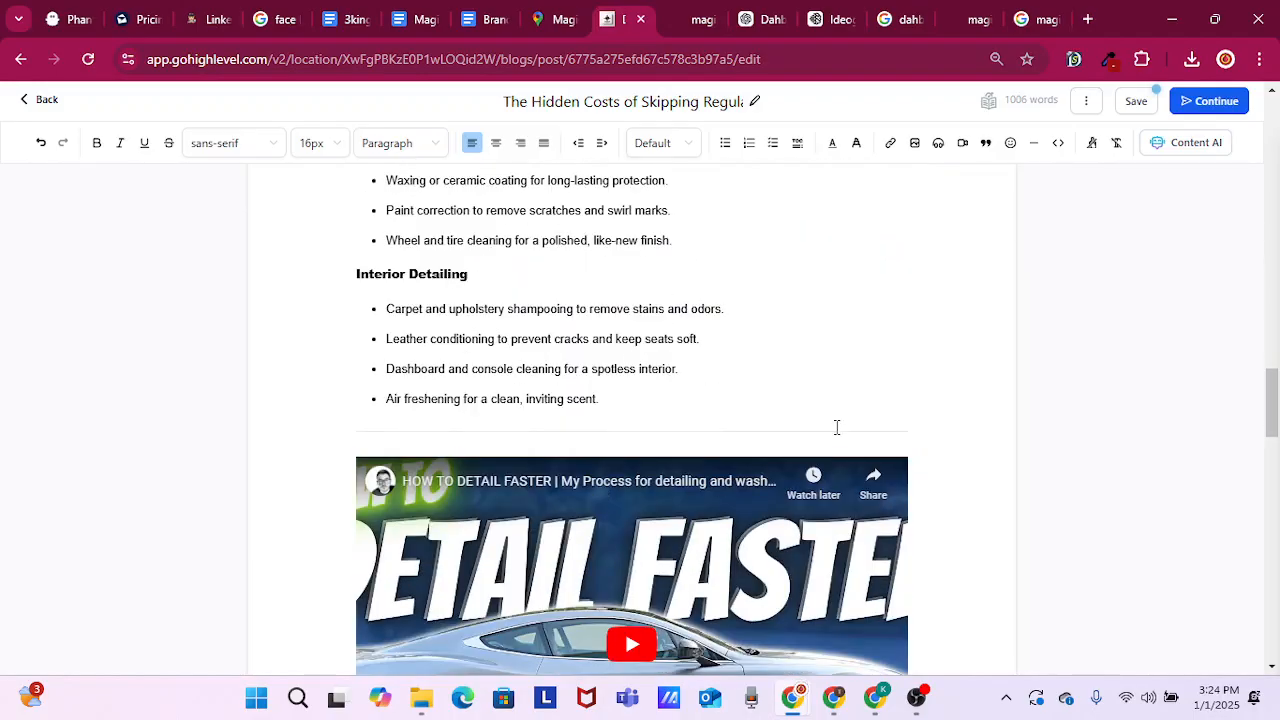
{"action": "scroll", "coordinate": [644, 442], "scroll_direction": "down", "scroll_amount": 1}
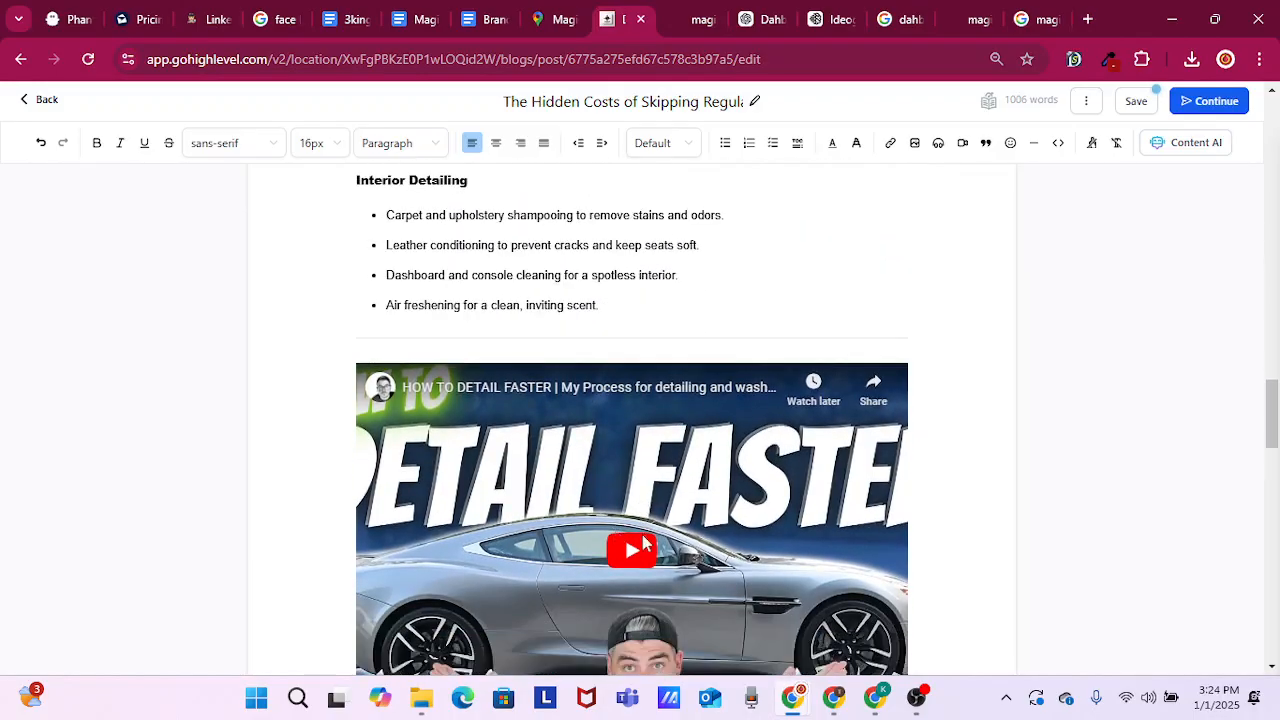
{"action": "scroll", "coordinate": [727, 527], "scroll_direction": "down", "scroll_amount": 1}
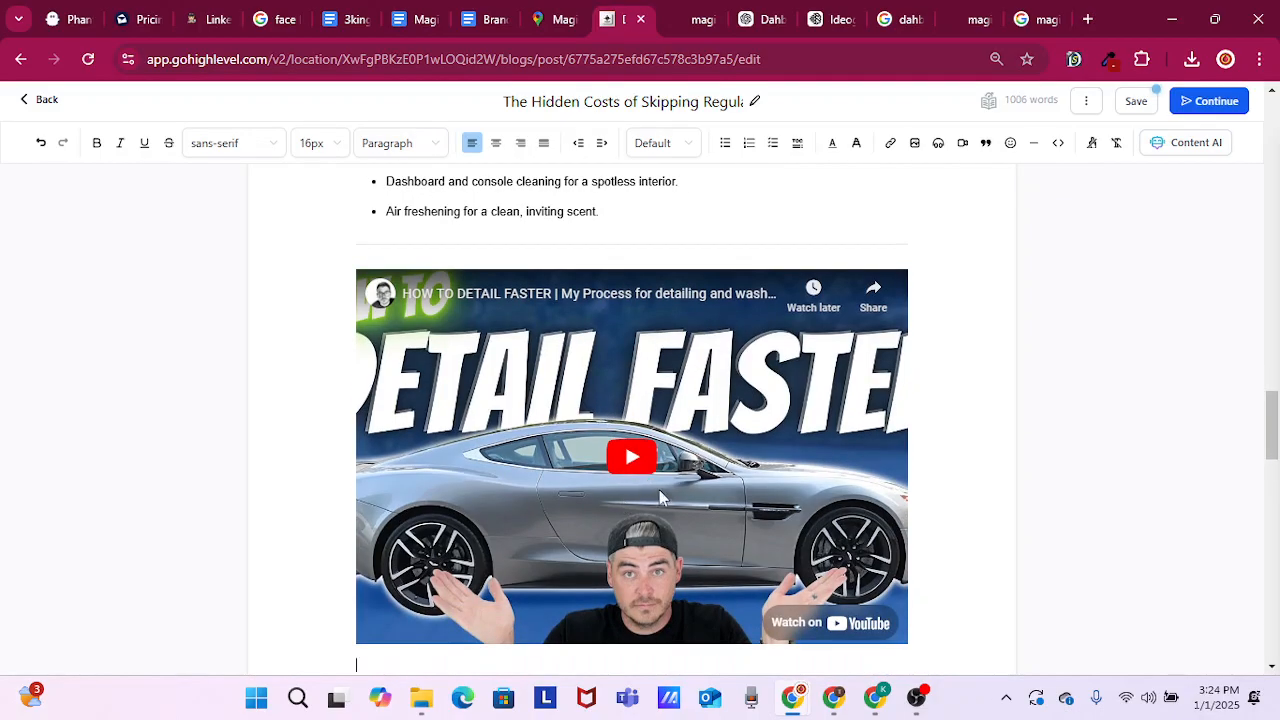
{"action": "scroll", "coordinate": [717, 518], "scroll_direction": "down", "scroll_amount": 1}
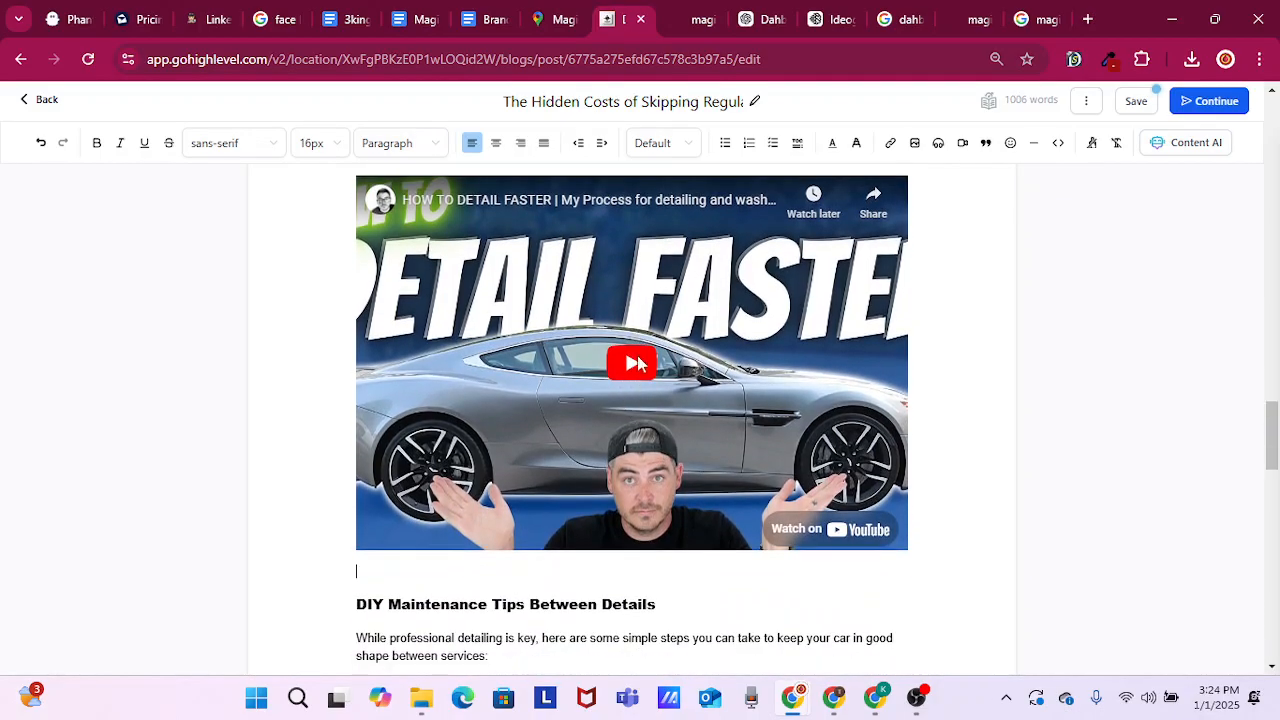
Save the post and continue to its publishing settings
{"action": "left_click", "coordinate": [638, 364]}
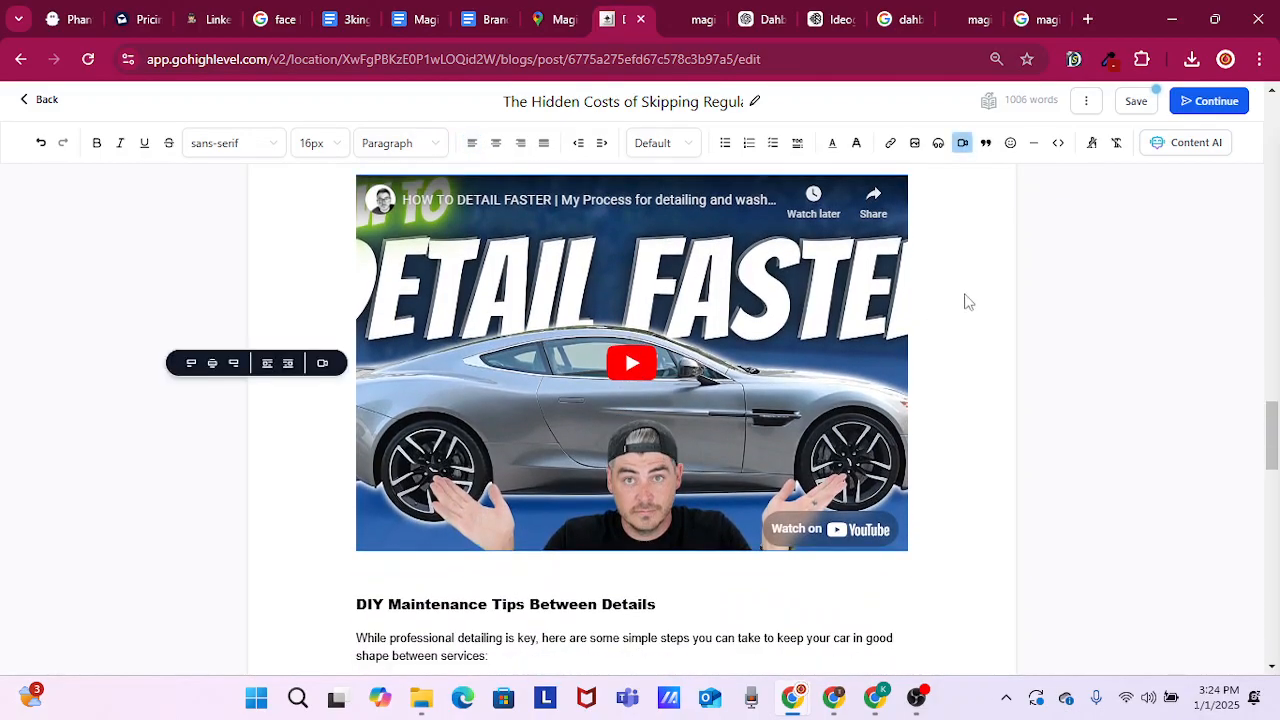
{"action": "left_click", "coordinate": [1138, 101]}
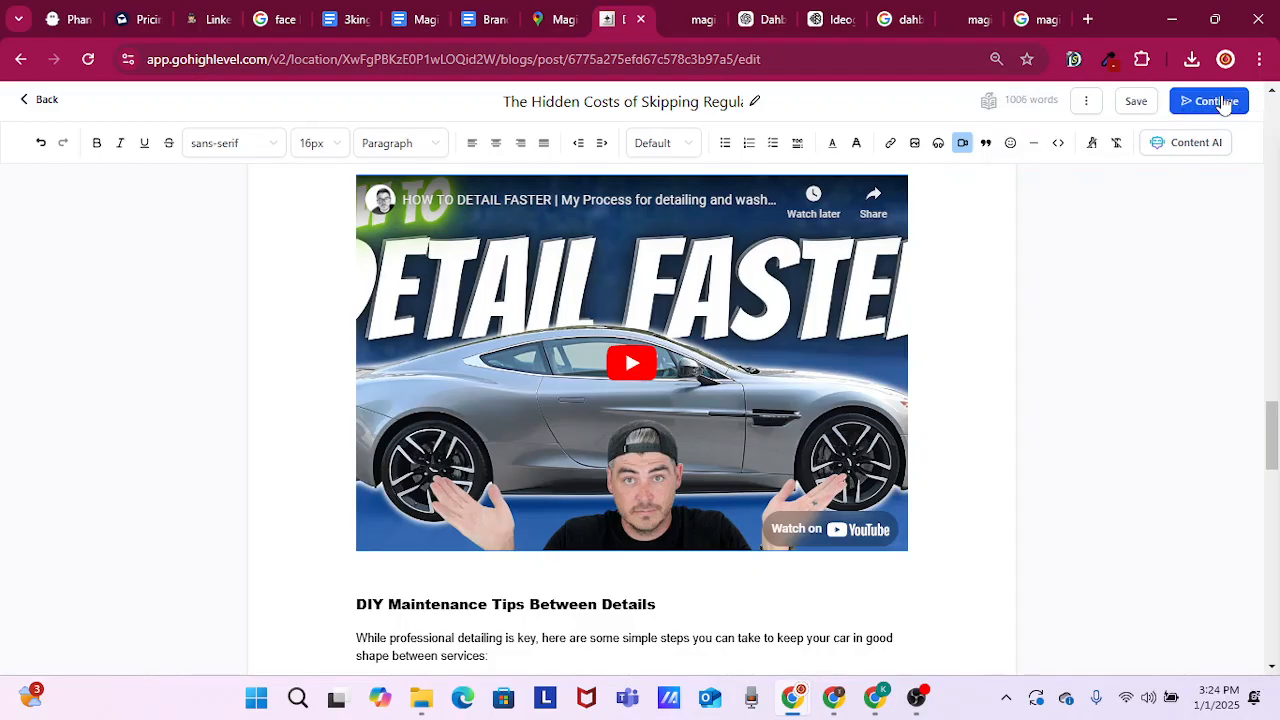
{"action": "left_click", "coordinate": [1215, 101]}
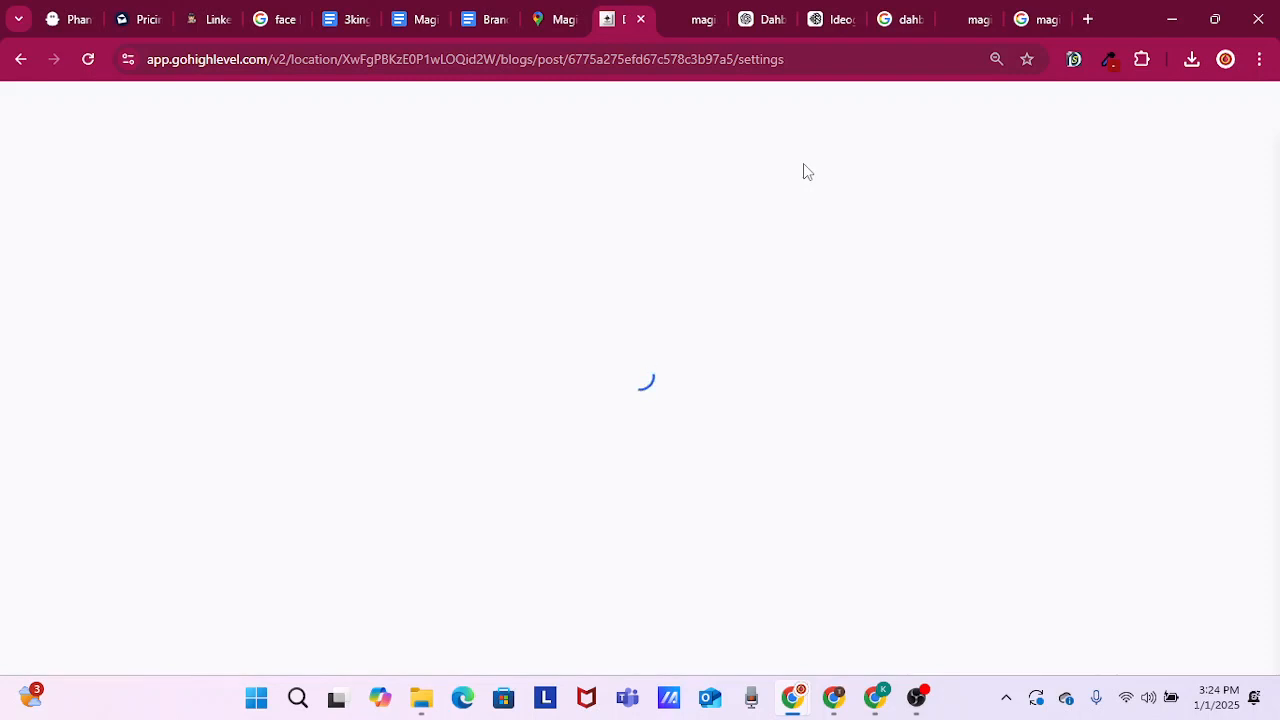
Copy the full web address of the Magic Mobile Detailing blog page listing the published posts
{"action": "left_click", "coordinate": [695, 20]}
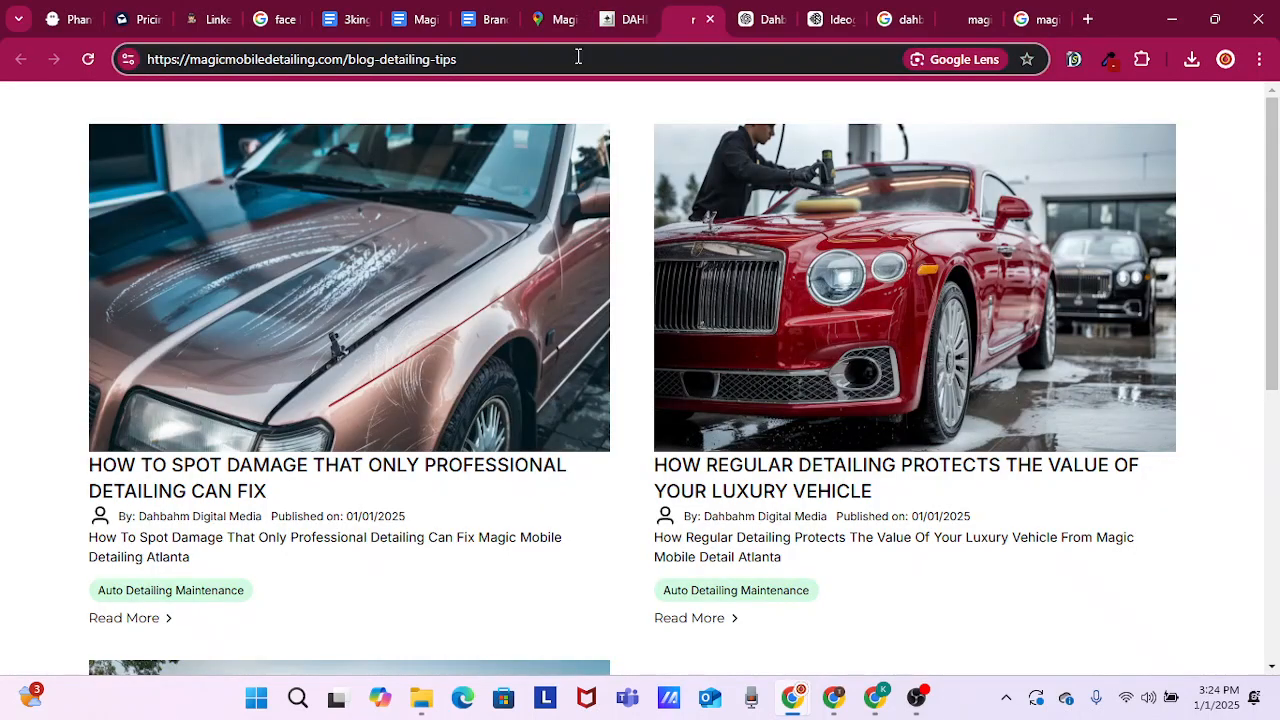
{"action": "left_click", "coordinate": [578, 57]}
{"action": "double_click", "coordinate": [302, 62]}
{"action": "right_click", "coordinate": [302, 62]}
{"action": "key", "text": "Escape"}
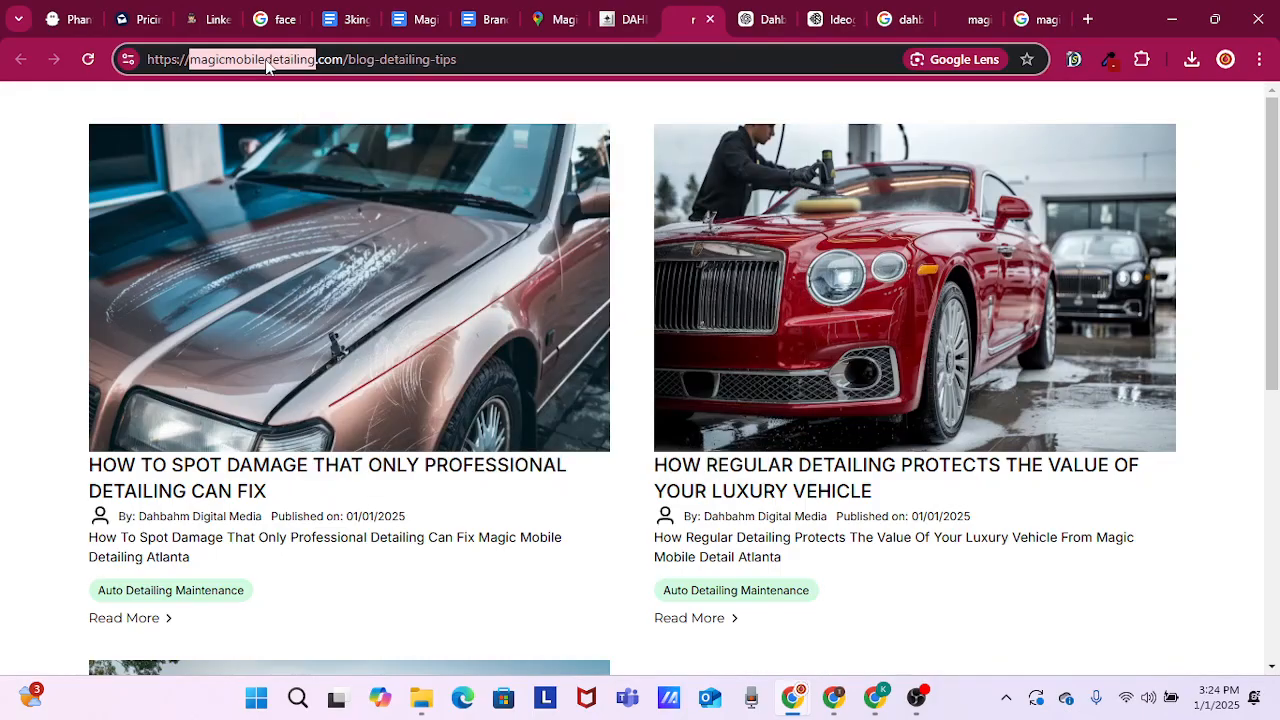
{"action": "key", "text": "ctrl+a"}
{"action": "right_click", "coordinate": [266, 66]}
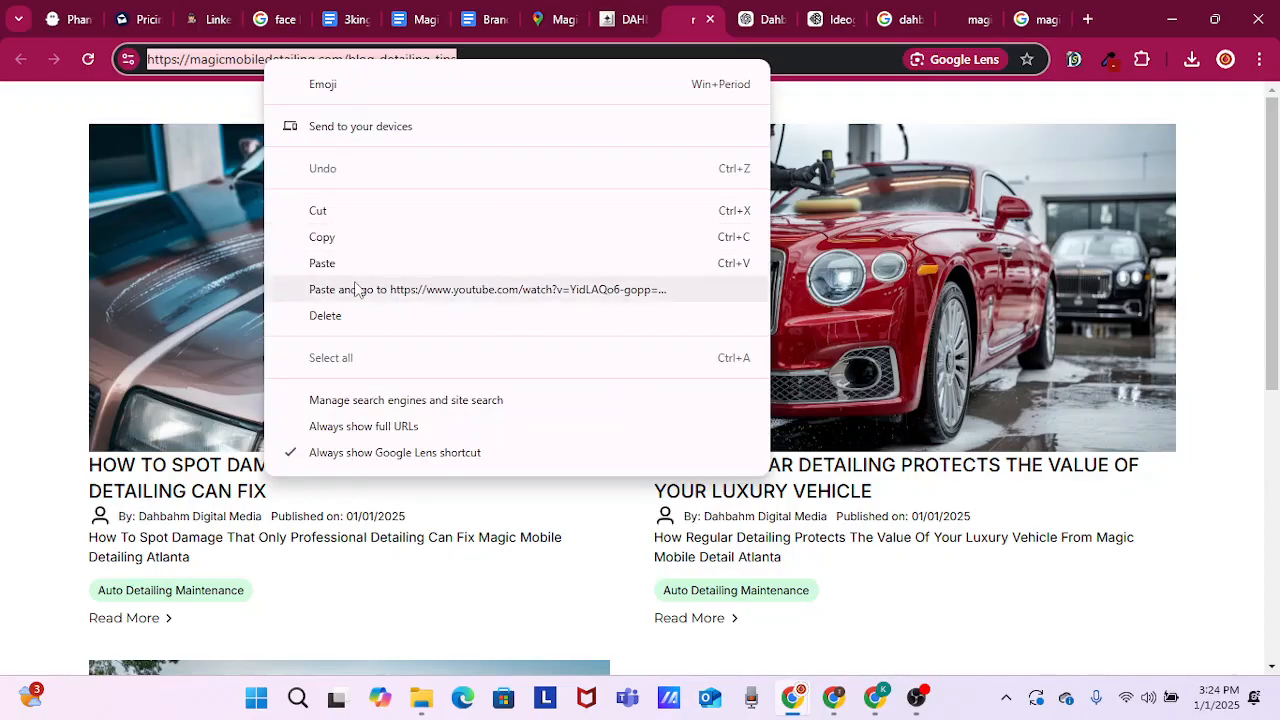
{"action": "left_click", "coordinate": [338, 240]}
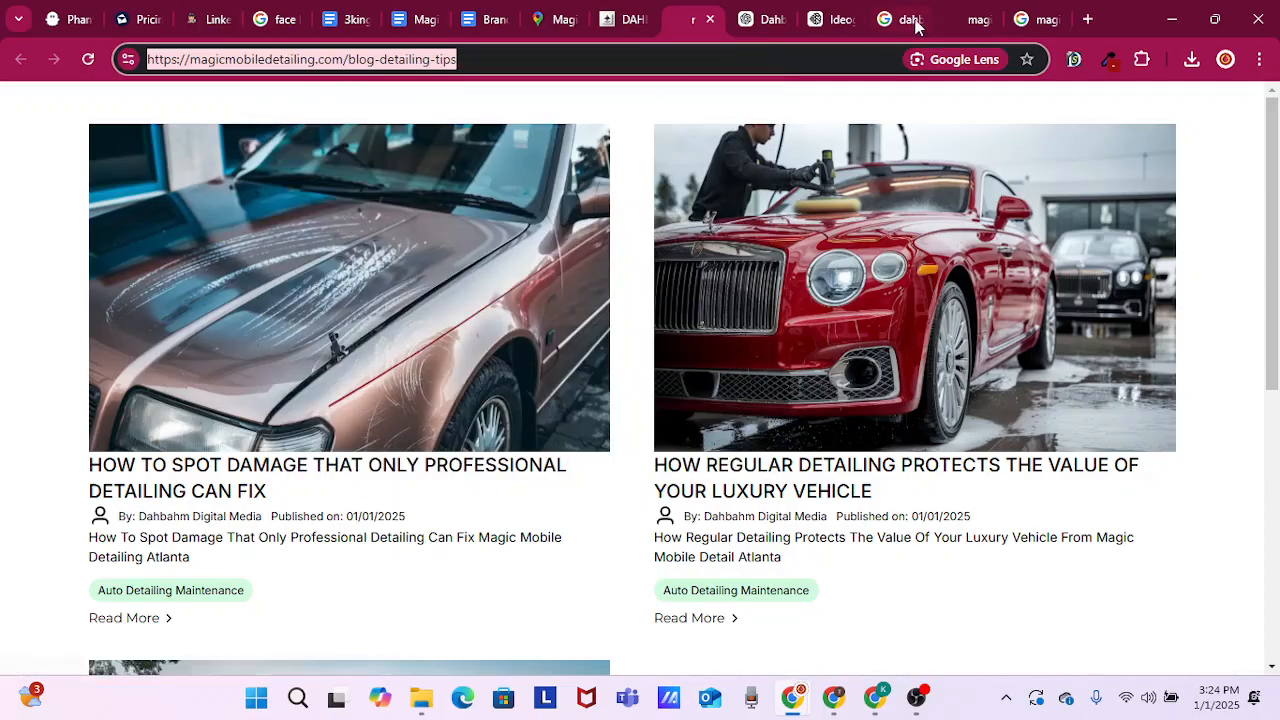
{"action": "left_click", "coordinate": [634, 20]}
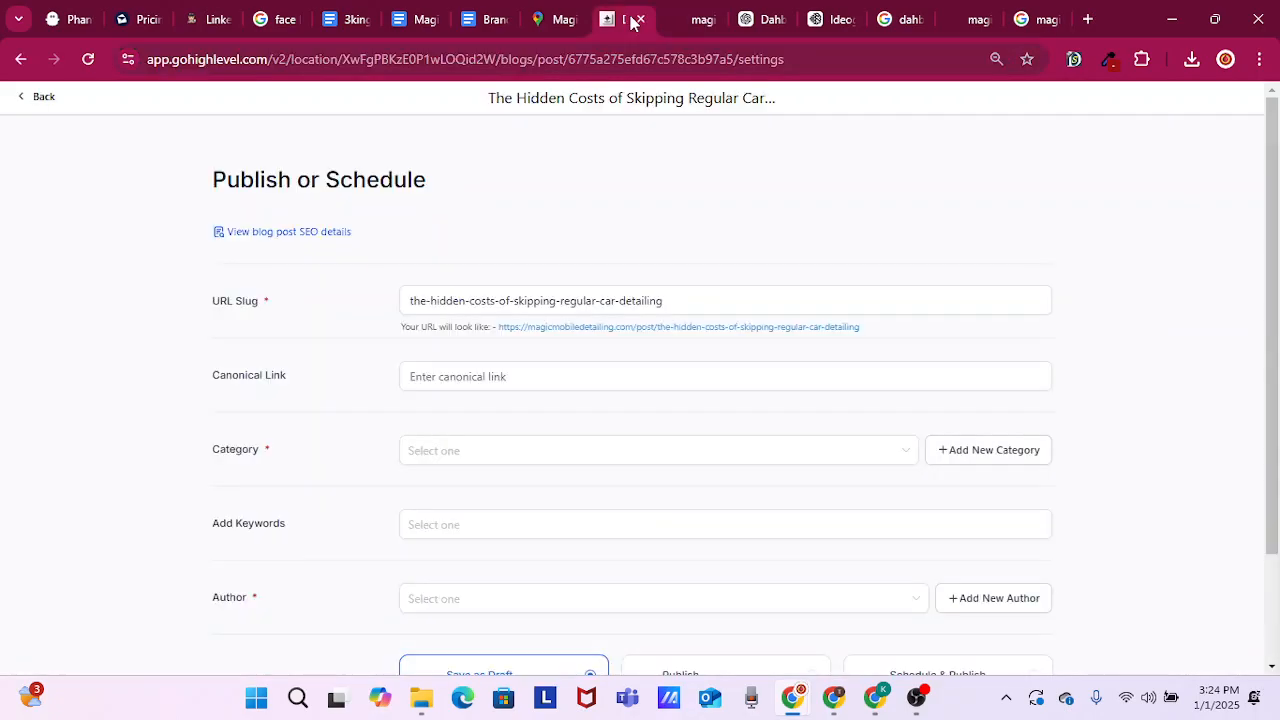
{"action": "left_click", "coordinate": [459, 377]}
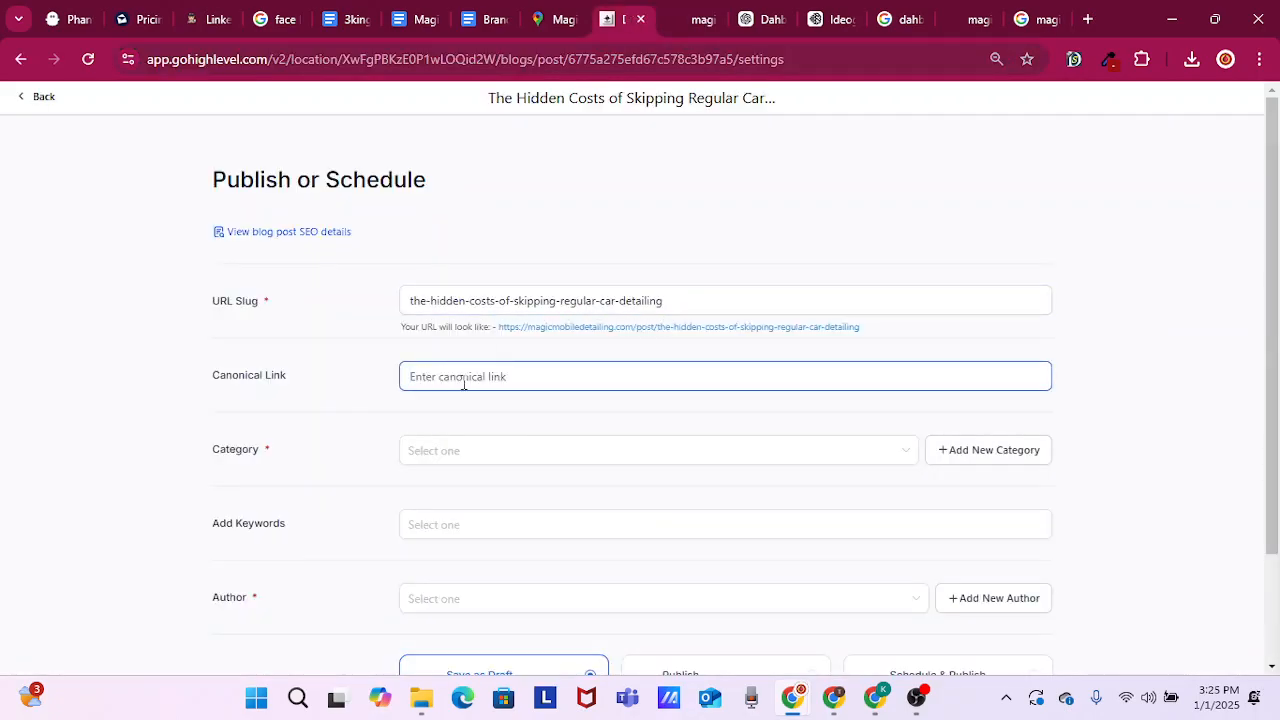
{"action": "key", "text": "ctrl+v"}
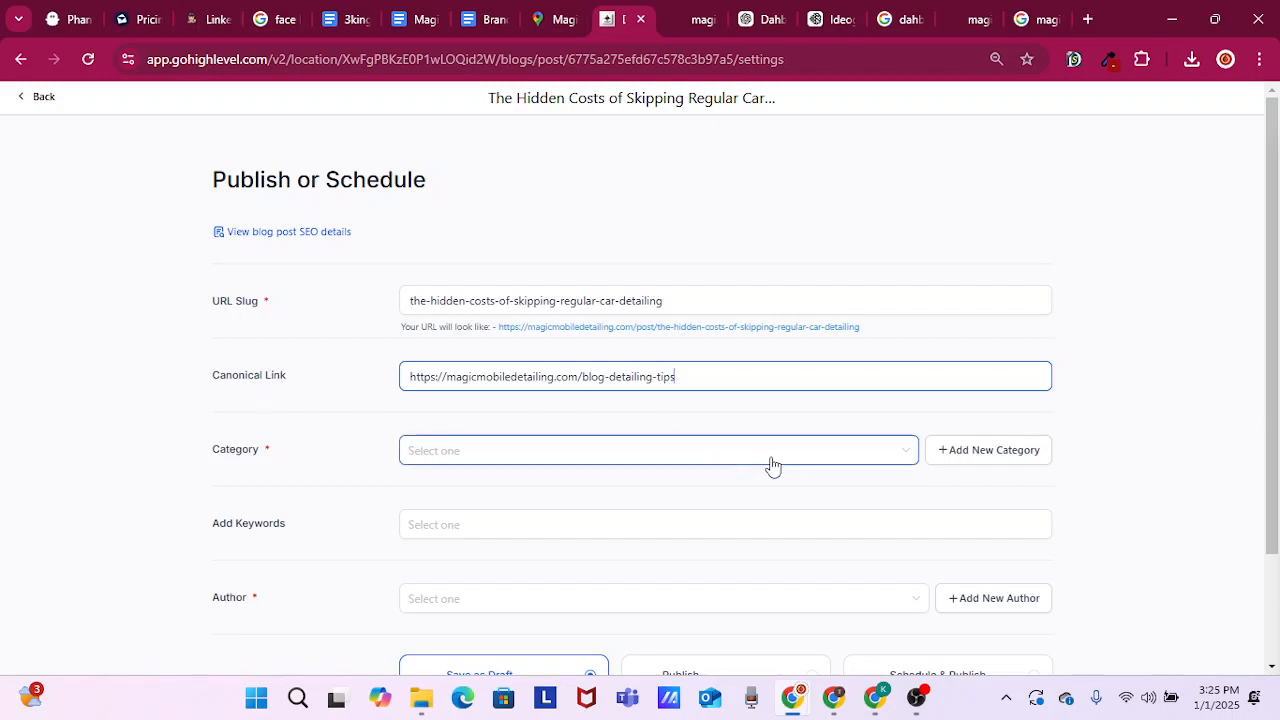
Assign the post to the category Auto Detailing Maintenance
{"action": "left_click", "coordinate": [814, 463]}
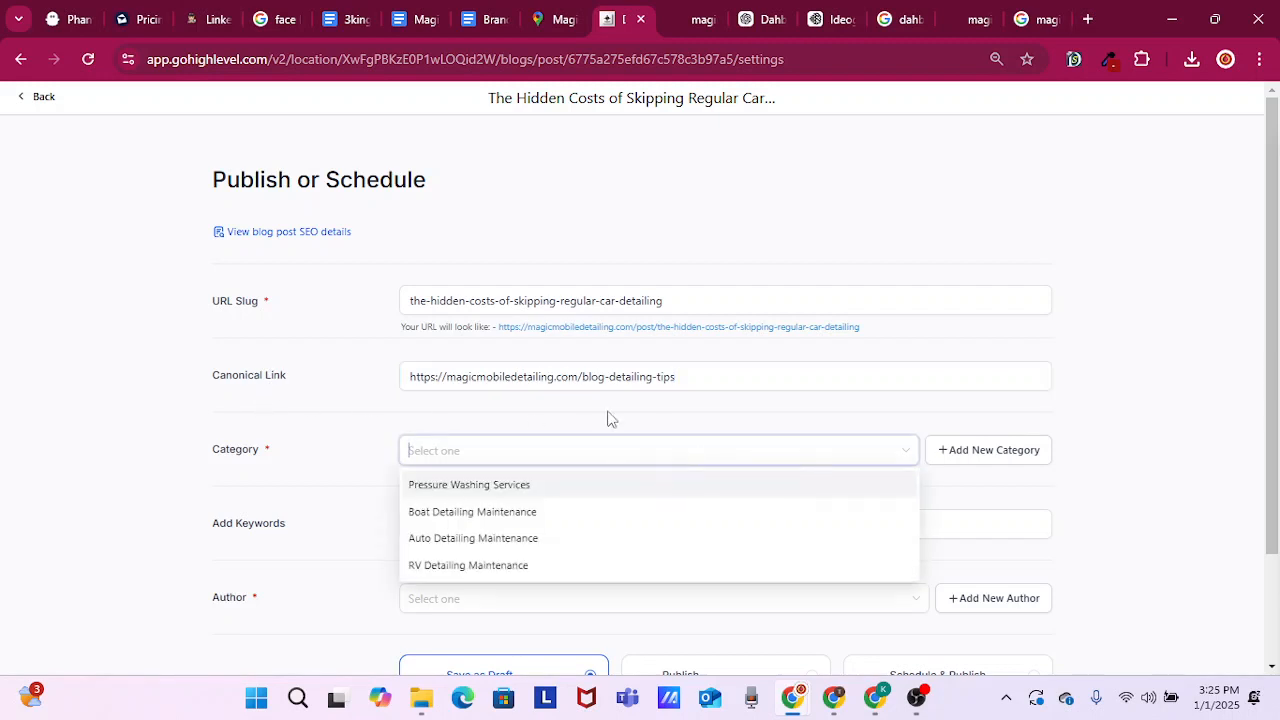
{"action": "left_click", "coordinate": [442, 298]}
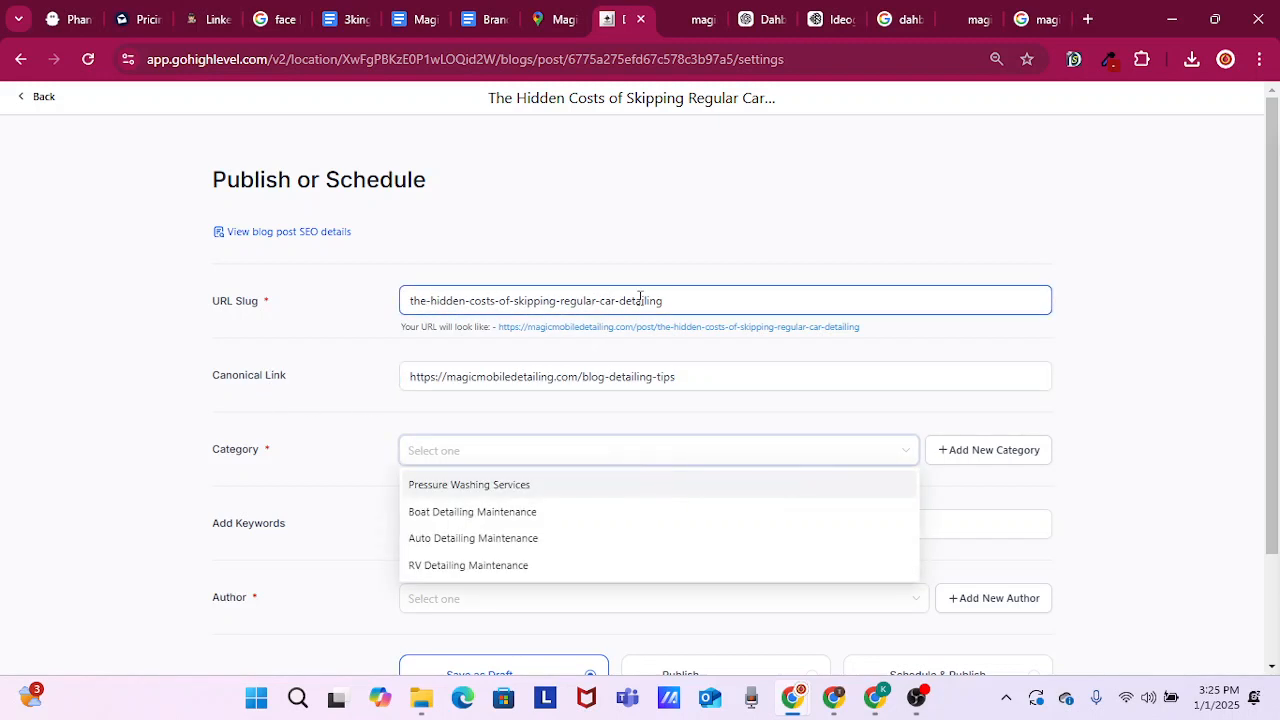
{"action": "left_click", "coordinate": [465, 546]}
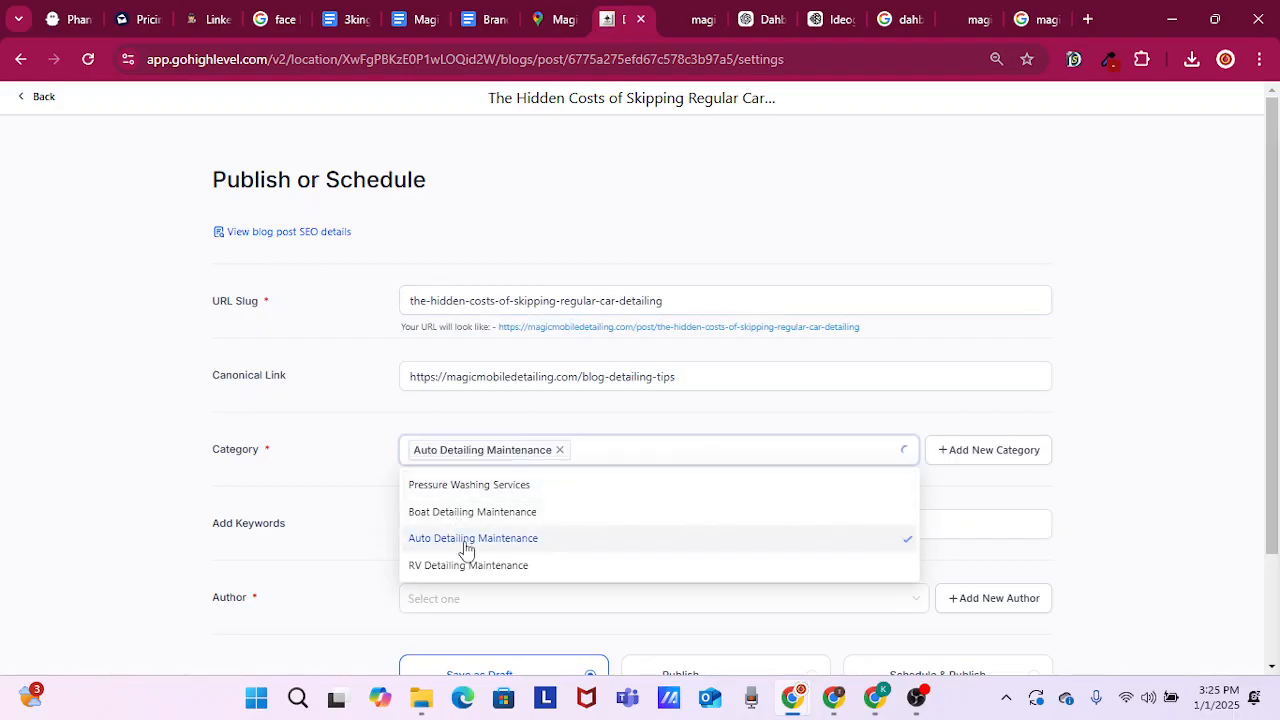
{"action": "left_click", "coordinate": [355, 500]}
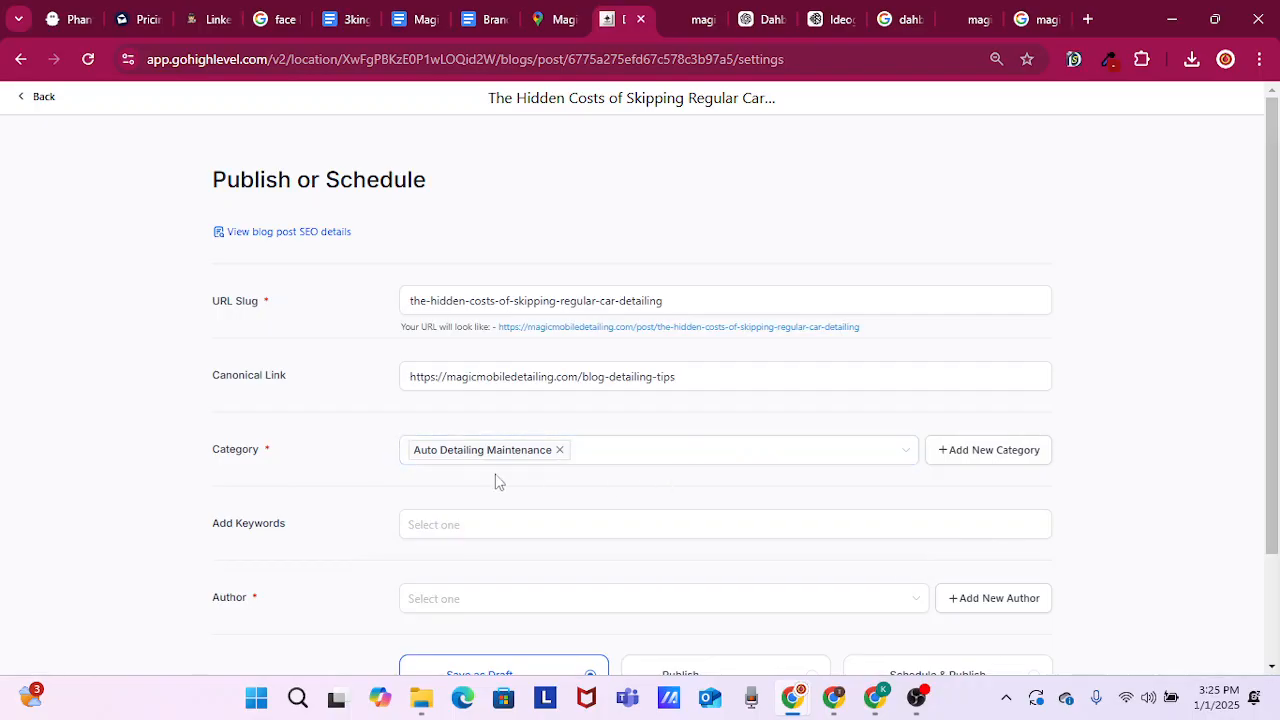
Set the post's author to Dahbahm Digital Media
{"action": "scroll", "coordinate": [330, 470], "scroll_direction": "down", "scroll_amount": 3}
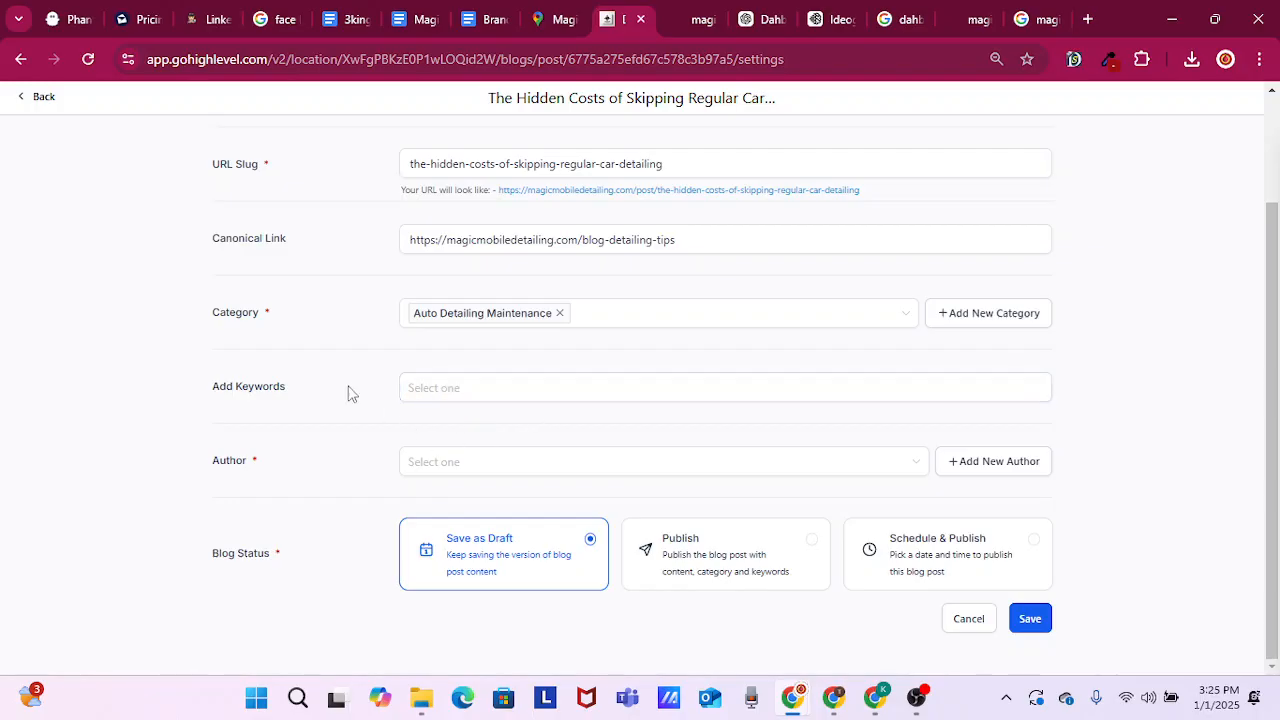
{"action": "left_click", "coordinate": [440, 467]}
{"action": "left_click", "coordinate": [463, 502]}
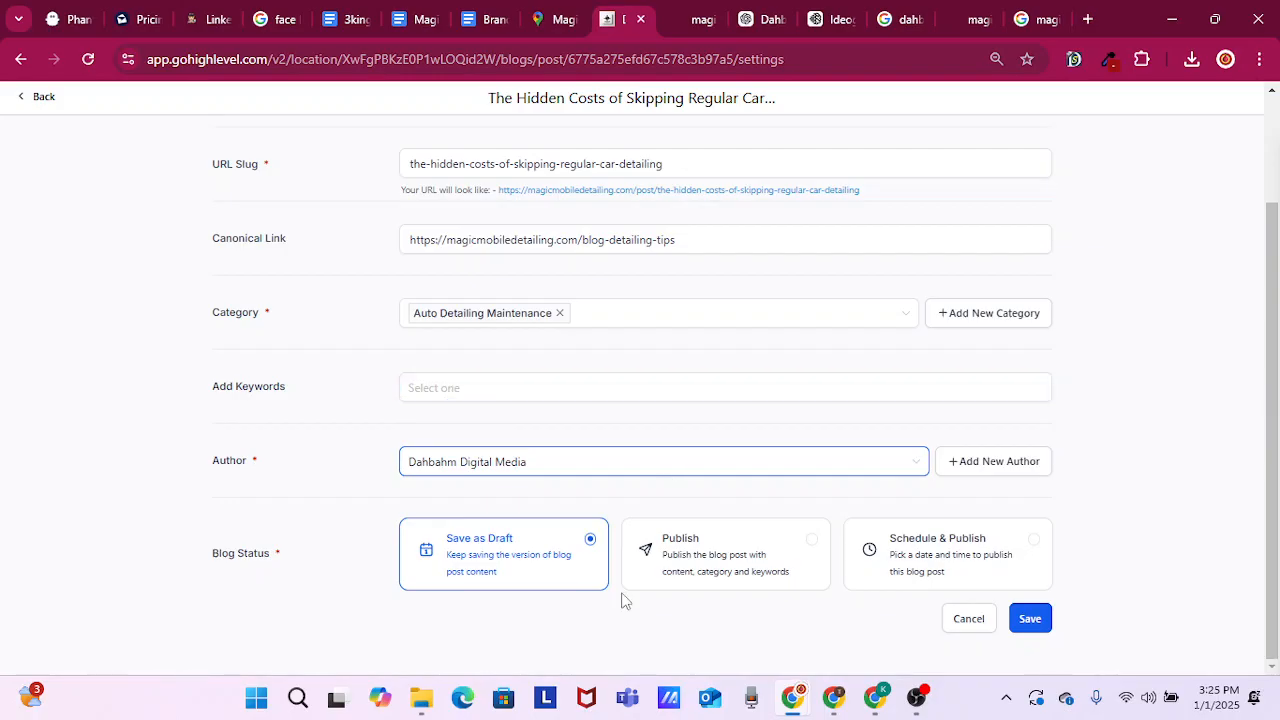
Set the blog status to Publish with the published date 2025-01-01 and save the post
{"action": "left_click", "coordinate": [725, 550]}
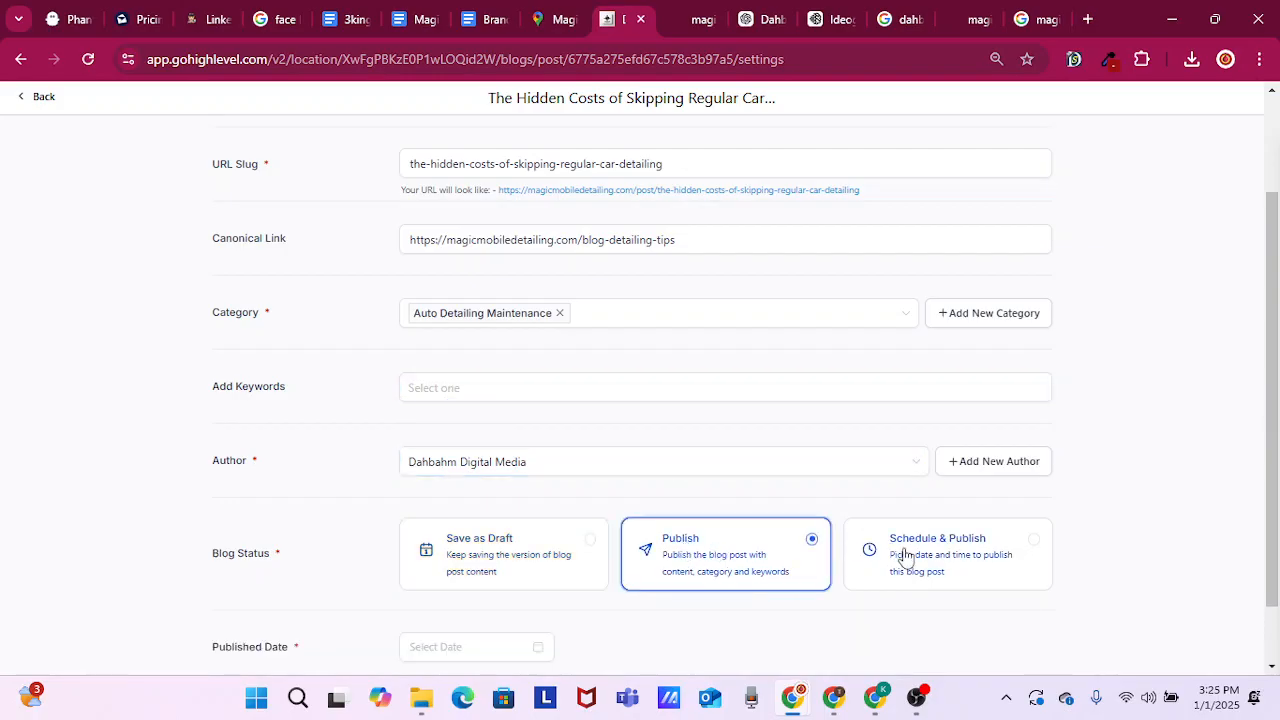
{"action": "scroll", "coordinate": [900, 570], "scroll_direction": "down", "scroll_amount": 2}
{"action": "left_click", "coordinate": [457, 585]}
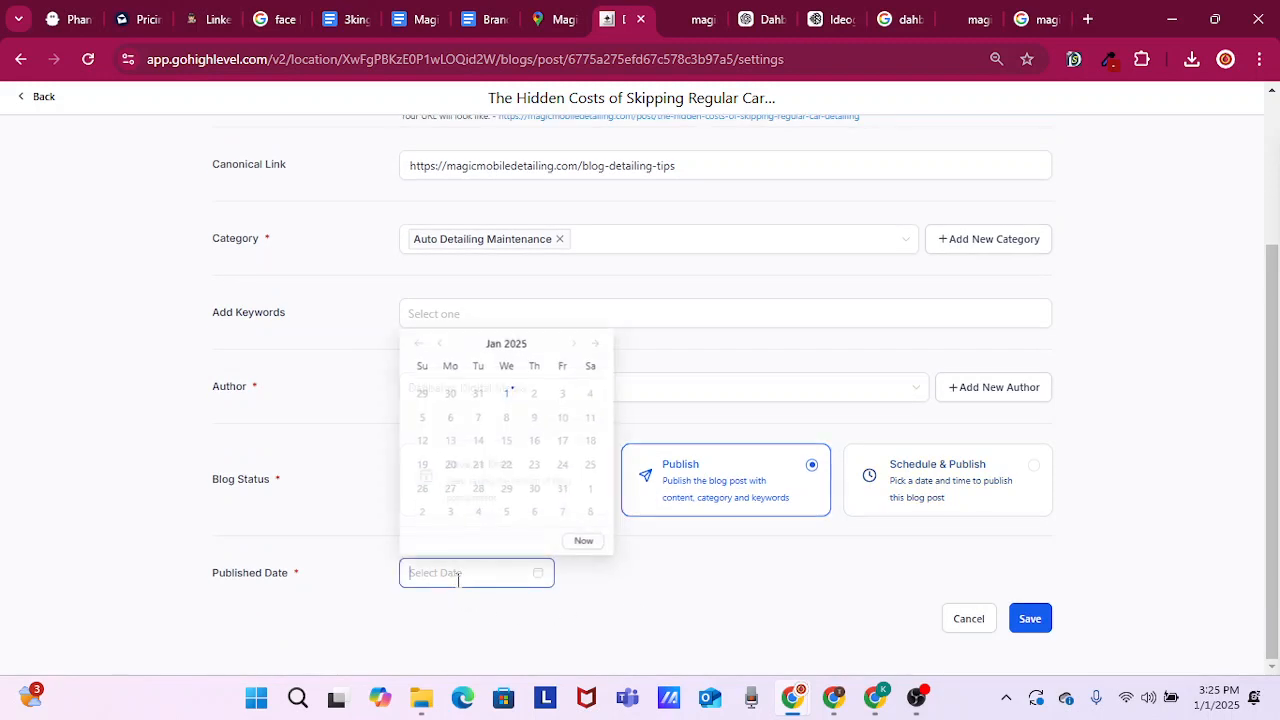
{"action": "left_click", "coordinate": [508, 395]}
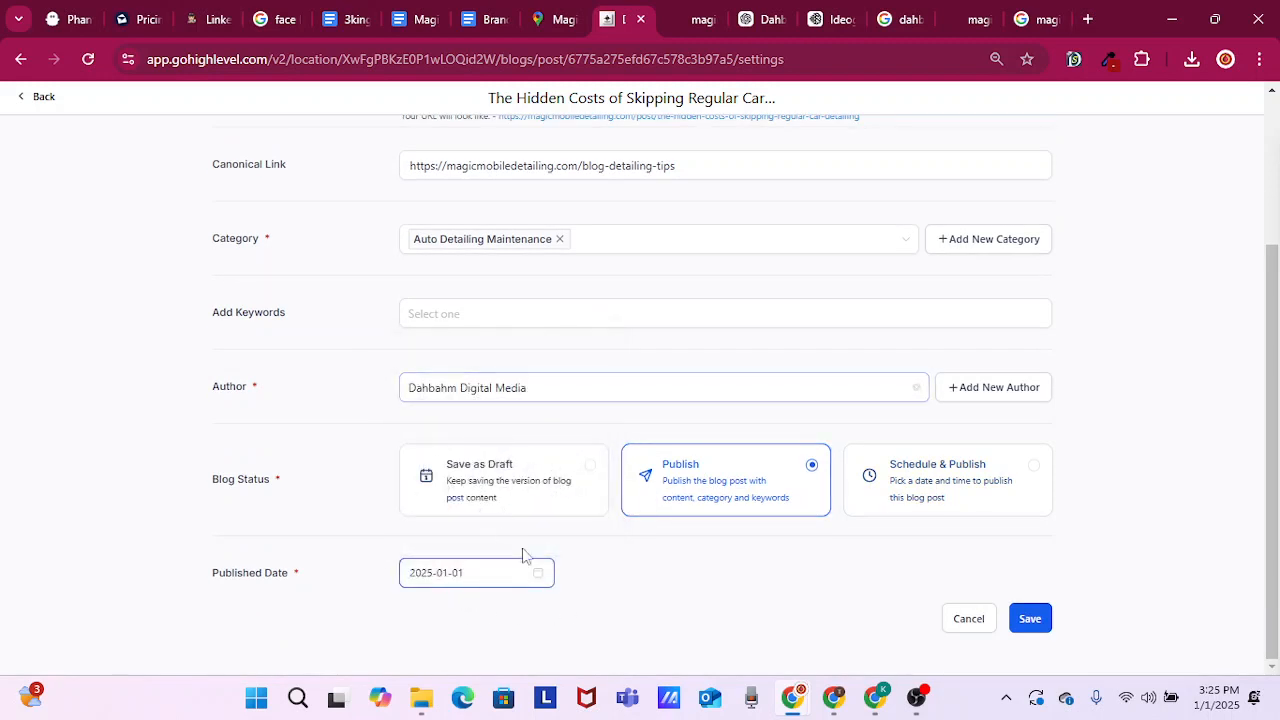
{"action": "left_click", "coordinate": [1032, 620]}
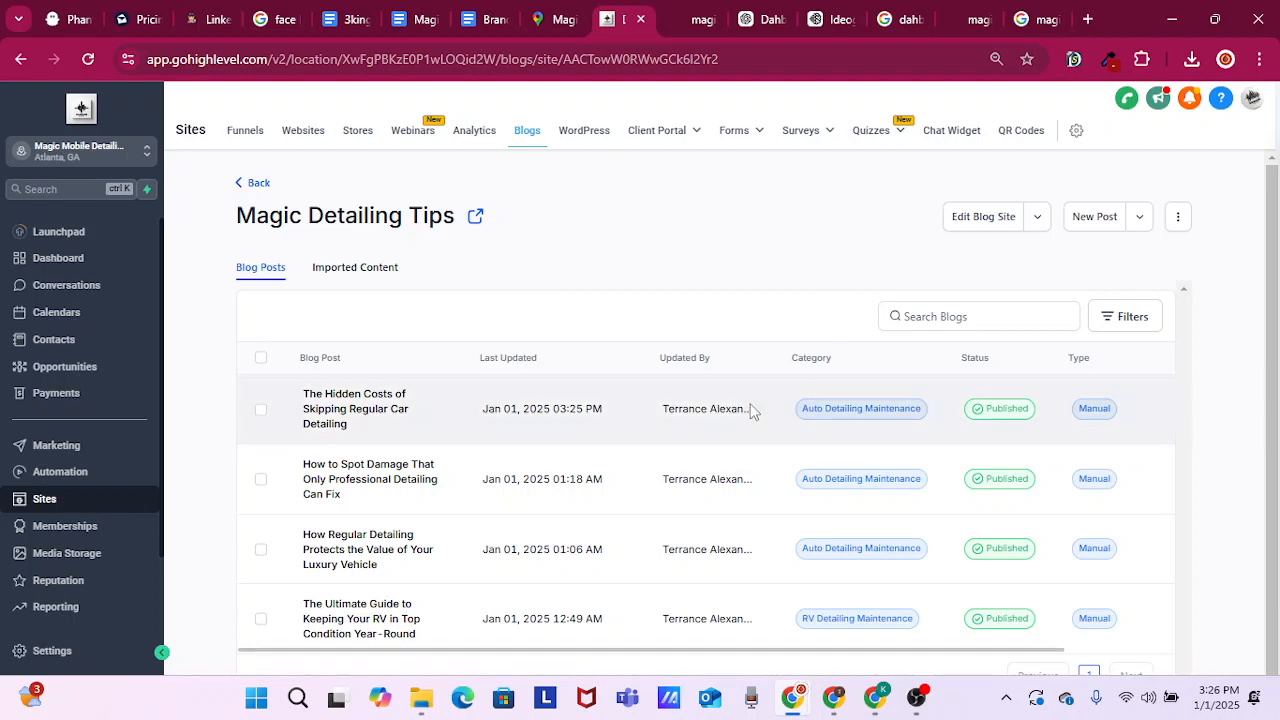
Reopen the hidden costs post from the Magic Detailing Tips list and open its preview
{"action": "left_click", "coordinate": [357, 412]}
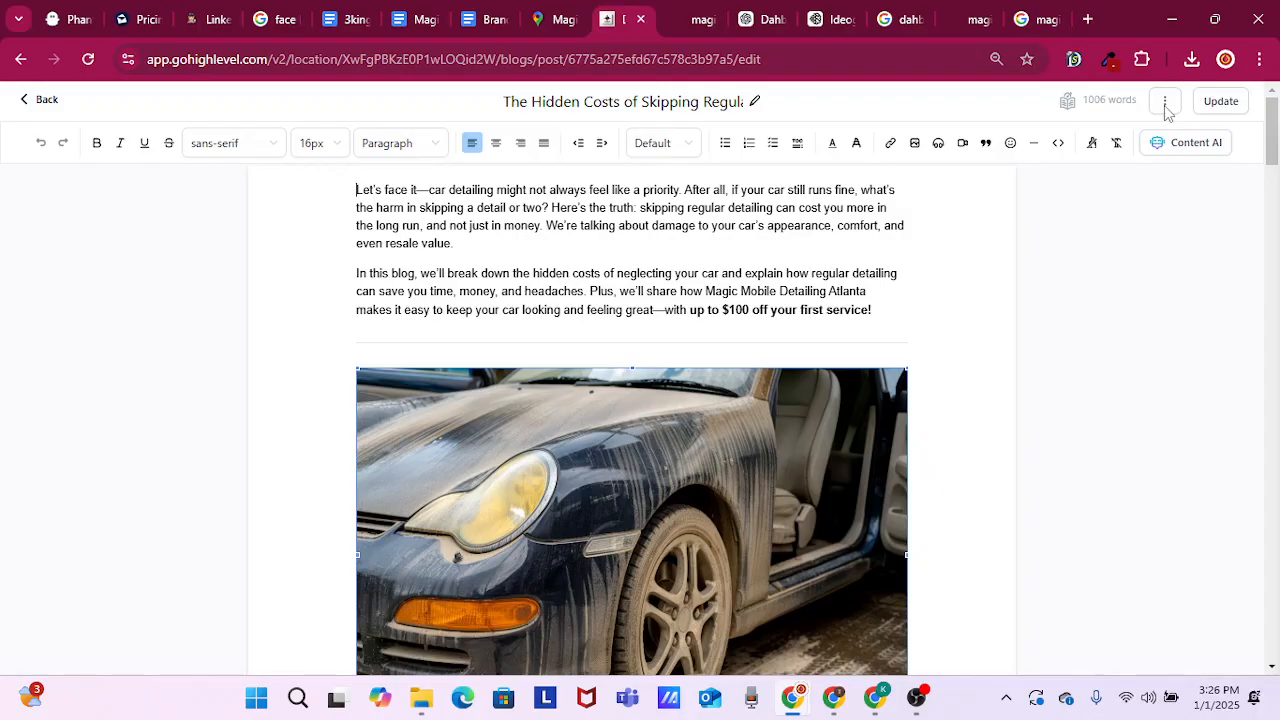
{"action": "left_click", "coordinate": [1165, 105]}
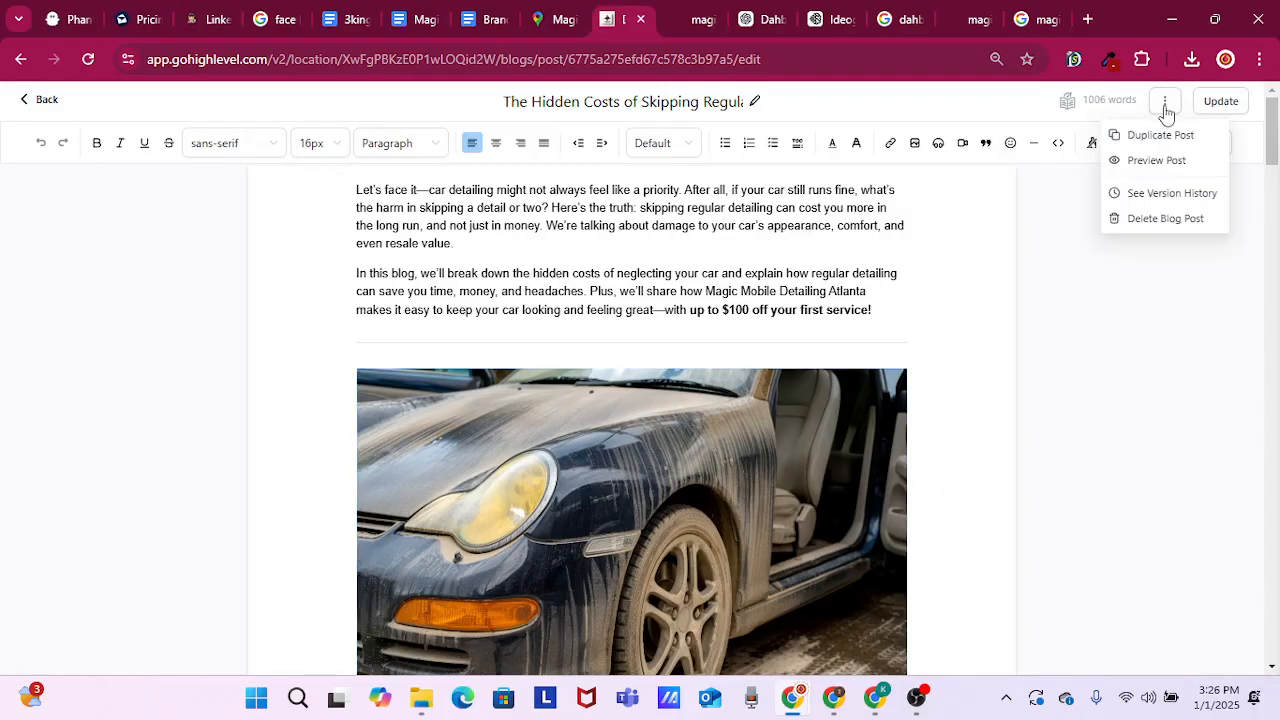
{"action": "left_click", "coordinate": [1160, 160]}
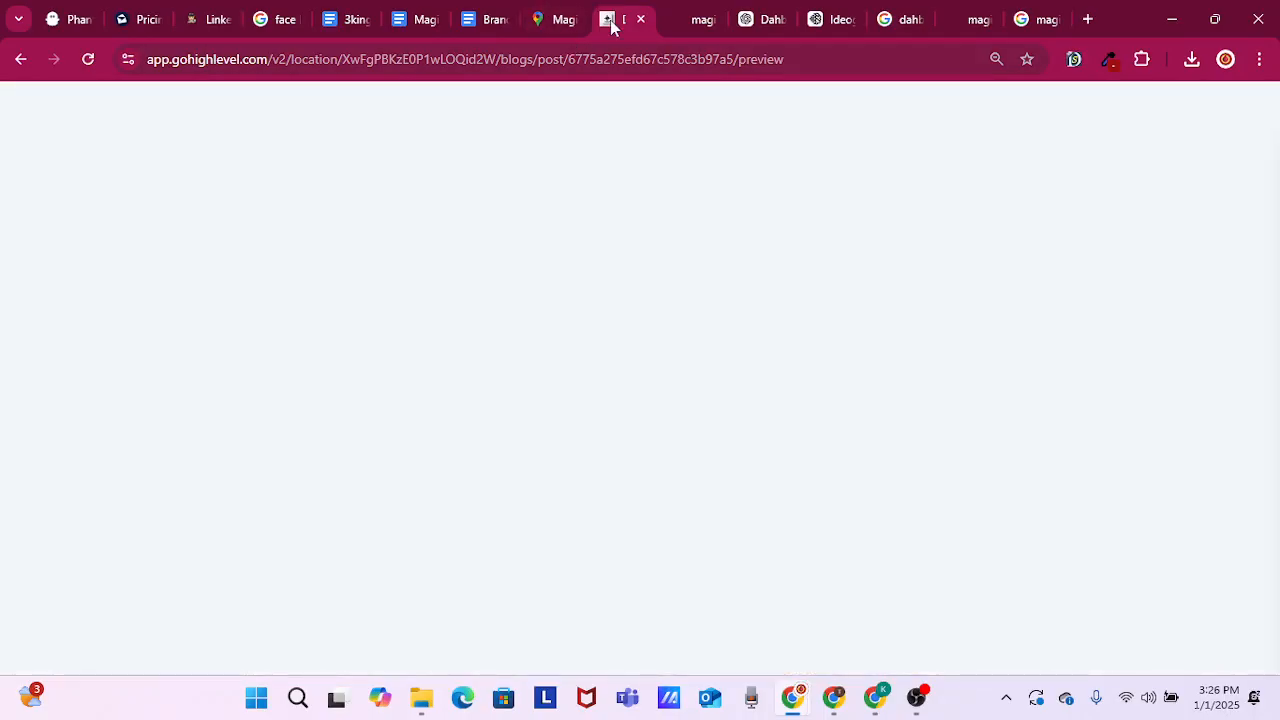
Reload the public Magic Mobile Detailing blog page and examine the hidden costs post's card, especially its description with the business name
{"action": "left_click", "coordinate": [708, 24]}
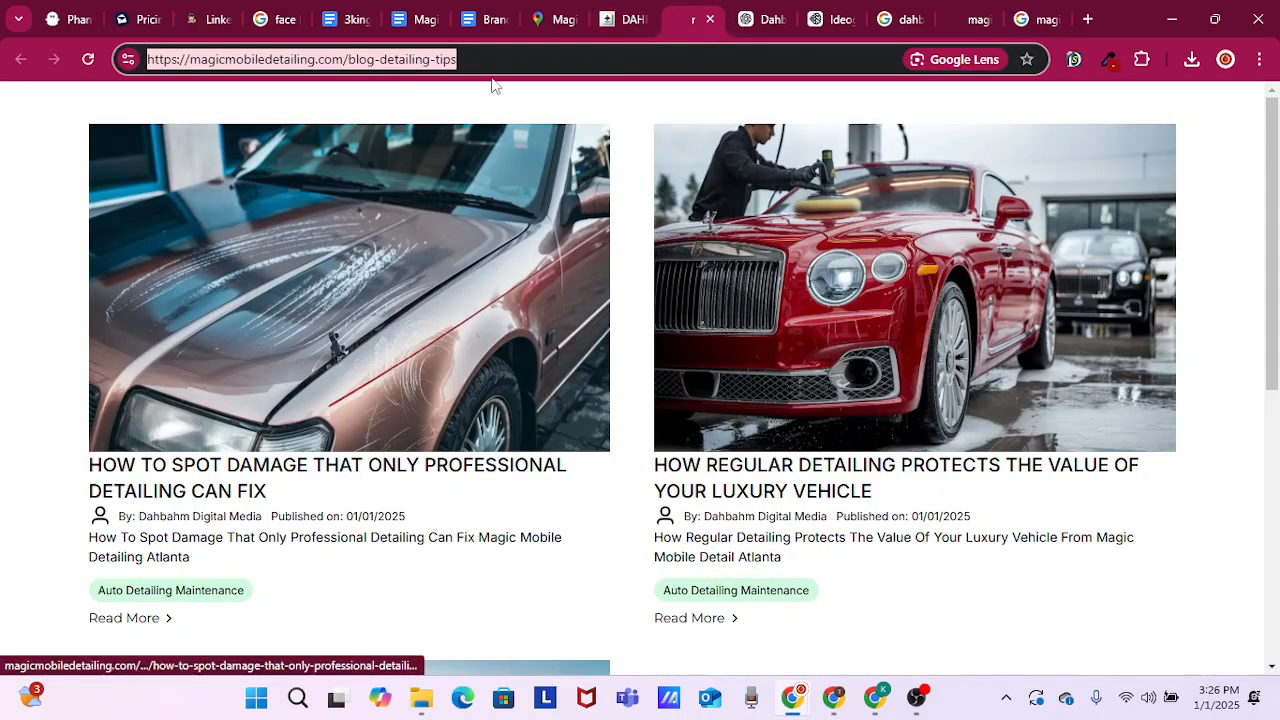
{"action": "left_click", "coordinate": [99, 60]}
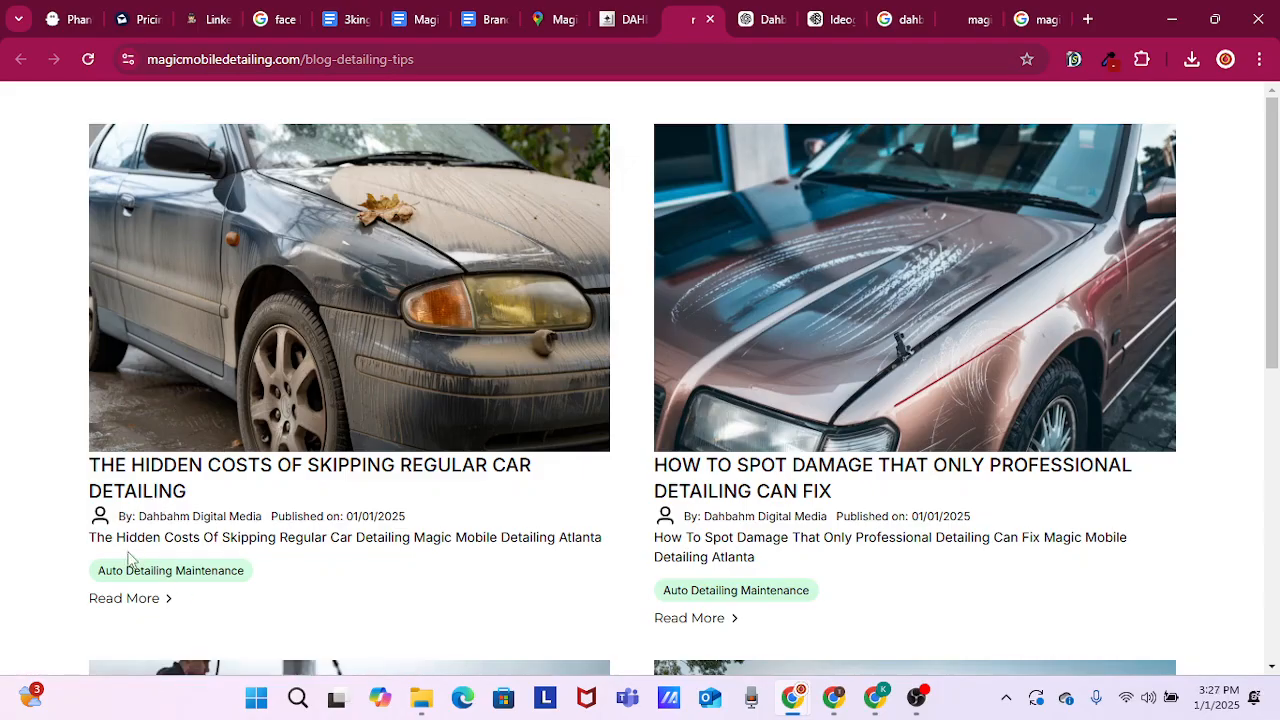
{"action": "left_click_drag", "start_coordinate": [89, 537], "coordinate": [566, 557]}
{"action": "left_click", "coordinate": [445, 560]}
{"action": "scroll", "coordinate": [420, 563], "scroll_direction": "down", "scroll_amount": 2}
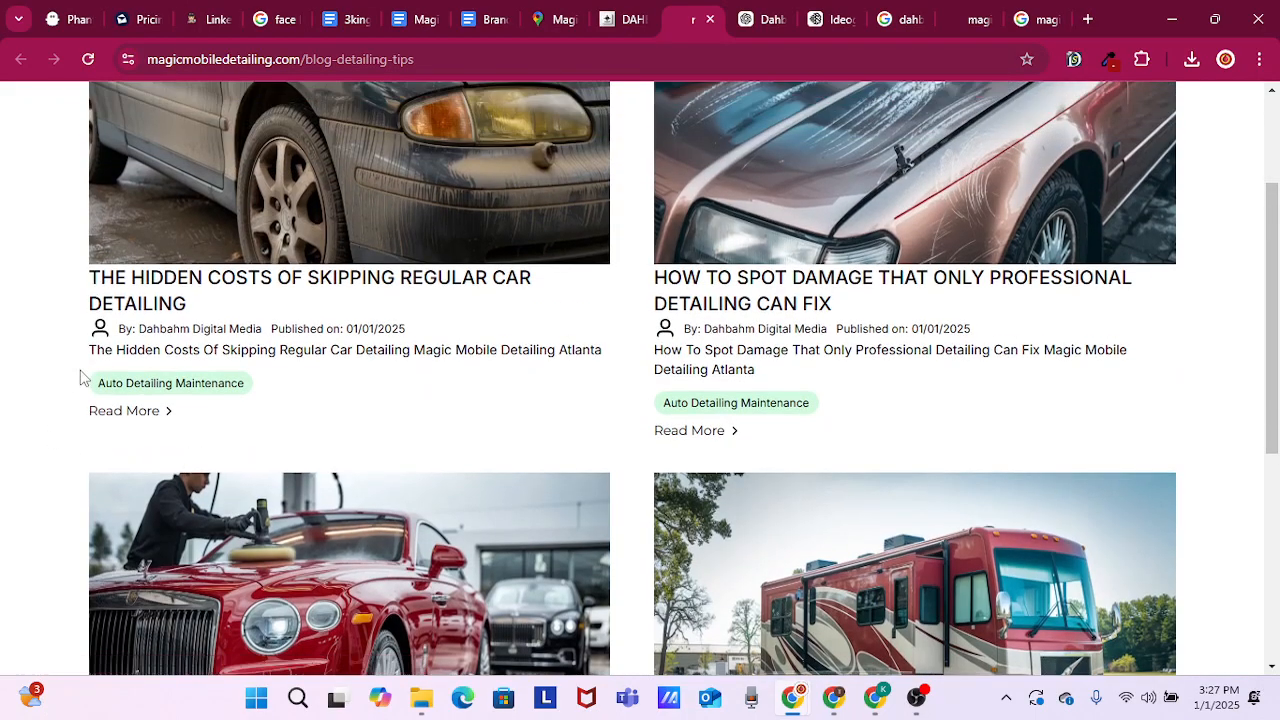
{"action": "left_click_drag", "start_coordinate": [88, 358], "coordinate": [614, 353]}
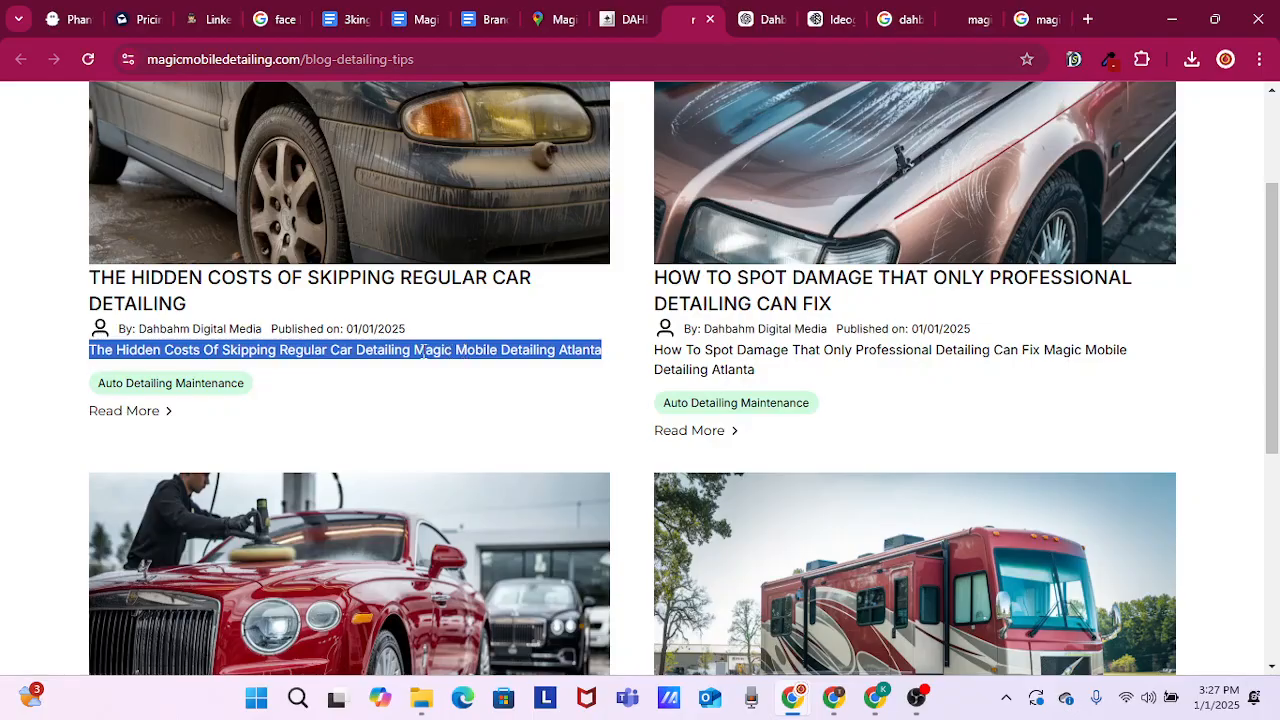
{"action": "left_click_drag", "start_coordinate": [415, 352], "coordinate": [566, 352]}
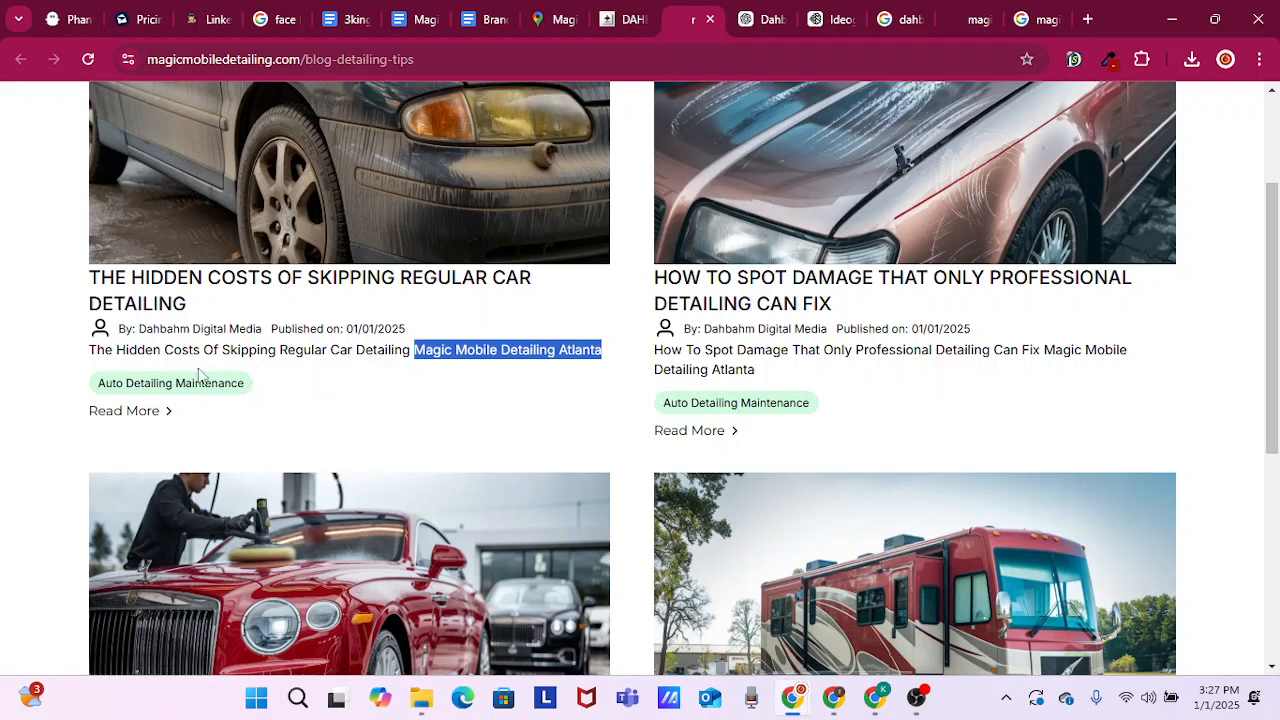
{"action": "scroll", "coordinate": [296, 356], "scroll_direction": "up", "scroll_amount": 2}
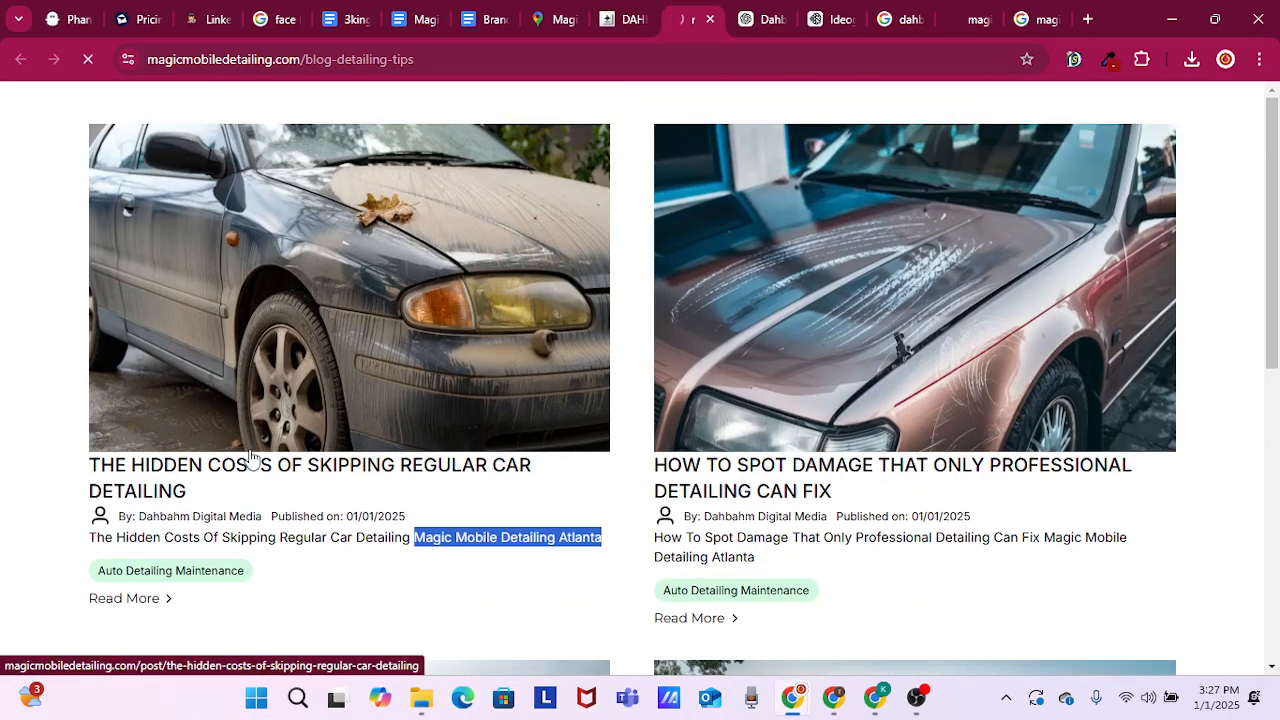
Open the hidden costs post on the public blog and review its cover image, title, introduction and first-service discount offer
{"action": "left_click", "coordinate": [252, 457]}
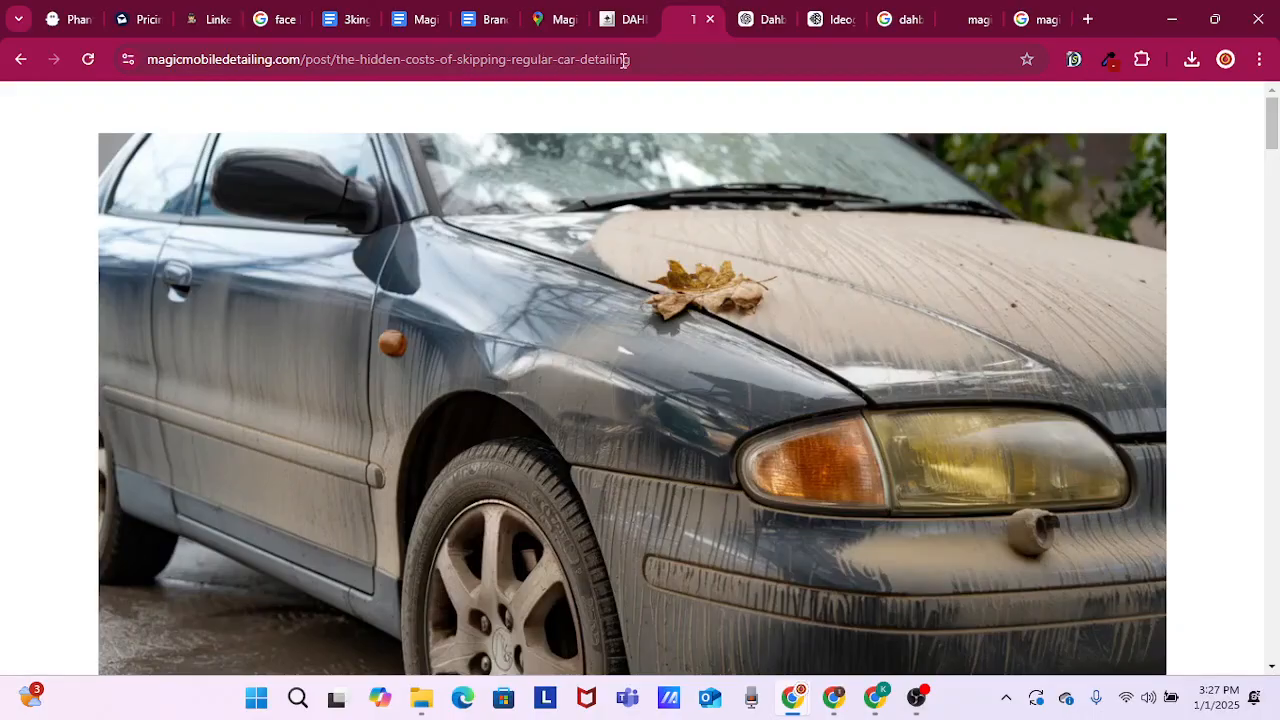
{"action": "scroll", "coordinate": [1053, 284], "scroll_direction": "down", "scroll_amount": 2}
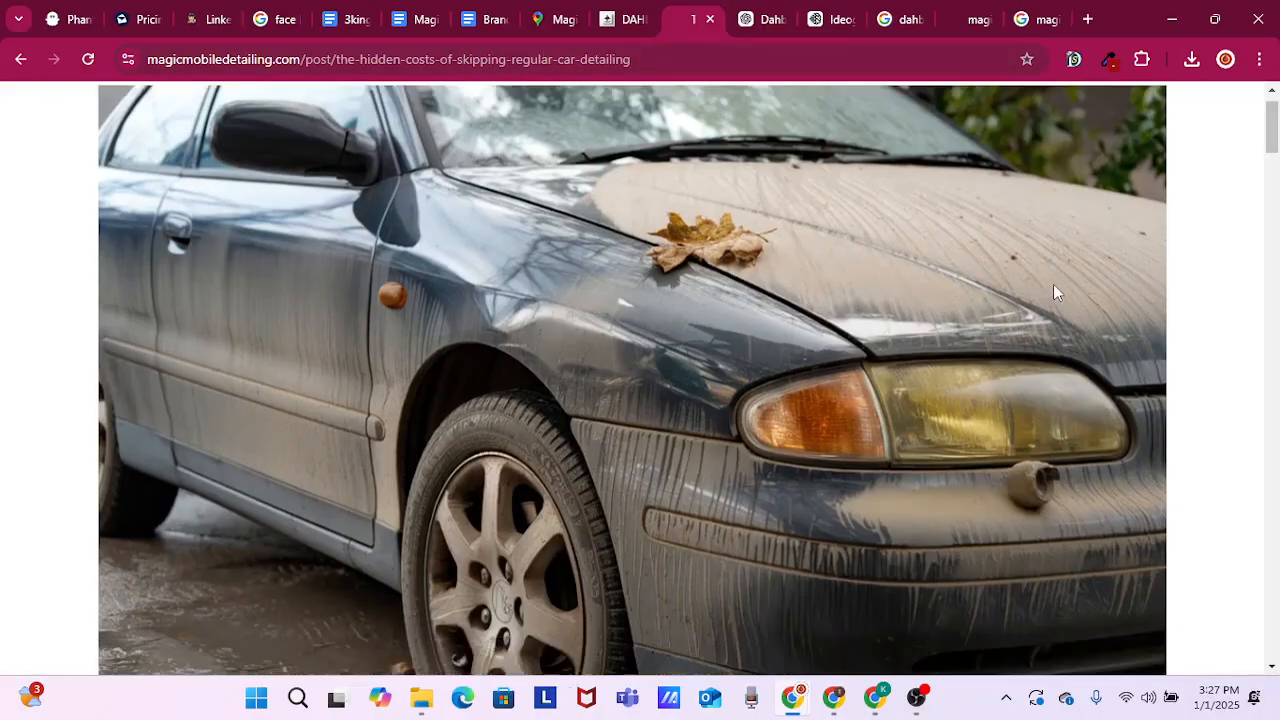
{"action": "scroll", "coordinate": [1054, 284], "scroll_direction": "down", "scroll_amount": 2}
{"action": "scroll", "coordinate": [828, 289], "scroll_direction": "down", "scroll_amount": 1}
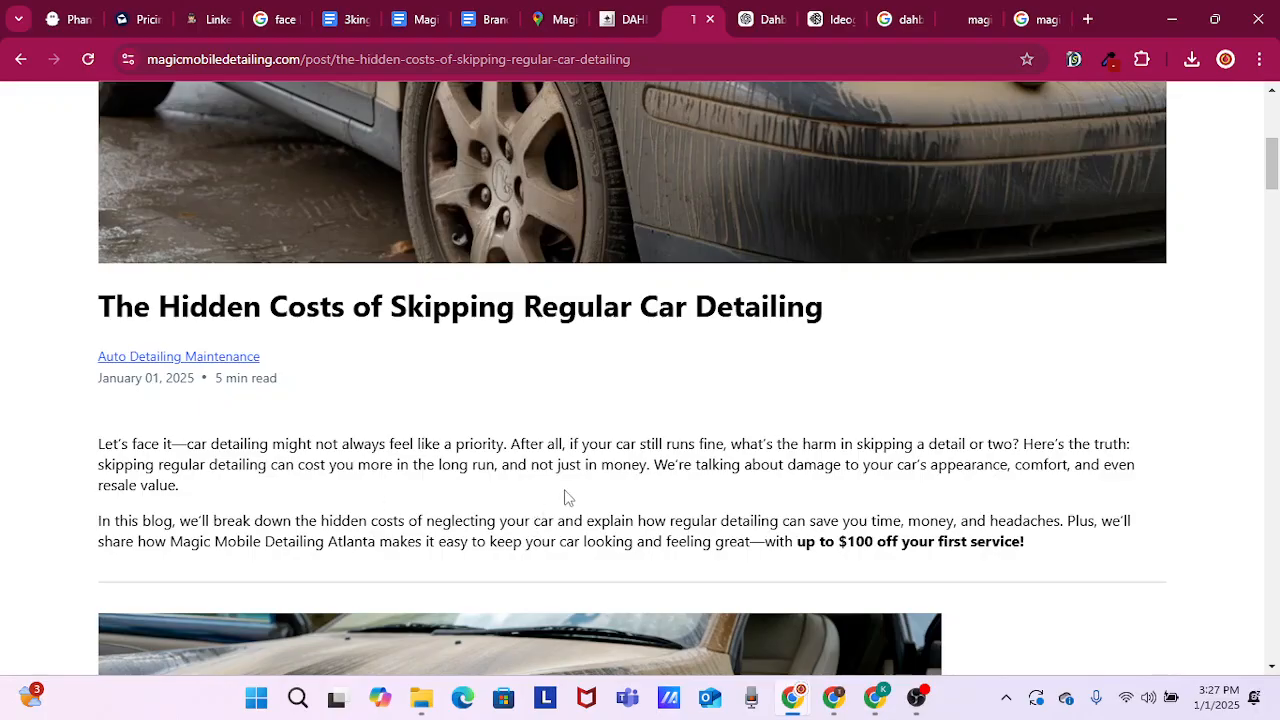
{"action": "scroll", "coordinate": [575, 489], "scroll_direction": "down", "scroll_amount": 1}
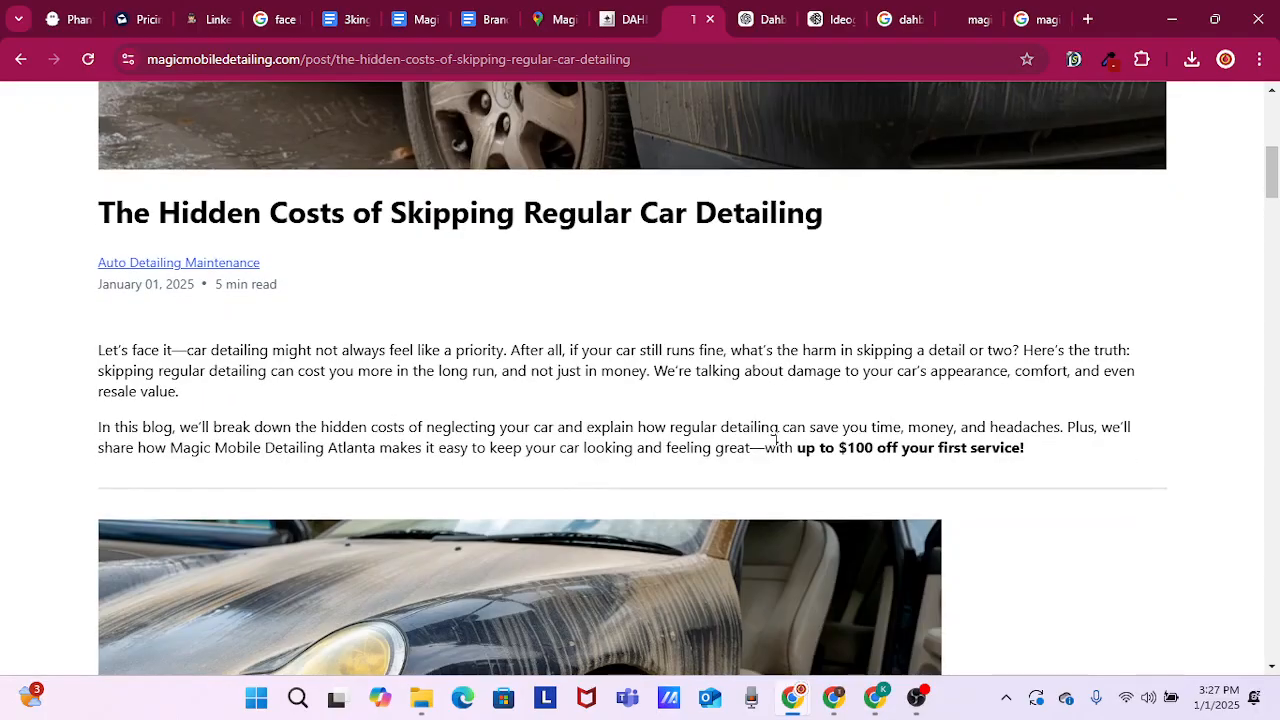
{"action": "scroll", "coordinate": [585, 440], "scroll_direction": "down", "scroll_amount": 1}
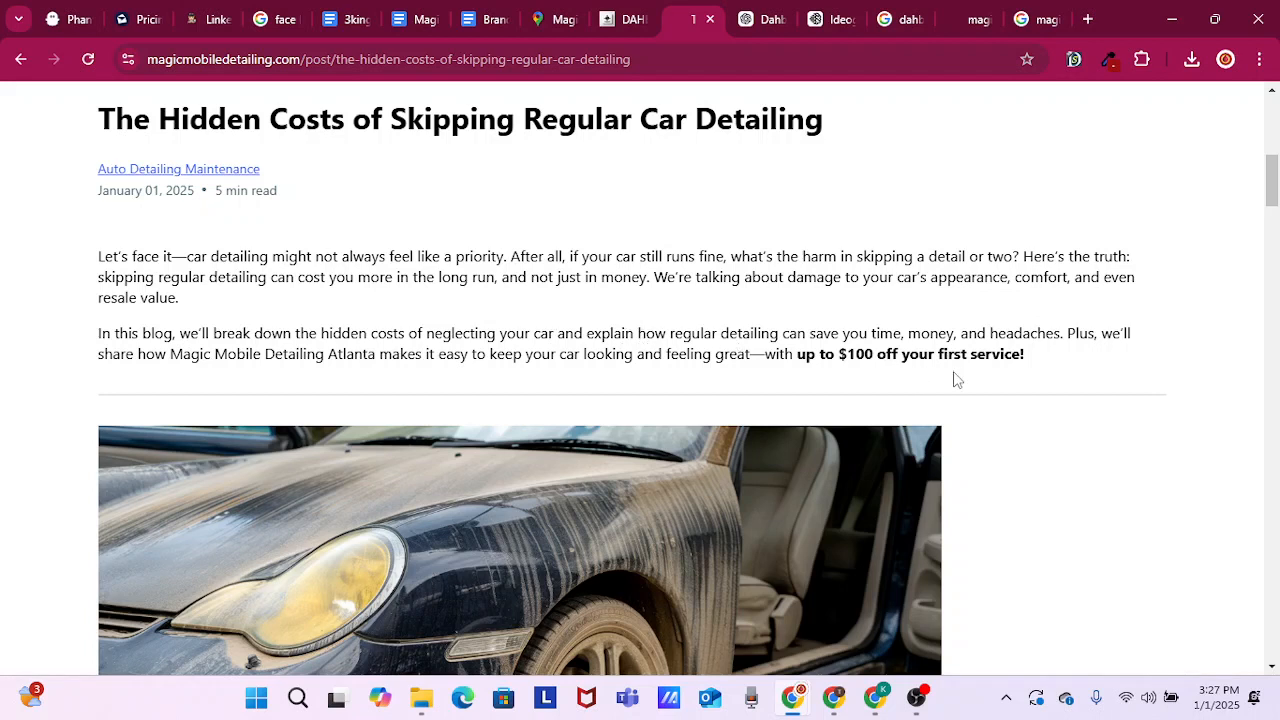
{"action": "left_click_drag", "start_coordinate": [801, 354], "coordinate": [1034, 369]}
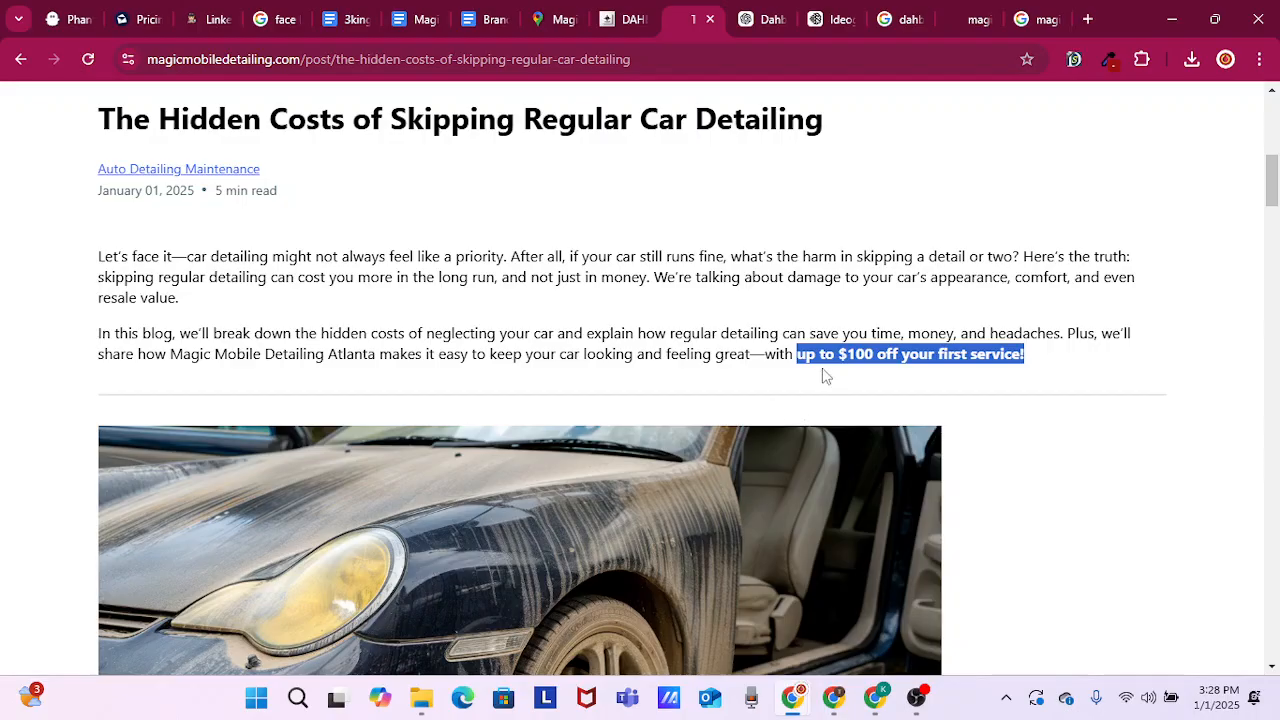
Review the post's first body image and the section on what happens when detailing is skipped, including the cost statements
{"action": "scroll", "coordinate": [823, 372], "scroll_direction": "down", "scroll_amount": 2}
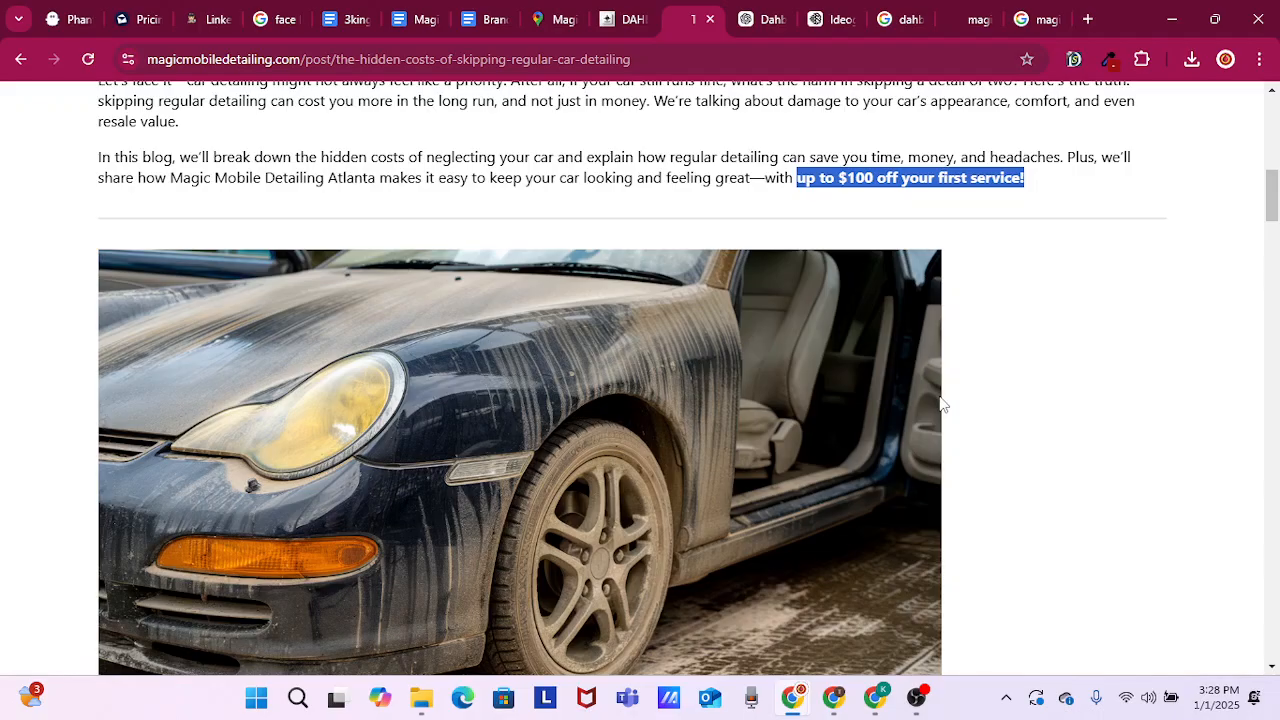
{"action": "scroll", "coordinate": [660, 480], "scroll_direction": "down", "scroll_amount": 2}
{"action": "scroll", "coordinate": [375, 550], "scroll_direction": "down", "scroll_amount": 1}
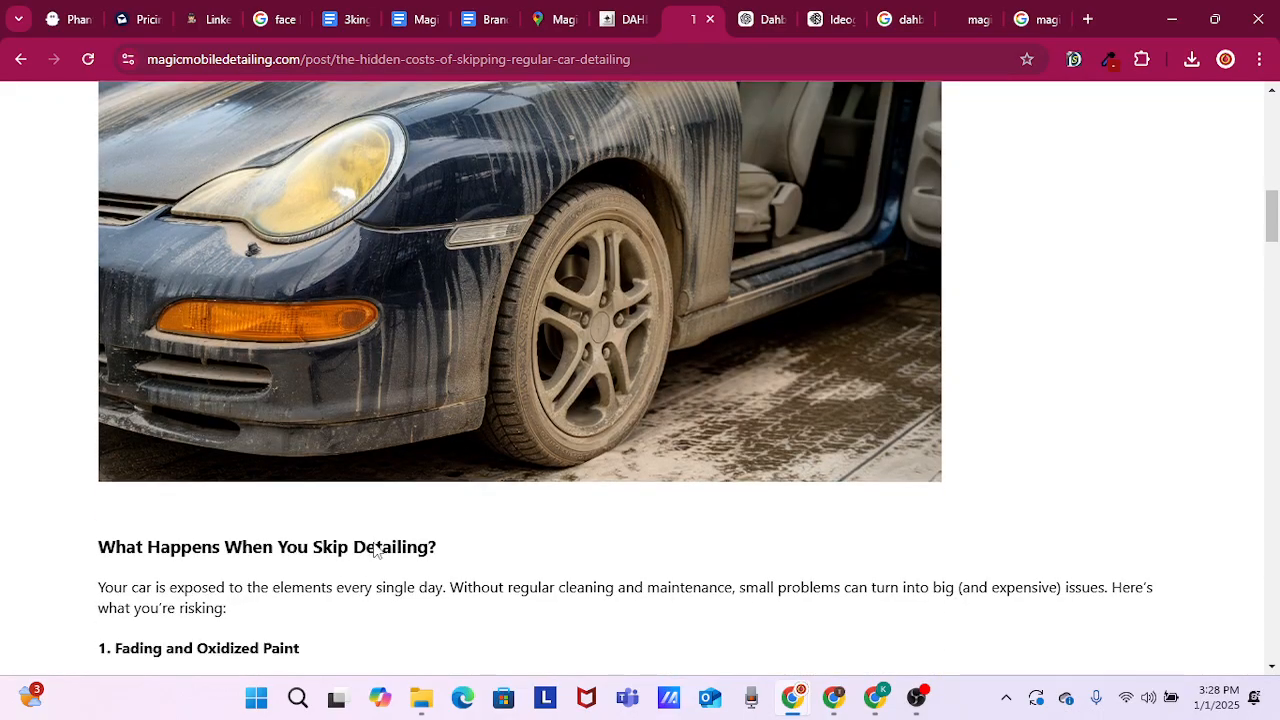
{"action": "scroll", "coordinate": [297, 320], "scroll_direction": "down", "scroll_amount": 6}
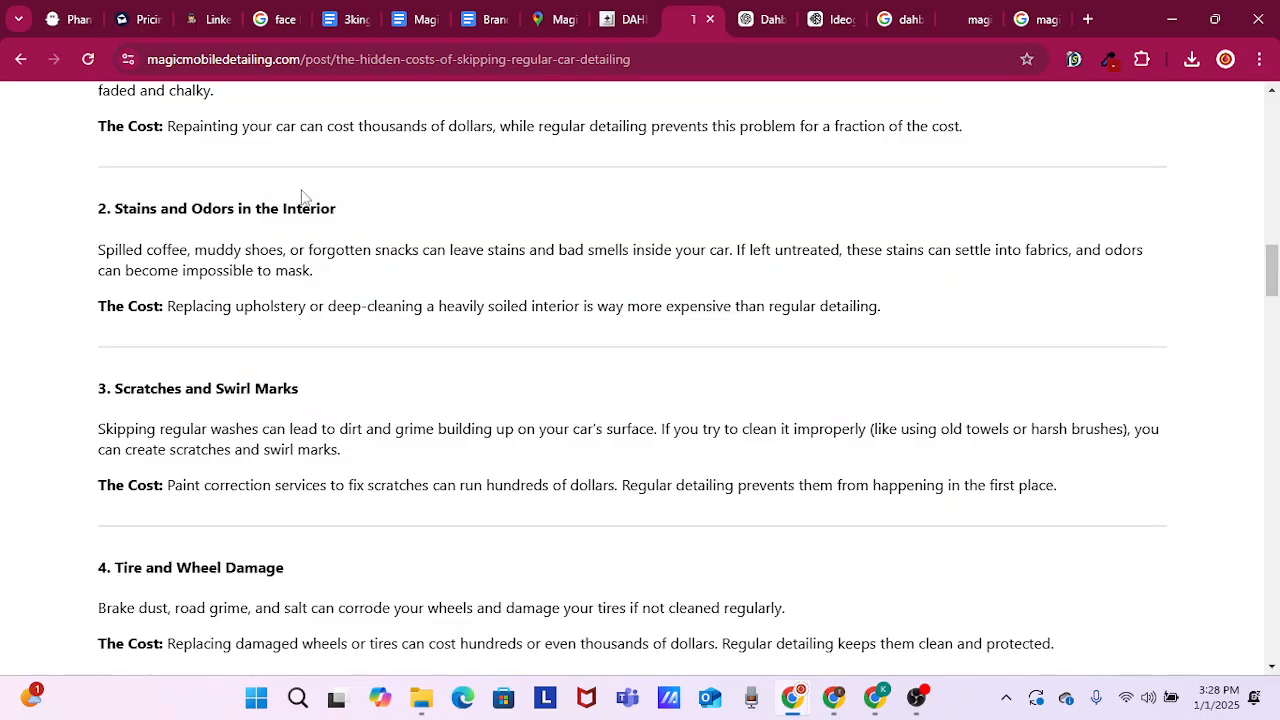
{"action": "scroll", "coordinate": [303, 196], "scroll_direction": "down", "scroll_amount": 1}
{"action": "left_click_drag", "start_coordinate": [880, 212], "coordinate": [192, 212]}
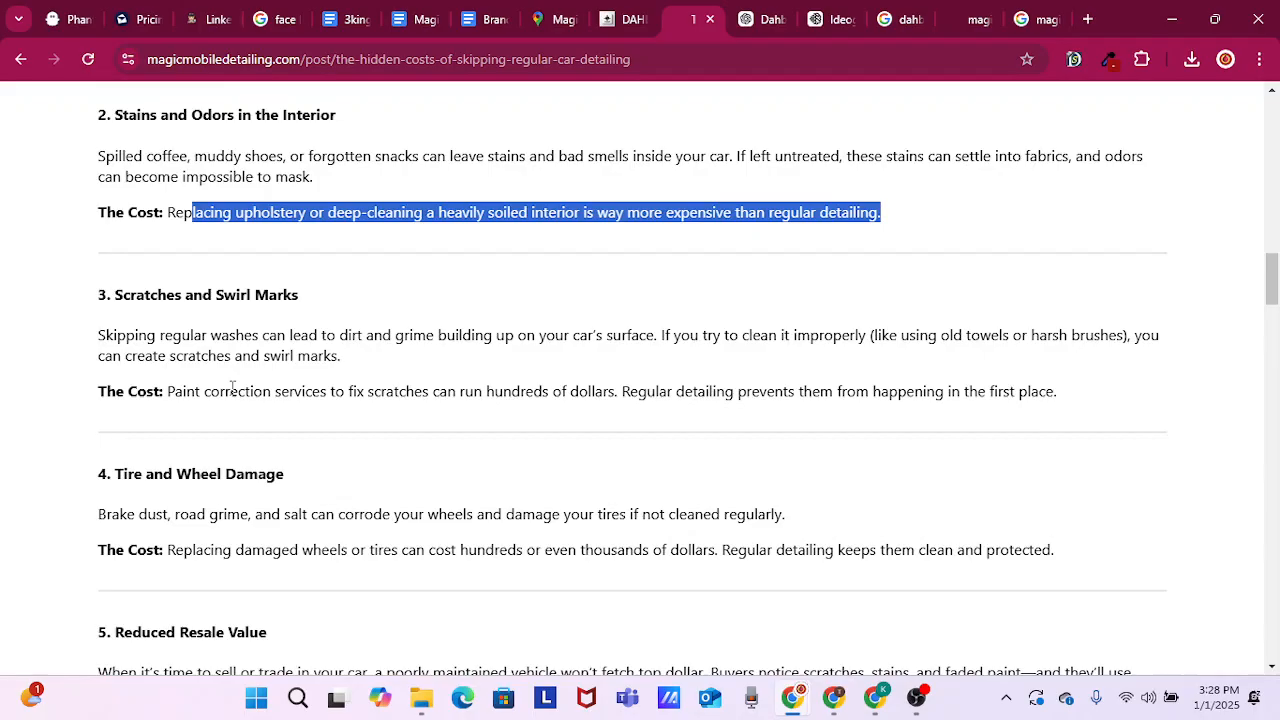
{"action": "scroll", "coordinate": [260, 366], "scroll_direction": "down", "scroll_amount": 4}
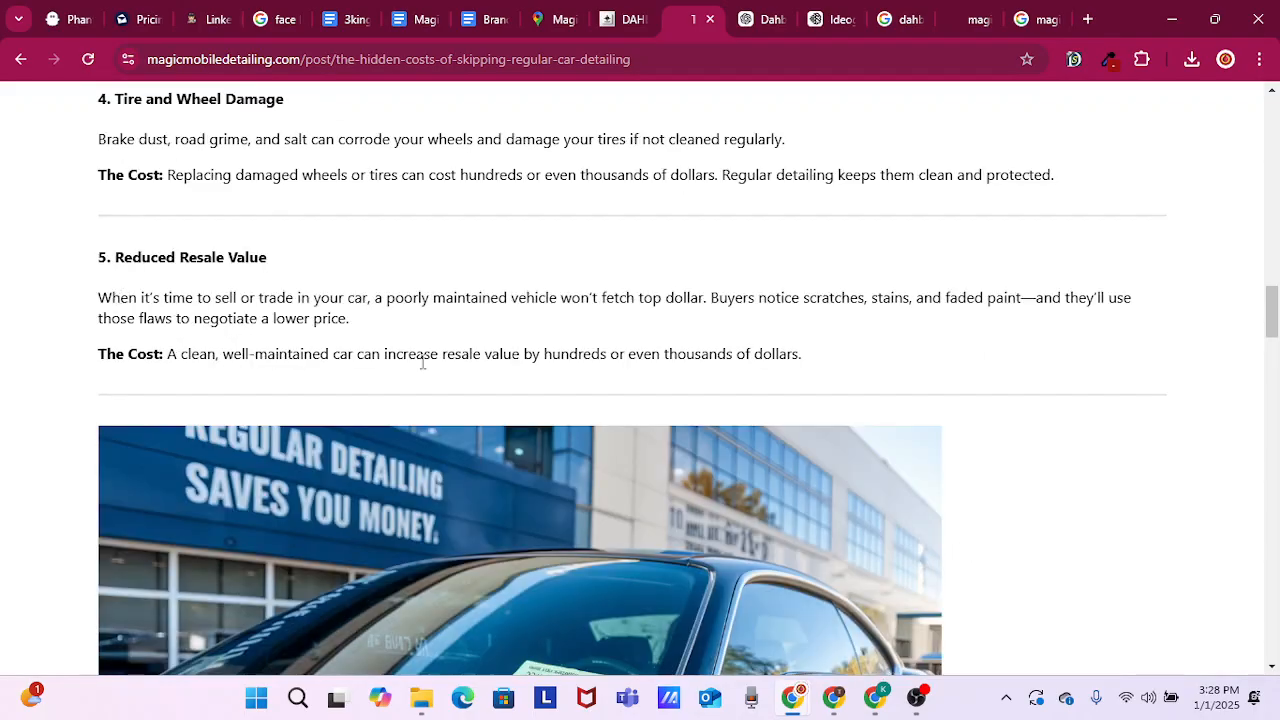
{"action": "left_click_drag", "start_coordinate": [186, 354], "coordinate": [810, 368]}
{"action": "scroll", "coordinate": [649, 394], "scroll_direction": "down", "scroll_amount": 1}
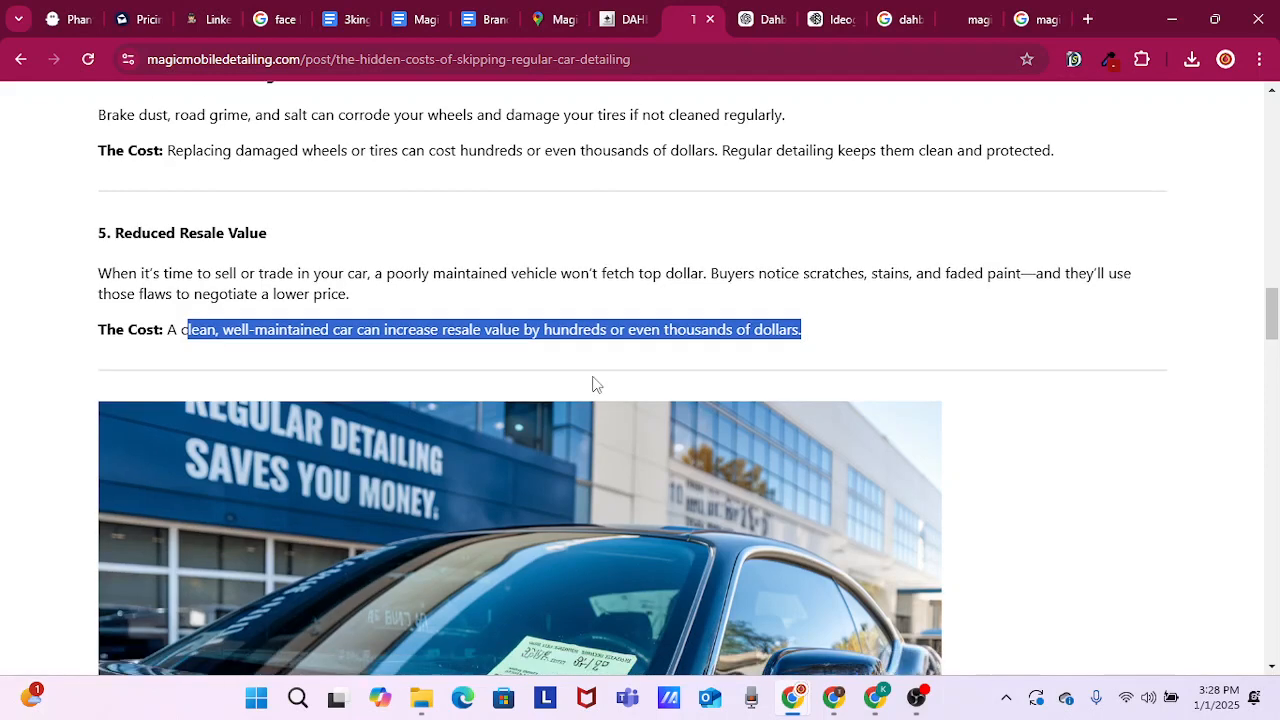
Review the second body image and the How Regular Detailing Saves You Money list, down to the resale value point
{"action": "scroll", "coordinate": [593, 384], "scroll_direction": "down", "scroll_amount": 3}
{"action": "scroll", "coordinate": [640, 386], "scroll_direction": "down", "scroll_amount": 1}
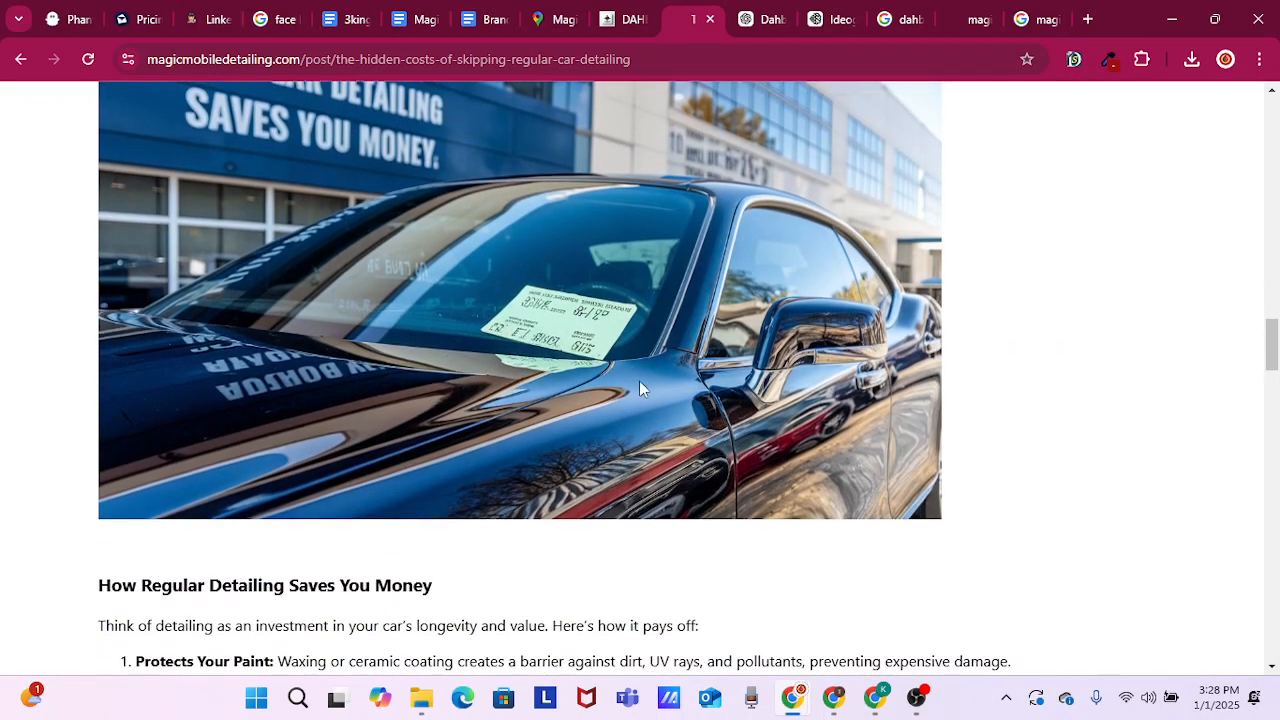
{"action": "scroll", "coordinate": [423, 509], "scroll_direction": "down", "scroll_amount": 1}
{"action": "scroll", "coordinate": [205, 497], "scroll_direction": "down", "scroll_amount": 3}
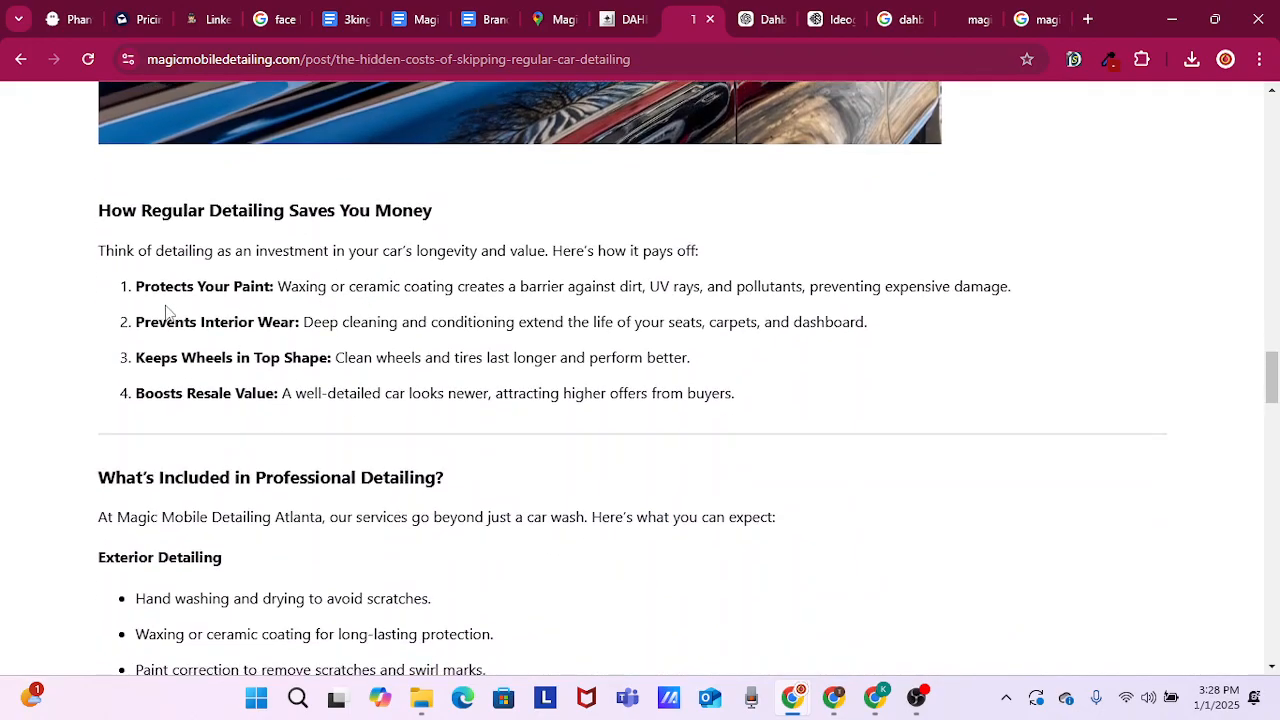
{"action": "scroll", "coordinate": [160, 293], "scroll_direction": "down", "scroll_amount": 2}
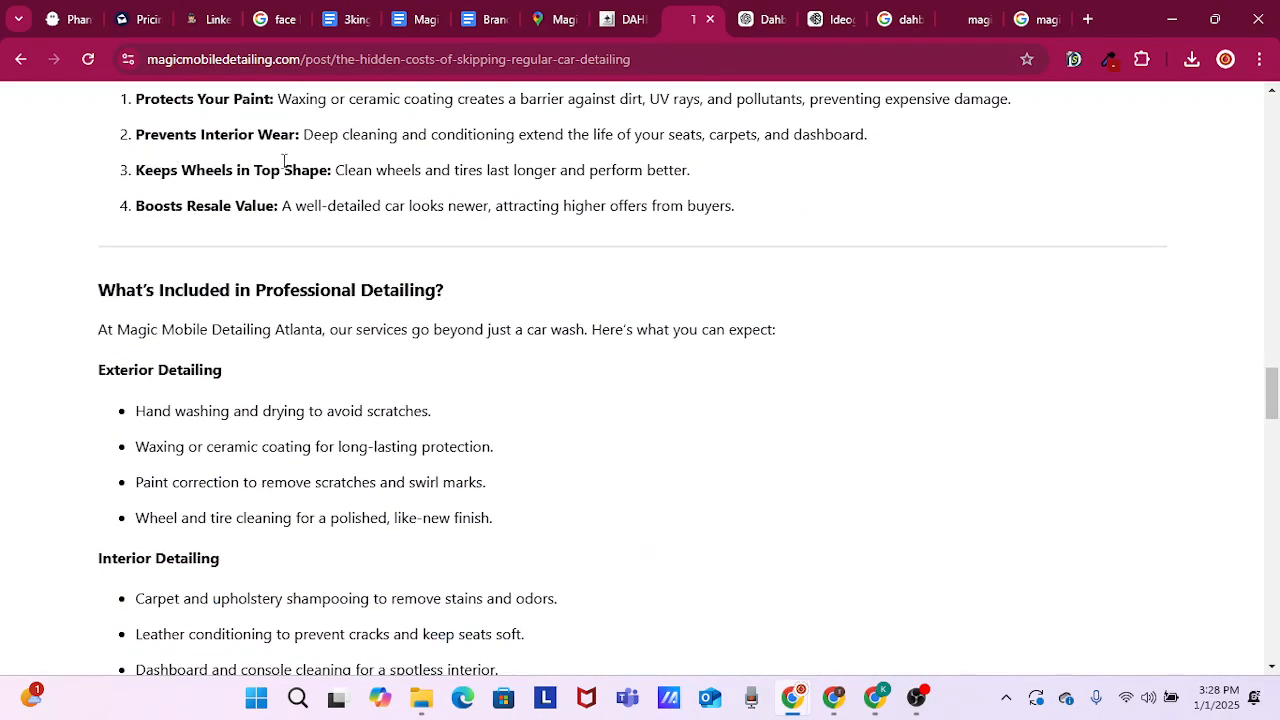
{"action": "left_click_drag", "start_coordinate": [134, 206], "coordinate": [322, 206]}
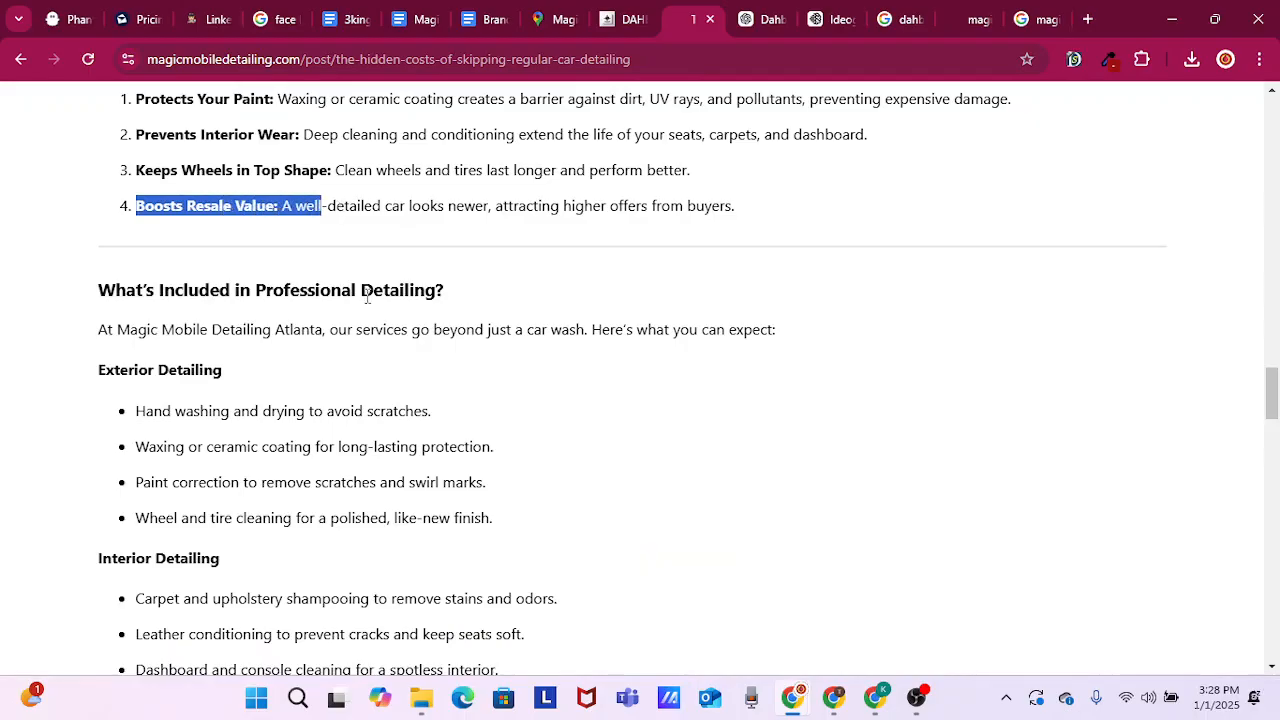
Review the What's Included in Professional Detailing section, covering its introduction and the exterior and interior detailing lists
{"action": "scroll", "coordinate": [300, 285], "scroll_direction": "down", "scroll_amount": 1}
{"action": "left_click_drag", "start_coordinate": [96, 198], "coordinate": [438, 228]}
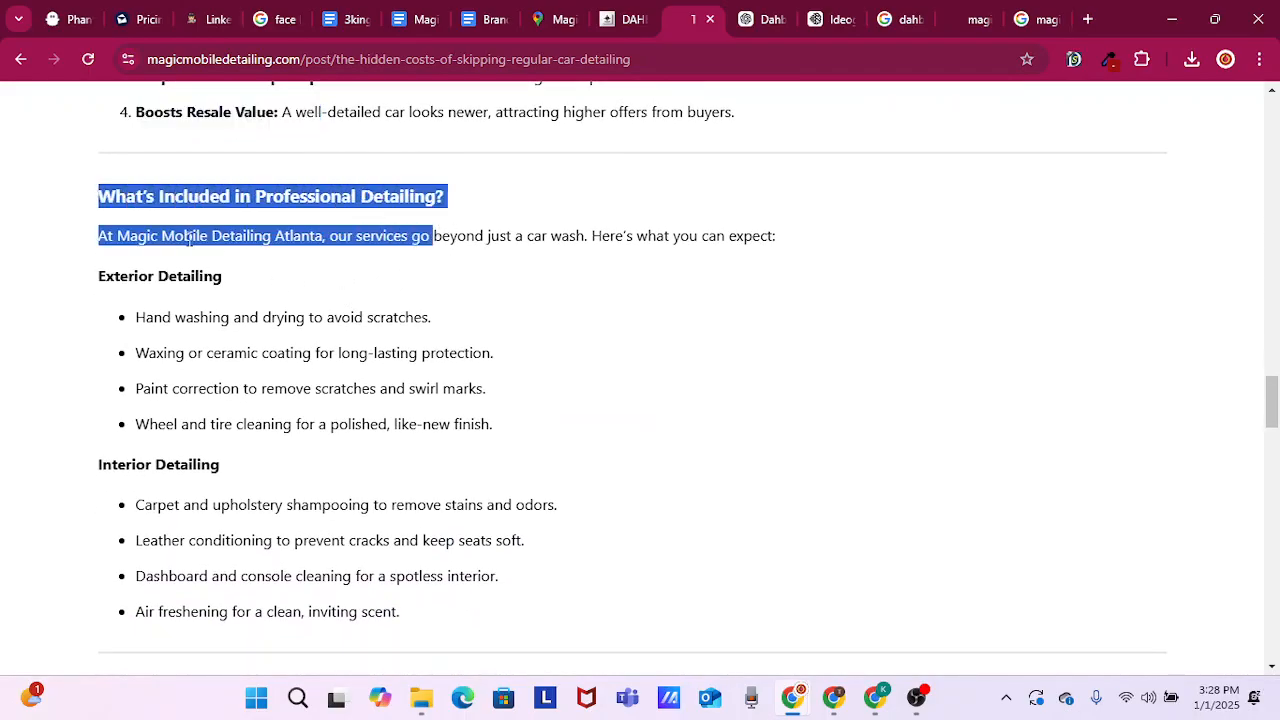
{"action": "left_click_drag", "start_coordinate": [189, 240], "coordinate": [551, 257]}
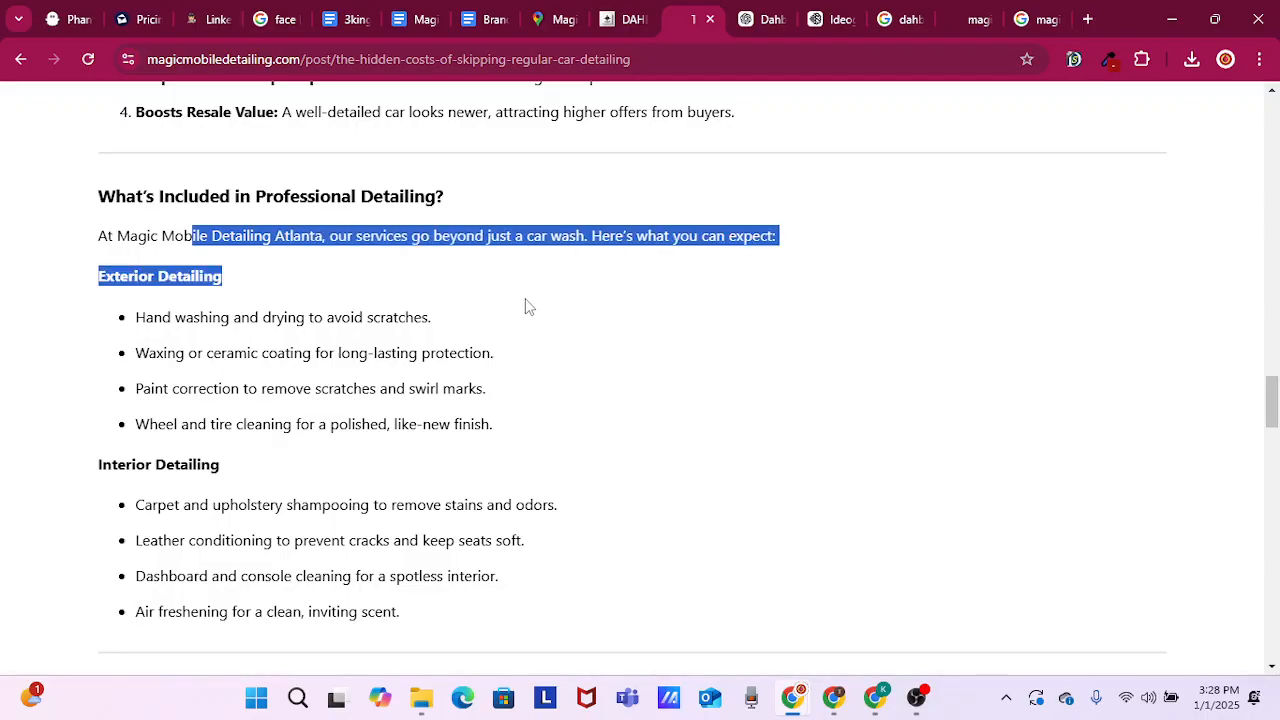
{"action": "scroll", "coordinate": [490, 298], "scroll_direction": "down", "scroll_amount": 1}
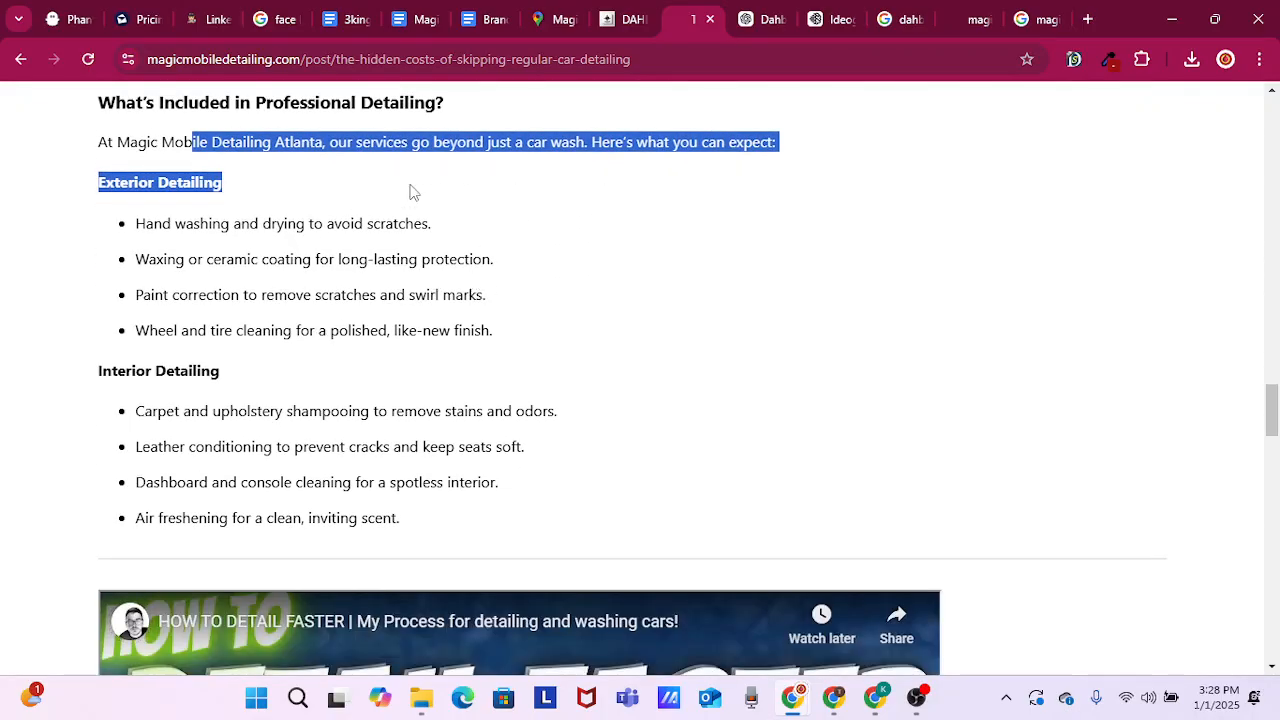
{"action": "double_click", "coordinate": [141, 228]}
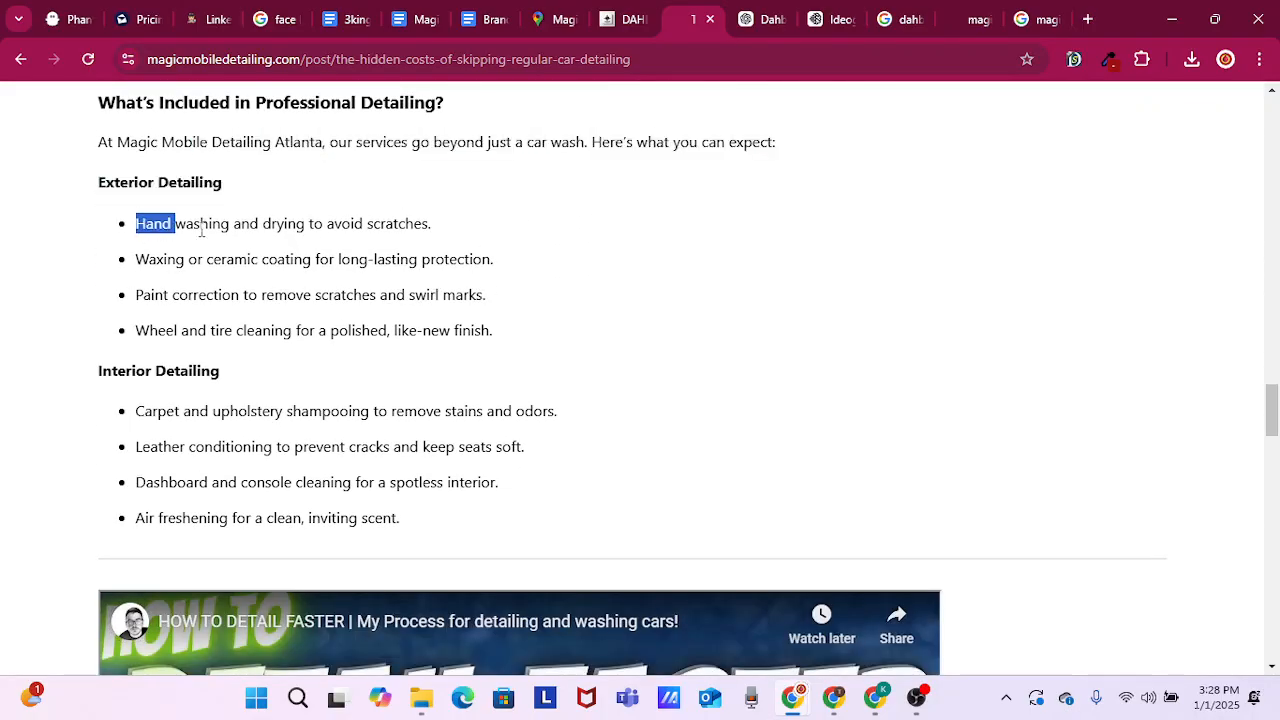
{"action": "left_click_drag", "start_coordinate": [201, 230], "coordinate": [455, 248]}
{"action": "left_click_drag", "start_coordinate": [187, 262], "coordinate": [378, 263]}
{"action": "left_click_drag", "start_coordinate": [188, 297], "coordinate": [548, 298]}
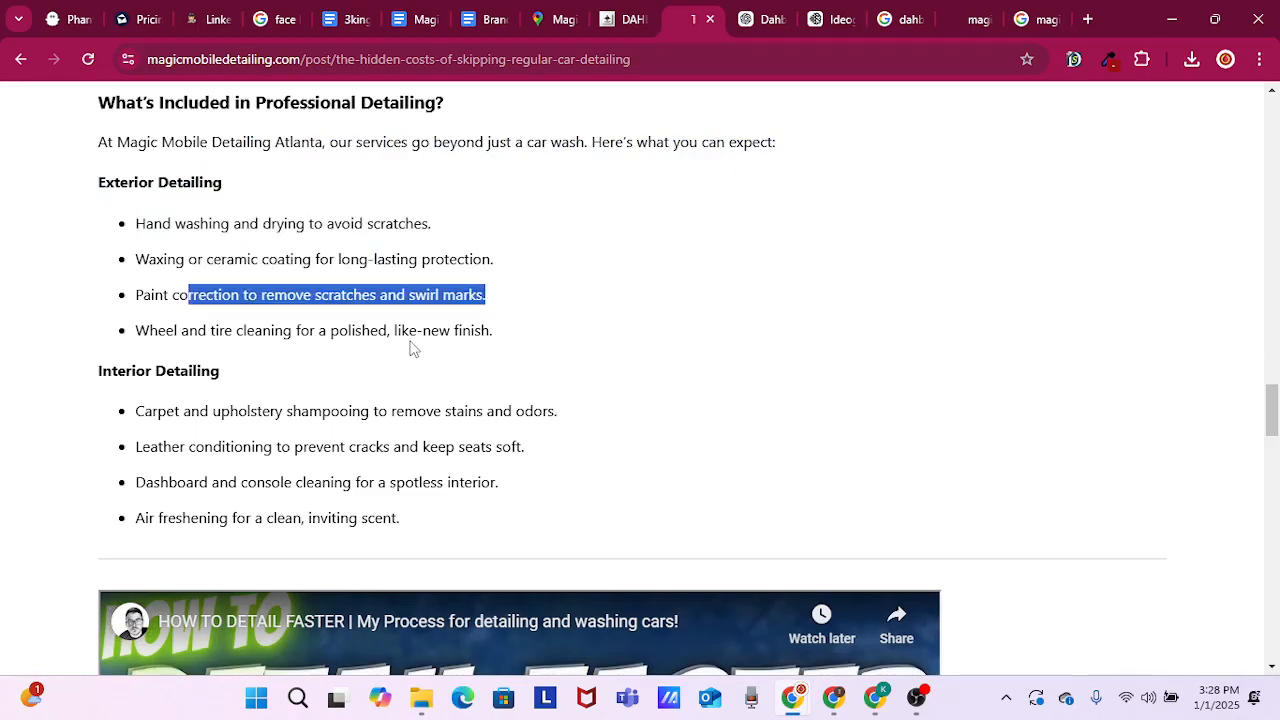
{"action": "left_click_drag", "start_coordinate": [208, 330], "coordinate": [503, 354]}
{"action": "scroll", "coordinate": [480, 337], "scroll_direction": "down", "scroll_amount": 2}
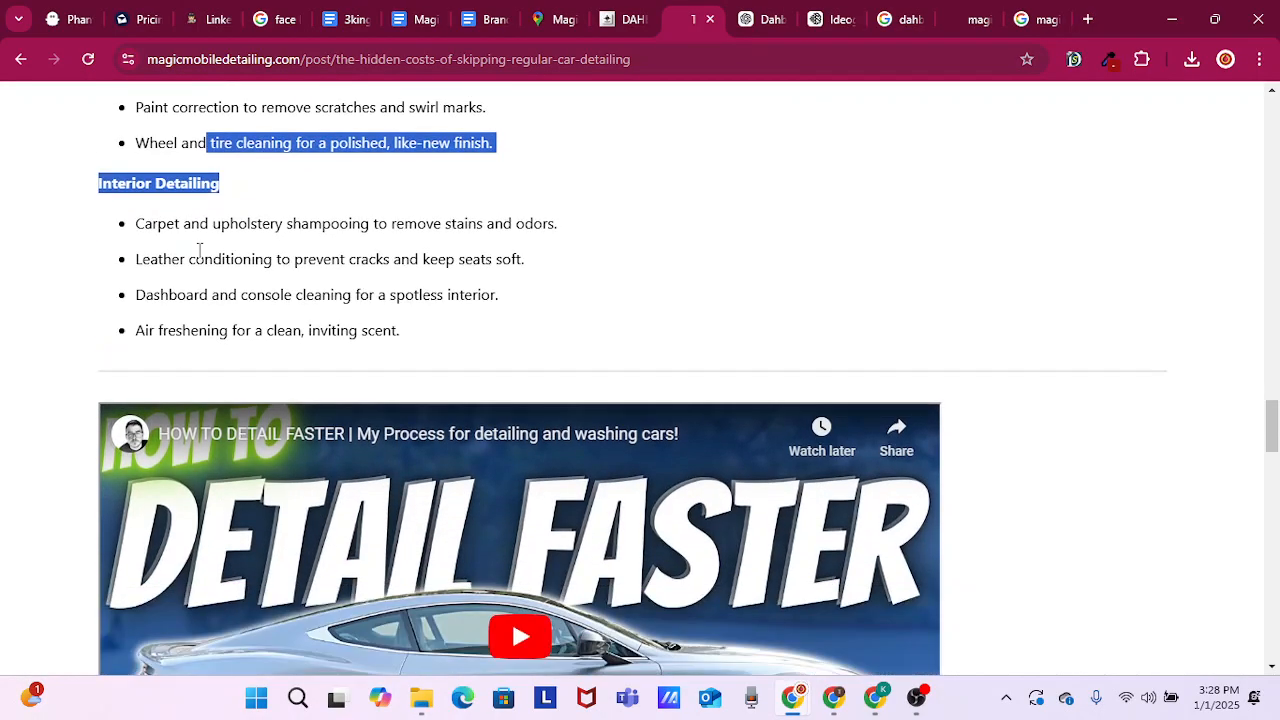
{"action": "left_click_drag", "start_coordinate": [135, 259], "coordinate": [440, 272]}
Play the embedded HOW TO DETAIL FASTER video below the interior detailing list to check that it works in the post
{"action": "scroll", "coordinate": [443, 284], "scroll_direction": "down", "scroll_amount": 1}
{"action": "left_click", "coordinate": [540, 535]}
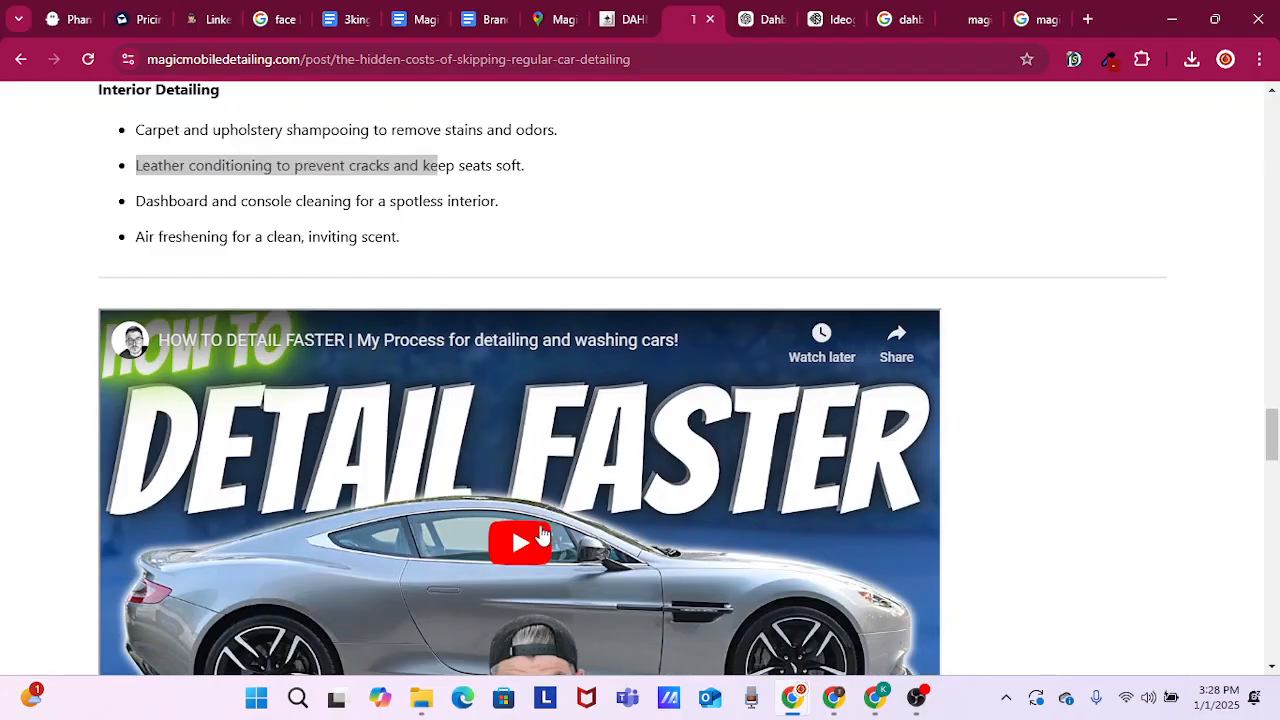
{"action": "scroll", "coordinate": [540, 535], "scroll_direction": "down", "scroll_amount": 4}
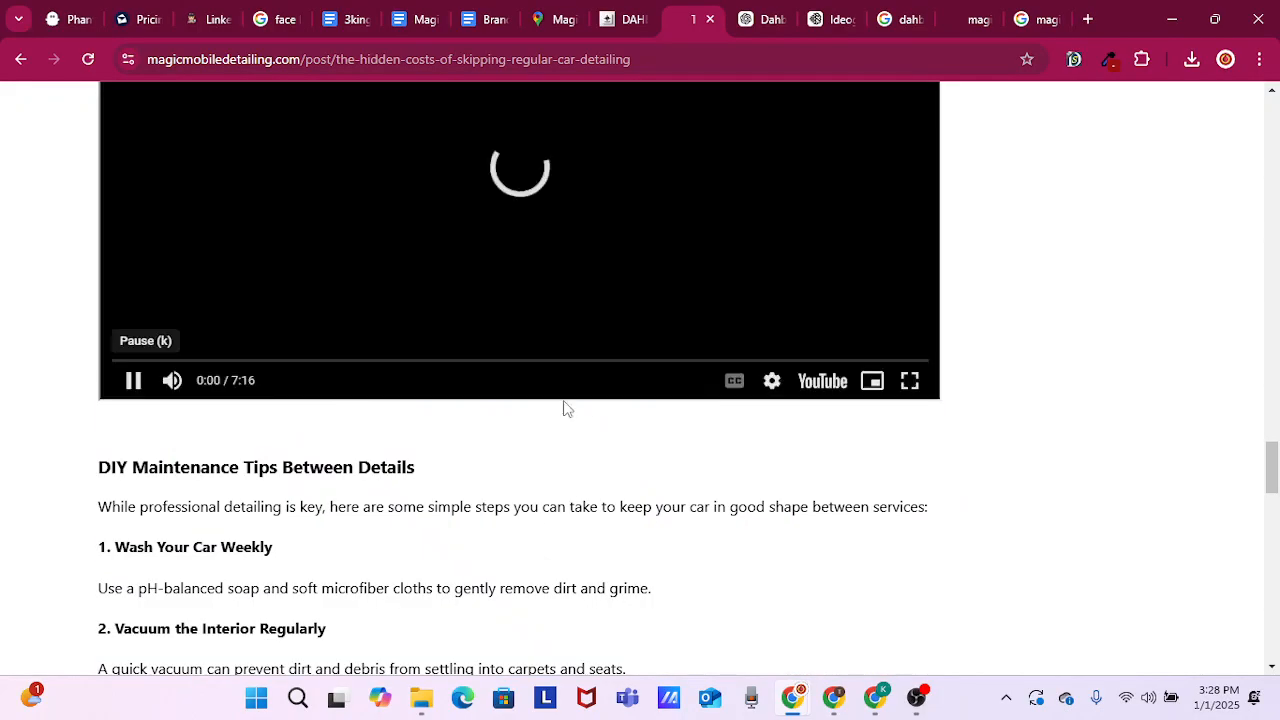
{"action": "scroll", "coordinate": [606, 494], "scroll_direction": "up", "scroll_amount": 1}
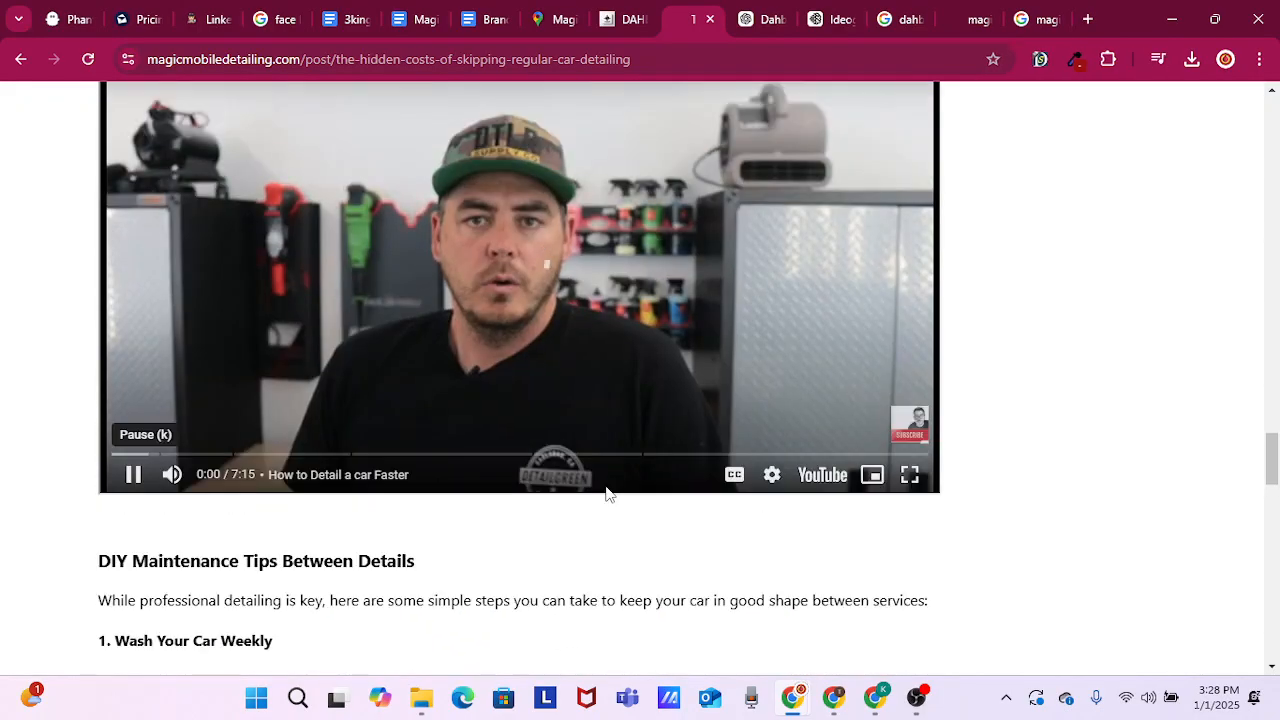
{"action": "scroll", "coordinate": [606, 492], "scroll_direction": "up", "scroll_amount": 1}
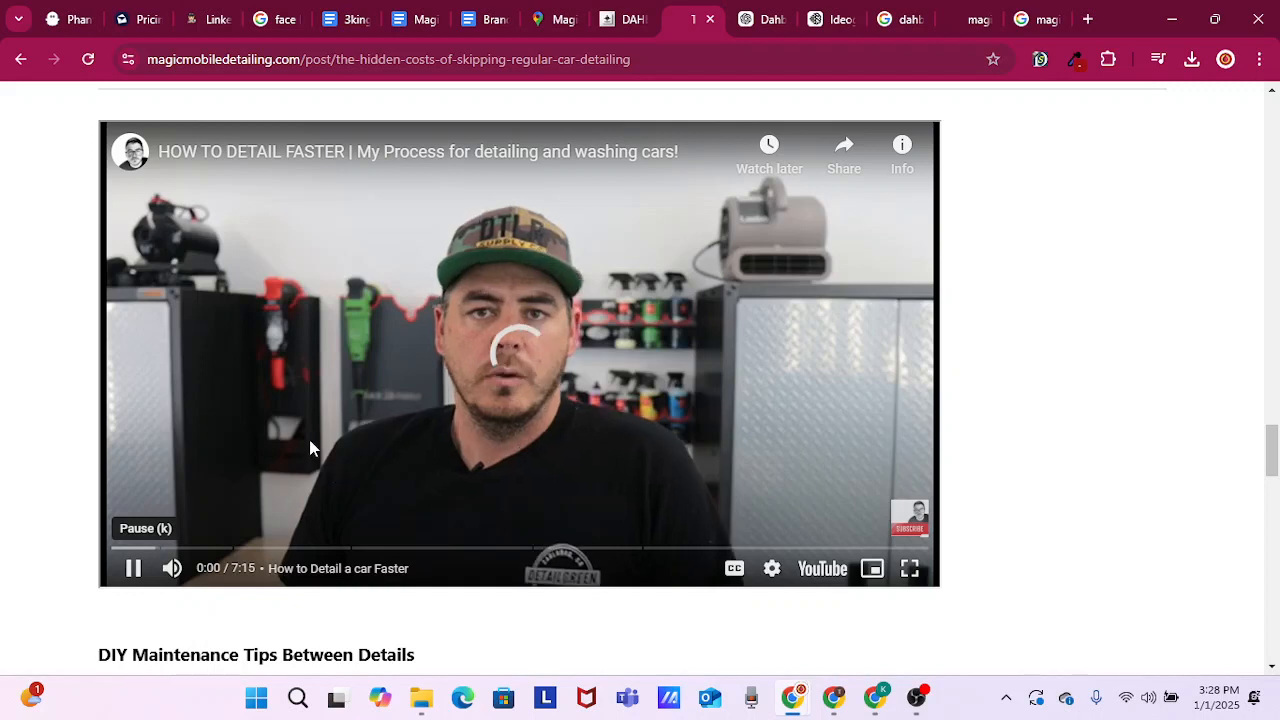
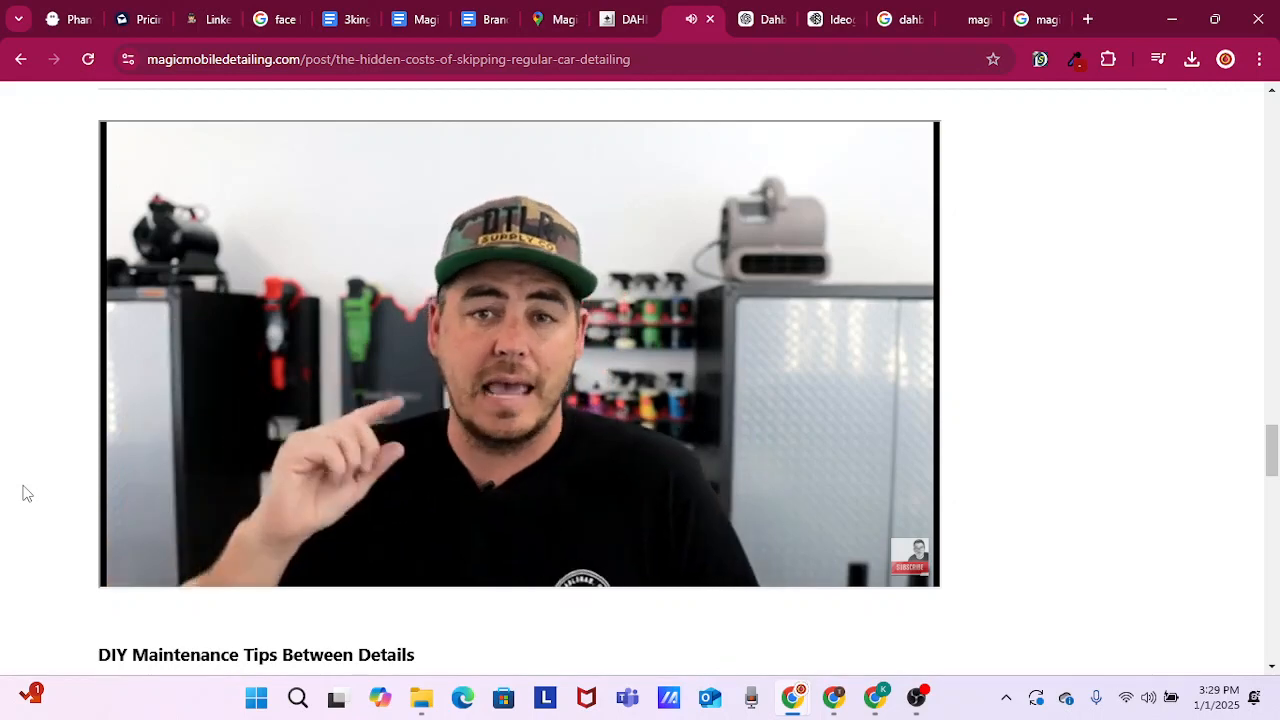
Pause the embedded detailing video and review the DIY Maintenance Tips Between Details section below it
{"action": "scroll", "coordinate": [26, 492], "scroll_direction": "down", "scroll_amount": 1}
{"action": "scroll", "coordinate": [27, 490], "scroll_direction": "down", "scroll_amount": 2}
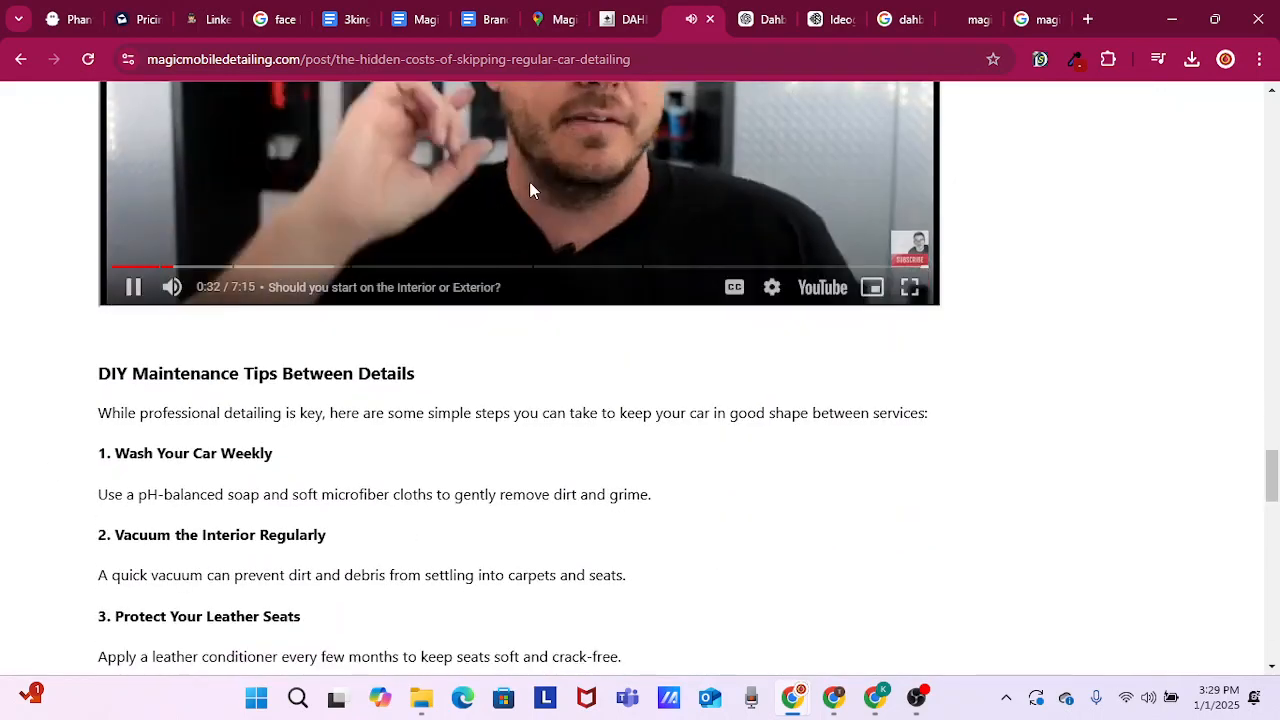
{"action": "left_click", "coordinate": [529, 181]}
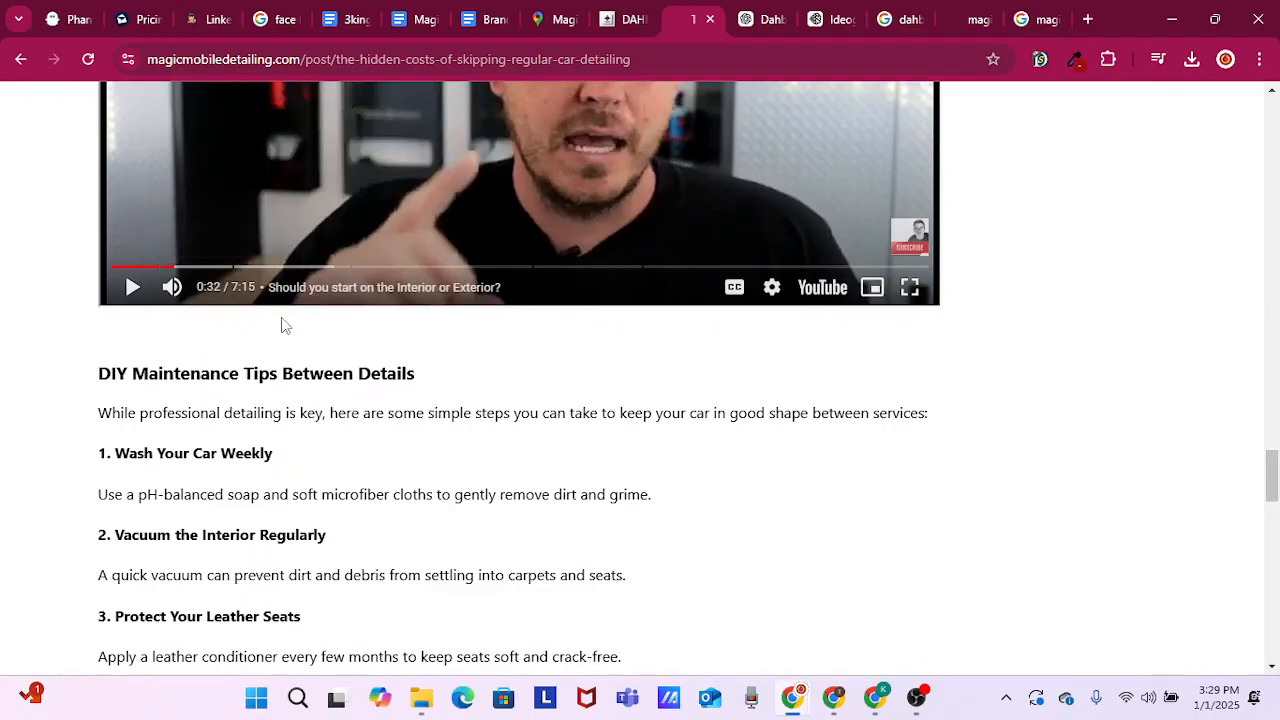
{"action": "scroll", "coordinate": [86, 398], "scroll_direction": "down", "scroll_amount": 5}
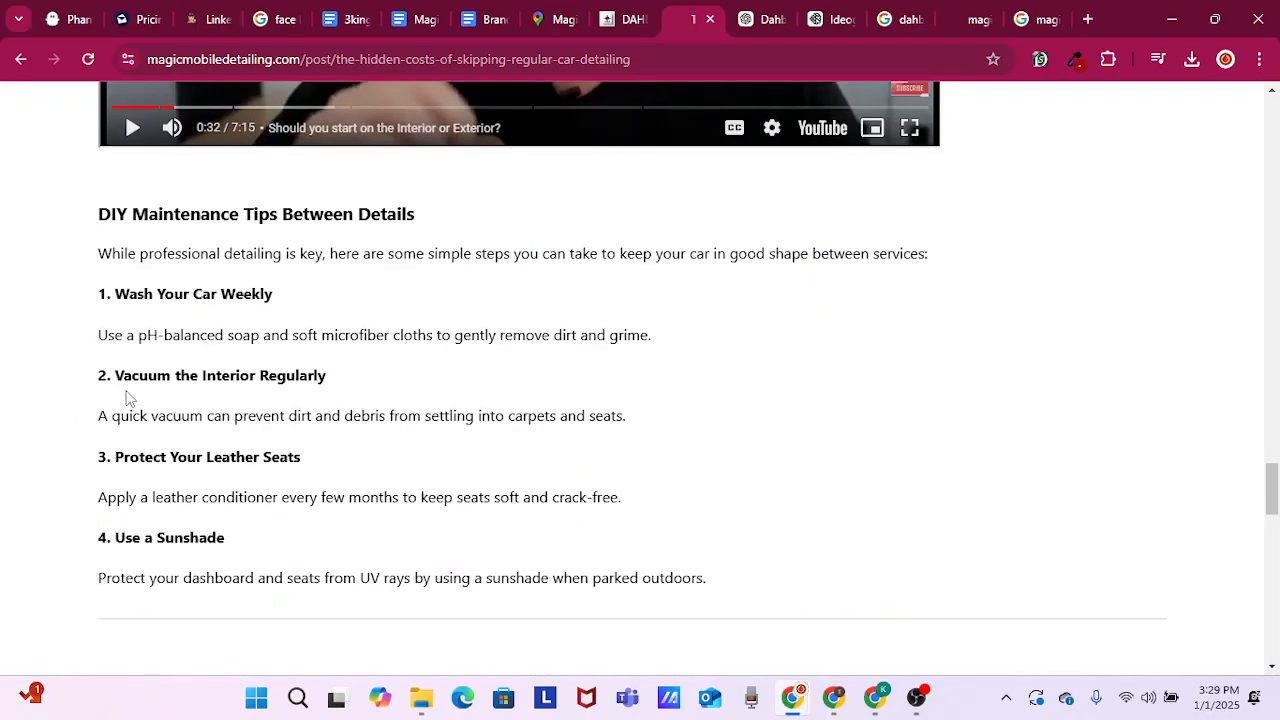
Review the Why Choose Magic Mobile Detailing Atlanta section with its offer list and services link, down to the Customer Stories
{"action": "scroll", "coordinate": [267, 456], "scroll_direction": "down", "scroll_amount": 1}
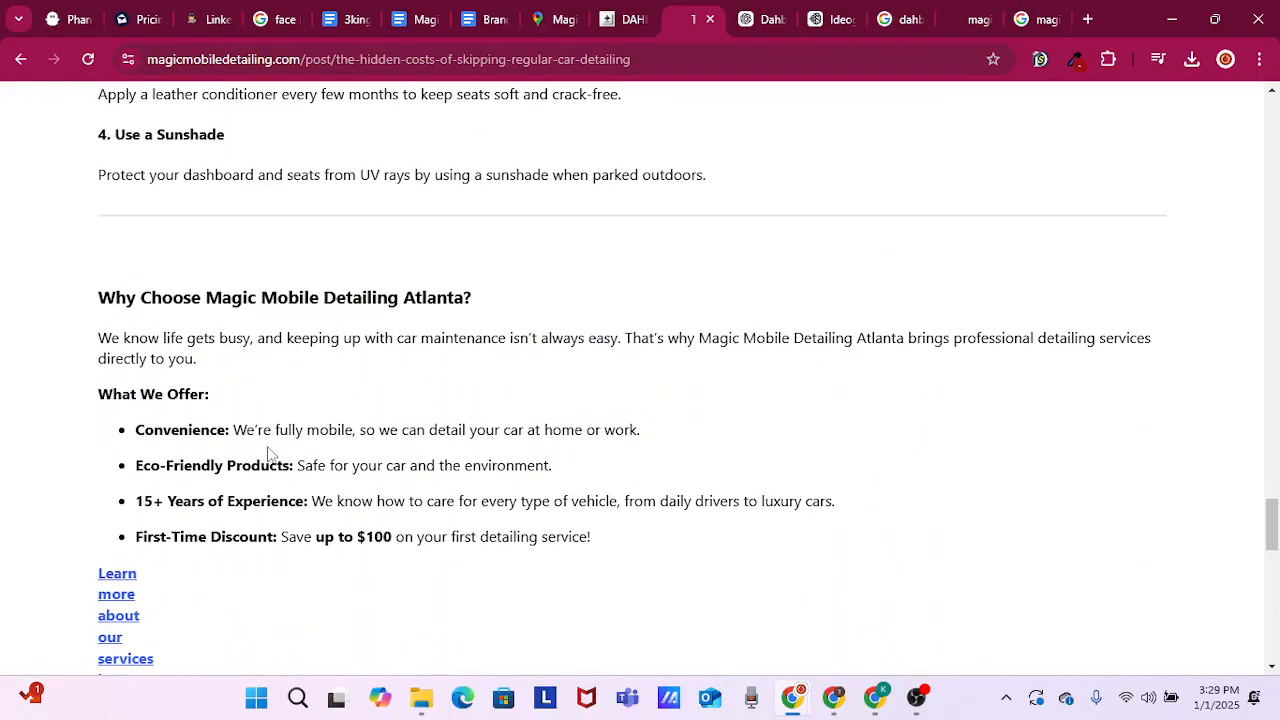
{"action": "scroll", "coordinate": [140, 578], "scroll_direction": "down", "scroll_amount": 1}
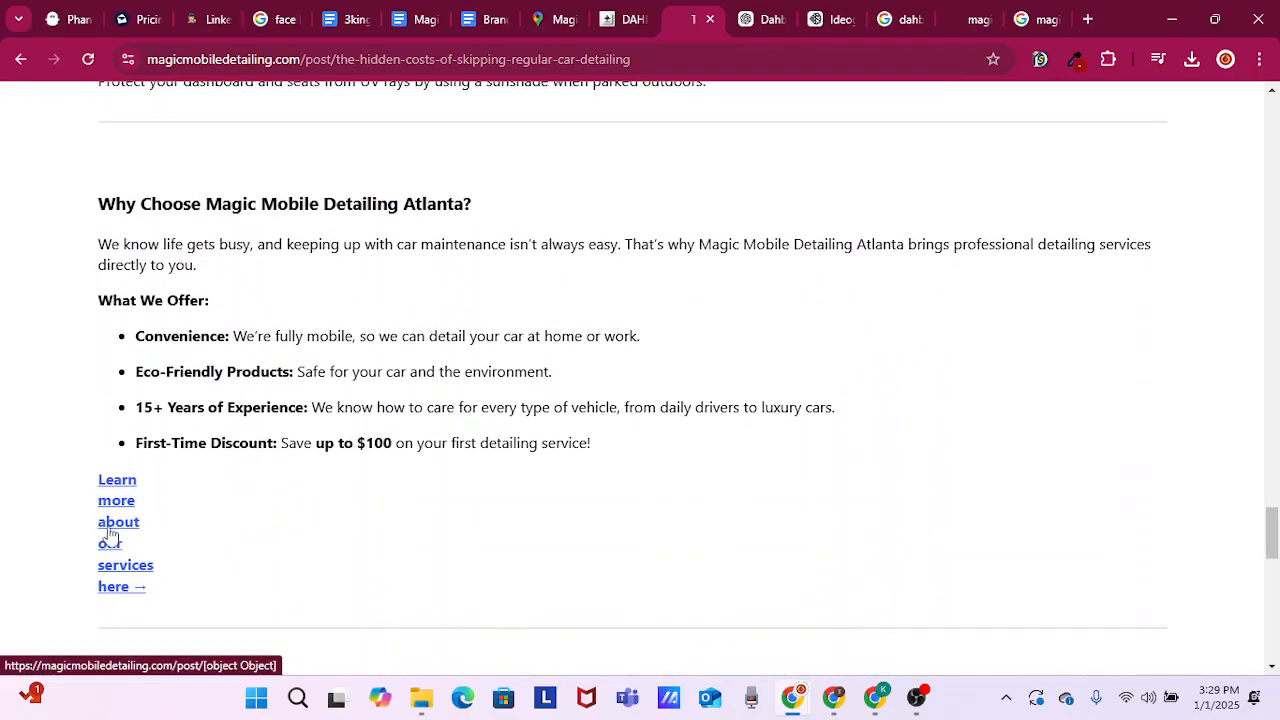
{"action": "scroll", "coordinate": [141, 510], "scroll_direction": "down", "scroll_amount": 1}
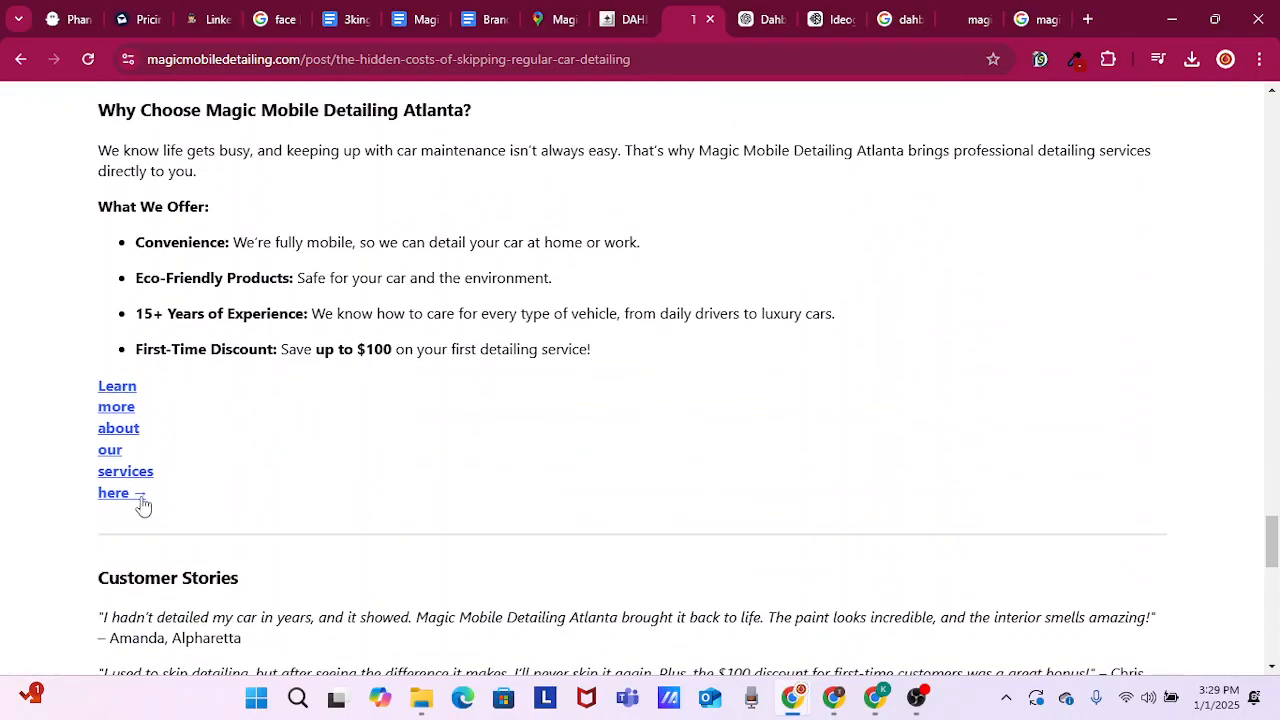
{"action": "scroll", "coordinate": [263, 500], "scroll_direction": "down", "scroll_amount": 2}
{"action": "scroll", "coordinate": [285, 385], "scroll_direction": "down", "scroll_amount": 2}
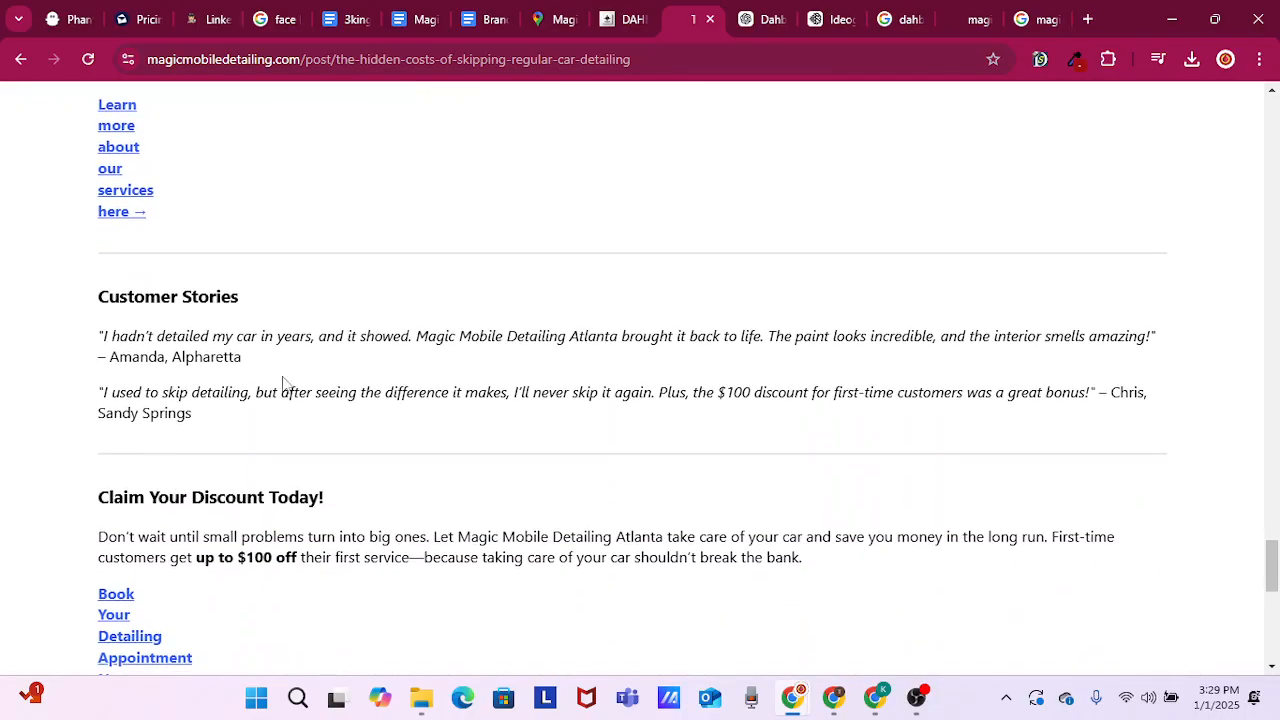
Review the post's closing sections from Claim Your Discount Today to Final Thoughts, including the booking and social links, and look back over the post
{"action": "scroll", "coordinate": [177, 466], "scroll_direction": "down", "scroll_amount": 2}
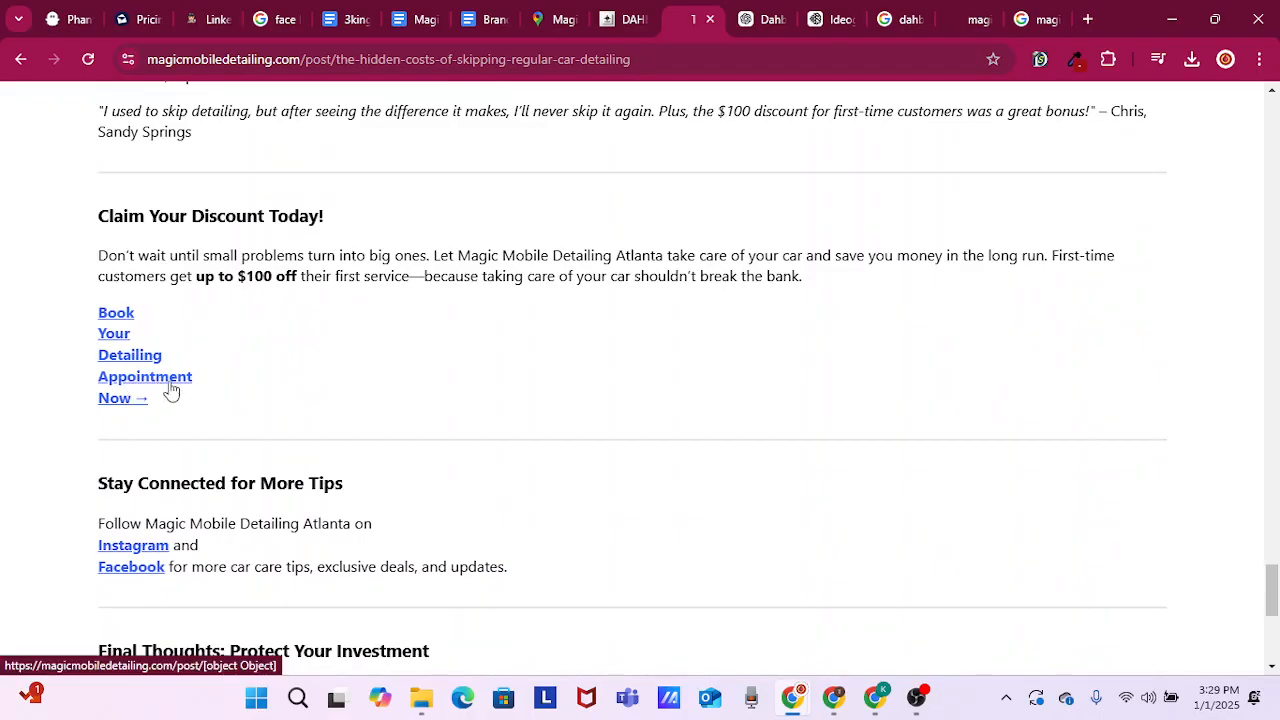
{"action": "scroll", "coordinate": [229, 403], "scroll_direction": "down", "scroll_amount": 1}
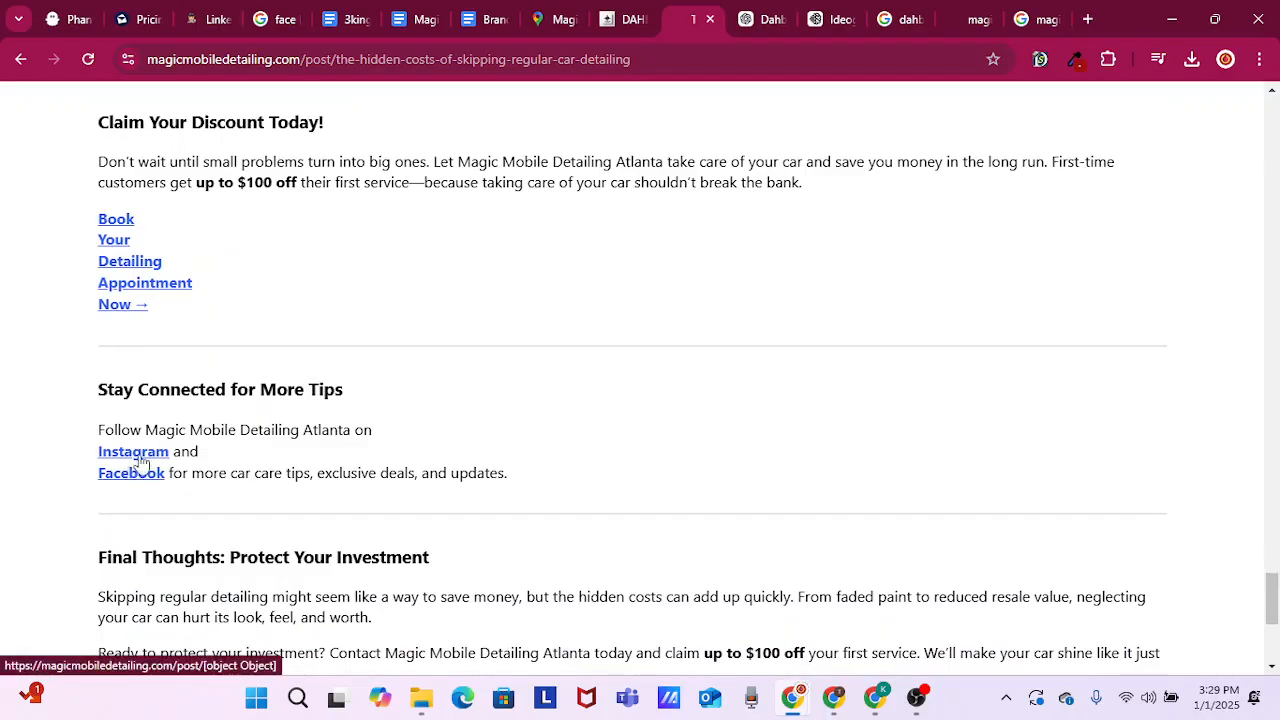
{"action": "scroll", "coordinate": [237, 503], "scroll_direction": "down", "scroll_amount": 2}
{"action": "scroll", "coordinate": [131, 503], "scroll_direction": "down", "scroll_amount": 1}
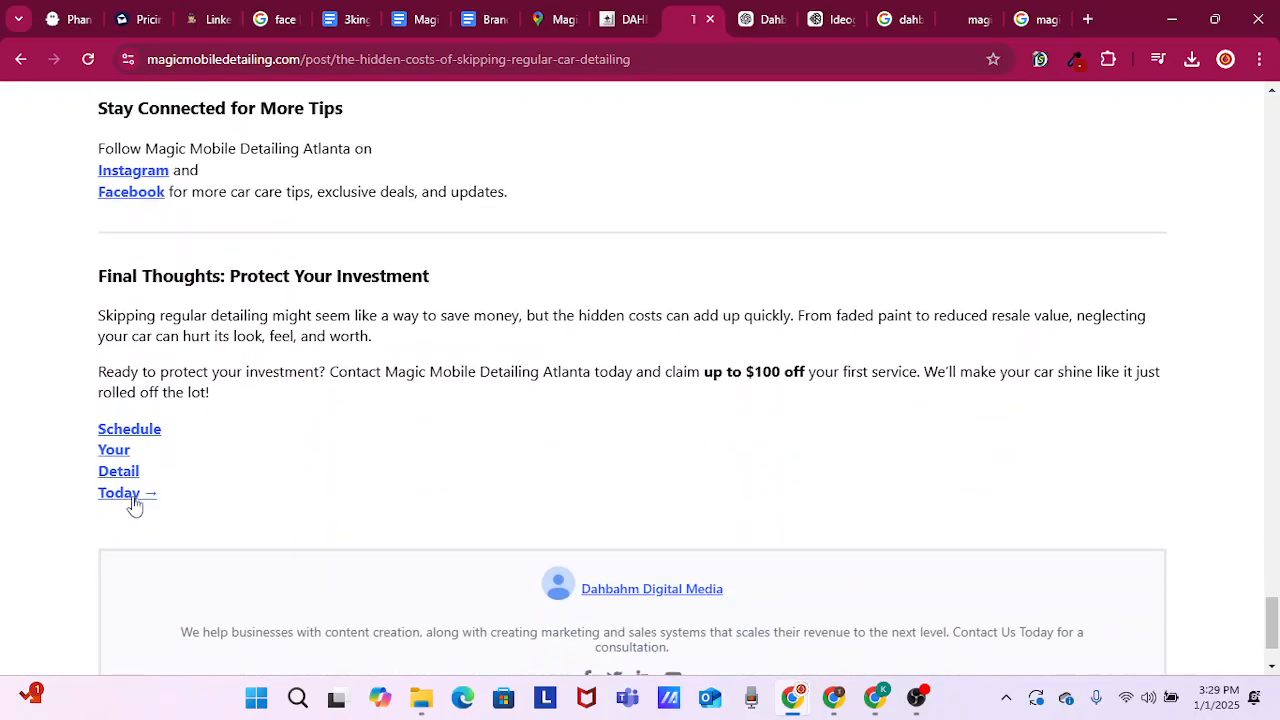
{"action": "scroll", "coordinate": [342, 450], "scroll_direction": "down", "scroll_amount": 1}
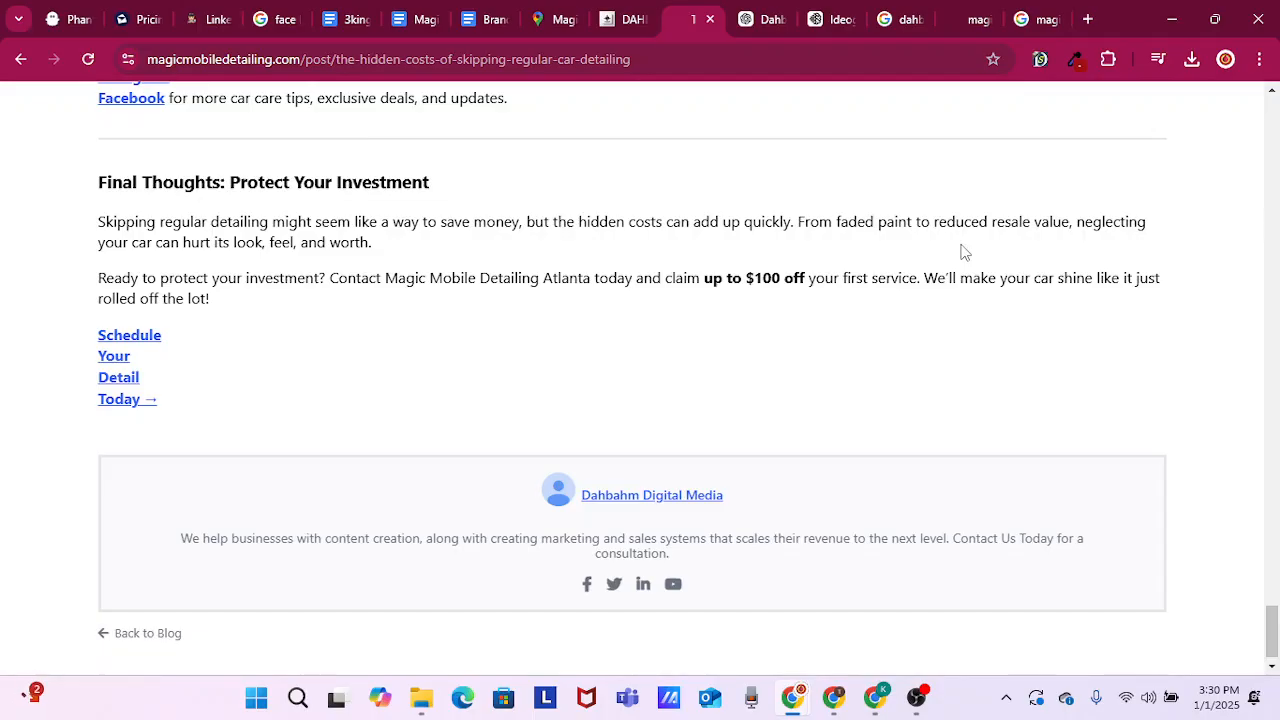
{"action": "scroll", "coordinate": [871, 237], "scroll_direction": "up", "scroll_amount": 5}
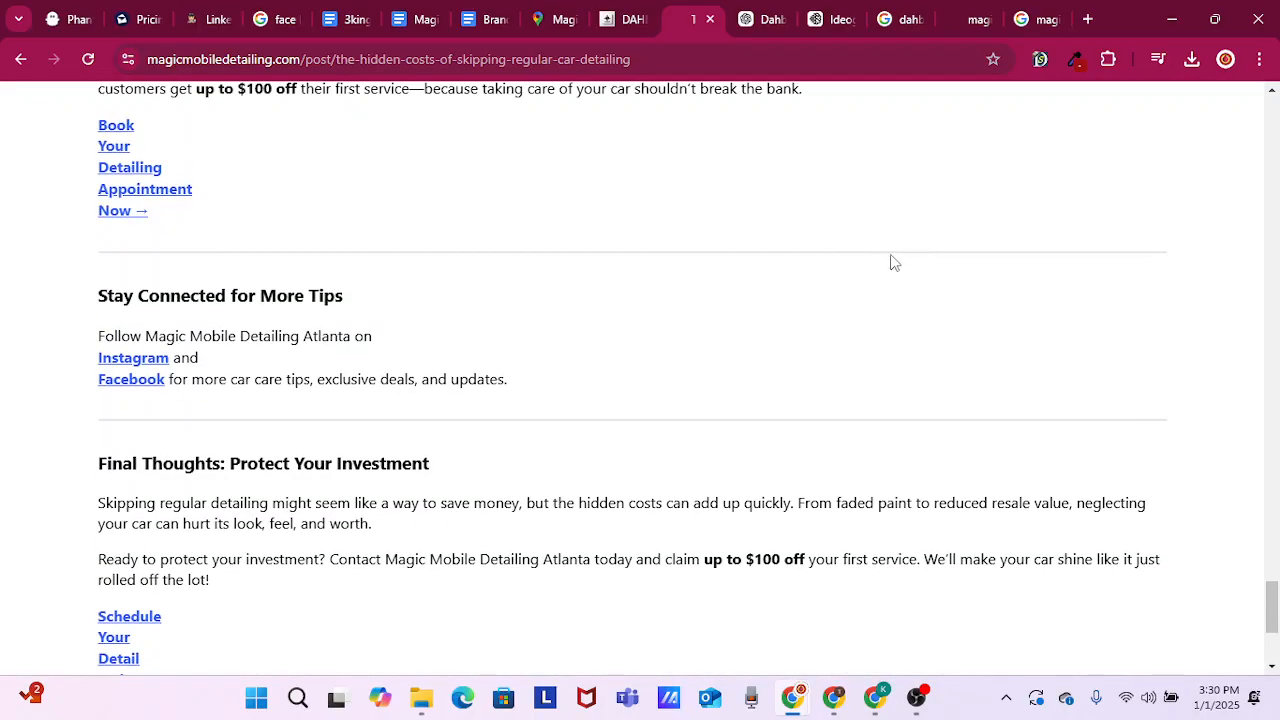
{"action": "scroll", "coordinate": [903, 333], "scroll_direction": "up", "scroll_amount": 10}
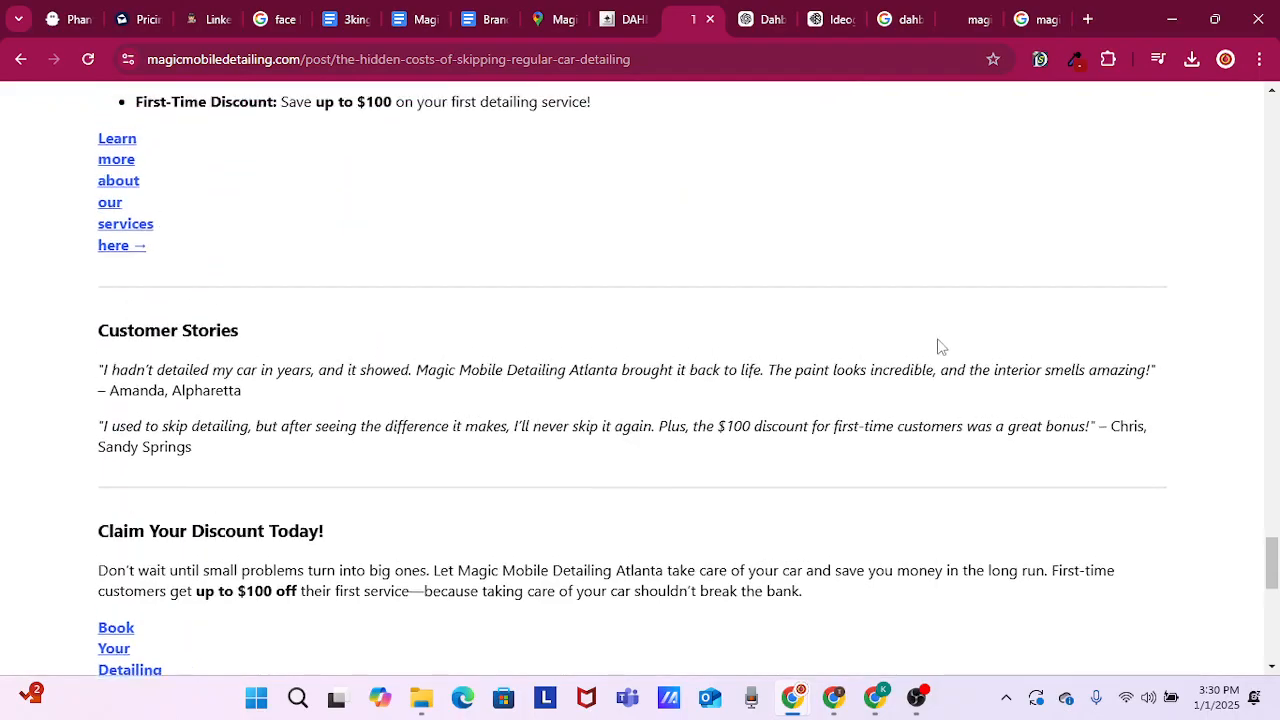
{"action": "scroll", "coordinate": [965, 366], "scroll_direction": "up", "scroll_amount": 12}
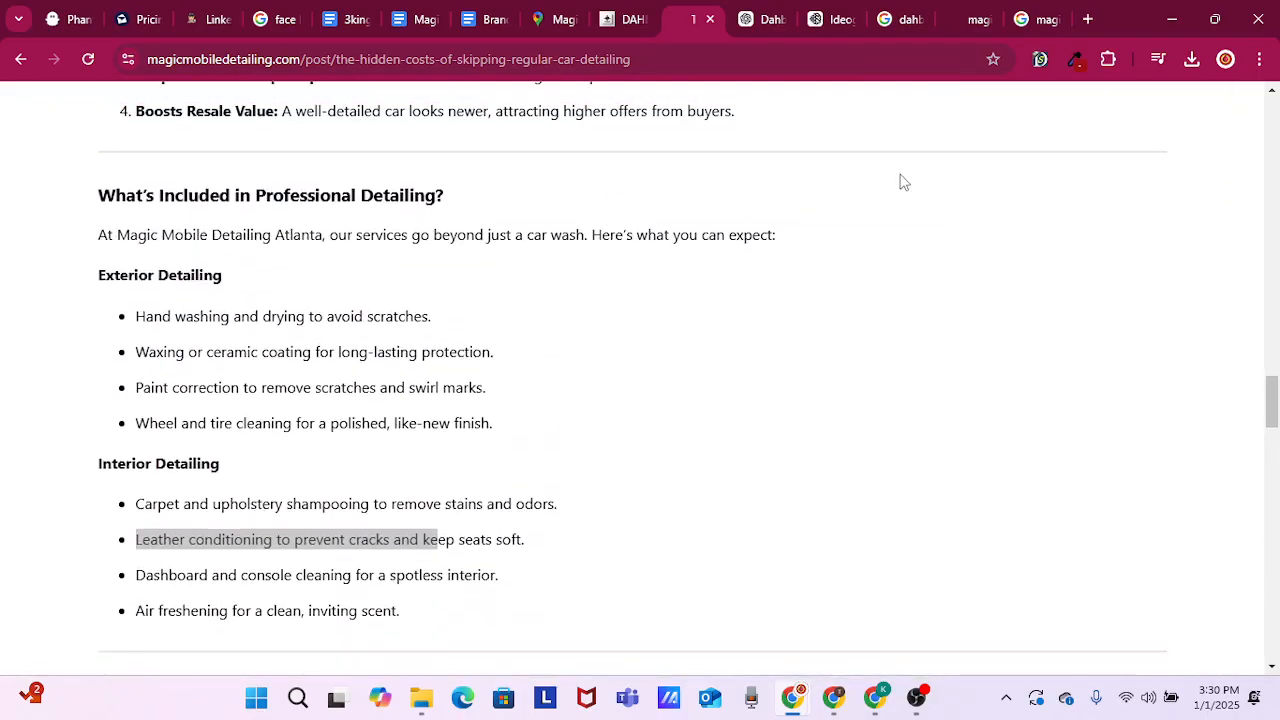
Switch back to GoHighLevel and leave the post's preview and editor to return to the blog posts list
{"action": "left_click", "coordinate": [628, 22]}
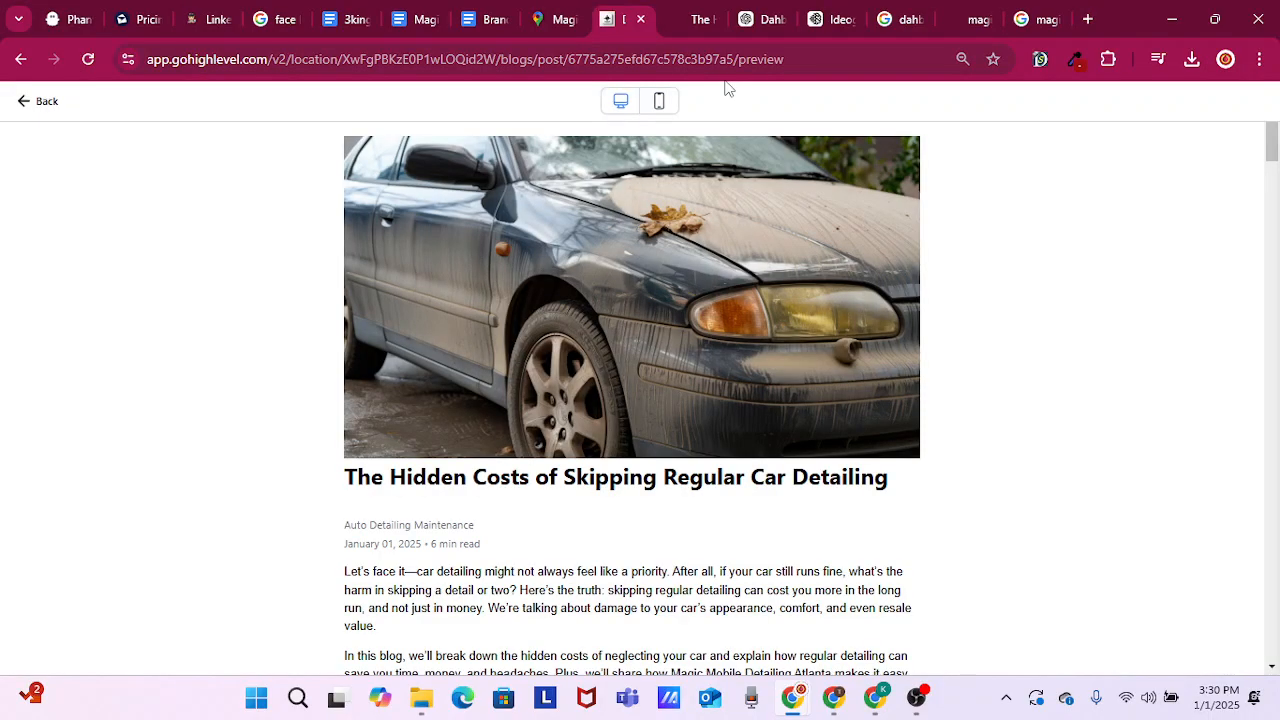
{"action": "left_click", "coordinate": [49, 104]}
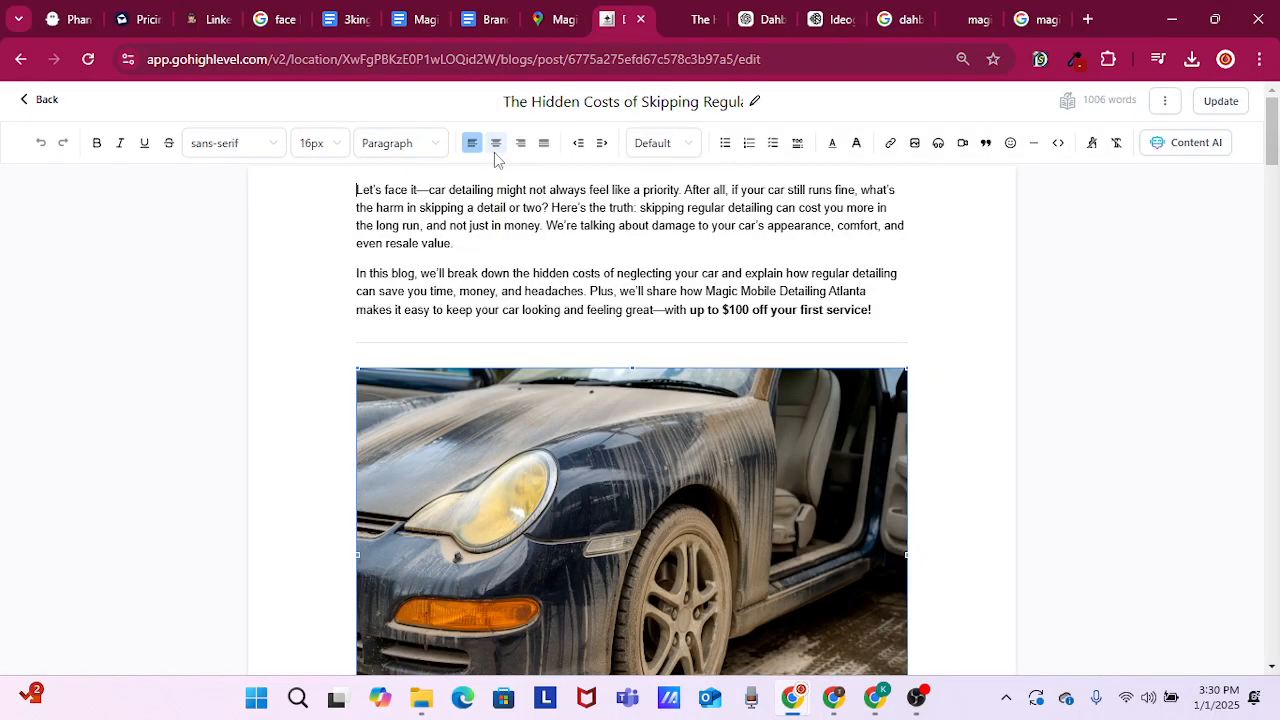
{"action": "left_click", "coordinate": [49, 104]}
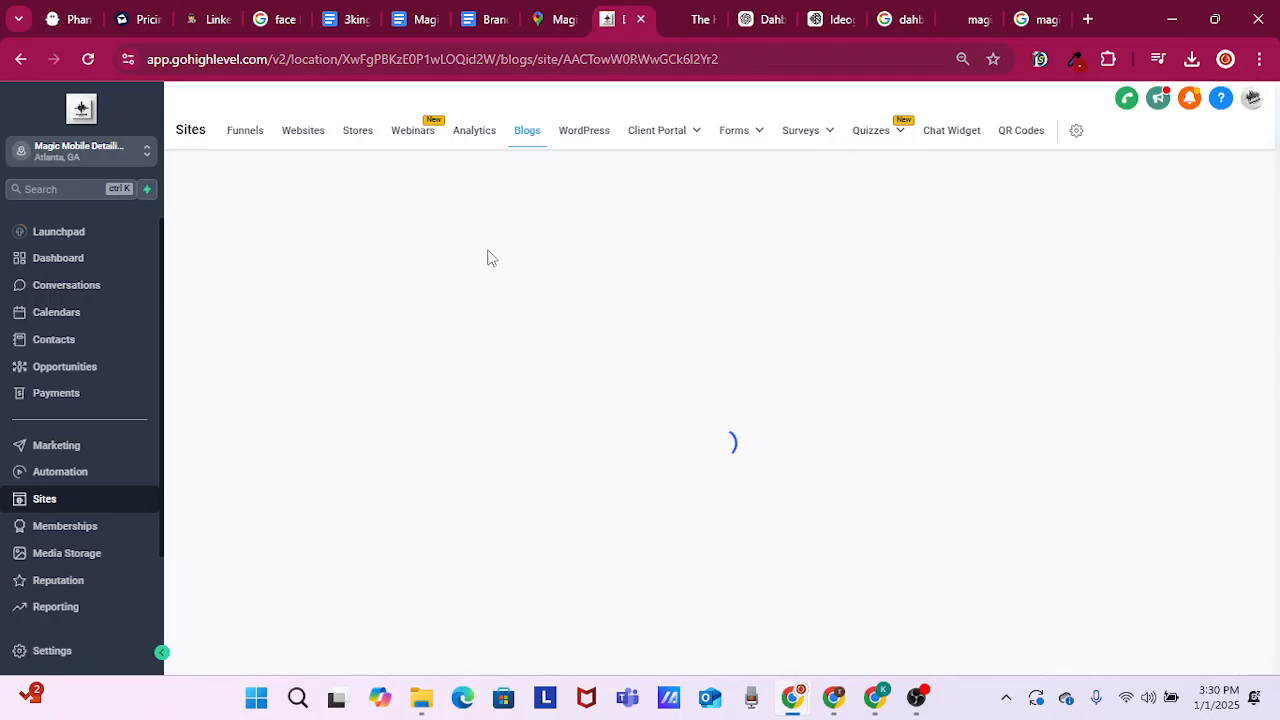
Open the Automotive Detailing Website in the Websites area and look over its pages
{"action": "left_click", "coordinate": [296, 137]}
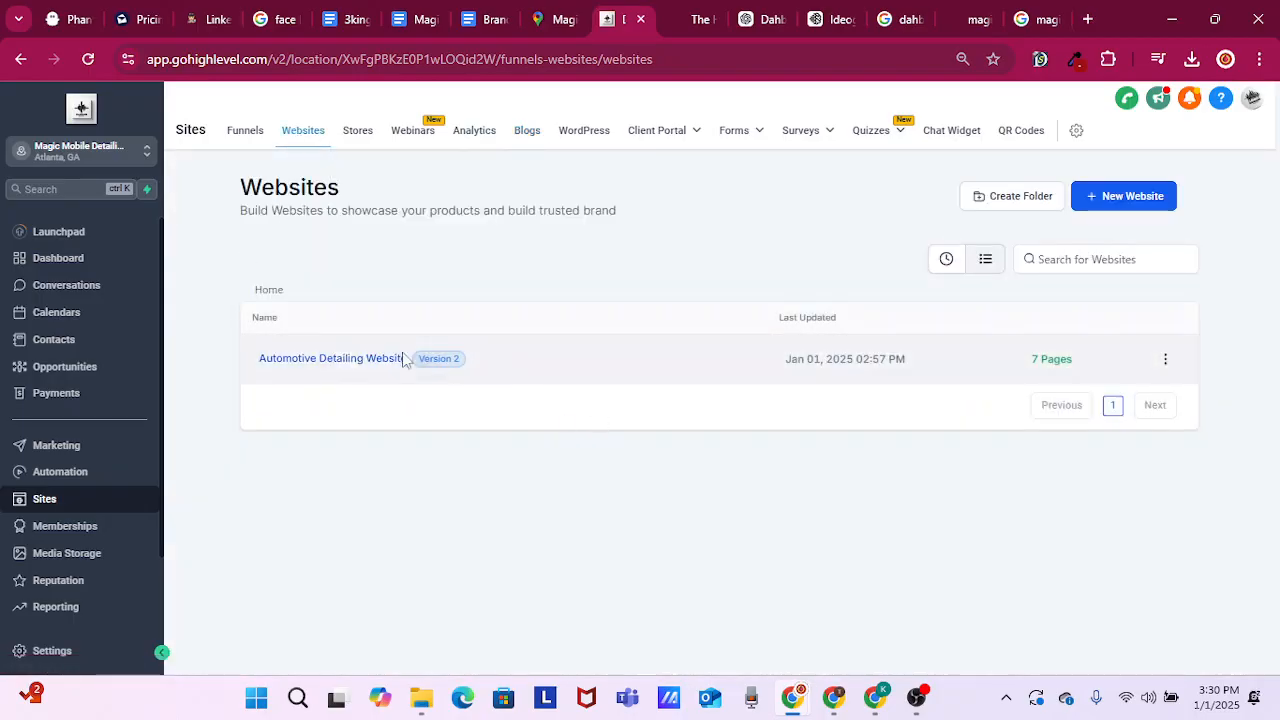
{"action": "left_click", "coordinate": [334, 360]}
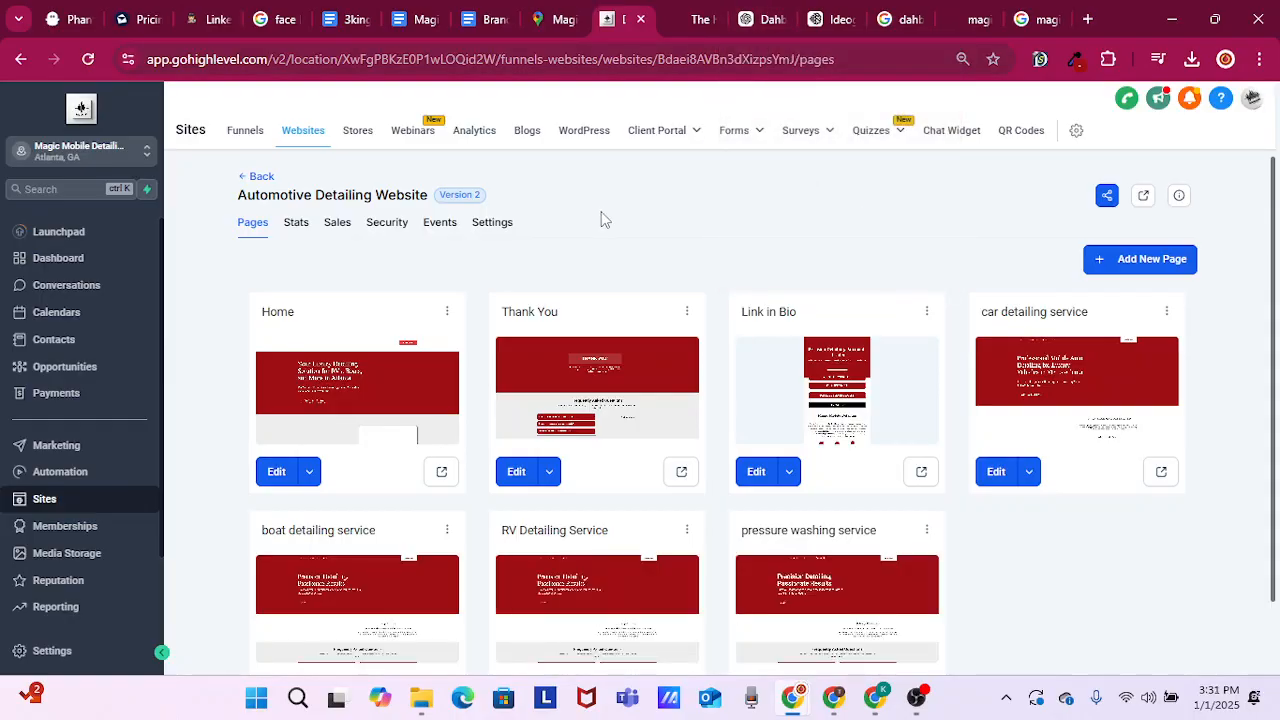
{"action": "left_click", "coordinate": [691, 141]}
{"action": "scroll", "coordinate": [825, 23], "scroll_direction": "down", "scroll_amount": 1}
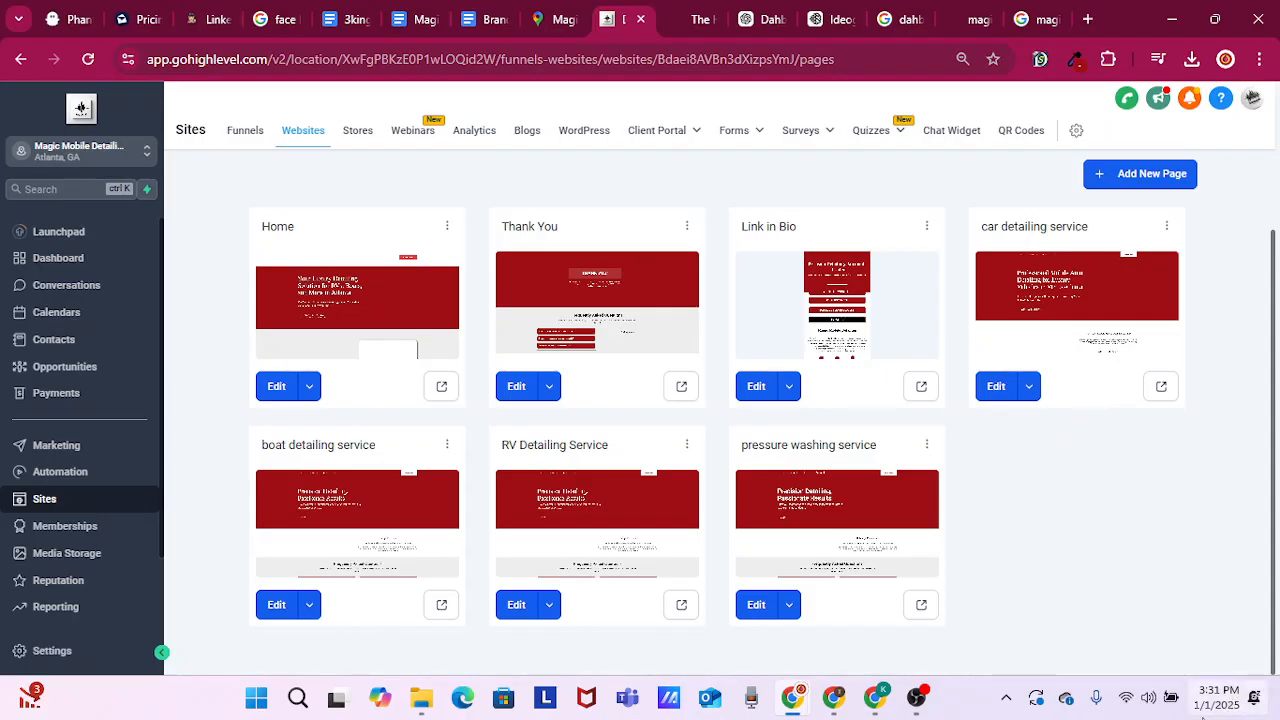
Check the current date in the Windows calendar and close it again
{"action": "mouse_move", "coordinate": [1205, 713]}
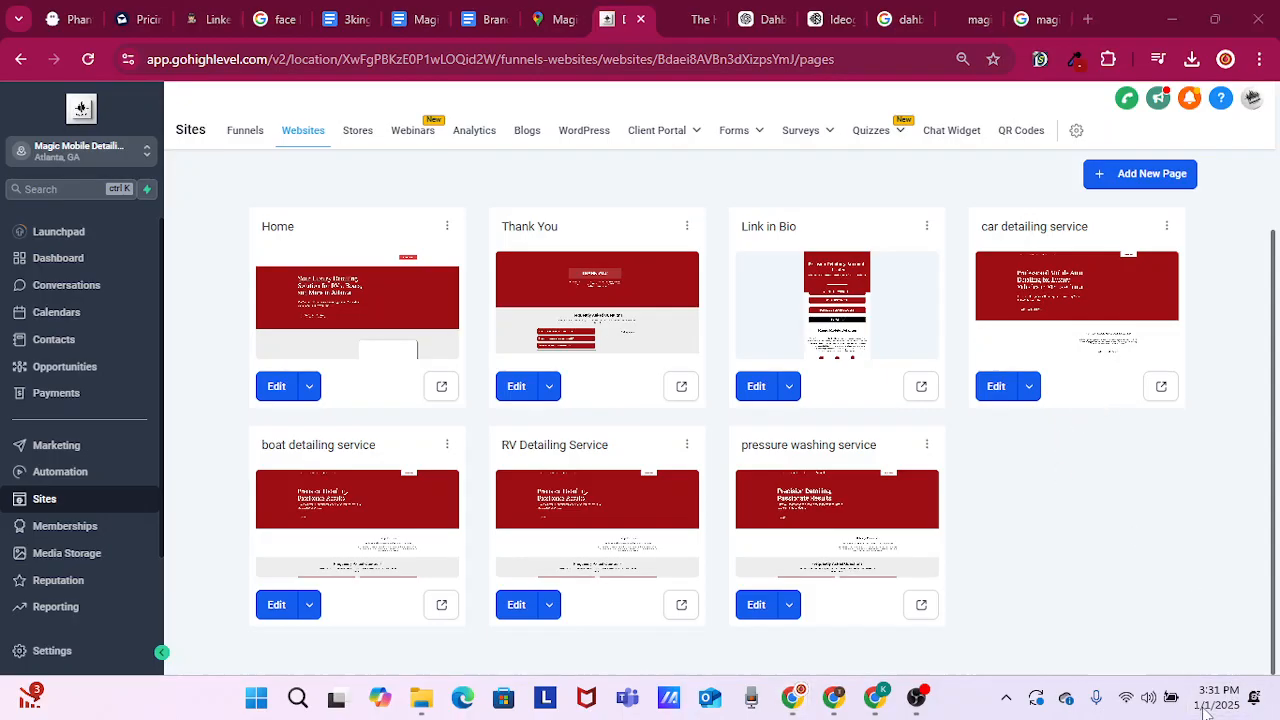
{"action": "left_click", "coordinate": [1205, 705]}
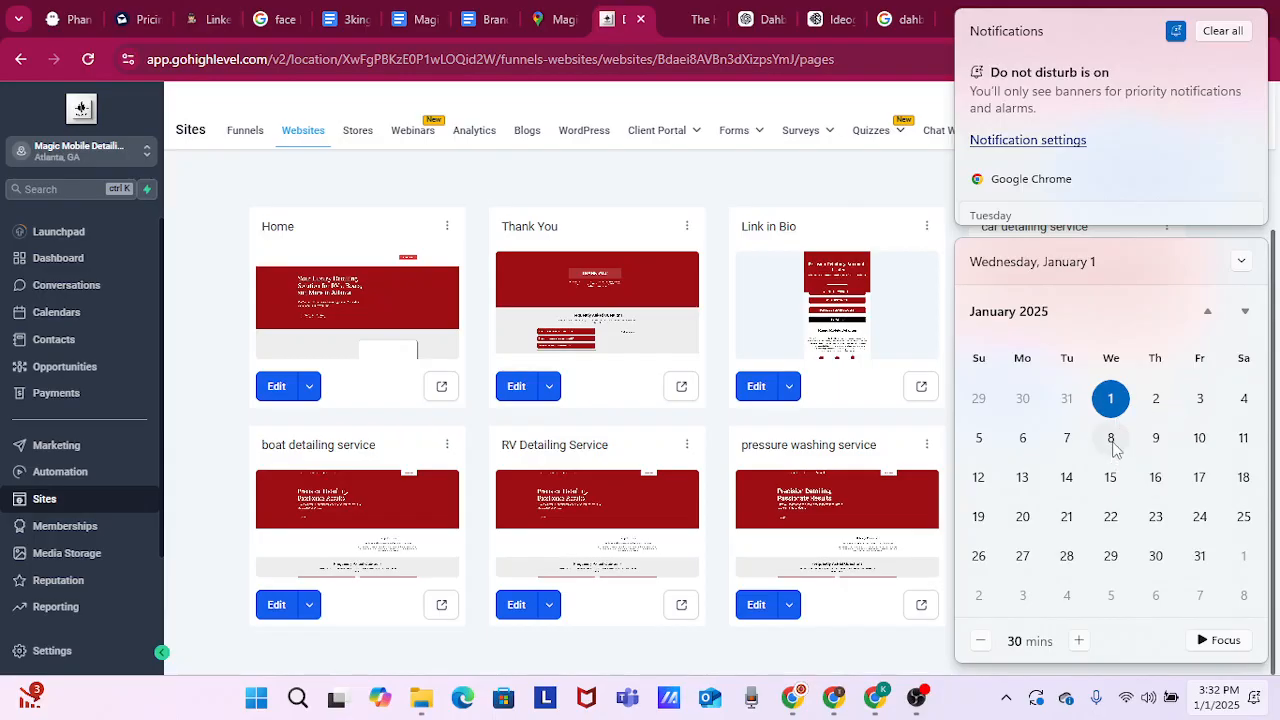
{"action": "left_click", "coordinate": [613, 187]}
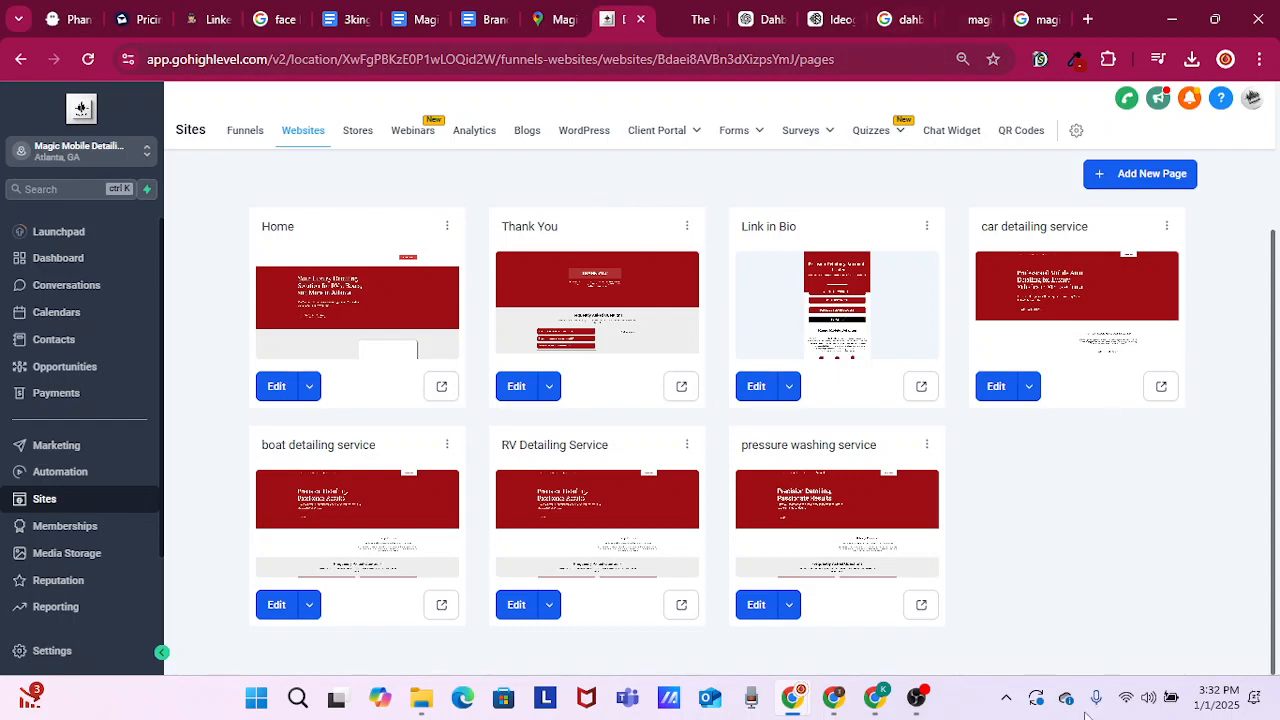
{"action": "left_click", "coordinate": [918, 698]}
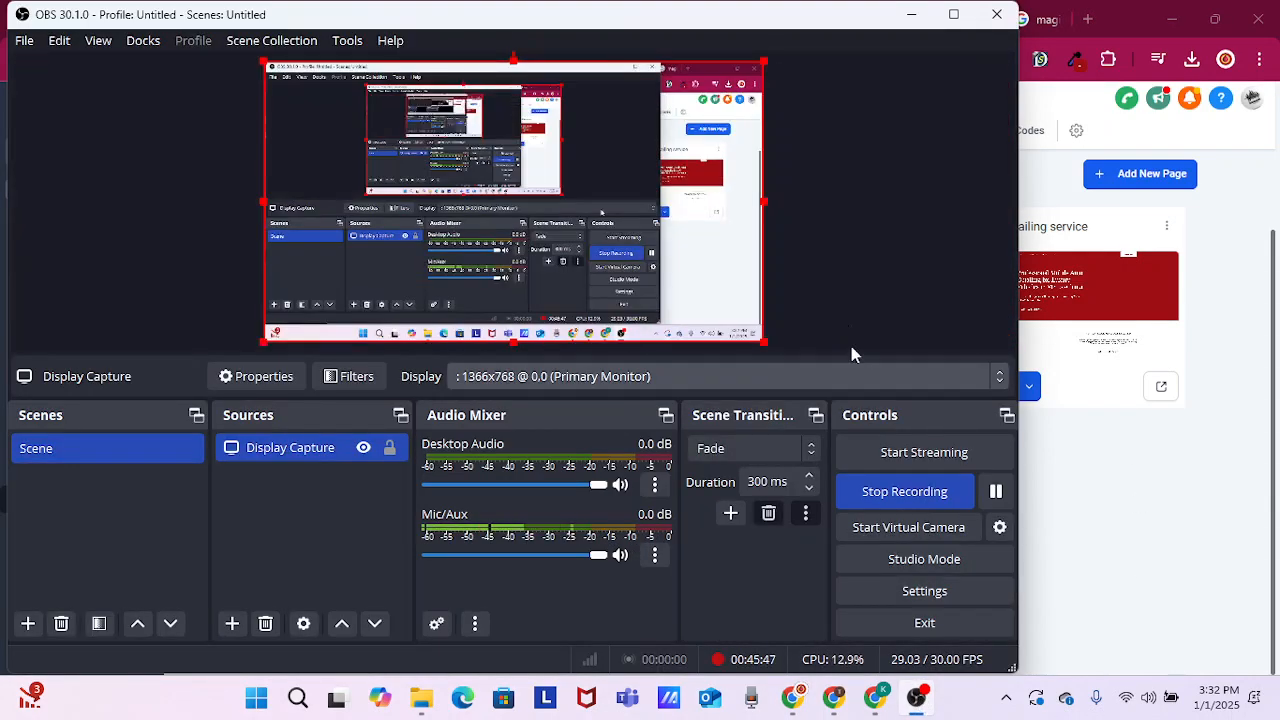